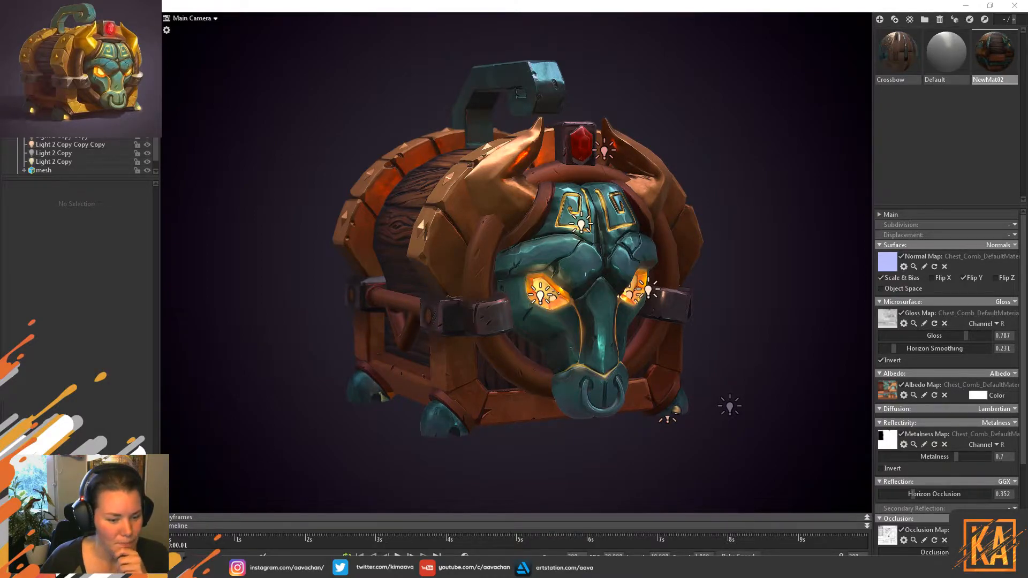
Compare the chest's Marmoset Toolbag render with its textured model in Substance Painter, ending in Substance Painter.
{"action": "mouse_move", "coordinate": [274, 567]}
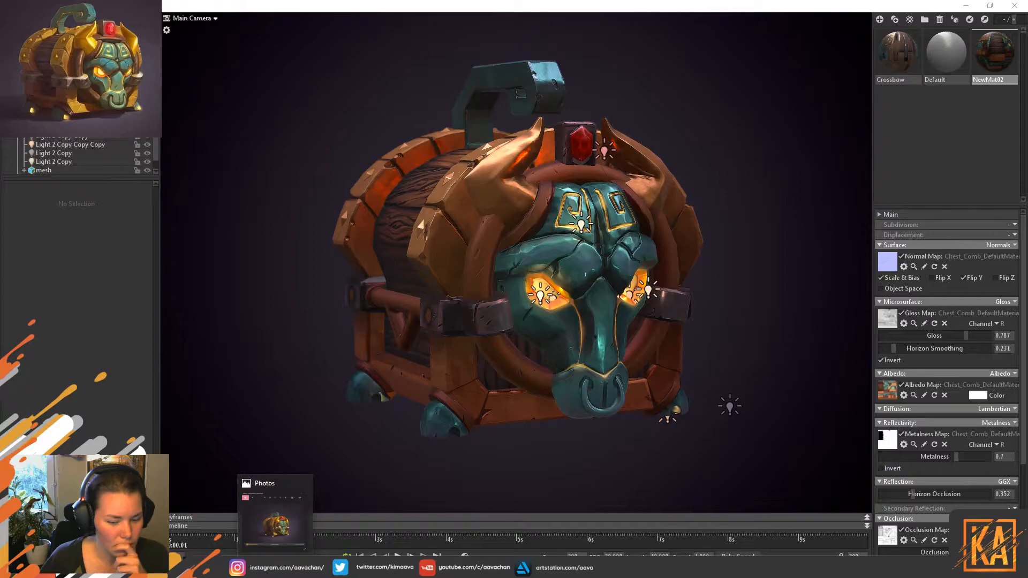
{"action": "left_click", "coordinate": [310, 541]}
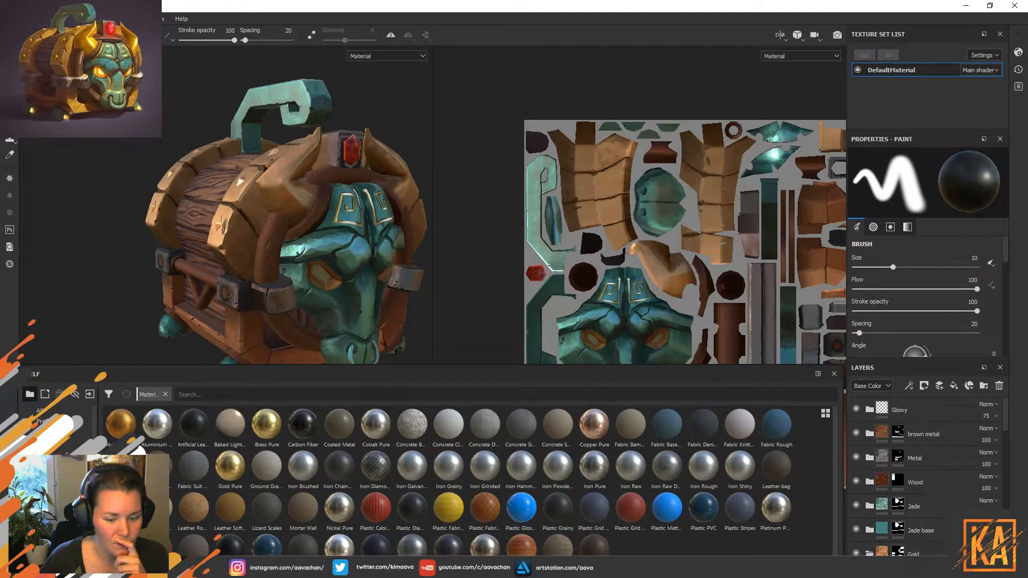
{"action": "mouse_move", "coordinate": [249, 570]}
{"action": "left_click", "coordinate": [249, 519]}
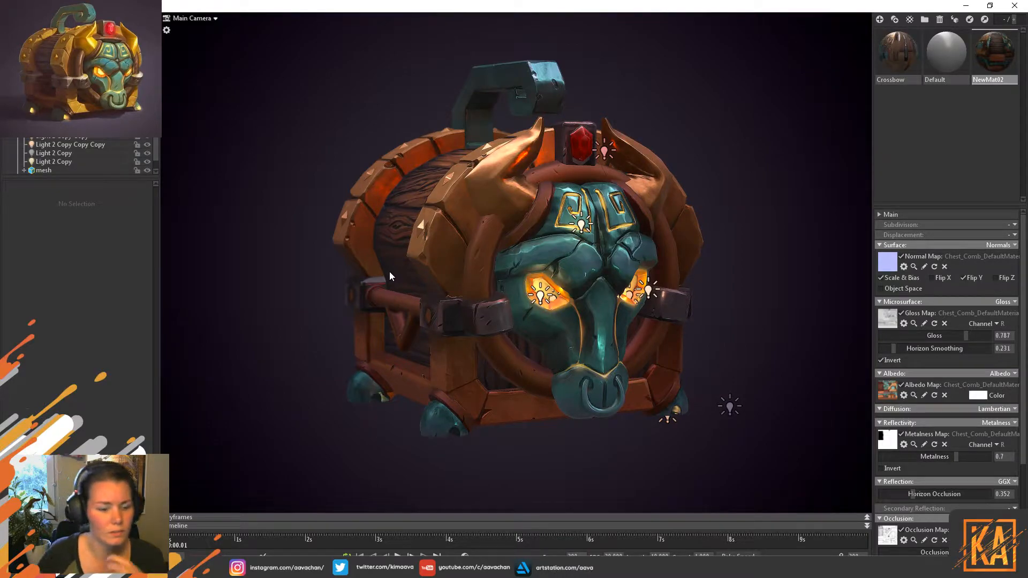
{"action": "mouse_move", "coordinate": [310, 562]}
{"action": "left_click", "coordinate": [310, 542]}
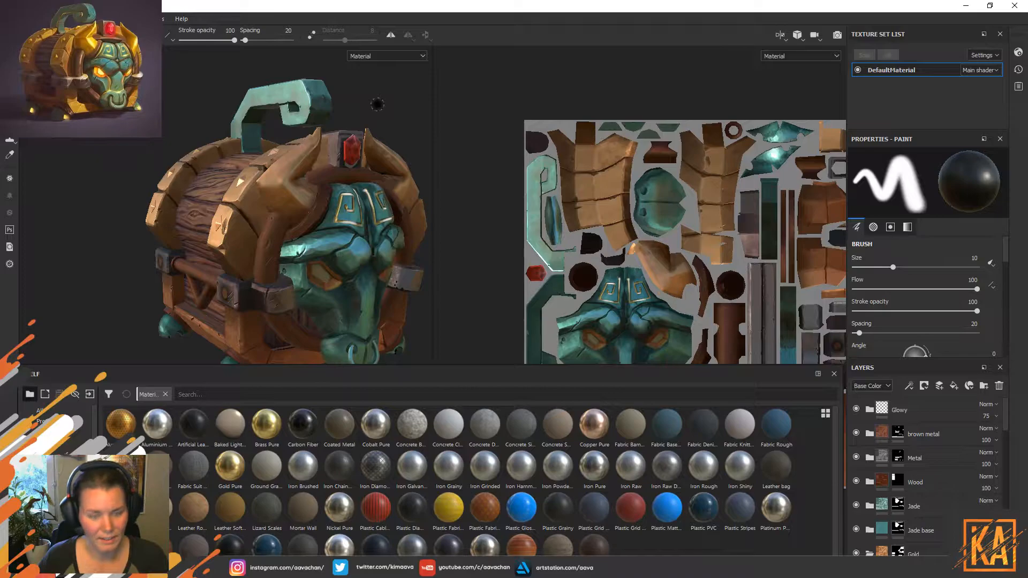
Examine the textured bull-head chest in the 3D view from several angles and distances.
{"action": "left_click_drag", "start_coordinate": [386, 122], "coordinate": [348, 96], "text": "alt"}
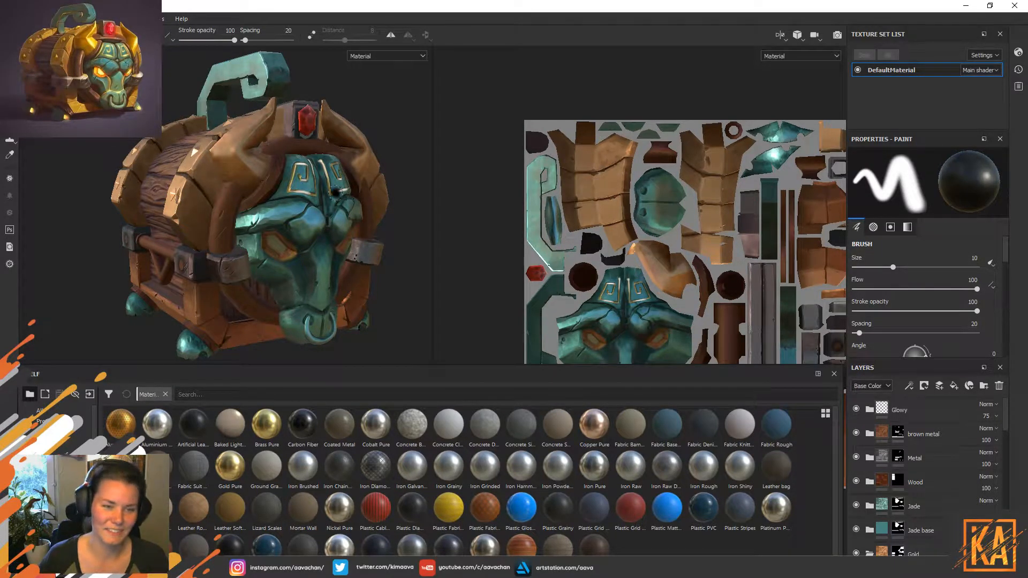
{"action": "left_click_drag", "start_coordinate": [383, 101], "coordinate": [347, 135], "text": "alt"}
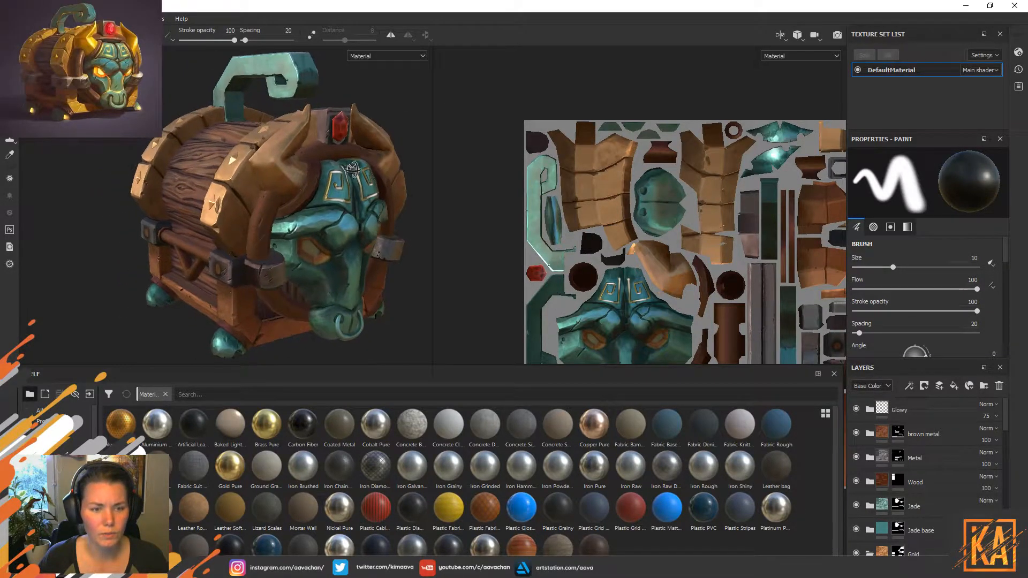
{"action": "mouse_move", "coordinate": [373, 161]}
{"action": "middle_mouse_down", "text": "alt"}
{"action": "mouse_move", "coordinate": [349, 176]}
{"action": "mouse_move", "coordinate": [349, 165]}
{"action": "middle_mouse_up", "text": "alt"}
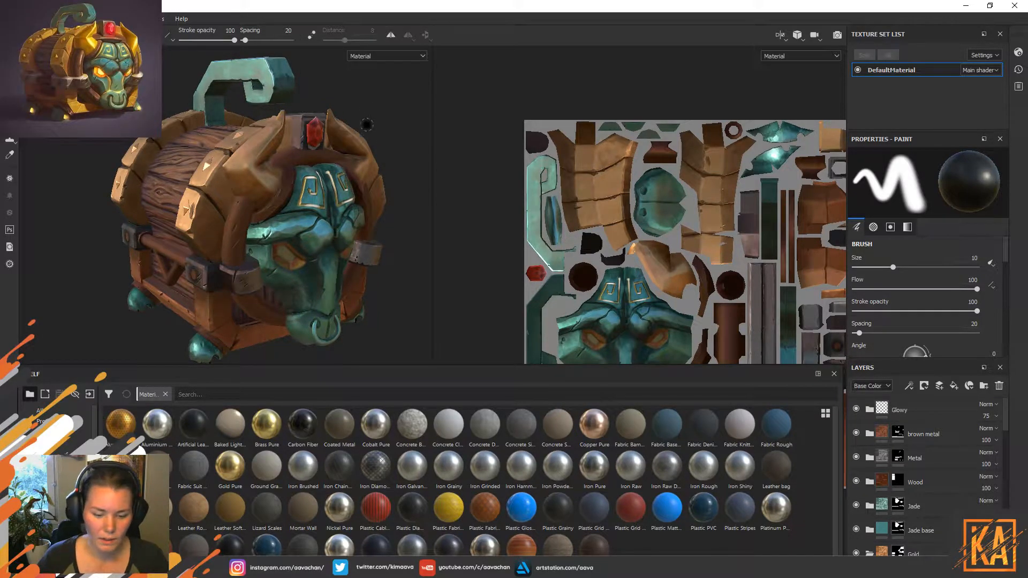
{"action": "left_click_drag", "start_coordinate": [352, 178], "coordinate": [345, 171], "text": "alt"}
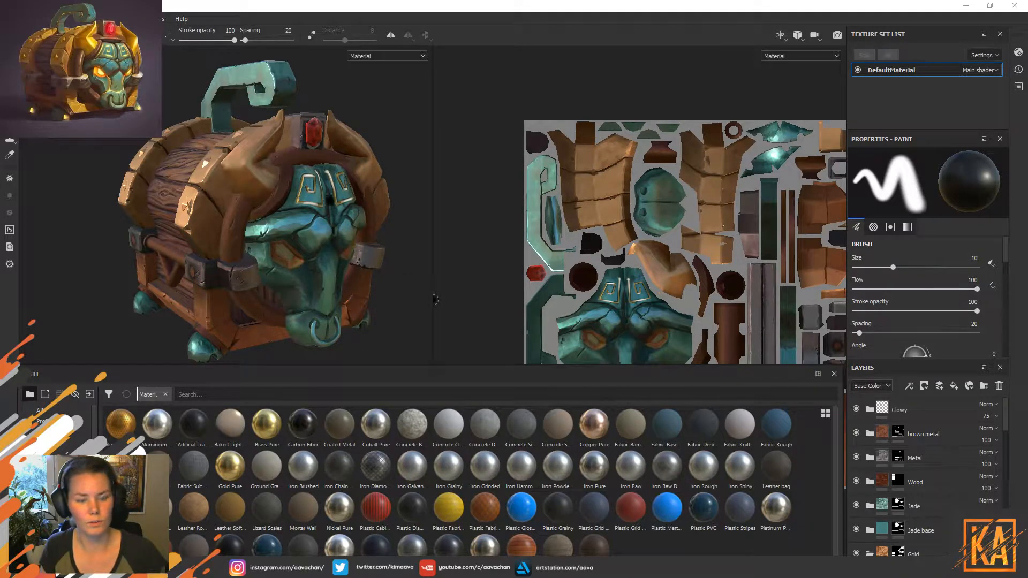
{"action": "scroll", "coordinate": [407, 321], "scroll_direction": "up", "scroll_amount": 5}
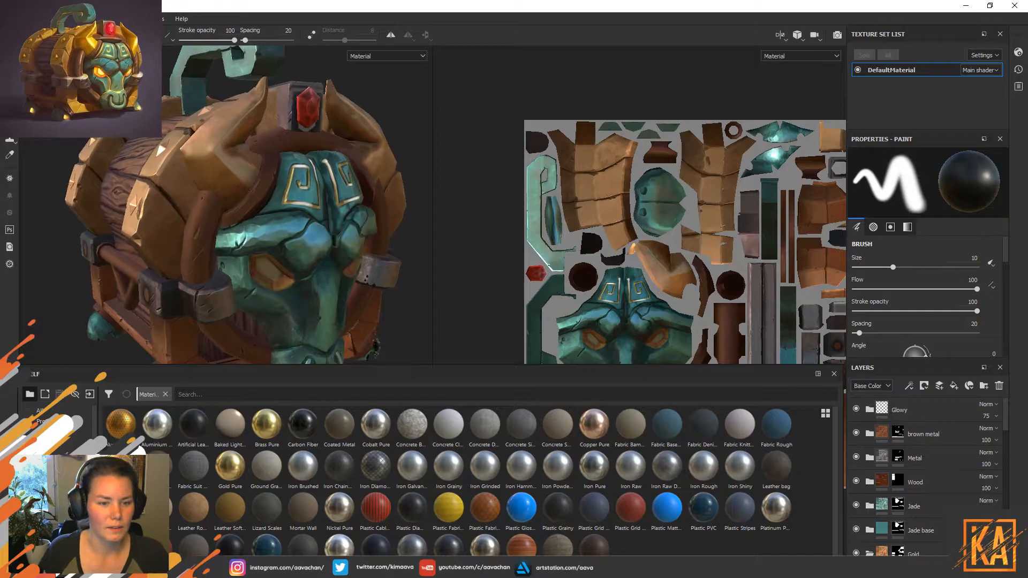
{"action": "left_click_drag", "start_coordinate": [395, 329], "coordinate": [380, 315], "text": "alt"}
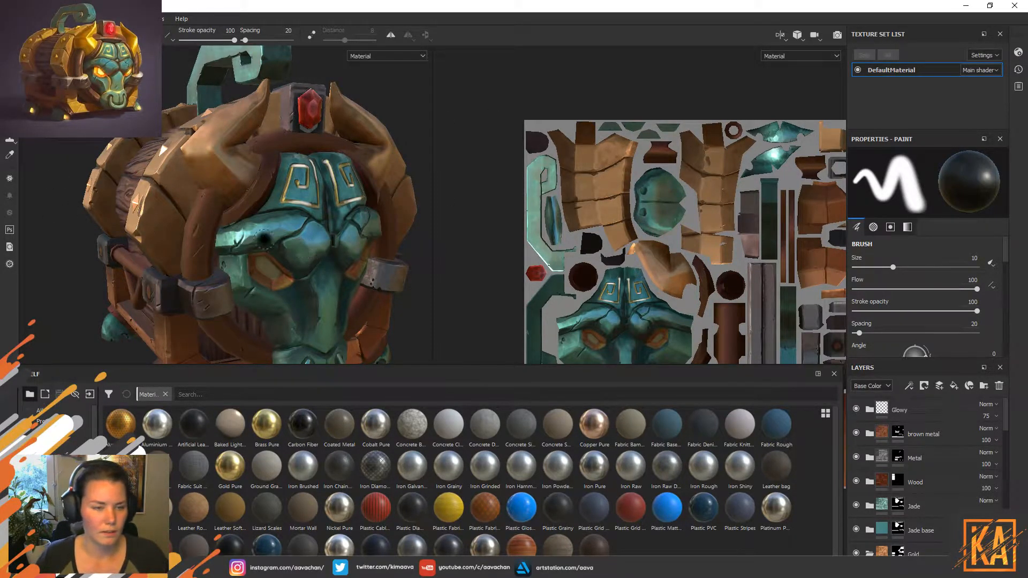
{"action": "mouse_move", "coordinate": [350, 281]}
{"action": "middle_mouse_down", "text": "alt"}
{"action": "mouse_move", "coordinate": [365, 225]}
{"action": "mouse_move", "coordinate": [364, 286]}
{"action": "middle_mouse_up", "text": "alt"}
{"action": "left_click_drag", "start_coordinate": [364, 286], "coordinate": [351, 230], "text": "alt"}
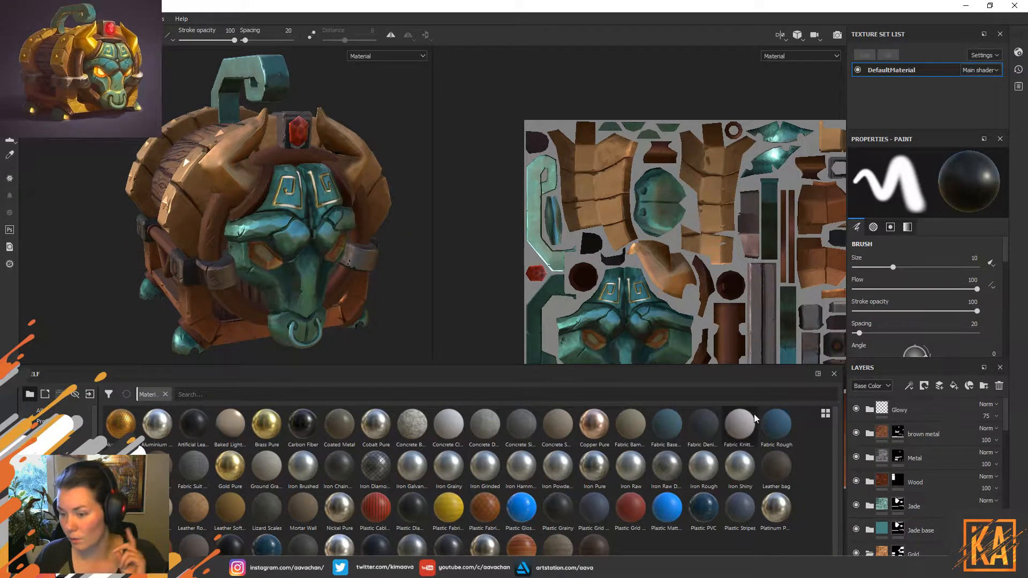
Expand the Metal layer group with the chest's ruby mount framed closely in the 3D view.
{"action": "left_click", "coordinate": [893, 481]}
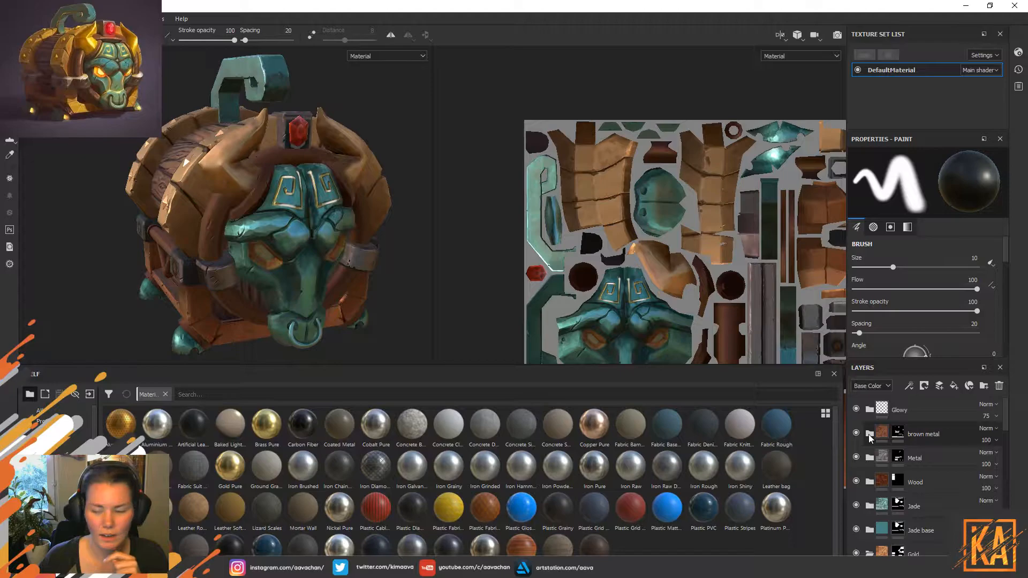
{"action": "left_click", "coordinate": [870, 458]}
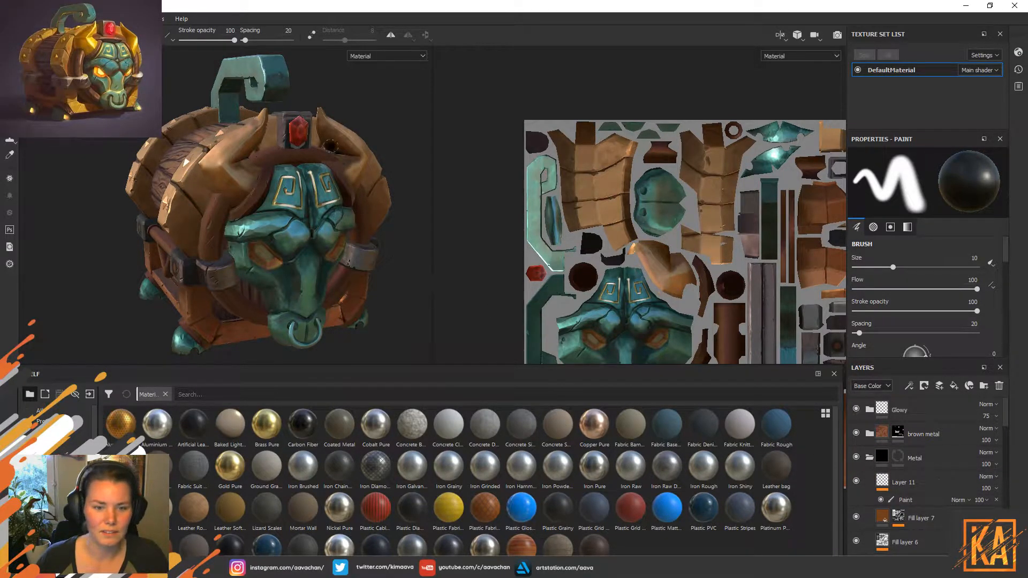
{"action": "mouse_move", "coordinate": [384, 104]}
{"action": "left_mouse_down", "text": "alt"}
{"action": "mouse_move", "coordinate": [392, 99]}
{"action": "mouse_move", "coordinate": [392, 109]}
{"action": "left_mouse_up", "text": "alt"}
{"action": "mouse_move", "coordinate": [392, 109]}
{"action": "middle_mouse_down", "text": "alt"}
{"action": "mouse_move", "coordinate": [401, 103]}
{"action": "mouse_move", "coordinate": [394, 112]}
{"action": "middle_mouse_up", "text": "alt"}
{"action": "right_click_drag", "start_coordinate": [394, 112], "coordinate": [418, 220], "text": "alt"}
{"action": "left_click_drag", "start_coordinate": [418, 220], "coordinate": [361, 296], "text": "alt"}
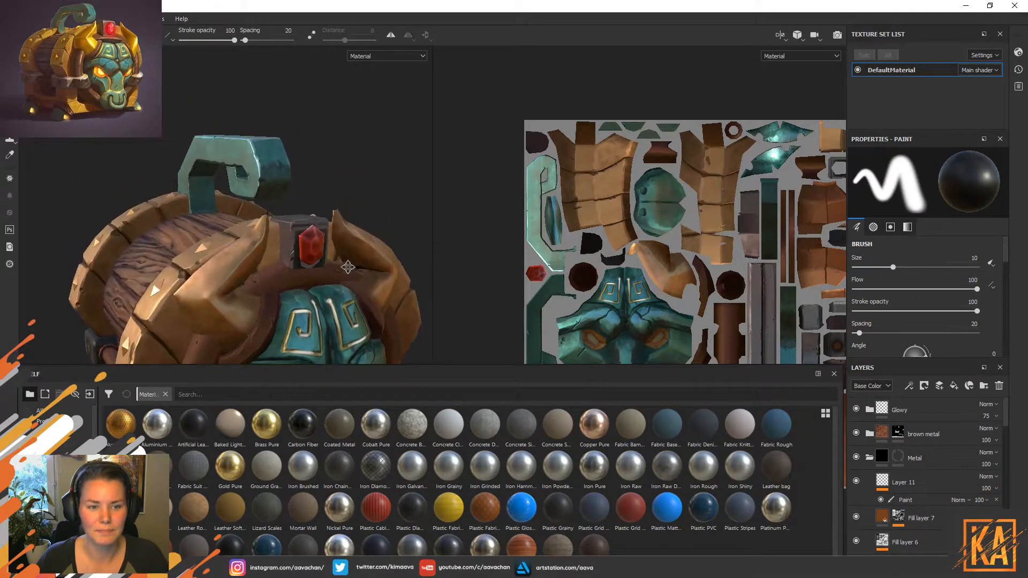
{"action": "middle_click_drag", "start_coordinate": [360, 297], "coordinate": [346, 253], "text": "alt"}
{"action": "right_click_drag", "start_coordinate": [346, 252], "coordinate": [338, 268], "text": "alt"}
{"action": "middle_click_drag", "start_coordinate": [339, 268], "coordinate": [294, 278], "text": "alt"}
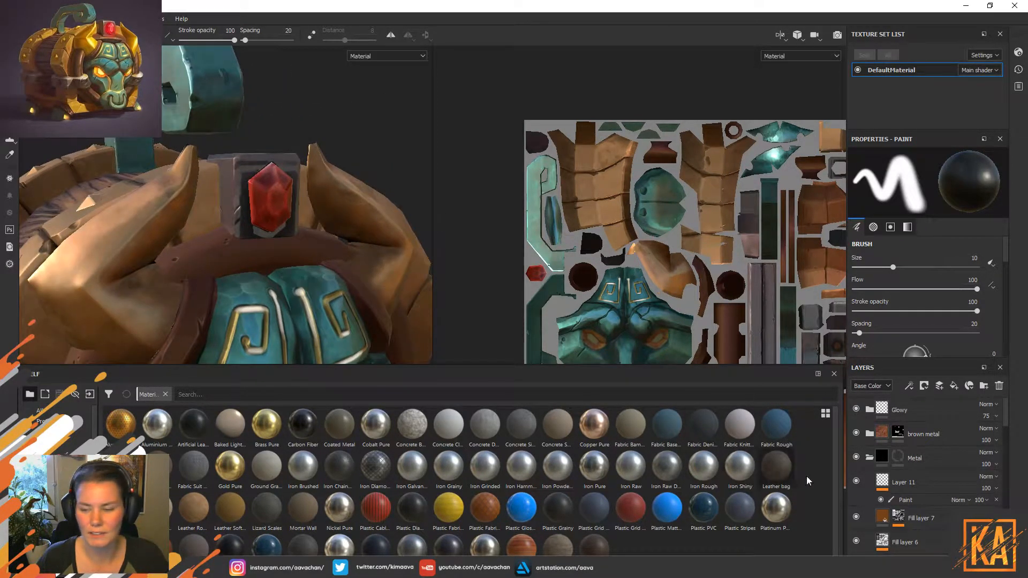
{"action": "scroll", "coordinate": [934, 479], "scroll_direction": "down", "scroll_amount": 2}
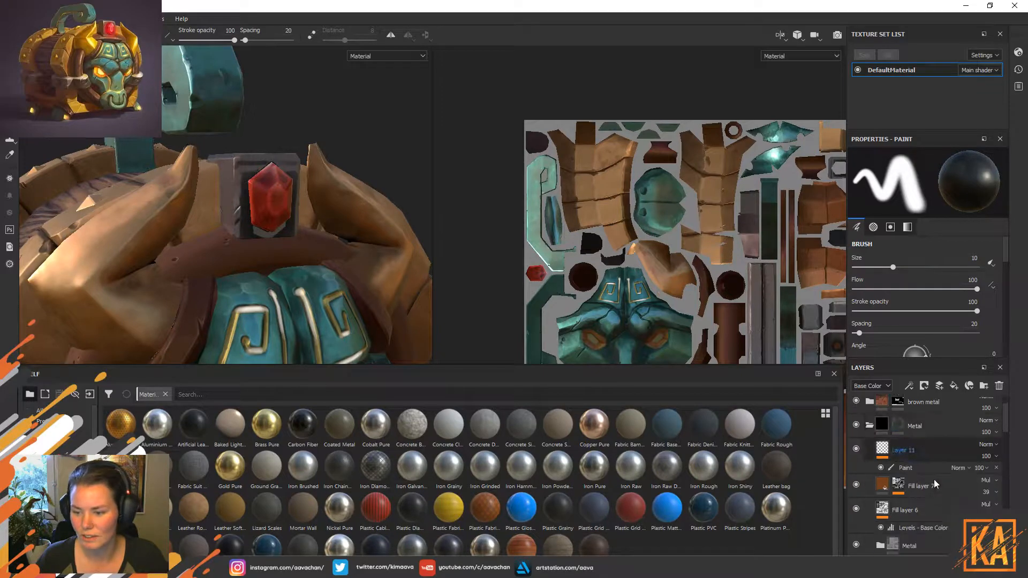
Toggle Fill layer 7, Fill layer 6 and the nested Metal group off and on to check their effect on the ruby mount.
{"action": "left_click", "coordinate": [856, 485]}
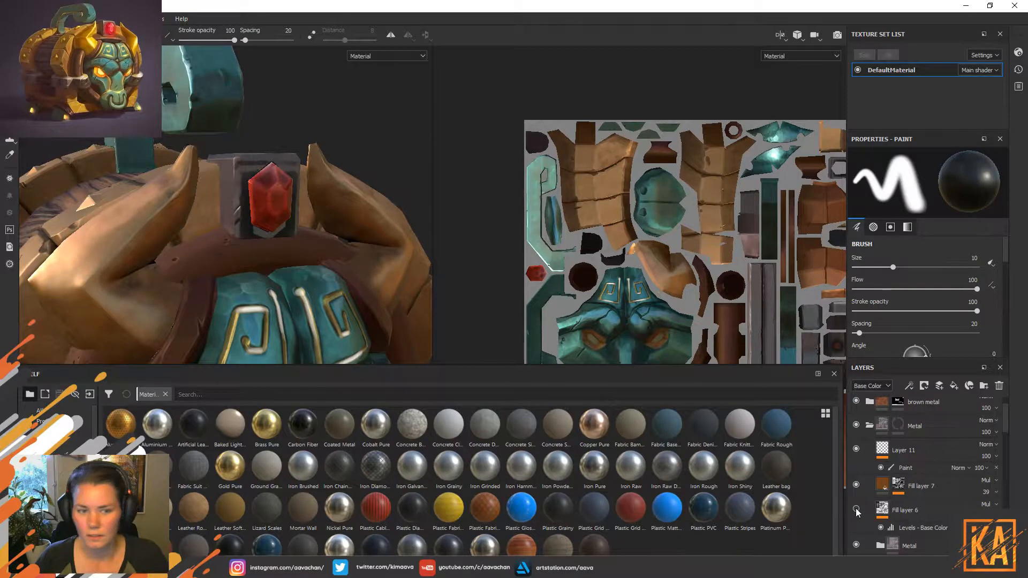
{"action": "left_click", "coordinate": [856, 508]}
{"action": "scroll", "coordinate": [920, 499], "scroll_direction": "down", "scroll_amount": 2}
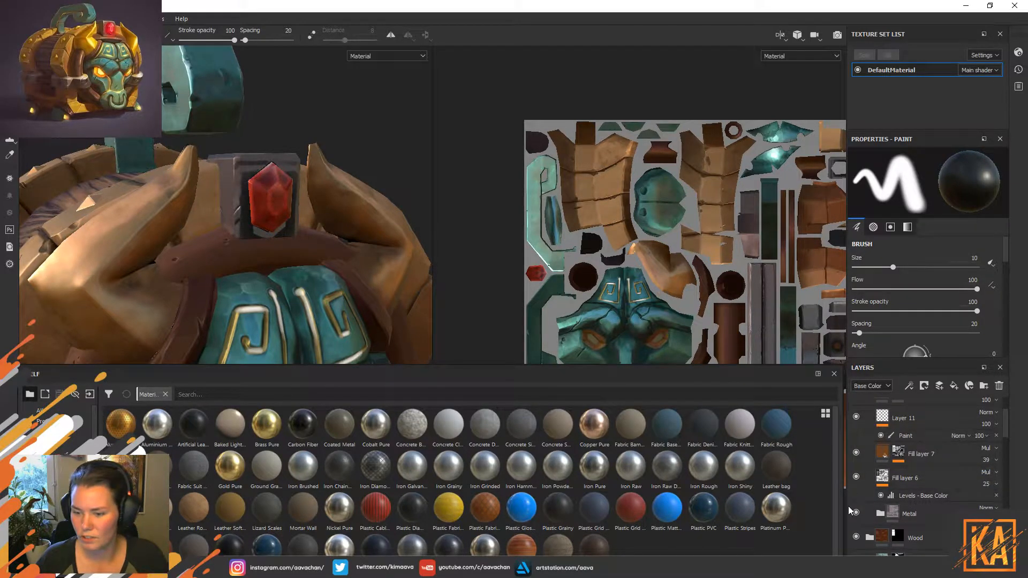
{"action": "left_click", "coordinate": [859, 512]}
{"action": "left_click", "coordinate": [859, 512]}
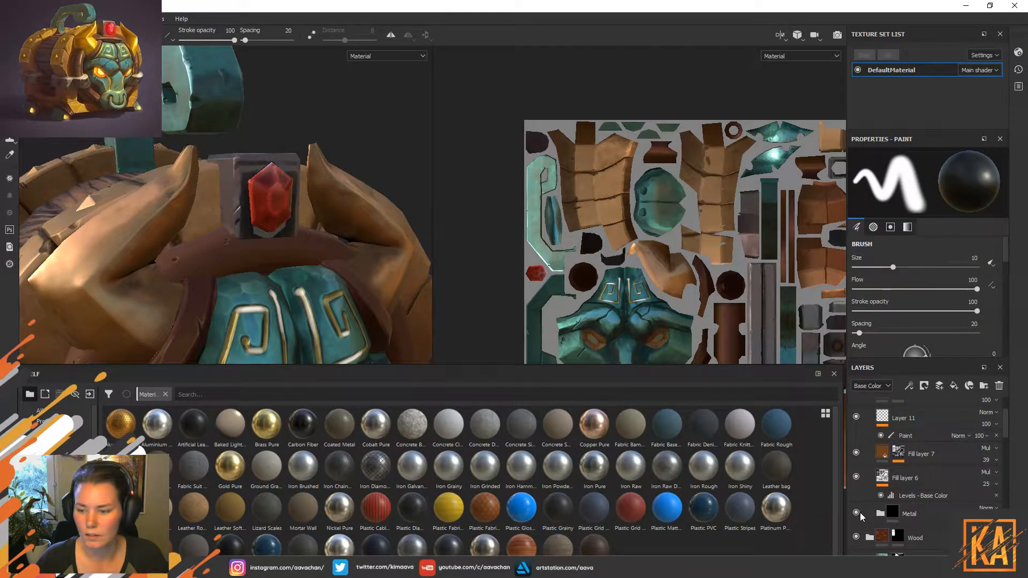
{"action": "left_click", "coordinate": [855, 513]}
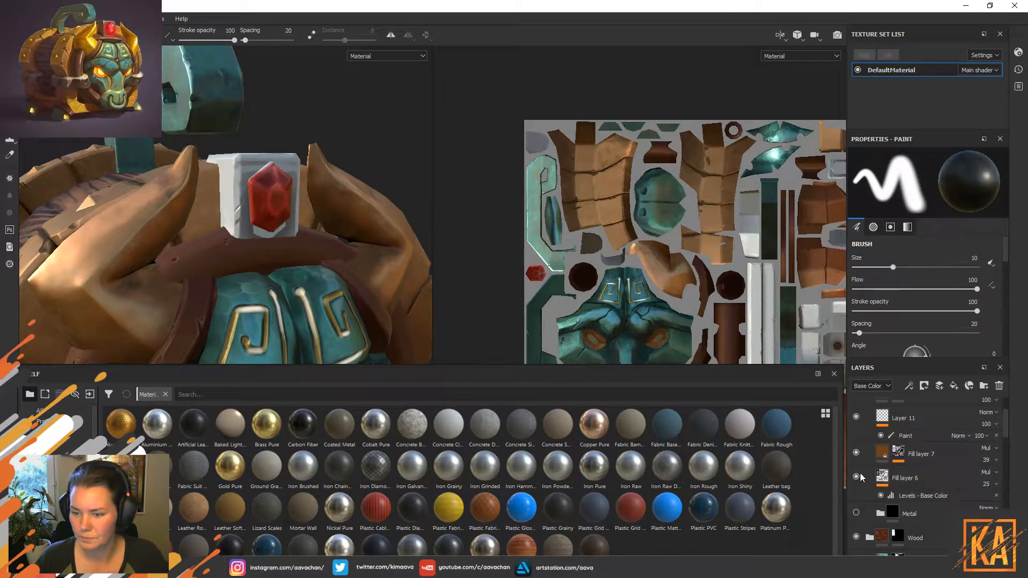
{"action": "left_click", "coordinate": [855, 513]}
{"action": "scroll", "coordinate": [856, 509], "scroll_direction": "up", "scroll_amount": 2}
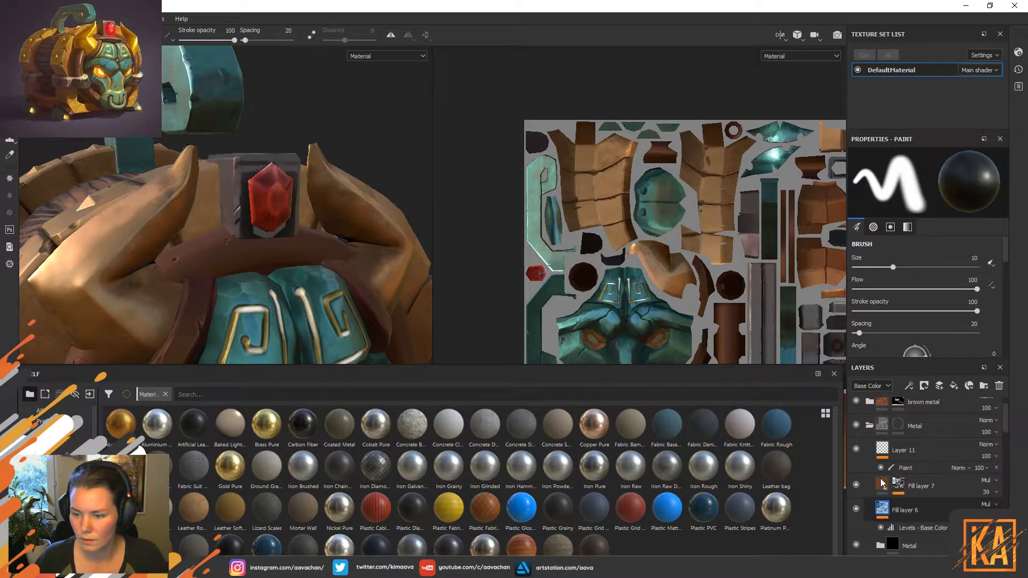
Hide the main Metal layer group and collapse it.
{"action": "left_click", "coordinate": [855, 425]}
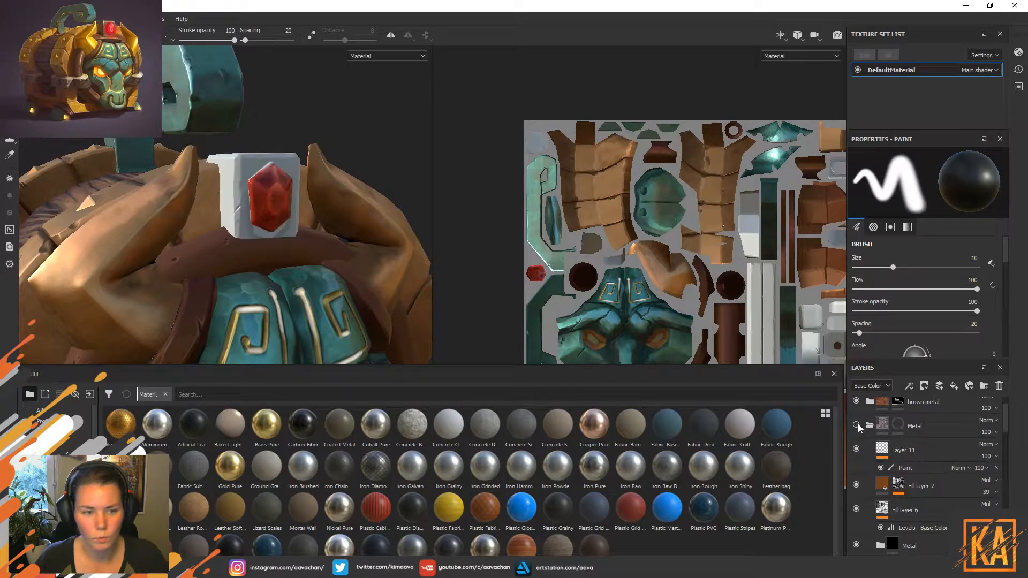
{"action": "left_click", "coordinate": [869, 425]}
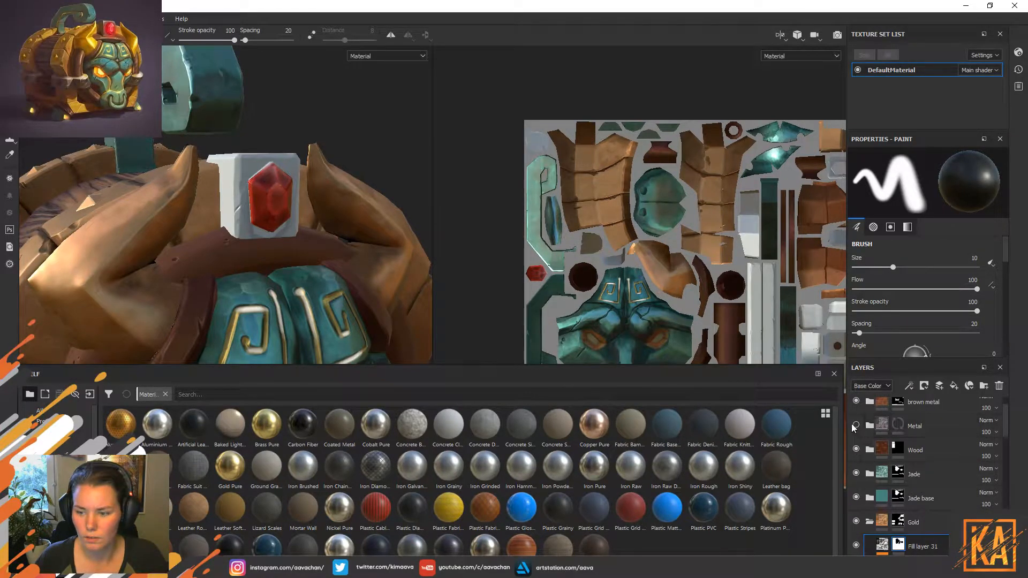
{"action": "left_click", "coordinate": [857, 425]}
{"action": "left_click", "coordinate": [856, 425]}
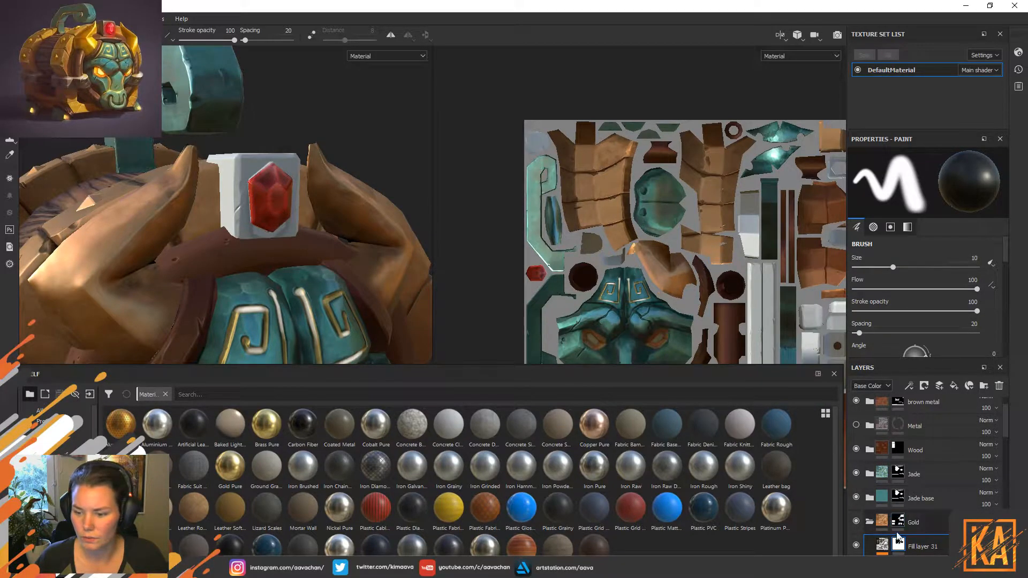
Toggle the Jade and Jade base groups off and back on to check which parts they cover.
{"action": "left_click", "coordinate": [852, 473]}
{"action": "left_click", "coordinate": [852, 473]}
{"action": "left_click", "coordinate": [856, 473]}
{"action": "left_click", "coordinate": [856, 473]}
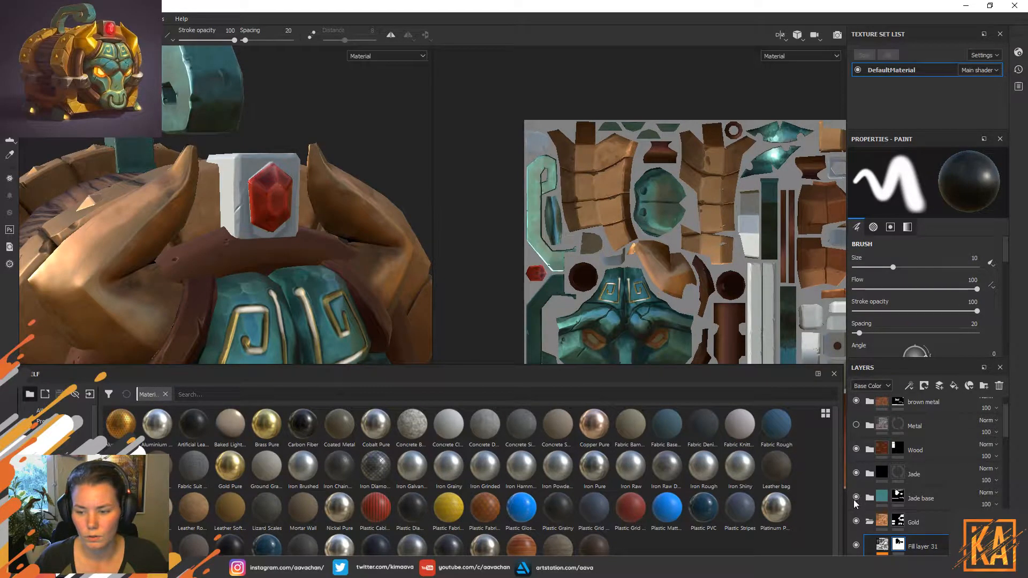
{"action": "left_click", "coordinate": [855, 499]}
{"action": "left_click", "coordinate": [854, 499]}
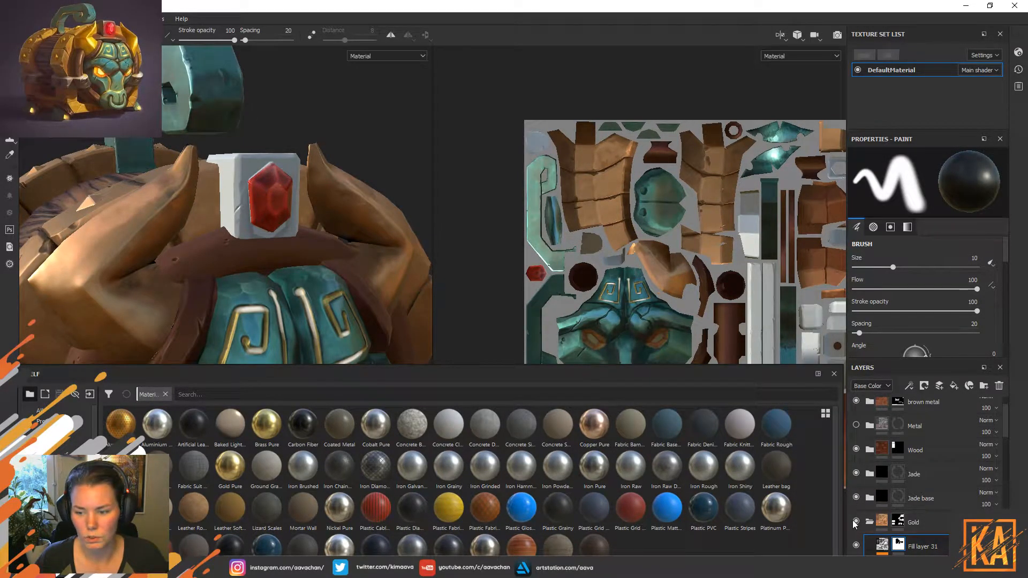
Collapse the Gold group, and toggle the Gold, Ruby and Glowy groups off and back on to check their effect.
{"action": "left_click", "coordinate": [866, 522]}
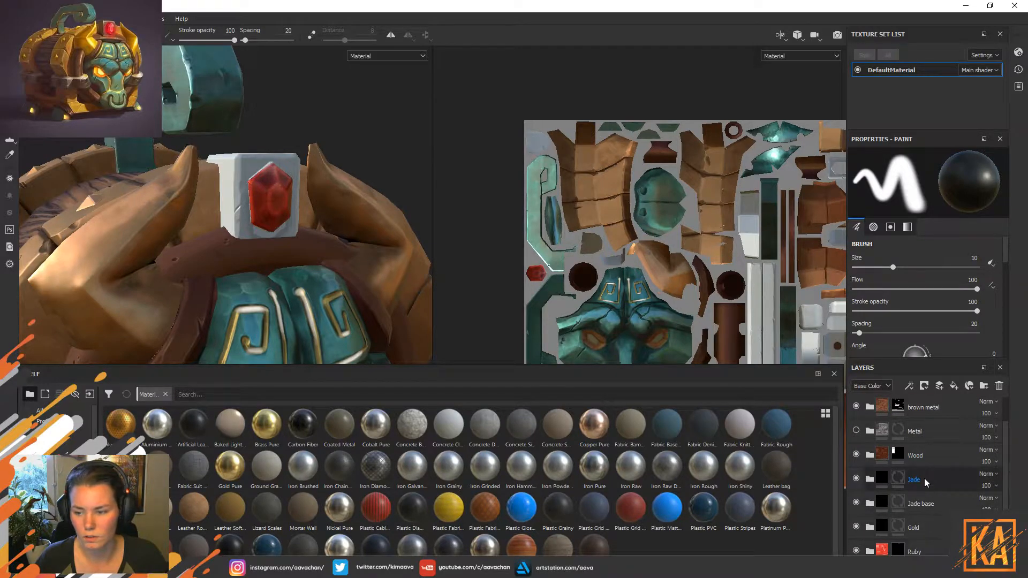
{"action": "left_click", "coordinate": [855, 525]}
{"action": "left_click", "coordinate": [854, 525]}
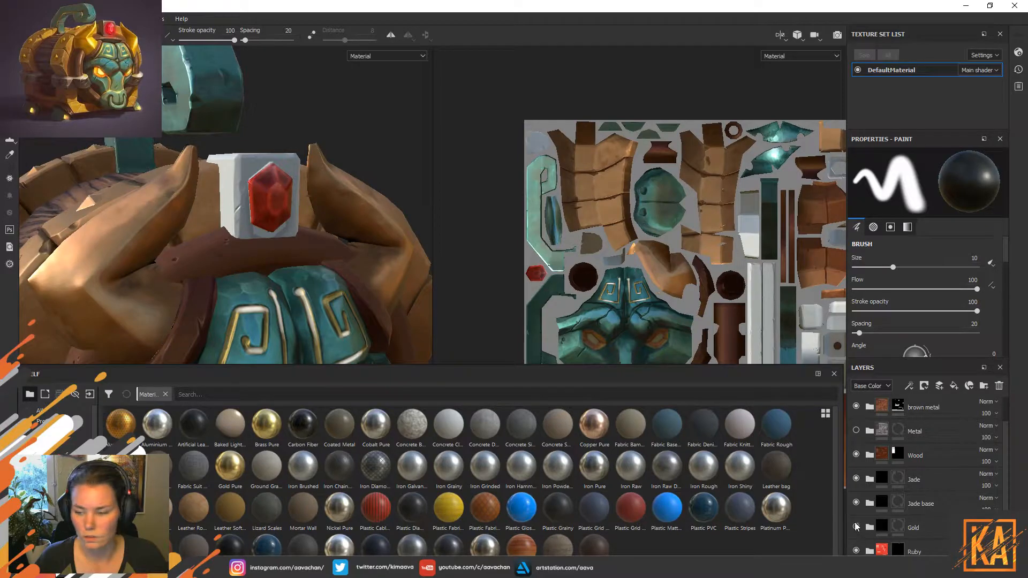
{"action": "left_click", "coordinate": [856, 549]}
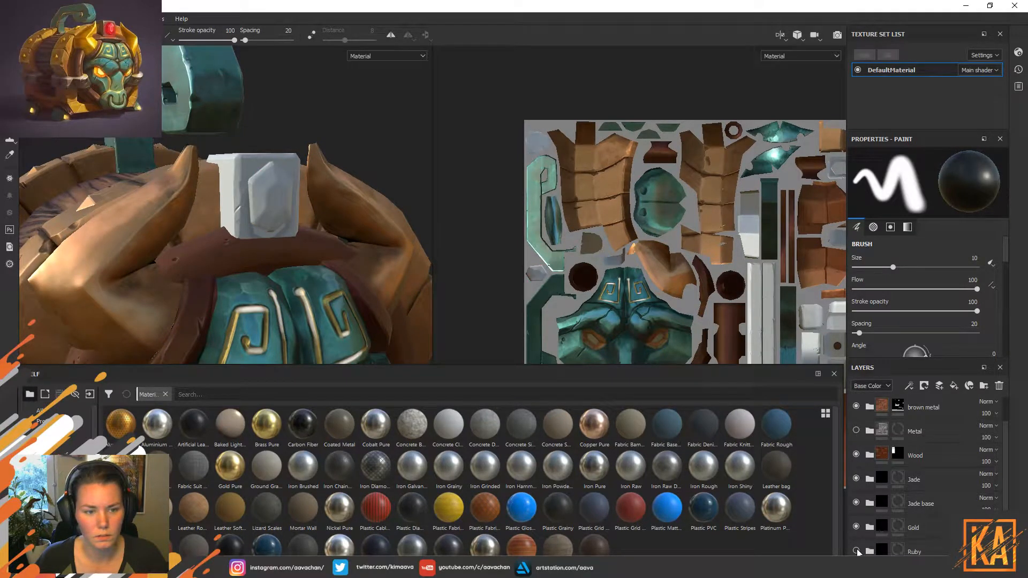
{"action": "left_click", "coordinate": [855, 550]}
{"action": "scroll", "coordinate": [870, 481], "scroll_direction": "up", "scroll_amount": 1}
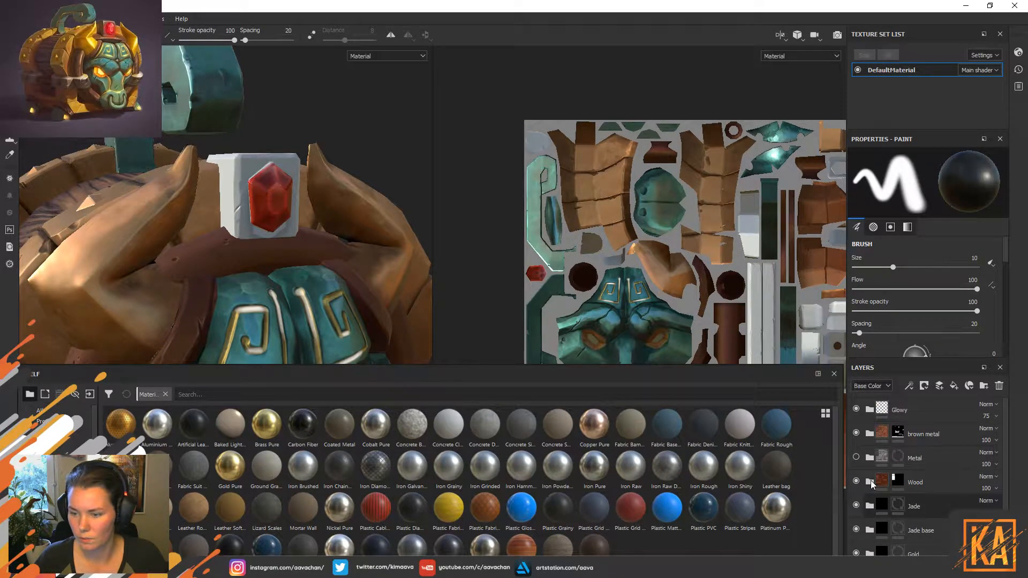
{"action": "left_click", "coordinate": [856, 409]}
{"action": "left_click", "coordinate": [855, 409]}
Hide the brown metal, Glowy, Wood, Jade, Jade base, Gold and Ruby layer groups to show the untextured chest.
{"action": "left_click", "coordinate": [856, 433]}
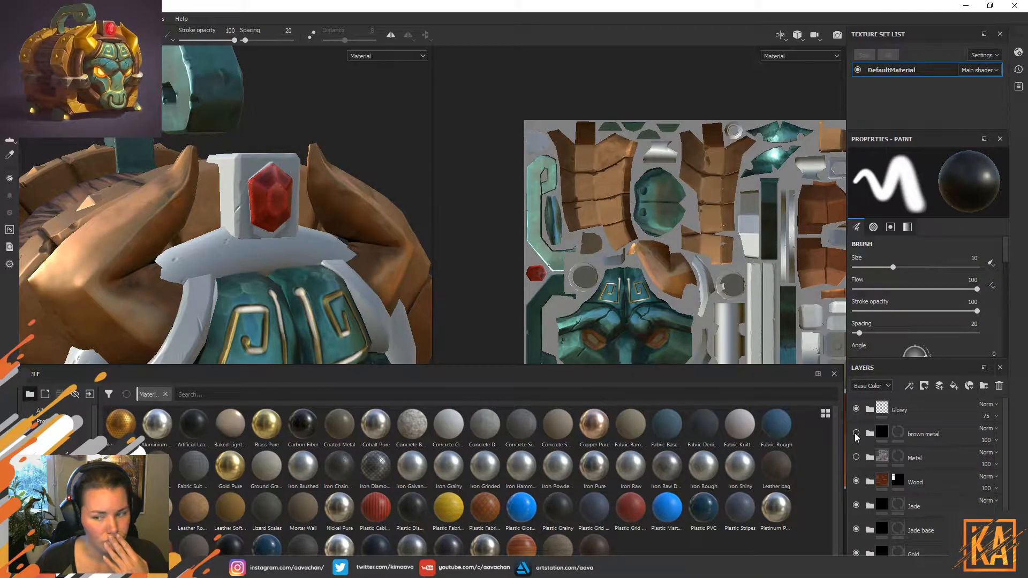
{"action": "left_click", "coordinate": [856, 409]}
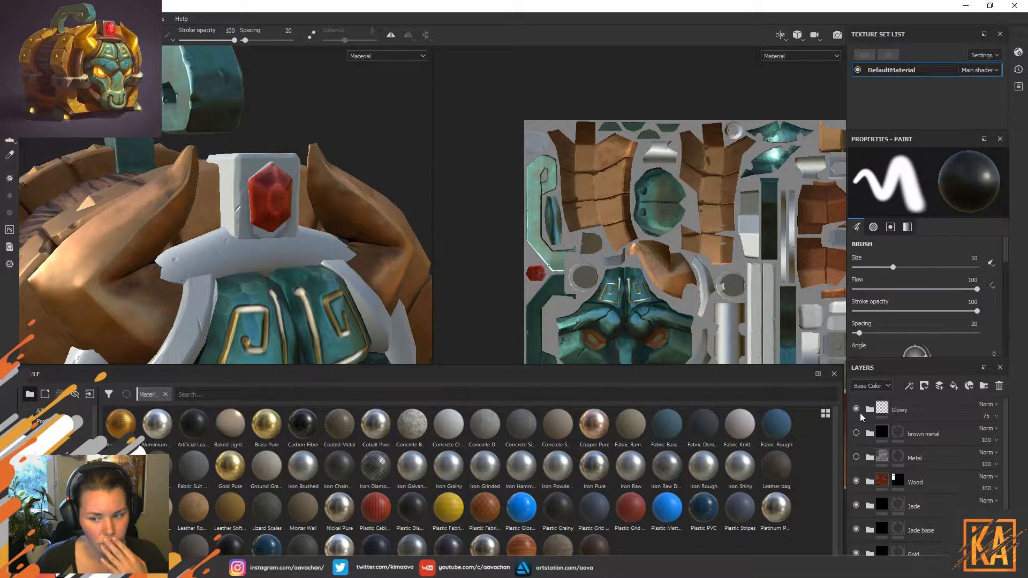
{"action": "left_click", "coordinate": [856, 481]}
{"action": "left_click", "coordinate": [856, 505]}
{"action": "left_click", "coordinate": [856, 529]}
{"action": "scroll", "coordinate": [859, 524], "scroll_direction": "down", "scroll_amount": 1}
{"action": "left_click", "coordinate": [858, 526]}
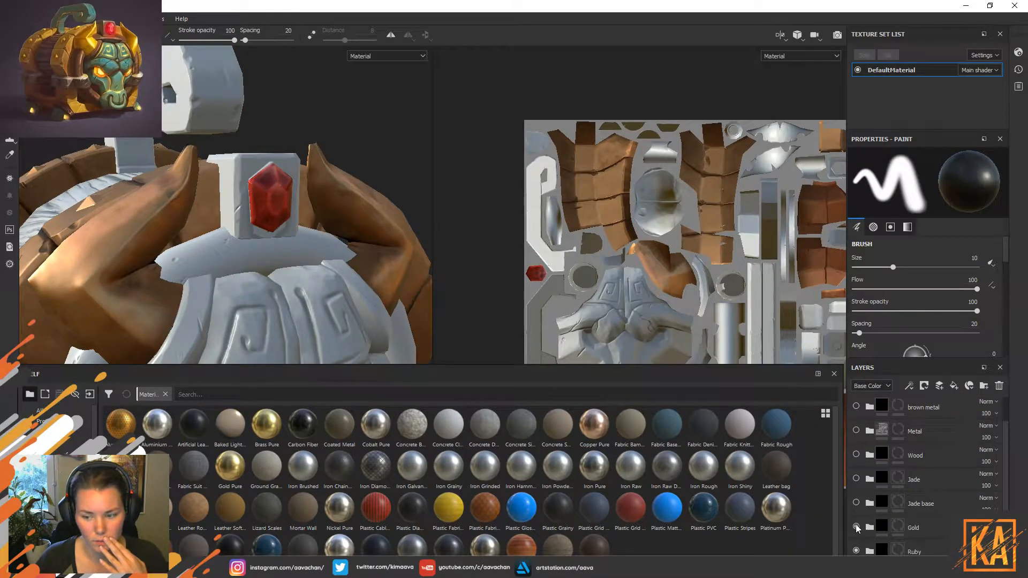
{"action": "left_click", "coordinate": [856, 551]}
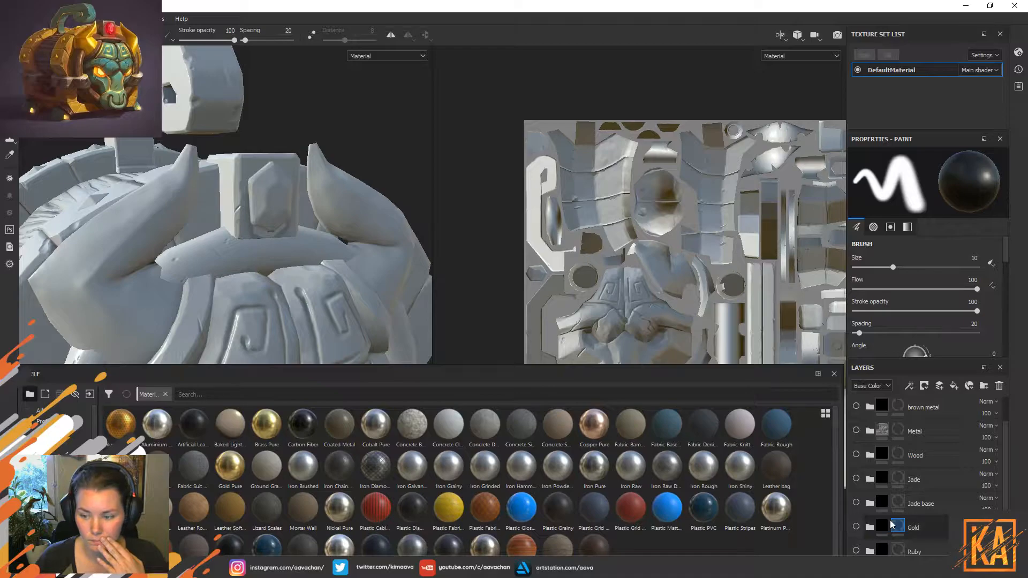
{"action": "scroll", "coordinate": [934, 446], "scroll_direction": "up", "scroll_amount": 1}
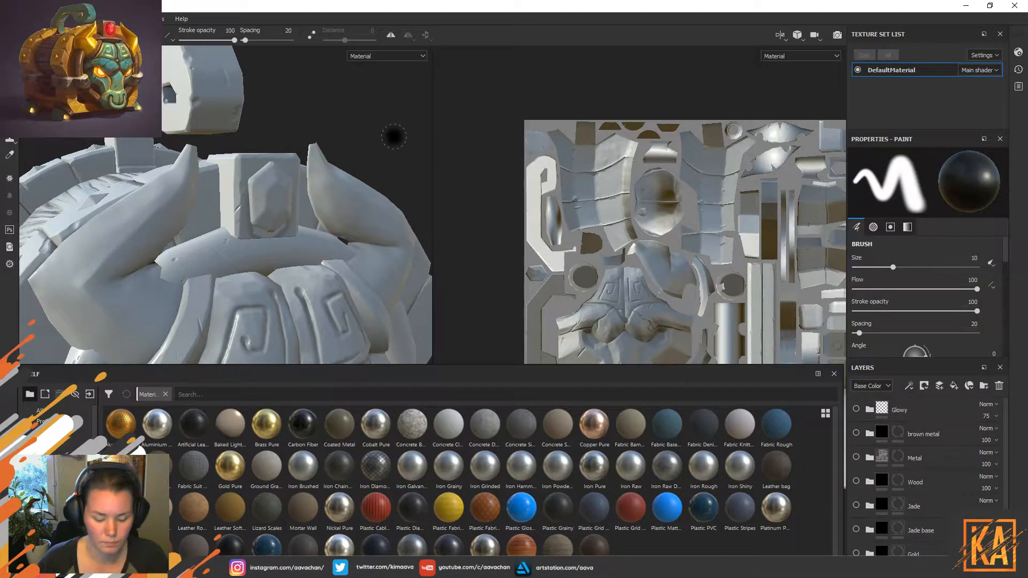
Display the Thickness mesh map on the chest model and its UV layout instead of the Material view.
{"action": "left_click_drag", "start_coordinate": [401, 160], "coordinate": [376, 169], "text": "alt"}
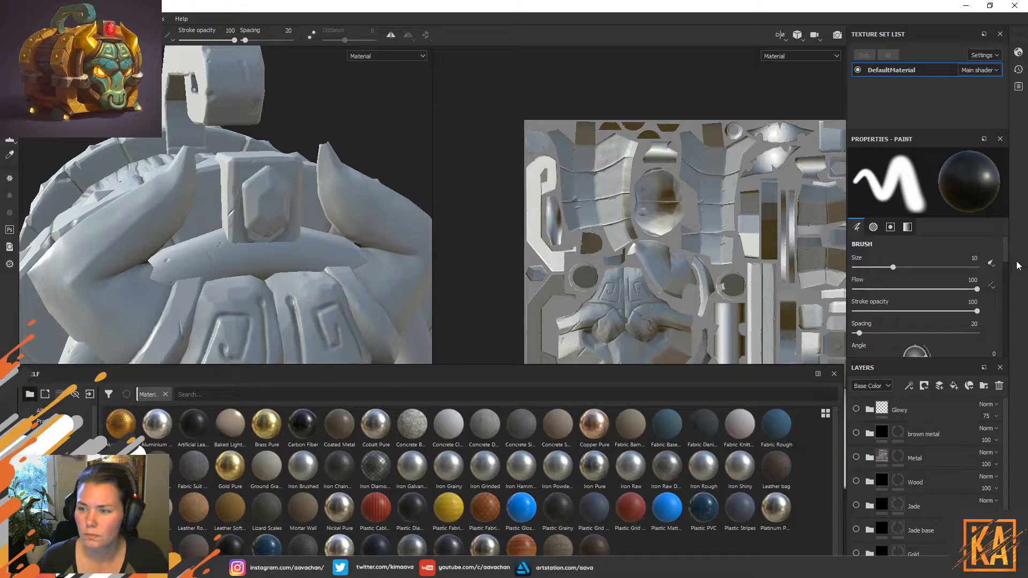
{"action": "mouse_move", "coordinate": [1006, 250]}
{"action": "left_mouse_down"}
{"action": "mouse_move", "coordinate": [1017, 348]}
{"action": "mouse_move", "coordinate": [1005, 261]}
{"action": "left_mouse_up"}
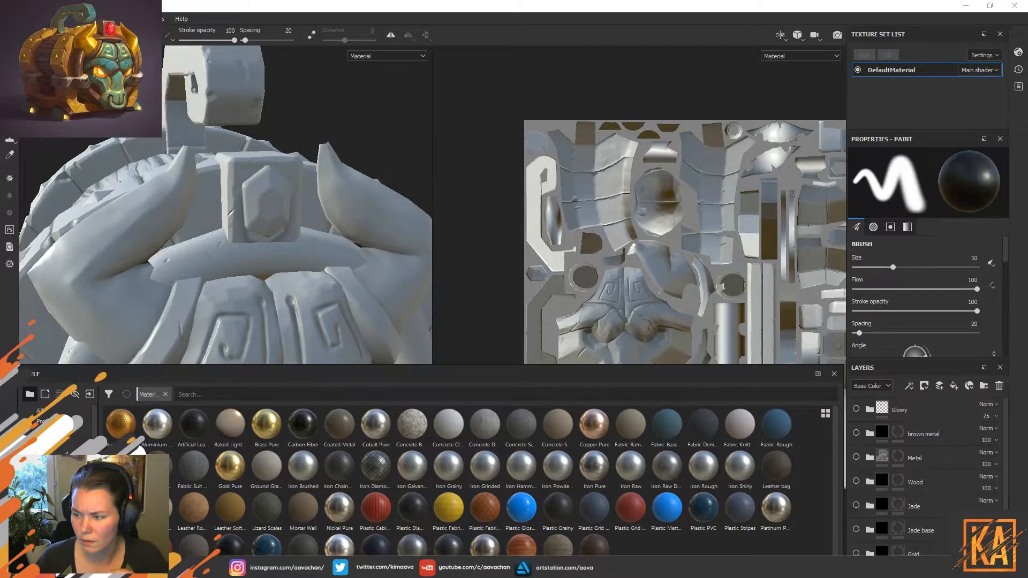
{"action": "left_click", "coordinate": [396, 56]}
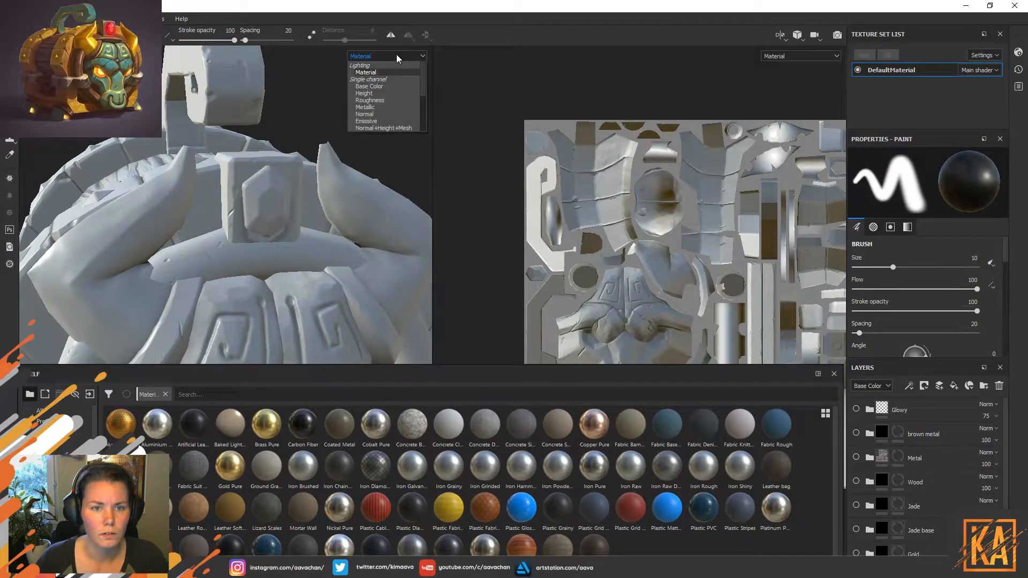
{"action": "scroll", "coordinate": [407, 101], "scroll_direction": "down", "scroll_amount": 3}
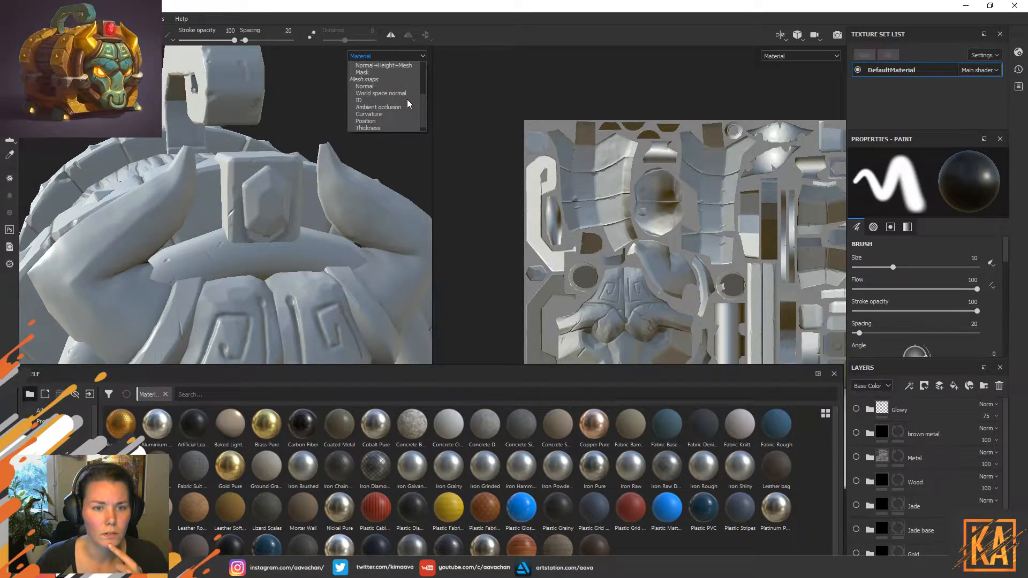
{"action": "scroll", "coordinate": [398, 95], "scroll_direction": "down", "scroll_amount": 1}
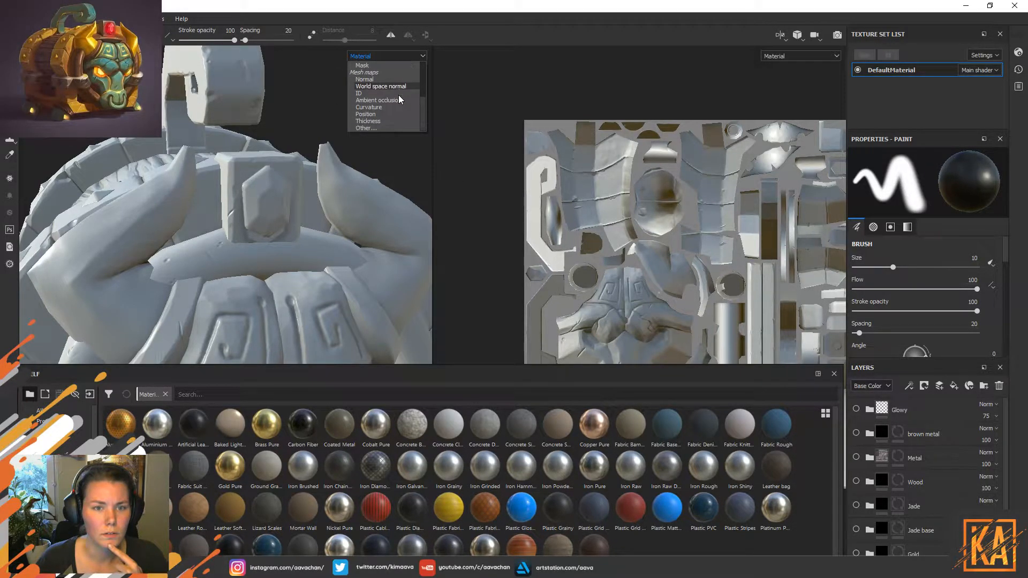
{"action": "left_click", "coordinate": [387, 121]}
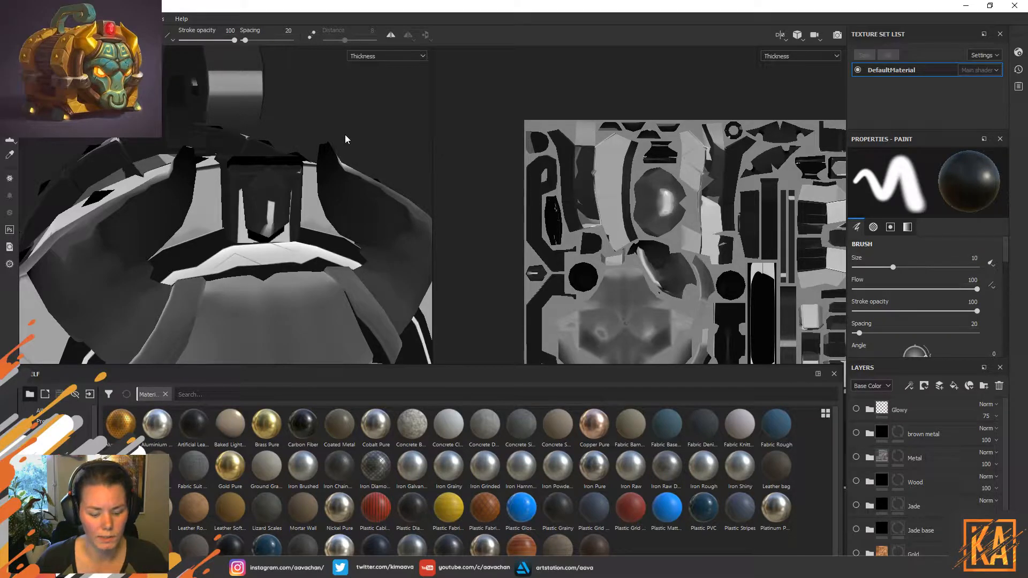
{"action": "mouse_move", "coordinate": [369, 133]}
{"action": "left_mouse_down", "text": "alt"}
{"action": "mouse_move", "coordinate": [332, 107]}
{"action": "mouse_move", "coordinate": [356, 118]}
{"action": "left_mouse_up", "text": "alt"}
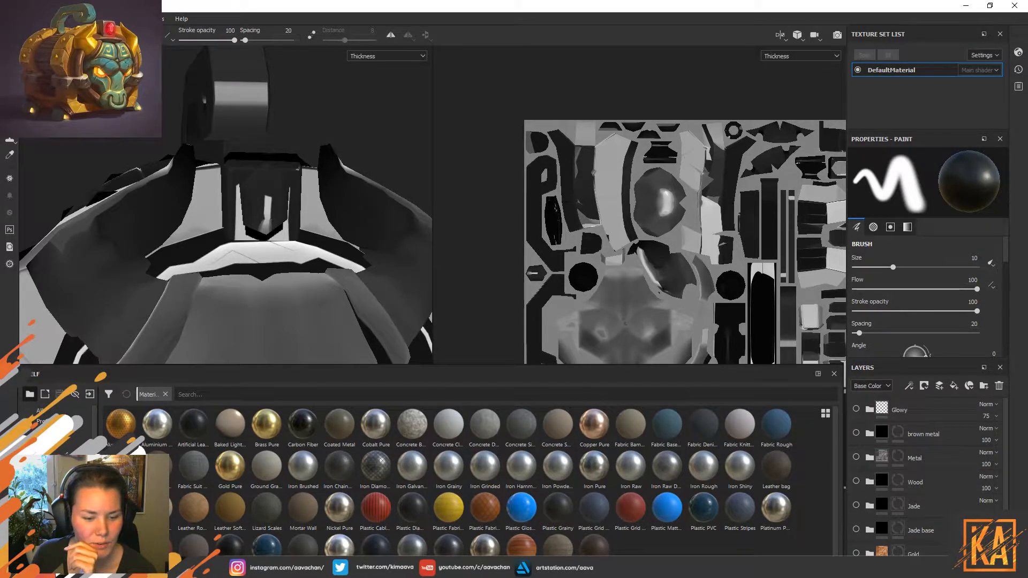
Check the rendered chest in Marmoset Toolbag, and return to Substance Painter to read the log messages.
{"action": "key", "text": "alt+Tab"}
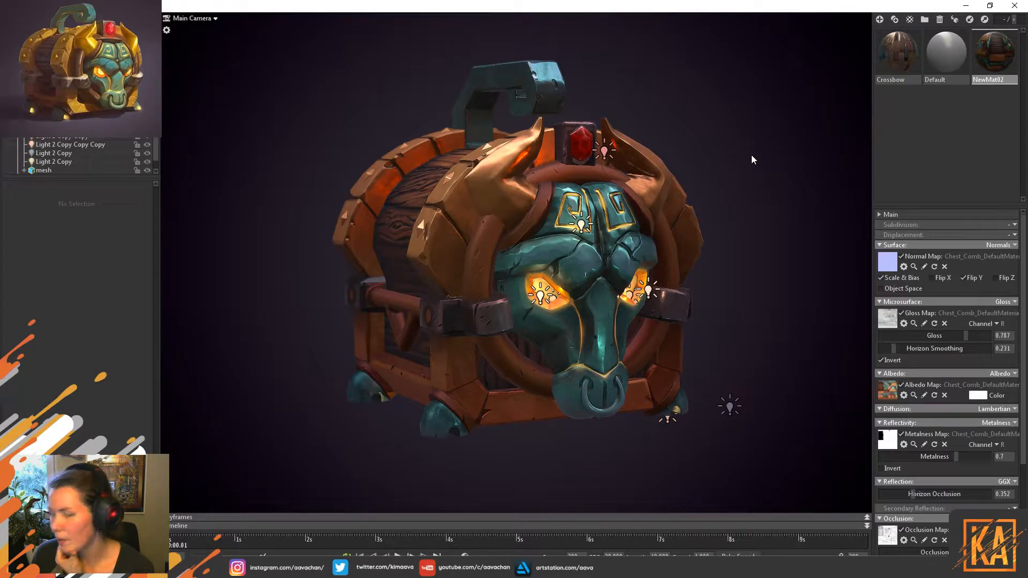
{"action": "key", "text": "alt+Tab"}
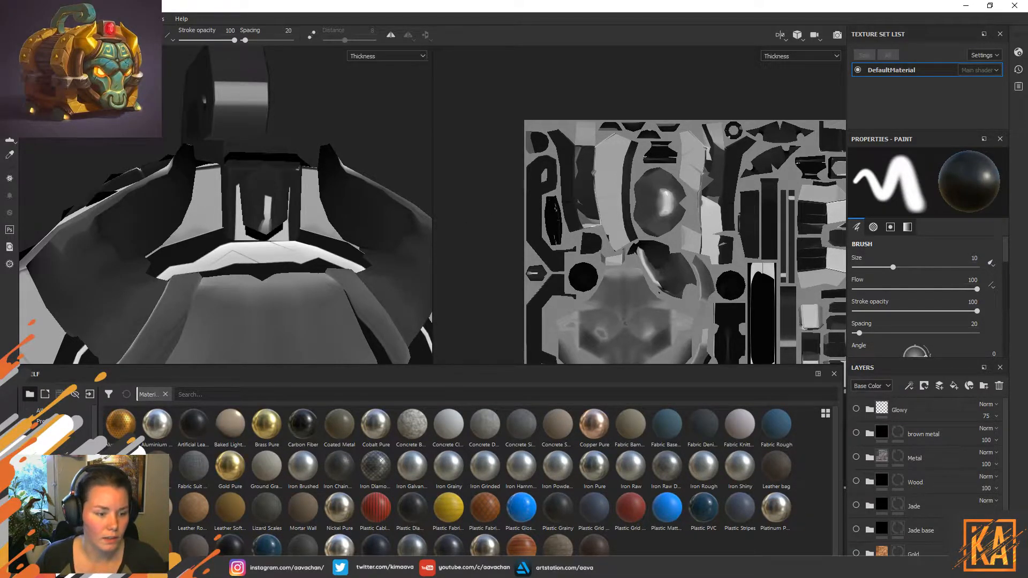
{"action": "left_click", "coordinate": [1018, 87]}
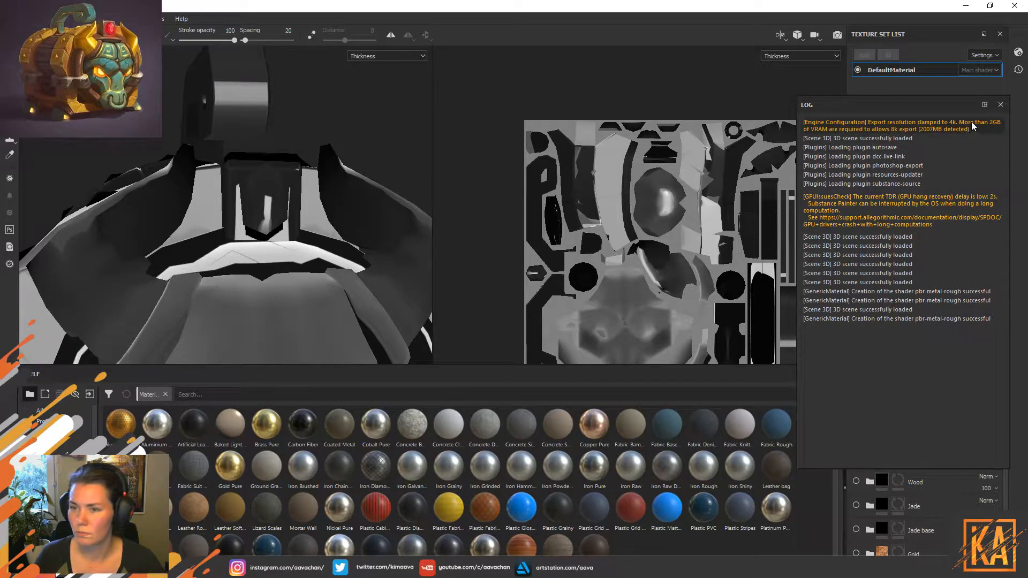
{"action": "left_click", "coordinate": [1000, 104]}
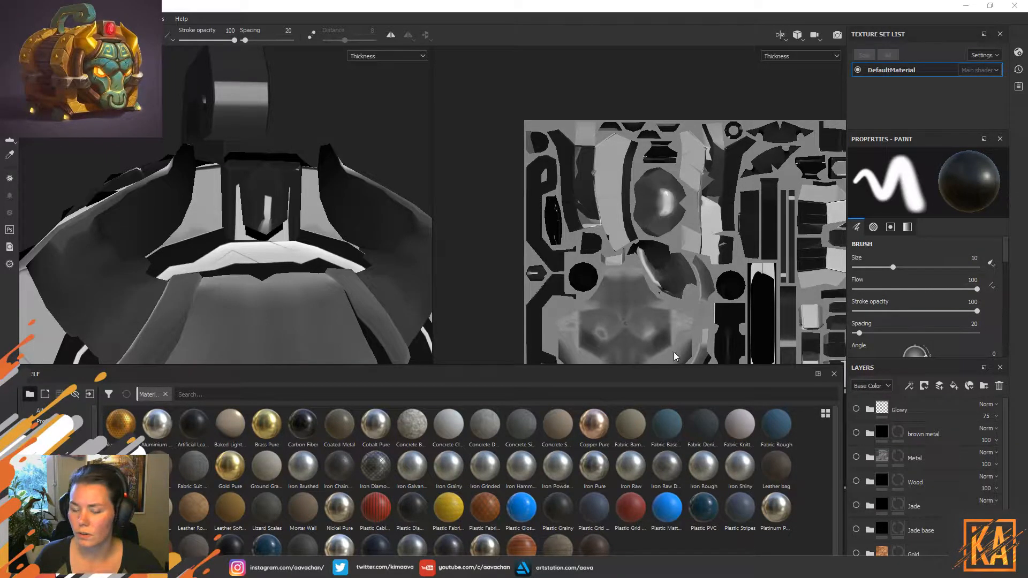
Switch to Marmoset Toolbag, compare the rendered chest with the concept reference image in Photos, and return to Substance Painter.
{"action": "key", "text": "alt+Tab"}
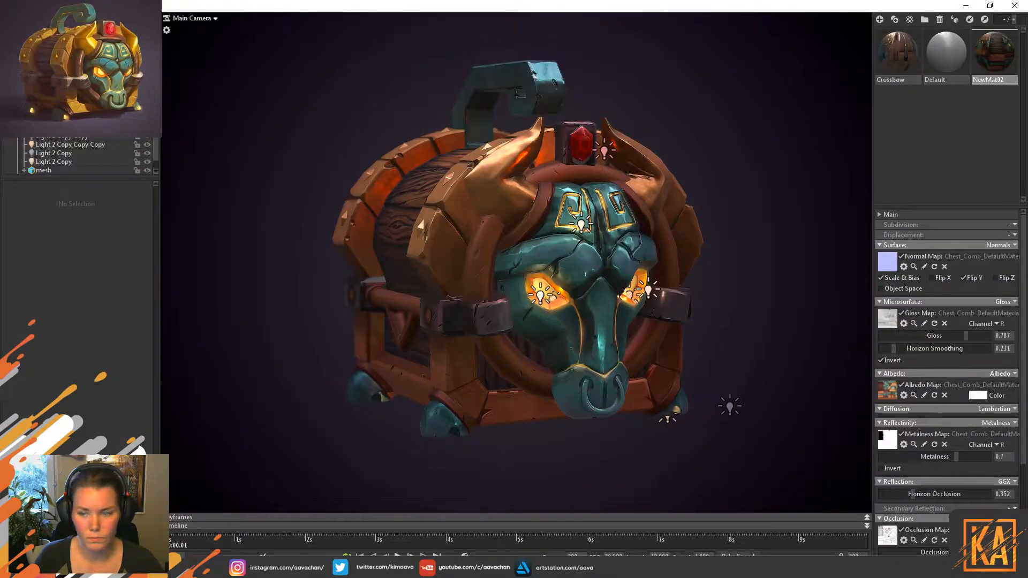
{"action": "left_click_drag", "start_coordinate": [760, 575], "coordinate": [712, 141]}
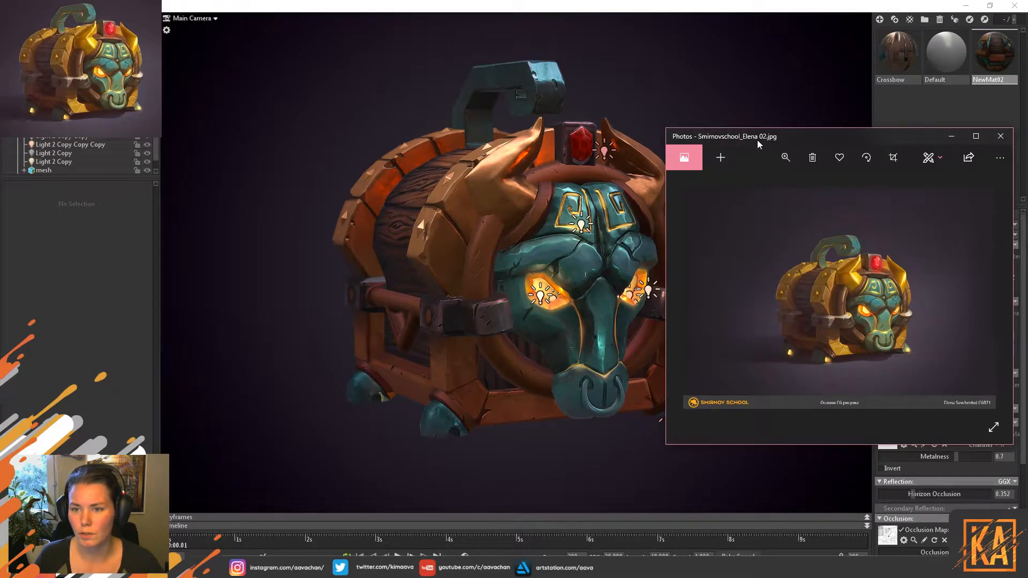
{"action": "left_click_drag", "start_coordinate": [769, 138], "coordinate": [835, 577]}
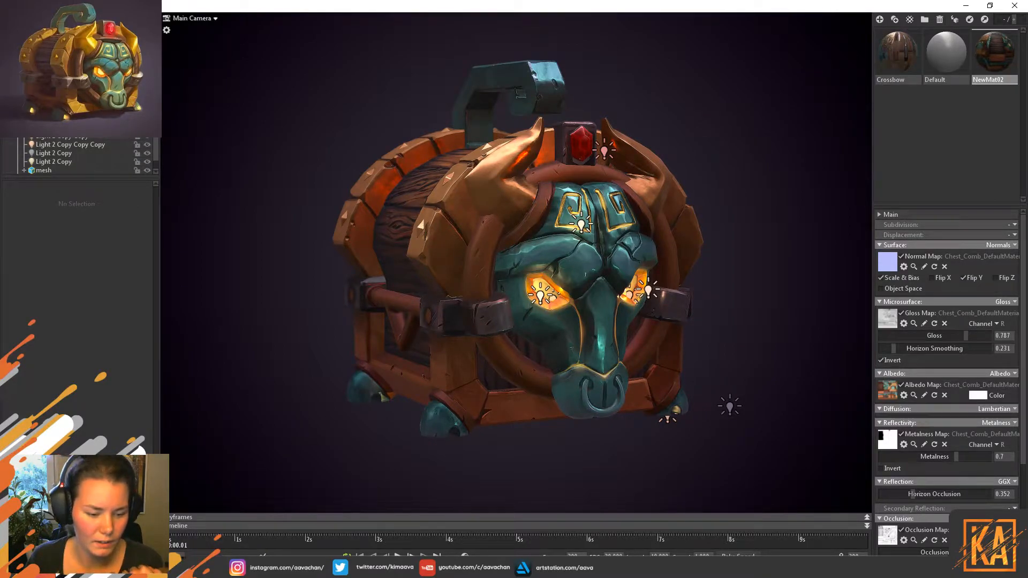
{"action": "key", "text": "alt+Tab"}
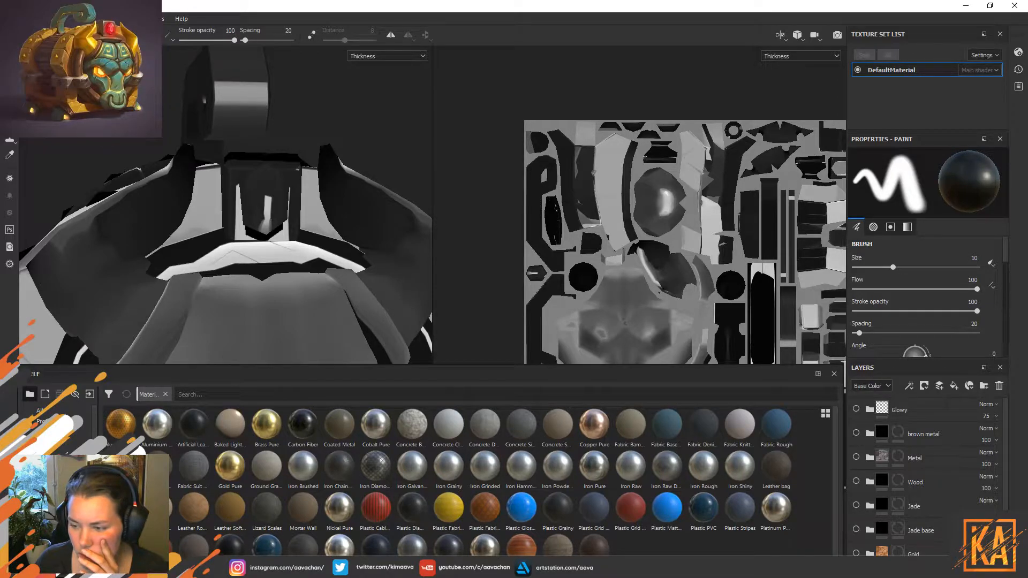
Examine the Thickness map on the UV layout and around the whole chest, including the bull head and its surrounding frame.
{"action": "scroll", "coordinate": [608, 266], "scroll_direction": "up", "scroll_amount": 1}
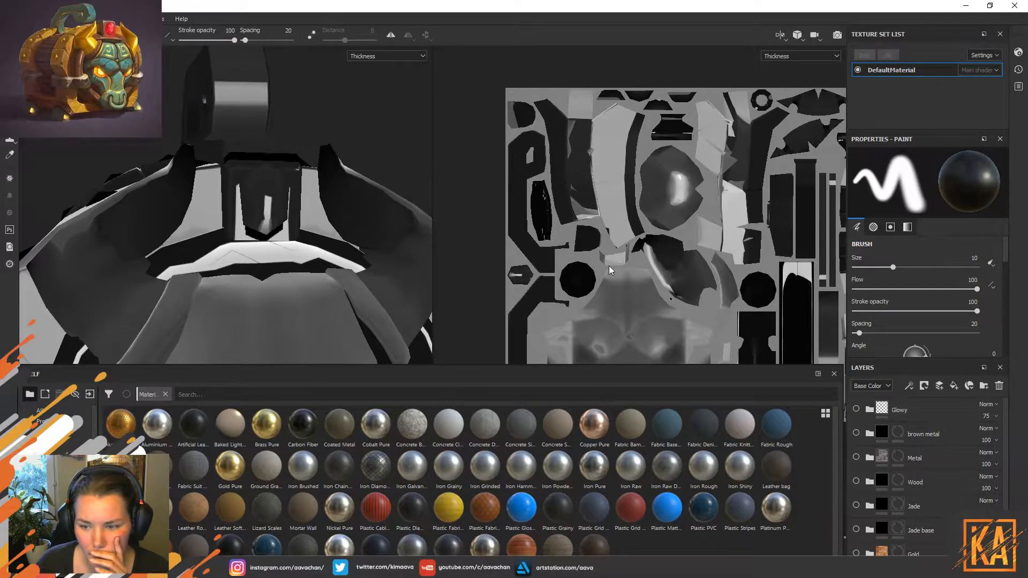
{"action": "scroll", "coordinate": [609, 265], "scroll_direction": "down", "scroll_amount": 3}
{"action": "left_click_drag", "start_coordinate": [1027, 291], "coordinate": [1027, 254]}
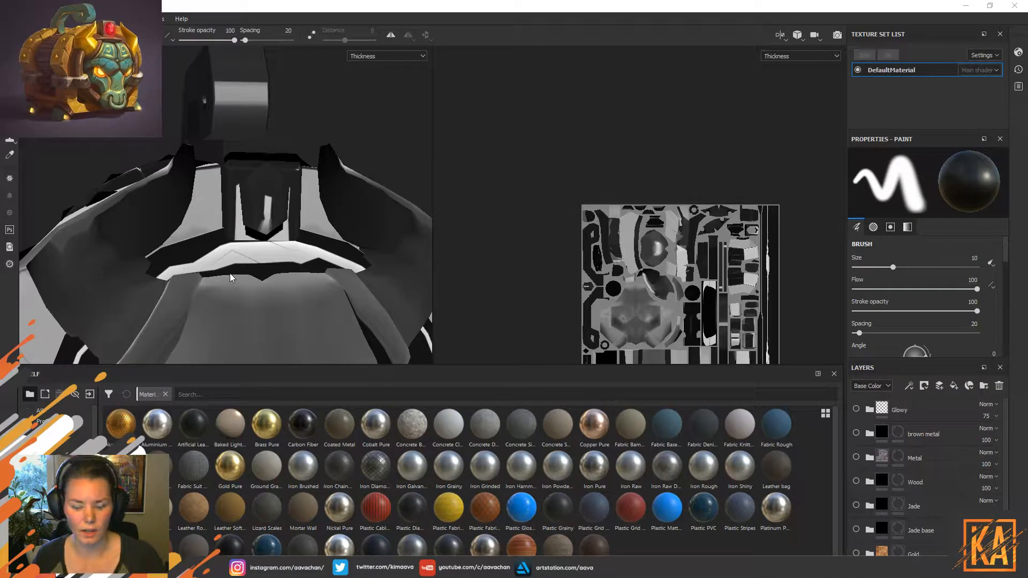
{"action": "left_click_drag", "start_coordinate": [248, 254], "coordinate": [281, 263], "text": "alt"}
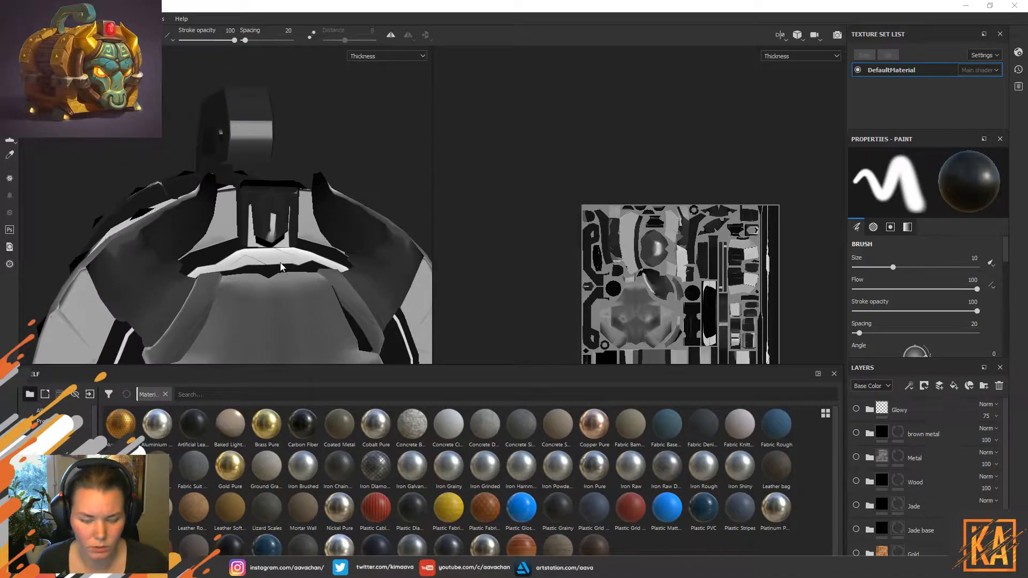
{"action": "scroll", "coordinate": [281, 264], "scroll_direction": "down", "scroll_amount": 3}
{"action": "left_click_drag", "start_coordinate": [274, 315], "coordinate": [317, 201], "text": "alt"}
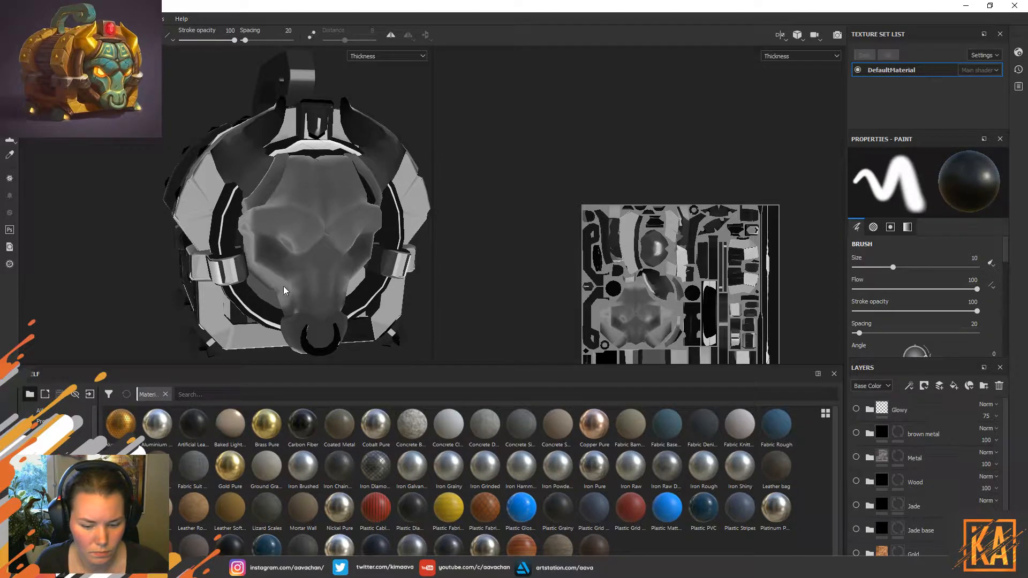
{"action": "left_click_drag", "start_coordinate": [297, 313], "coordinate": [336, 321], "text": "alt"}
{"action": "middle_click_drag", "start_coordinate": [222, 223], "coordinate": [256, 225], "text": "alt"}
{"action": "left_click_drag", "start_coordinate": [317, 236], "coordinate": [276, 233], "text": "alt"}
{"action": "middle_click_drag", "start_coordinate": [339, 176], "coordinate": [313, 233], "text": "alt"}
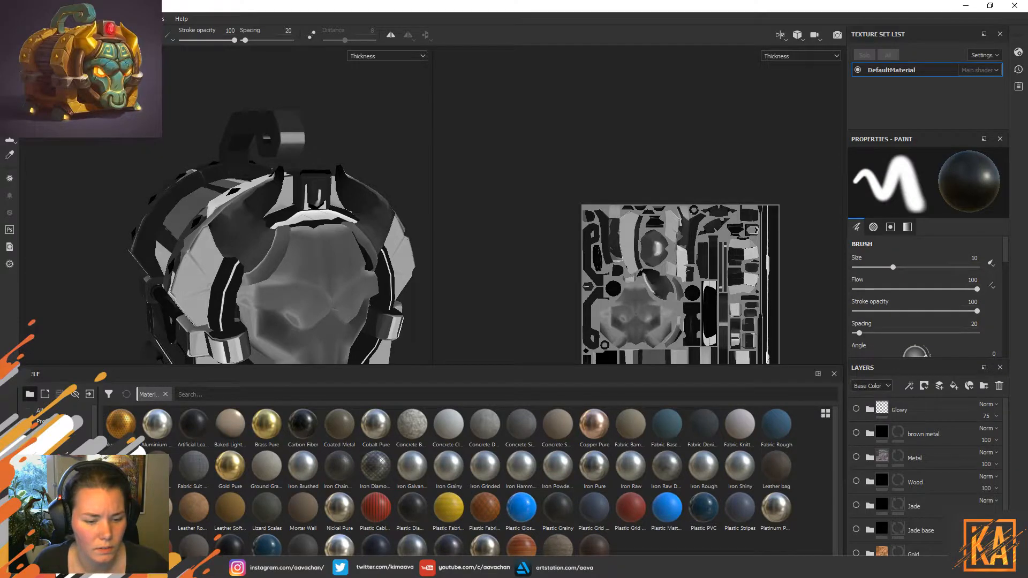
Switch to Marmoset Toolbag and toggle the chest material's albedo map off and on to compare the render with and without it.
{"action": "key", "text": "alt+Tab"}
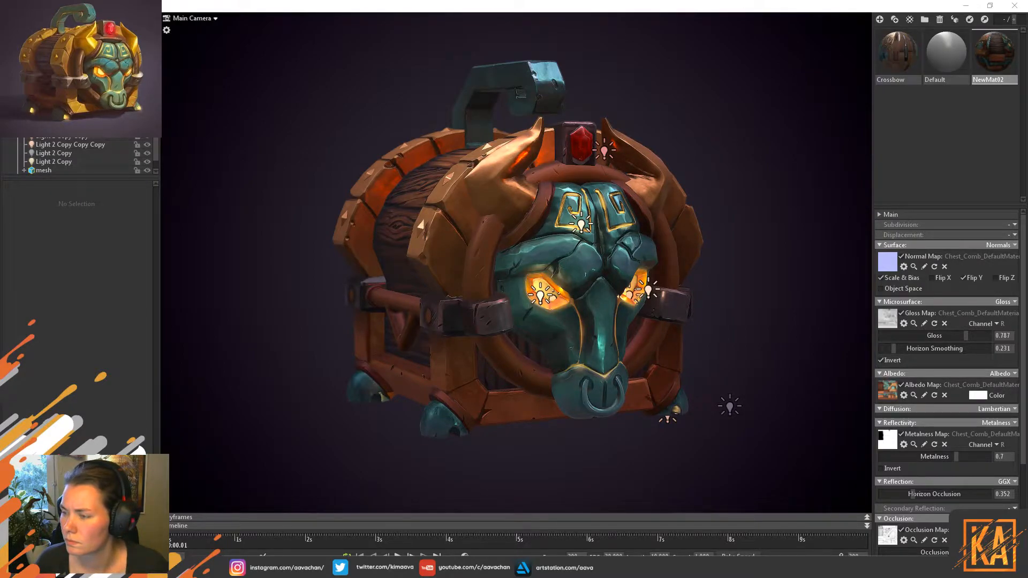
{"action": "left_click", "coordinate": [901, 385]}
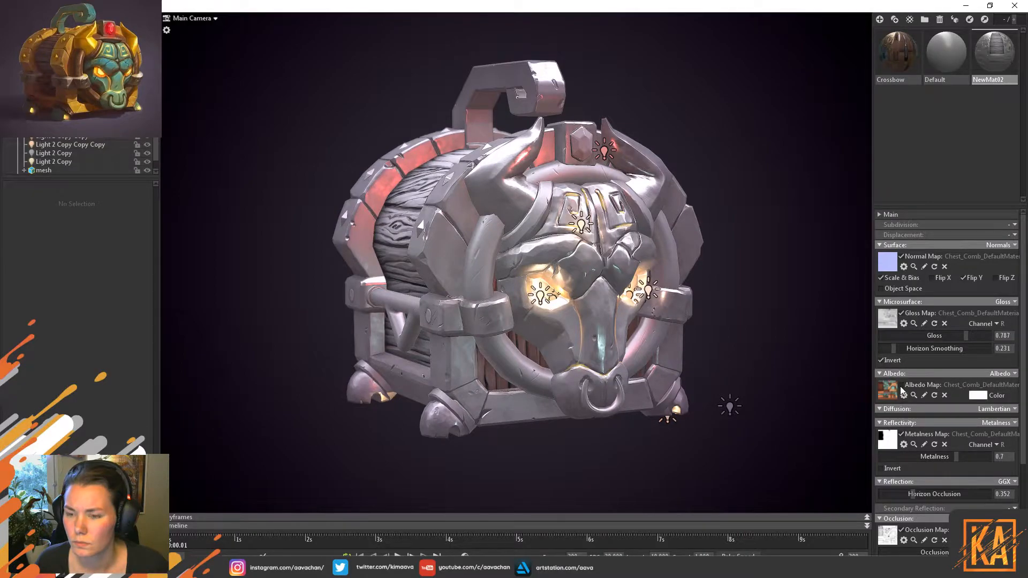
{"action": "left_click", "coordinate": [901, 384]}
{"action": "left_click", "coordinate": [901, 385]}
{"action": "left_click", "coordinate": [901, 385]}
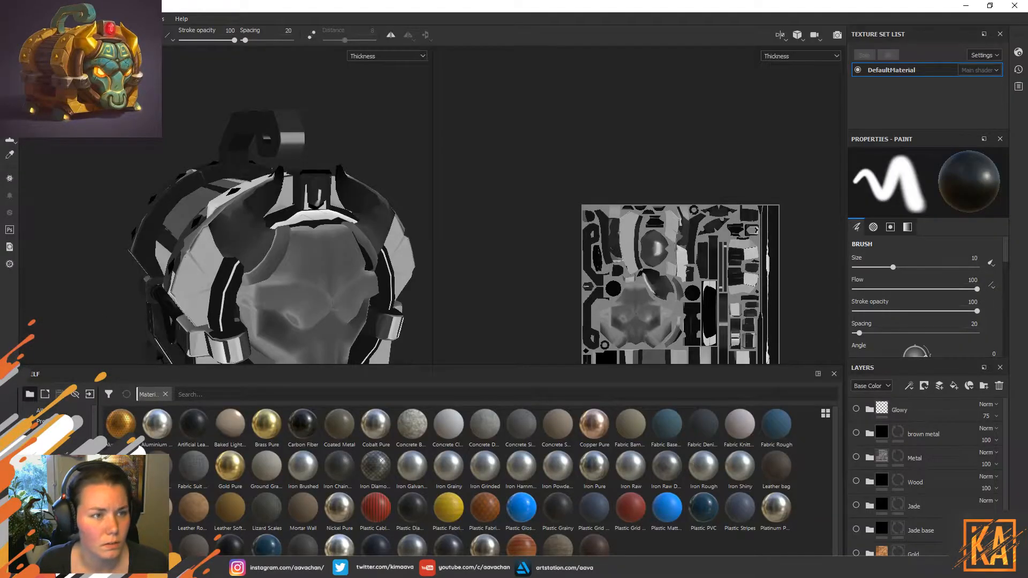
Return to Substance Painter, open the texture export settings and list the maps exported for the DefaultMaterial texture set.
{"action": "left_click", "coordinate": [7, 18]}
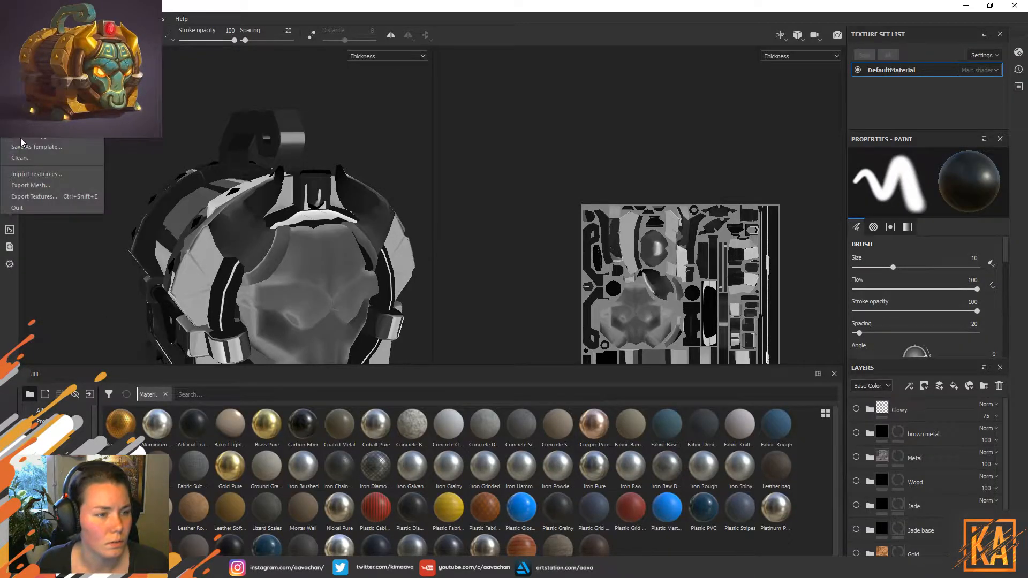
{"action": "left_click", "coordinate": [41, 197]}
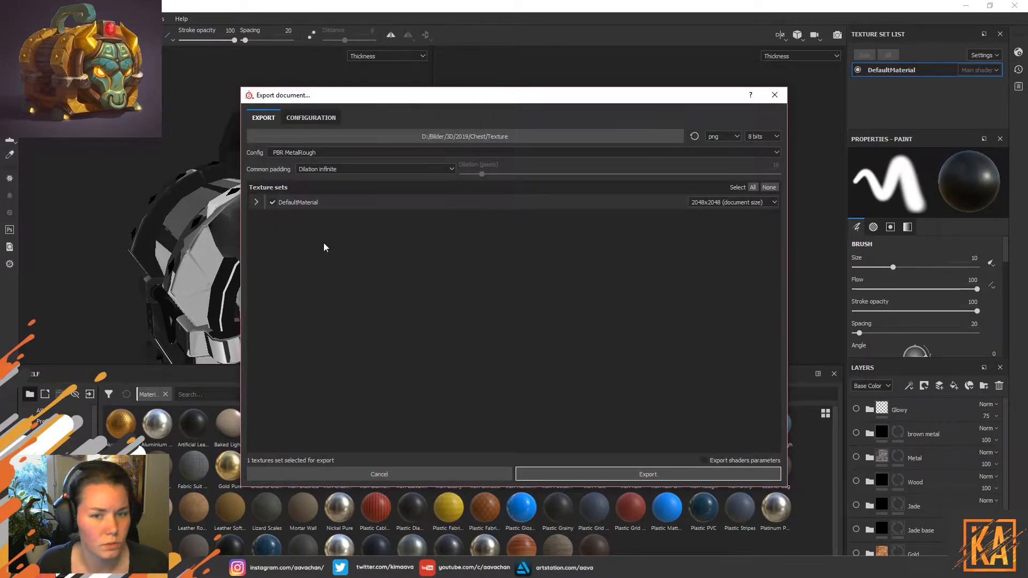
{"action": "left_click", "coordinate": [256, 202]}
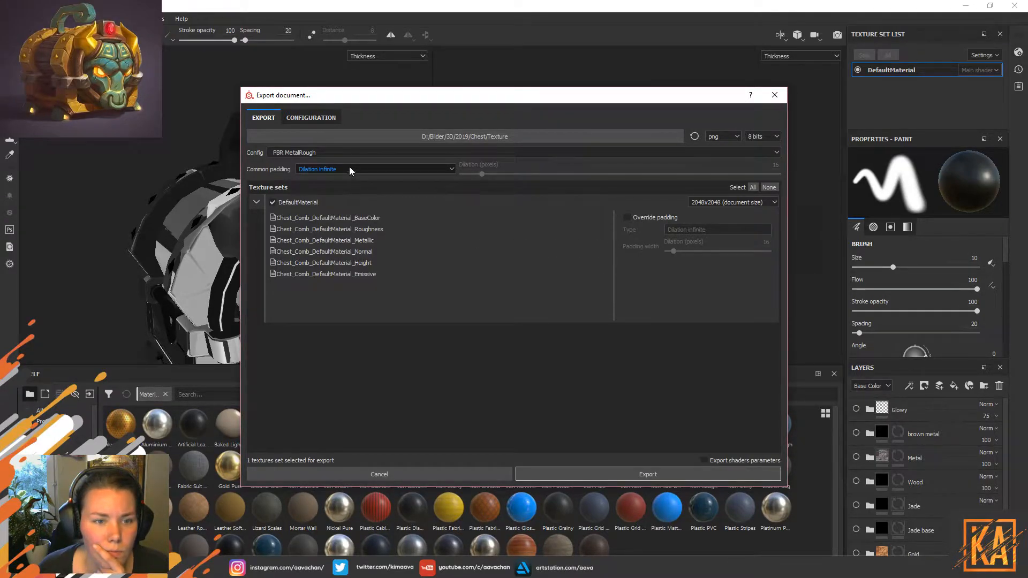
Try to add the Thickness mesh map and the Height map to the Amazon Lumberyard export preset's output maps.
{"action": "left_click", "coordinate": [316, 117]}
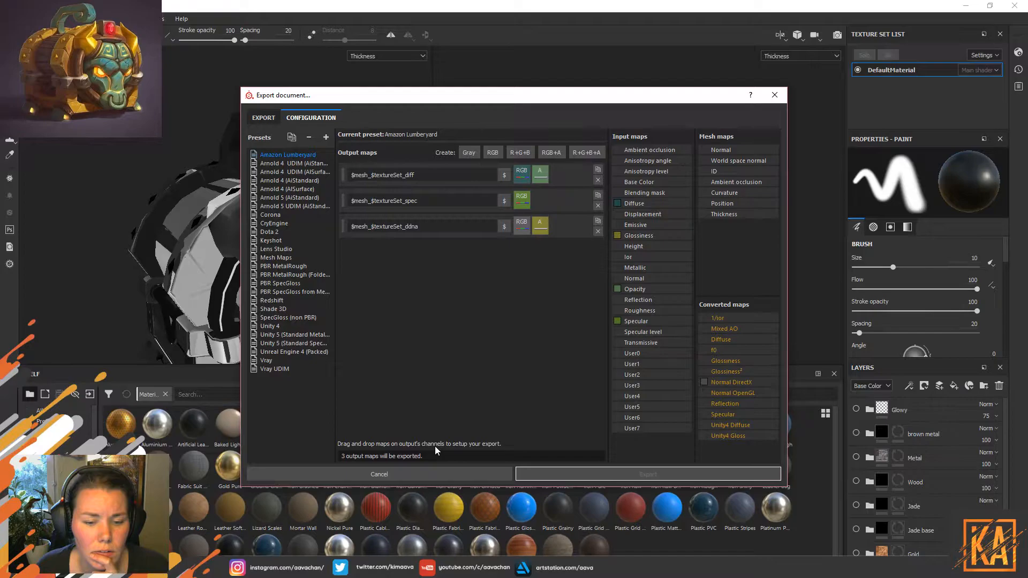
{"action": "left_click_drag", "start_coordinate": [721, 216], "coordinate": [408, 290]}
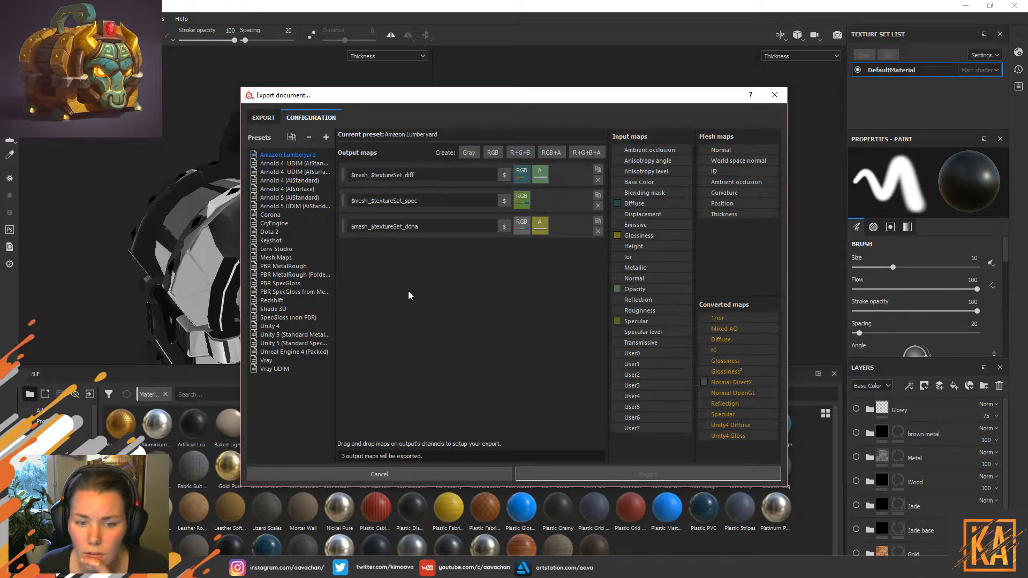
{"action": "left_click_drag", "start_coordinate": [722, 214], "coordinate": [407, 251]}
{"action": "left_click_drag", "start_coordinate": [652, 246], "coordinate": [506, 266]}
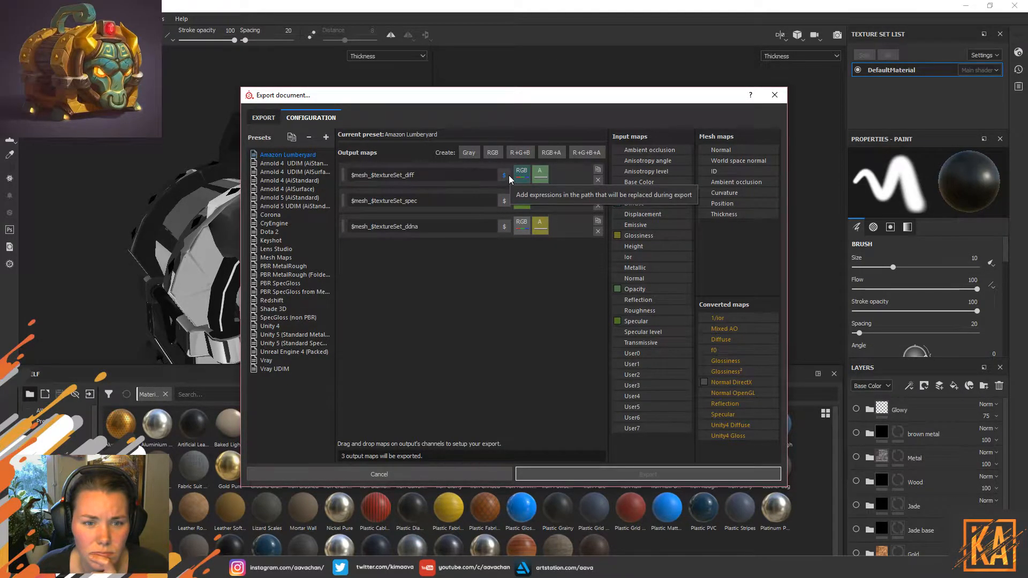
Create a new export preset, try to add the Thickness mesh map to its outputs, and return to the export settings.
{"action": "left_click", "coordinate": [325, 137]}
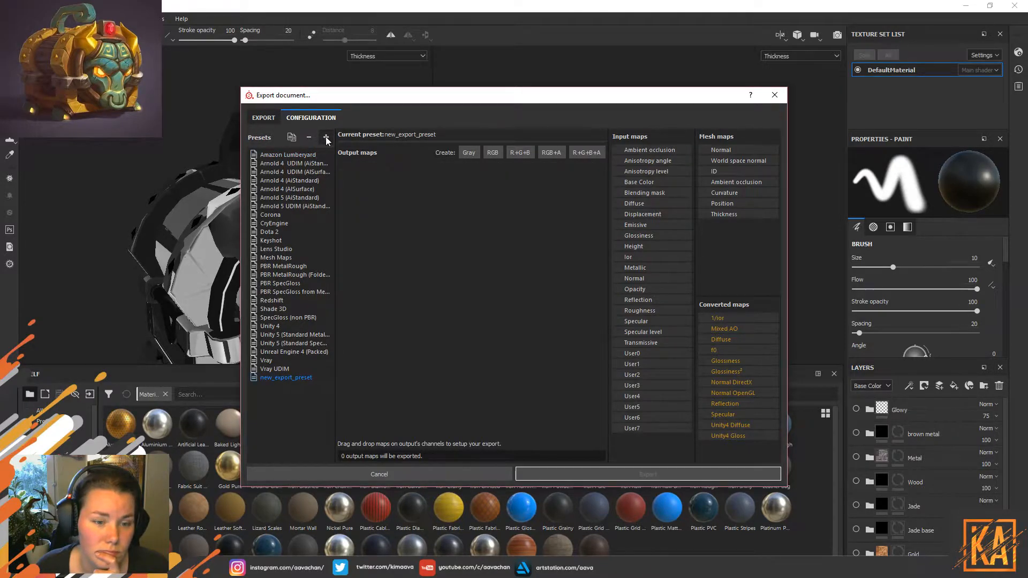
{"action": "left_click_drag", "start_coordinate": [724, 214], "coordinate": [383, 168]}
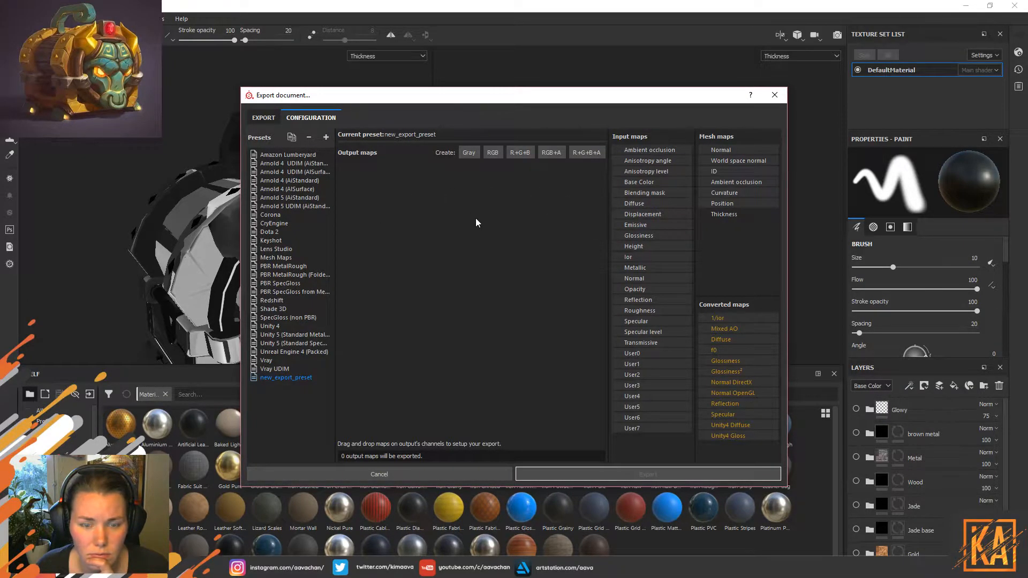
{"action": "left_click", "coordinate": [276, 121]}
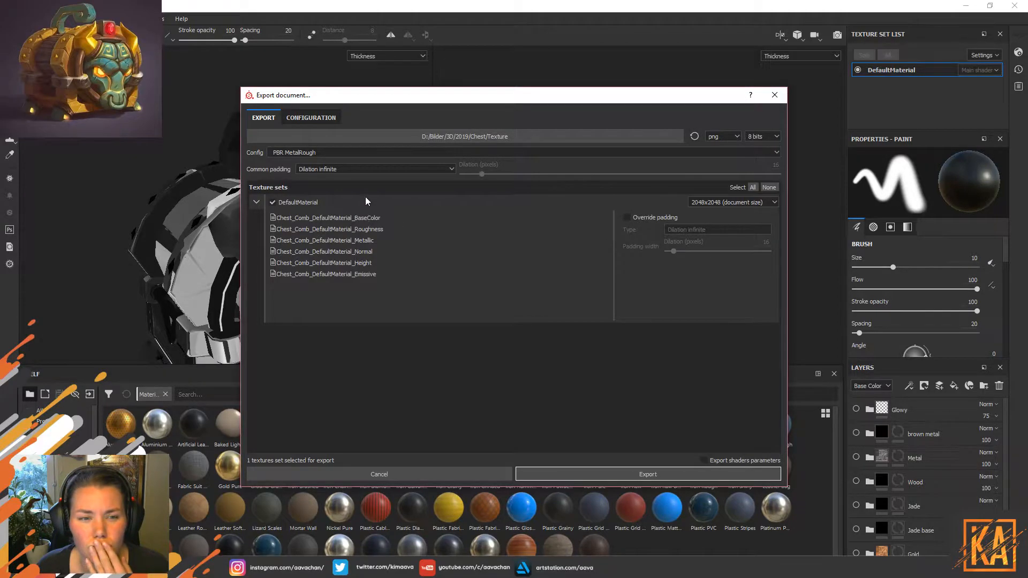
Look through the available padding and export config options, keeping Dilation infinite and PBR MetalRough.
{"action": "left_click", "coordinate": [367, 168]}
{"action": "left_click", "coordinate": [367, 168]}
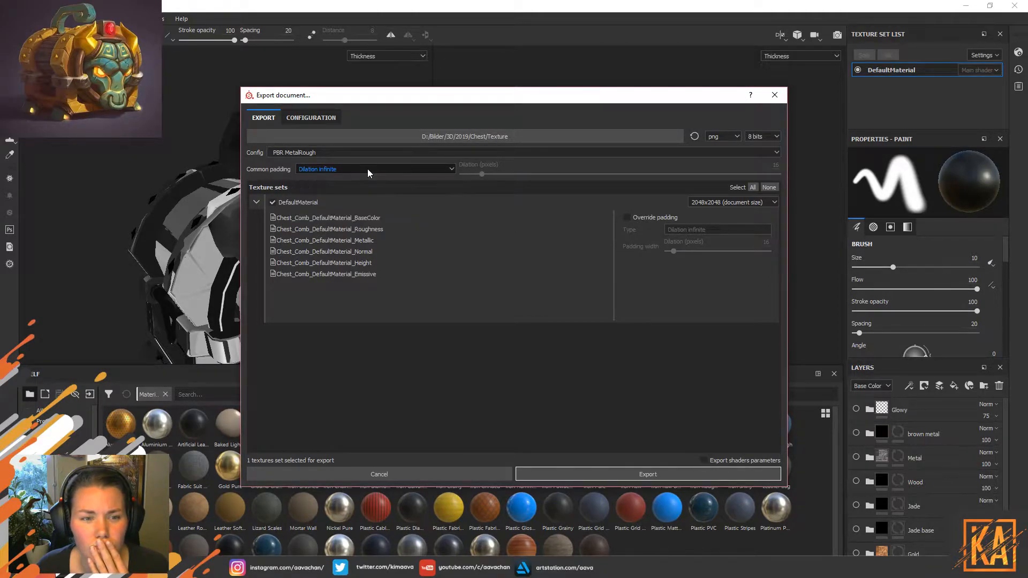
{"action": "left_click", "coordinate": [330, 156]}
{"action": "scroll", "coordinate": [343, 185], "scroll_direction": "down", "scroll_amount": 3}
{"action": "scroll", "coordinate": [344, 188], "scroll_direction": "down", "scroll_amount": 1}
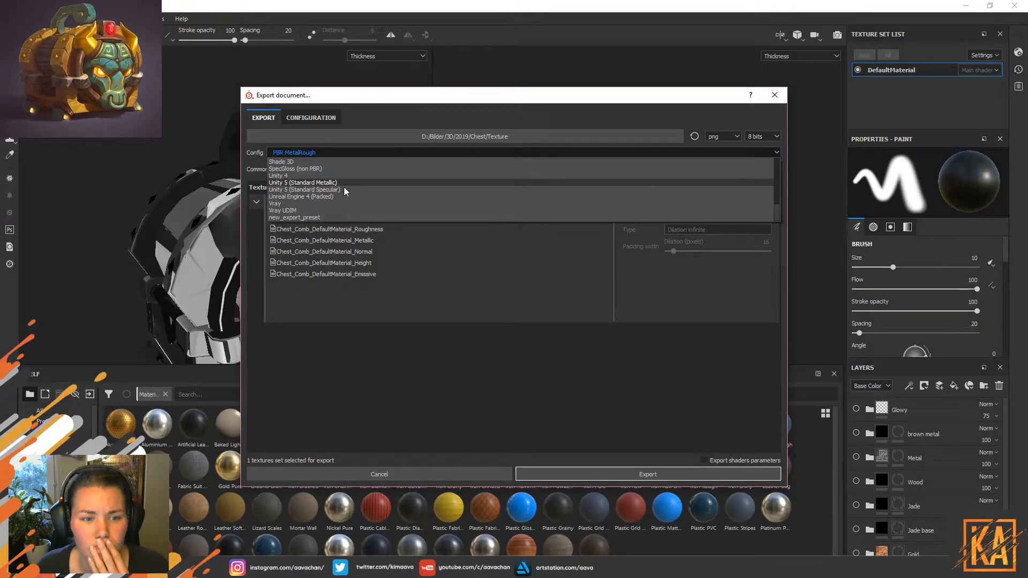
{"action": "left_click", "coordinate": [545, 425]}
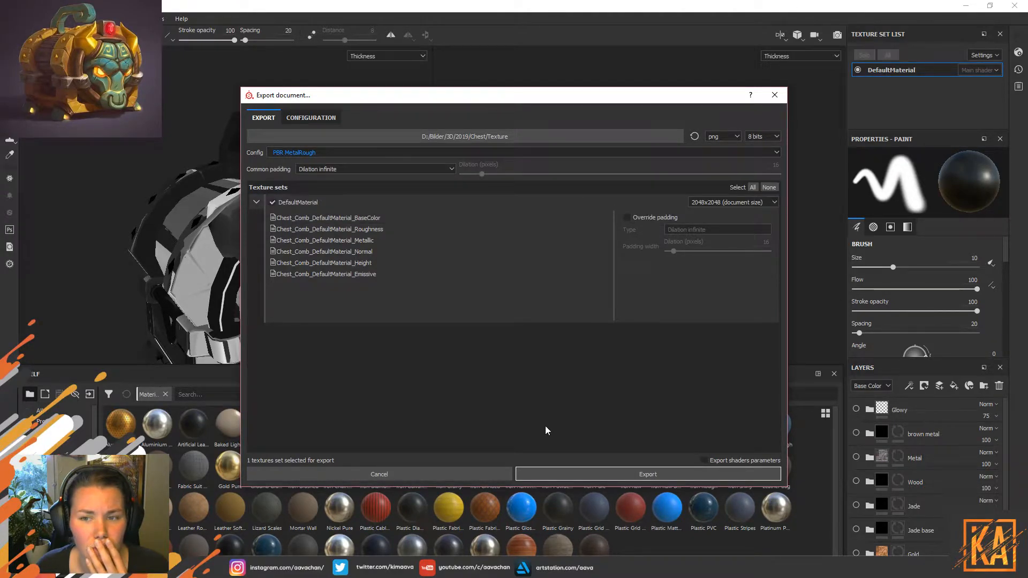
Compare the Amazon Lumberyard and PBR MetalRough export presets and try to add the Thickness mesh map to PBR MetalRough's output maps.
{"action": "left_click", "coordinate": [304, 124]}
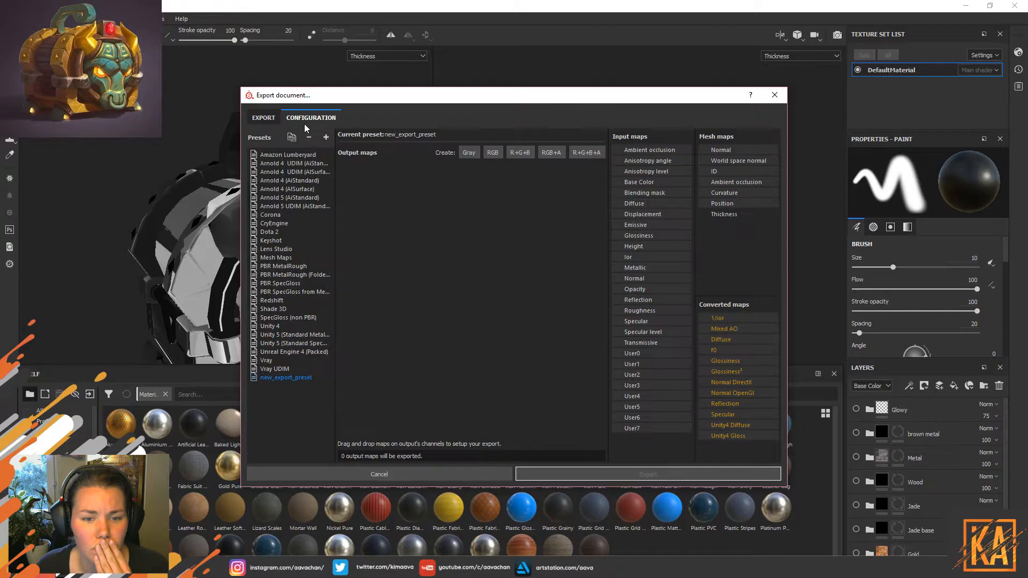
{"action": "left_click", "coordinate": [300, 156]}
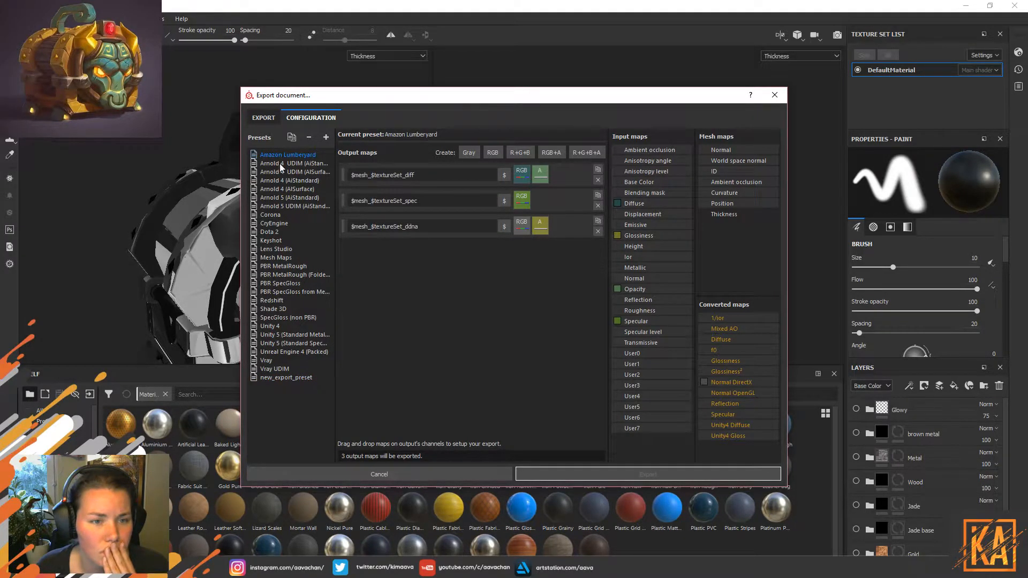
{"action": "left_click", "coordinate": [263, 117]}
{"action": "left_click", "coordinate": [321, 118]}
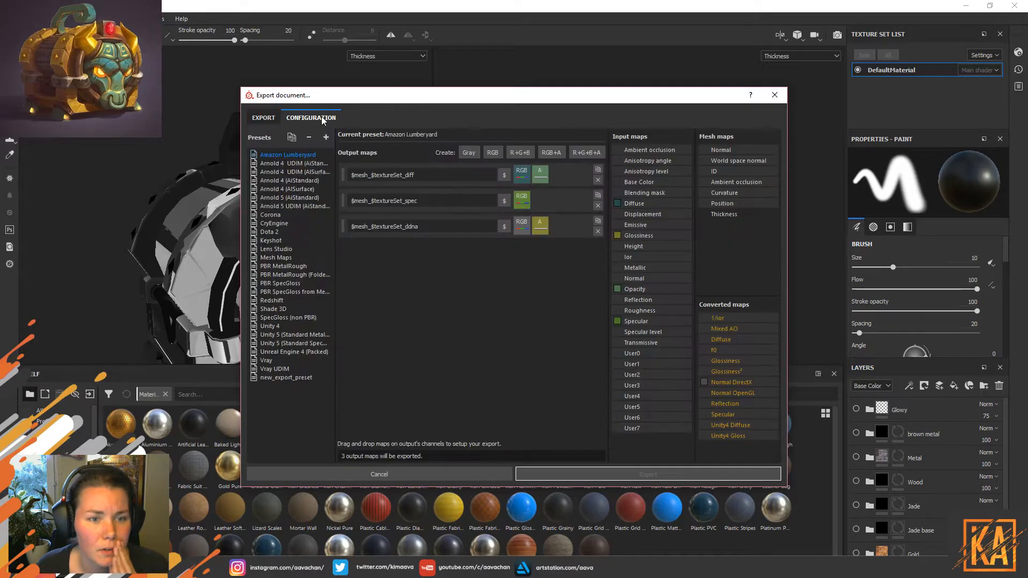
{"action": "left_click", "coordinate": [292, 269]}
{"action": "left_click_drag", "start_coordinate": [737, 211], "coordinate": [427, 364]}
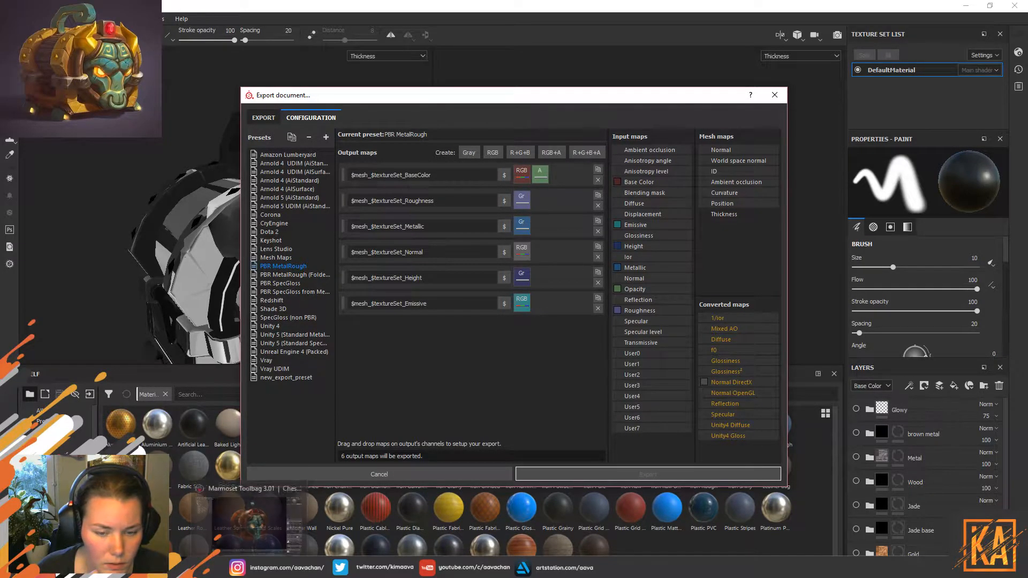
Switch to Marmoset Toolbag and Photoshop to examine the chest render and its base color texture, and return to Substance Painter.
{"action": "left_click", "coordinate": [249, 567]}
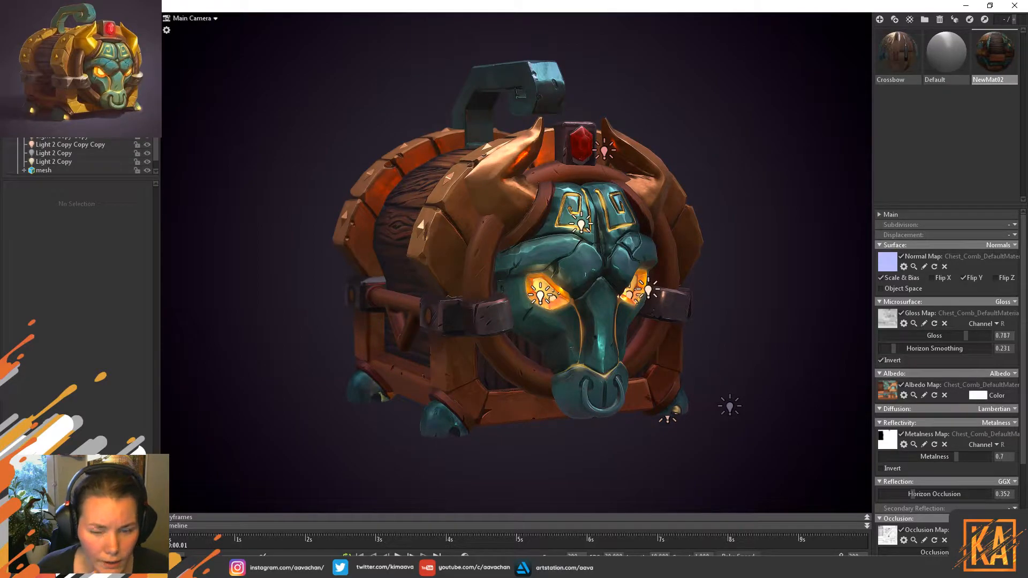
{"action": "mouse_move", "coordinate": [328, 567]}
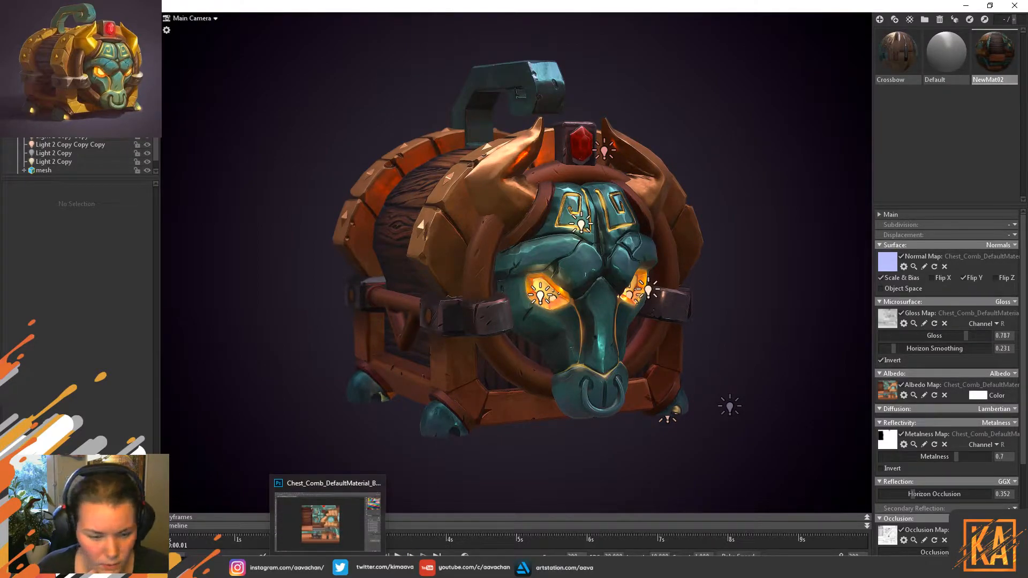
{"action": "left_click", "coordinate": [338, 538]}
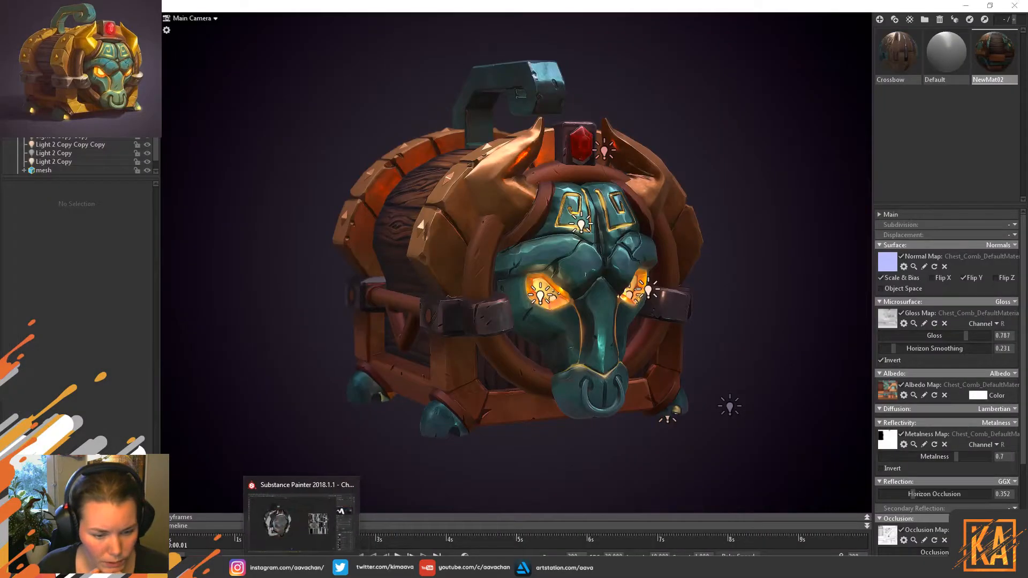
{"action": "left_click", "coordinate": [302, 567]}
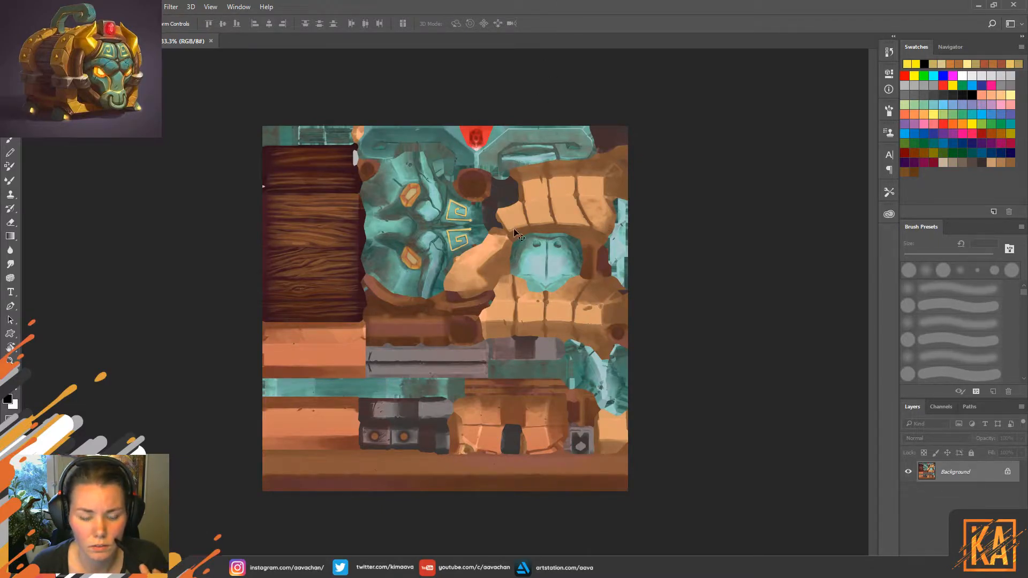
{"action": "left_click", "coordinate": [275, 568]}
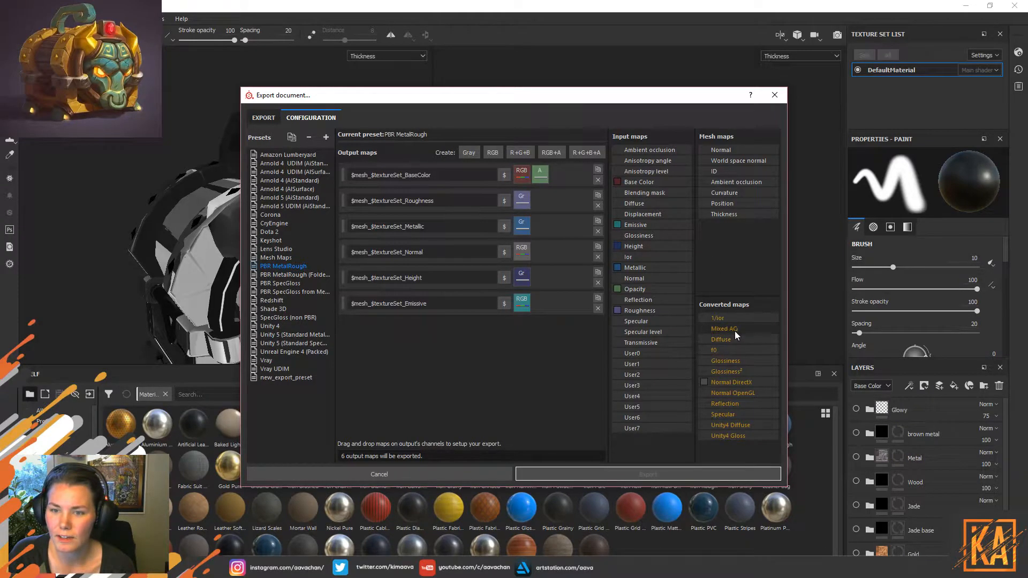
Try again to add the Thickness mesh map to the PBR MetalRough and Amazon Lumberyard presets, and close the export settings without exporting.
{"action": "left_click_drag", "start_coordinate": [723, 214], "coordinate": [376, 426]}
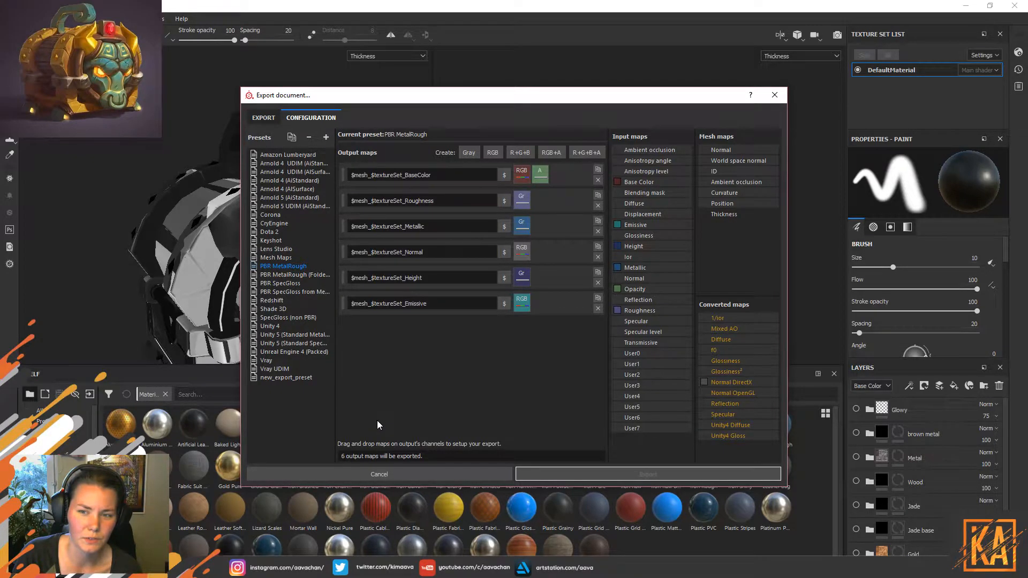
{"action": "left_click", "coordinate": [299, 156]}
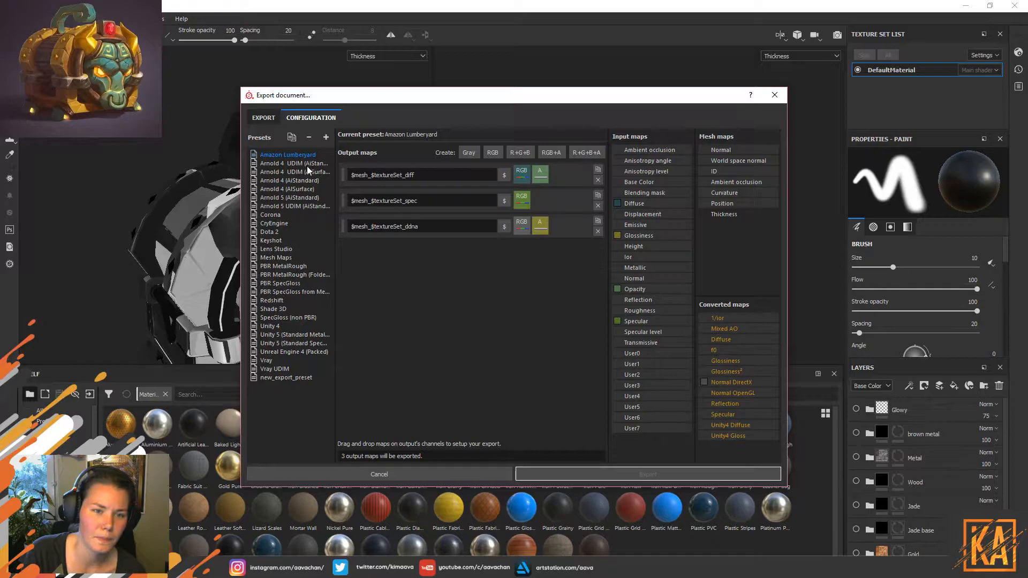
{"action": "left_click_drag", "start_coordinate": [738, 215], "coordinate": [525, 231]}
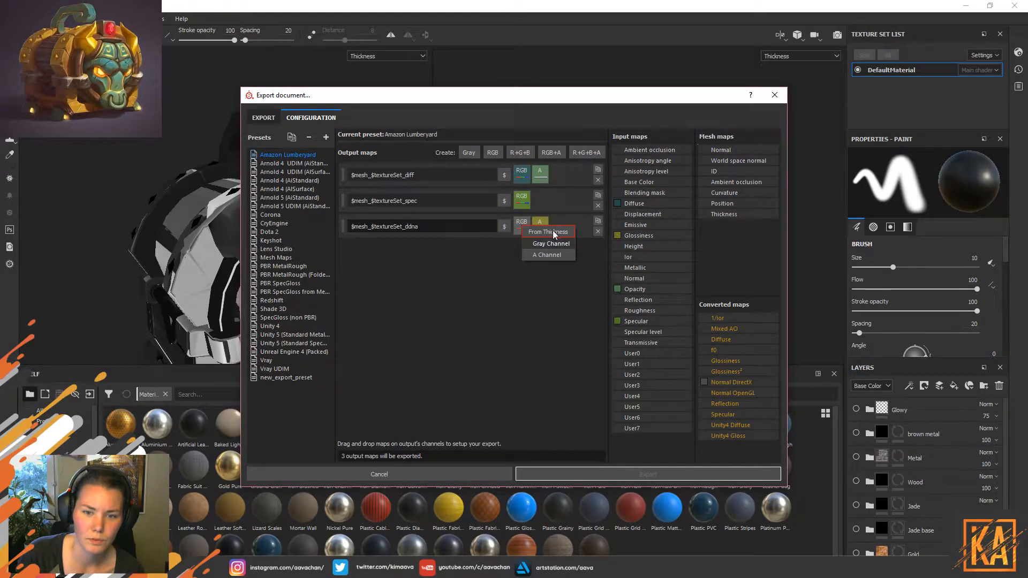
{"action": "left_click", "coordinate": [553, 329]}
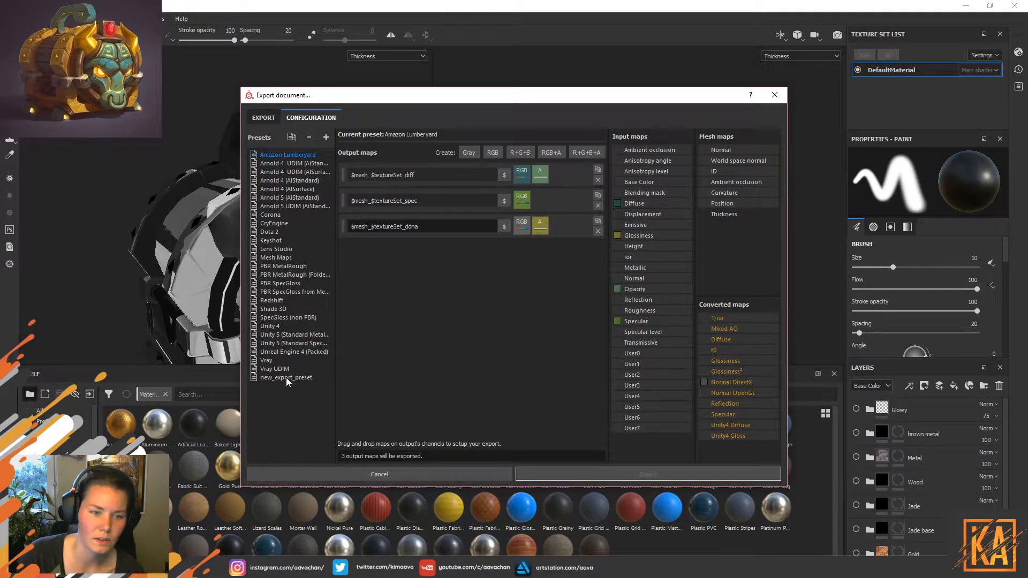
{"action": "left_click", "coordinate": [271, 126]}
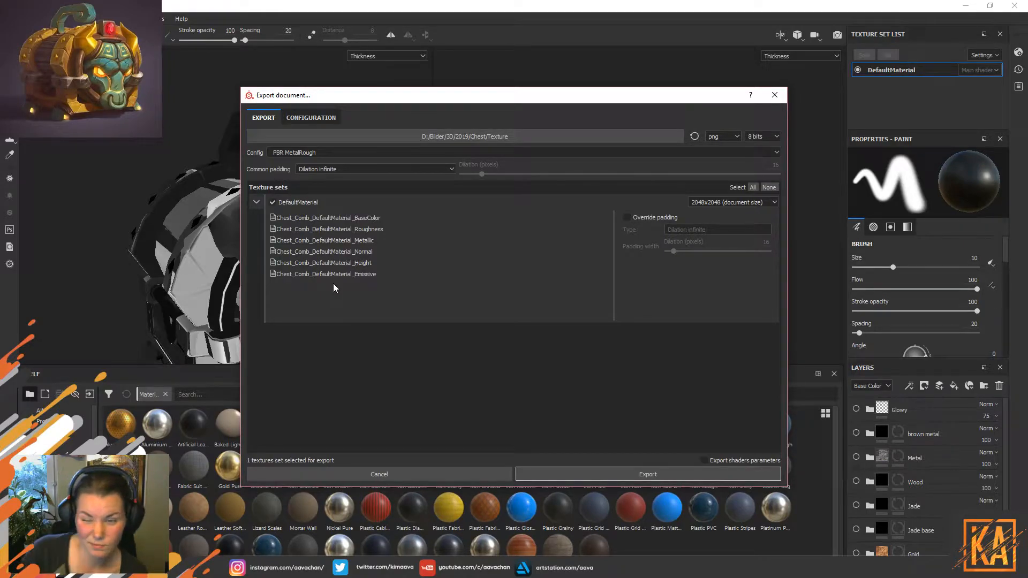
{"action": "left_click", "coordinate": [416, 474]}
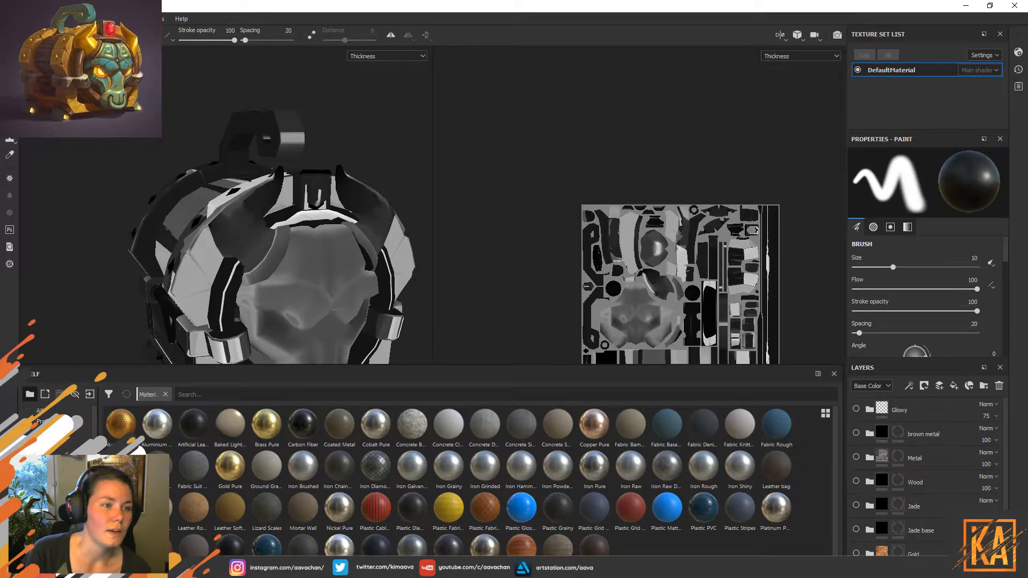
Switch the viewport display from the Thickness map to the Material view.
{"action": "left_click", "coordinate": [7, 19]}
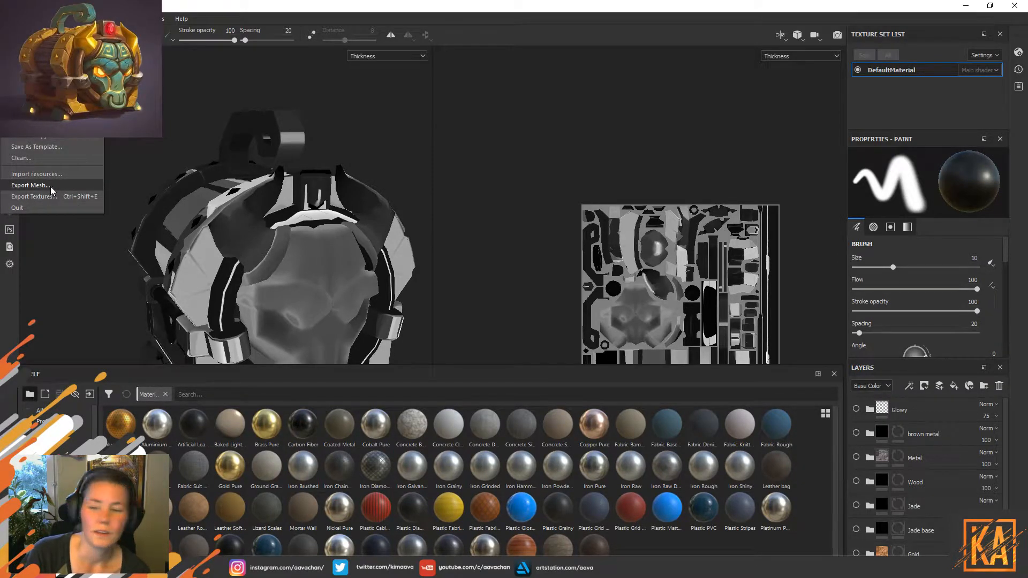
{"action": "left_click", "coordinate": [366, 90]}
{"action": "left_click", "coordinate": [373, 57]}
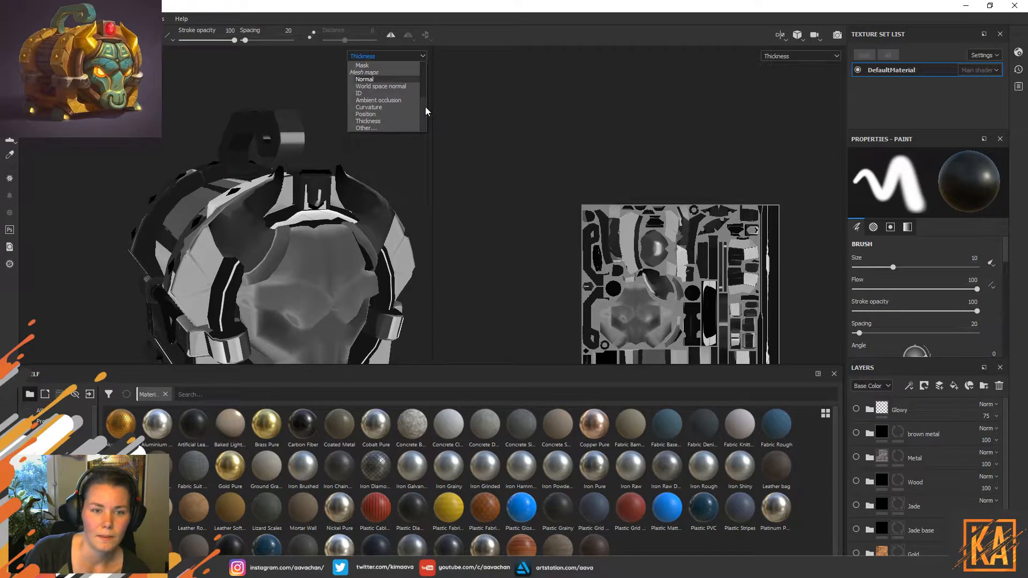
{"action": "left_click_drag", "start_coordinate": [425, 107], "coordinate": [422, 63]}
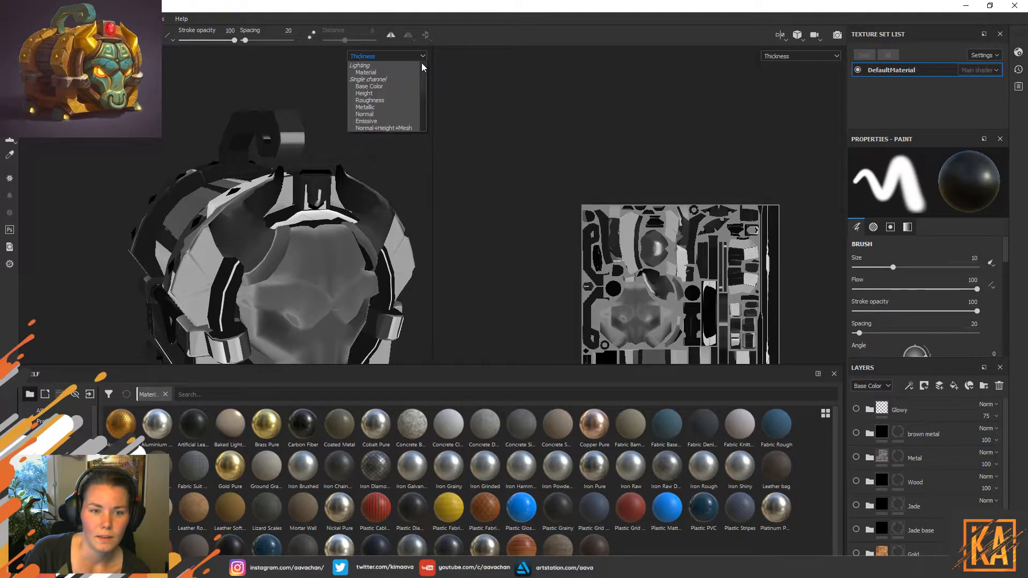
{"action": "left_click", "coordinate": [374, 75]}
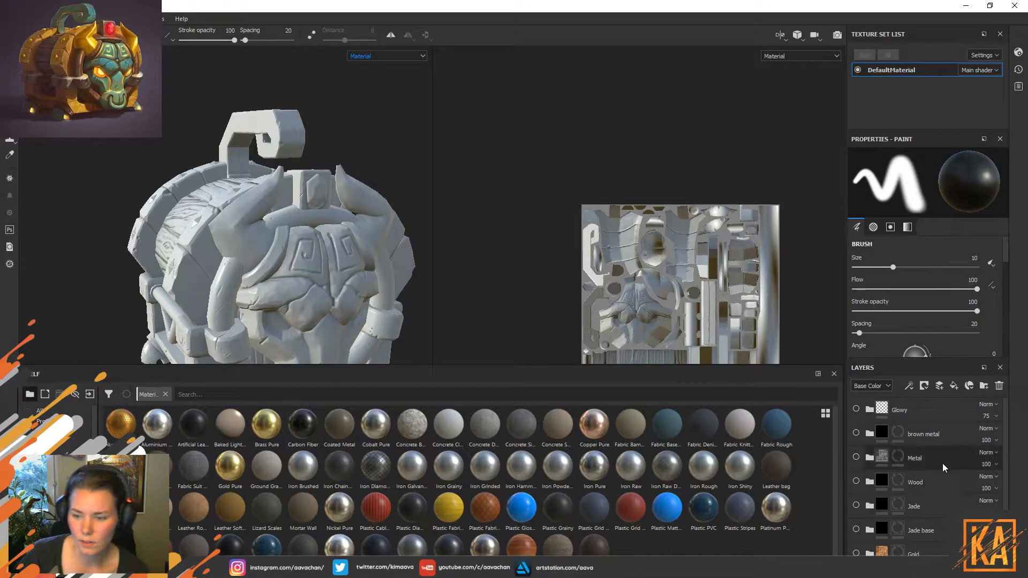
Turn on the visibility of all the layer groups, from Glowy and brown metal down to the lowest group.
{"action": "left_click_drag", "start_coordinate": [856, 432], "coordinate": [856, 554]}
{"action": "left_click", "coordinate": [856, 553]}
{"action": "left_click_drag", "start_coordinate": [1006, 448], "coordinate": [1007, 472]}
{"action": "left_click", "coordinate": [855, 551]}
{"action": "scroll", "coordinate": [878, 508], "scroll_direction": "up", "scroll_amount": 2}
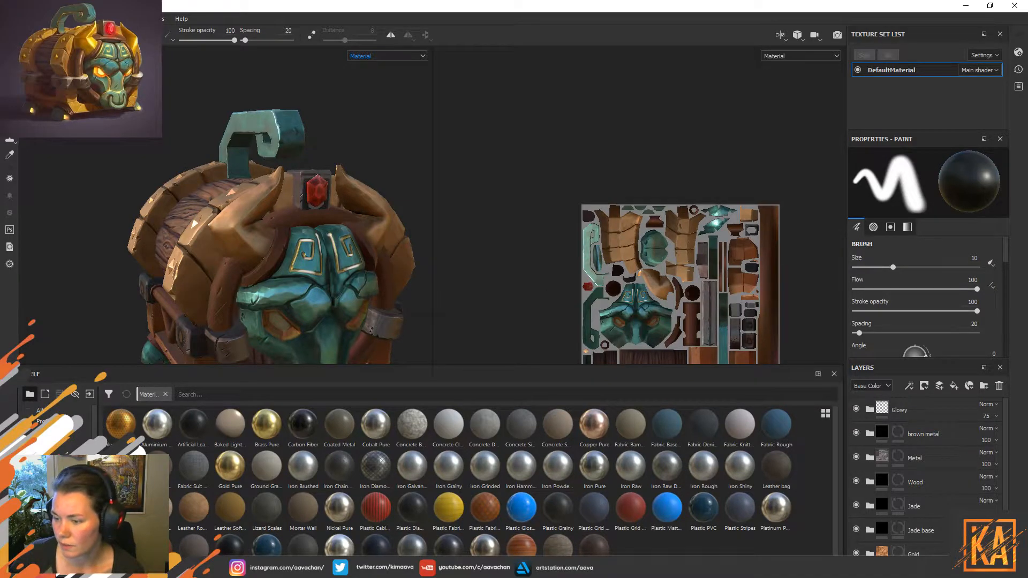
Examine the fully textured chest from the front and side, and check the assigned mesh maps in the texture set settings.
{"action": "middle_click_drag", "start_coordinate": [369, 155], "coordinate": [363, 94], "text": "alt"}
{"action": "middle_click_drag", "start_coordinate": [375, 137], "coordinate": [370, 110], "text": "alt"}
{"action": "mouse_move", "coordinate": [262, 199]}
{"action": "left_mouse_down", "text": "alt"}
{"action": "mouse_move", "coordinate": [303, 204]}
{"action": "mouse_move", "coordinate": [293, 191]}
{"action": "mouse_move", "coordinate": [331, 177]}
{"action": "mouse_move", "coordinate": [337, 115]}
{"action": "left_mouse_up", "text": "alt"}
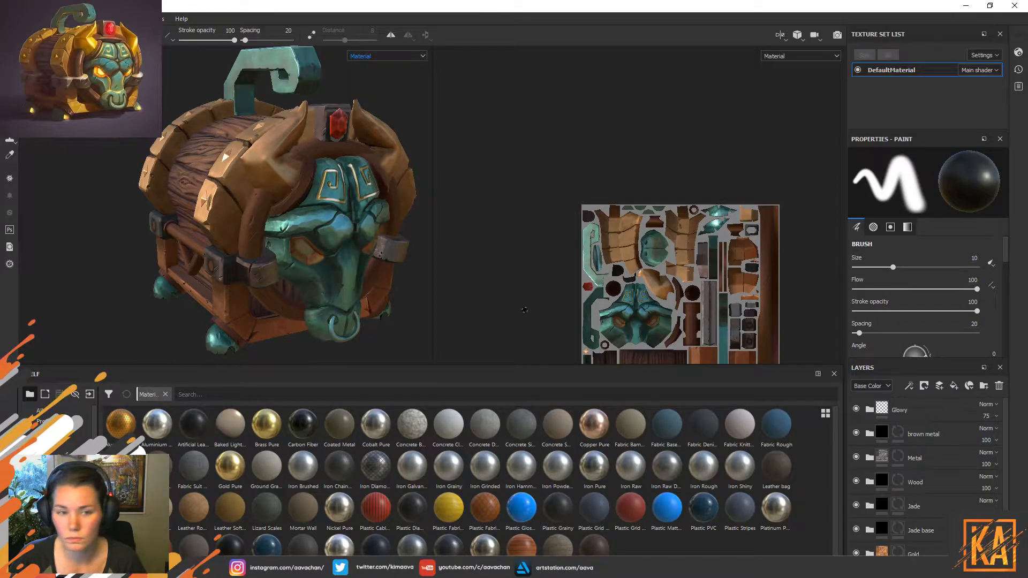
{"action": "scroll", "coordinate": [312, 256], "scroll_direction": "up", "scroll_amount": 3}
{"action": "scroll", "coordinate": [312, 257], "scroll_direction": "down", "scroll_amount": 1}
{"action": "scroll", "coordinate": [312, 256], "scroll_direction": "down", "scroll_amount": 3}
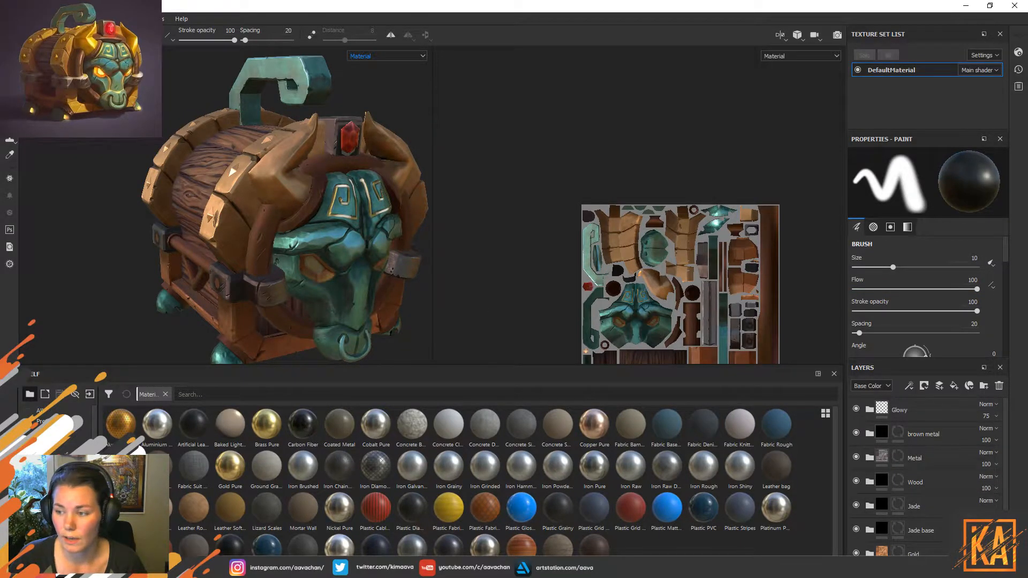
{"action": "left_click_drag", "start_coordinate": [1027, 241], "coordinate": [707, 105]}
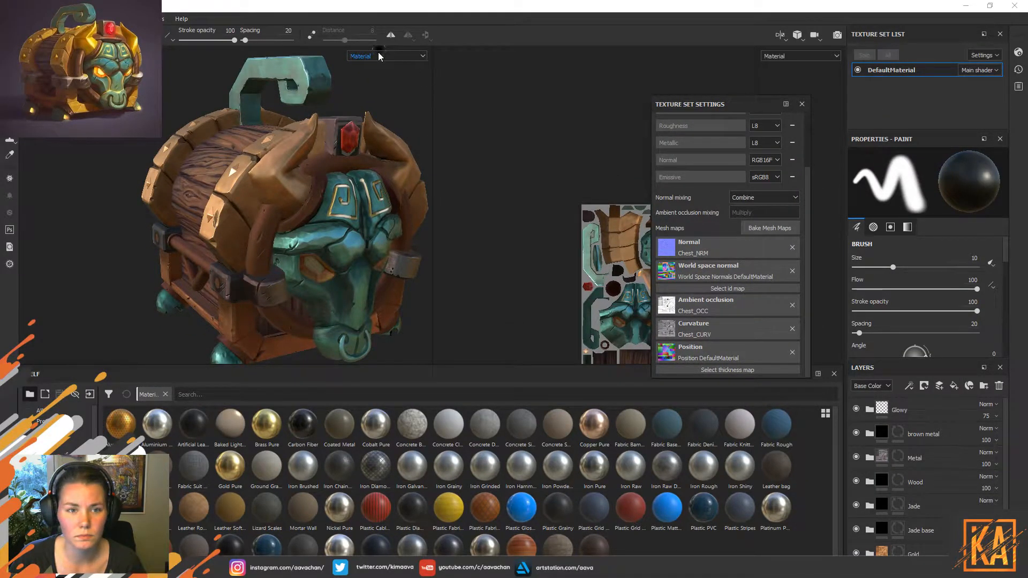
{"action": "left_click_drag", "start_coordinate": [727, 102], "coordinate": [1027, 177]}
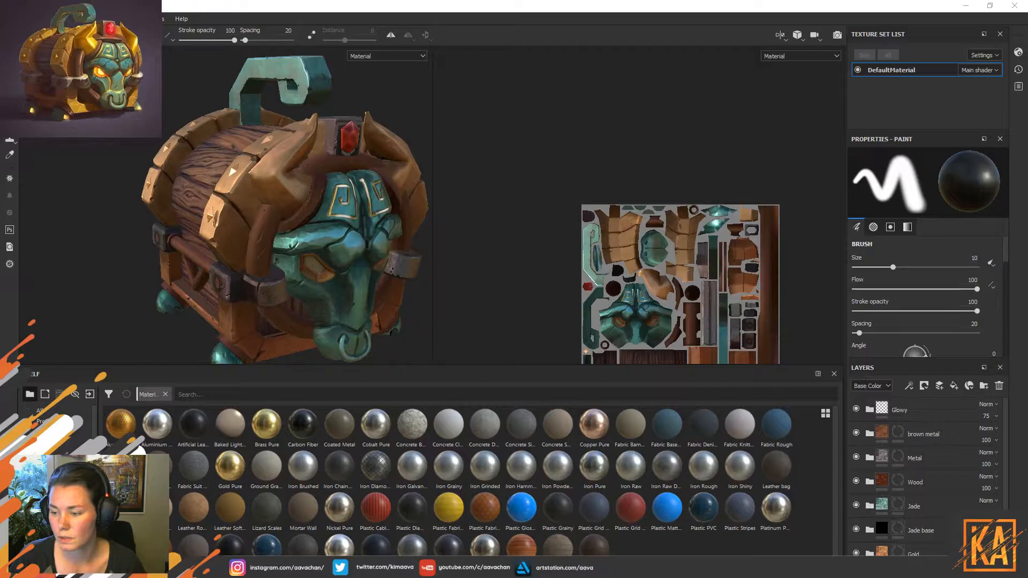
Try to show the Thickness mesh map on the chest, and return to the Material view.
{"action": "left_click", "coordinate": [364, 56]}
{"action": "scroll", "coordinate": [375, 107], "scroll_direction": "down", "scroll_amount": 3}
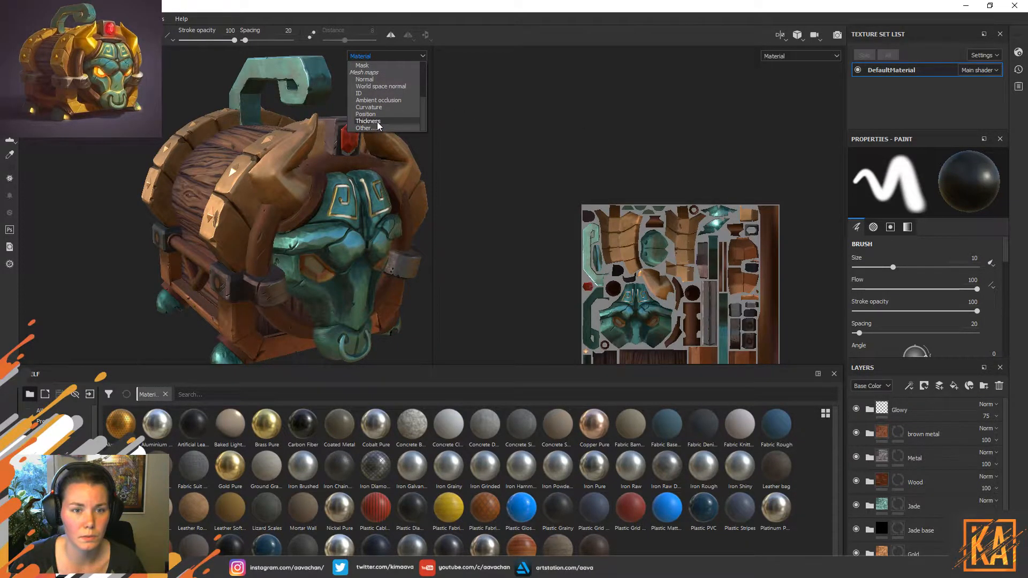
{"action": "left_click", "coordinate": [377, 126]}
{"action": "left_click", "coordinate": [384, 55]}
{"action": "scroll", "coordinate": [384, 104], "scroll_direction": "up", "scroll_amount": 5}
{"action": "left_click", "coordinate": [365, 72]}
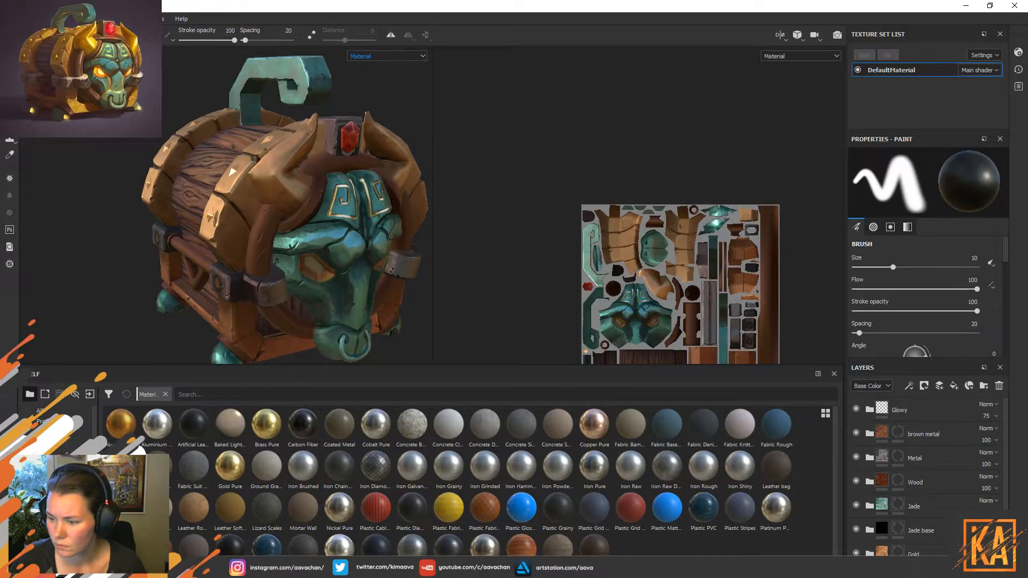
Display the Position, Curvature and Ambient occlusion mesh maps on the chest one after another.
{"action": "left_click", "coordinate": [367, 56]}
{"action": "scroll", "coordinate": [394, 105], "scroll_direction": "down", "scroll_amount": 1}
{"action": "left_click", "coordinate": [374, 115]}
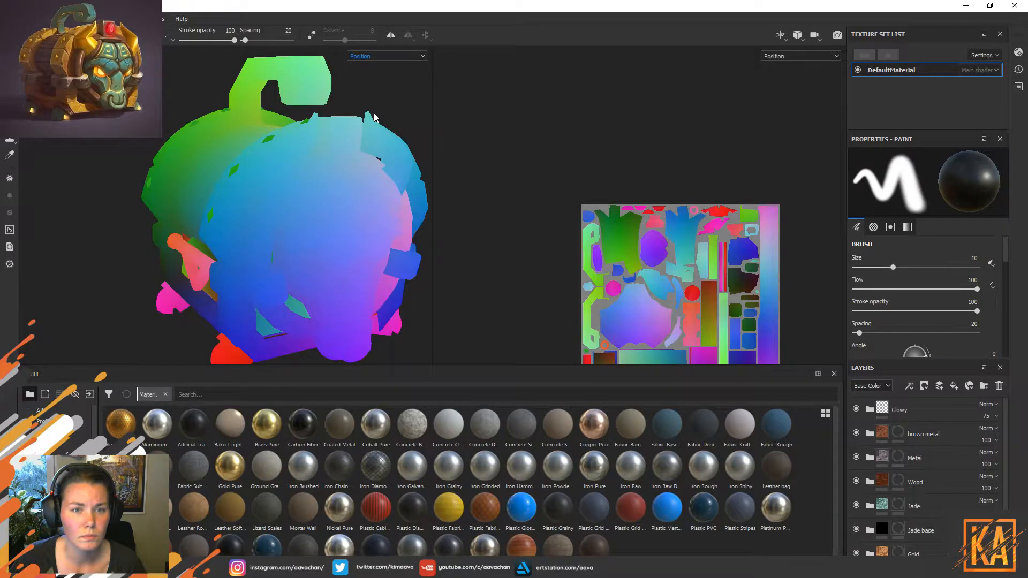
{"action": "left_click", "coordinate": [372, 56]}
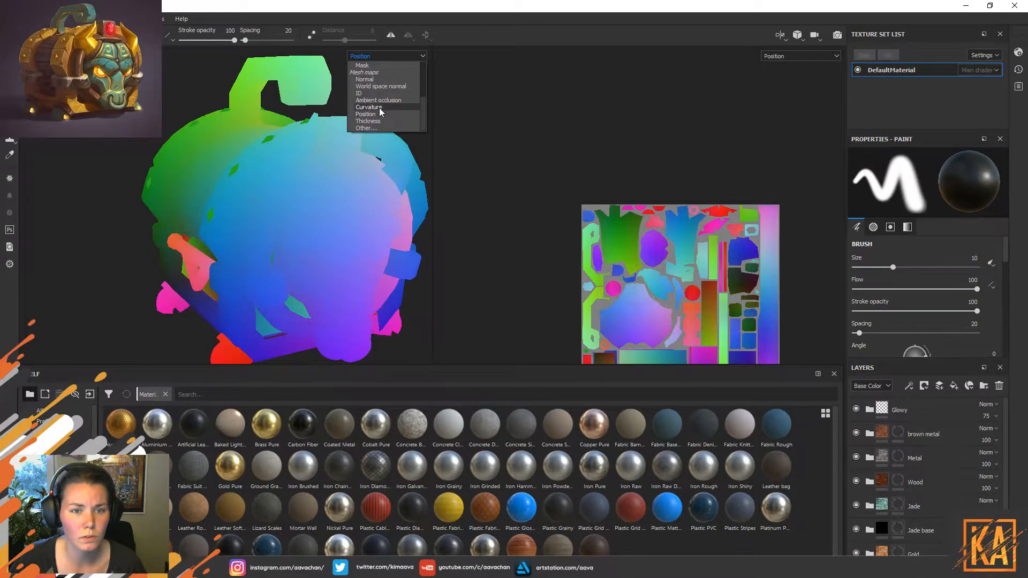
{"action": "left_click", "coordinate": [369, 107]}
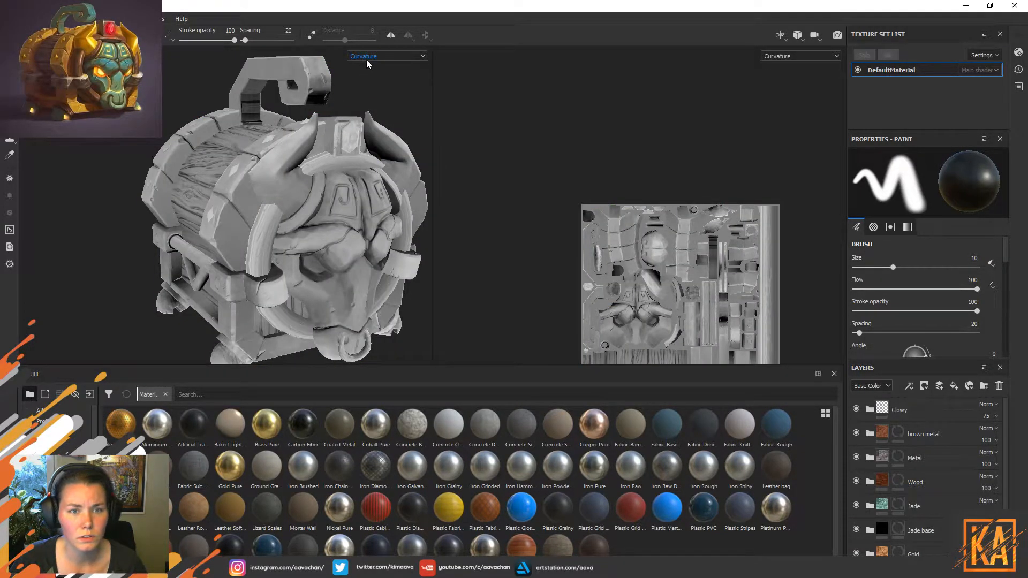
{"action": "left_click", "coordinate": [366, 59]}
{"action": "left_click", "coordinate": [376, 100]}
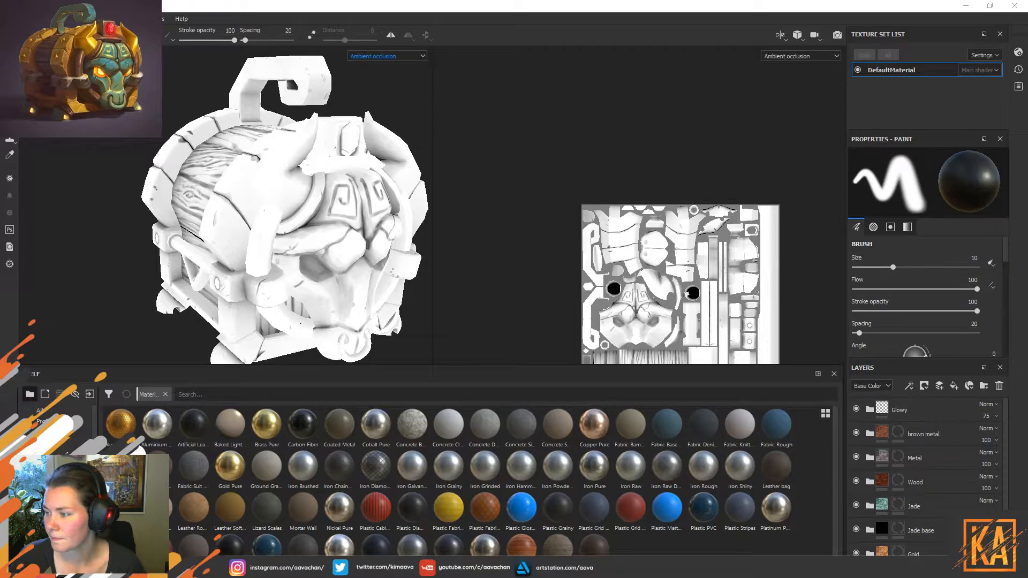
Switch to Photoshop, bring up Chest_OCC.tga and add a new empty layer above the background.
{"action": "key", "text": "alt+Tab"}
{"action": "key", "text": "ctrl+Tab"}
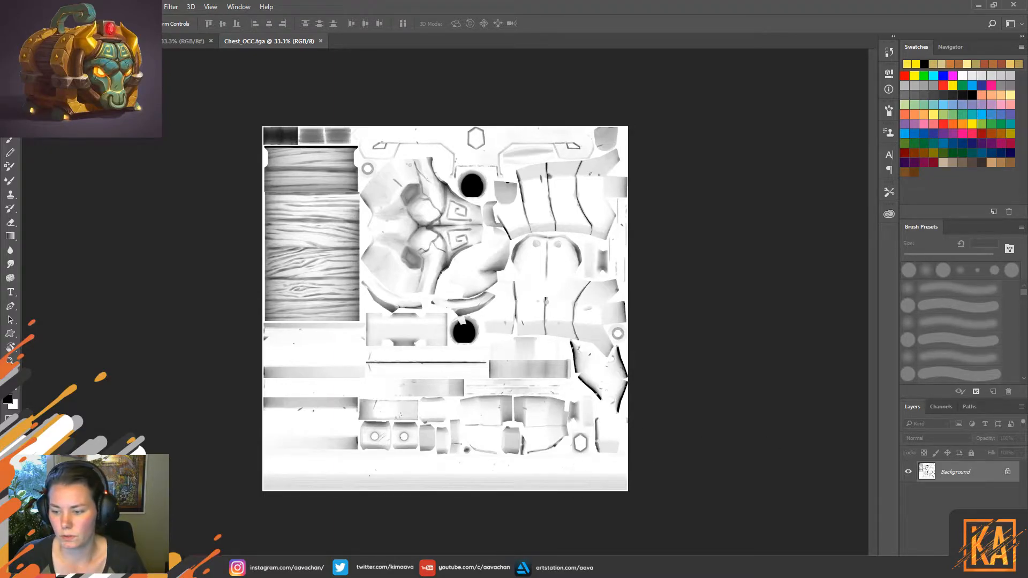
{"action": "key", "text": "ctrl+shift+alt+n"}
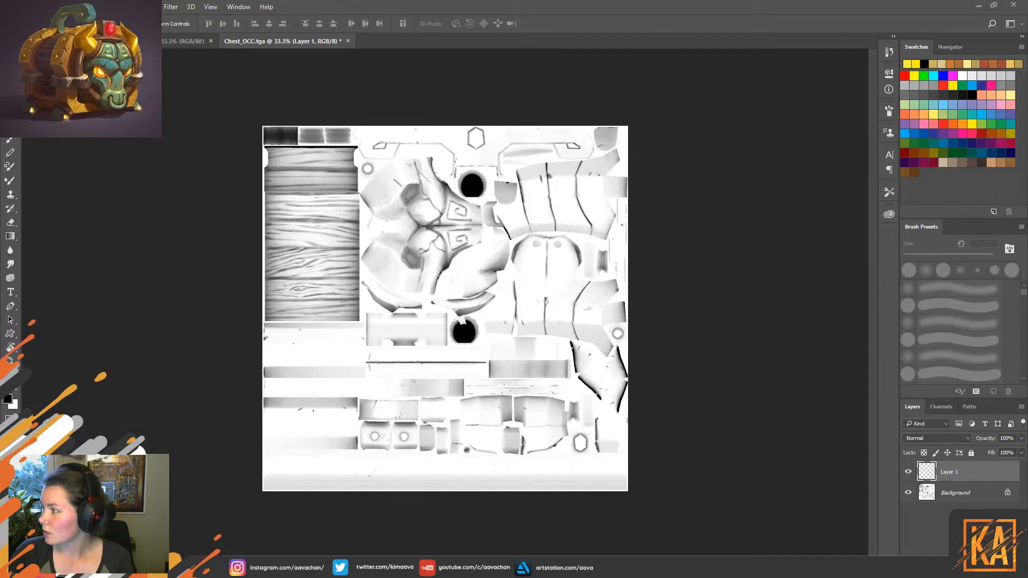
Bring in the browser showing the artist's DeviantArt profile, widen its window and open the profile's gallery.
{"action": "left_click_drag", "start_coordinate": [1026, 80], "coordinate": [787, 16]}
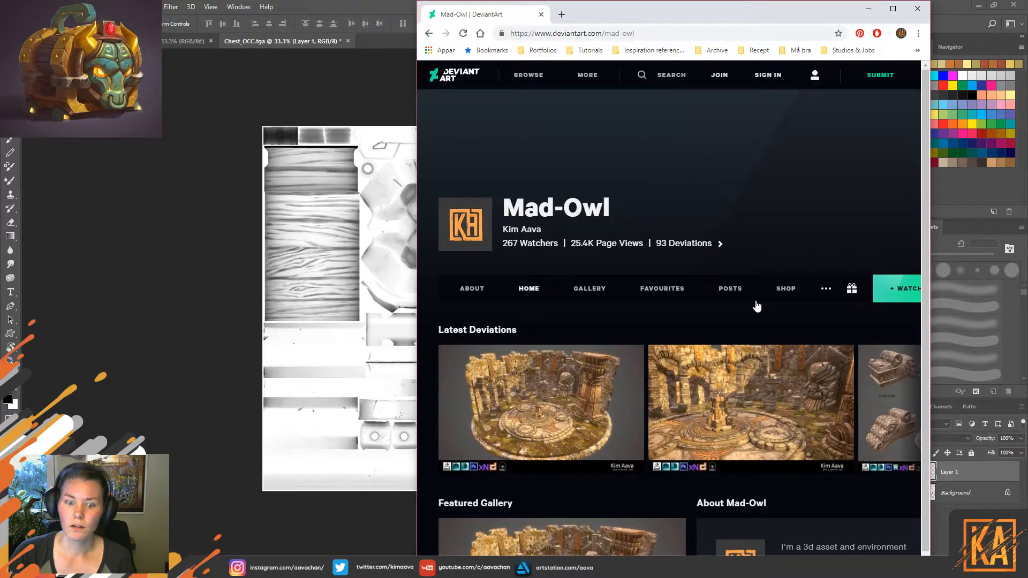
{"action": "left_click_drag", "start_coordinate": [416, 238], "coordinate": [182, 217]}
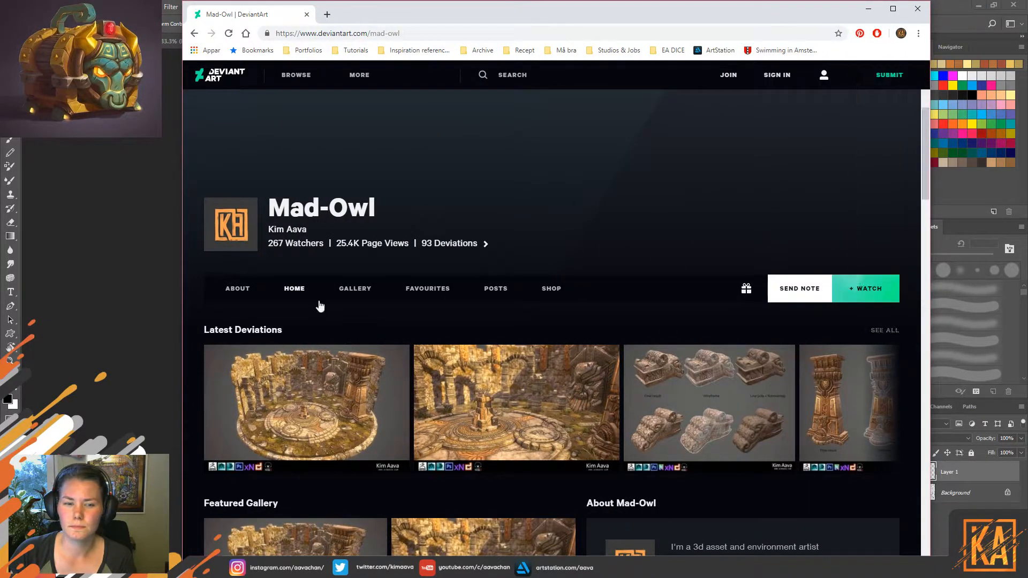
{"action": "left_click", "coordinate": [355, 287]}
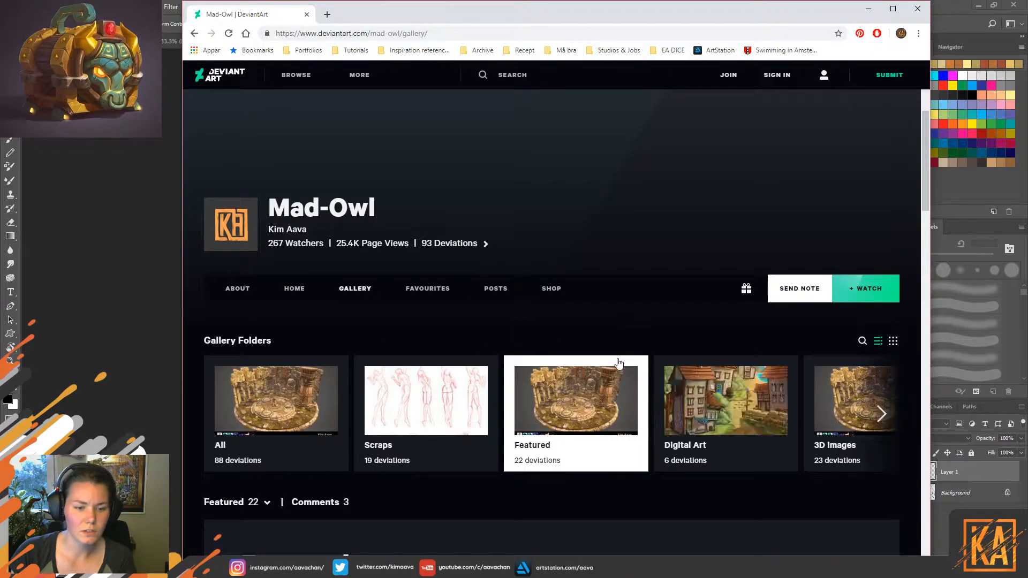
Lay out the gallery folders as a grid, open the All folder and go to its oldest works.
{"action": "scroll", "coordinate": [608, 359], "scroll_direction": "down", "scroll_amount": 4}
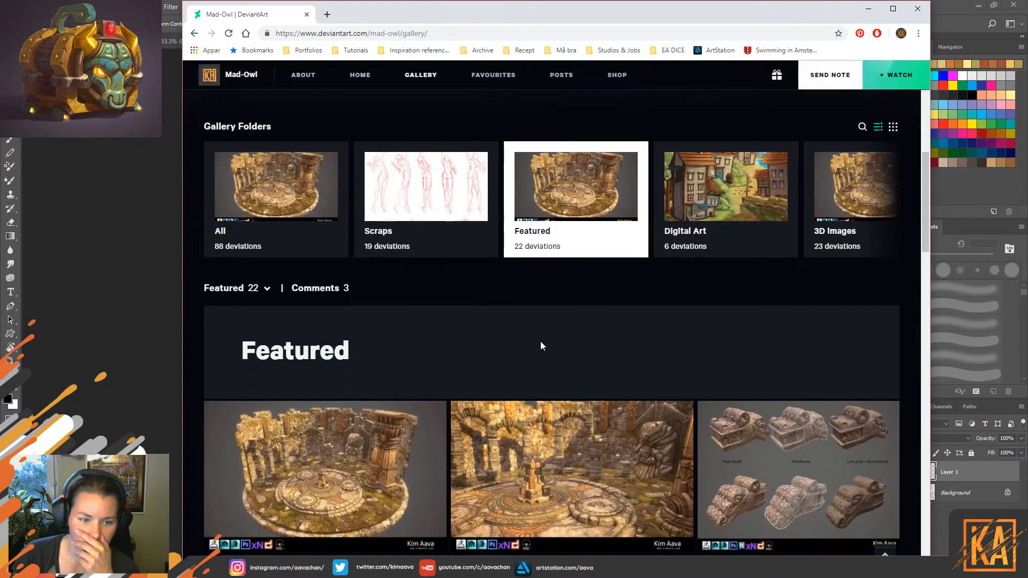
{"action": "scroll", "coordinate": [319, 262], "scroll_direction": "up", "scroll_amount": 2}
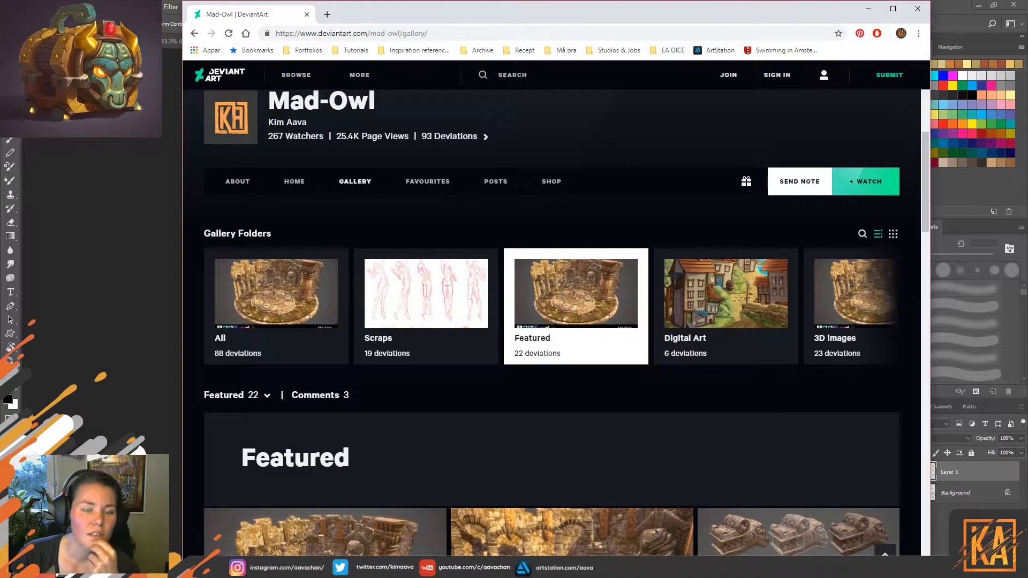
{"action": "left_click", "coordinate": [893, 235]}
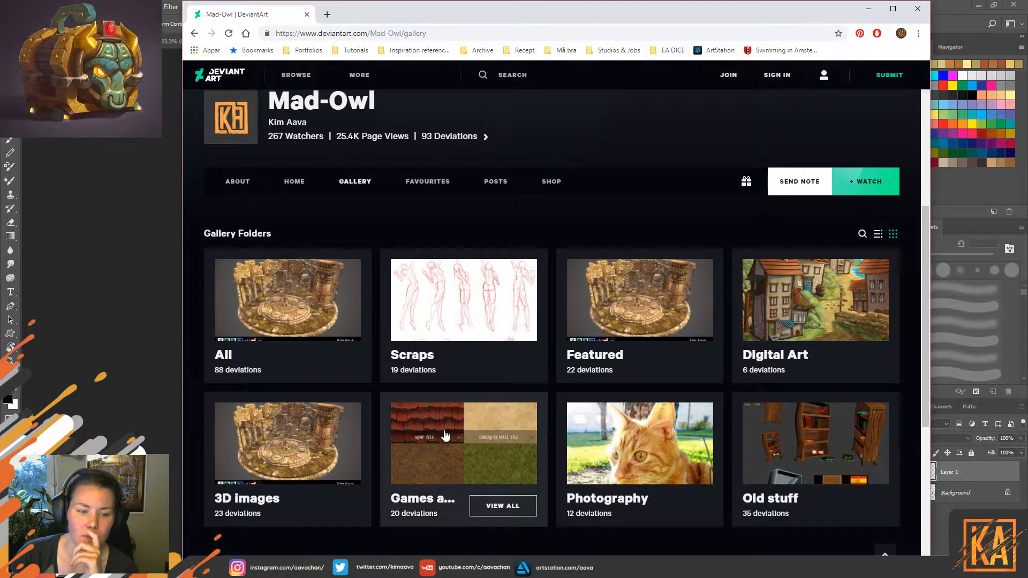
{"action": "left_click", "coordinate": [295, 310]}
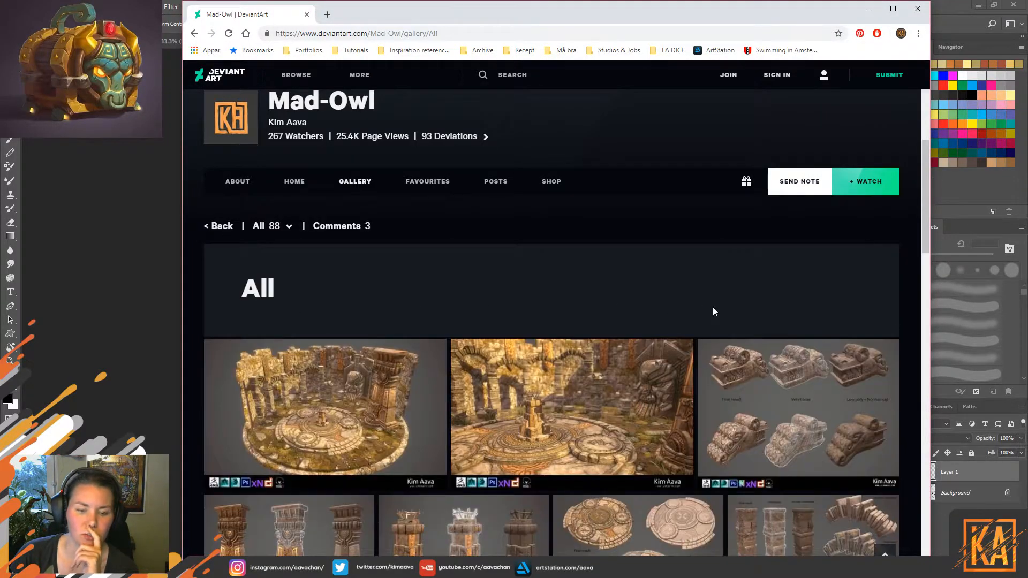
{"action": "scroll", "coordinate": [839, 301], "scroll_direction": "down", "scroll_amount": 3}
{"action": "mouse_move", "coordinate": [926, 168]}
{"action": "left_mouse_down"}
{"action": "mouse_move", "coordinate": [915, 237]}
{"action": "mouse_move", "coordinate": [920, 375]}
{"action": "mouse_move", "coordinate": [936, 428]}
{"action": "mouse_move", "coordinate": [922, 525]}
{"action": "left_mouse_up"}
{"action": "scroll", "coordinate": [653, 480], "scroll_direction": "down", "scroll_amount": 6}
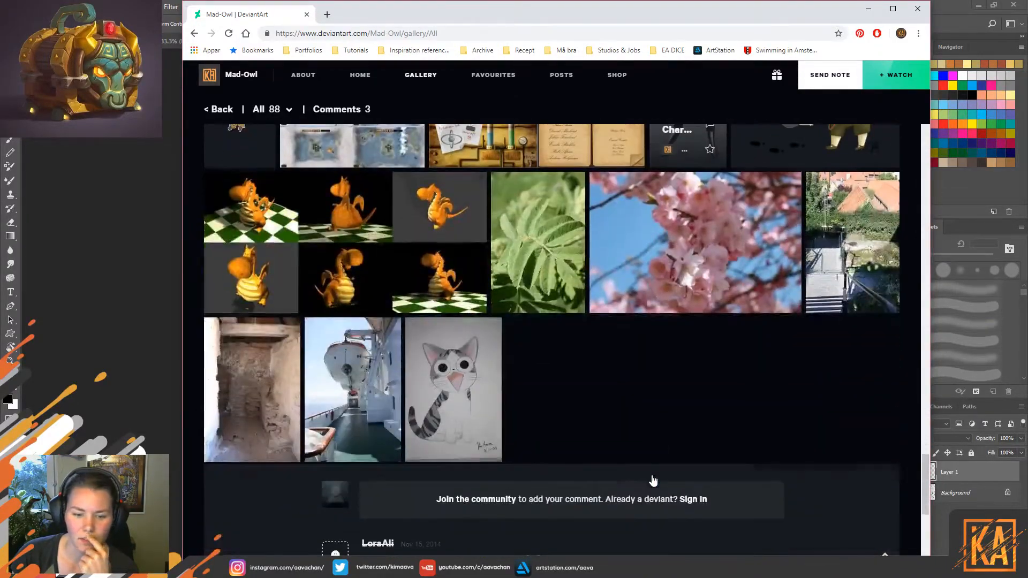
{"action": "scroll", "coordinate": [589, 479], "scroll_direction": "up", "scroll_amount": 2}
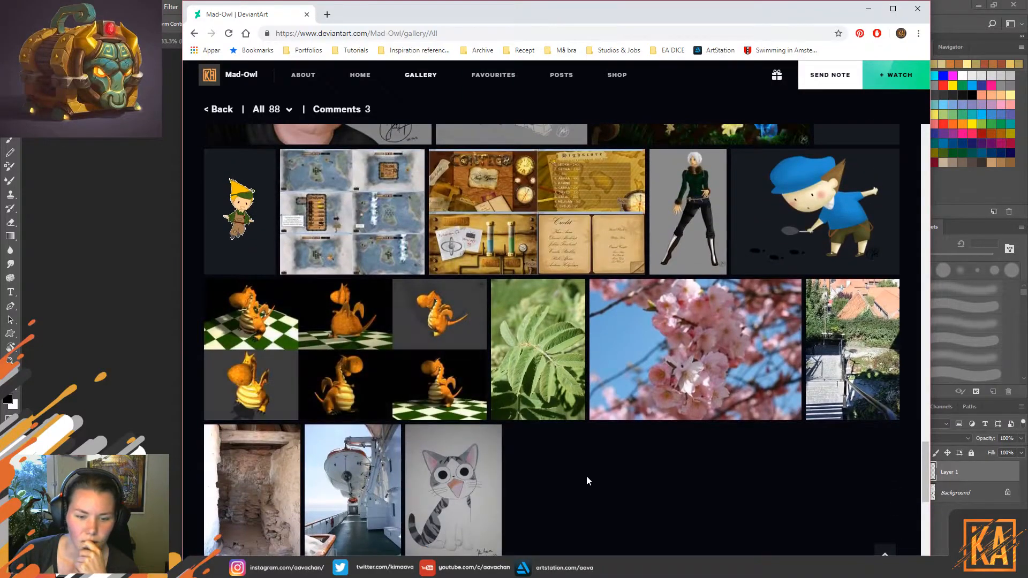
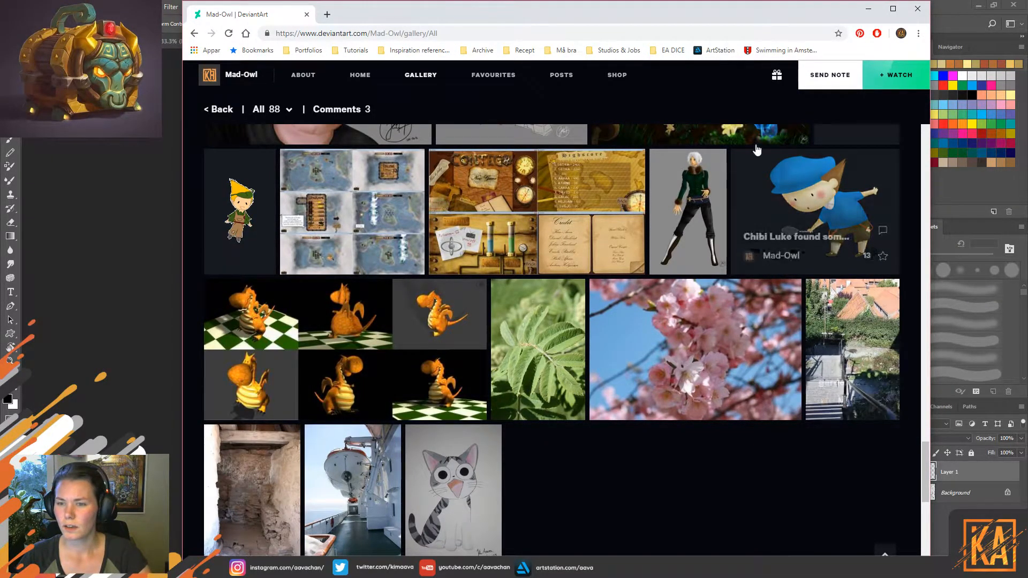
View the artworks "Chibi Luke found something" and "Character design" one after another, returning to the All gallery each time.
{"action": "scroll", "coordinate": [816, 472], "scroll_direction": "up", "scroll_amount": 1}
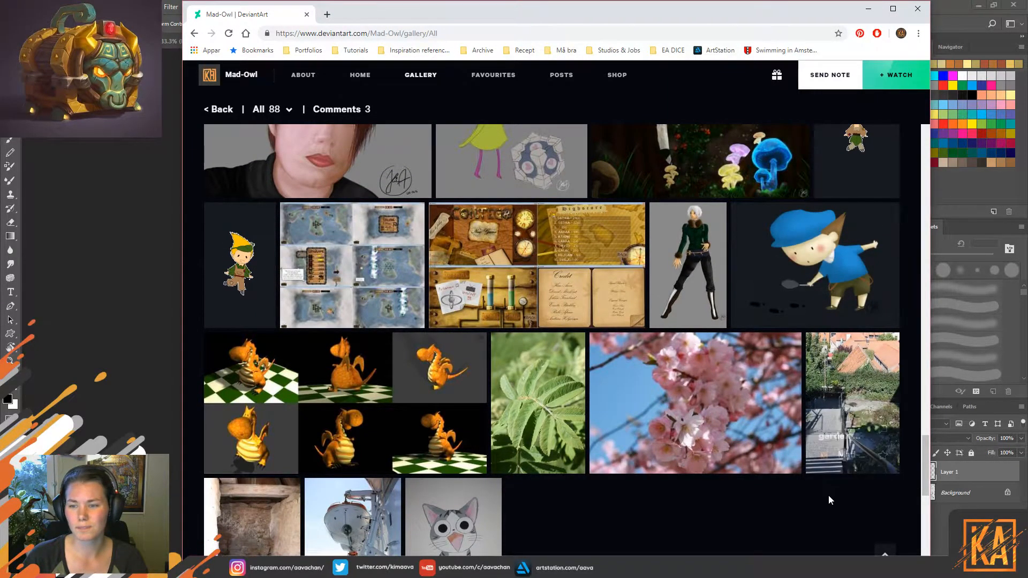
{"action": "left_click", "coordinate": [801, 253]}
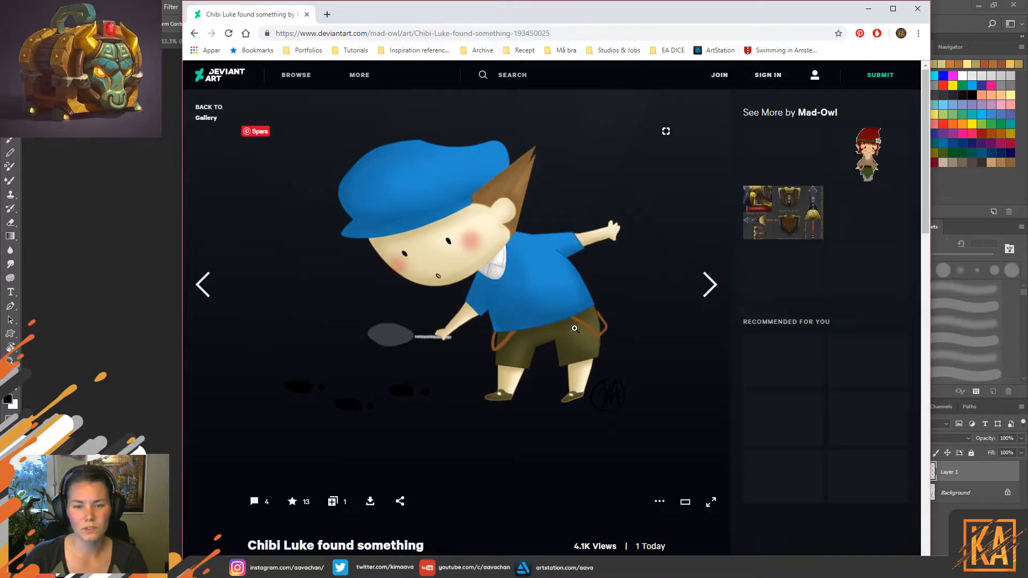
{"action": "left_click", "coordinate": [194, 37]}
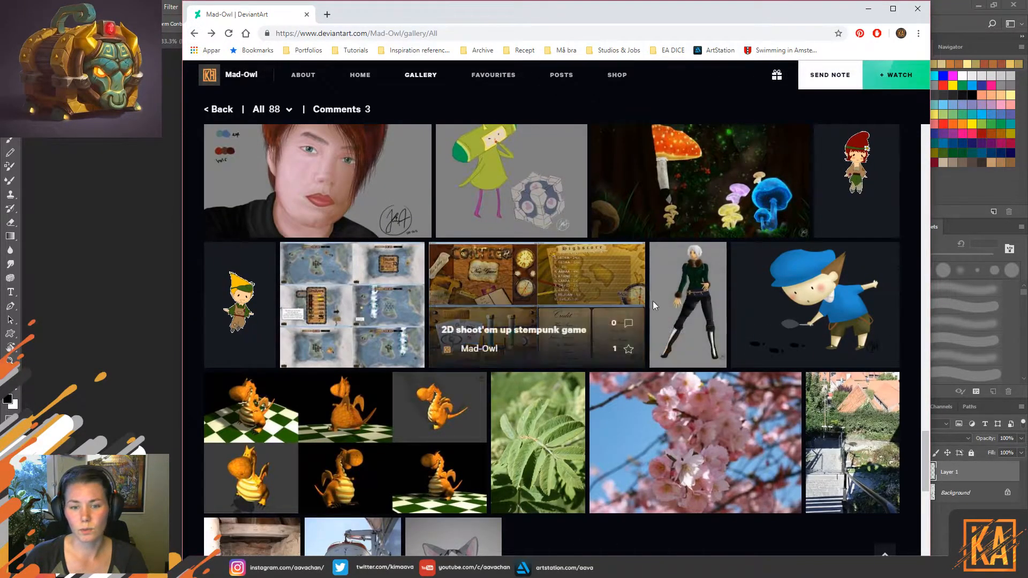
{"action": "left_click", "coordinate": [690, 342]}
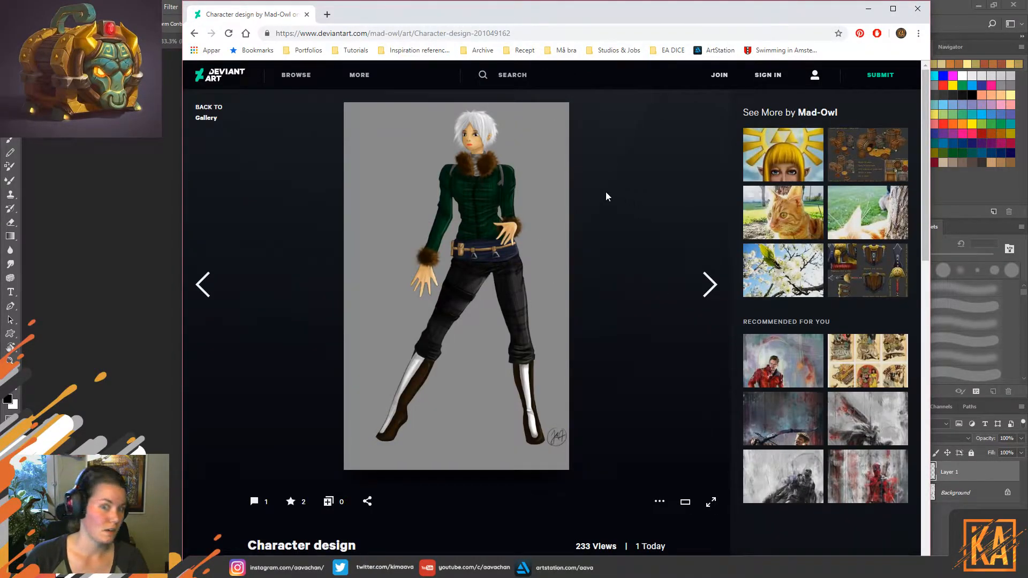
{"action": "left_click", "coordinate": [195, 42]}
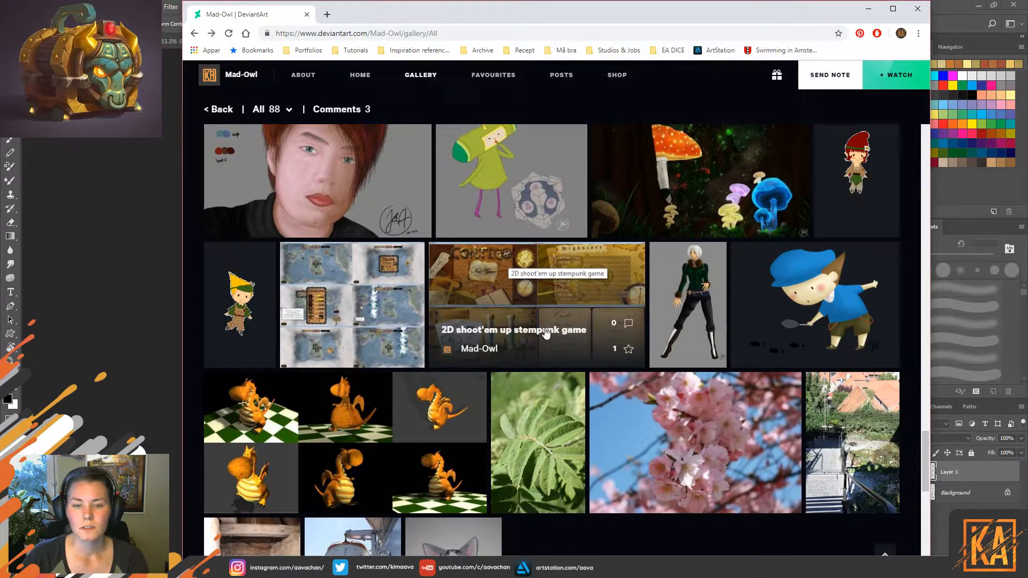
View "2D shoot'em up stempunk game" and "Plebies animation" in turn, returning to the All gallery after each.
{"action": "left_click", "coordinate": [516, 304]}
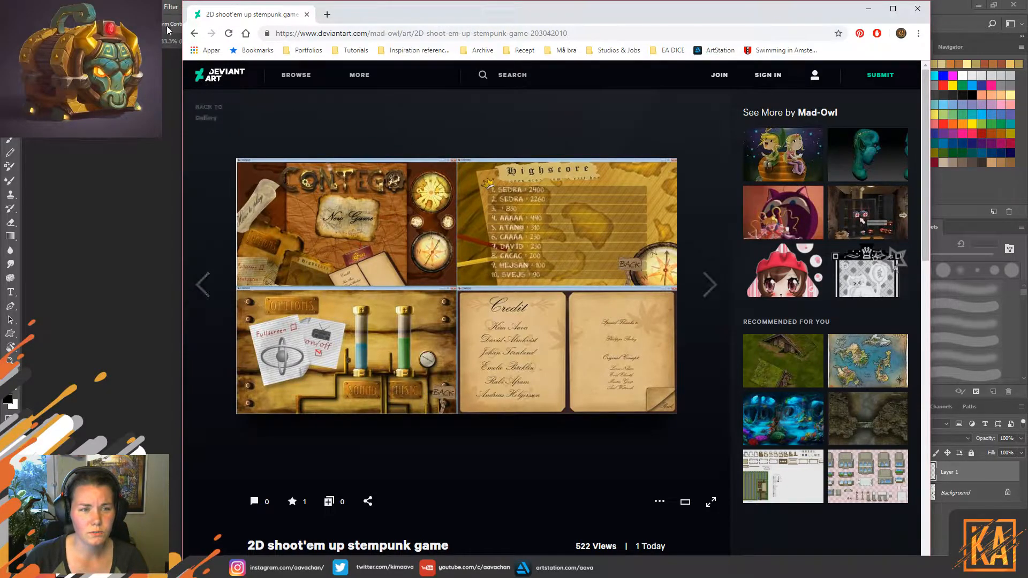
{"action": "left_click", "coordinate": [194, 33]}
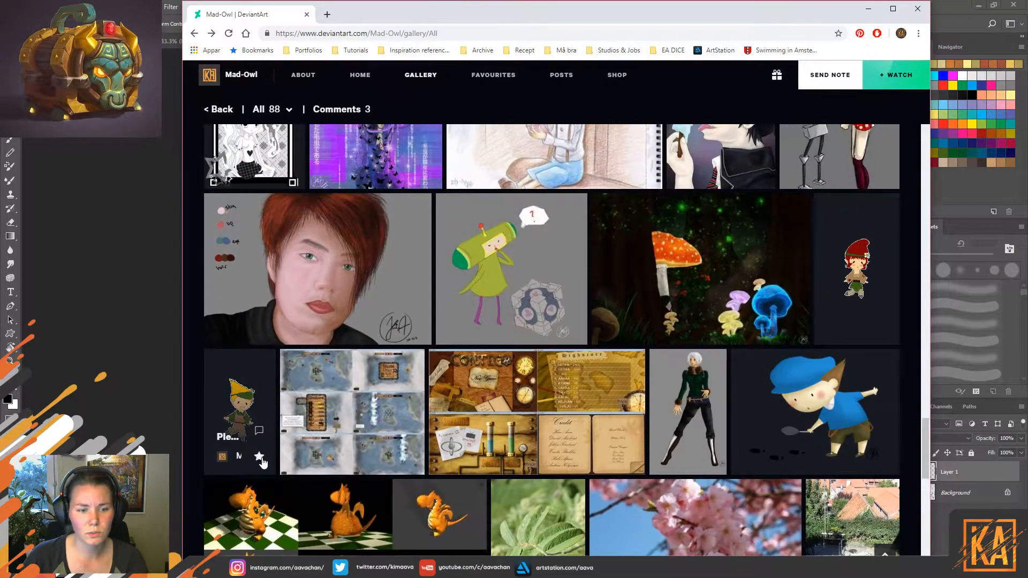
{"action": "left_click", "coordinate": [241, 391]}
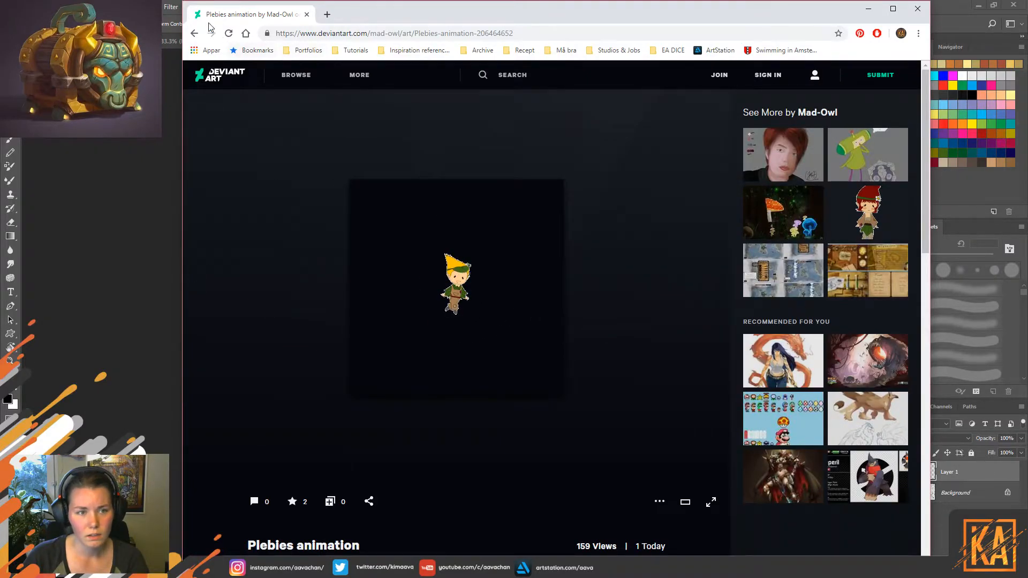
{"action": "left_click", "coordinate": [194, 35]}
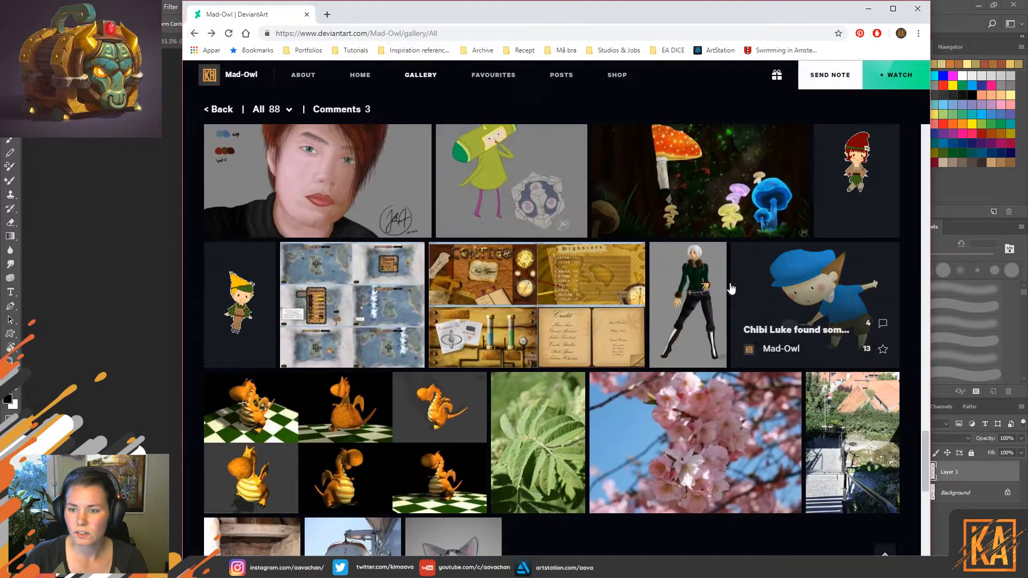
Look through the newer drawings above, view "Black and White cutness" and return to the All gallery.
{"action": "scroll", "coordinate": [791, 375], "scroll_direction": "up", "scroll_amount": 3}
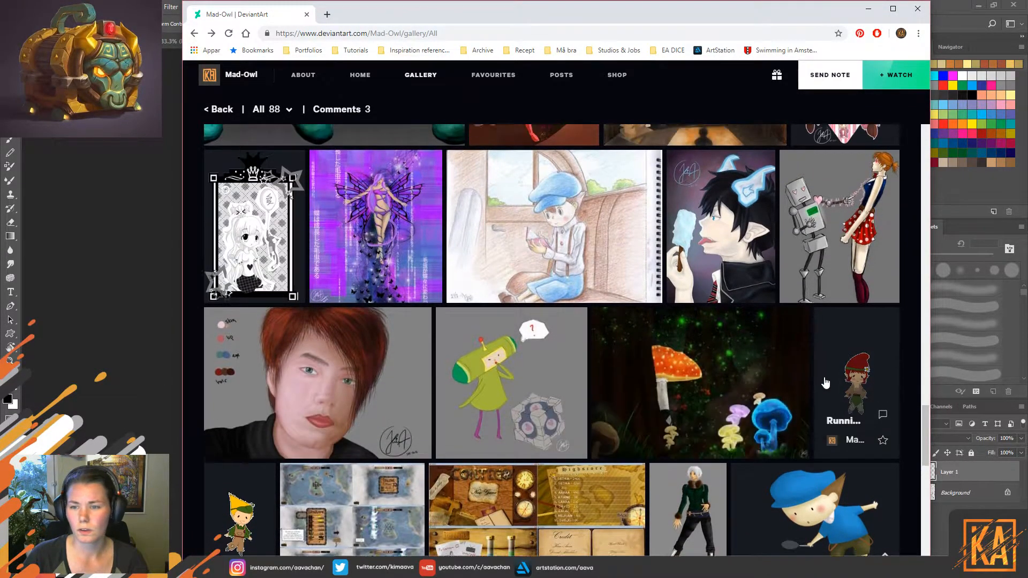
{"action": "scroll", "coordinate": [835, 385], "scroll_direction": "up", "scroll_amount": 3}
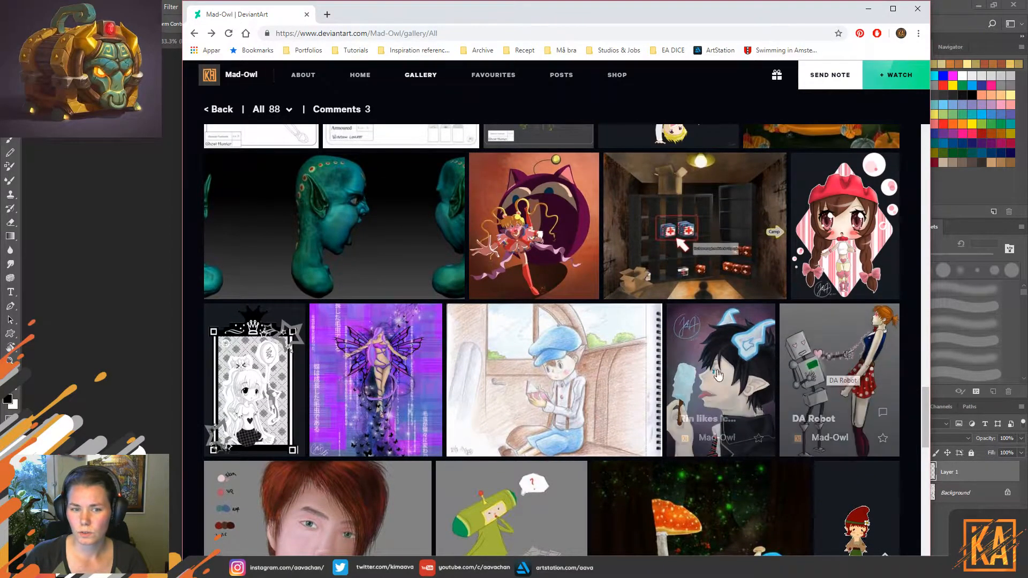
{"action": "left_click", "coordinate": [225, 408]}
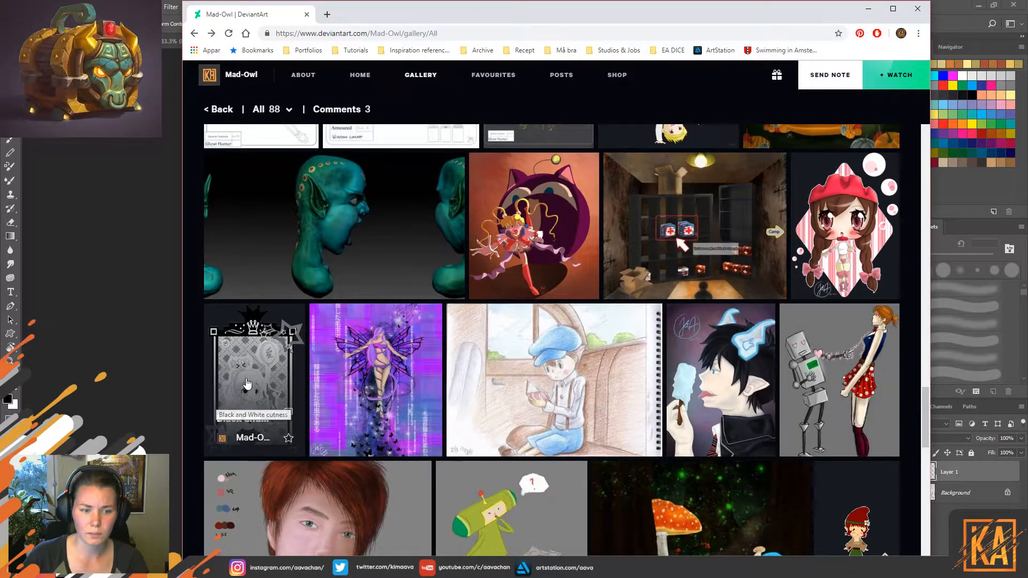
{"action": "left_click", "coordinate": [194, 35]}
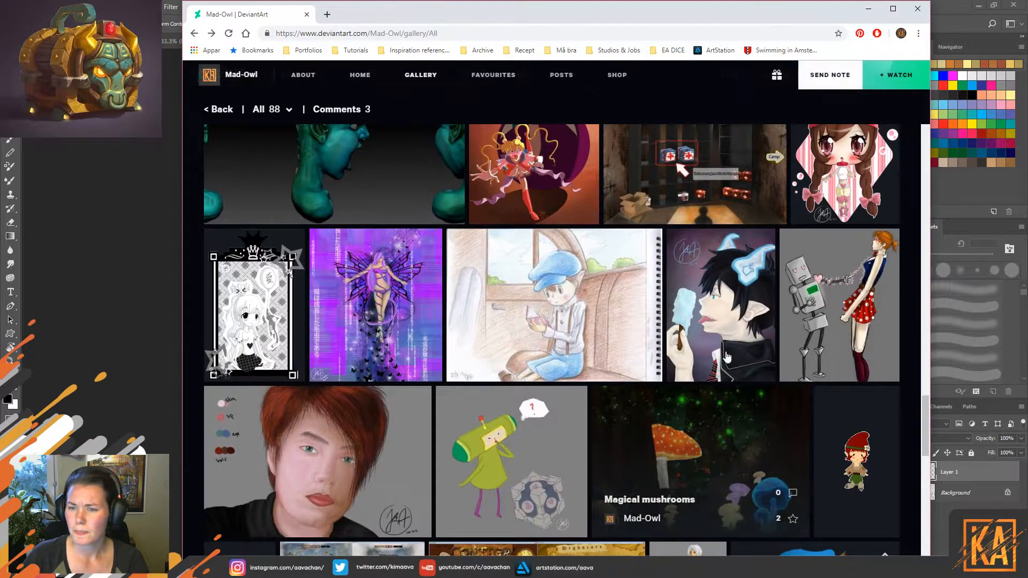
View "One piece christmas pressent" and the storyboard "Storyboard 2-bumper no 2", returning to the All gallery after each.
{"action": "scroll", "coordinate": [816, 459], "scroll_direction": "up", "scroll_amount": 3}
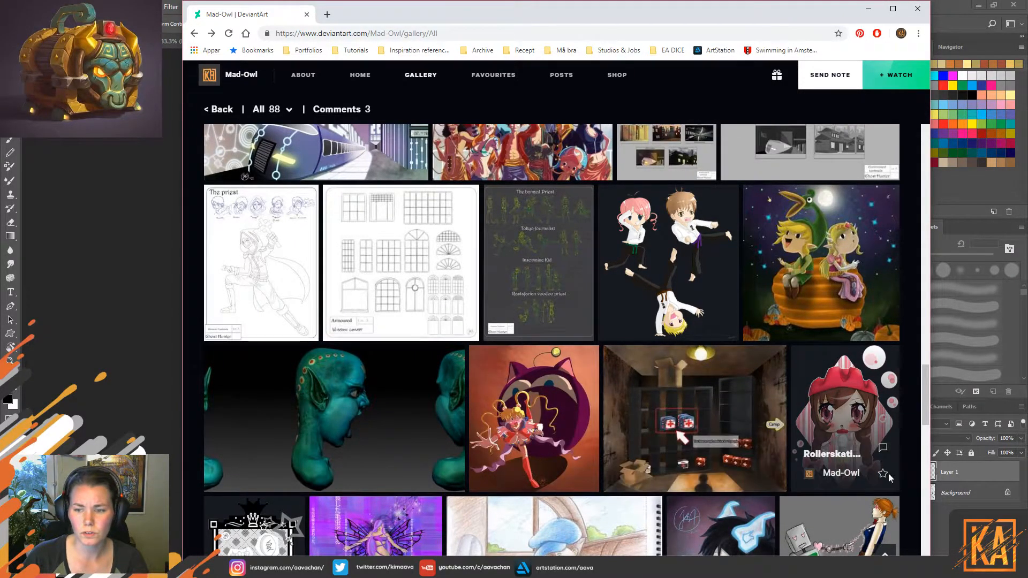
{"action": "scroll", "coordinate": [831, 424], "scroll_direction": "up", "scroll_amount": 3}
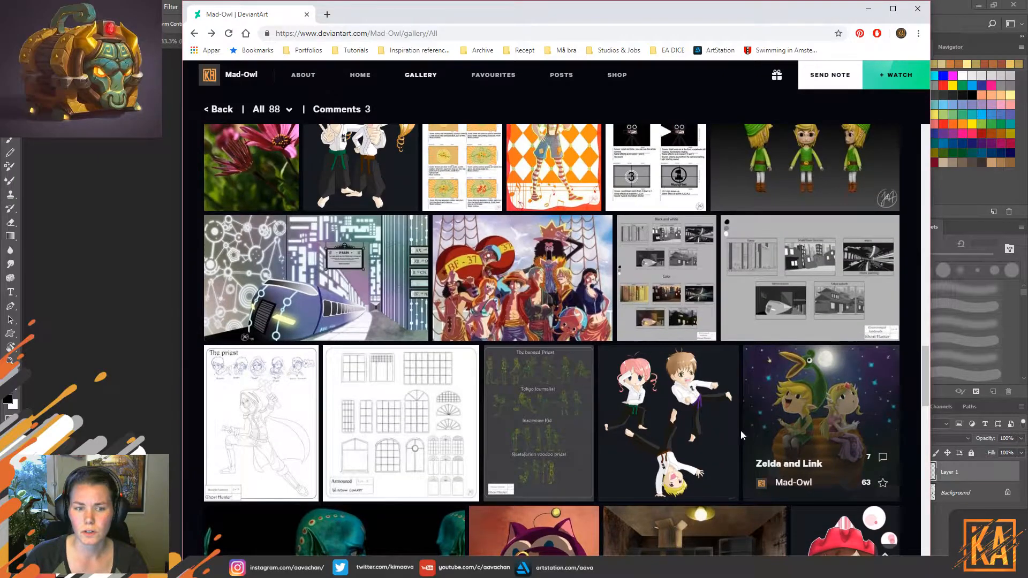
{"action": "left_click", "coordinate": [538, 273]}
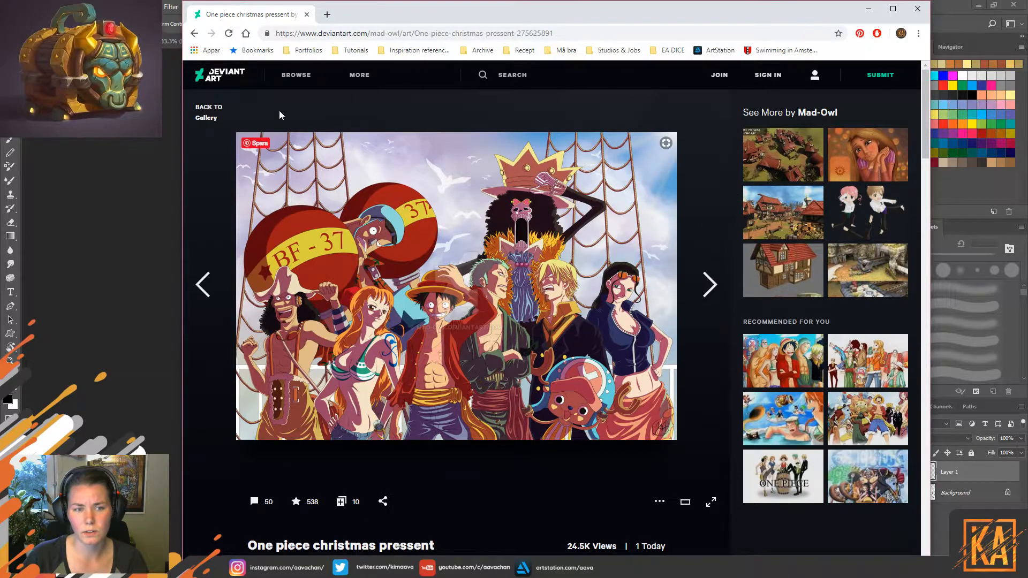
{"action": "left_click", "coordinate": [193, 34]}
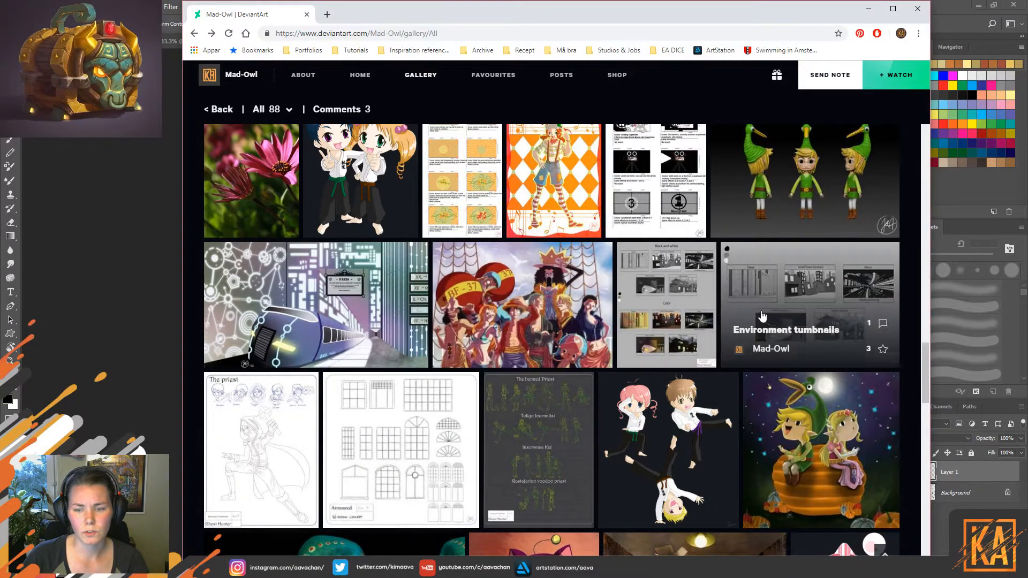
{"action": "scroll", "coordinate": [557, 342], "scroll_direction": "up", "scroll_amount": 2}
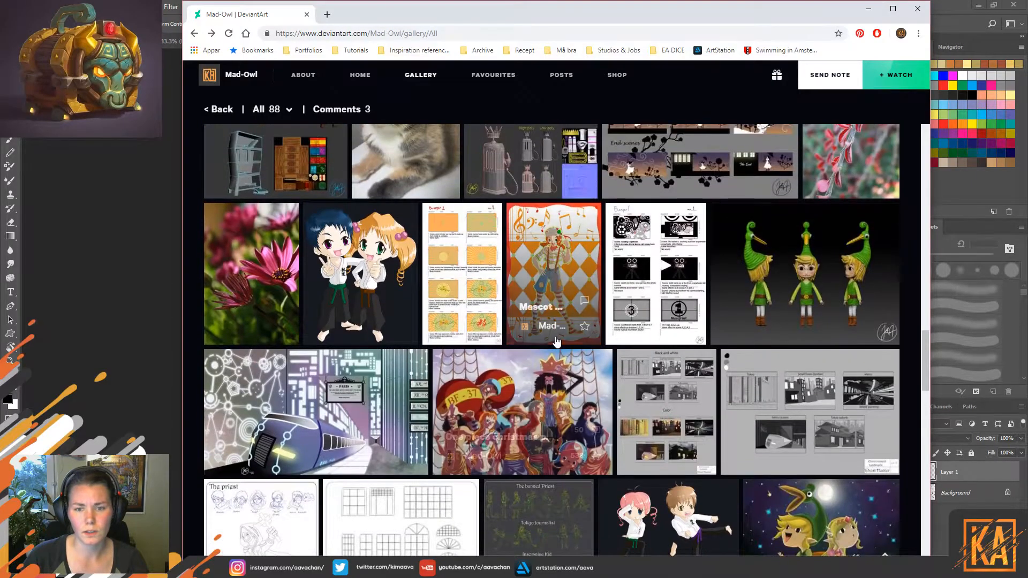
{"action": "left_click", "coordinate": [477, 280]}
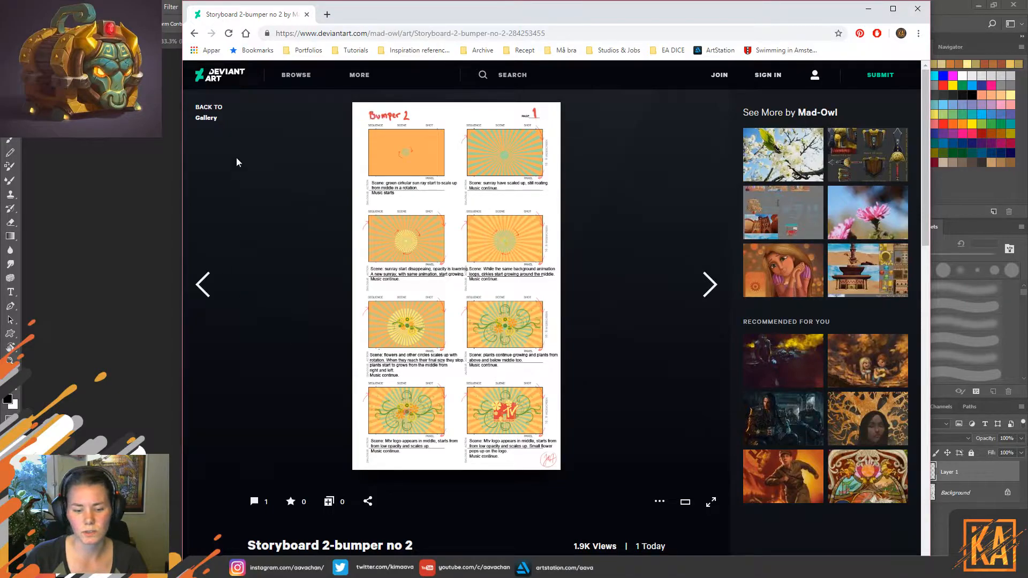
{"action": "left_click", "coordinate": [194, 33]}
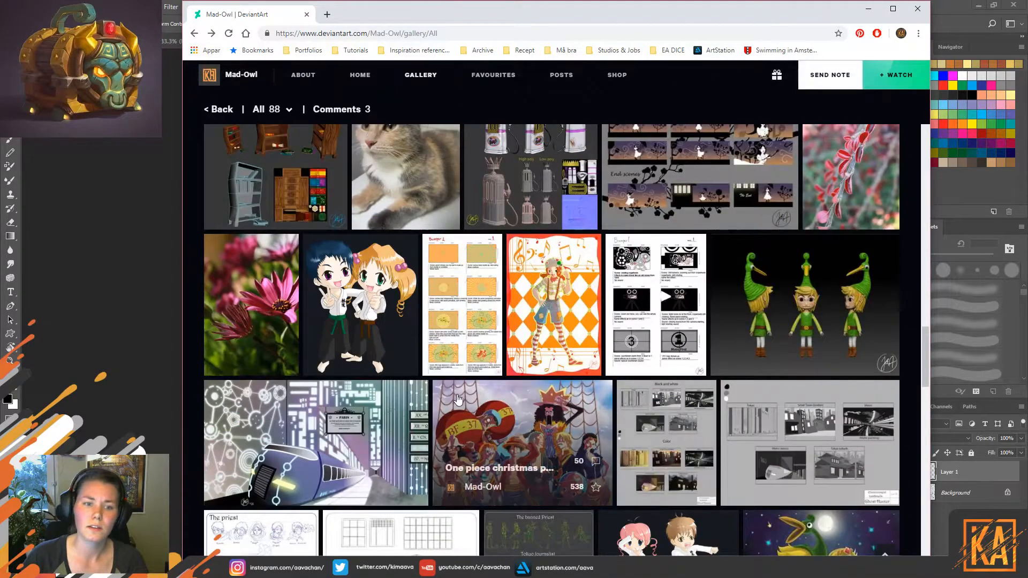
View the "Gas pump" 3D model sheet and the "Flowers" photo in turn, returning to the All gallery after each.
{"action": "scroll", "coordinate": [807, 450], "scroll_direction": "up", "scroll_amount": 1}
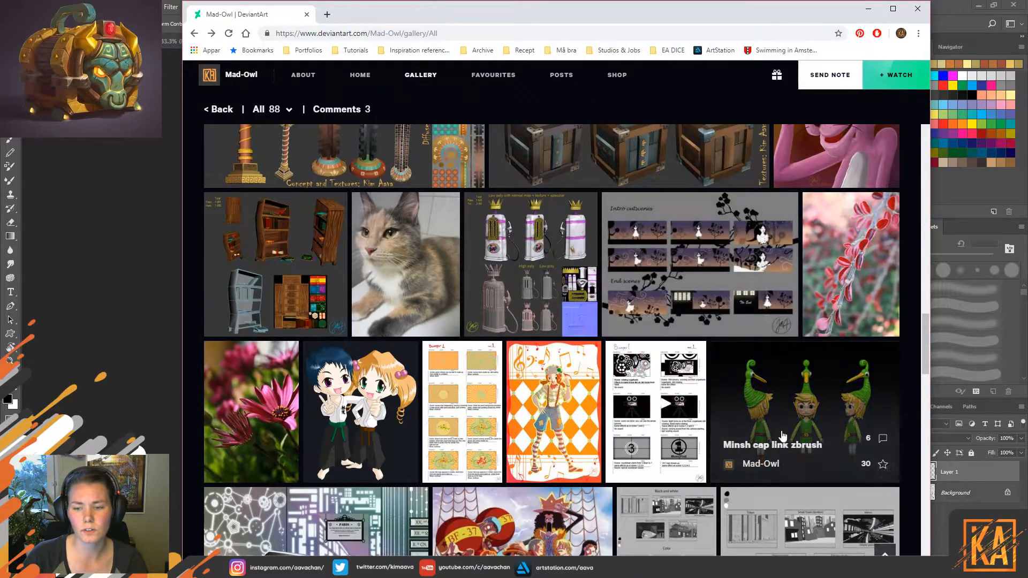
{"action": "scroll", "coordinate": [765, 395], "scroll_direction": "up", "scroll_amount": 2}
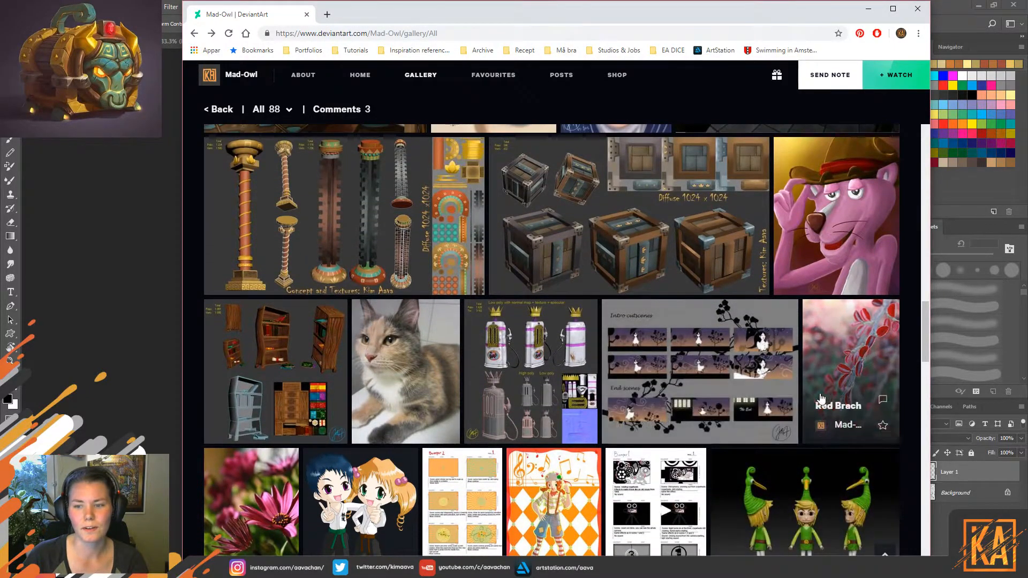
{"action": "left_click", "coordinate": [545, 355]}
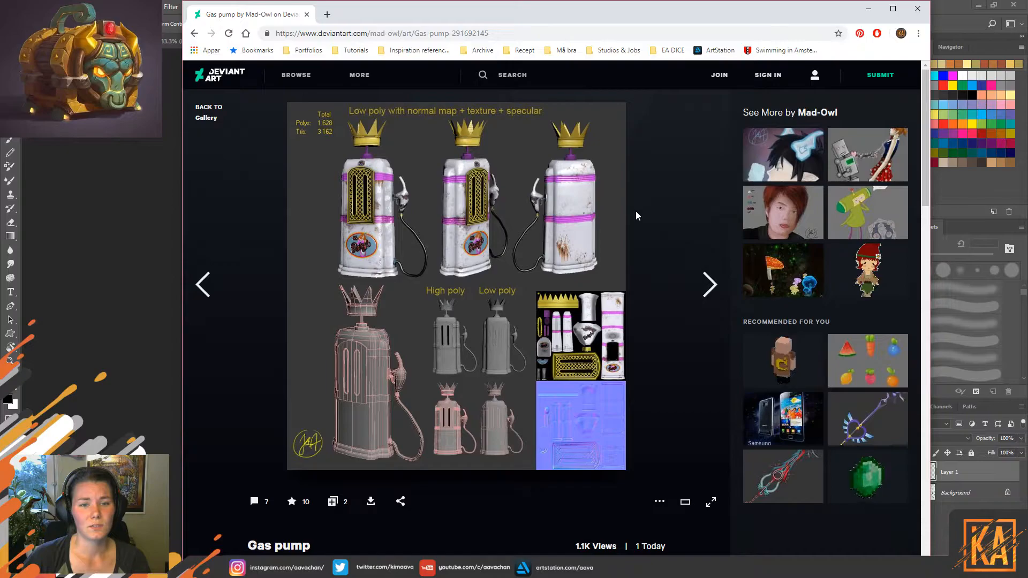
{"action": "left_click", "coordinate": [194, 34]}
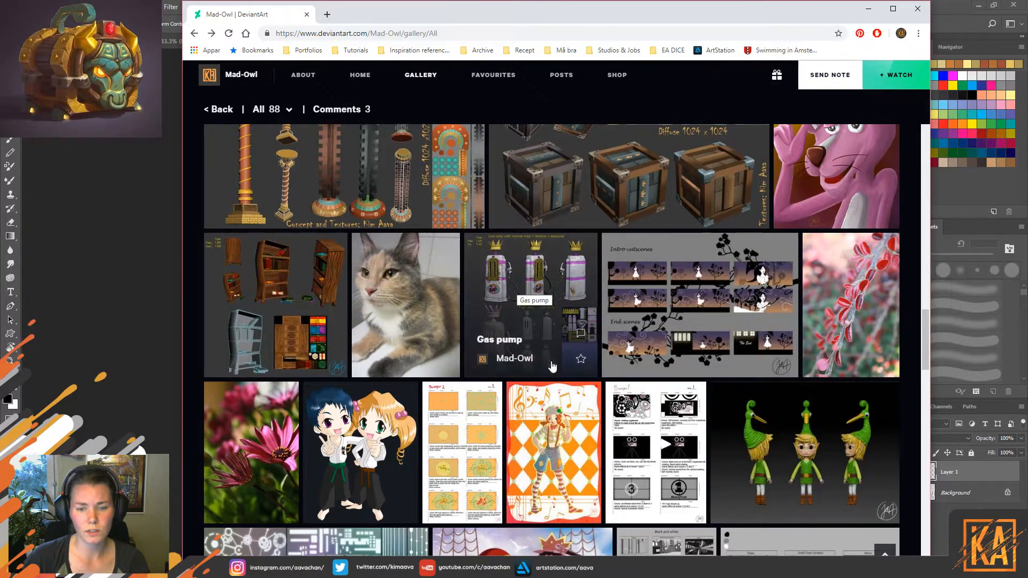
{"action": "left_click", "coordinate": [281, 438]}
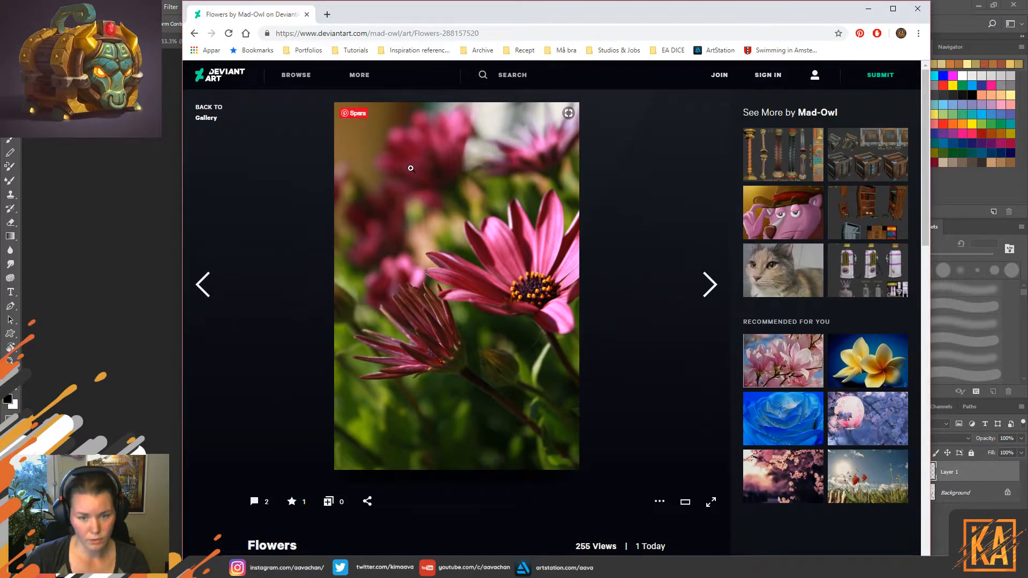
{"action": "left_click", "coordinate": [194, 33]}
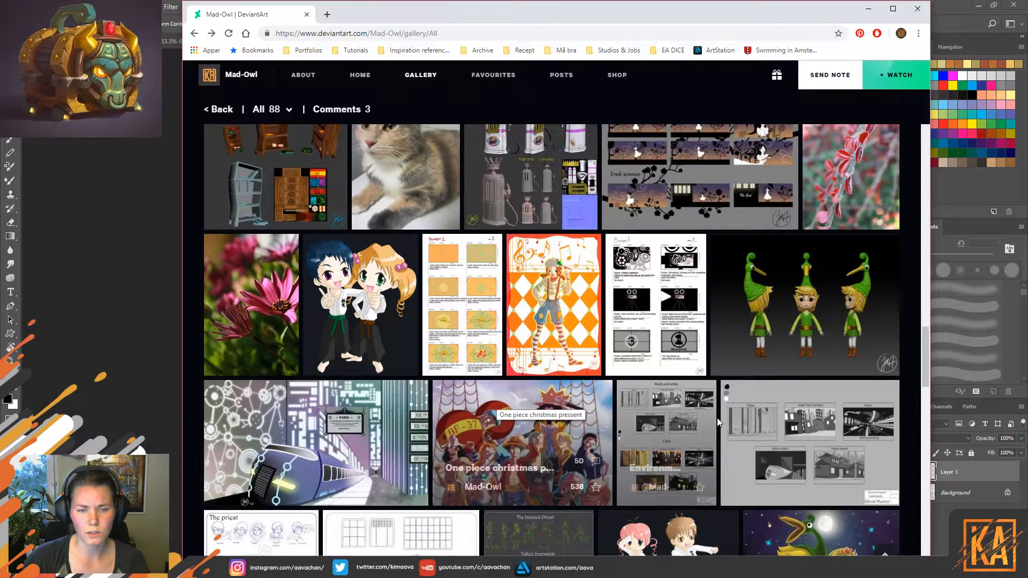
Find the "bookcase" 3D model sheet among the newer works in the All gallery and open it.
{"action": "scroll", "coordinate": [712, 412], "scroll_direction": "up", "scroll_amount": 1}
{"action": "scroll", "coordinate": [713, 412], "scroll_direction": "up", "scroll_amount": 2}
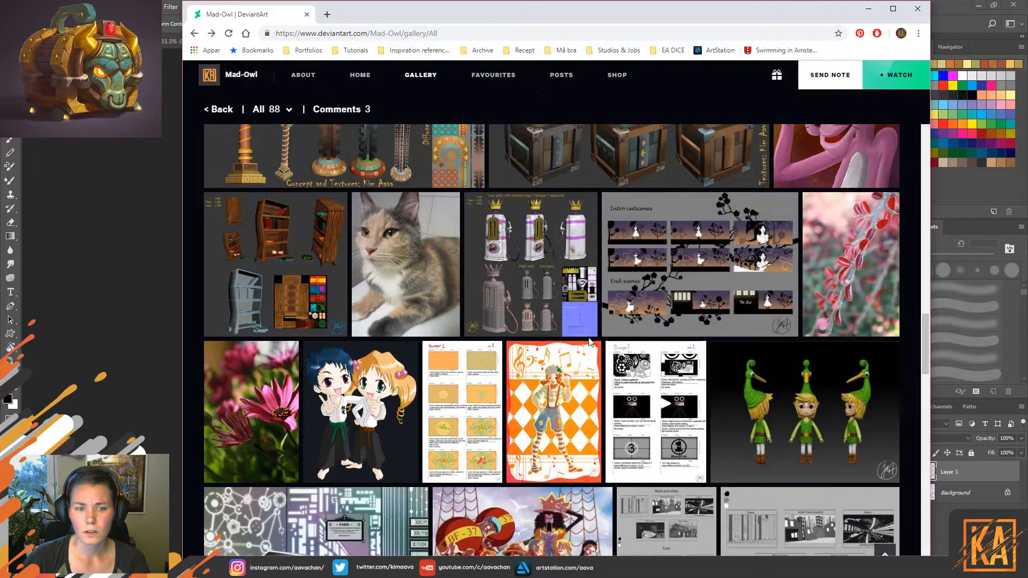
{"action": "scroll", "coordinate": [589, 343], "scroll_direction": "up", "scroll_amount": 3}
{"action": "left_click", "coordinate": [263, 415]}
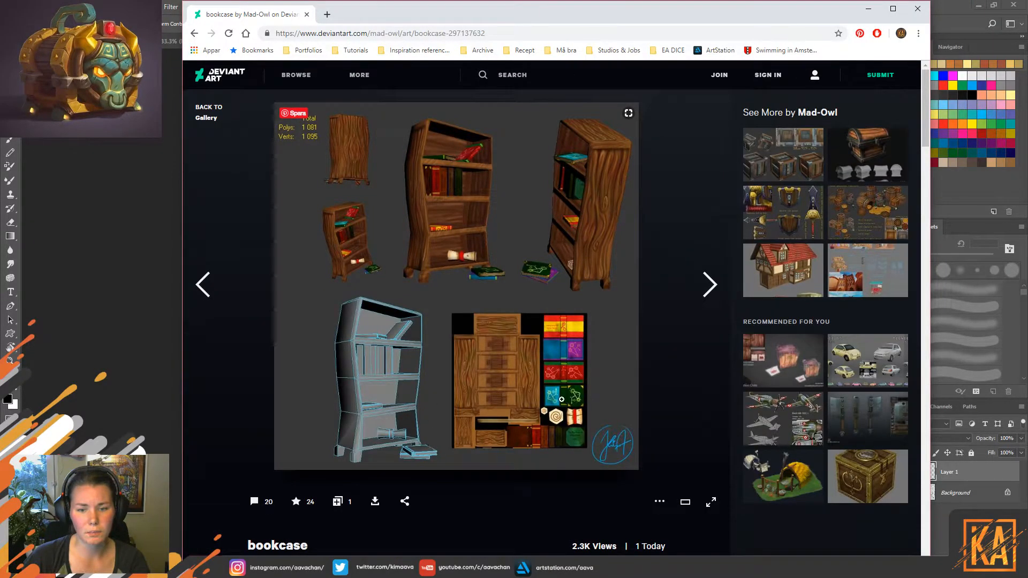
Return to the All gallery, view the "Hand-painted texture sword and shield" sheet among the newer works, and go back to the gallery.
{"action": "left_click", "coordinate": [195, 34]}
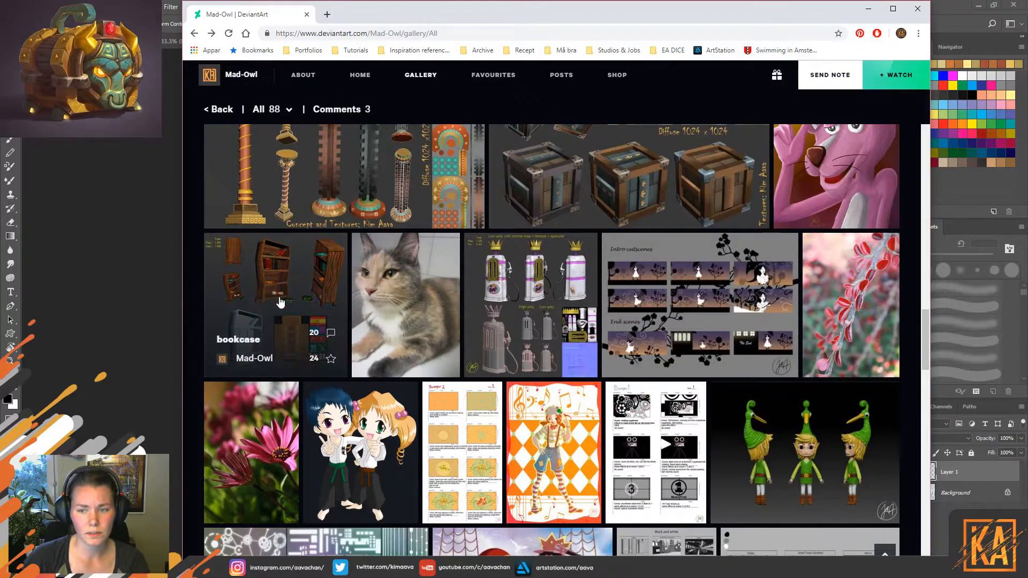
{"action": "scroll", "coordinate": [278, 321], "scroll_direction": "up", "scroll_amount": 3}
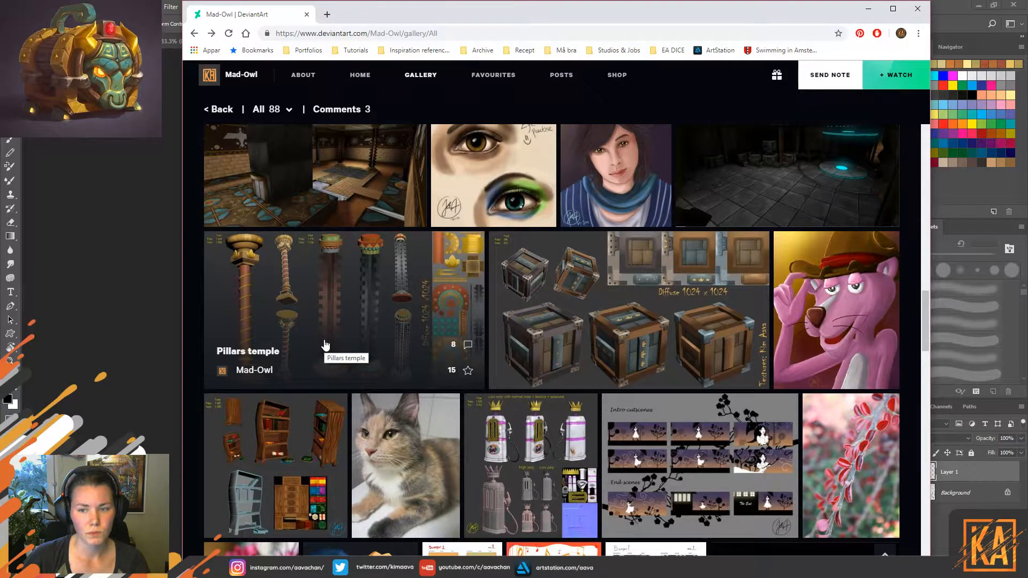
{"action": "scroll", "coordinate": [329, 359], "scroll_direction": "up", "scroll_amount": 1}
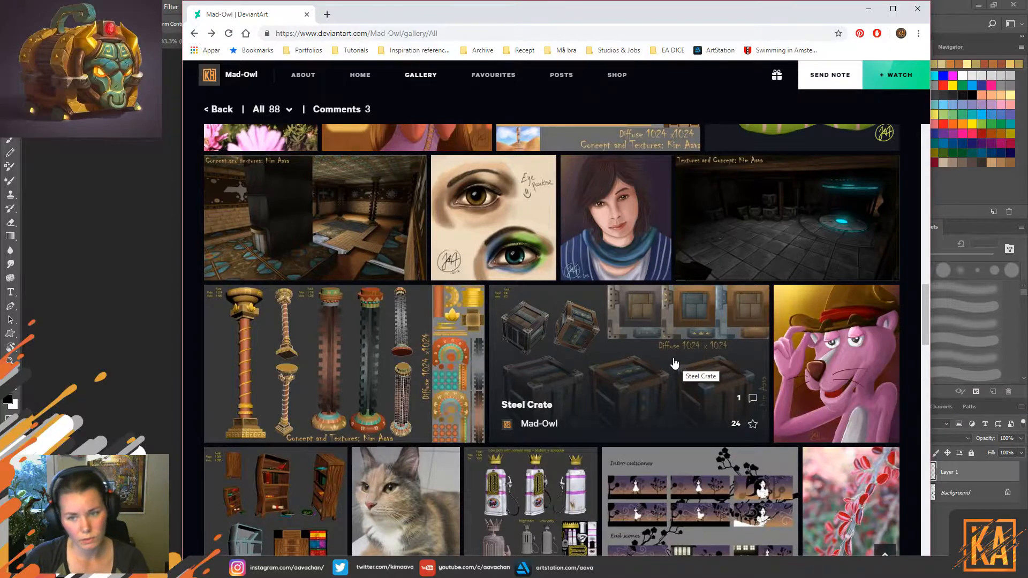
{"action": "scroll", "coordinate": [674, 362], "scroll_direction": "up", "scroll_amount": 5}
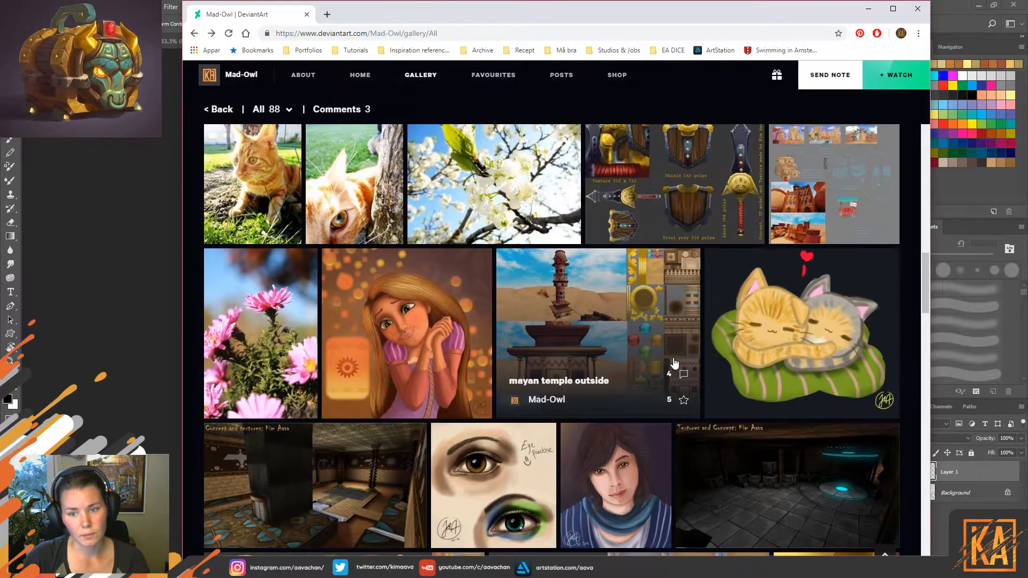
{"action": "scroll", "coordinate": [673, 361], "scroll_direction": "up", "scroll_amount": 2}
{"action": "left_click", "coordinate": [671, 297]}
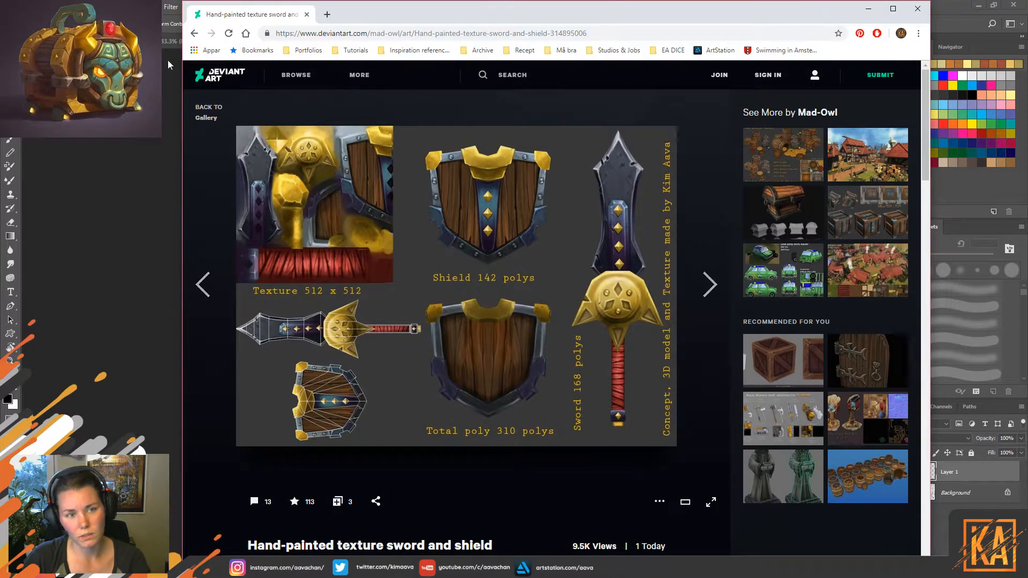
{"action": "left_click", "coordinate": [194, 34]}
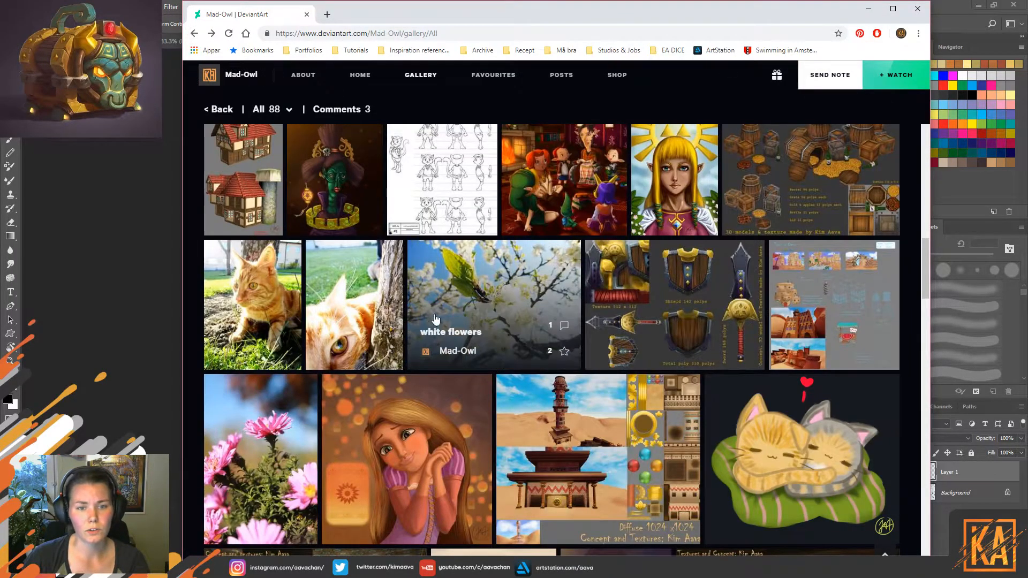
Find and view the "Handpainted Tileable Textures" sheet above the barrel and crate props, returning to the All gallery.
{"action": "scroll", "coordinate": [433, 315], "scroll_direction": "up", "scroll_amount": 3}
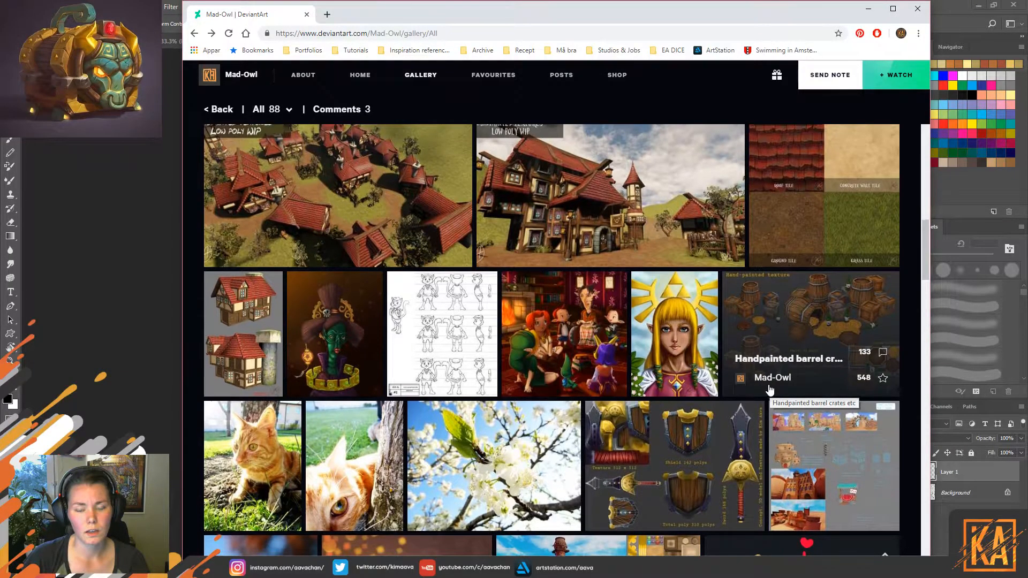
{"action": "scroll", "coordinate": [776, 386], "scroll_direction": "up", "scroll_amount": 5}
{"action": "left_click", "coordinate": [840, 333]}
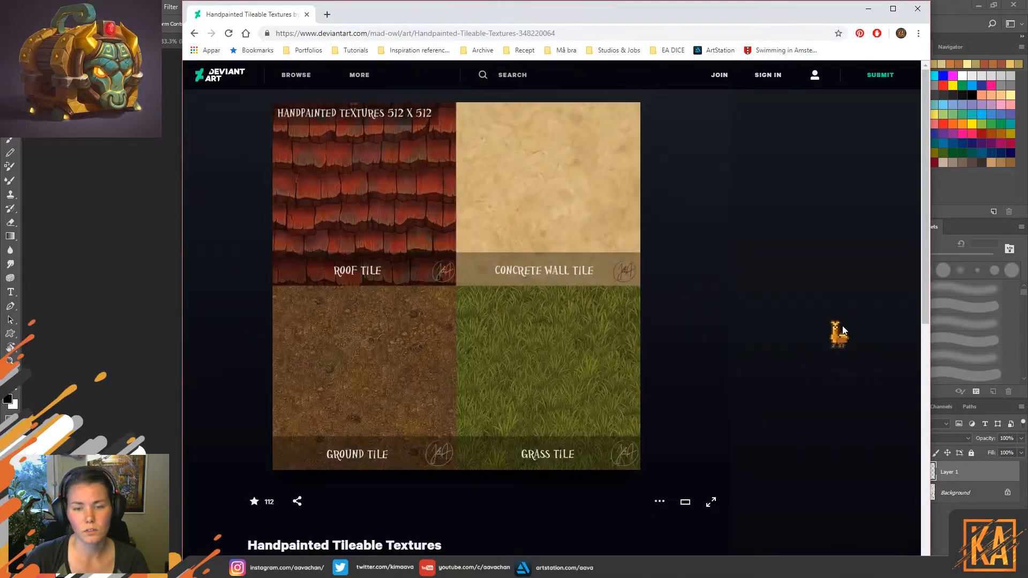
{"action": "left_click", "coordinate": [195, 34]}
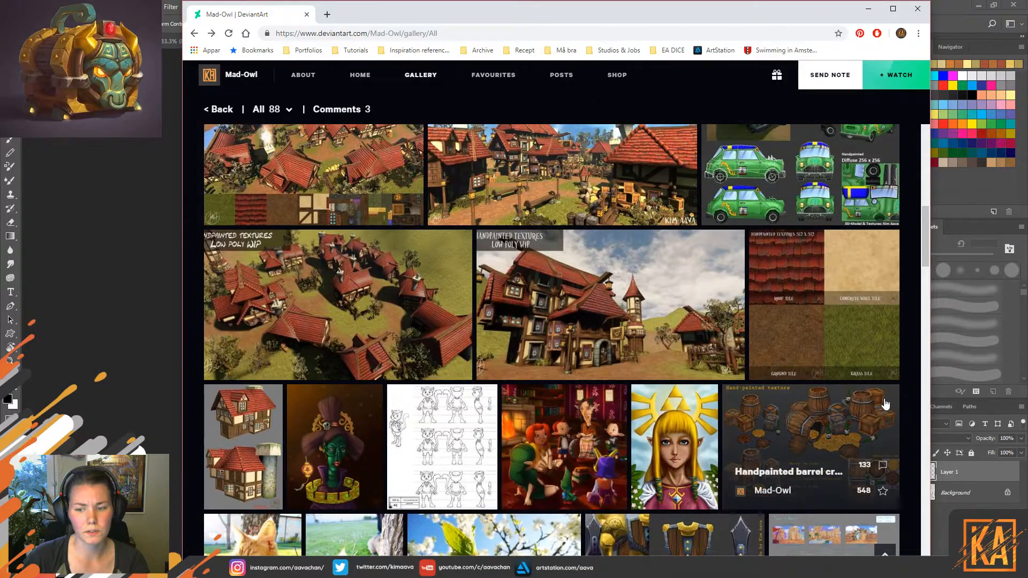
View the "Handpainted Textures" low-poly town sheet in the row below the mining and street scenes, returning to the All gallery.
{"action": "scroll", "coordinate": [870, 407], "scroll_direction": "up", "scroll_amount": 3}
{"action": "scroll", "coordinate": [867, 402], "scroll_direction": "up", "scroll_amount": 5}
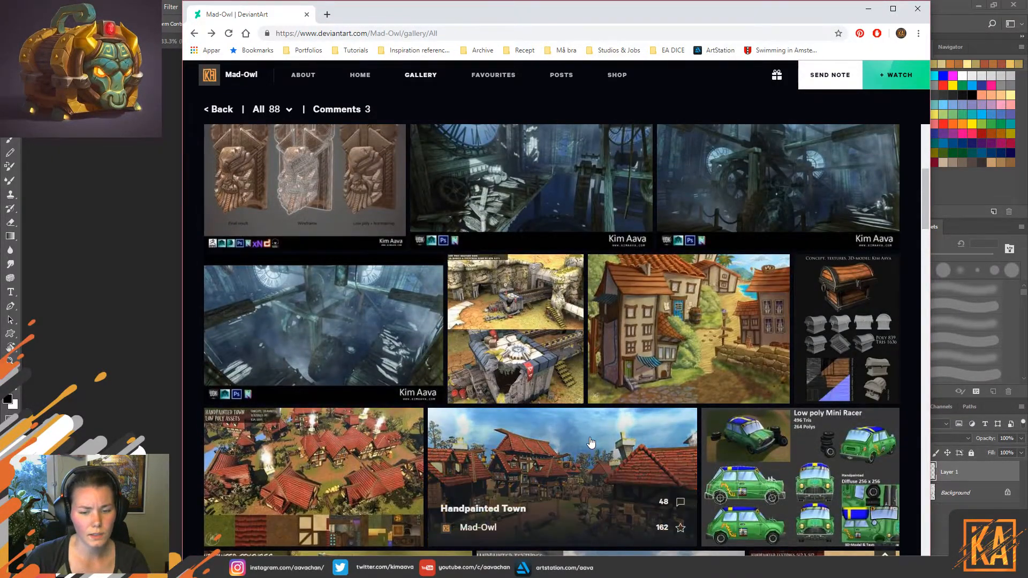
{"action": "scroll", "coordinate": [283, 238], "scroll_direction": "down", "scroll_amount": 4}
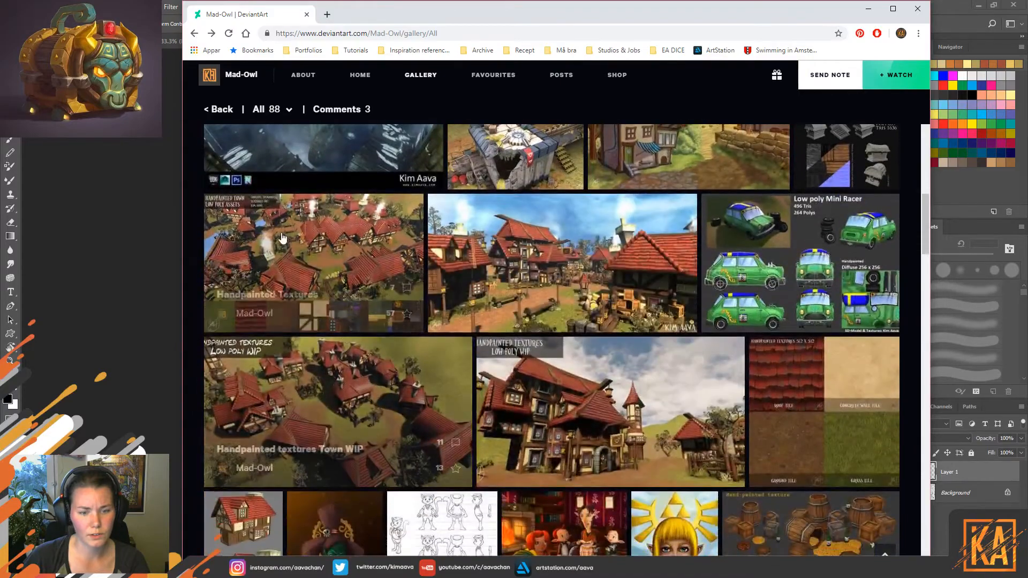
{"action": "left_click", "coordinate": [283, 237]}
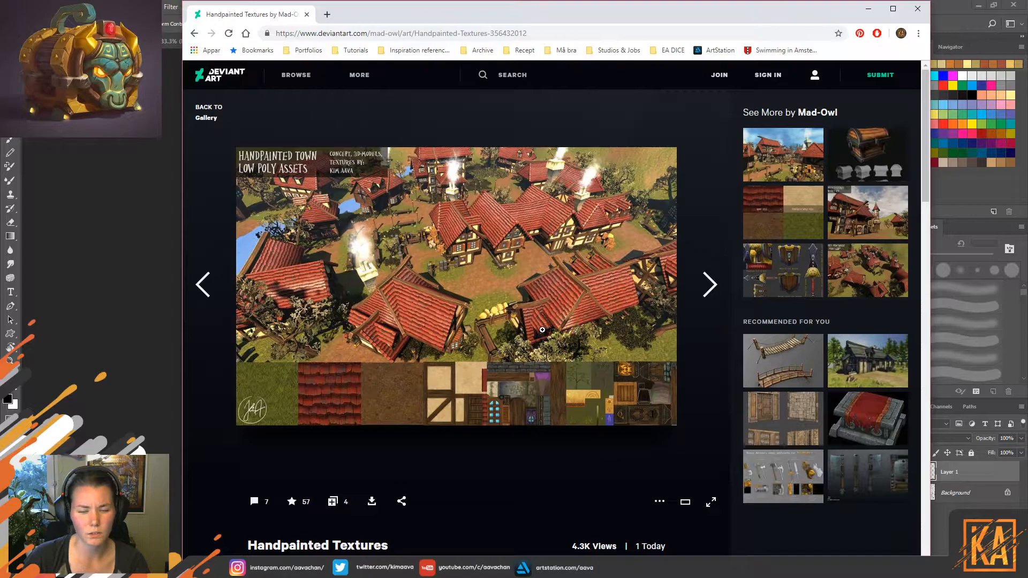
{"action": "left_click", "coordinate": [193, 35]}
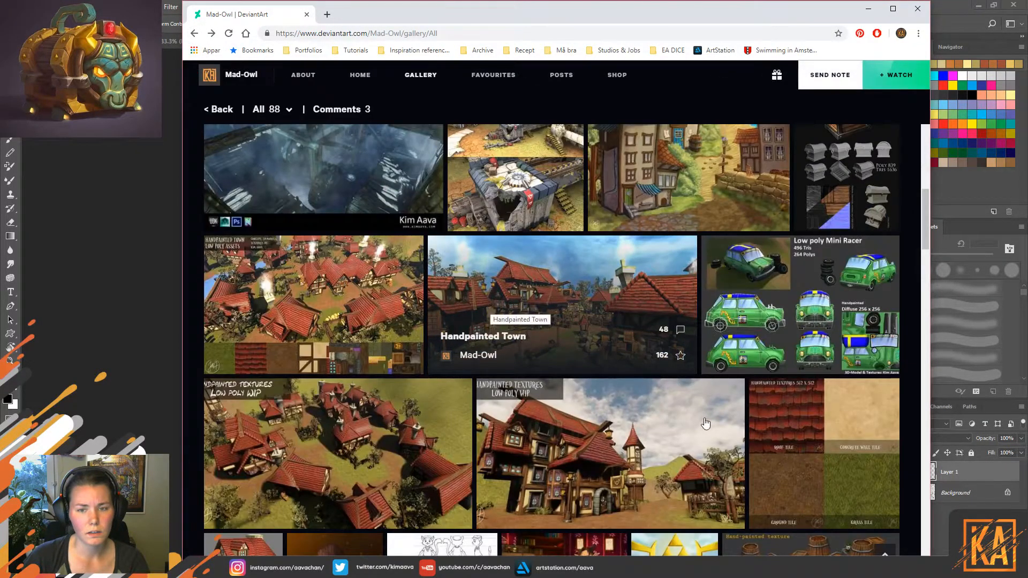
Look through the clock tower and Nordic Environment works up to the newest pieces of the All gallery.
{"action": "scroll", "coordinate": [715, 428], "scroll_direction": "up", "scroll_amount": 4}
{"action": "scroll", "coordinate": [715, 428], "scroll_direction": "up", "scroll_amount": 1}
{"action": "scroll", "coordinate": [675, 439], "scroll_direction": "up", "scroll_amount": 1}
{"action": "scroll", "coordinate": [674, 439], "scroll_direction": "up", "scroll_amount": 1}
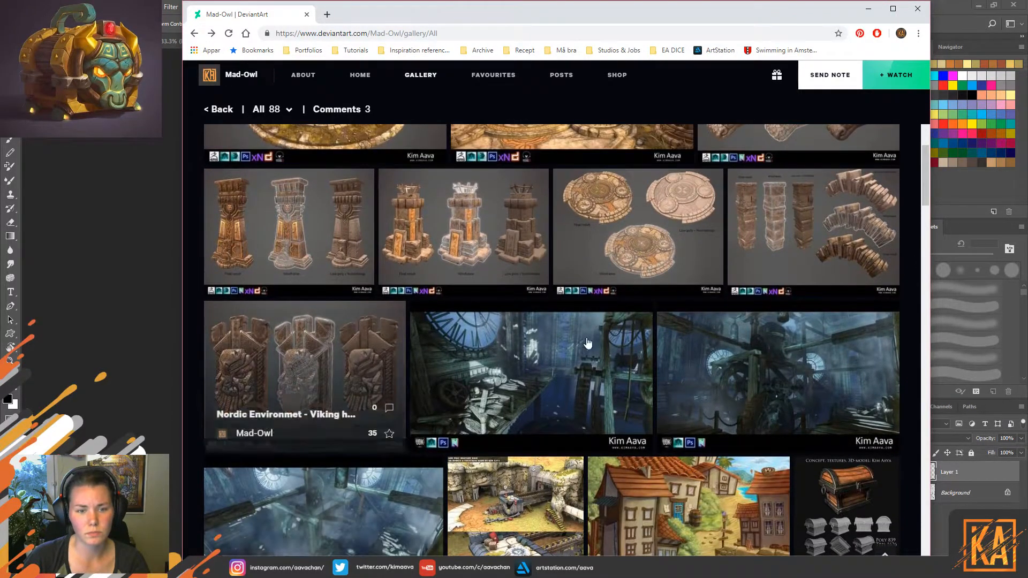
{"action": "scroll", "coordinate": [534, 378], "scroll_direction": "up", "scroll_amount": 1}
{"action": "scroll", "coordinate": [534, 377], "scroll_direction": "up", "scroll_amount": 3}
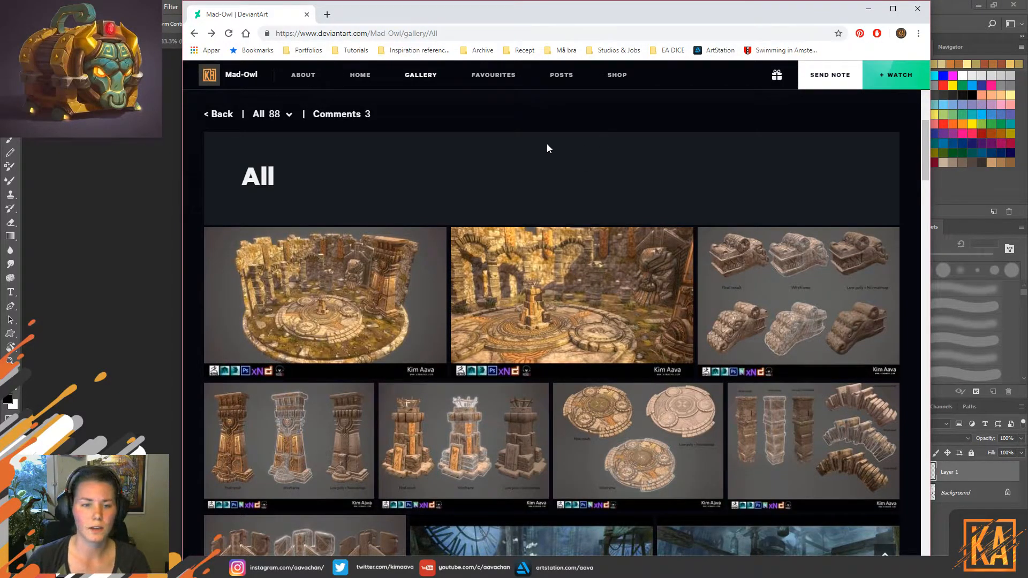
Skim the All gallery down to the oldest works and back to the newest, select the page address and close the browser.
{"action": "scroll", "coordinate": [712, 310], "scroll_direction": "down", "scroll_amount": 7}
{"action": "scroll", "coordinate": [712, 310], "scroll_direction": "down", "scroll_amount": 12}
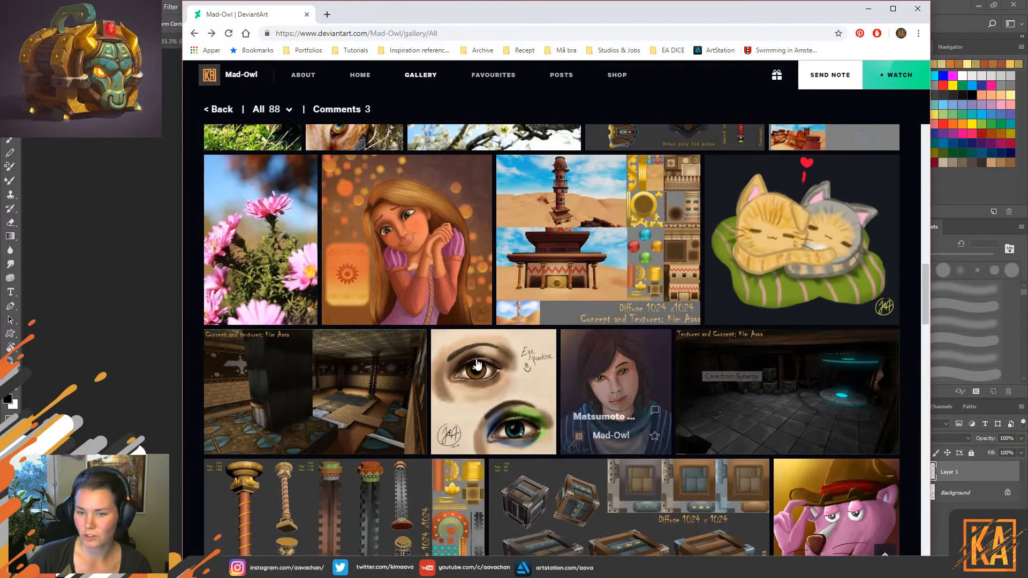
{"action": "scroll", "coordinate": [480, 351], "scroll_direction": "down", "scroll_amount": 4}
{"action": "scroll", "coordinate": [481, 351], "scroll_direction": "down", "scroll_amount": 11}
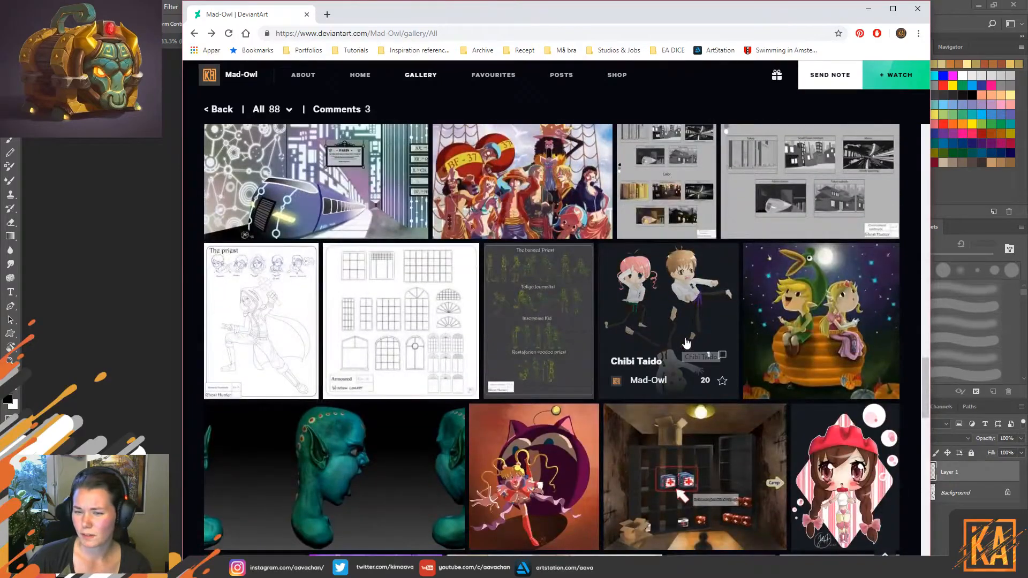
{"action": "left_click_drag", "start_coordinate": [924, 362], "coordinate": [926, 437]}
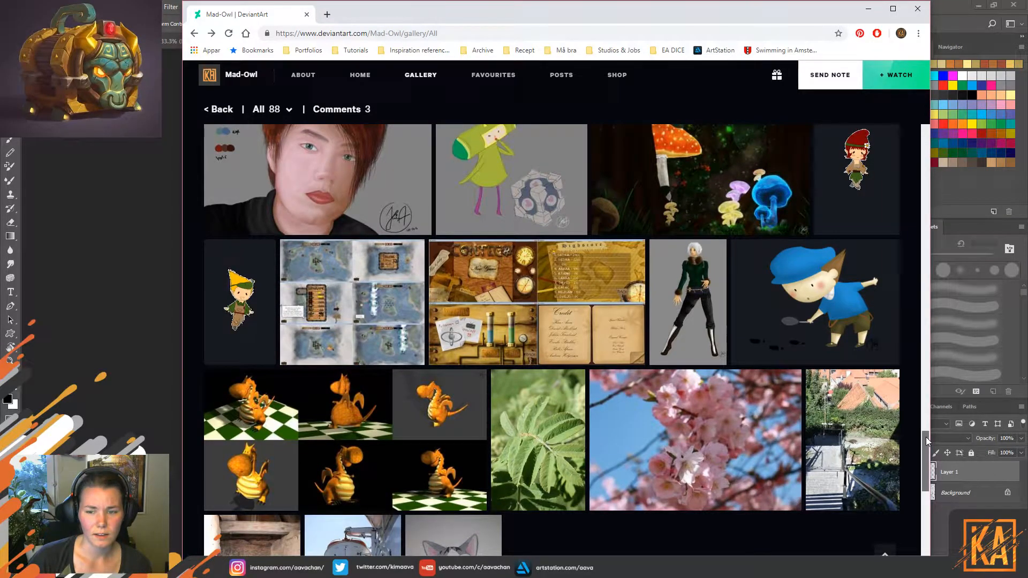
{"action": "left_click_drag", "start_coordinate": [926, 437], "coordinate": [929, 130]}
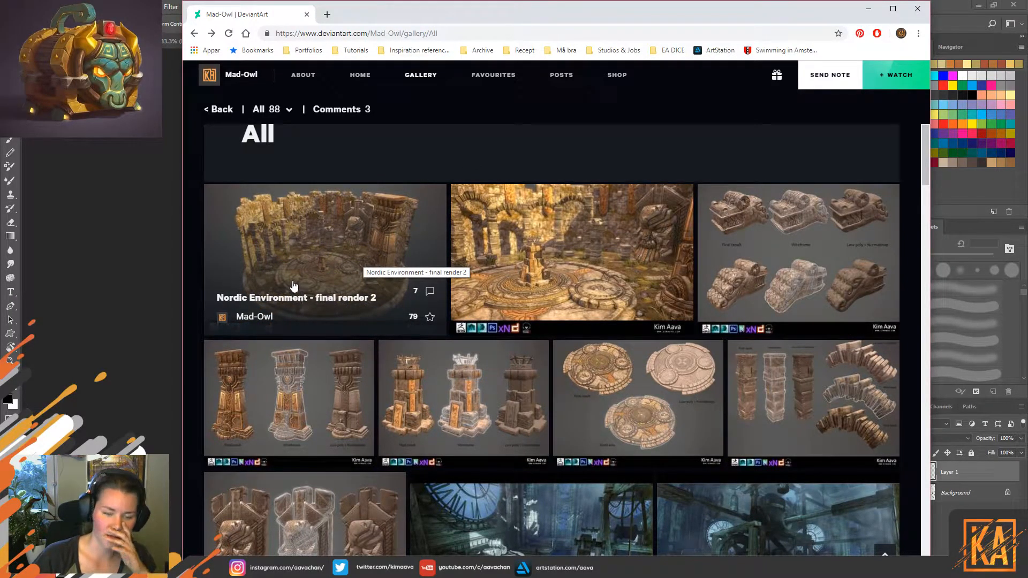
{"action": "left_click", "coordinate": [477, 33]}
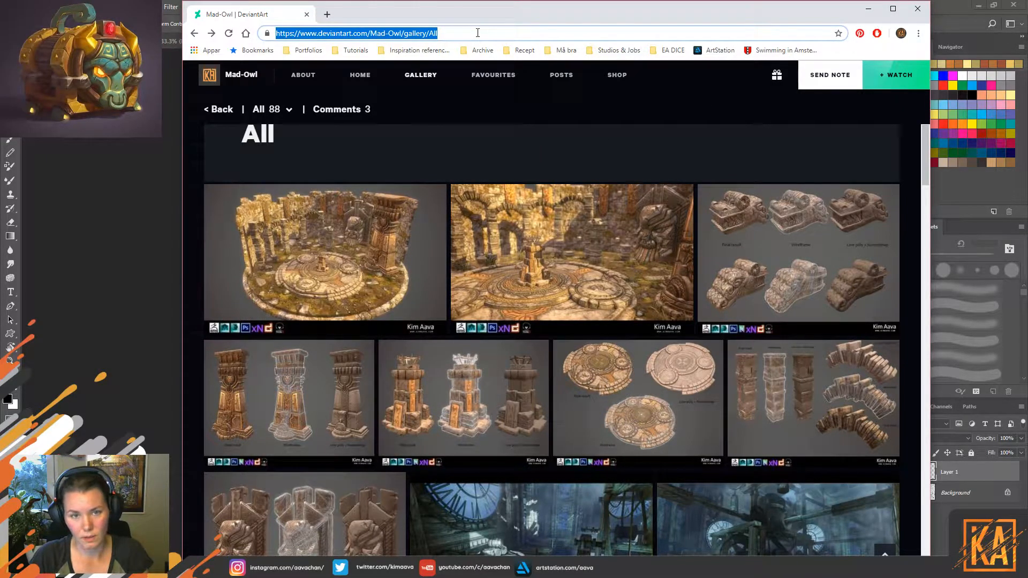
{"action": "left_click", "coordinate": [917, 9]}
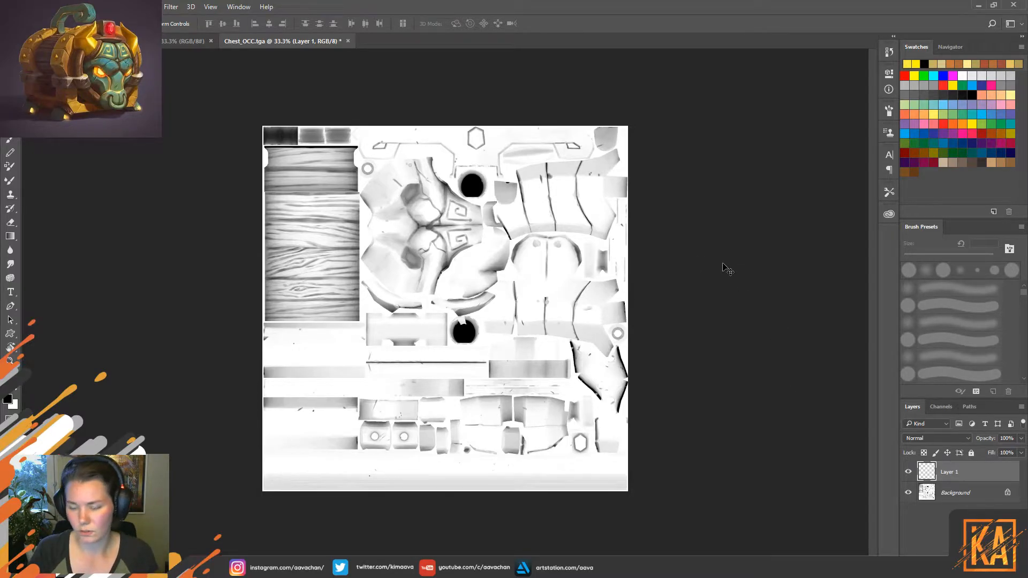
Paint out the dark hexagon outline near the lower edge of the Chest_OCC.tga occlusion map on Layer 1 with a 9 px brush at 20% opacity.
{"action": "key", "text": "ctrl+plus"}
{"action": "key", "text": "ctrl+plus"}
{"action": "key", "text": "ctrl+plus"}
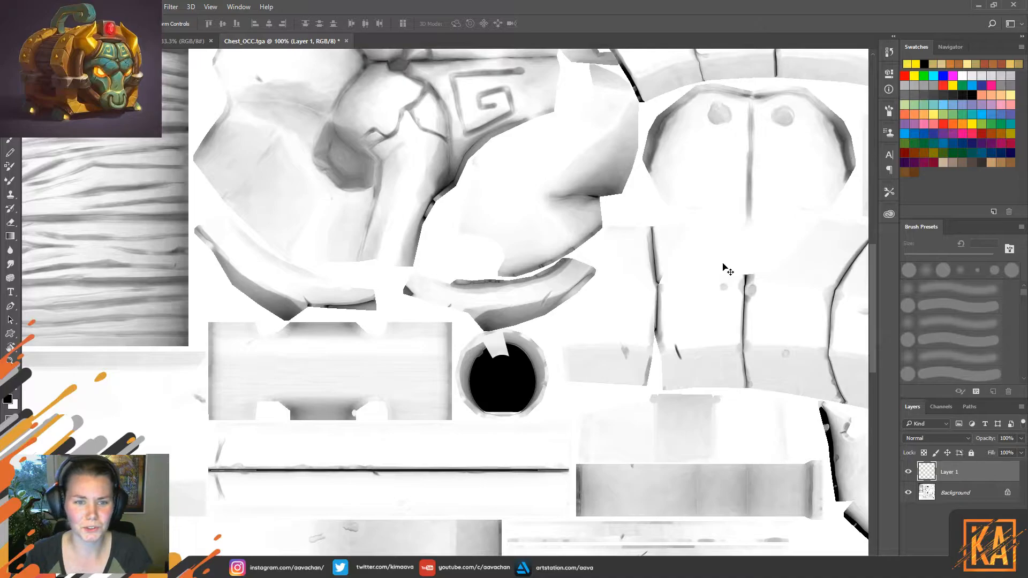
{"action": "left_click_drag", "start_coordinate": [757, 492], "coordinate": [535, 190]}
{"action": "left_click_drag", "start_coordinate": [532, 160], "coordinate": [522, 149]}
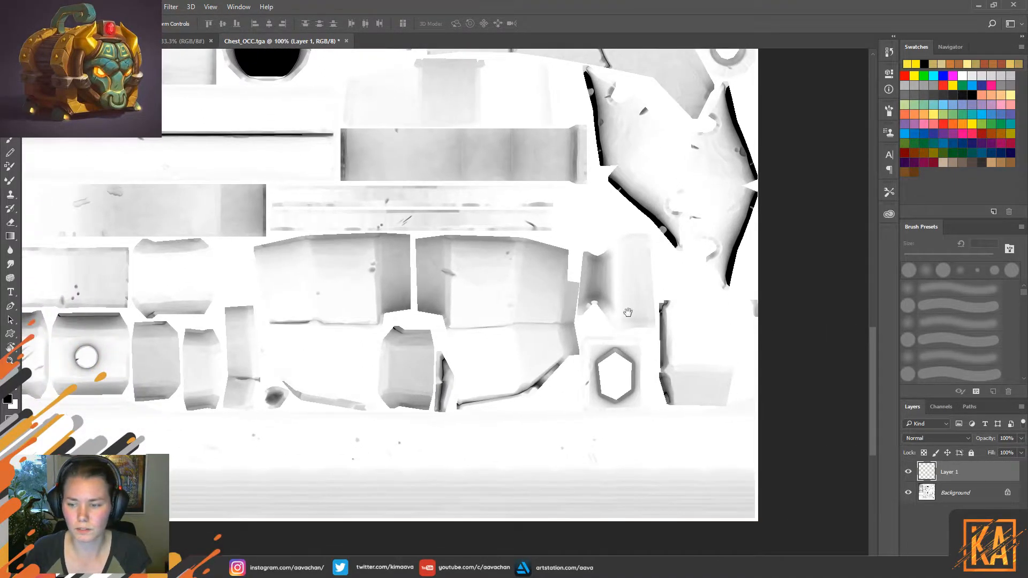
{"action": "key", "text": "b"}
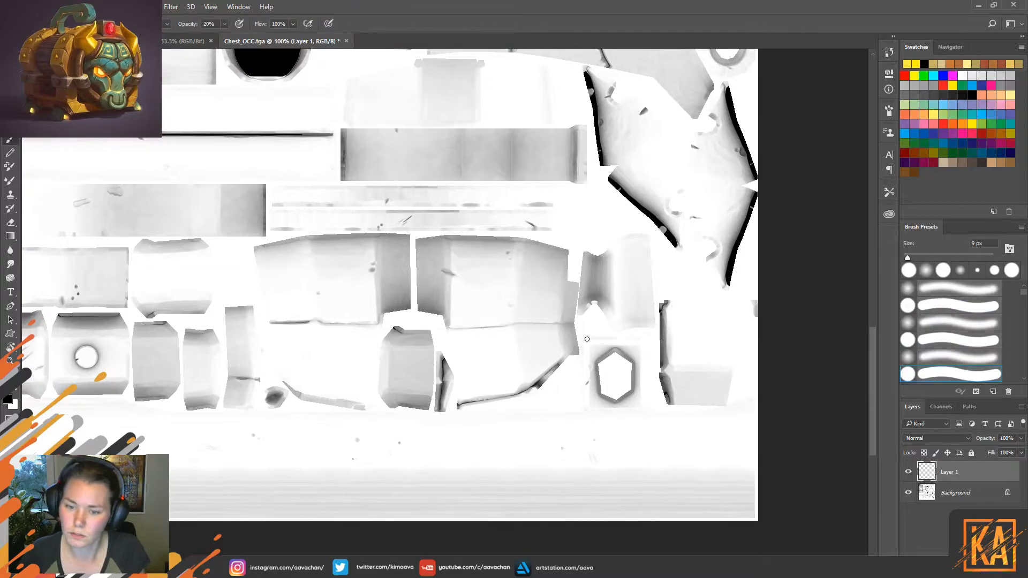
{"action": "left_click", "coordinate": [597, 349], "text": "alt"}
{"action": "mouse_move", "coordinate": [603, 364]}
{"action": "left_mouse_down"}
{"action": "mouse_move", "coordinate": [602, 394]}
{"action": "mouse_move", "coordinate": [601, 371]}
{"action": "mouse_move", "coordinate": [632, 360]}
{"action": "mouse_move", "coordinate": [634, 390]}
{"action": "mouse_move", "coordinate": [616, 399]}
{"action": "mouse_move", "coordinate": [599, 390]}
{"action": "mouse_move", "coordinate": [613, 400]}
{"action": "left_mouse_up"}
{"action": "left_click", "coordinate": [594, 401], "text": "alt"}
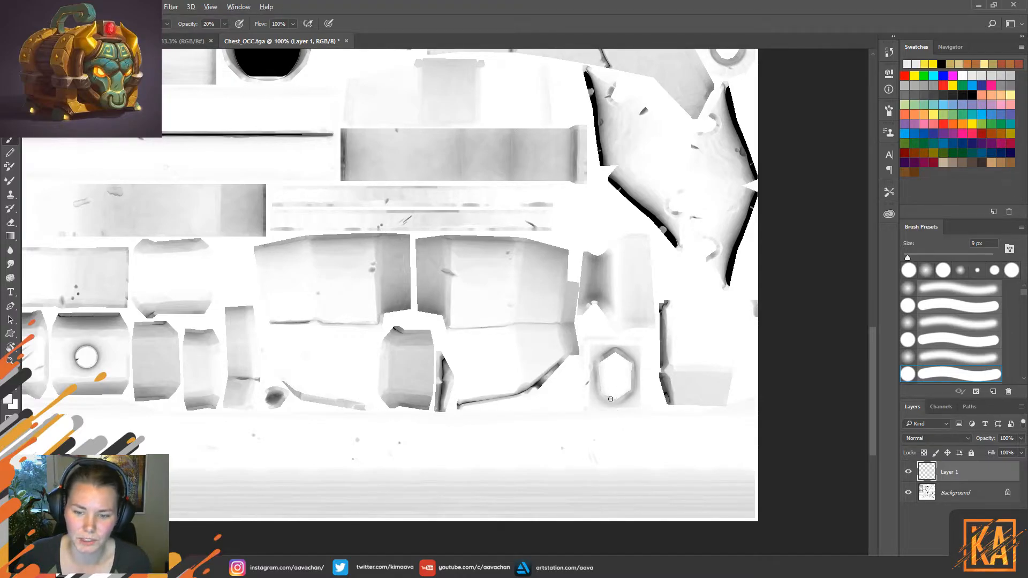
{"action": "left_click", "coordinate": [594, 398], "text": "alt"}
{"action": "left_click_drag", "start_coordinate": [597, 393], "coordinate": [596, 388]}
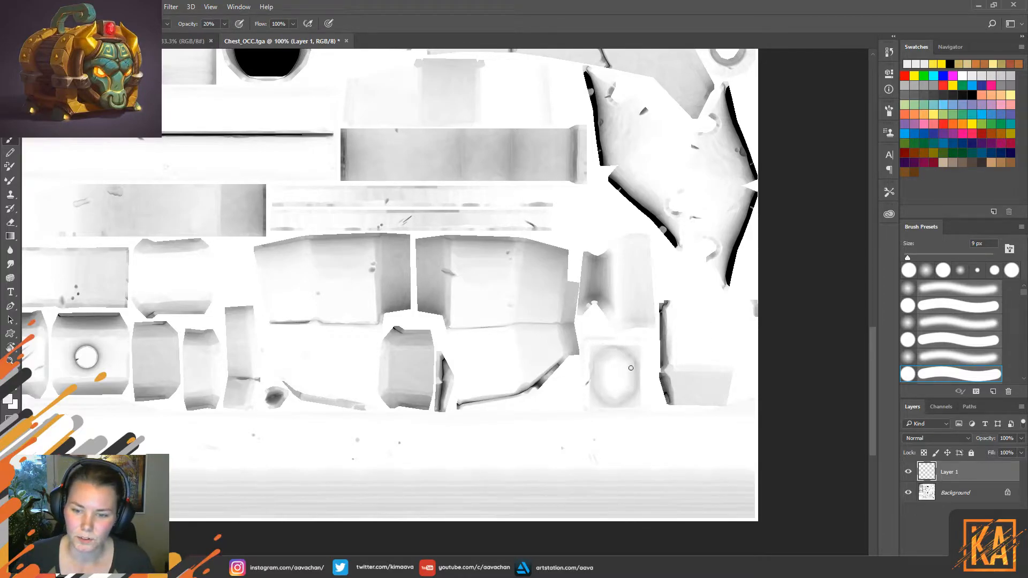
Enlarge the brush to 25 px and blend away the remaining round shading where the hexagon was, using nearby sampled tones.
{"action": "right_click_drag", "start_coordinate": [630, 398], "coordinate": [619, 401], "text": "alt"}
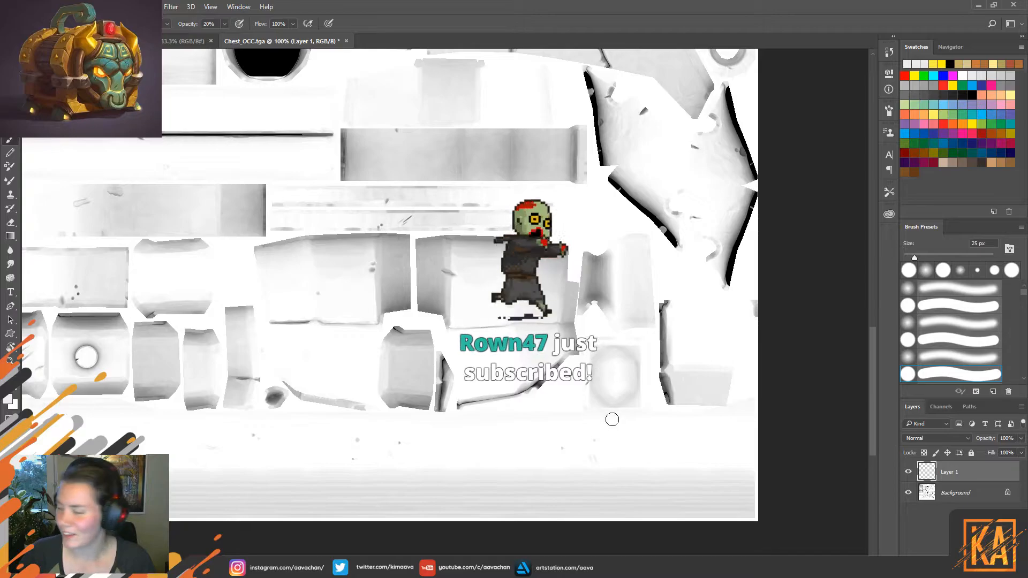
{"action": "key", "text": "alt"}
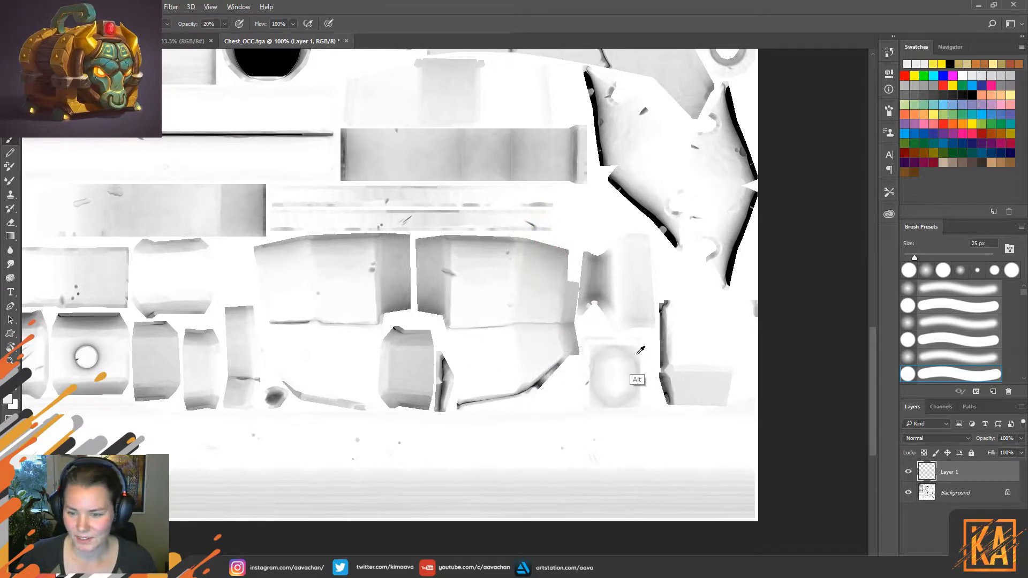
{"action": "left_click", "coordinate": [624, 405], "text": "alt"}
{"action": "mouse_move", "coordinate": [622, 398]}
{"action": "left_mouse_down"}
{"action": "mouse_move", "coordinate": [630, 359]}
{"action": "mouse_move", "coordinate": [615, 396]}
{"action": "mouse_move", "coordinate": [599, 357]}
{"action": "mouse_move", "coordinate": [617, 398]}
{"action": "mouse_move", "coordinate": [626, 360]}
{"action": "mouse_move", "coordinate": [615, 348]}
{"action": "mouse_move", "coordinate": [597, 379]}
{"action": "mouse_move", "coordinate": [627, 389]}
{"action": "mouse_move", "coordinate": [617, 353]}
{"action": "mouse_move", "coordinate": [631, 357]}
{"action": "mouse_move", "coordinate": [629, 398]}
{"action": "left_mouse_up"}
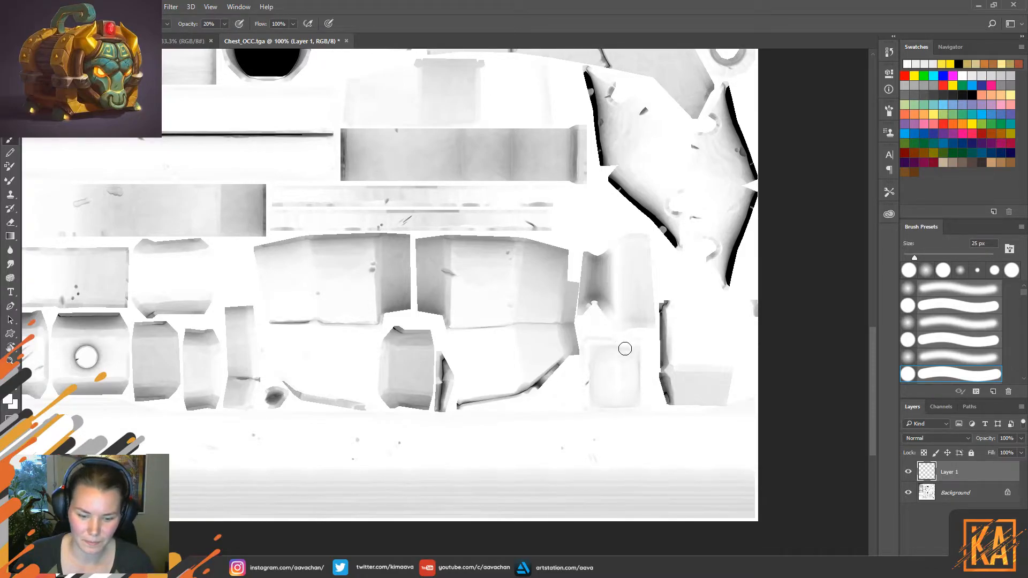
Examine the chest's occlusion map for other baked shading that needs cleanup, from the bull head and horns to the lower metal parts.
{"action": "left_click_drag", "start_coordinate": [611, 212], "coordinate": [649, 355]}
{"action": "left_click_drag", "start_coordinate": [585, 150], "coordinate": [631, 317]}
{"action": "mouse_move", "coordinate": [609, 201]}
{"action": "left_mouse_down"}
{"action": "mouse_move", "coordinate": [622, 357]}
{"action": "mouse_move", "coordinate": [601, 305]}
{"action": "mouse_move", "coordinate": [601, 345]}
{"action": "left_mouse_up"}
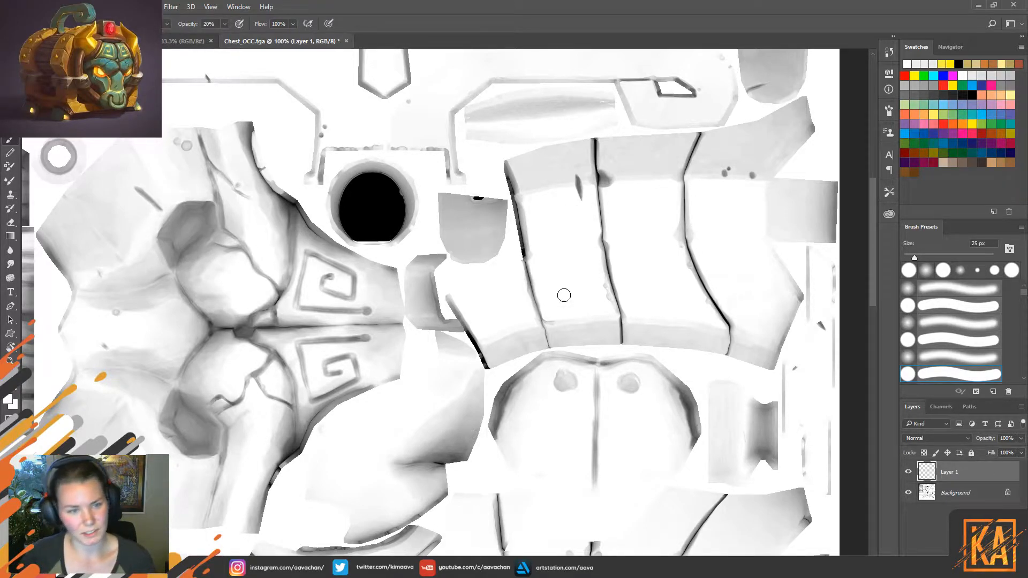
{"action": "left_click_drag", "start_coordinate": [528, 484], "coordinate": [531, 139]}
{"action": "left_click_drag", "start_coordinate": [568, 345], "coordinate": [575, 292]}
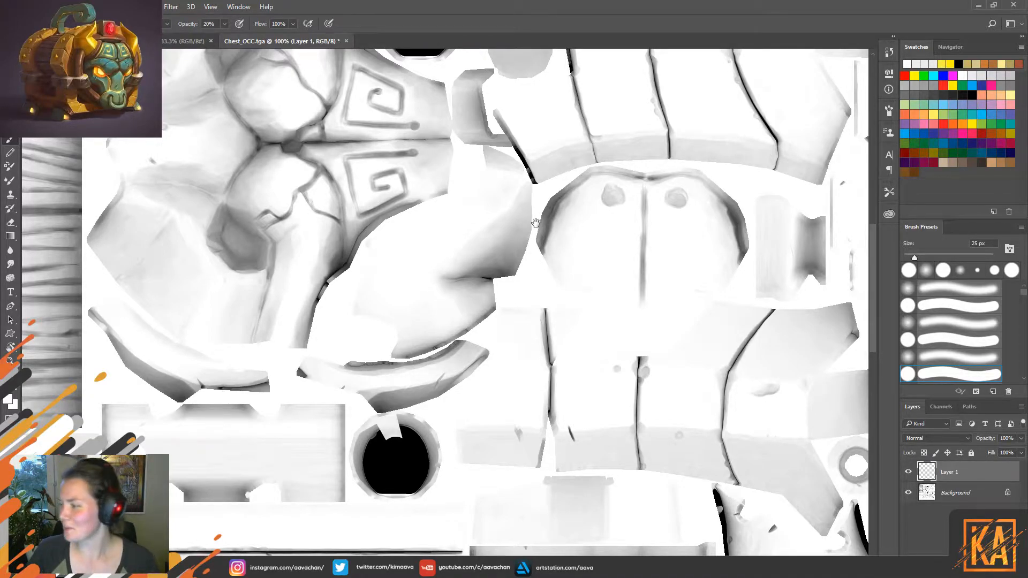
{"action": "left_click_drag", "start_coordinate": [519, 171], "coordinate": [557, 329]}
{"action": "mouse_move", "coordinate": [667, 111]}
{"action": "left_mouse_down"}
{"action": "mouse_move", "coordinate": [596, 176]}
{"action": "mouse_move", "coordinate": [563, 254]}
{"action": "mouse_move", "coordinate": [674, 174]}
{"action": "mouse_move", "coordinate": [626, 182]}
{"action": "mouse_move", "coordinate": [642, 264]}
{"action": "mouse_move", "coordinate": [682, 264]}
{"action": "mouse_move", "coordinate": [674, 208]}
{"action": "mouse_move", "coordinate": [645, 141]}
{"action": "mouse_move", "coordinate": [661, 71]}
{"action": "mouse_move", "coordinate": [682, 495]}
{"action": "mouse_move", "coordinate": [658, 371]}
{"action": "mouse_move", "coordinate": [514, 217]}
{"action": "mouse_move", "coordinate": [526, 208]}
{"action": "left_mouse_up"}
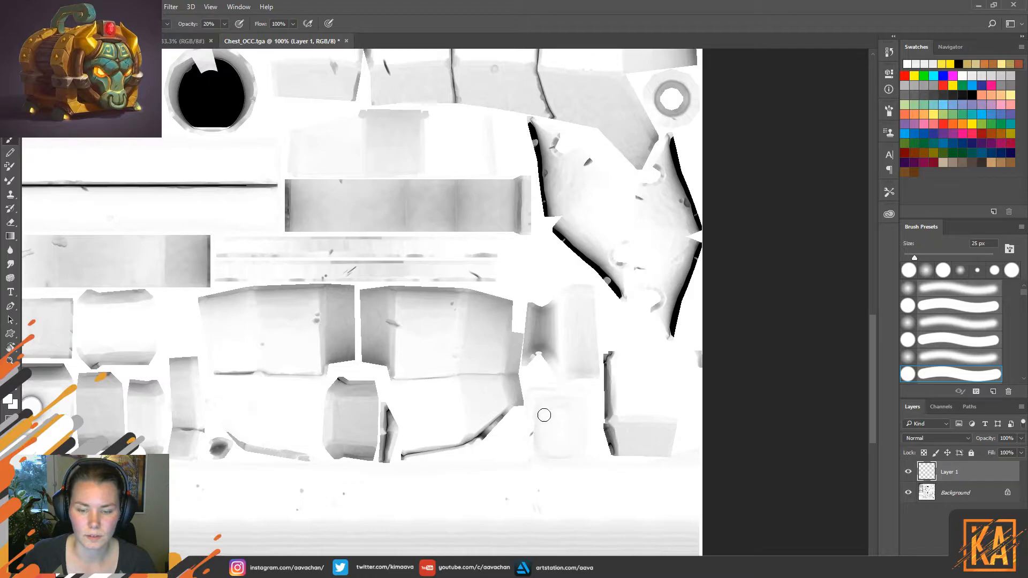
{"action": "left_click_drag", "start_coordinate": [445, 230], "coordinate": [544, 459]}
{"action": "left_click_drag", "start_coordinate": [481, 289], "coordinate": [557, 454]}
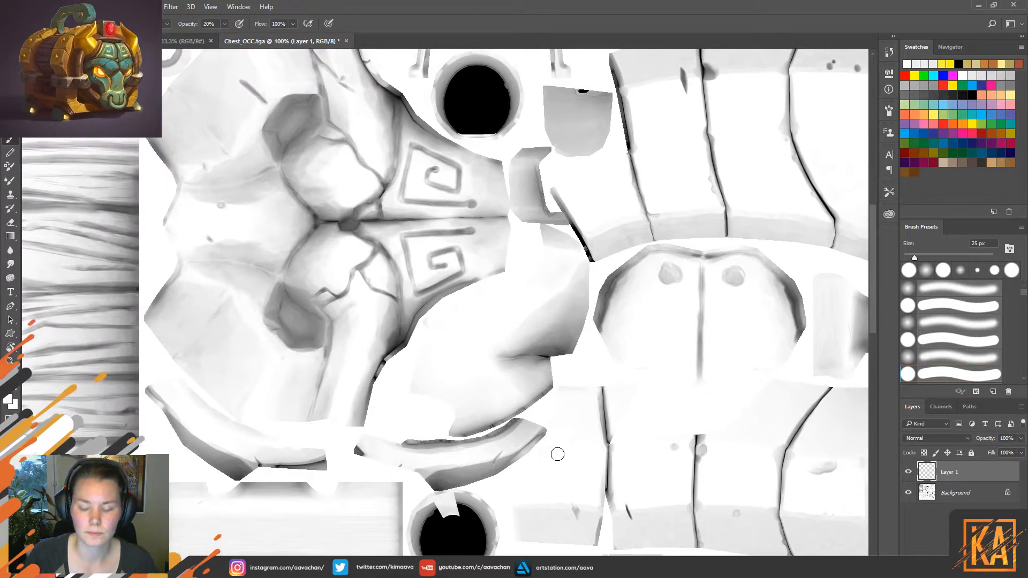
View more of the occlusion map and save it as a Targa file at 24 bits/pixel.
{"action": "key", "text": "ctrl+minus"}
{"action": "key", "text": "ctrl+minus"}
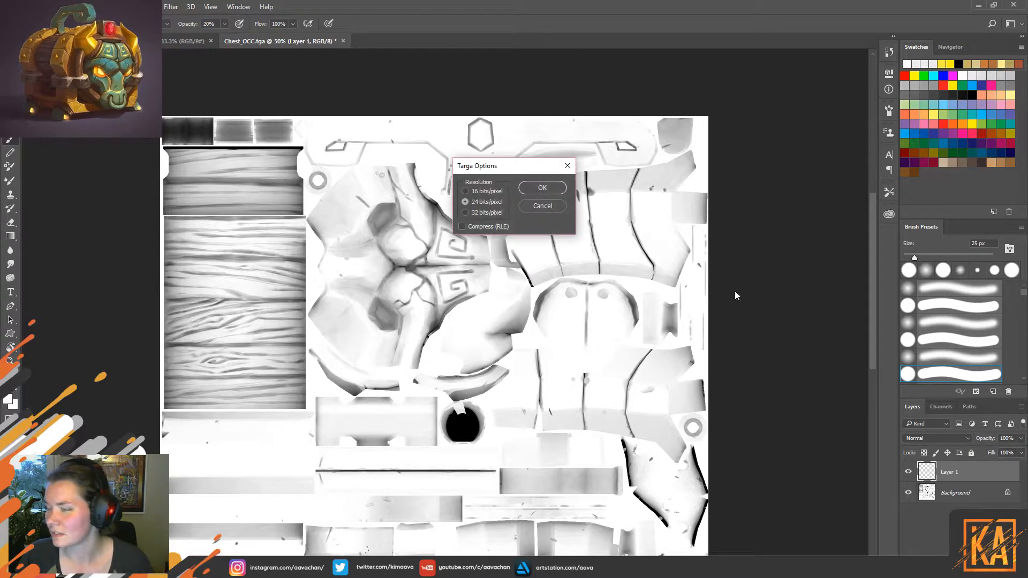
{"action": "left_click", "coordinate": [541, 188]}
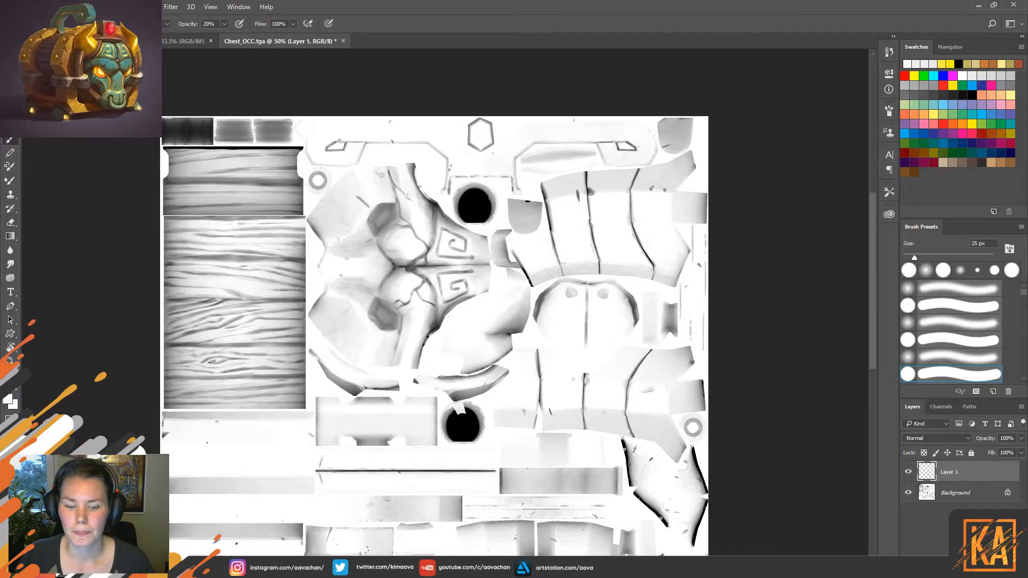
Switch to Substance Painter and reload the Chest_OCC texture in the project's shelf.
{"action": "key", "text": "alt+Tab"}
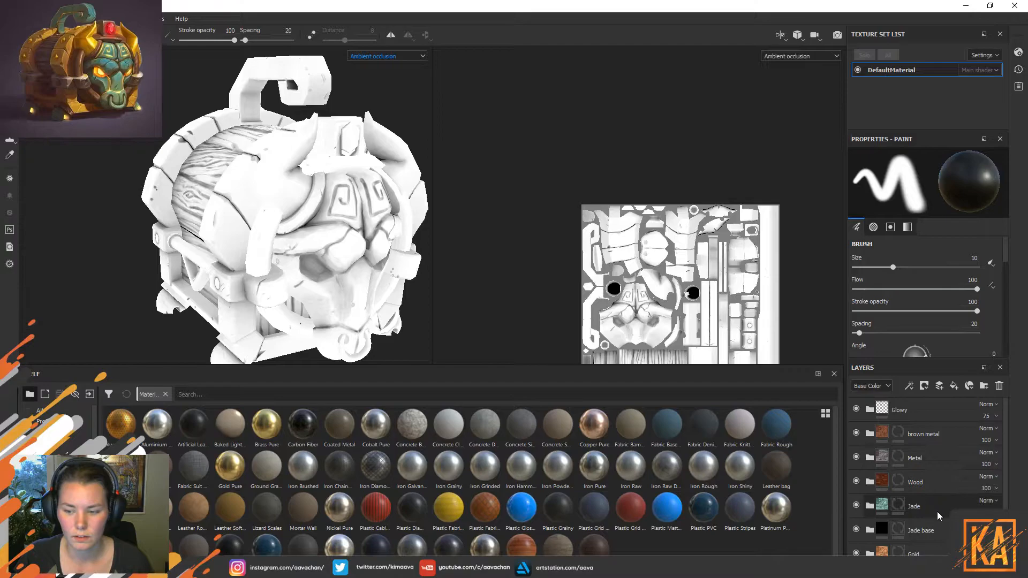
{"action": "scroll", "coordinate": [937, 512], "scroll_direction": "down", "scroll_amount": 1}
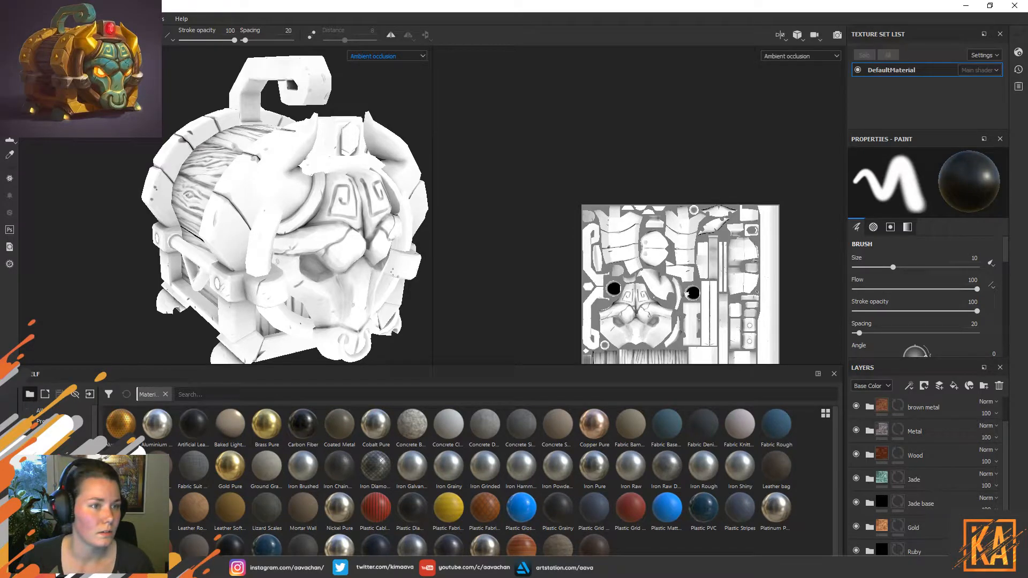
{"action": "left_click", "coordinate": [120, 19]}
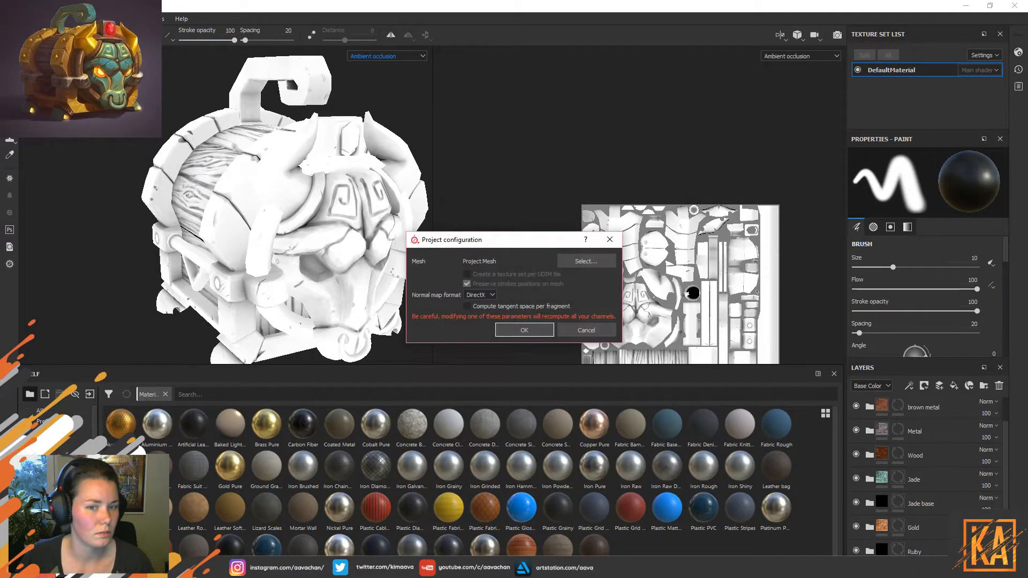
{"action": "left_click", "coordinate": [609, 239]}
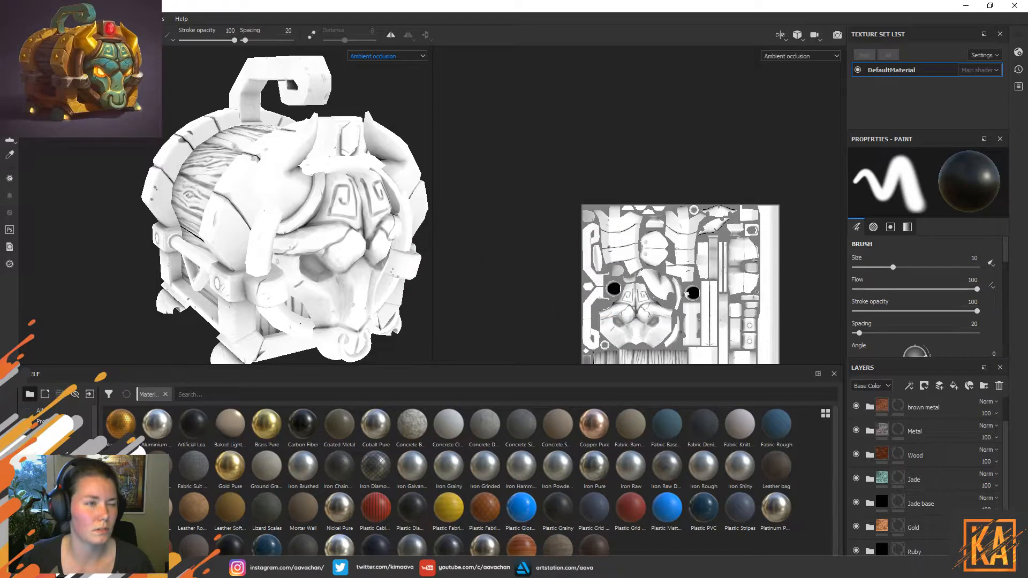
{"action": "left_click", "coordinate": [53, 464]}
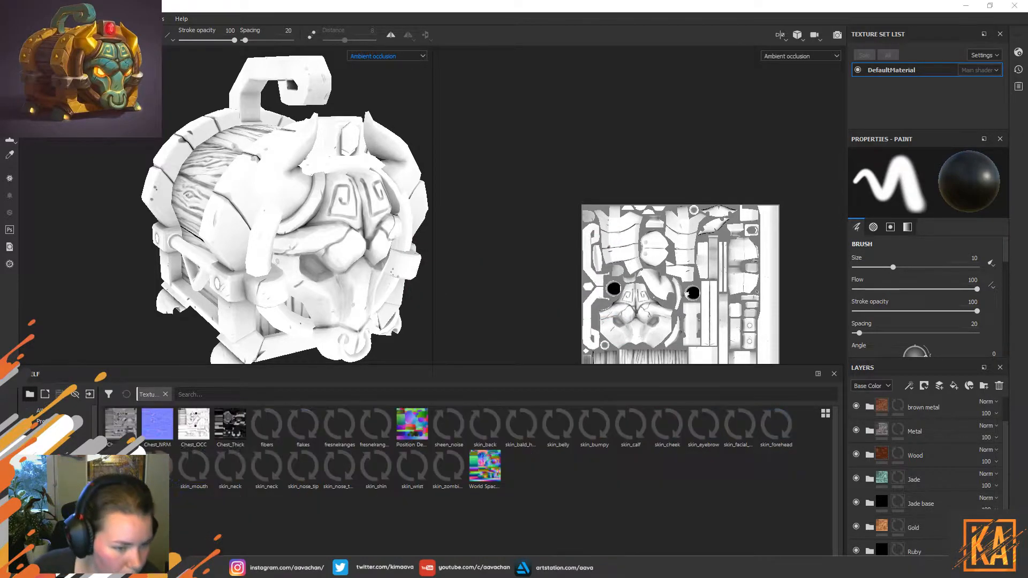
{"action": "left_click", "coordinate": [198, 423]}
{"action": "right_click", "coordinate": [198, 423]}
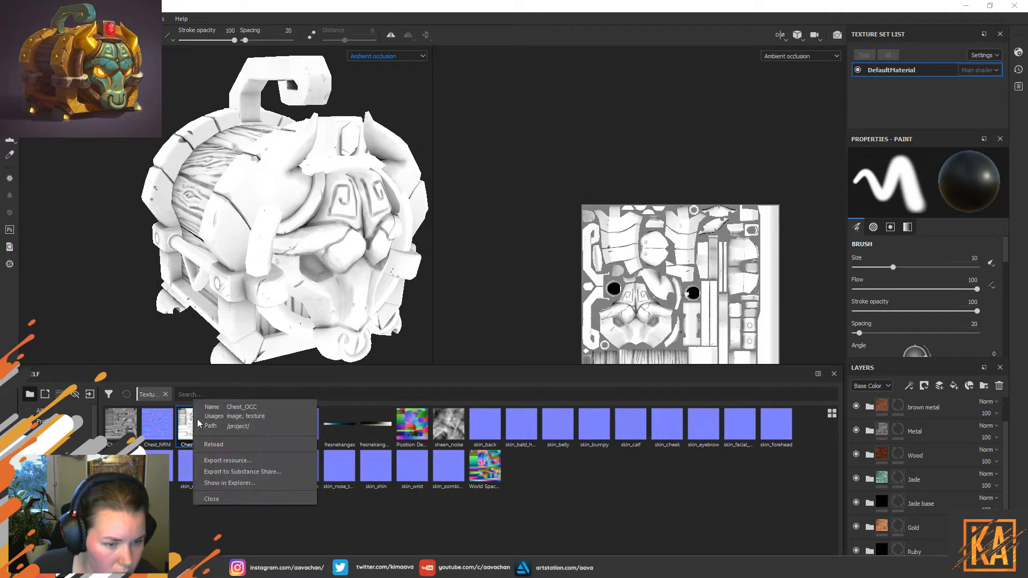
{"action": "left_click", "coordinate": [239, 445]}
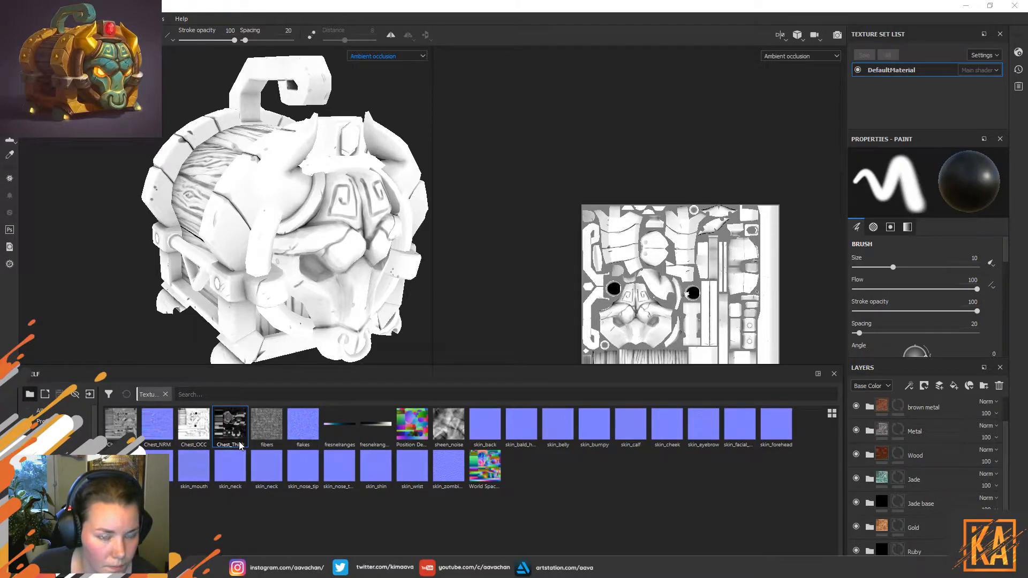
Check the Chest_OCC preview, display the Curvature mesh map on the chest, and return to the Ambient occlusion view.
{"action": "mouse_move", "coordinate": [238, 445]}
{"action": "mouse_move", "coordinate": [192, 434]}
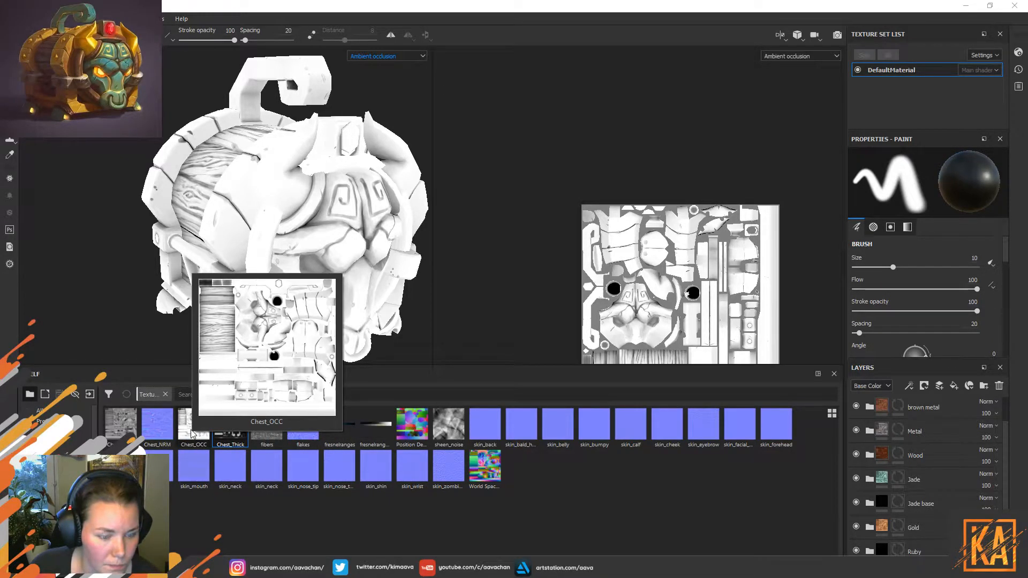
{"action": "left_click", "coordinate": [381, 61]}
{"action": "left_click", "coordinate": [369, 106]}
{"action": "left_click", "coordinate": [376, 60]}
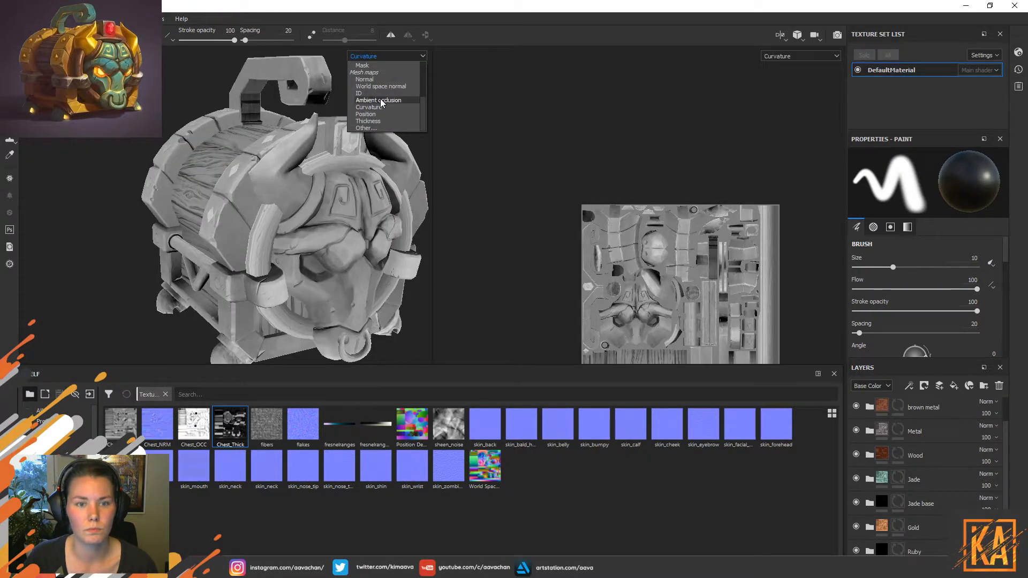
{"action": "left_click", "coordinate": [382, 103]}
Reload the Chest_OCC texture once more to refresh the chest's ambient occlusion map.
{"action": "left_click", "coordinate": [197, 421]}
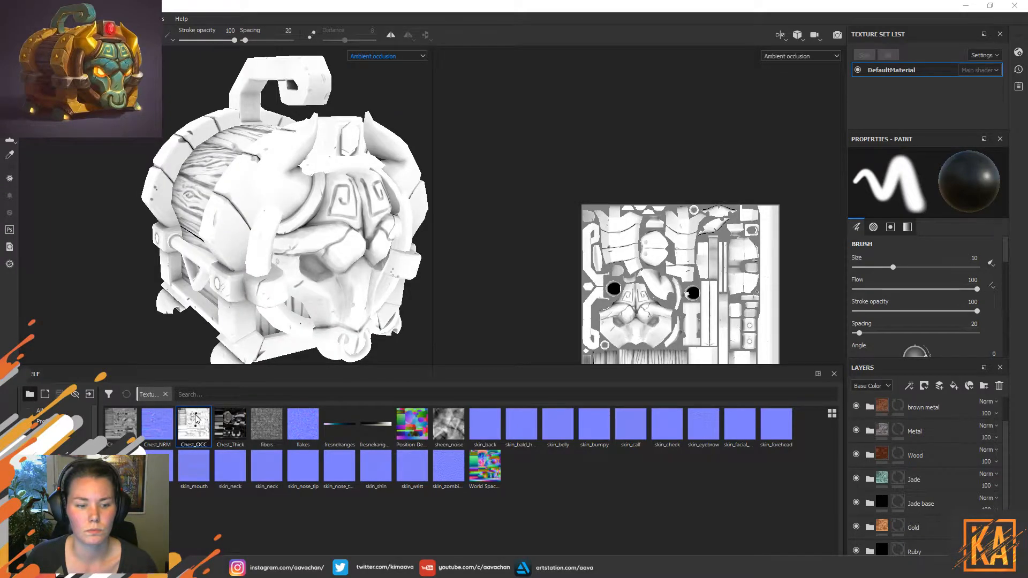
{"action": "right_click", "coordinate": [199, 420]}
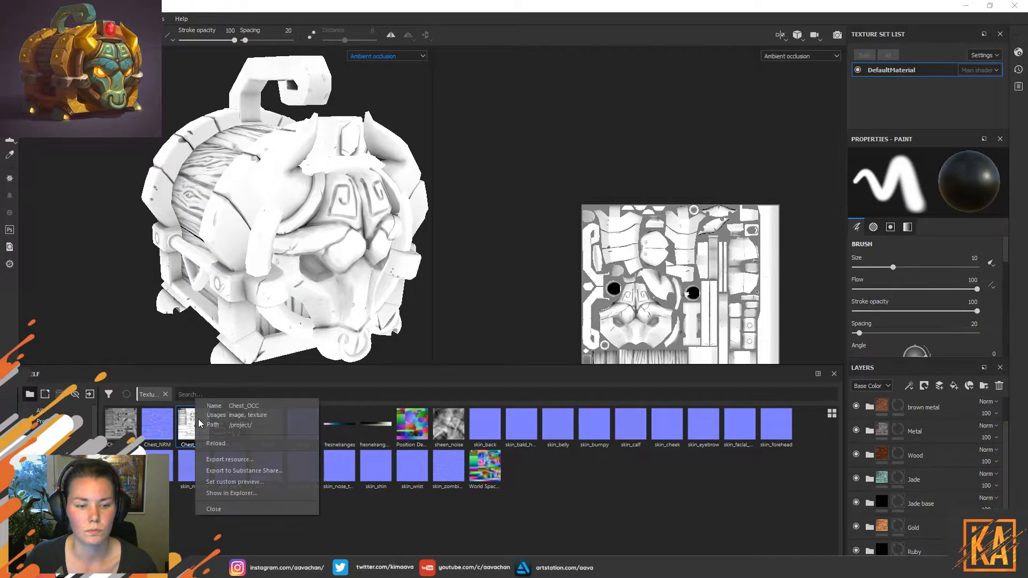
{"action": "left_click", "coordinate": [230, 444]}
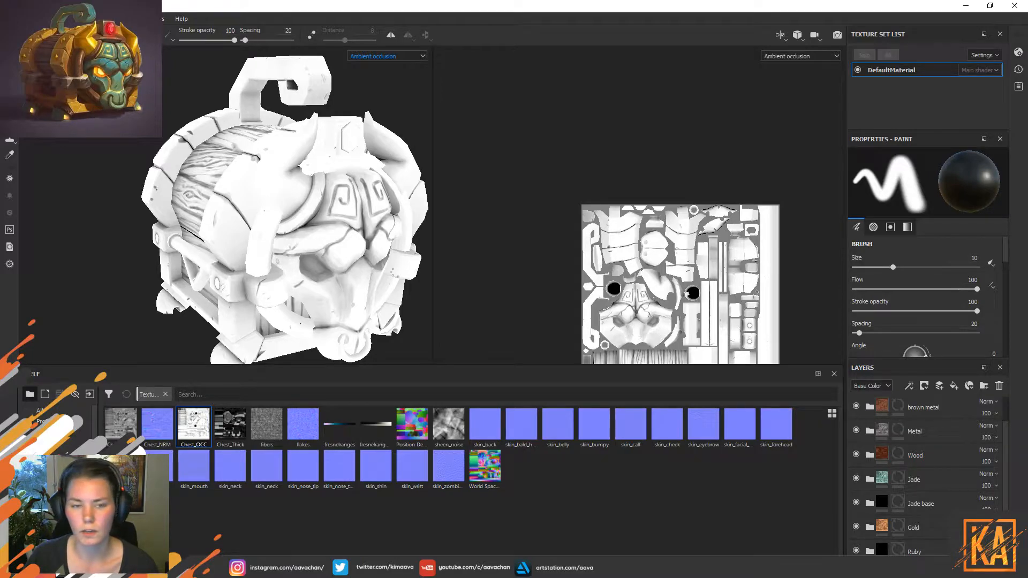
View the chest in Material display, check its Thickness mesh map, and return to the Material display.
{"action": "left_click", "coordinate": [406, 57]}
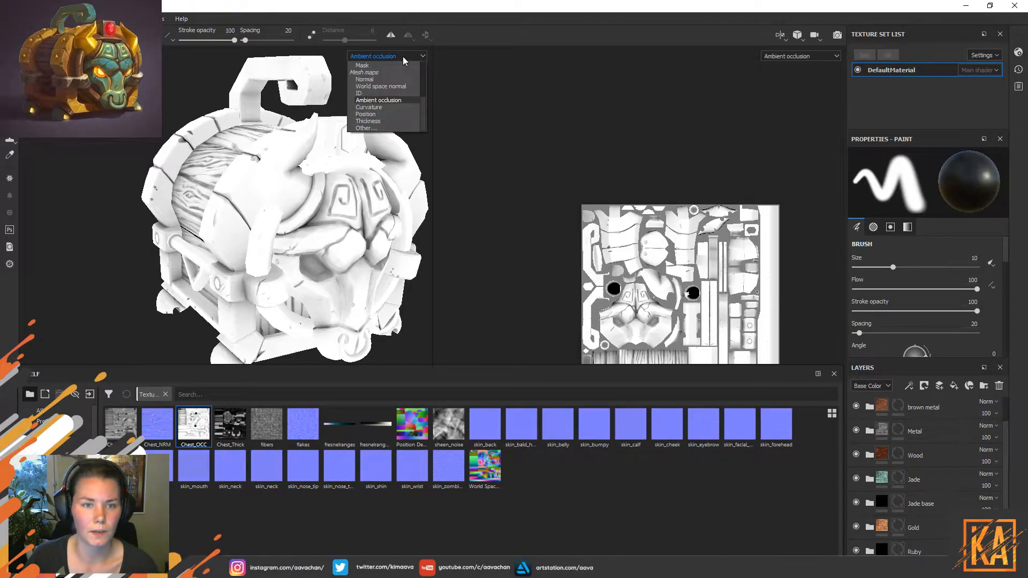
{"action": "left_click", "coordinate": [365, 72]}
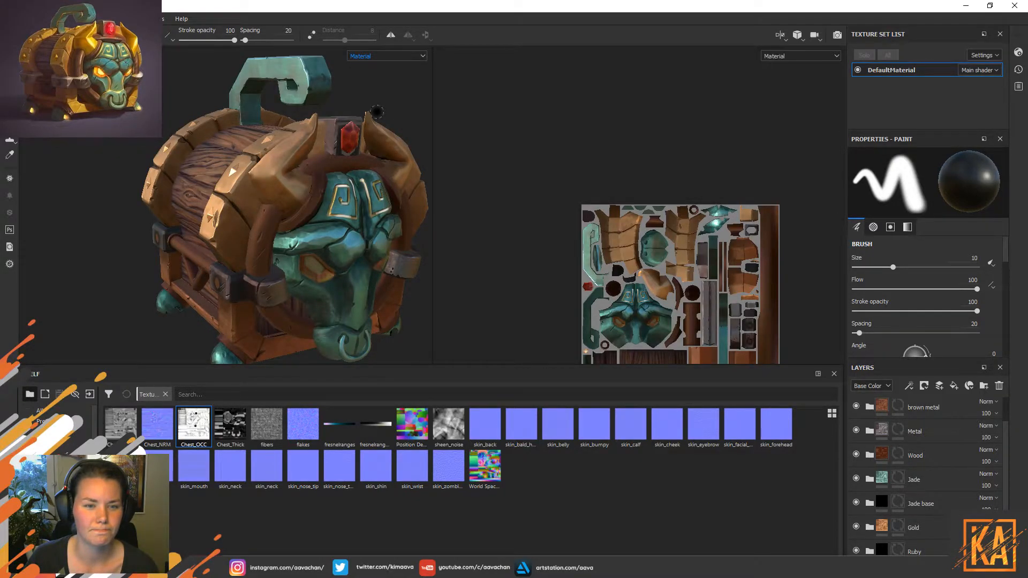
{"action": "left_click", "coordinate": [369, 56]}
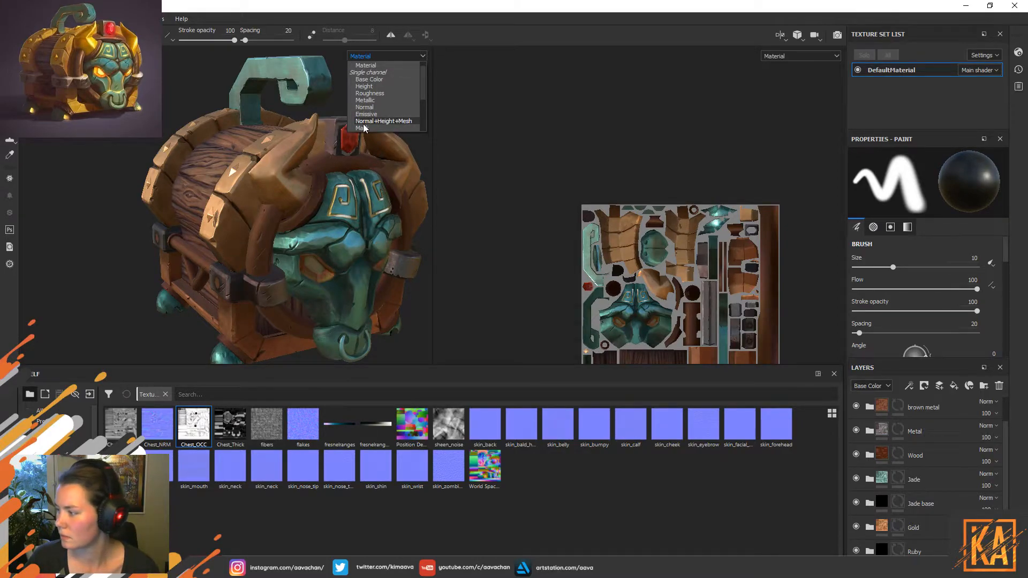
{"action": "scroll", "coordinate": [383, 127], "scroll_direction": "down", "scroll_amount": 4}
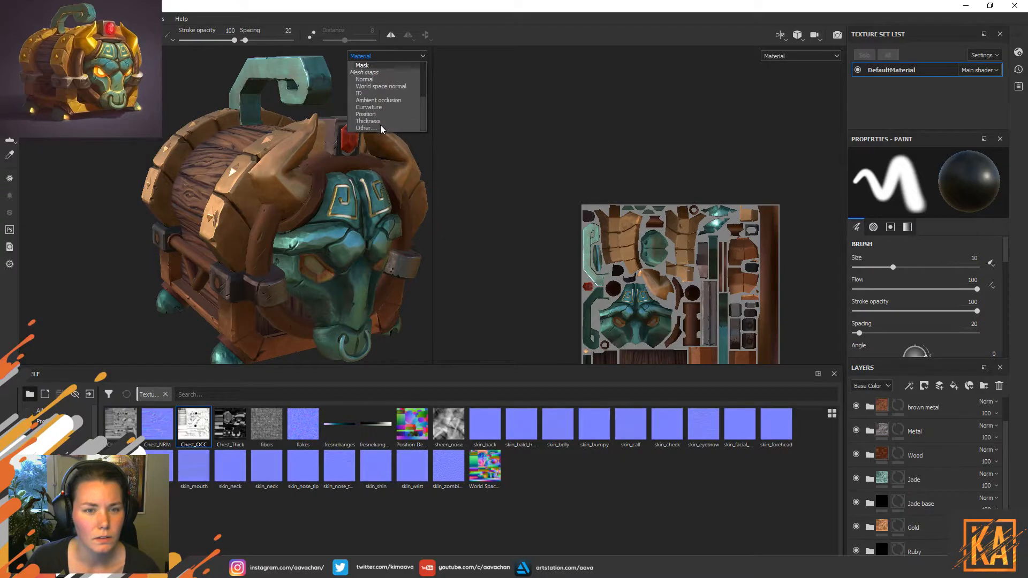
{"action": "left_click", "coordinate": [382, 82]}
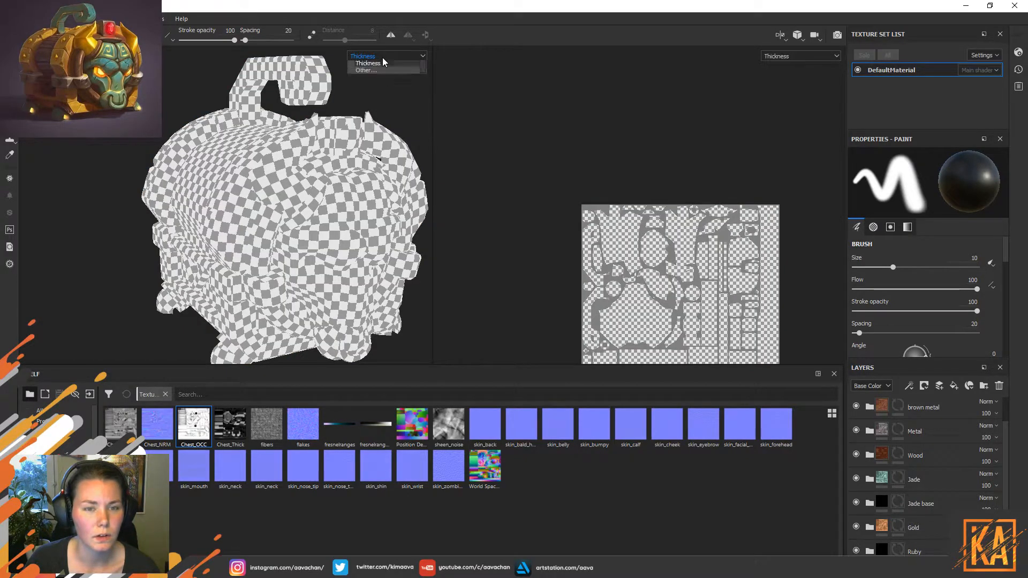
{"action": "left_click", "coordinate": [382, 57]}
{"action": "scroll", "coordinate": [378, 70], "scroll_direction": "up", "scroll_amount": 4}
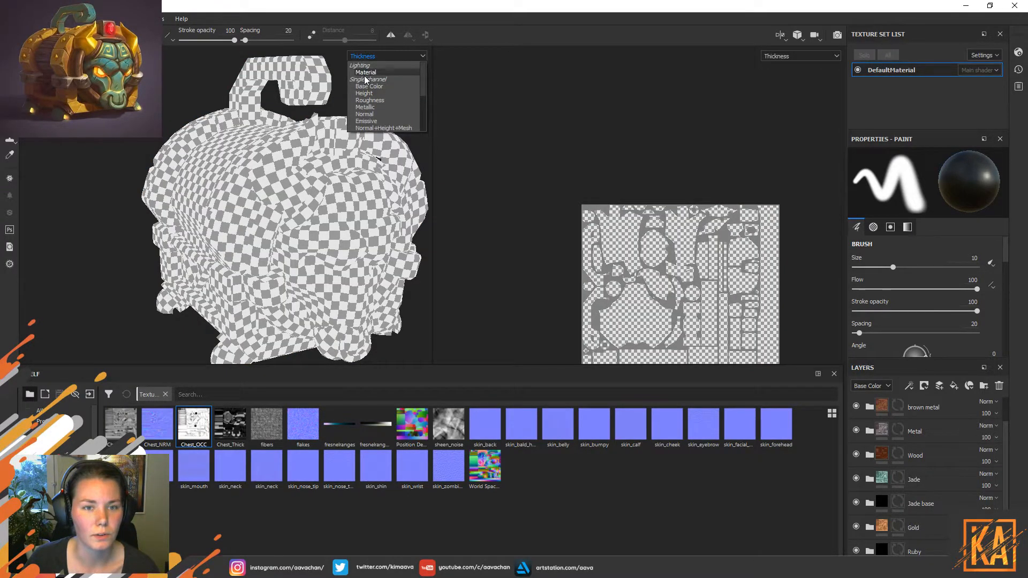
{"action": "left_click", "coordinate": [369, 71]}
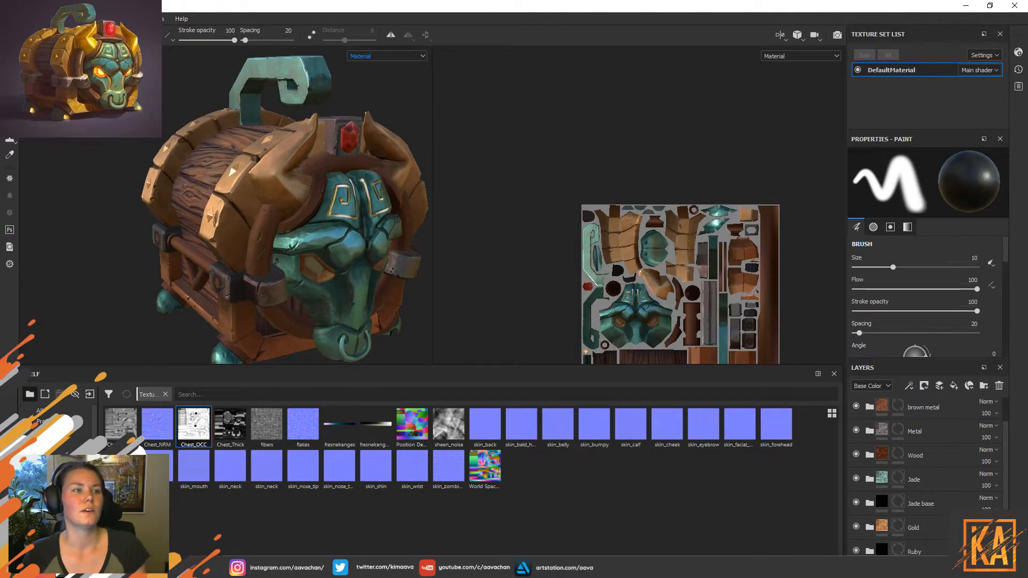
Export the DefaultMaterial texture set as 8-bit PNG files with the PBR MetalRough config at 2048x2048.
{"action": "left_click", "coordinate": [7, 19]}
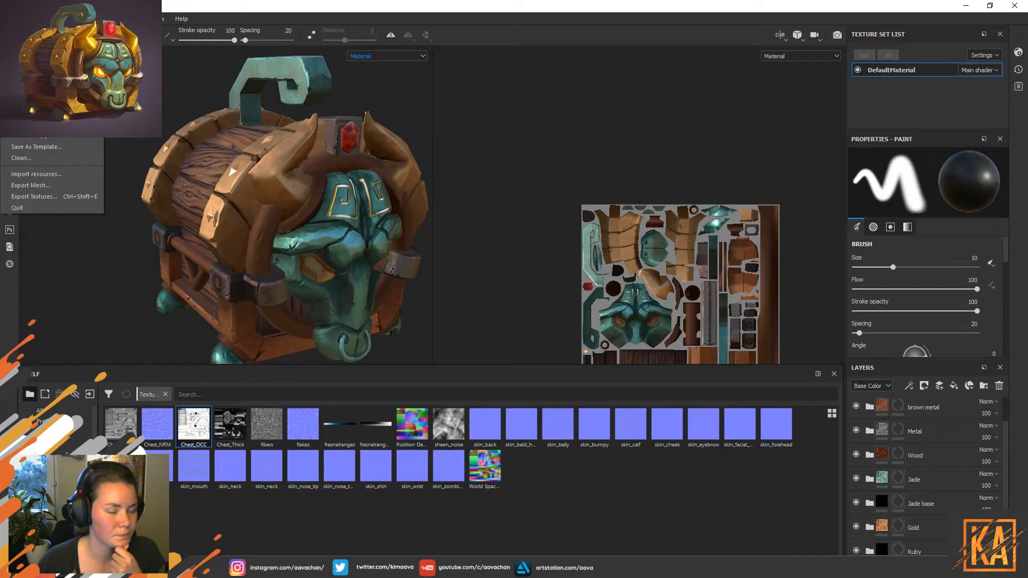
{"action": "left_click", "coordinate": [47, 197]}
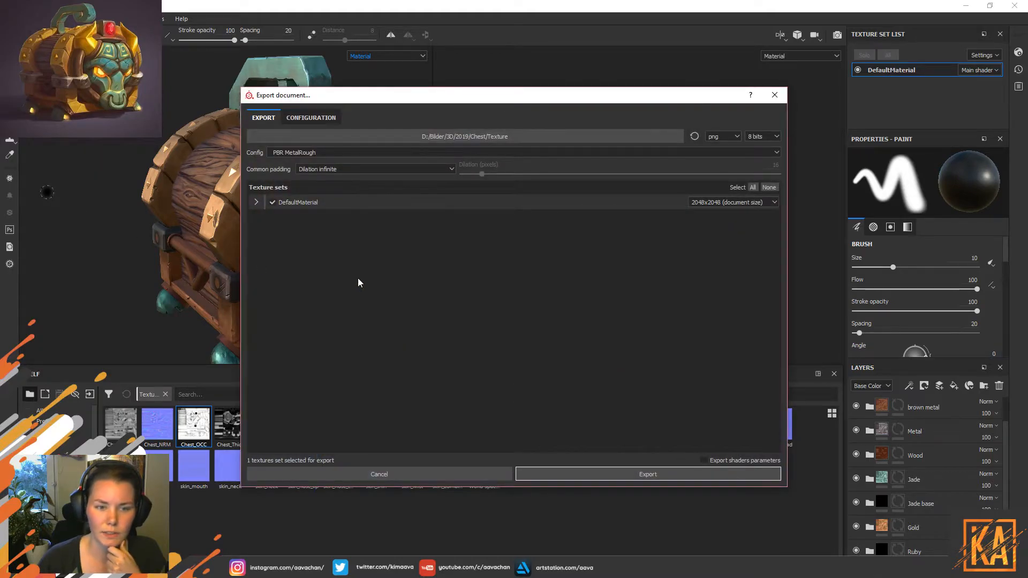
{"action": "left_click", "coordinate": [673, 476]}
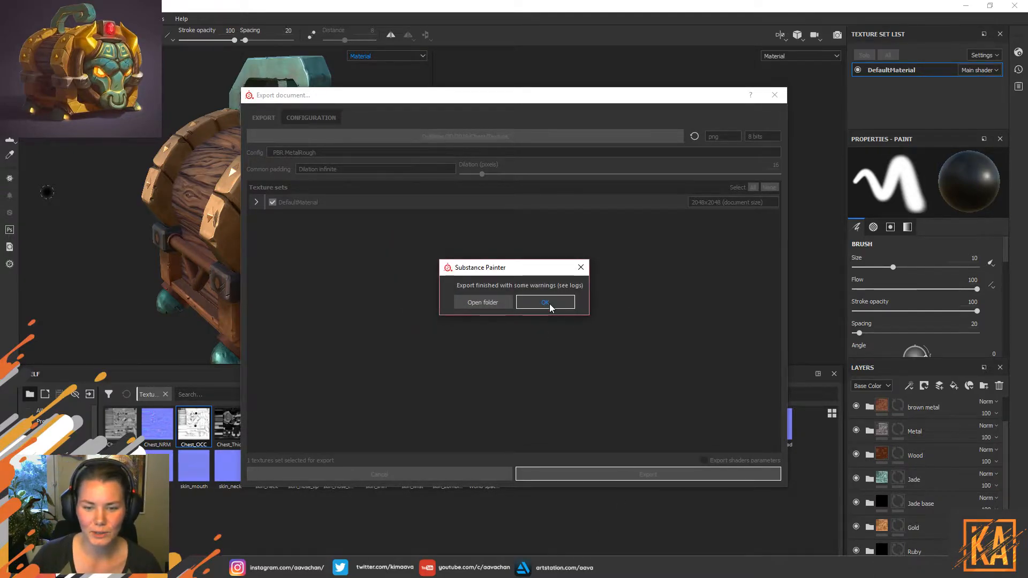
{"action": "left_click", "coordinate": [541, 303]}
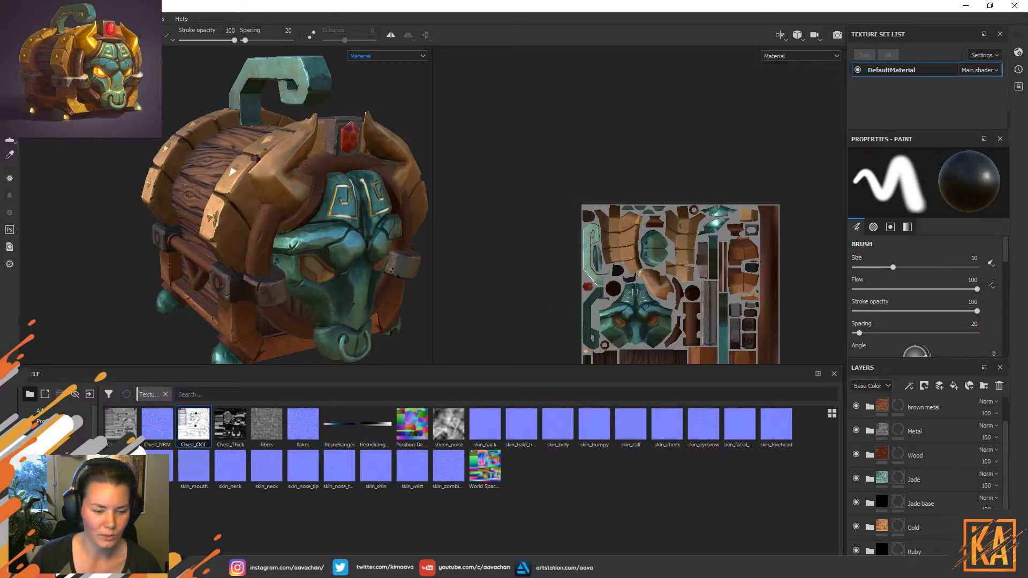
Check the rendered chest in Marmoset Toolbag and return to Substance Painter.
{"action": "left_click", "coordinate": [965, 5]}
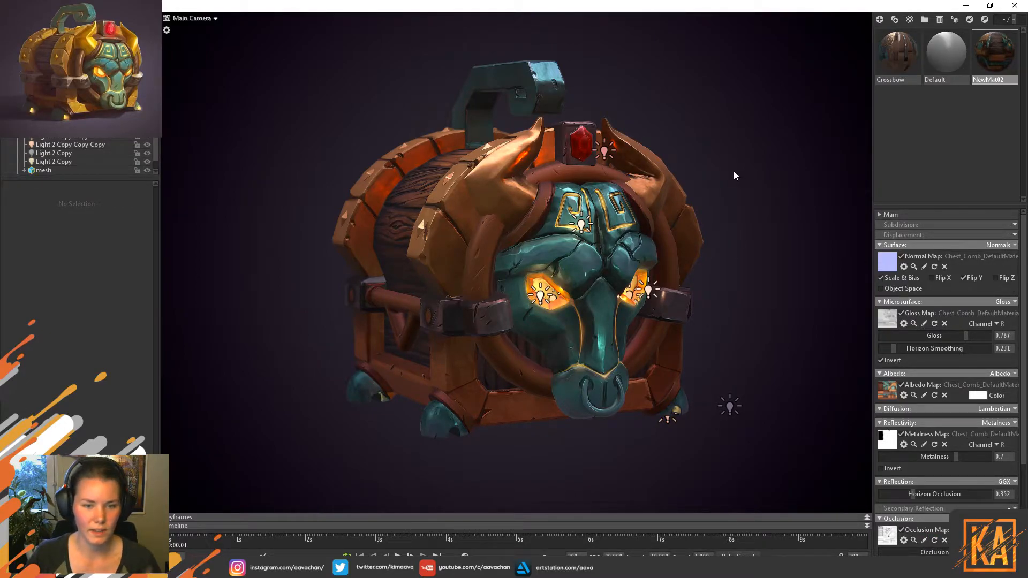
{"action": "key", "text": "alt+Tab"}
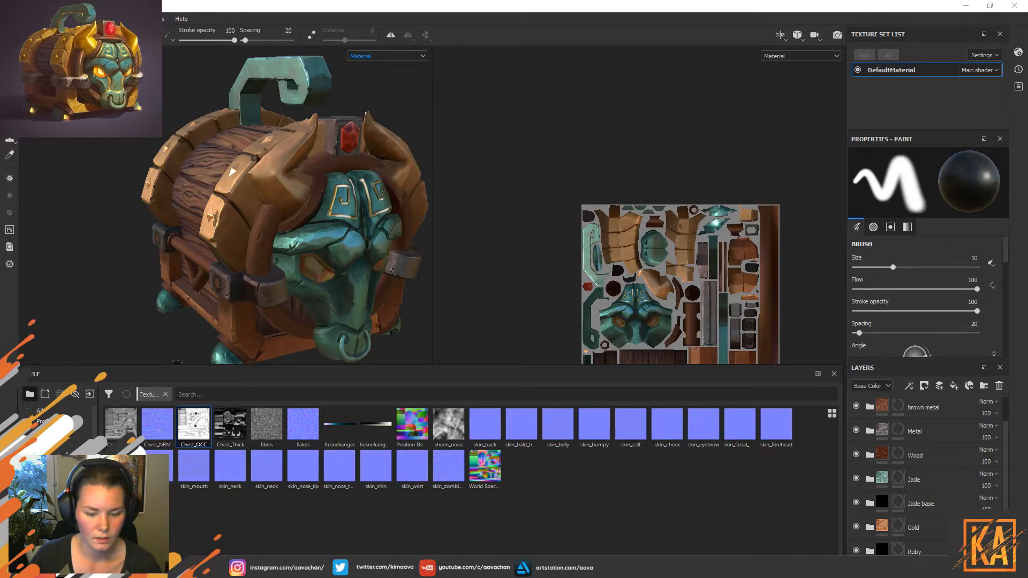
List the smart materials in the shelf and examine the chest's wooden lid and side in the 3D view.
{"action": "left_click", "coordinate": [56, 550]}
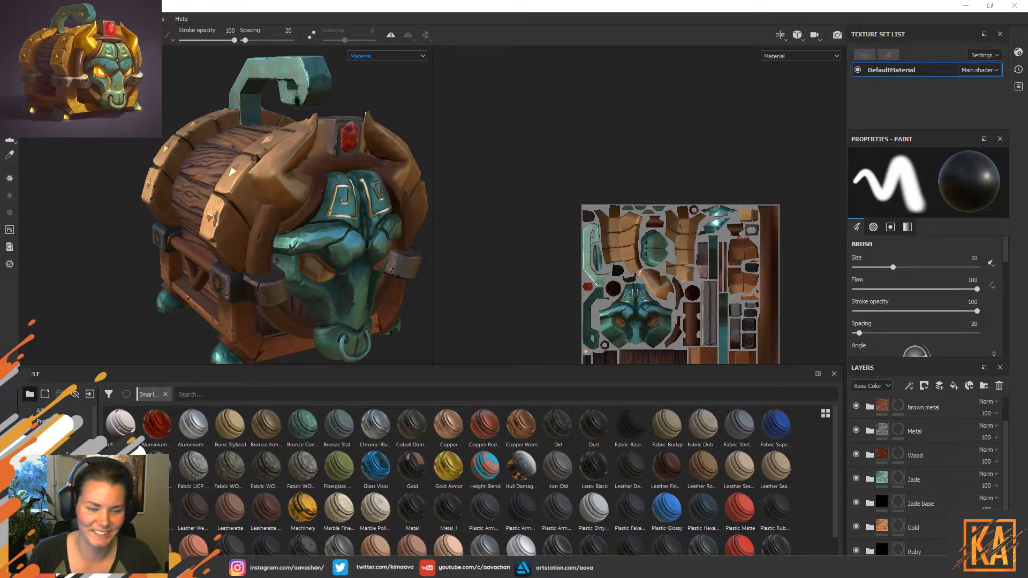
{"action": "mouse_move", "coordinate": [374, 103]}
{"action": "left_mouse_down", "text": "alt"}
{"action": "mouse_move", "coordinate": [366, 95]}
{"action": "mouse_move", "coordinate": [372, 107]}
{"action": "left_mouse_up", "text": "alt"}
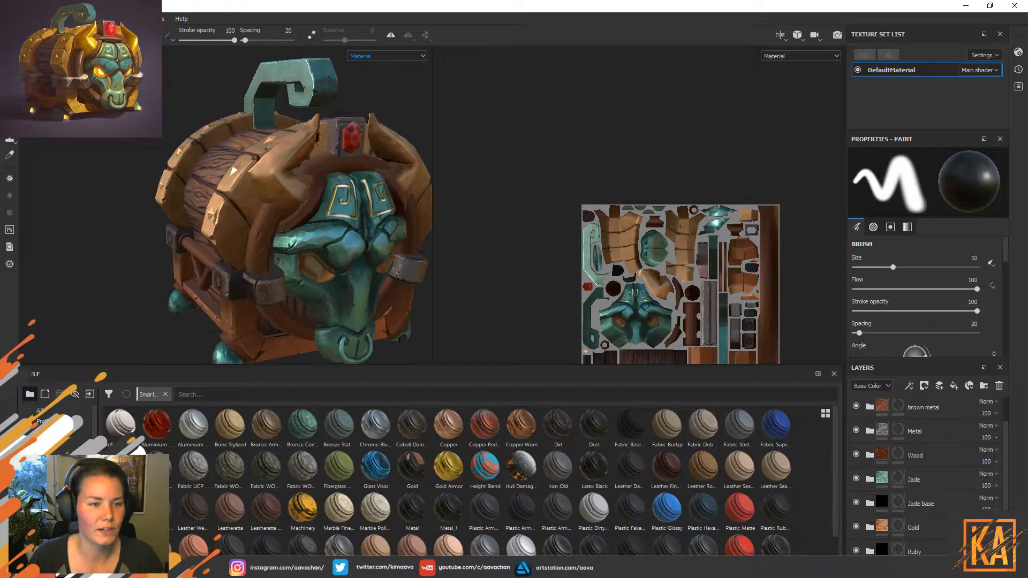
{"action": "middle_click_drag", "start_coordinate": [247, 189], "coordinate": [206, 172], "text": "alt"}
{"action": "left_click_drag", "start_coordinate": [207, 172], "coordinate": [280, 229], "text": "alt"}
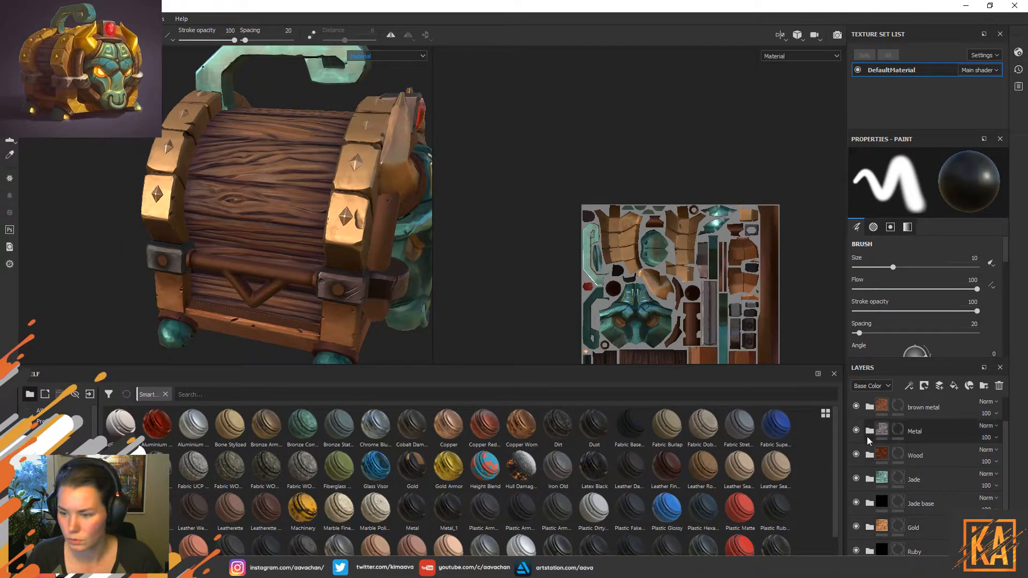
{"action": "mouse_move", "coordinate": [337, 203]}
{"action": "left_mouse_down", "text": "alt"}
{"action": "mouse_move", "coordinate": [320, 201]}
{"action": "mouse_move", "coordinate": [336, 206]}
{"action": "left_mouse_up", "text": "alt"}
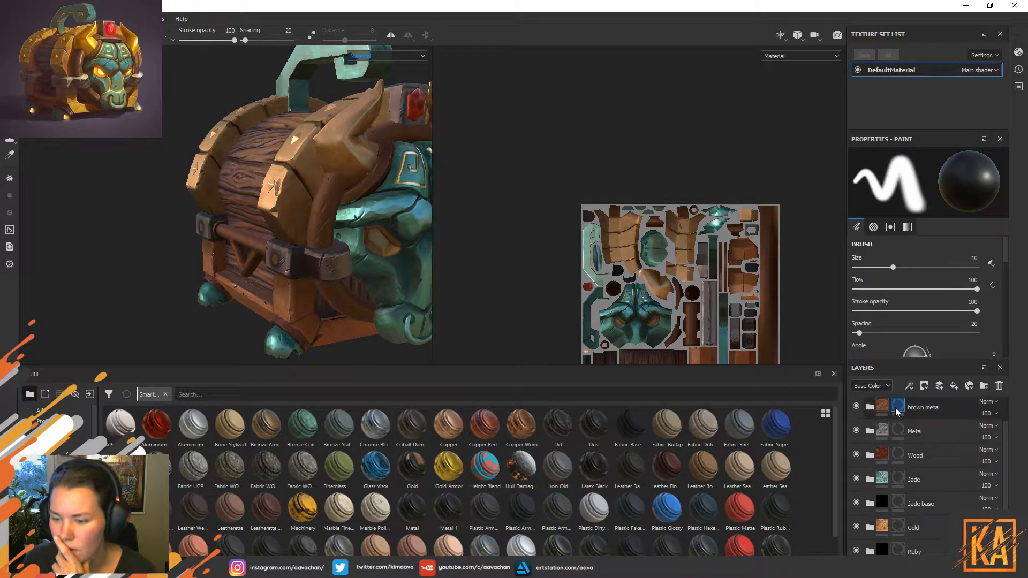
Add a fill layer above the Glowy folder and disable its metal, nrm, height and emiss channels.
{"action": "left_click", "coordinate": [933, 406]}
{"action": "scroll", "coordinate": [938, 410], "scroll_direction": "up", "scroll_amount": 1}
{"action": "left_click", "coordinate": [936, 407]}
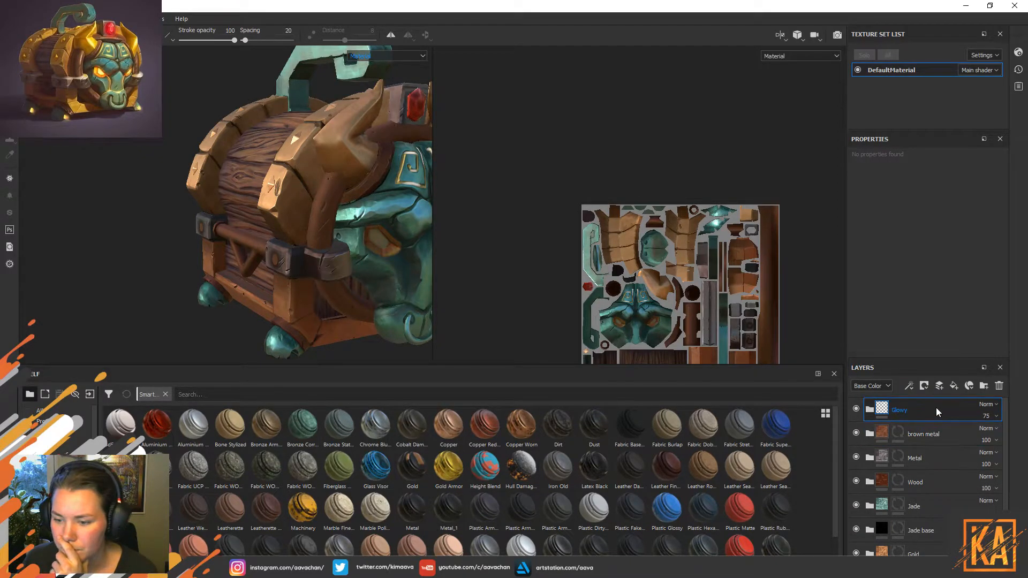
{"action": "left_click", "coordinate": [954, 387]}
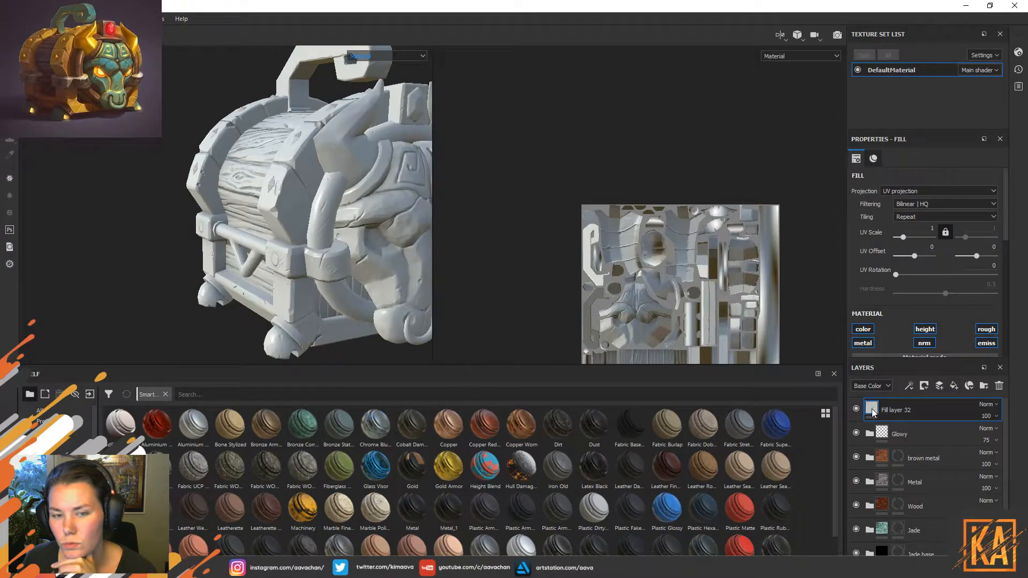
{"action": "left_click", "coordinate": [862, 346]}
{"action": "left_click", "coordinate": [925, 343]}
{"action": "left_click", "coordinate": [924, 332]}
{"action": "left_click", "coordinate": [980, 344]}
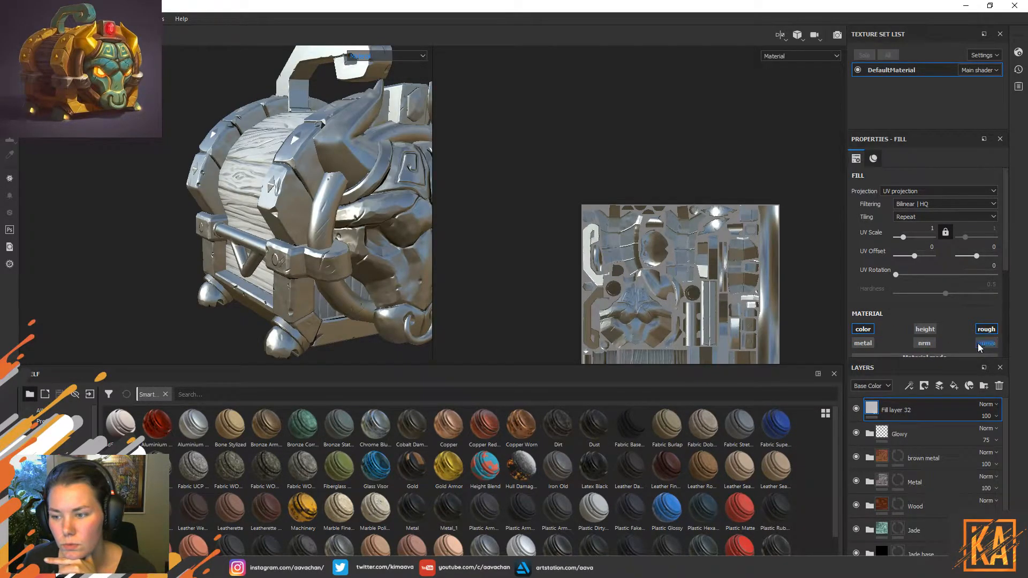
Set the new fill layer's roughness to about 0.9 and its base color to dark brown (R 0.059, G 0.037, B 0.012).
{"action": "scroll", "coordinate": [904, 313], "scroll_direction": "down", "scroll_amount": 3}
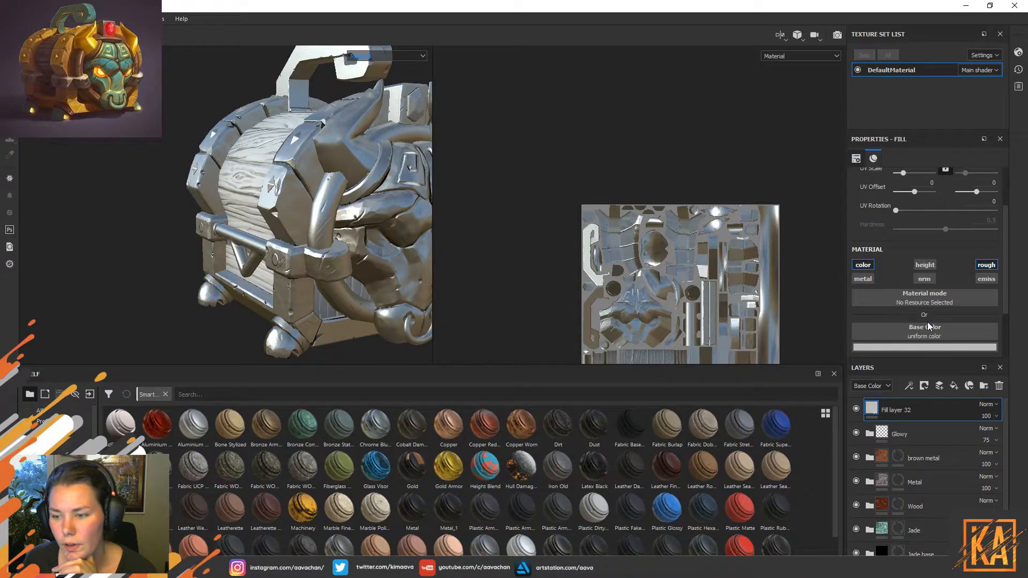
{"action": "left_click_drag", "start_coordinate": [892, 331], "coordinate": [969, 345]}
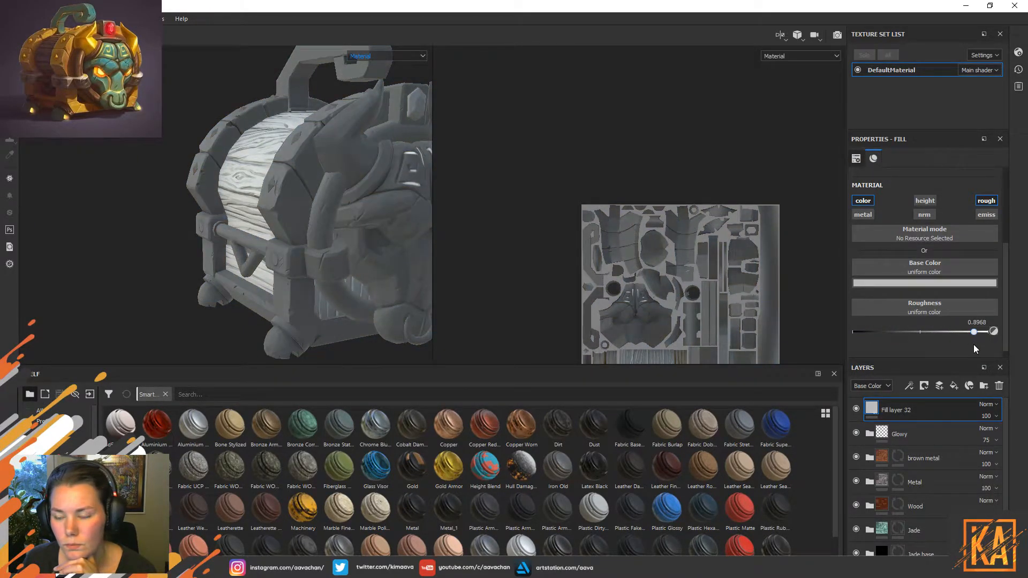
{"action": "left_click", "coordinate": [924, 282]}
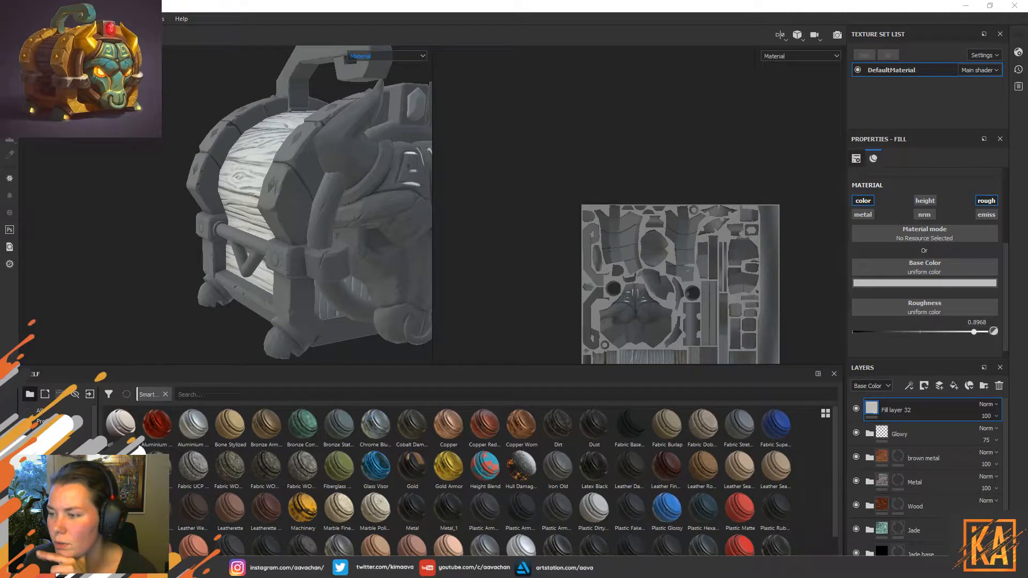
{"action": "left_click", "coordinate": [925, 282]}
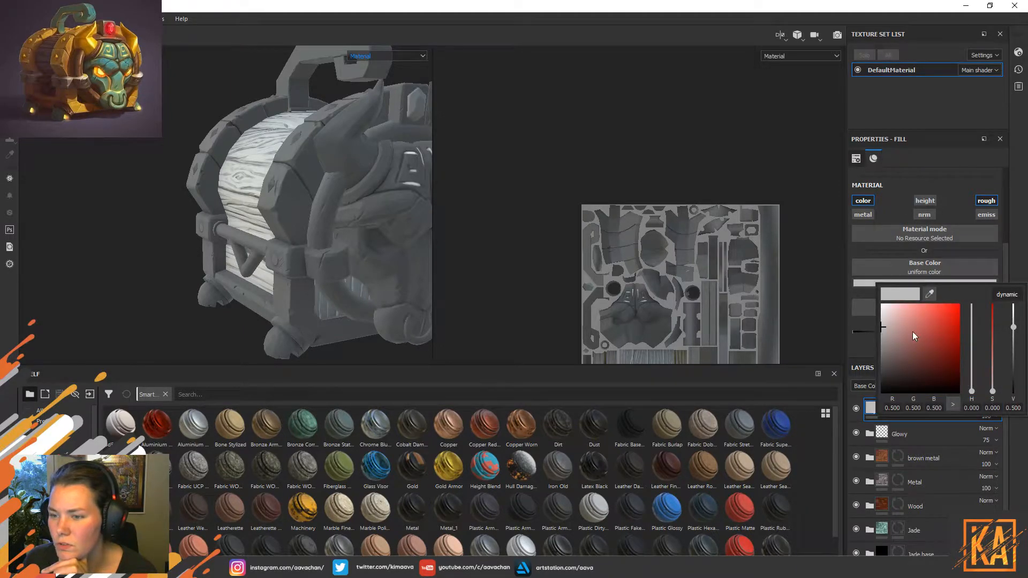
{"action": "left_click", "coordinate": [1008, 294]}
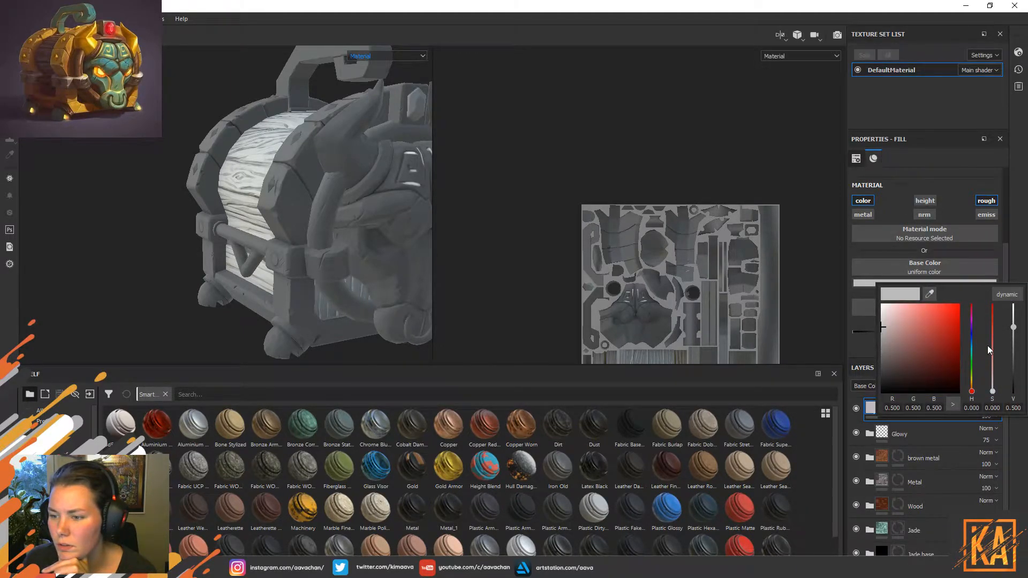
{"action": "left_click", "coordinate": [971, 385]}
{"action": "left_click", "coordinate": [991, 307]}
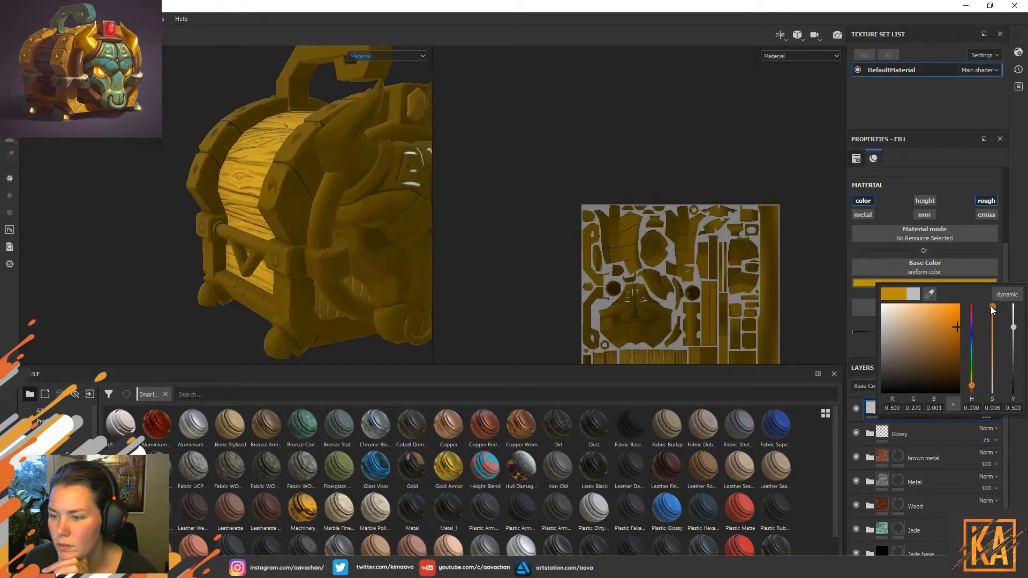
{"action": "left_click", "coordinate": [906, 369]}
{"action": "left_click_drag", "start_coordinate": [907, 370], "coordinate": [921, 370]}
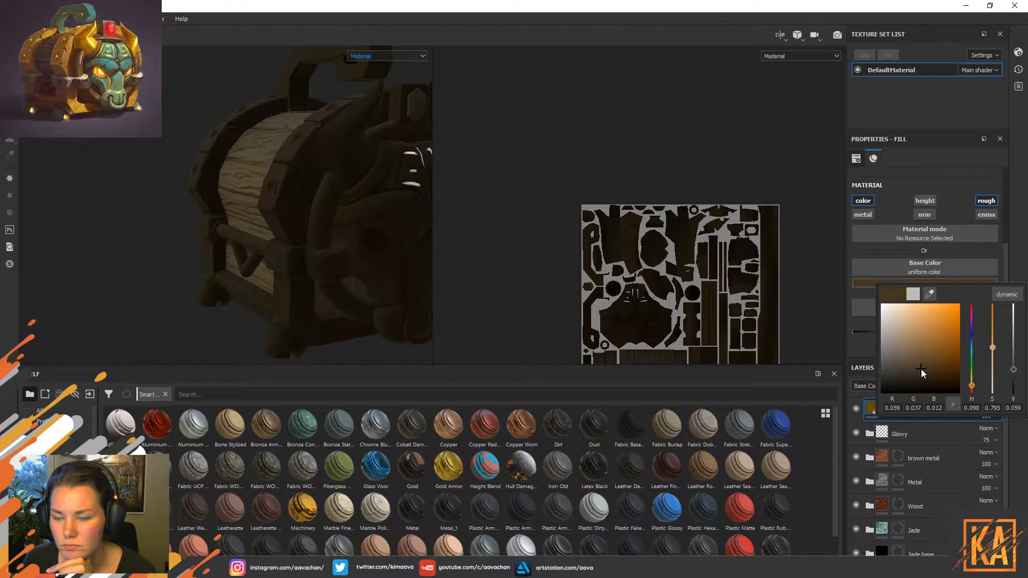
{"action": "left_click", "coordinate": [1015, 248]}
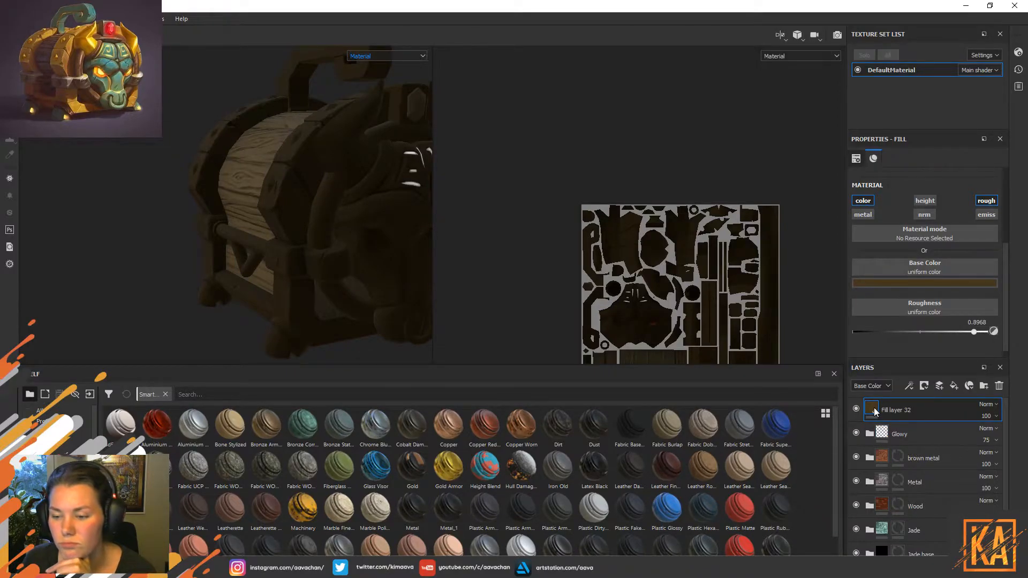
Add a black mask to the dark brown fill layer.
{"action": "right_click", "coordinate": [873, 407]}
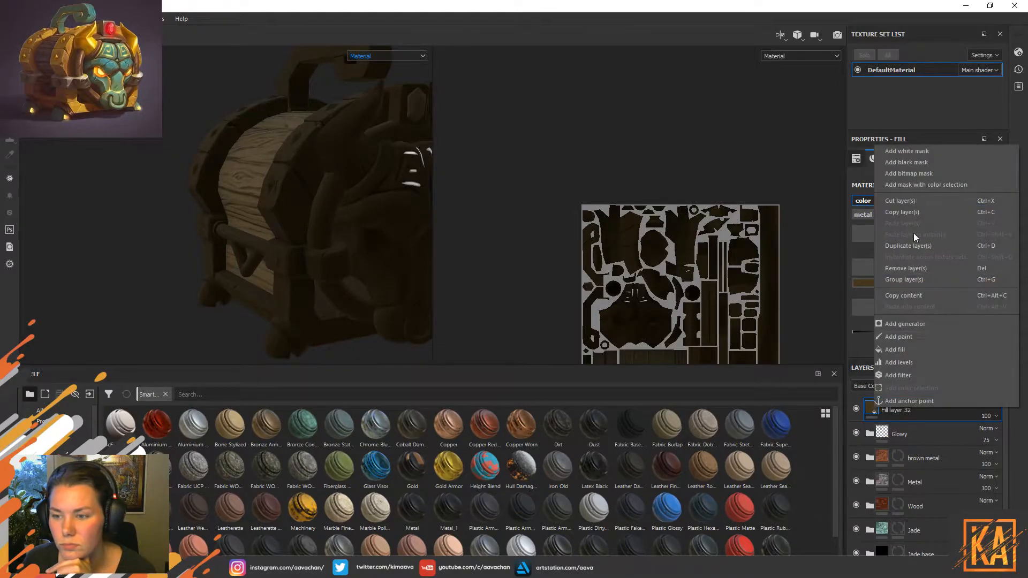
{"action": "left_click", "coordinate": [916, 163]}
Try adding a fill to the black mask that uses the Chest_OCC map as its grayscale.
{"action": "right_click", "coordinate": [887, 407]}
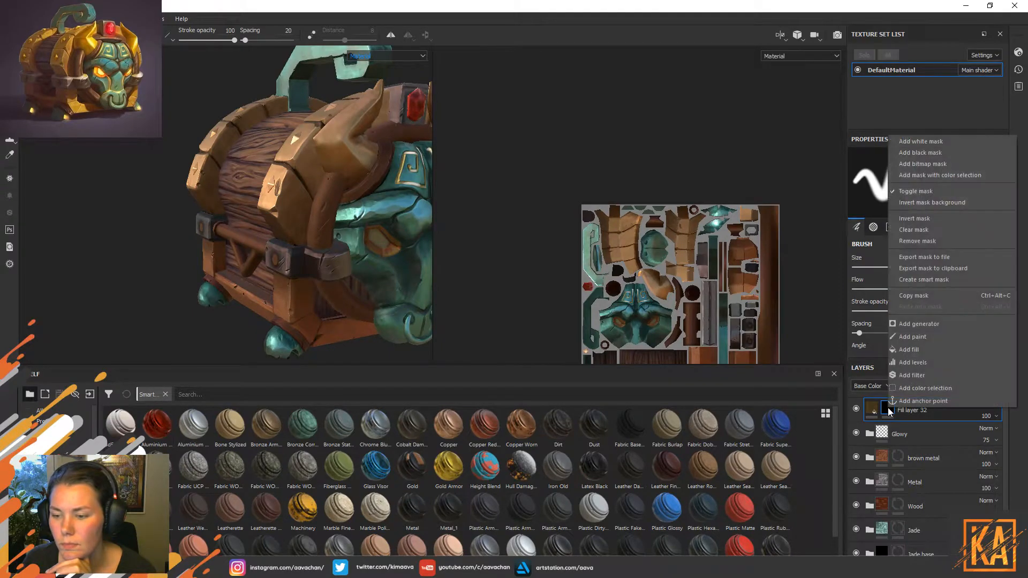
{"action": "left_click", "coordinate": [928, 349]}
{"action": "left_click", "coordinate": [929, 294]}
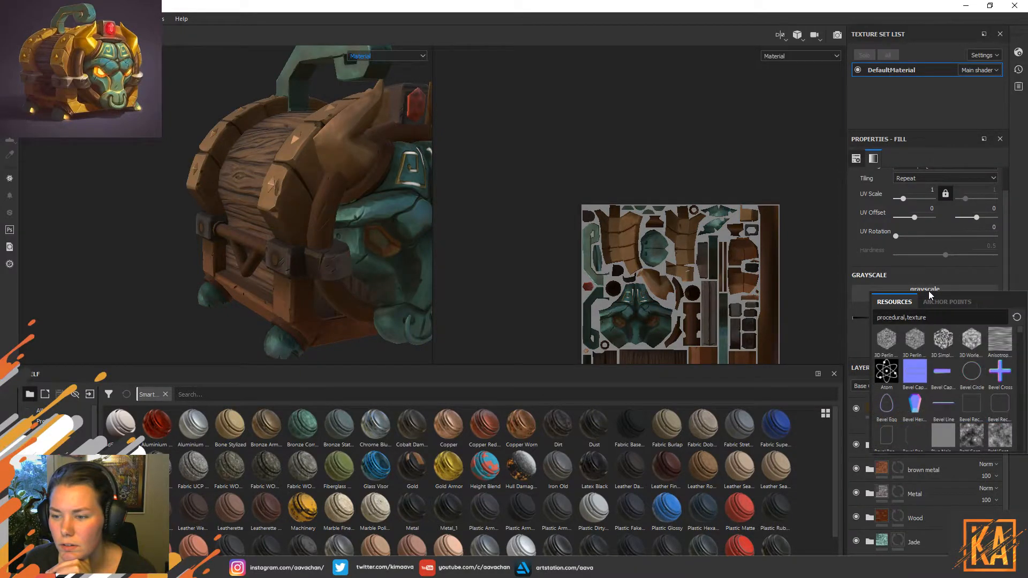
{"action": "left_click_drag", "start_coordinate": [938, 319], "coordinate": [857, 324]}
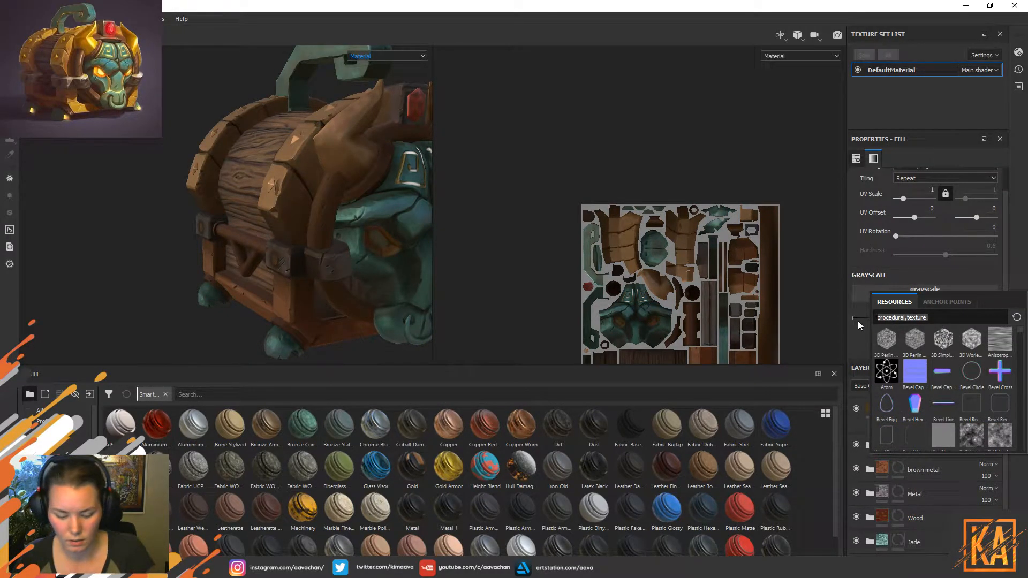
{"action": "type", "text": "ao"}
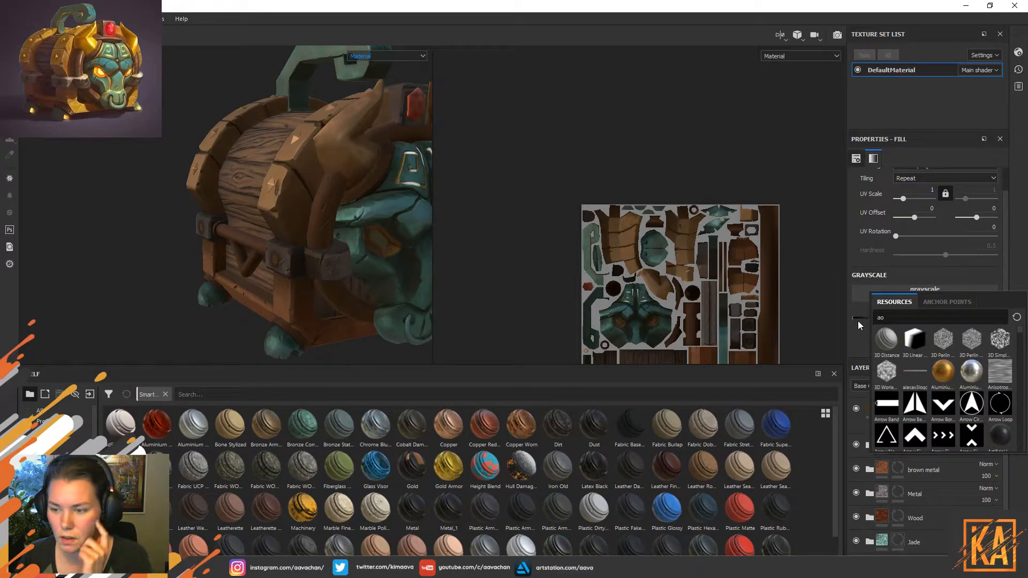
{"action": "key", "text": "BackSpace"}
{"action": "type", "text": "occ"}
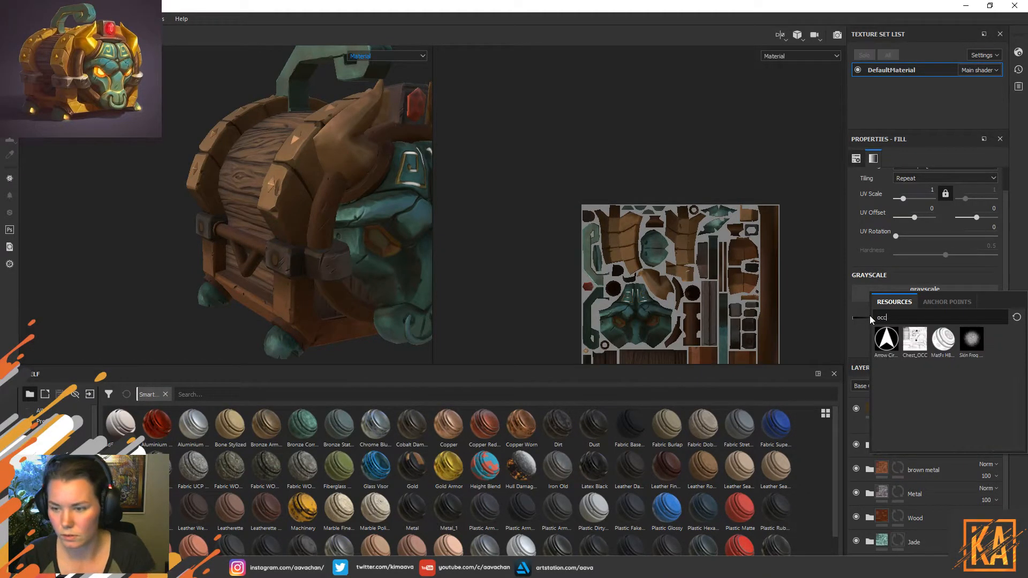
{"action": "left_click", "coordinate": [904, 343]}
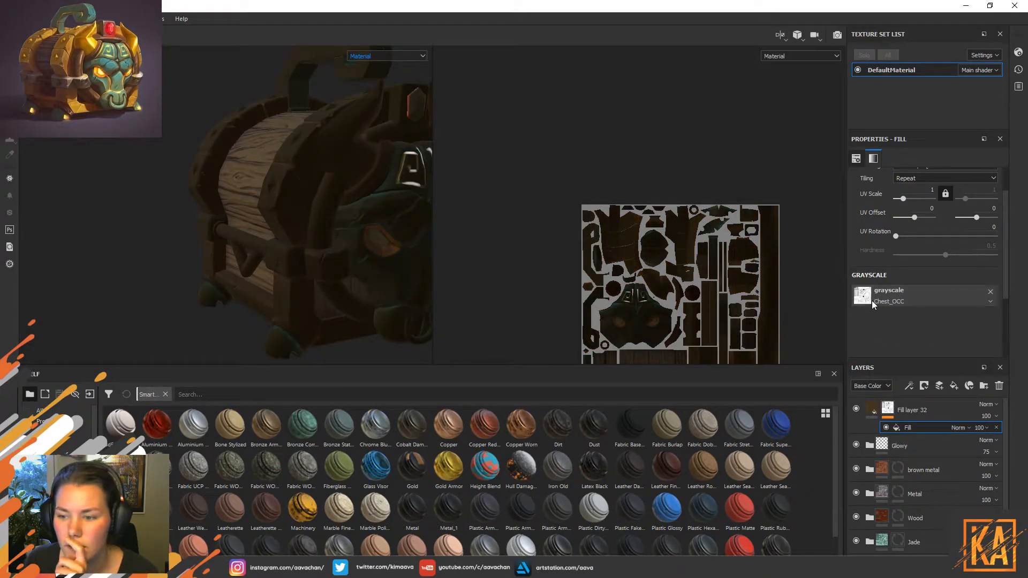
Toggle the mask's occlusion fill off and on to compare its effect, and remove that fill from the mask.
{"action": "left_click", "coordinate": [886, 427]}
{"action": "left_click", "coordinate": [886, 428]}
{"action": "left_click", "coordinate": [886, 427]}
{"action": "left_click", "coordinate": [886, 428]}
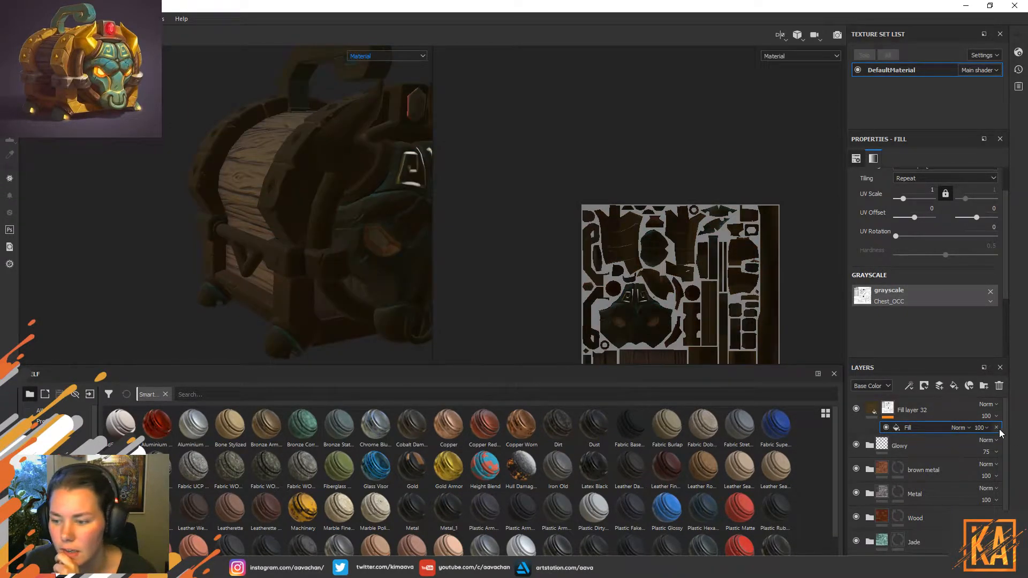
{"action": "left_click", "coordinate": [997, 428]}
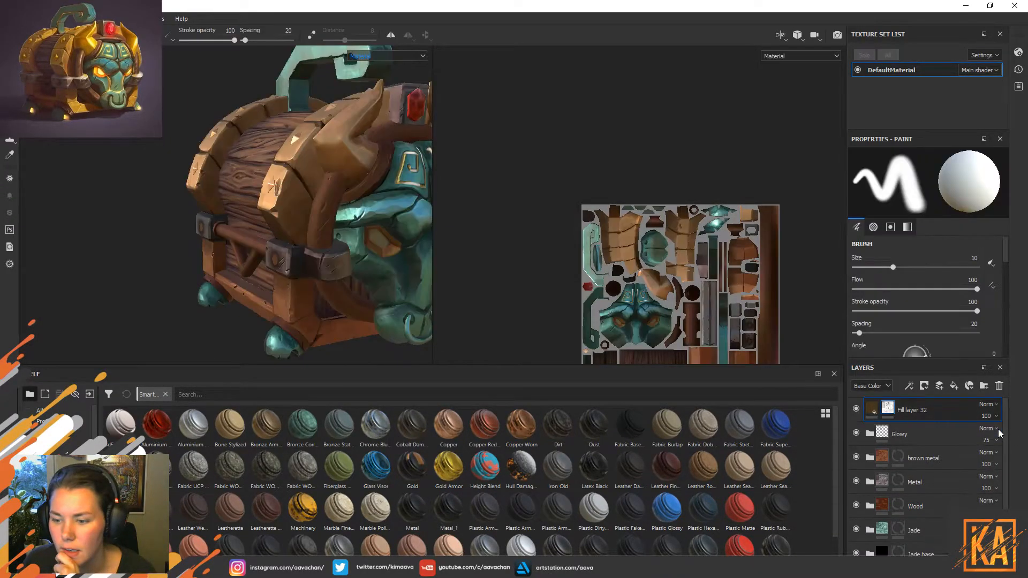
{"action": "right_click", "coordinate": [888, 410]}
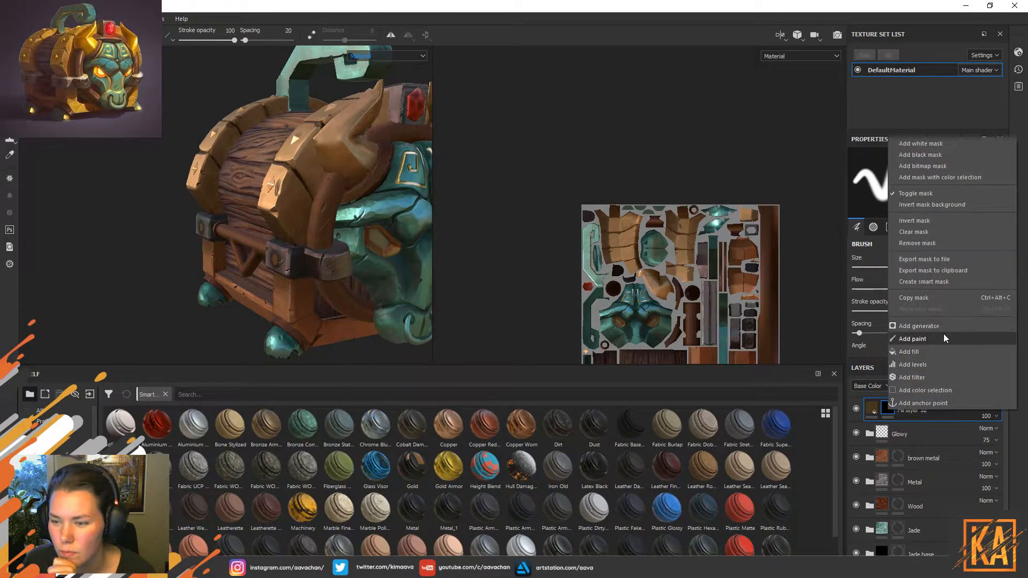
{"action": "left_click", "coordinate": [923, 378]}
{"action": "left_click", "coordinate": [938, 183]}
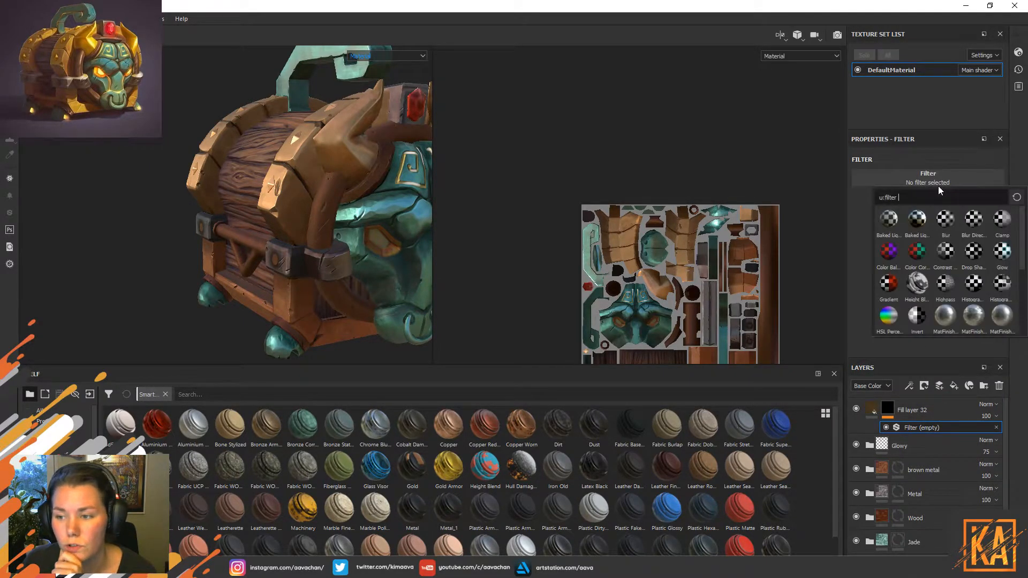
{"action": "scroll", "coordinate": [979, 286], "scroll_direction": "down", "scroll_amount": 5}
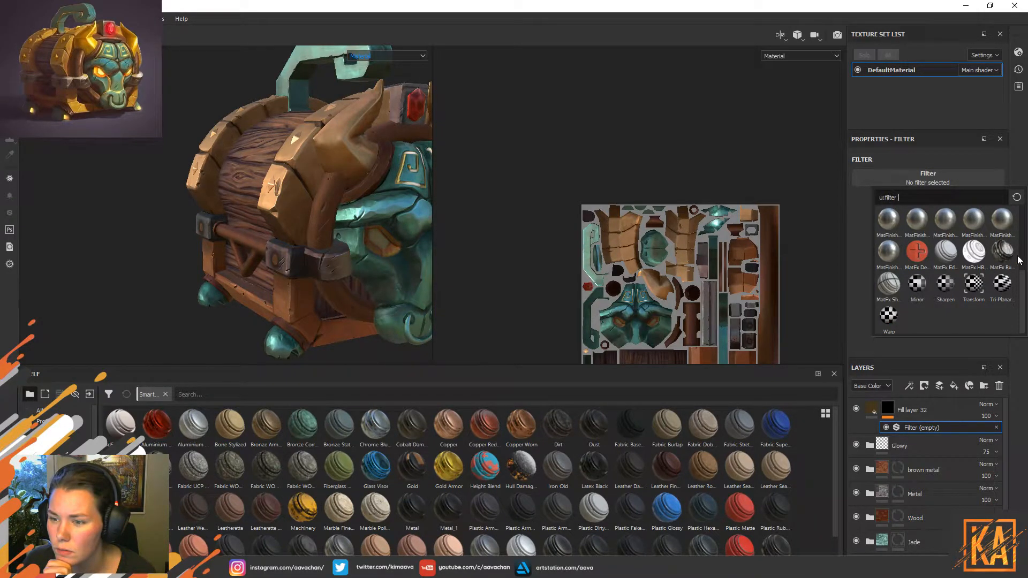
{"action": "scroll", "coordinate": [1012, 262], "scroll_direction": "up", "scroll_amount": 5}
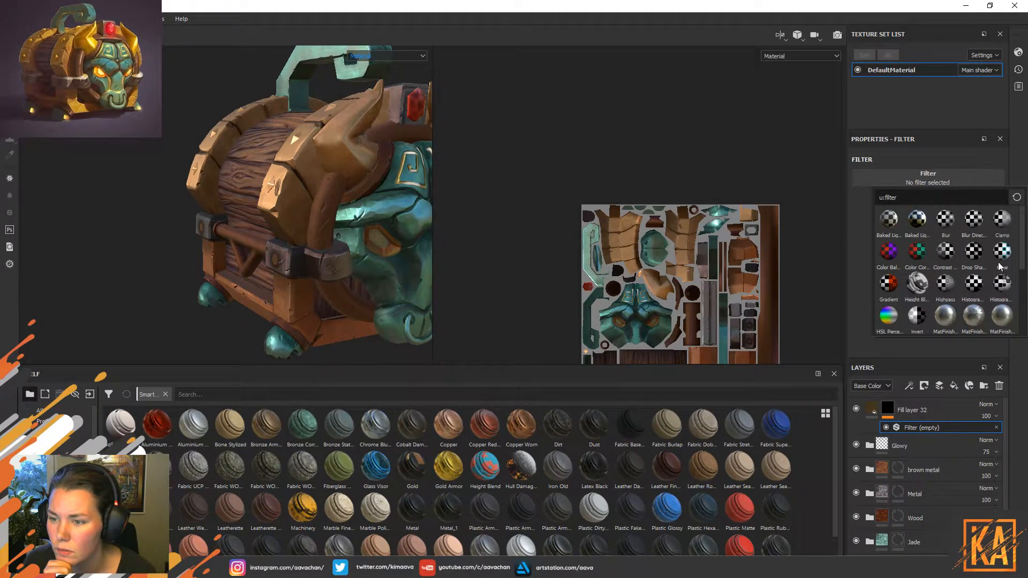
{"action": "mouse_move", "coordinate": [916, 223]}
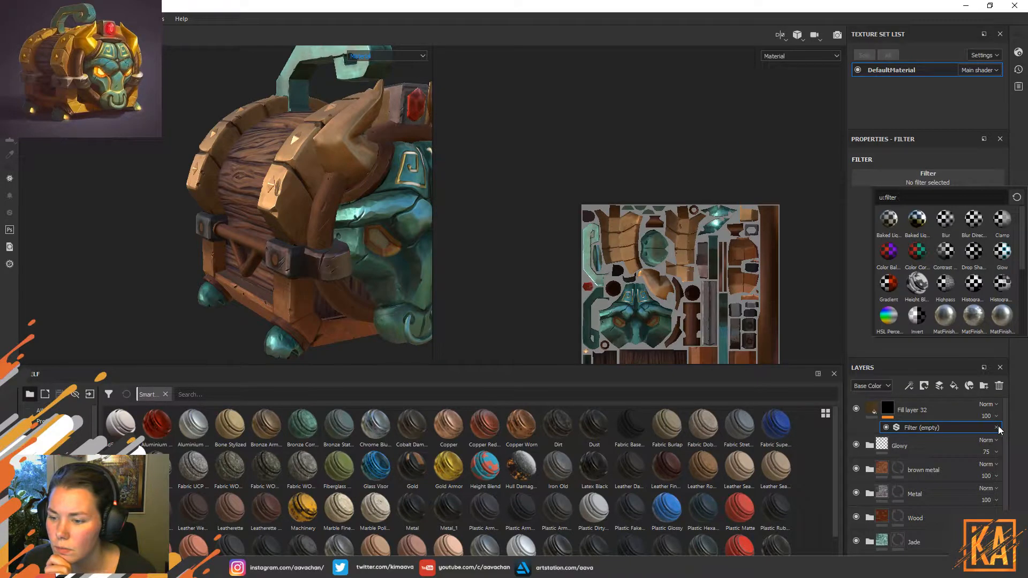
{"action": "key", "text": "ctrl+z"}
Try a Mask Builder - Legacy generator on the dark brown fill layer's mask.
{"action": "right_click", "coordinate": [887, 410]}
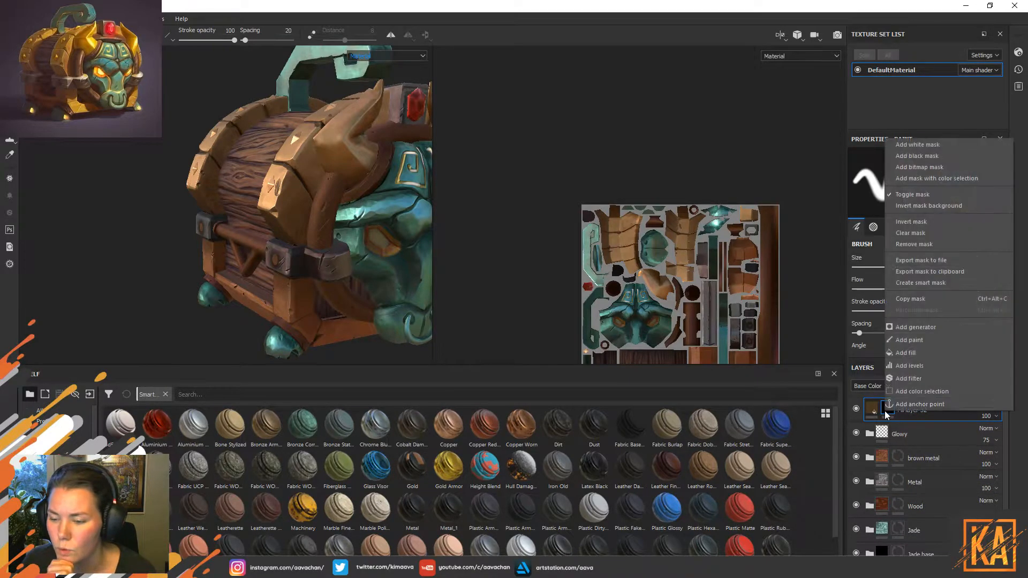
{"action": "left_click", "coordinate": [922, 326]}
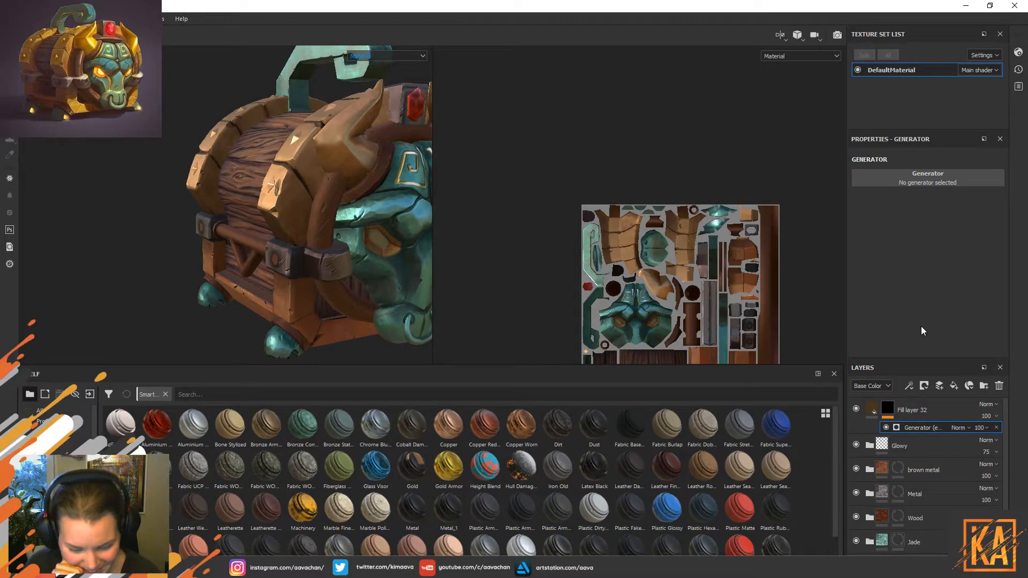
{"action": "left_click", "coordinate": [934, 178]}
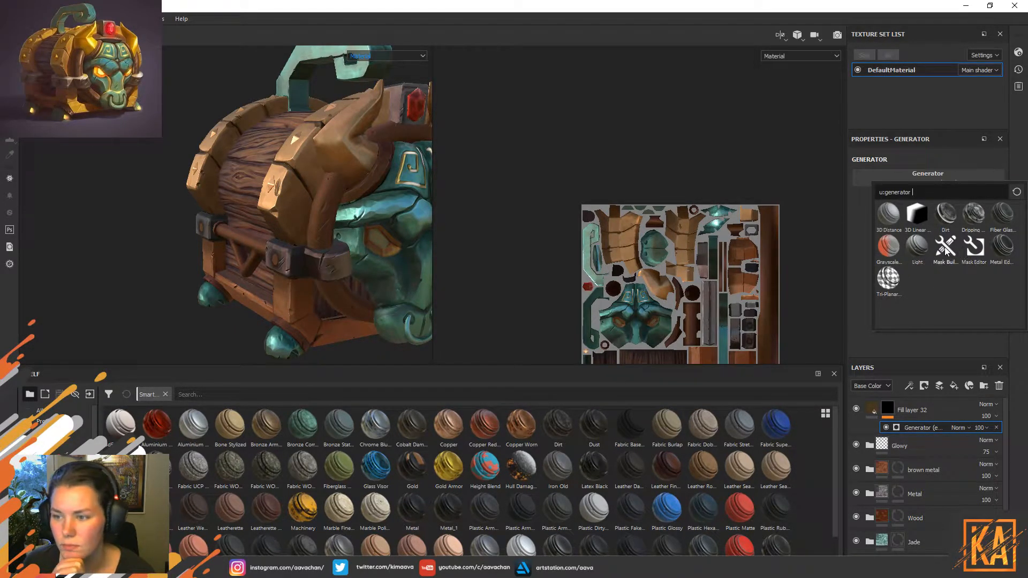
{"action": "mouse_move", "coordinate": [940, 251]}
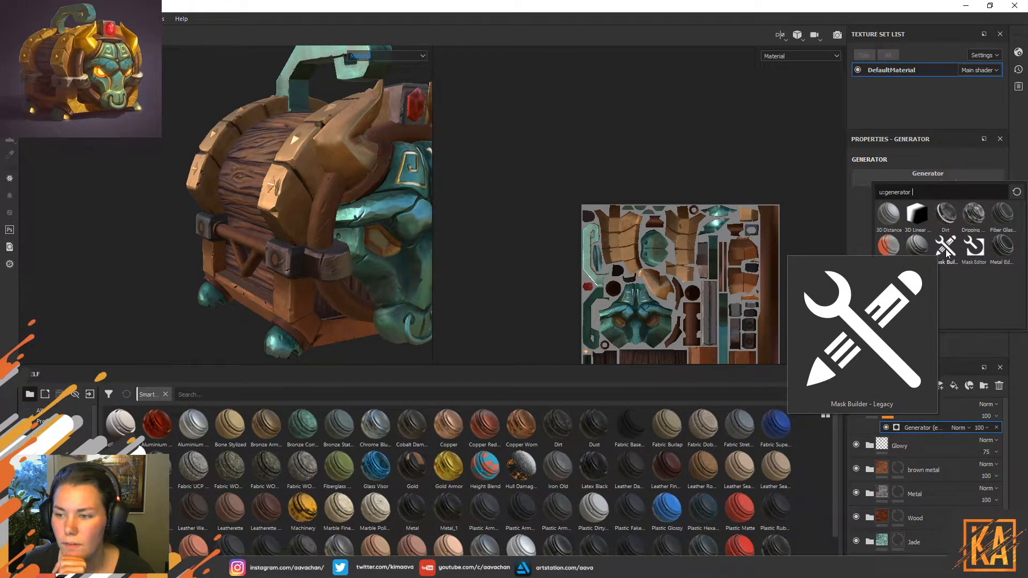
{"action": "left_click", "coordinate": [946, 251]}
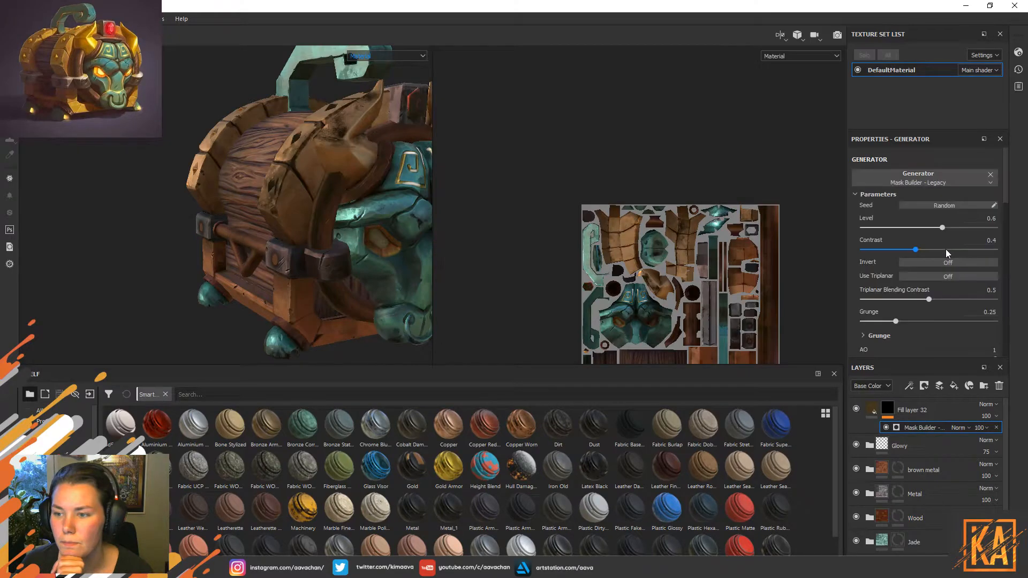
Try replacing the mask's generator with Mask Editor and turning its Global Invert on.
{"action": "left_click", "coordinate": [957, 182]}
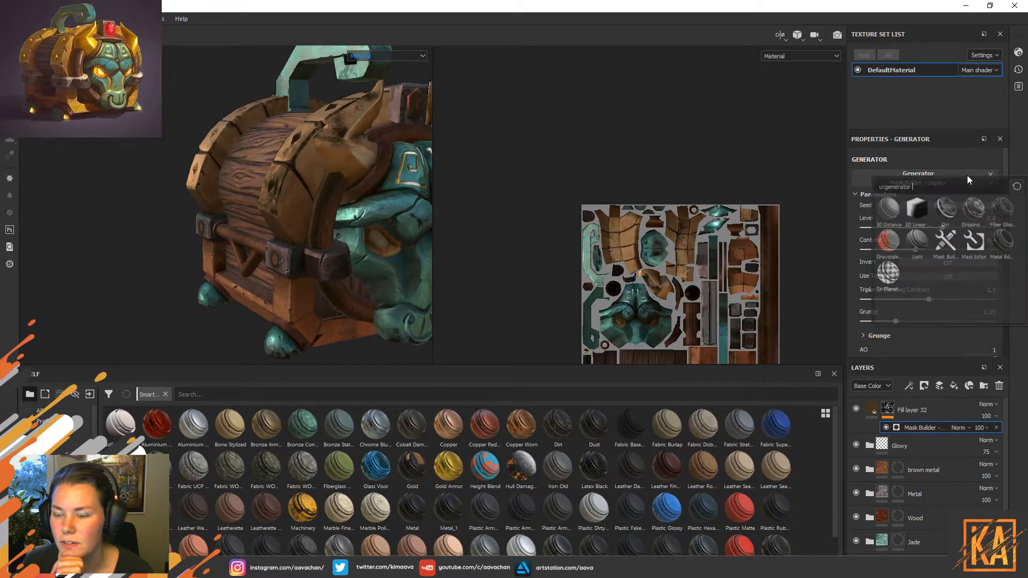
{"action": "left_click", "coordinate": [982, 243]}
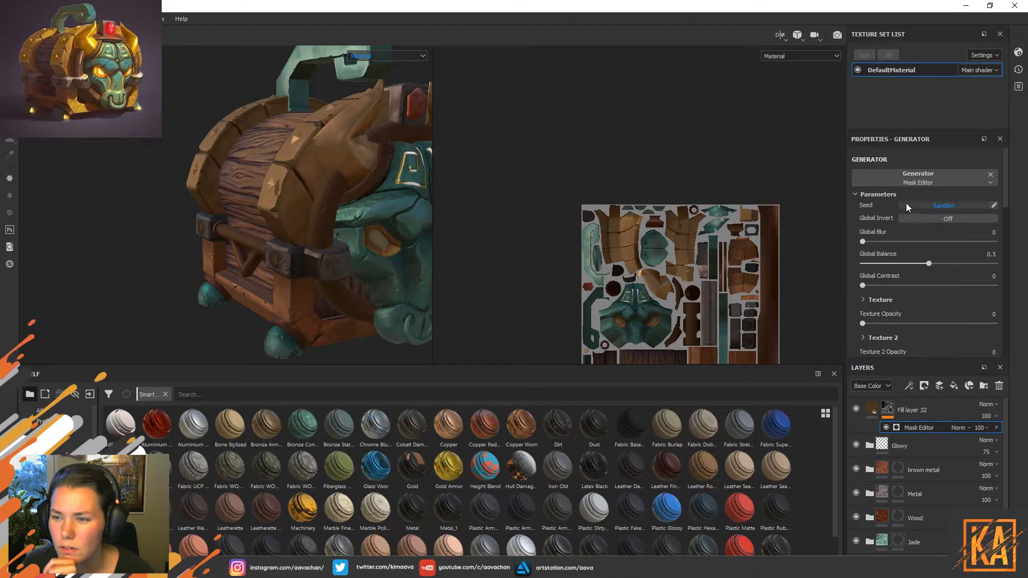
{"action": "left_click", "coordinate": [932, 222]}
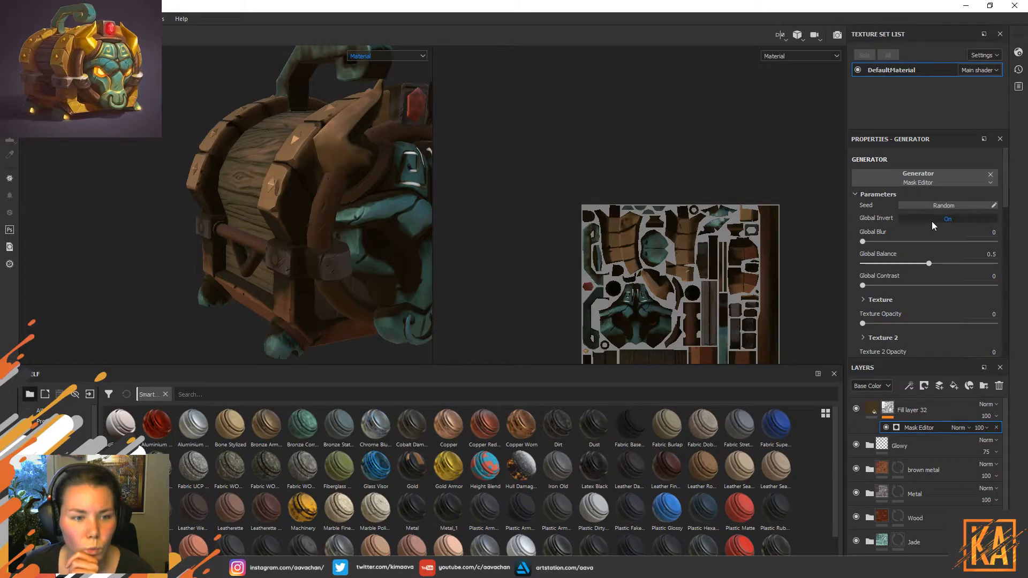
{"action": "left_click", "coordinate": [931, 219]}
{"action": "left_click", "coordinate": [932, 220]}
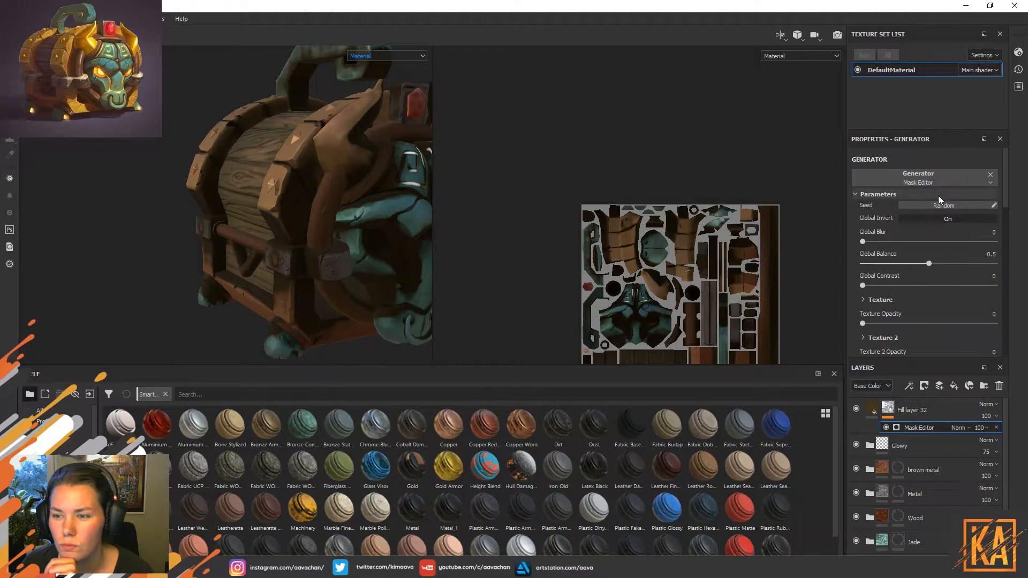
Try Global Blur 4.94, Global Balance 0.94 and Global Contrast about 0.5 on the Mask Editor, and remove the generator from the mask.
{"action": "left_click_drag", "start_coordinate": [862, 241], "coordinate": [935, 247]}
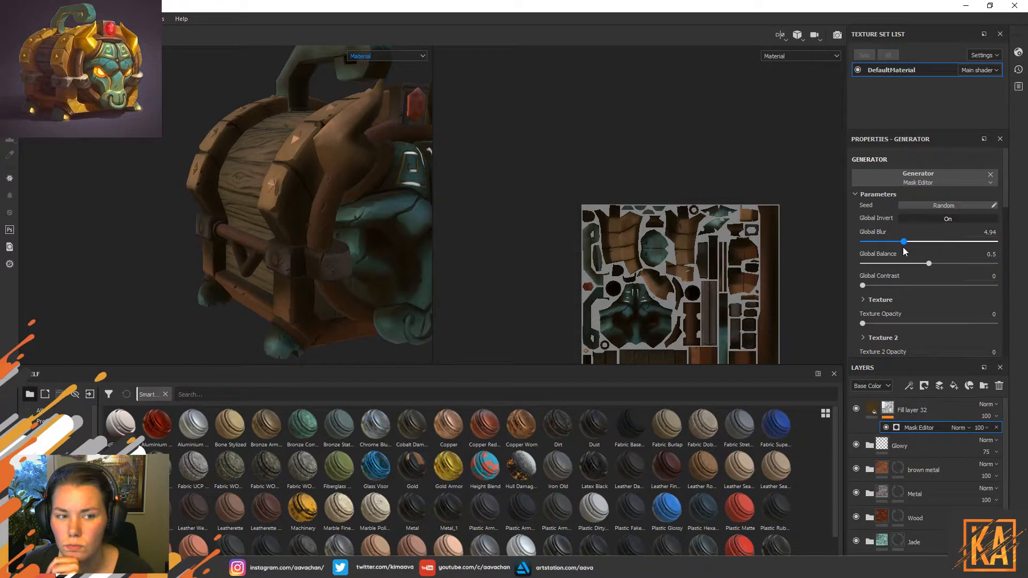
{"action": "left_click", "coordinate": [903, 242]}
{"action": "mouse_move", "coordinate": [862, 285]}
{"action": "left_mouse_down"}
{"action": "mouse_move", "coordinate": [973, 296]}
{"action": "mouse_move", "coordinate": [932, 291]}
{"action": "mouse_move", "coordinate": [895, 264]}
{"action": "mouse_move", "coordinate": [973, 272]}
{"action": "mouse_move", "coordinate": [988, 284]}
{"action": "left_mouse_up"}
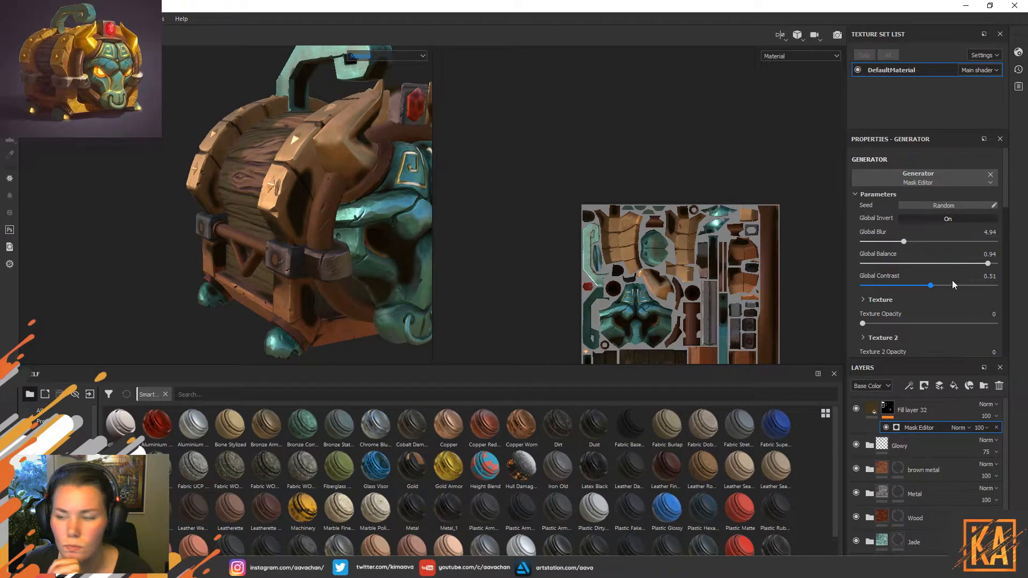
{"action": "left_click", "coordinate": [989, 175]}
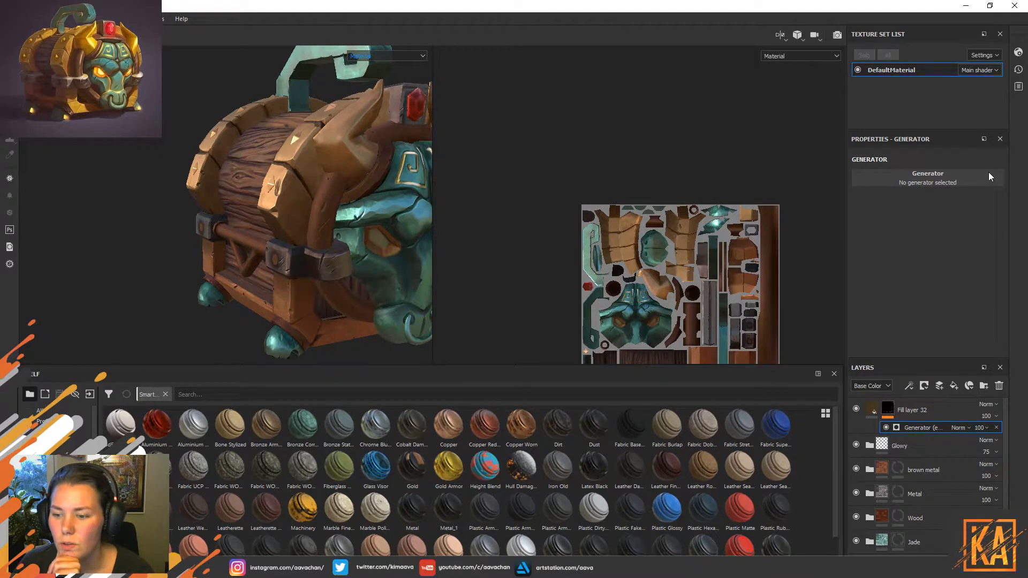
{"action": "left_click", "coordinate": [997, 427]}
Add a paint effect to the dark brown fill layer's mask and set its brush alpha to Brush Paint Grungy.
{"action": "right_click", "coordinate": [887, 409]}
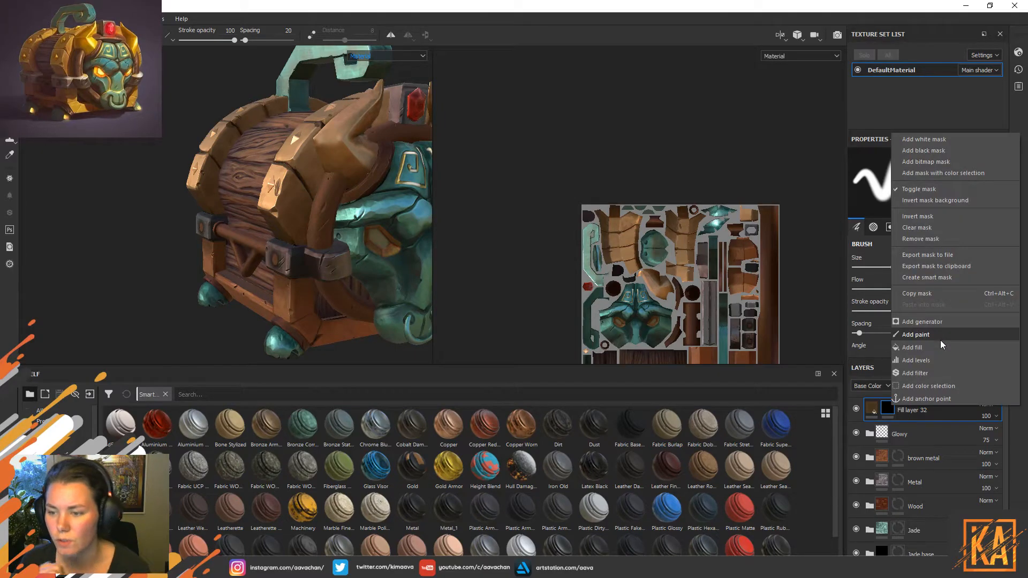
{"action": "left_click", "coordinate": [915, 335]}
{"action": "scroll", "coordinate": [908, 301], "scroll_direction": "down", "scroll_amount": 3}
{"action": "scroll", "coordinate": [908, 300], "scroll_direction": "down", "scroll_amount": 6}
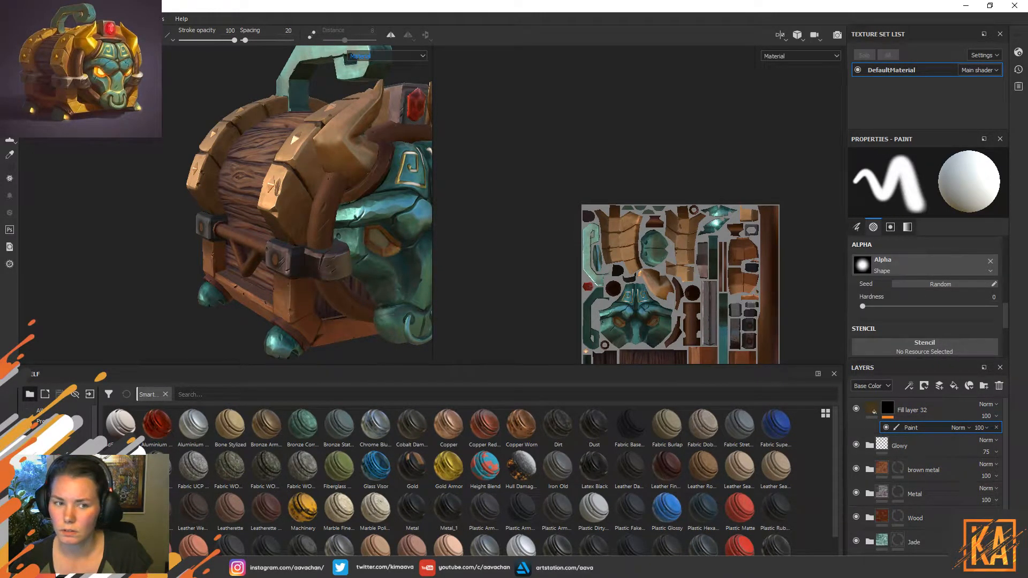
{"action": "left_click", "coordinate": [891, 268]}
{"action": "scroll", "coordinate": [989, 377], "scroll_direction": "down", "scroll_amount": 3}
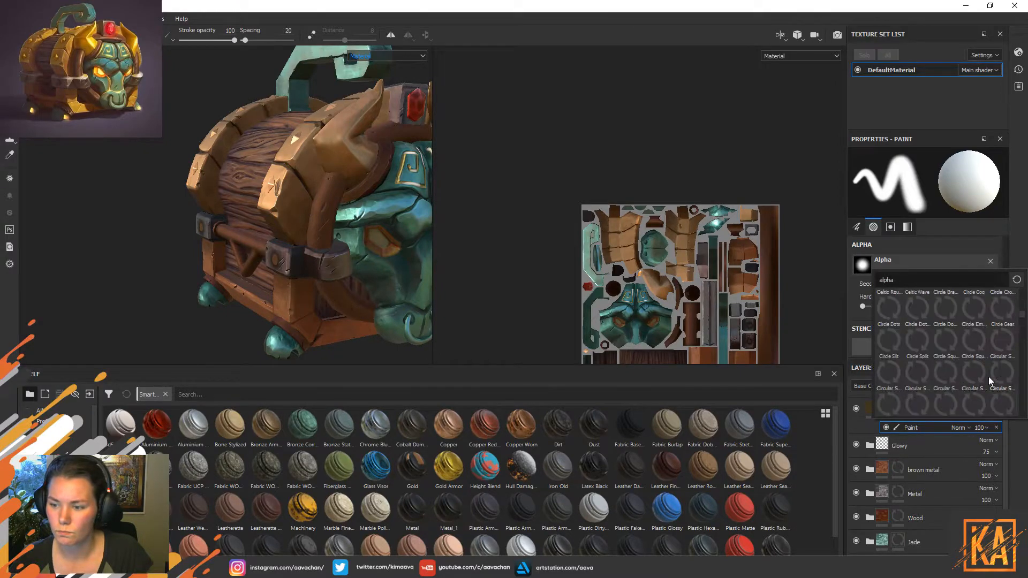
{"action": "scroll", "coordinate": [969, 377], "scroll_direction": "down", "scroll_amount": 3}
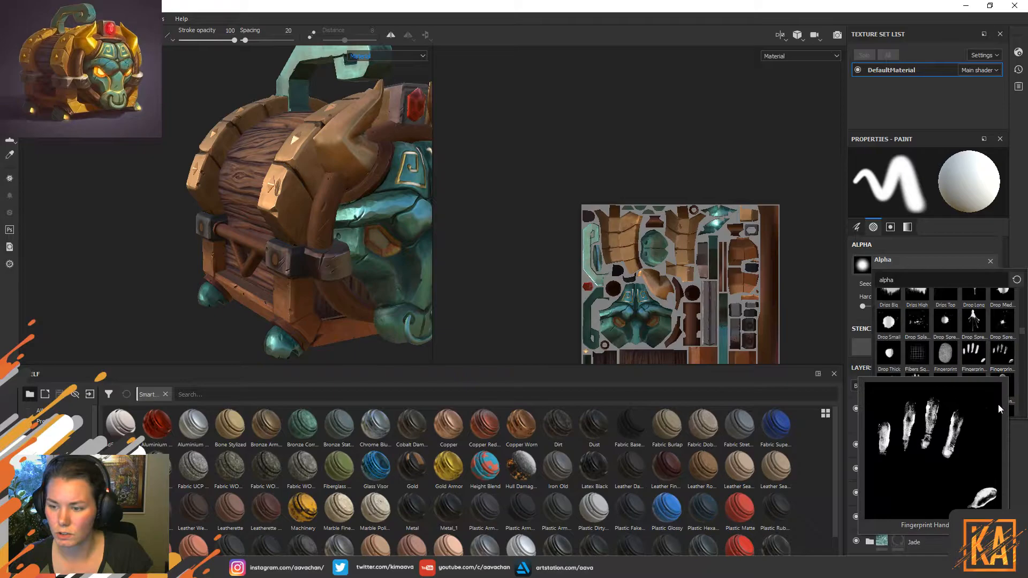
{"action": "mouse_move", "coordinate": [964, 391]}
{"action": "scroll", "coordinate": [960, 364], "scroll_direction": "up", "scroll_amount": 8}
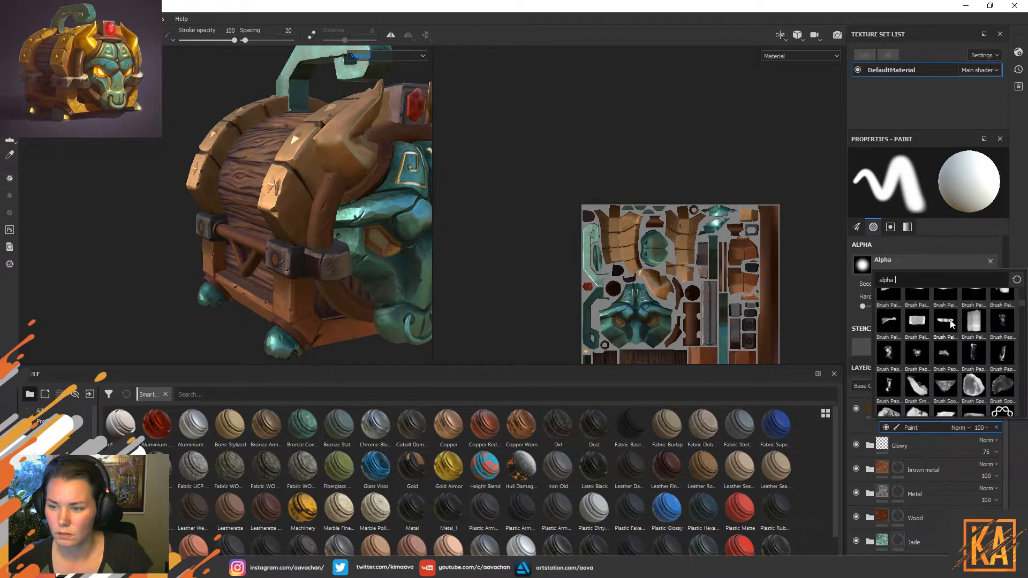
{"action": "mouse_move", "coordinate": [950, 323]}
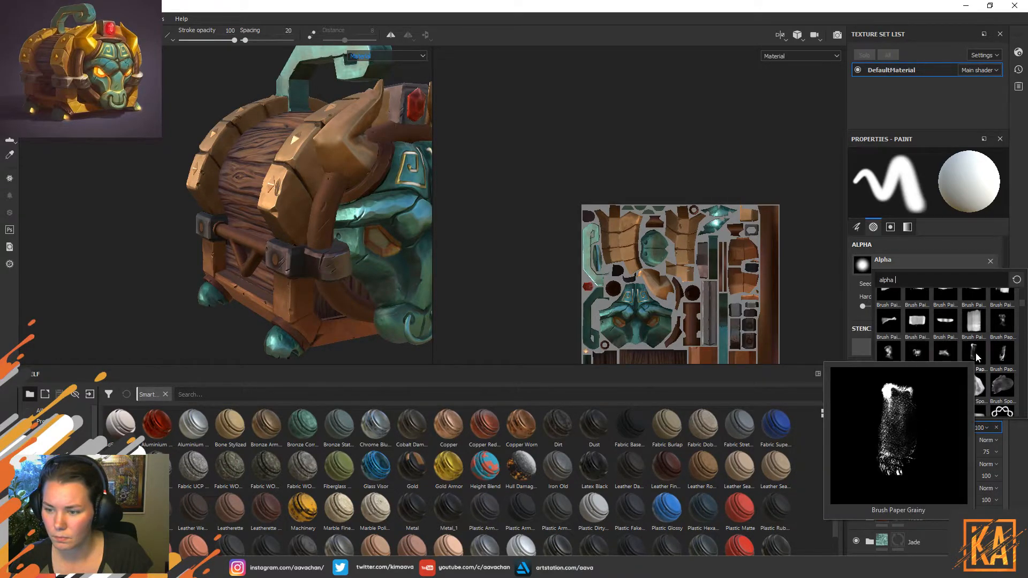
{"action": "mouse_move", "coordinate": [1002, 328]}
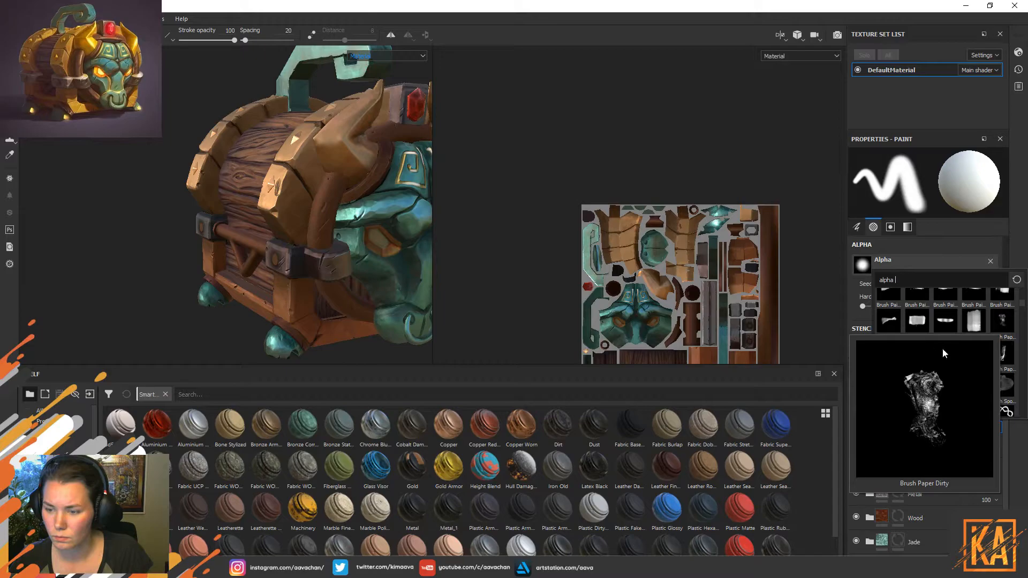
{"action": "scroll", "coordinate": [954, 377], "scroll_direction": "up", "scroll_amount": 3}
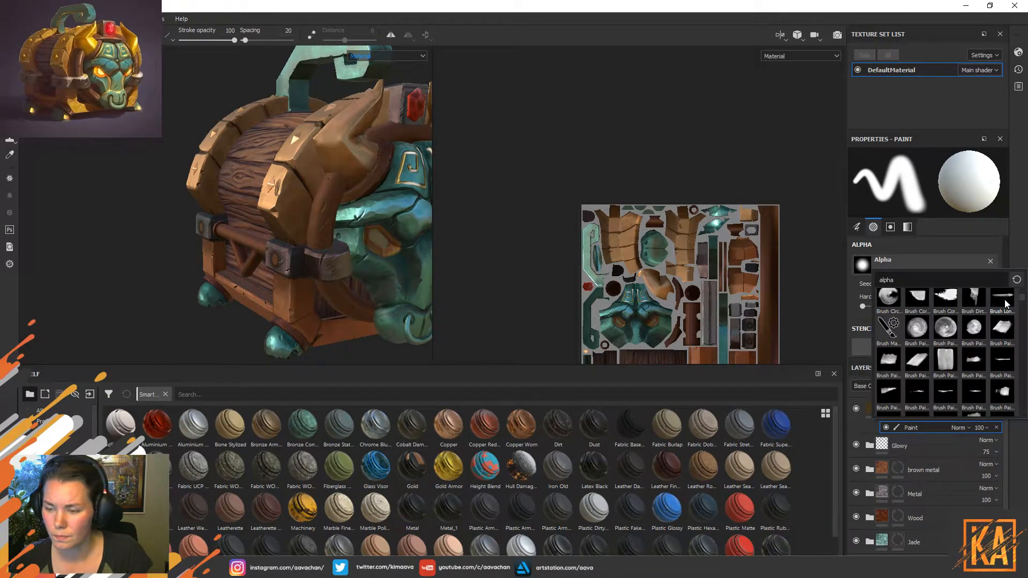
{"action": "mouse_move", "coordinate": [1005, 303]}
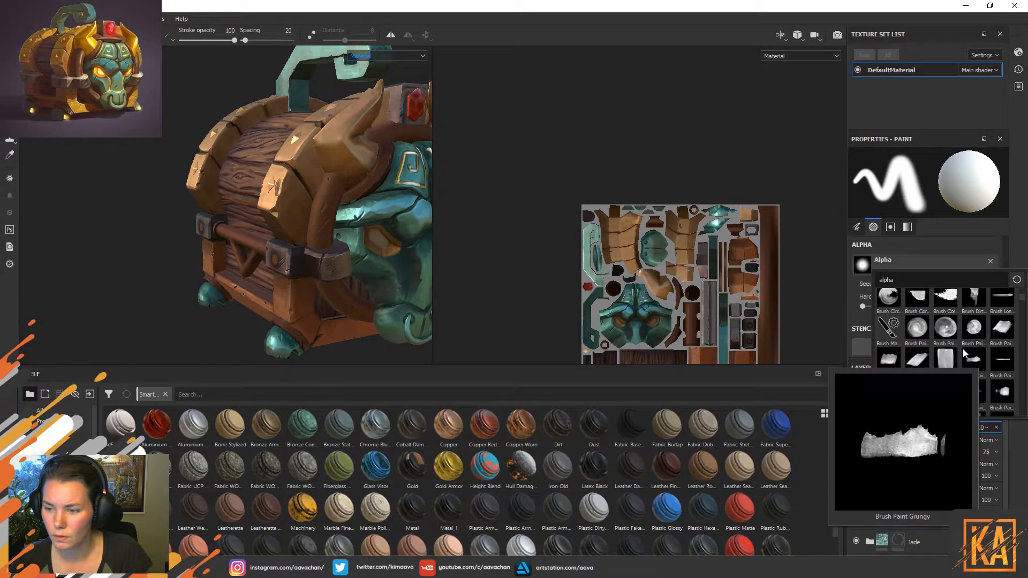
{"action": "left_click", "coordinate": [979, 360]}
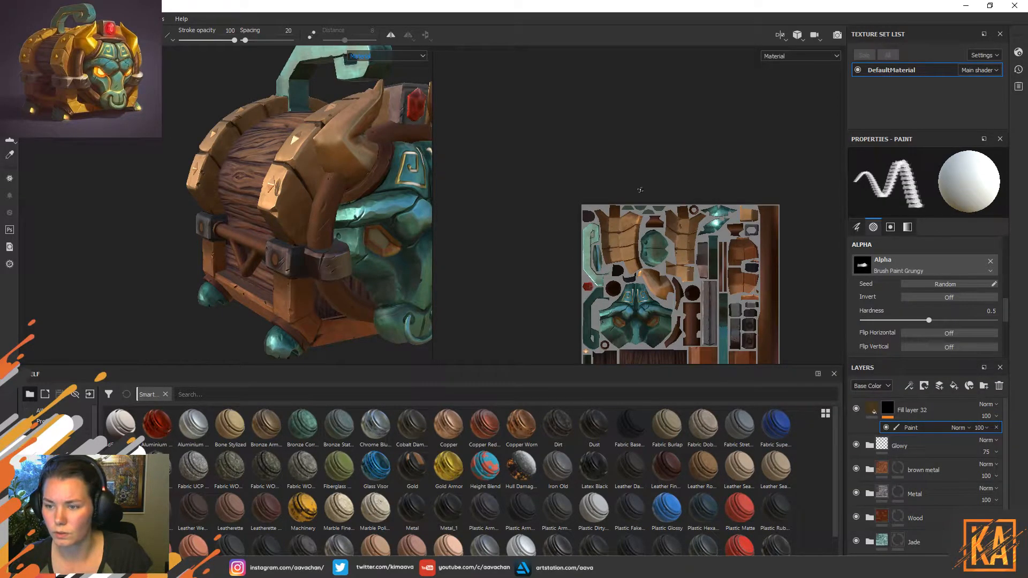
Rotate and enlarge the brush at the joint between the gold band and the chest's wooden planks.
{"action": "left_click_drag", "start_coordinate": [263, 131], "coordinate": [313, 155], "text": "alt"}
{"action": "right_click_drag", "start_coordinate": [224, 203], "coordinate": [278, 215], "text": "alt"}
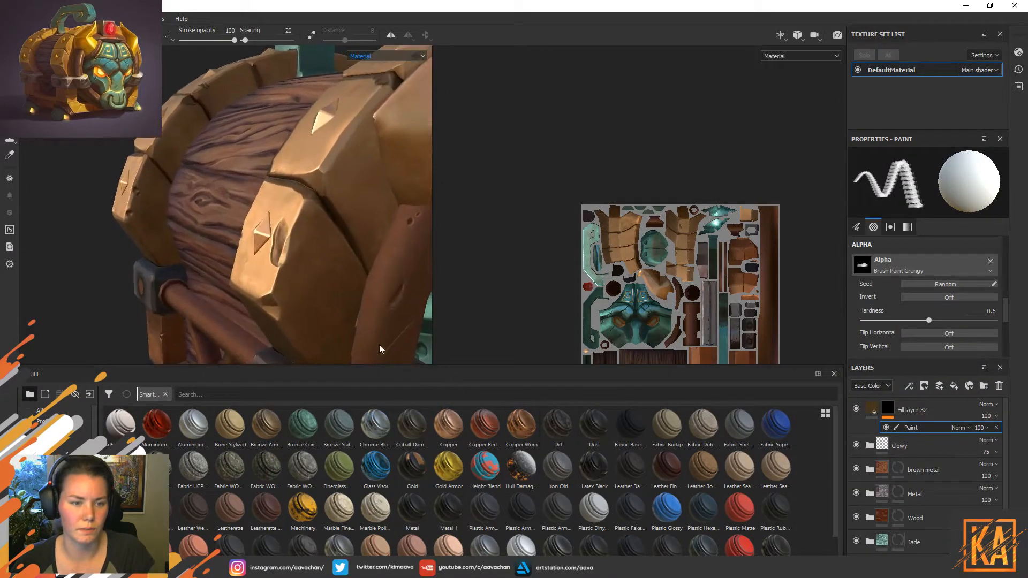
{"action": "middle_click_drag", "start_coordinate": [171, 220], "coordinate": [291, 286], "text": "alt"}
{"action": "right_click_drag", "start_coordinate": [291, 285], "coordinate": [195, 211], "text": "alt"}
{"action": "left_click_drag", "start_coordinate": [194, 211], "coordinate": [252, 235], "text": "alt"}
{"action": "middle_click_drag", "start_coordinate": [251, 236], "coordinate": [298, 304], "text": "alt"}
{"action": "right_click_drag", "start_coordinate": [297, 303], "coordinate": [259, 317], "text": "alt"}
{"action": "left_click_drag", "start_coordinate": [259, 317], "coordinate": [267, 257], "text": "alt"}
{"action": "middle_click_drag", "start_coordinate": [268, 257], "coordinate": [308, 224], "text": "alt"}
{"action": "right_click_drag", "start_coordinate": [308, 224], "coordinate": [246, 222], "text": "alt"}
{"action": "left_click_drag", "start_coordinate": [246, 223], "coordinate": [262, 230], "text": "alt"}
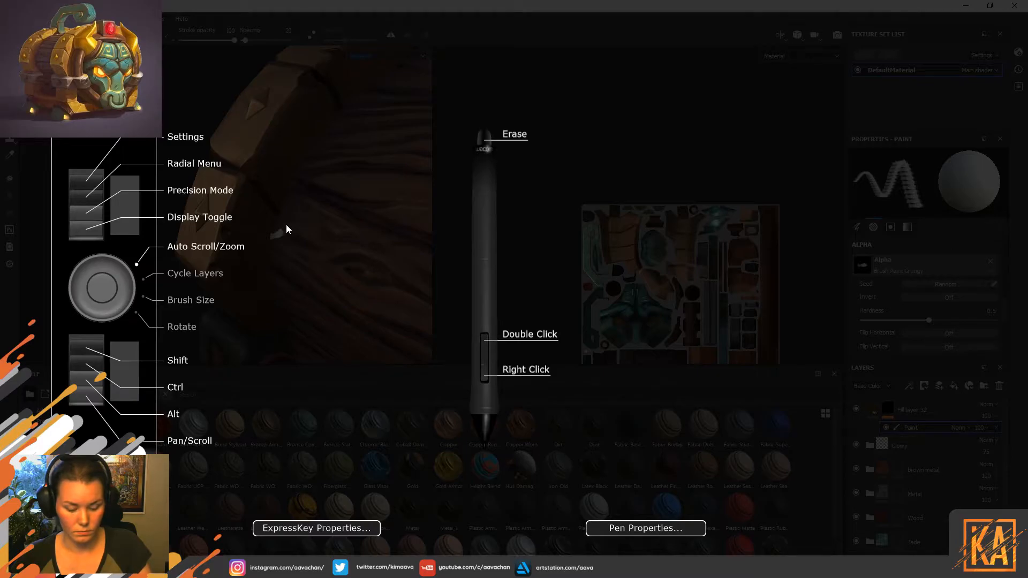
{"action": "key", "text": "Escape"}
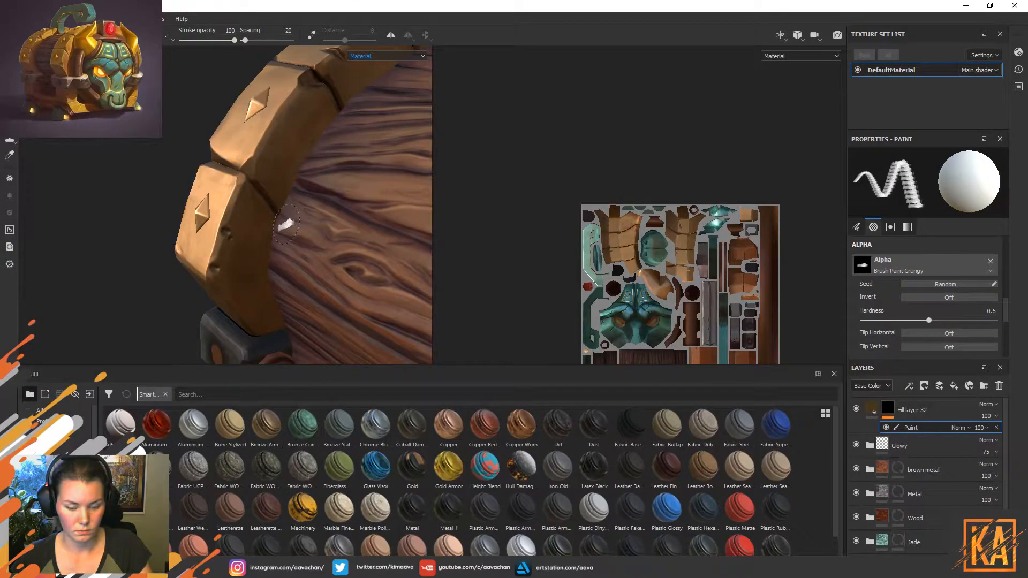
{"action": "left_click_drag", "start_coordinate": [289, 223], "coordinate": [303, 234], "text": "alt"}
{"action": "left_click_drag", "start_coordinate": [267, 206], "coordinate": [269, 190], "text": "ctrl"}
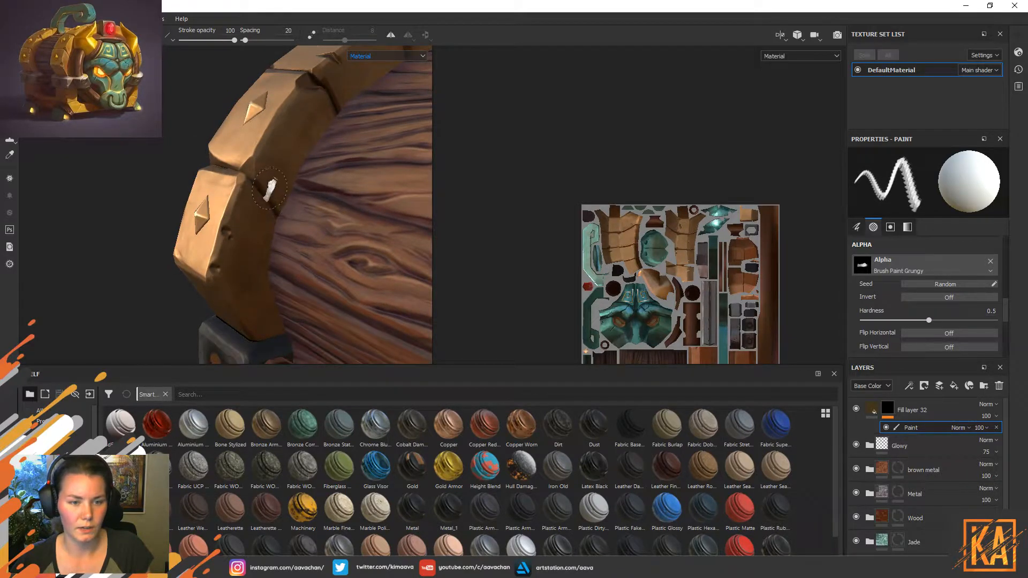
{"action": "right_click_drag", "start_coordinate": [270, 189], "coordinate": [289, 190], "text": "ctrl"}
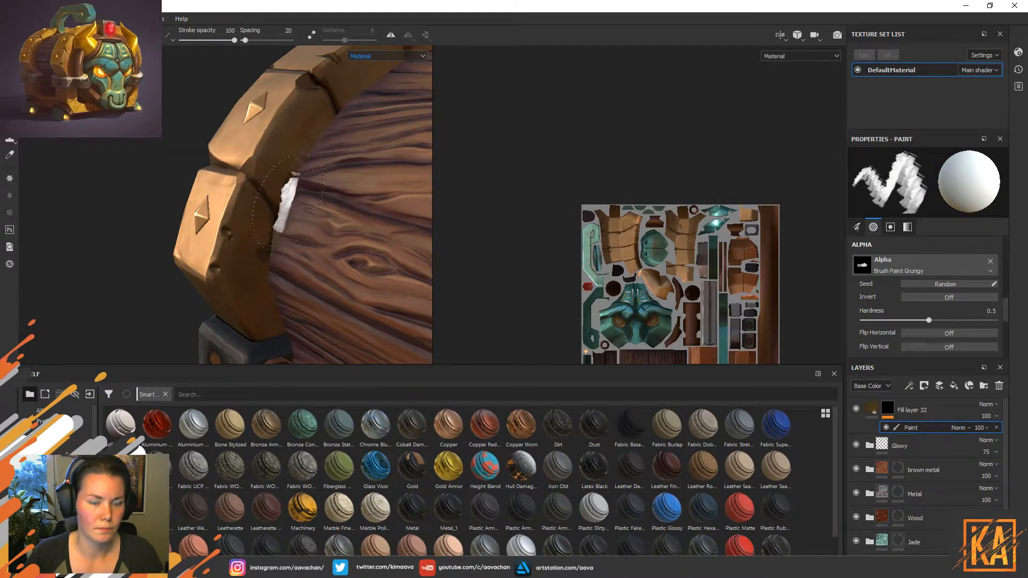
Enlarge the brush further and lower the alpha's hardness to about 0.44.
{"action": "mouse_move", "coordinate": [141, 193]}
{"action": "left_mouse_down", "text": "alt"}
{"action": "mouse_move", "coordinate": [188, 206]}
{"action": "mouse_move", "coordinate": [174, 188]}
{"action": "left_mouse_up", "text": "alt"}
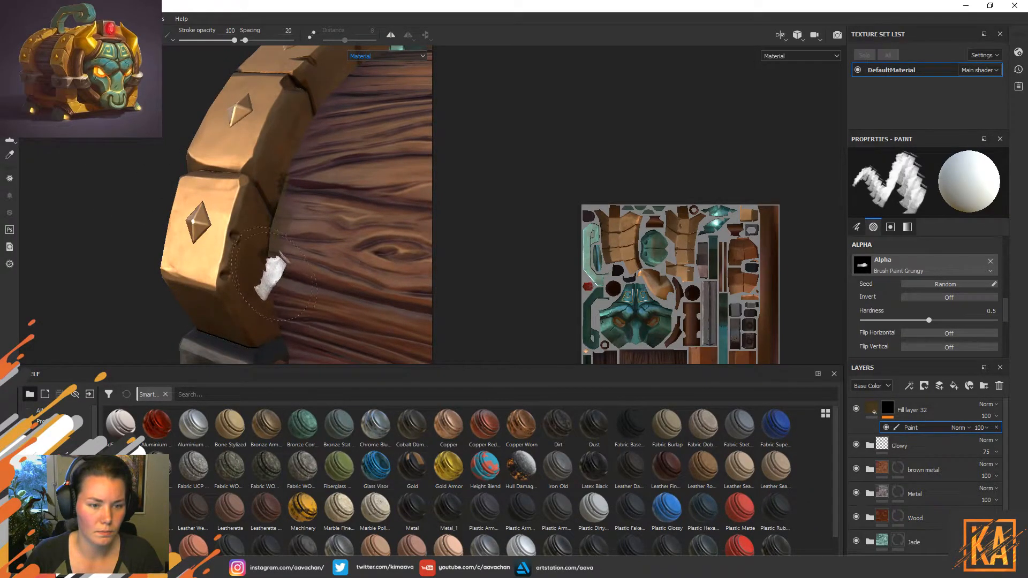
{"action": "mouse_move", "coordinate": [290, 267]}
{"action": "right_mouse_down", "text": "ctrl"}
{"action": "mouse_move", "coordinate": [301, 240]}
{"action": "mouse_move", "coordinate": [291, 261]}
{"action": "mouse_move", "coordinate": [293, 251]}
{"action": "mouse_move", "coordinate": [306, 265]}
{"action": "right_mouse_up", "text": "ctrl"}
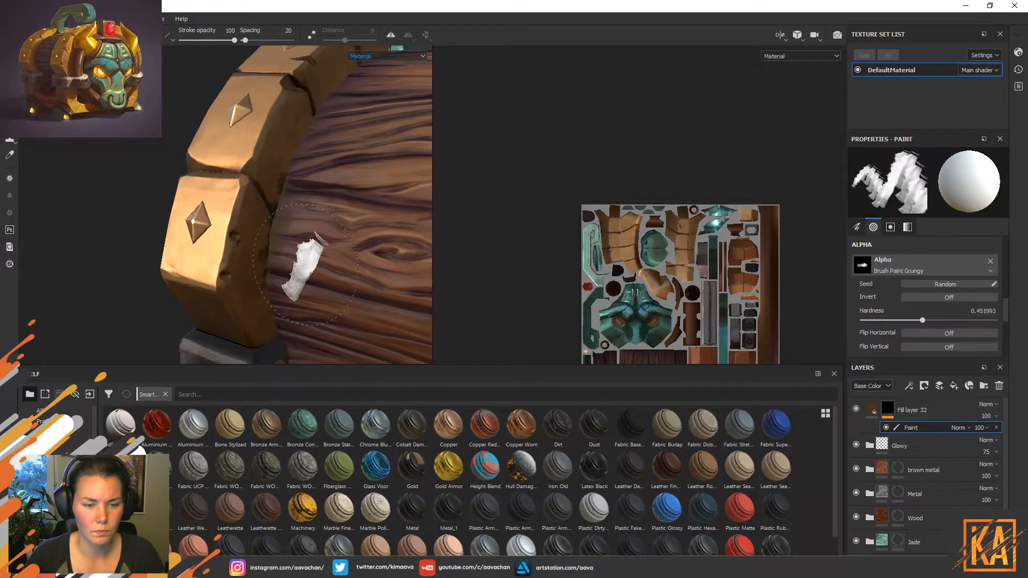
{"action": "mouse_move", "coordinate": [307, 279]}
{"action": "left_mouse_down", "text": "alt"}
{"action": "mouse_move", "coordinate": [298, 263]}
{"action": "mouse_move", "coordinate": [299, 275]}
{"action": "left_mouse_up", "text": "alt"}
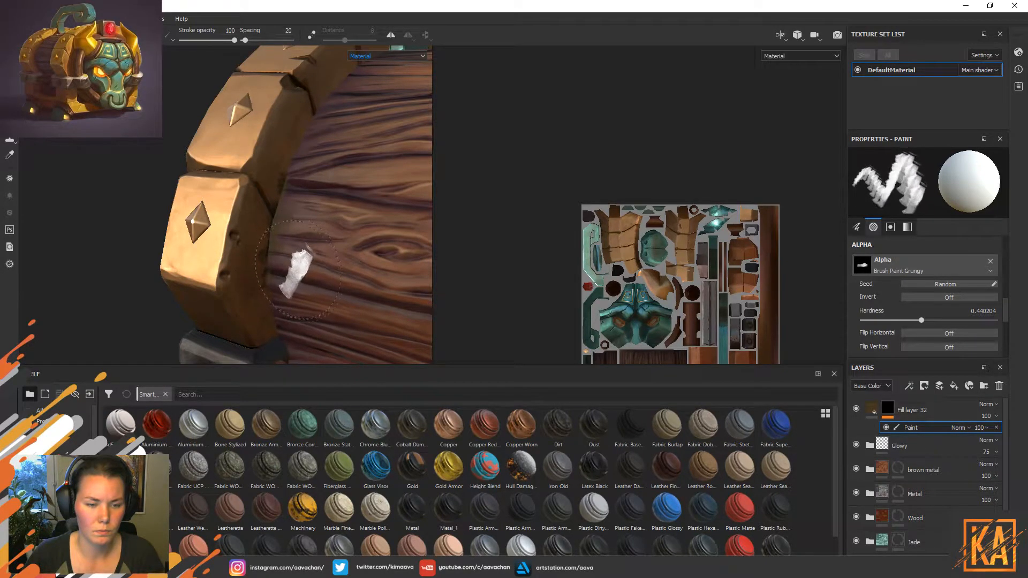
{"action": "left_click_drag", "start_coordinate": [145, 237], "coordinate": [200, 231], "text": "alt"}
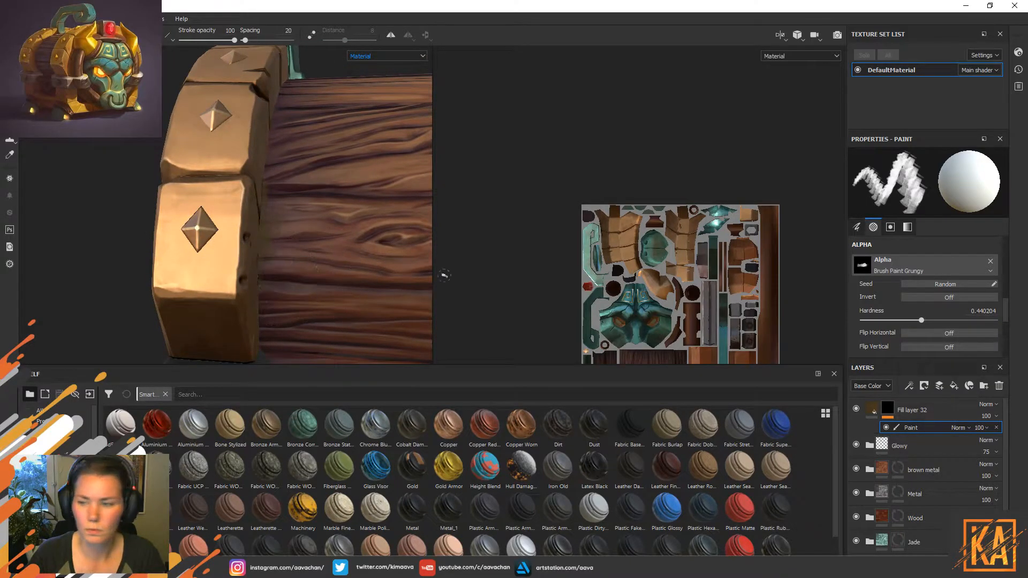
Change the brush alpha to Brush Paper Dirty Small and paint dark shading where the gold band's inner edge meets the planks.
{"action": "left_click", "coordinate": [891, 264]}
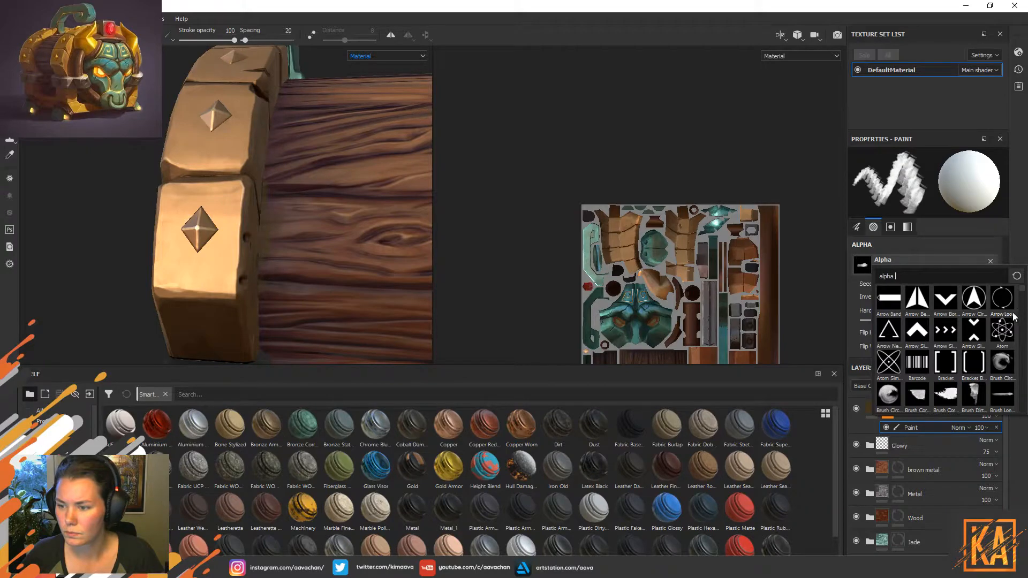
{"action": "left_click_drag", "start_coordinate": [1022, 298], "coordinate": [1022, 308]}
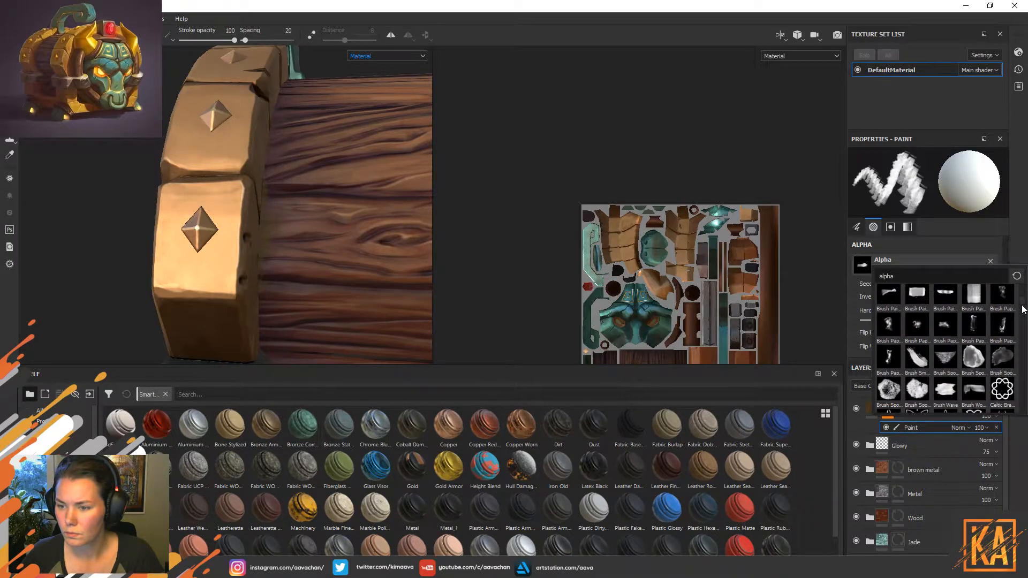
{"action": "left_click", "coordinate": [945, 324]}
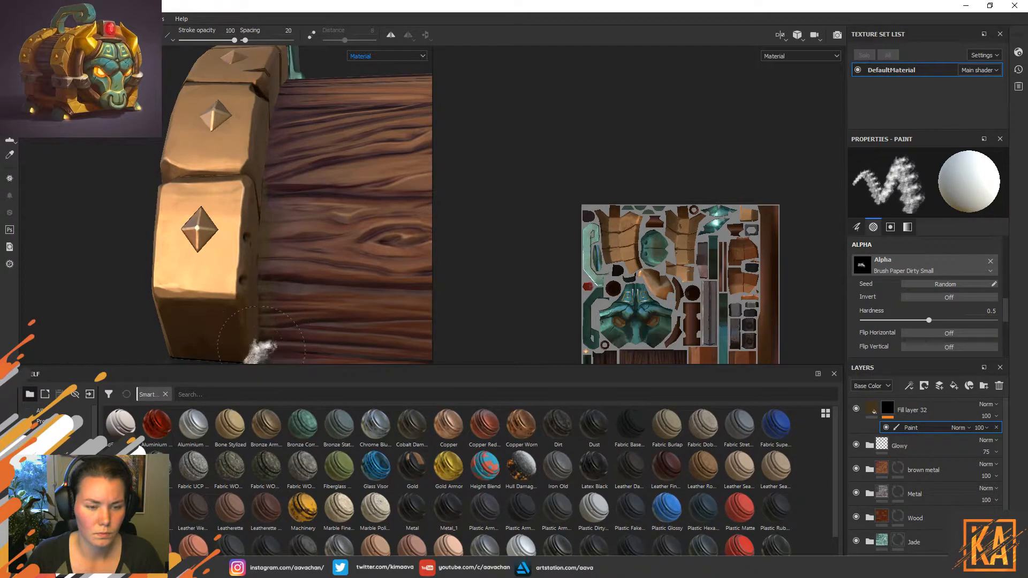
{"action": "left_click_drag", "start_coordinate": [114, 287], "coordinate": [160, 300], "text": "alt"}
{"action": "left_click_drag", "start_coordinate": [269, 313], "coordinate": [272, 328]}
{"action": "left_click_drag", "start_coordinate": [272, 320], "coordinate": [273, 306]}
{"action": "left_click_drag", "start_coordinate": [273, 304], "coordinate": [268, 237]}
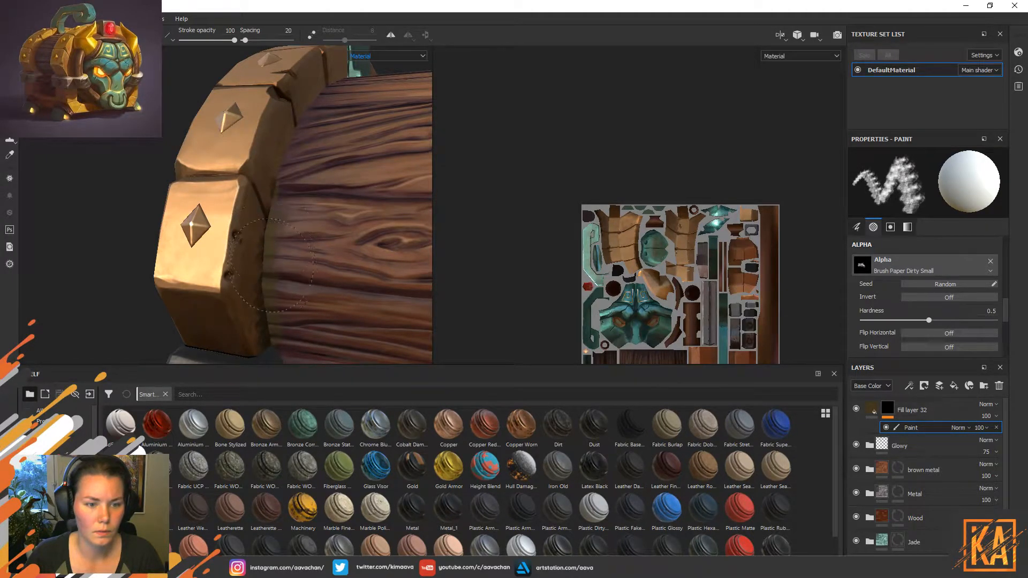
Switch the mask brush to black, erase the excess dark paint from the gold band's side, and shrink the brush.
{"action": "left_click_drag", "start_coordinate": [84, 280], "coordinate": [10, 277], "text": "alt"}
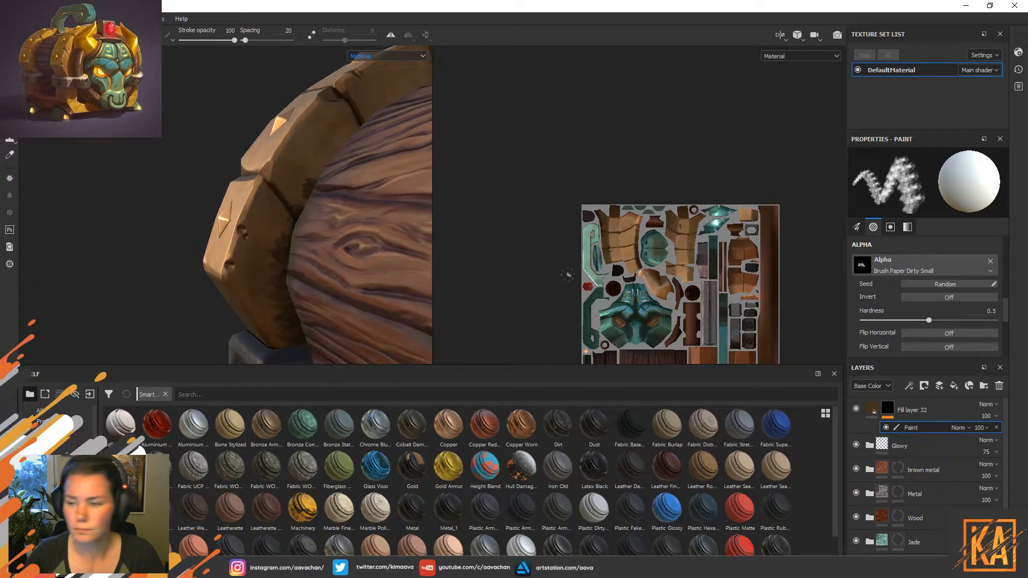
{"action": "key", "text": "x"}
{"action": "left_click_drag", "start_coordinate": [272, 235], "coordinate": [276, 247]}
{"action": "right_click_drag", "start_coordinate": [272, 247], "coordinate": [252, 250], "text": "ctrl"}
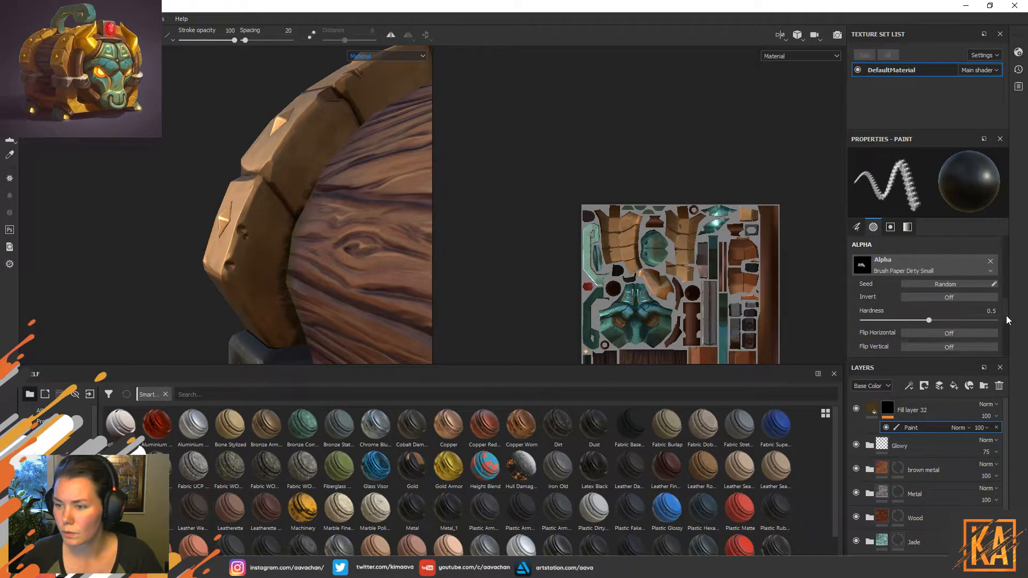
Set the dark brown fill layer's roughness to 0.6071 and check the shading along the gold band.
{"action": "scroll", "coordinate": [1007, 298], "scroll_direction": "up", "scroll_amount": 3}
{"action": "scroll", "coordinate": [1008, 278], "scroll_direction": "up", "scroll_amount": 2}
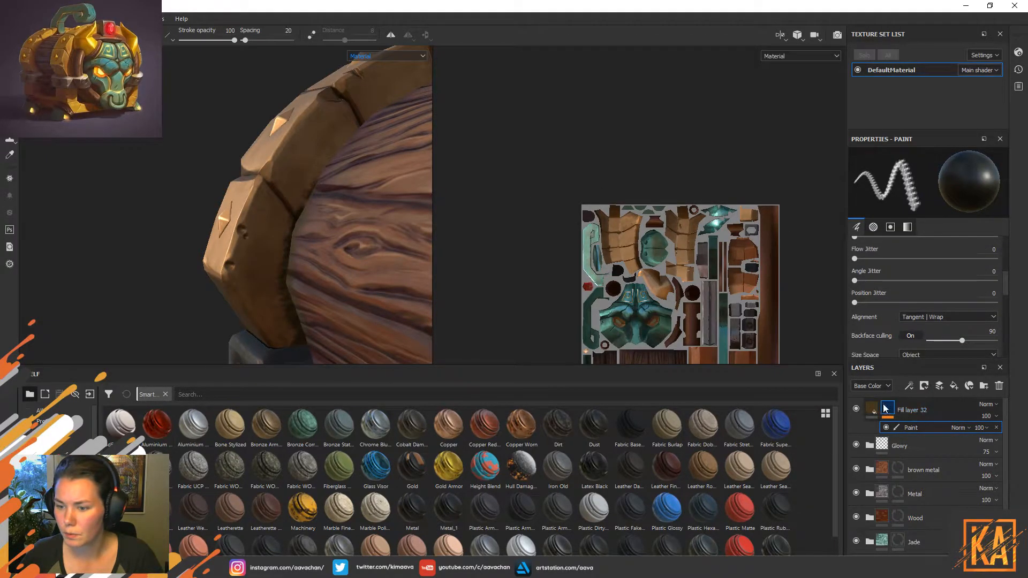
{"action": "left_click", "coordinate": [904, 410]}
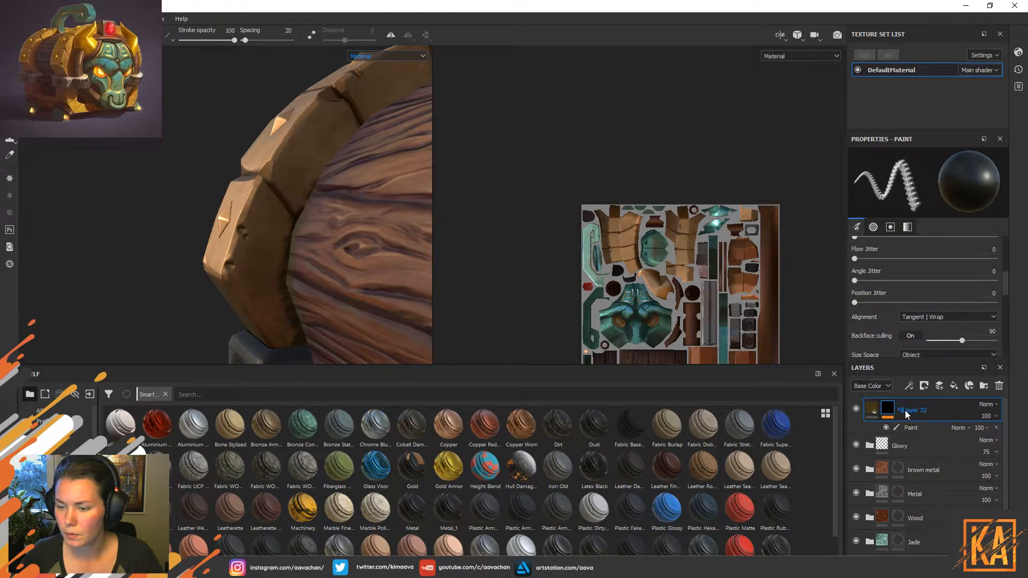
{"action": "left_click", "coordinate": [878, 405]}
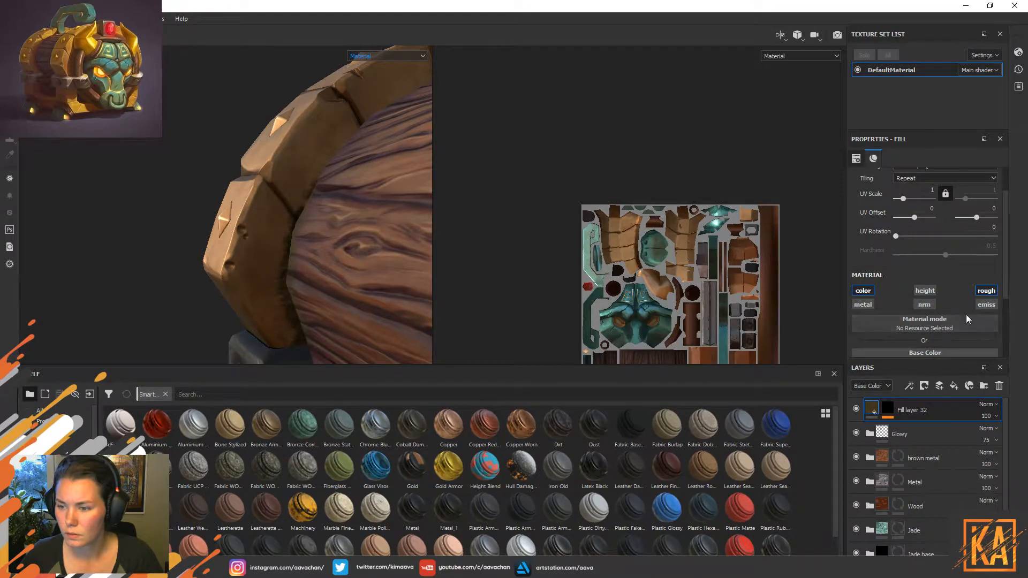
{"action": "scroll", "coordinate": [1005, 320], "scroll_direction": "down", "scroll_amount": 2}
{"action": "scroll", "coordinate": [1004, 320], "scroll_direction": "down", "scroll_amount": 1}
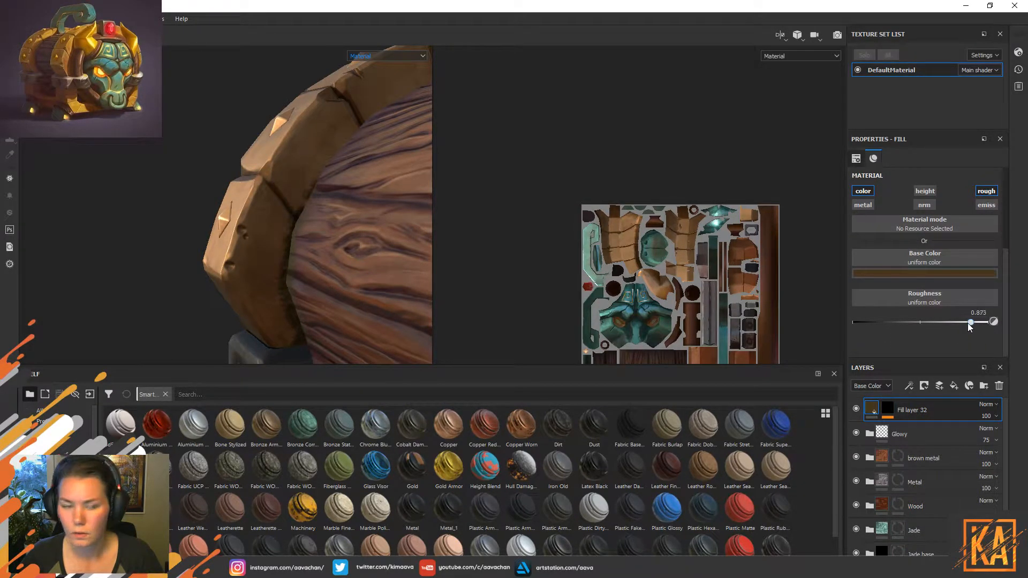
{"action": "left_click_drag", "start_coordinate": [973, 322], "coordinate": [933, 327]}
{"action": "left_click_drag", "start_coordinate": [127, 239], "coordinate": [180, 276], "text": "alt"}
{"action": "mouse_move", "coordinate": [247, 326]}
{"action": "right_mouse_down", "text": "shift"}
{"action": "mouse_move", "coordinate": [250, 315]}
{"action": "mouse_move", "coordinate": [289, 316]}
{"action": "mouse_move", "coordinate": [224, 305]}
{"action": "mouse_move", "coordinate": [256, 309]}
{"action": "right_mouse_up", "text": "shift"}
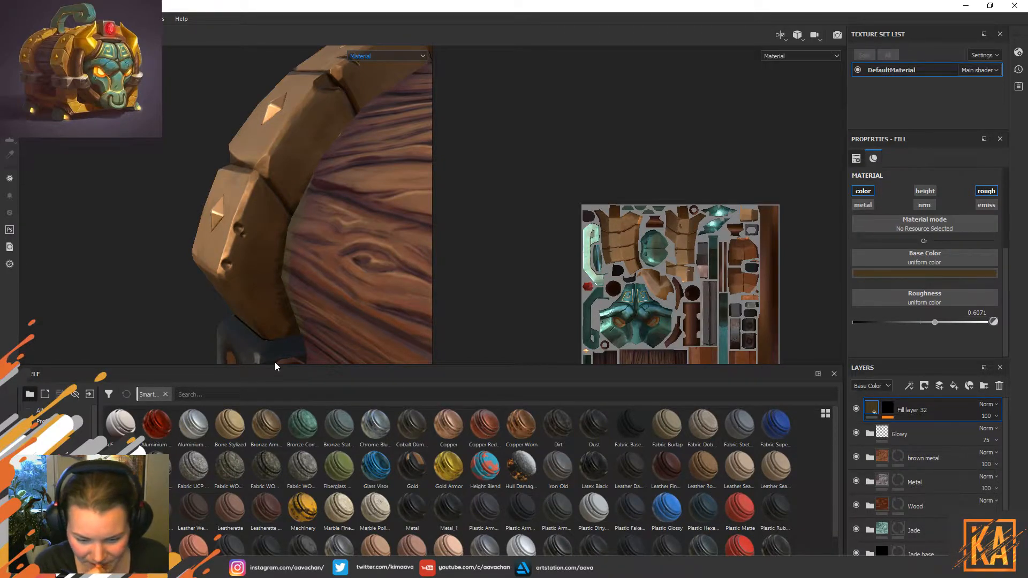
Select the paint effect in the dark brown fill layer's mask for shading around the dark metal bracket.
{"action": "left_click_drag", "start_coordinate": [154, 158], "coordinate": [220, 157], "text": "alt"}
{"action": "left_click_drag", "start_coordinate": [270, 278], "coordinate": [297, 186], "text": "alt"}
{"action": "left_click_drag", "start_coordinate": [132, 211], "coordinate": [133, 230], "text": "alt"}
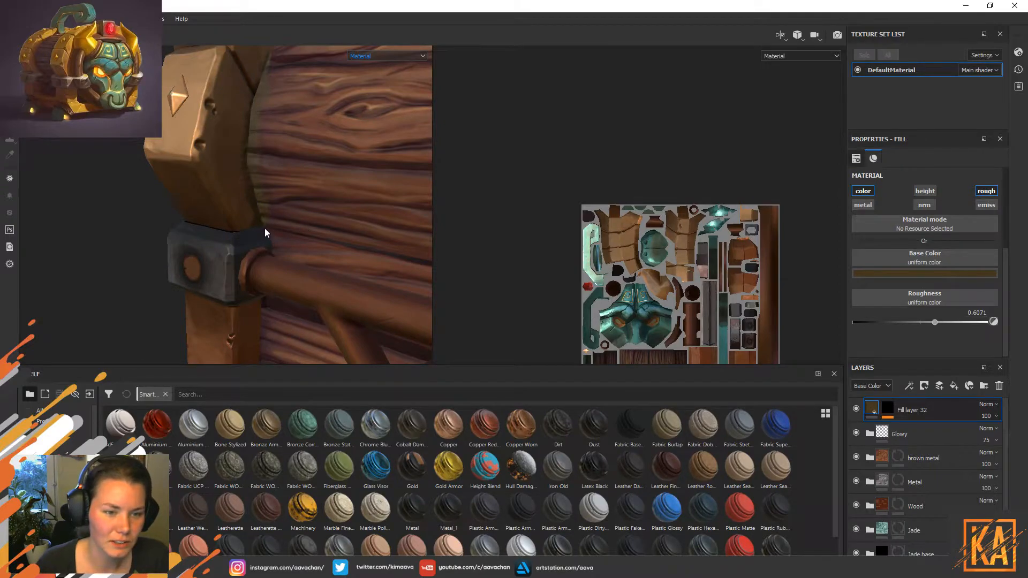
{"action": "left_click_drag", "start_coordinate": [266, 240], "coordinate": [270, 236], "text": "alt"}
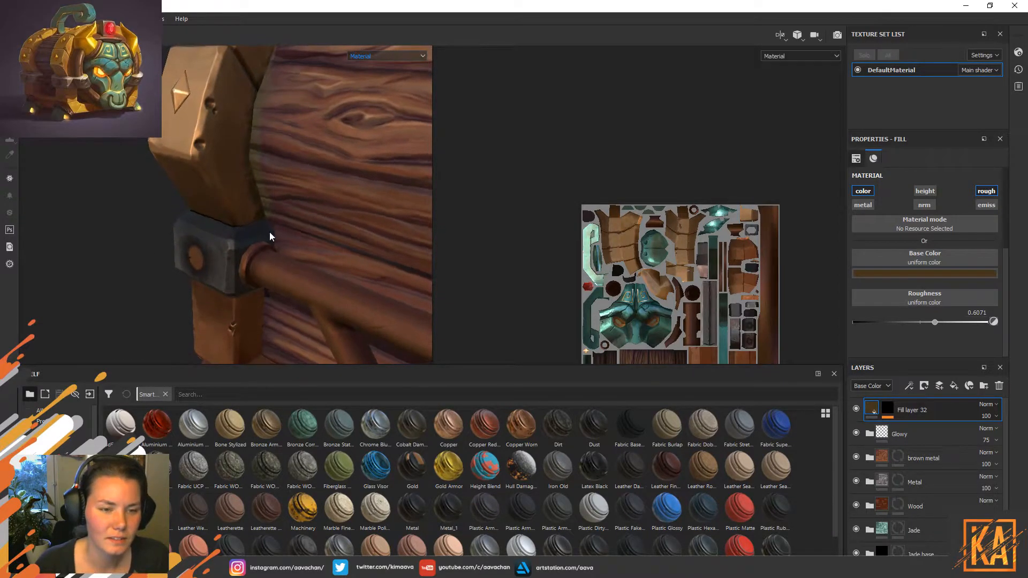
{"action": "left_click", "coordinate": [889, 411]}
{"action": "left_click", "coordinate": [905, 427]}
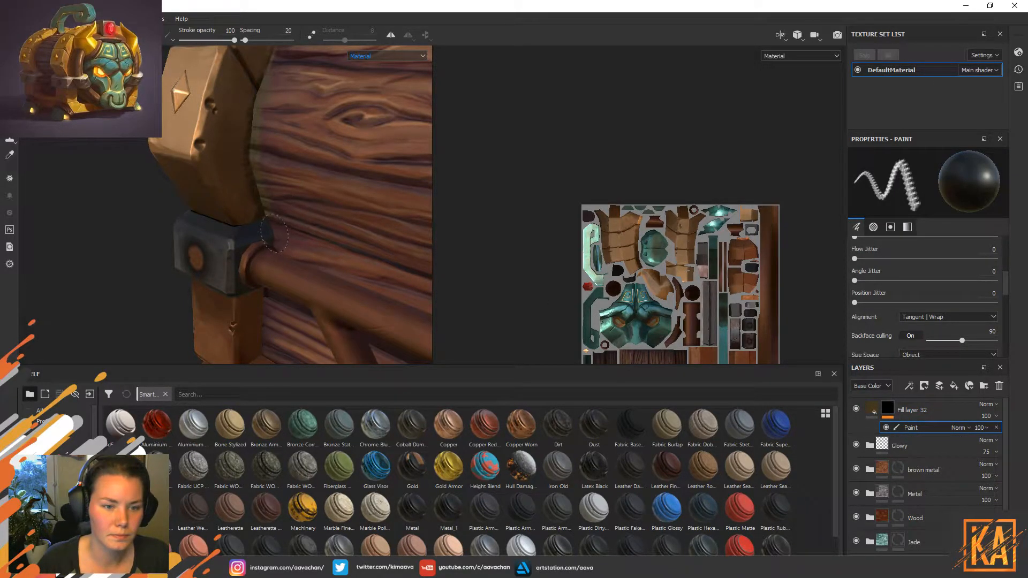
{"action": "left_click_drag", "start_coordinate": [275, 231], "coordinate": [253, 226], "text": "alt"}
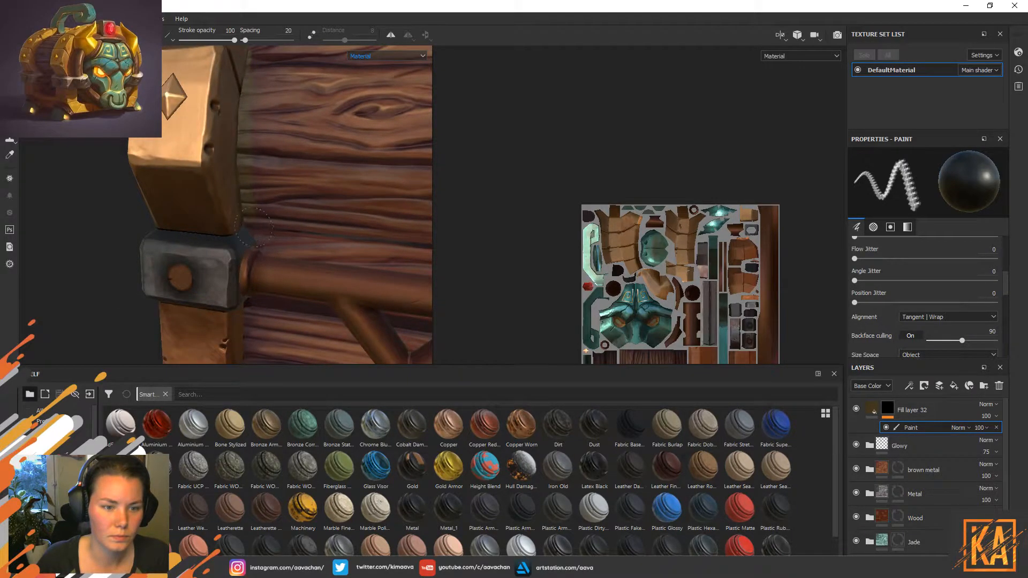
Review the mask brush's alpha and grayscale settings and switch the brush to white.
{"action": "scroll", "coordinate": [1007, 250], "scroll_direction": "up", "scroll_amount": 3}
{"action": "scroll", "coordinate": [1007, 267], "scroll_direction": "down", "scroll_amount": 5}
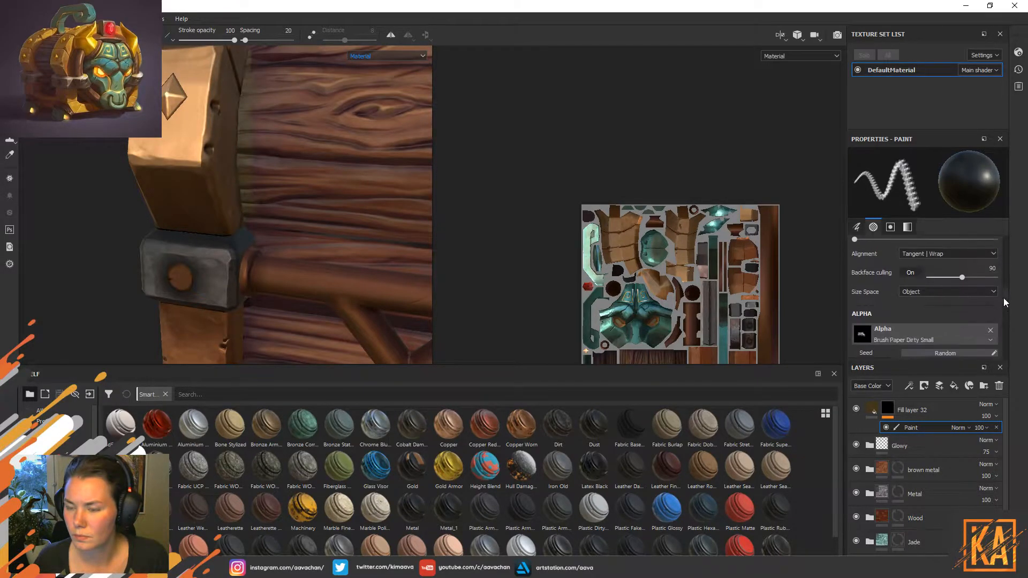
{"action": "scroll", "coordinate": [1003, 307], "scroll_direction": "down", "scroll_amount": 5}
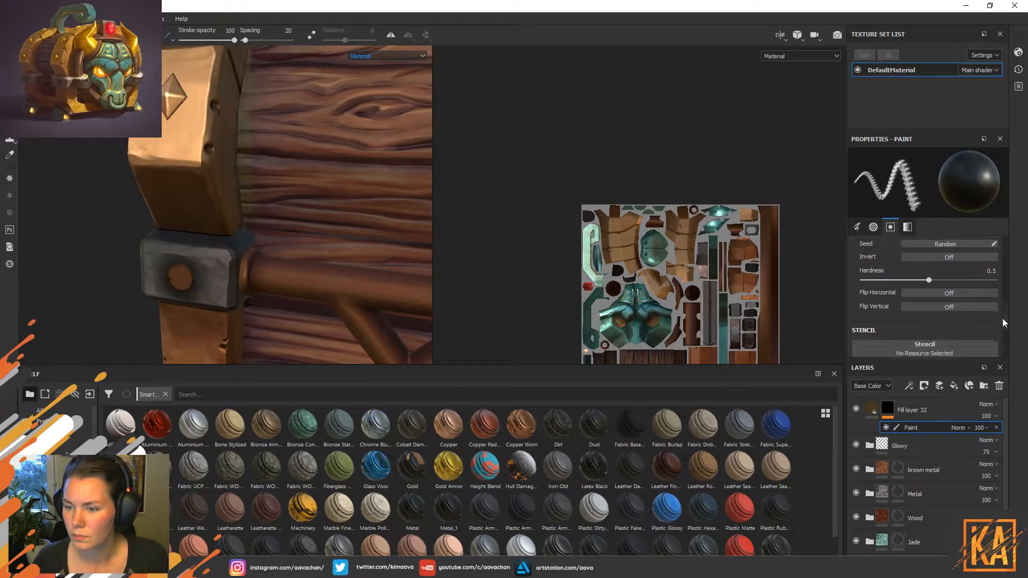
{"action": "scroll", "coordinate": [1002, 338], "scroll_direction": "up", "scroll_amount": 1}
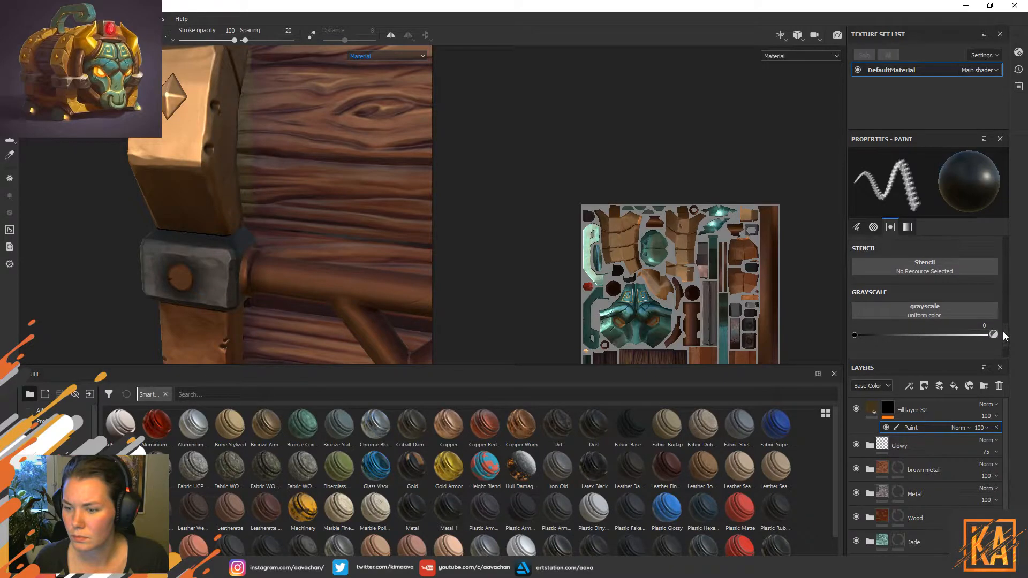
{"action": "scroll", "coordinate": [1004, 336], "scroll_direction": "down", "scroll_amount": 2}
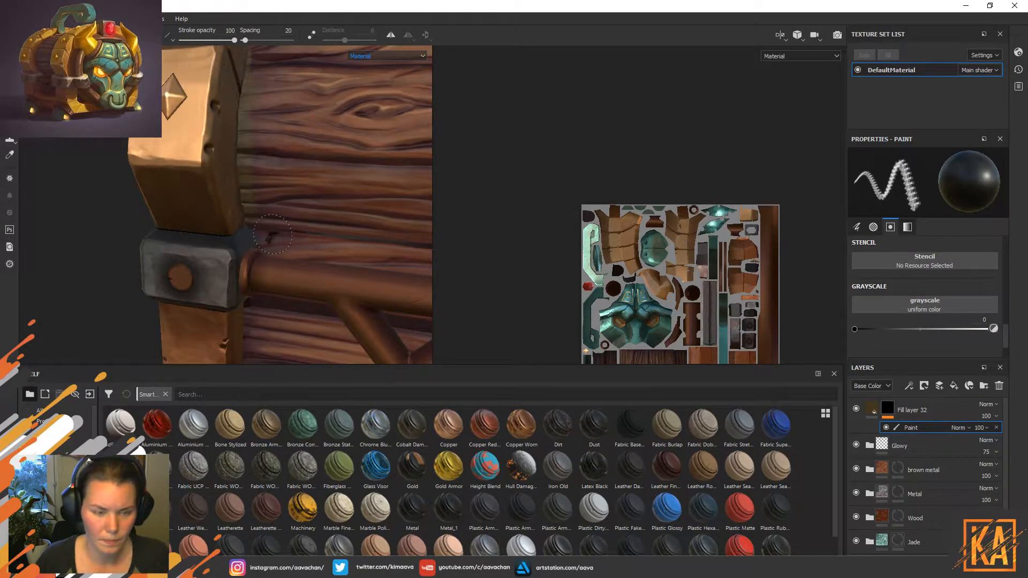
{"action": "key", "text": "x"}
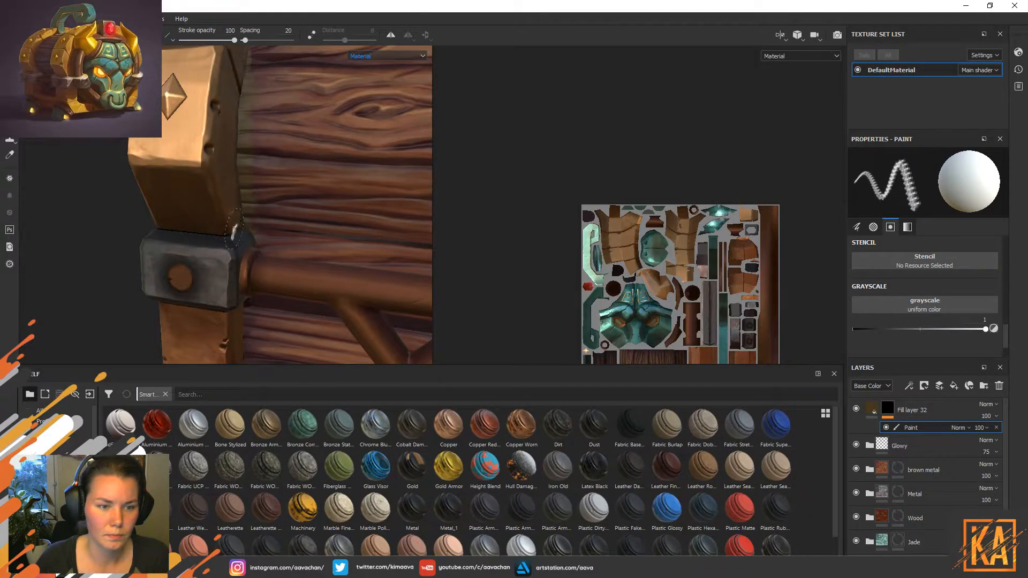
Paint dark shading around the metal bracket where it meets the gold band, the planks and the lower post.
{"action": "left_click_drag", "start_coordinate": [137, 293], "coordinate": [71, 298], "text": "alt"}
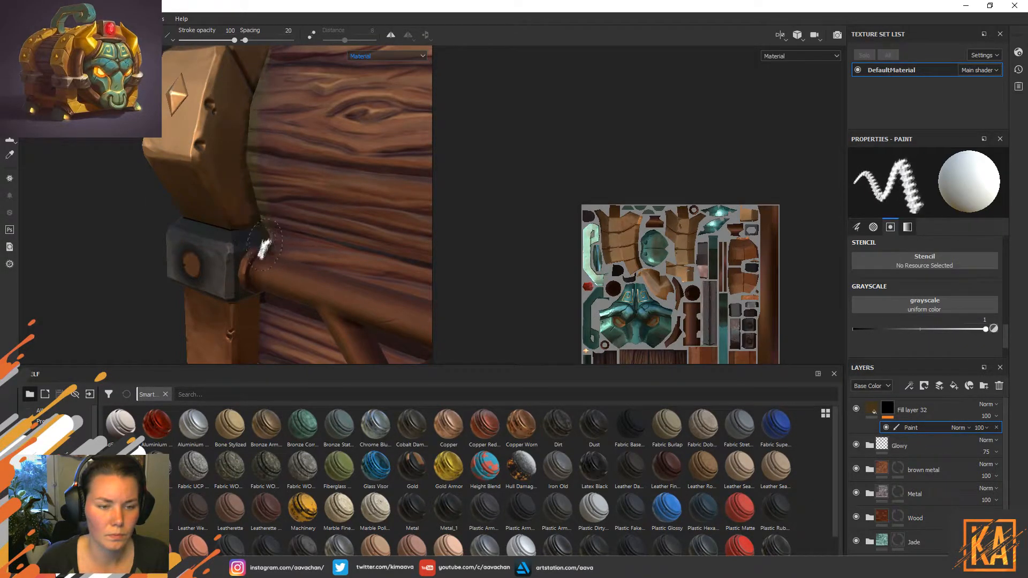
{"action": "mouse_move", "coordinate": [252, 256]}
{"action": "right_mouse_down", "text": "alt"}
{"action": "mouse_move", "coordinate": [250, 230]}
{"action": "mouse_move", "coordinate": [259, 239]}
{"action": "mouse_move", "coordinate": [249, 240]}
{"action": "right_mouse_up", "text": "alt"}
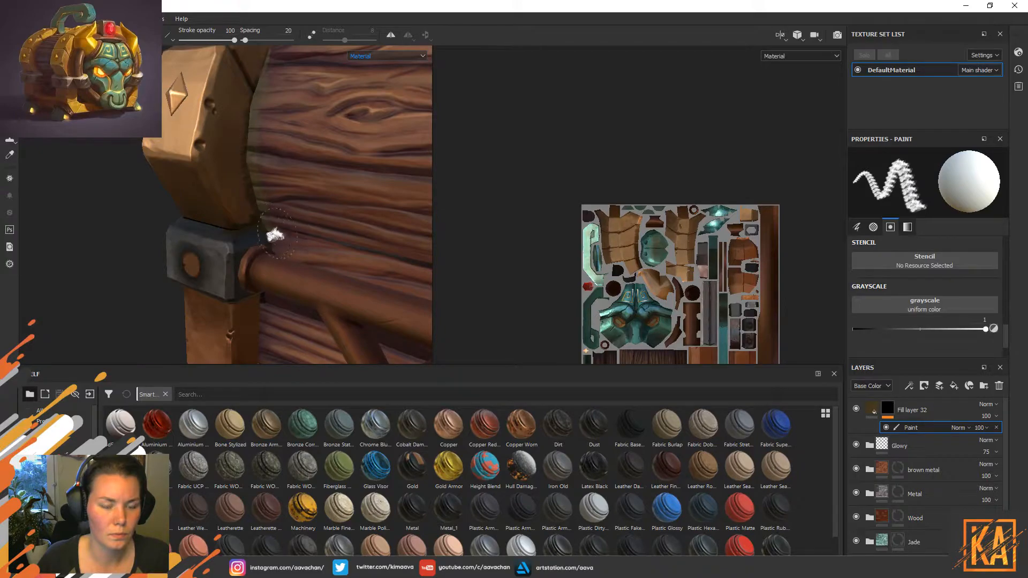
{"action": "mouse_move", "coordinate": [56, 232]}
{"action": "left_mouse_down", "text": "alt"}
{"action": "mouse_move", "coordinate": [133, 287]}
{"action": "mouse_move", "coordinate": [142, 250]}
{"action": "mouse_move", "coordinate": [155, 248]}
{"action": "left_mouse_up", "text": "alt"}
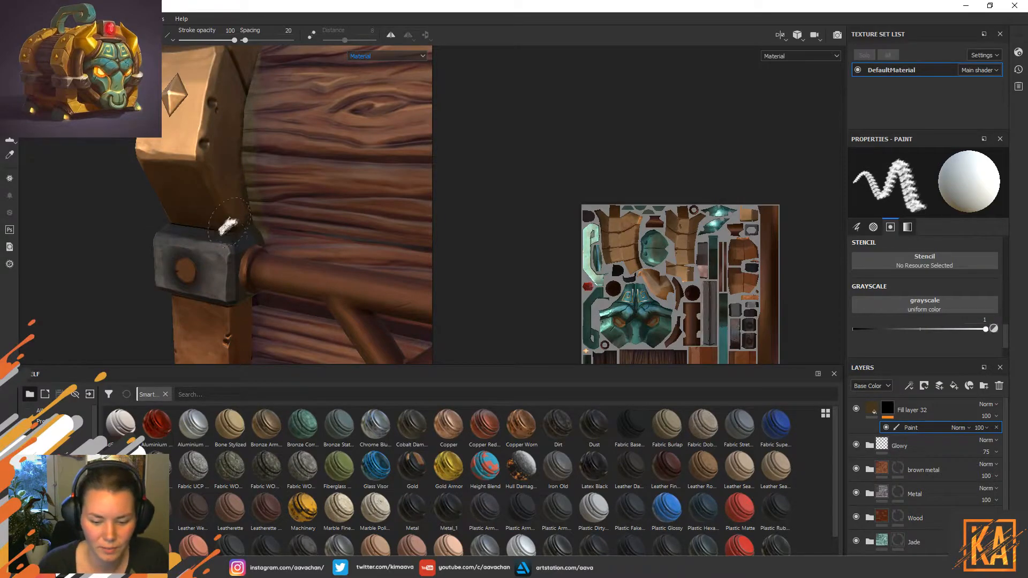
{"action": "left_click_drag", "start_coordinate": [241, 204], "coordinate": [268, 196], "text": "alt"}
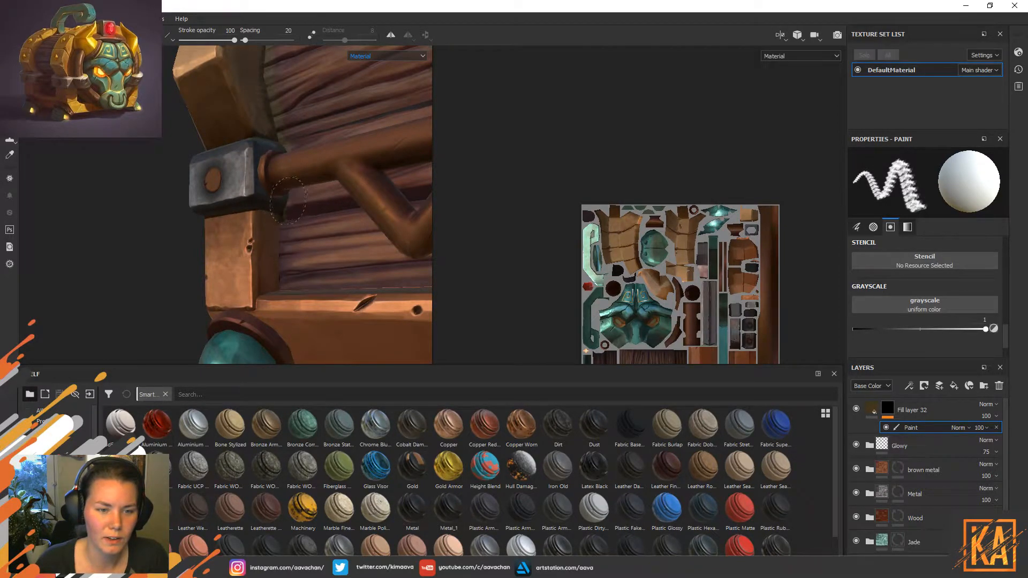
{"action": "mouse_move", "coordinate": [276, 217]}
{"action": "left_mouse_down"}
{"action": "mouse_move", "coordinate": [271, 223]}
{"action": "mouse_move", "coordinate": [266, 192]}
{"action": "left_mouse_up"}
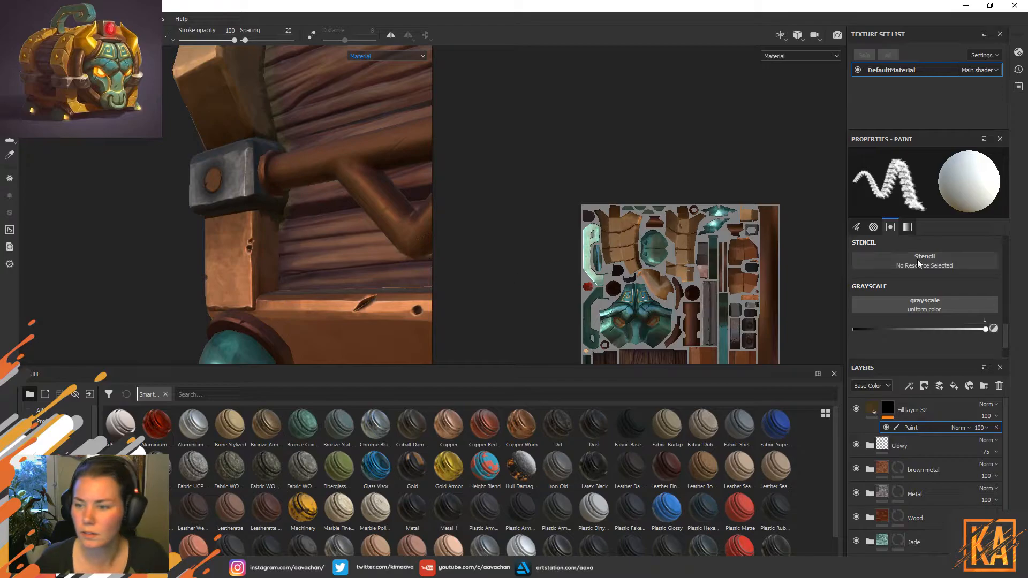
Change the brush alpha to Brush Circular Partial Large, leaving the alignment at Tangent | Wrap.
{"action": "mouse_move", "coordinate": [1006, 336]}
{"action": "left_mouse_down"}
{"action": "mouse_move", "coordinate": [1020, 258]}
{"action": "mouse_move", "coordinate": [1011, 296]}
{"action": "left_mouse_up"}
{"action": "left_click", "coordinate": [935, 274]}
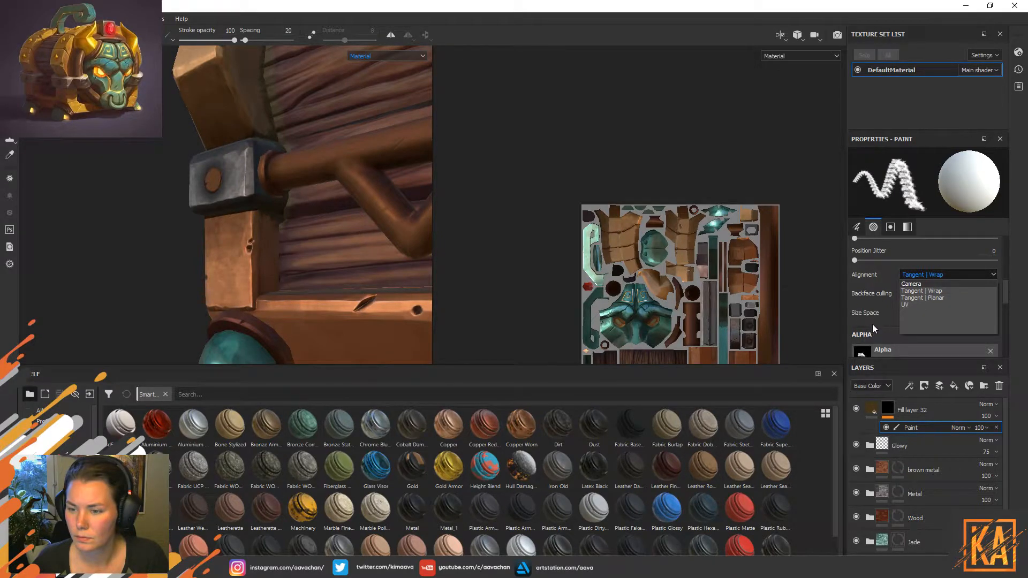
{"action": "left_click", "coordinate": [873, 324]}
{"action": "scroll", "coordinate": [1006, 302], "scroll_direction": "down", "scroll_amount": 1}
{"action": "scroll", "coordinate": [1006, 305], "scroll_direction": "down", "scroll_amount": 3}
{"action": "left_click", "coordinate": [939, 263]}
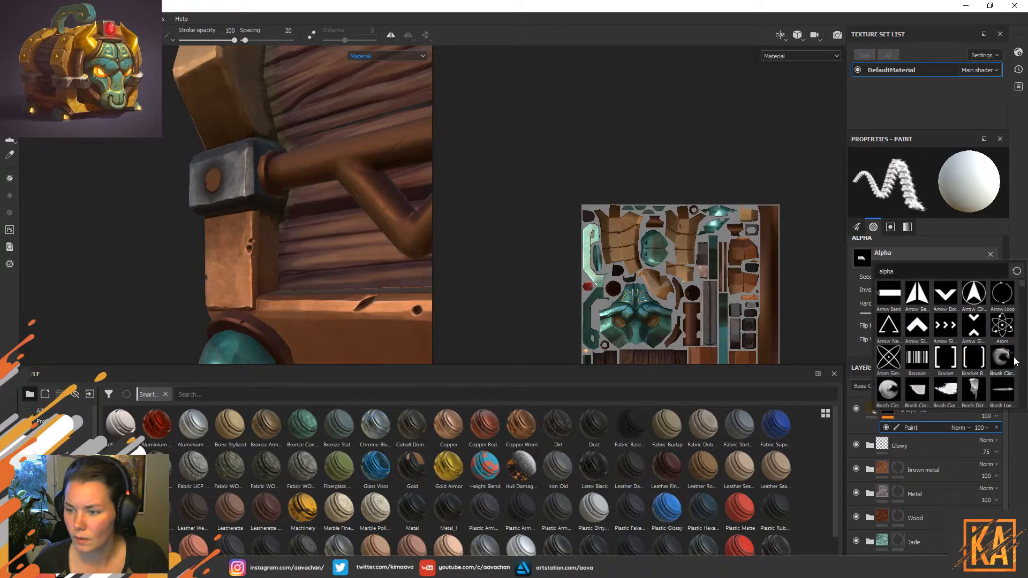
{"action": "left_click", "coordinate": [889, 390]}
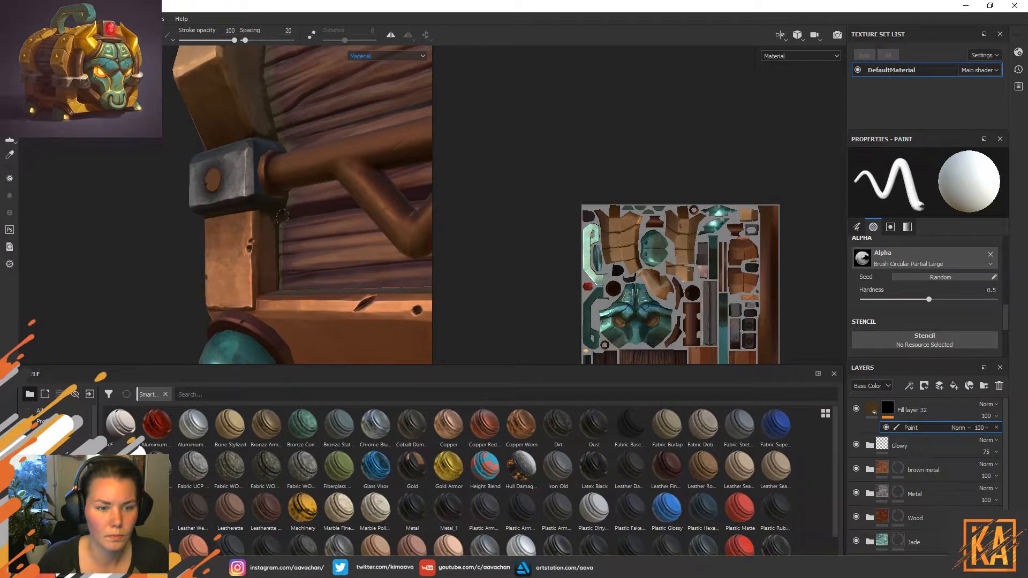
Switch the mask brush to black and lower the alpha's hardness to about 0.285.
{"action": "key", "text": "x"}
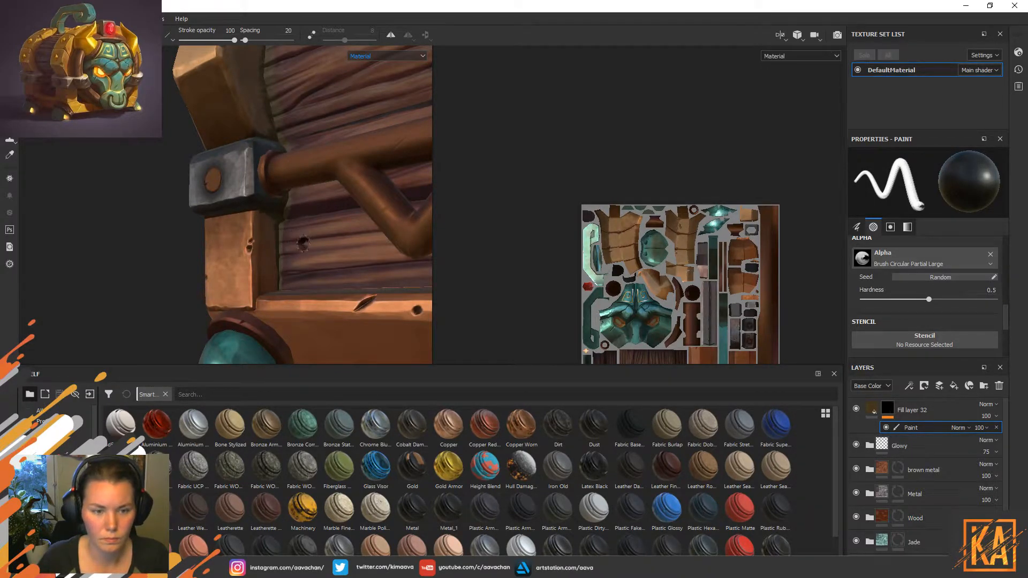
{"action": "mouse_move", "coordinate": [301, 238]}
{"action": "right_mouse_down", "text": "ctrl"}
{"action": "mouse_move", "coordinate": [313, 233]}
{"action": "mouse_move", "coordinate": [289, 253]}
{"action": "mouse_move", "coordinate": [270, 217]}
{"action": "right_mouse_up", "text": "ctrl"}
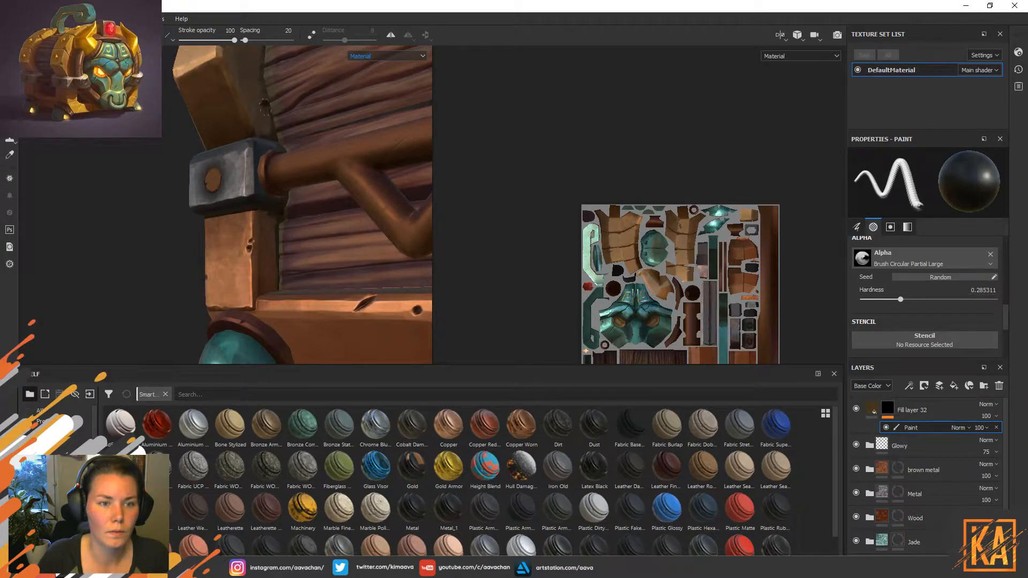
Lower the brush's stroke opacity to 29 for softer shading along the gold band.
{"action": "left_click_drag", "start_coordinate": [275, 86], "coordinate": [289, 223], "text": "alt"}
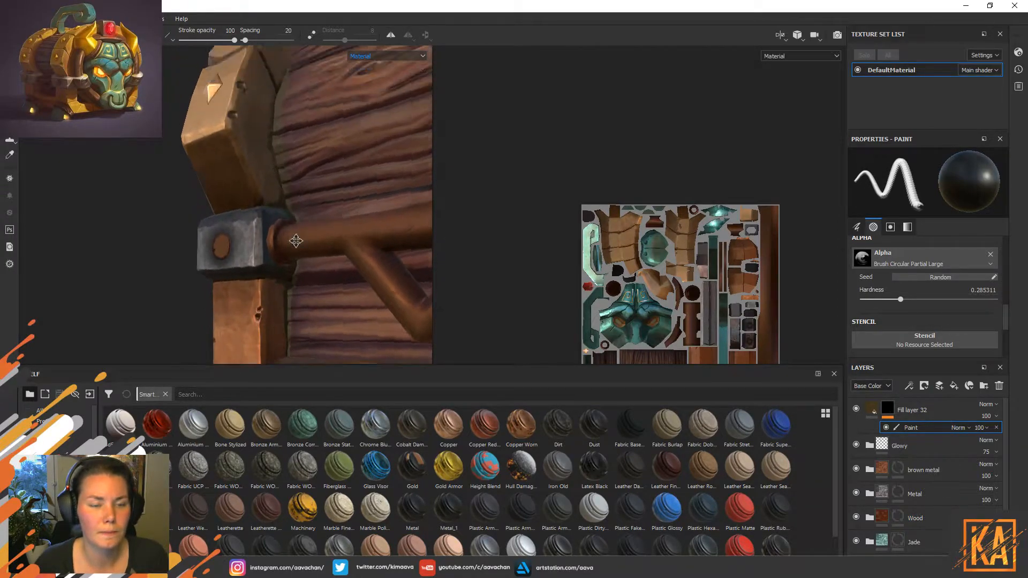
{"action": "middle_click_drag", "start_coordinate": [289, 223], "coordinate": [285, 280], "text": "alt"}
{"action": "left_click_drag", "start_coordinate": [284, 280], "coordinate": [311, 289], "text": "alt"}
{"action": "middle_click_drag", "start_coordinate": [311, 290], "coordinate": [306, 241], "text": "alt"}
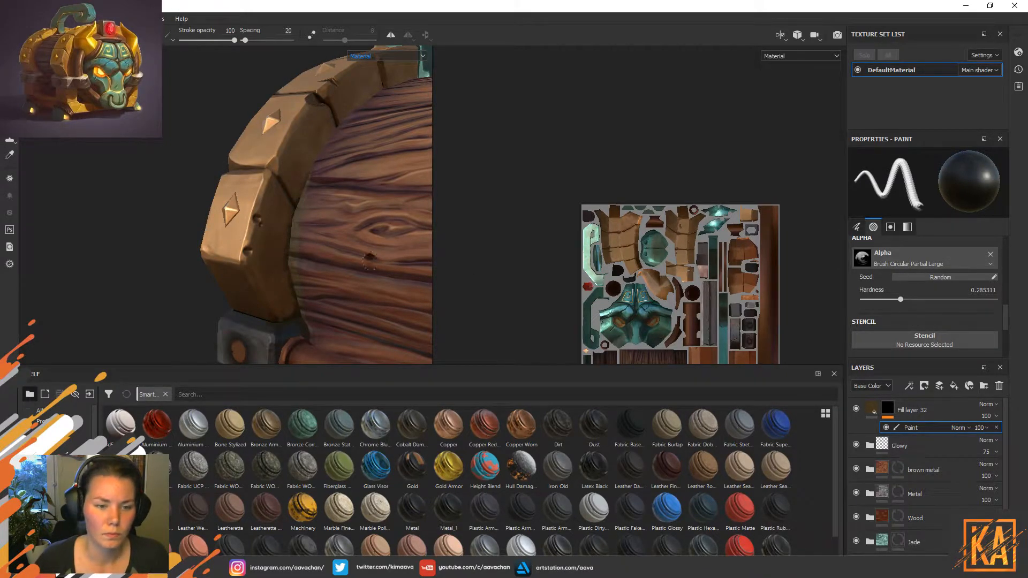
{"action": "scroll", "coordinate": [1010, 276], "scroll_direction": "up", "scroll_amount": 4}
{"action": "scroll", "coordinate": [1010, 273], "scroll_direction": "up", "scroll_amount": 2}
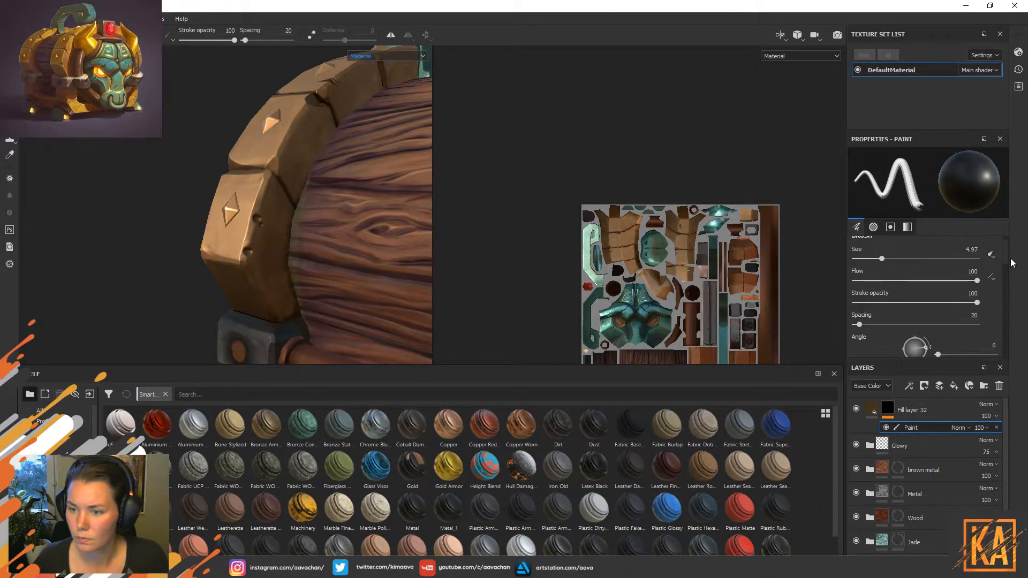
{"action": "left_click_drag", "start_coordinate": [976, 302], "coordinate": [888, 303]}
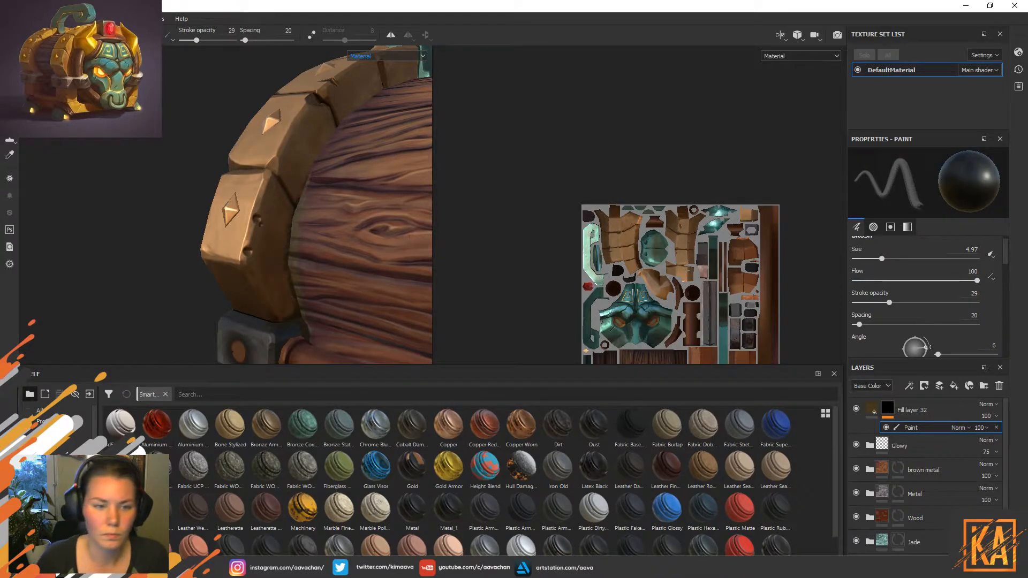
Build up and blend faint dark shading along the gold band's inner edge down to the bracket, alternating white and black.
{"action": "key", "text": "x"}
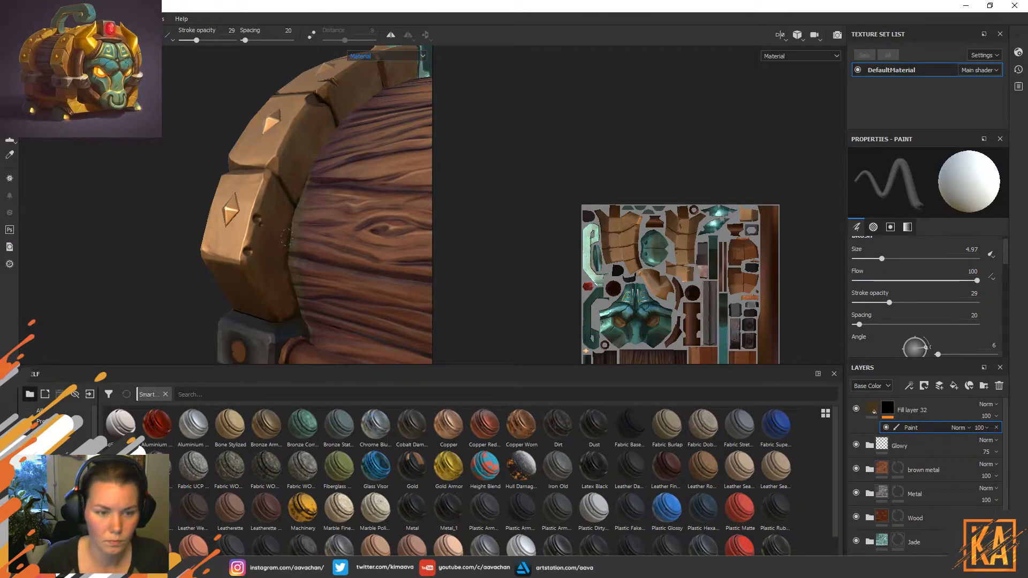
{"action": "left_click_drag", "start_coordinate": [289, 215], "coordinate": [304, 189]}
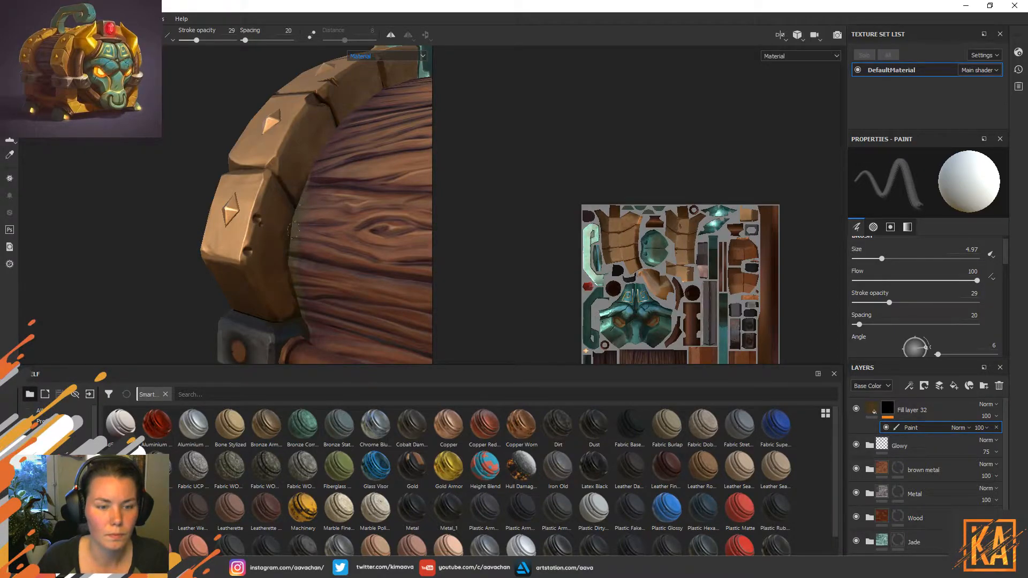
{"action": "mouse_move", "coordinate": [286, 243]}
{"action": "left_mouse_down"}
{"action": "mouse_move", "coordinate": [288, 256]}
{"action": "mouse_move", "coordinate": [299, 252]}
{"action": "mouse_move", "coordinate": [289, 272]}
{"action": "mouse_move", "coordinate": [297, 303]}
{"action": "mouse_move", "coordinate": [284, 314]}
{"action": "left_mouse_up"}
{"action": "key", "text": "x"}
{"action": "key", "text": "x"}
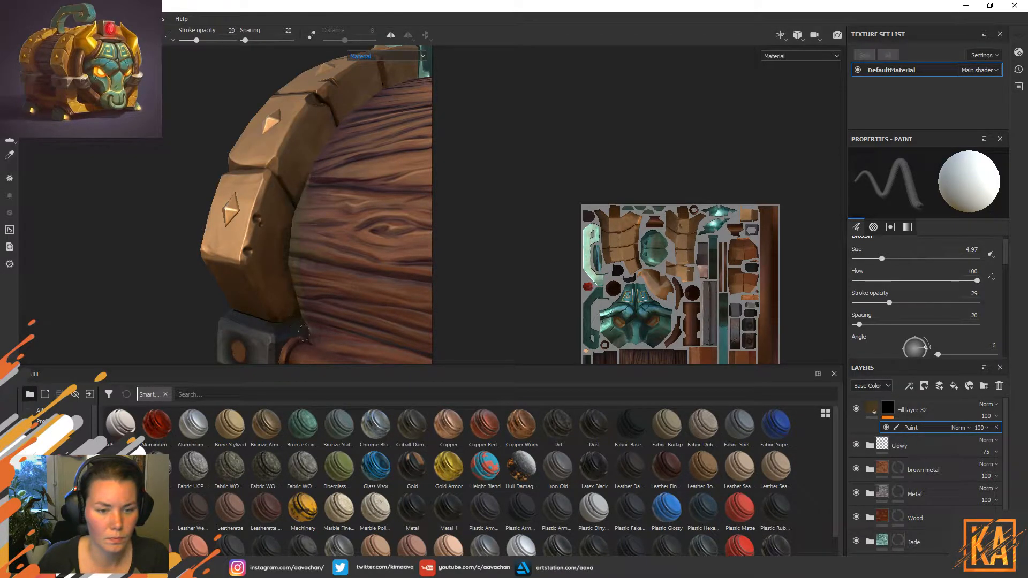
{"action": "key", "text": "x"}
{"action": "key", "text": "x"}
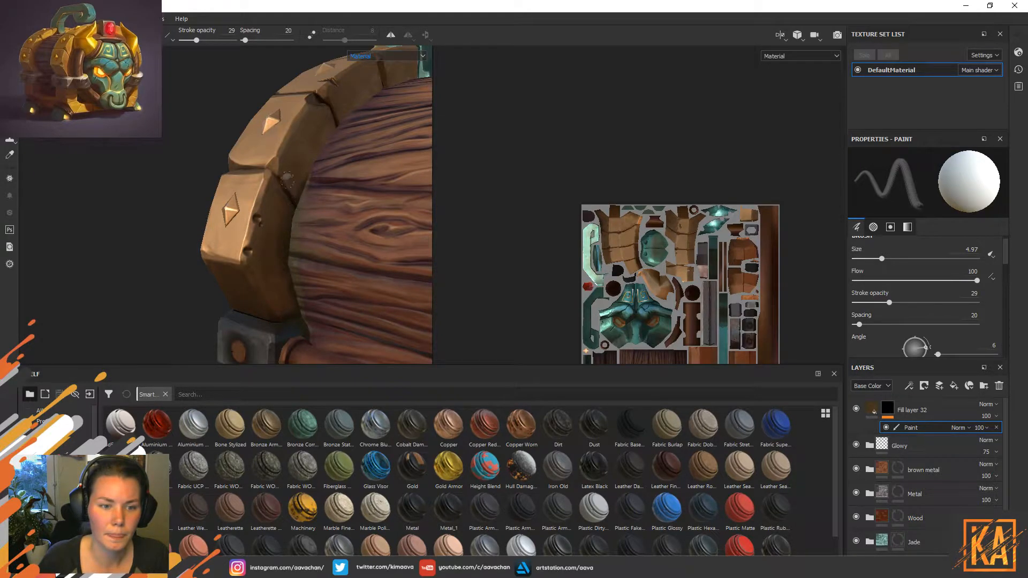
{"action": "key", "text": "x"}
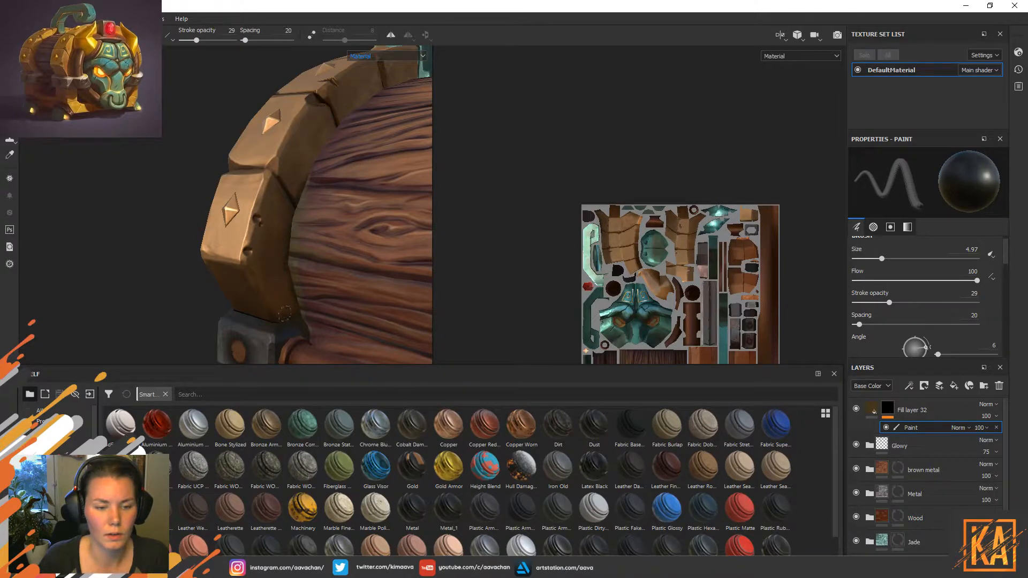
{"action": "key", "text": "x"}
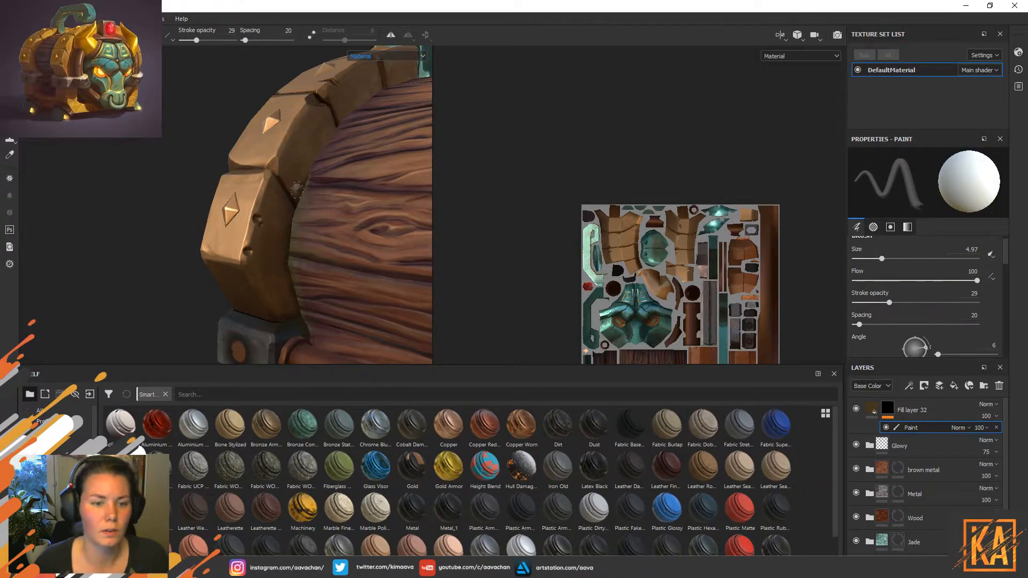
Paint and blend dark shading on the side planks along the lower corner post's inner edge, alternating white and black.
{"action": "mouse_move", "coordinate": [296, 188]}
{"action": "left_mouse_down", "text": "alt"}
{"action": "mouse_move", "coordinate": [321, 184]}
{"action": "mouse_move", "coordinate": [282, 187]}
{"action": "mouse_move", "coordinate": [291, 188]}
{"action": "left_mouse_up", "text": "alt"}
{"action": "middle_click_drag", "start_coordinate": [301, 179], "coordinate": [369, 136], "text": "alt"}
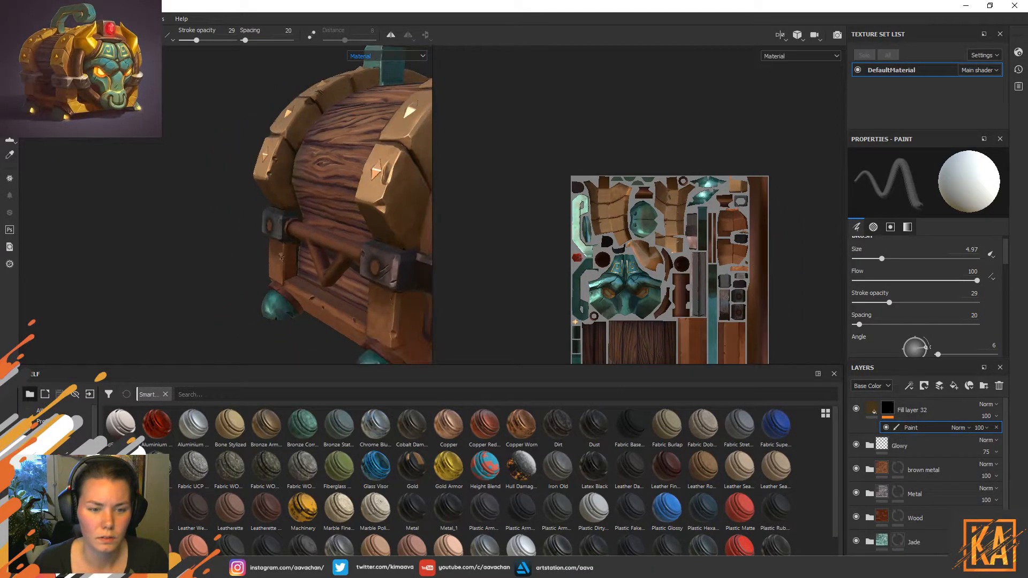
{"action": "left_click_drag", "start_coordinate": [343, 177], "coordinate": [393, 184], "text": "alt"}
{"action": "middle_click_drag", "start_coordinate": [396, 279], "coordinate": [409, 243], "text": "alt"}
{"action": "right_click_drag", "start_coordinate": [410, 300], "coordinate": [445, 331], "text": "alt"}
{"action": "left_click_drag", "start_coordinate": [359, 186], "coordinate": [343, 183], "text": "alt"}
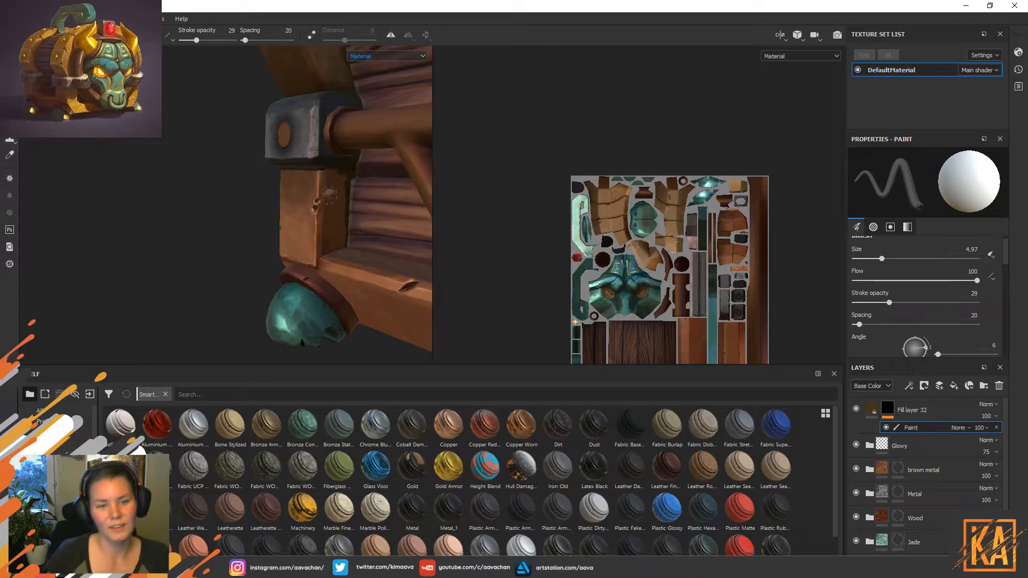
{"action": "left_click_drag", "start_coordinate": [253, 228], "coordinate": [232, 233], "text": "alt"}
{"action": "key", "text": "x"}
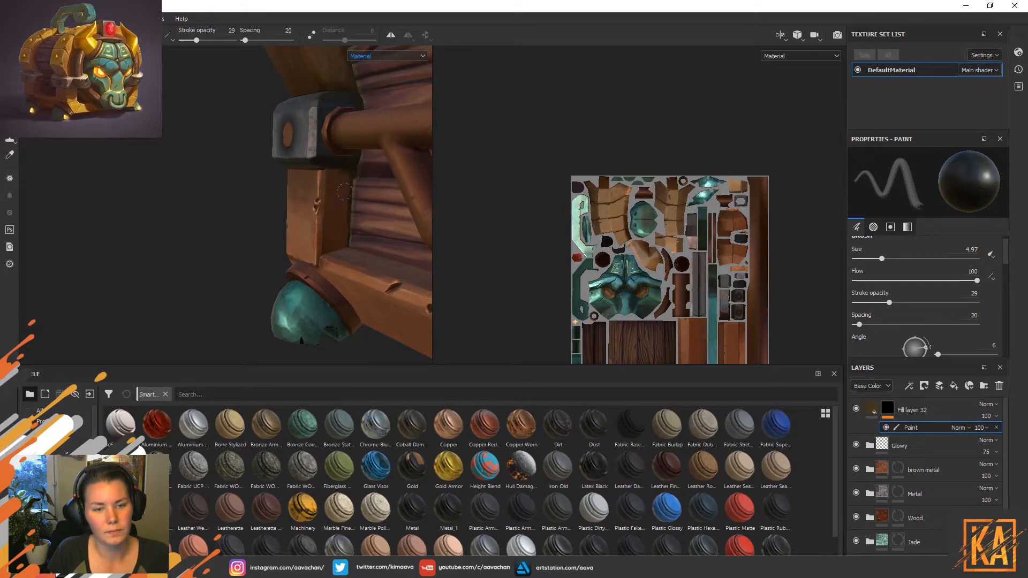
{"action": "key", "text": "x"}
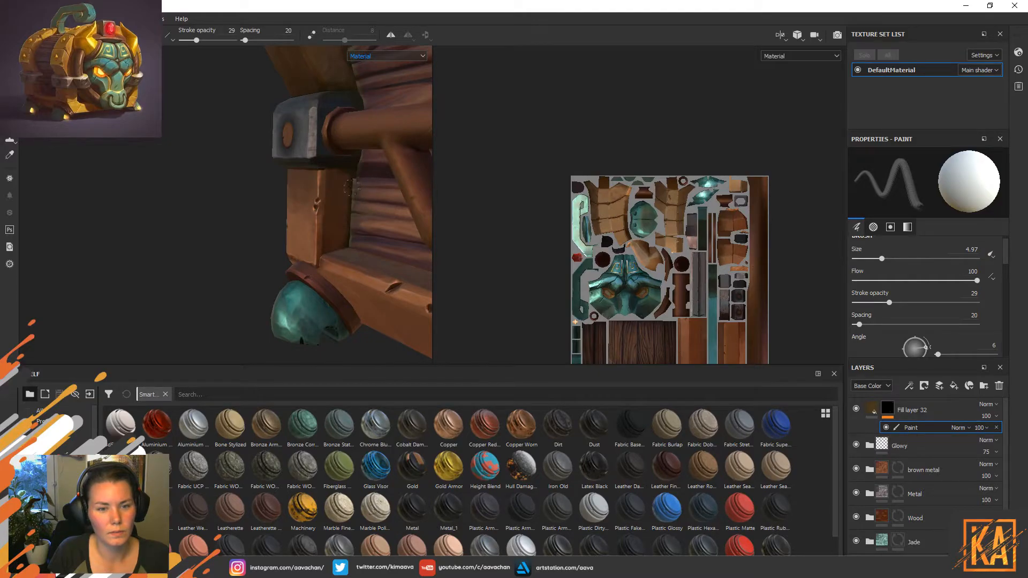
{"action": "key", "text": "x"}
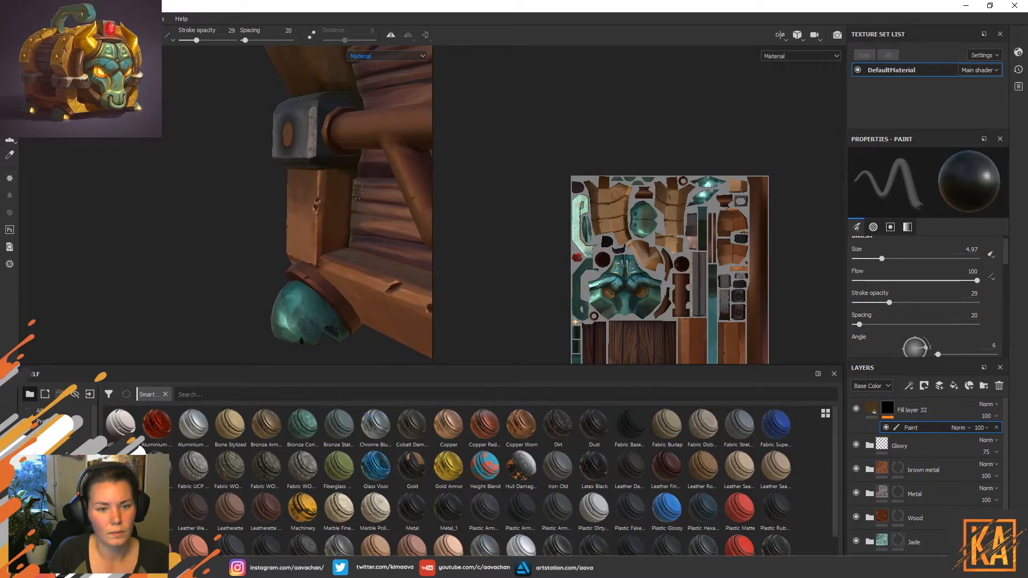
Paint soft dark shading around the base of the corner post, where it meets the bottom rail and foot collar.
{"action": "left_click_drag", "start_coordinate": [211, 229], "coordinate": [232, 248], "text": "alt"}
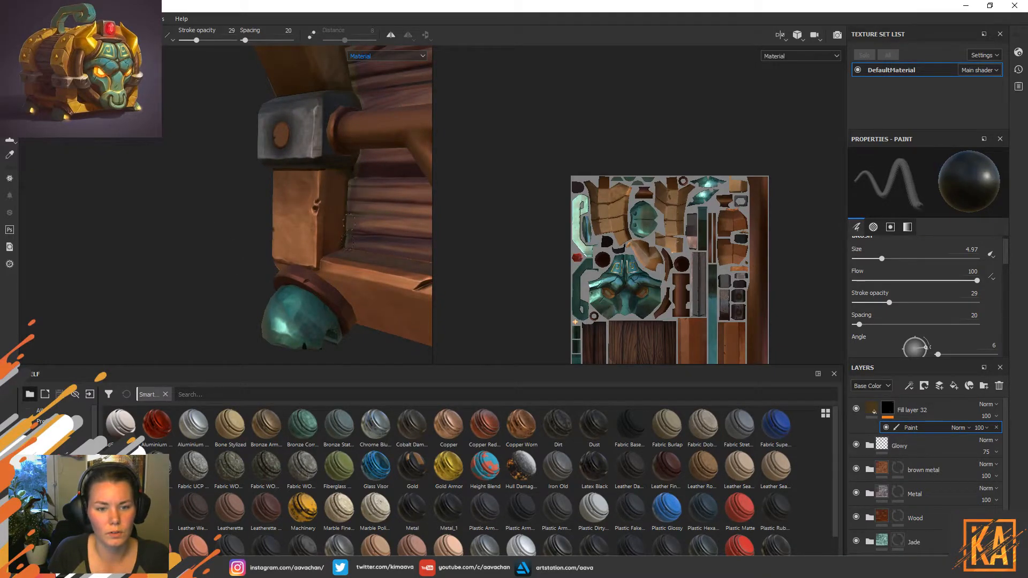
{"action": "mouse_move", "coordinate": [154, 179]}
{"action": "left_mouse_down", "text": "alt"}
{"action": "mouse_move", "coordinate": [168, 269]}
{"action": "mouse_move", "coordinate": [320, 273]}
{"action": "left_mouse_up", "text": "alt"}
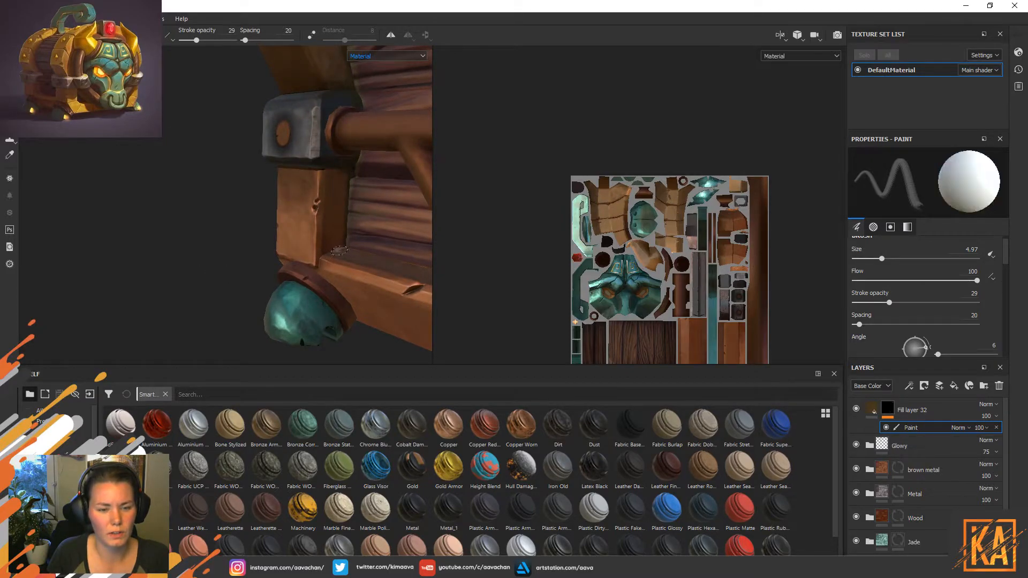
{"action": "left_click_drag", "start_coordinate": [220, 233], "coordinate": [257, 246], "text": "alt"}
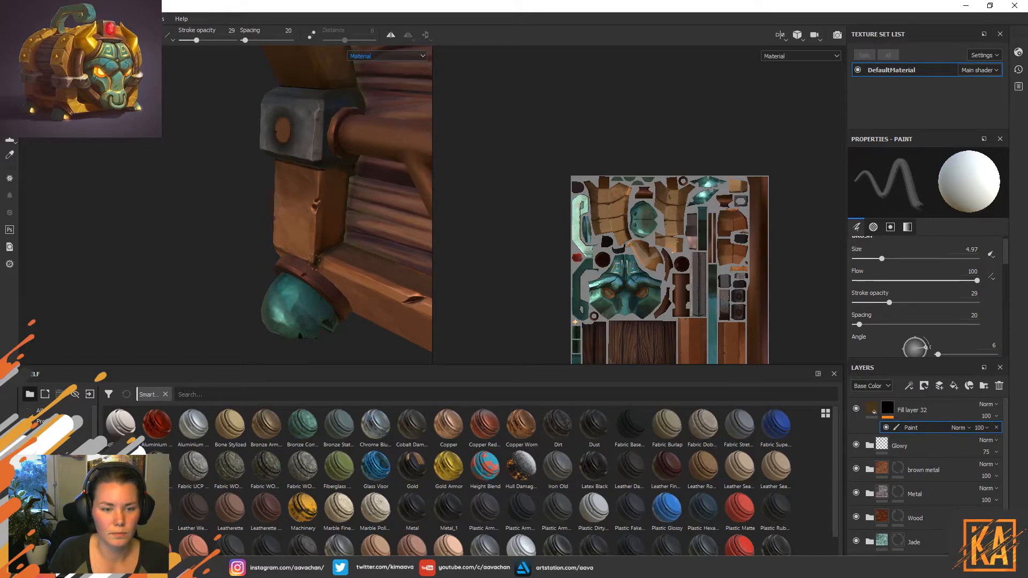
{"action": "left_click_drag", "start_coordinate": [287, 174], "coordinate": [275, 228], "text": "alt"}
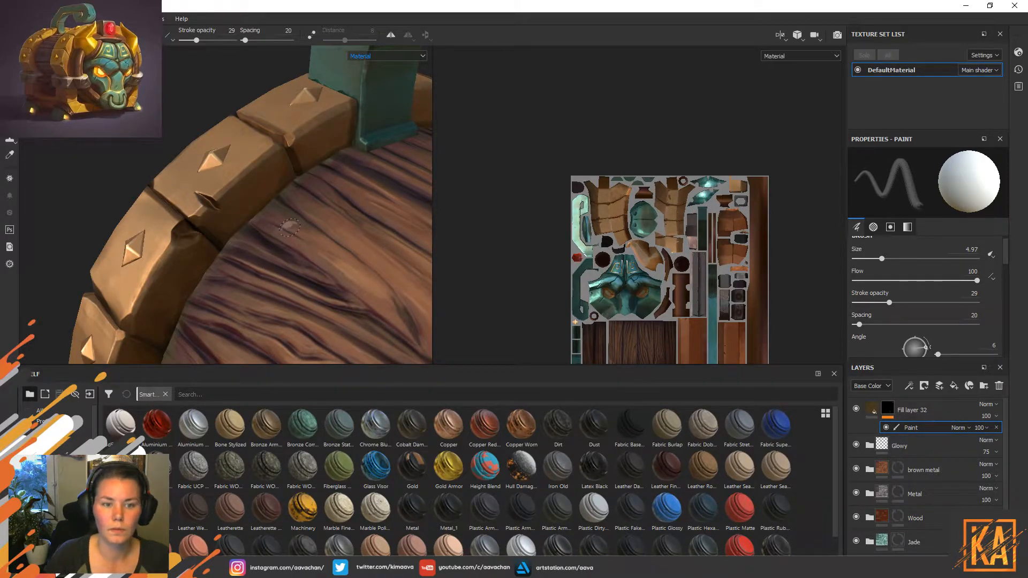
Paint soft shading on the wood and gold band where they meet the base of the jade handle.
{"action": "left_click_drag", "start_coordinate": [236, 237], "coordinate": [110, 245], "text": "alt"}
{"action": "left_click_drag", "start_coordinate": [375, 219], "coordinate": [273, 180], "text": "alt"}
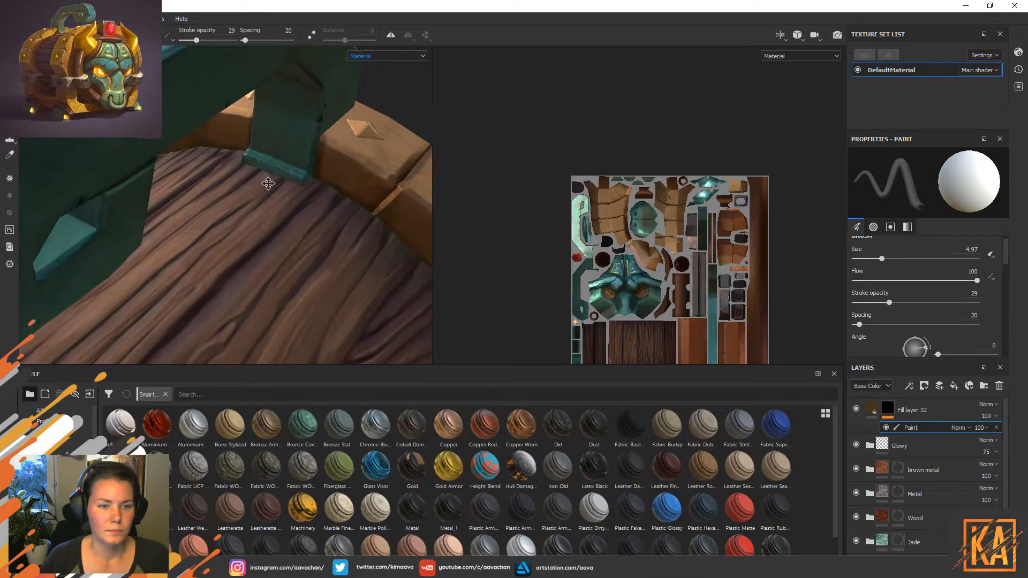
{"action": "middle_click_drag", "start_coordinate": [273, 180], "coordinate": [244, 205], "text": "alt"}
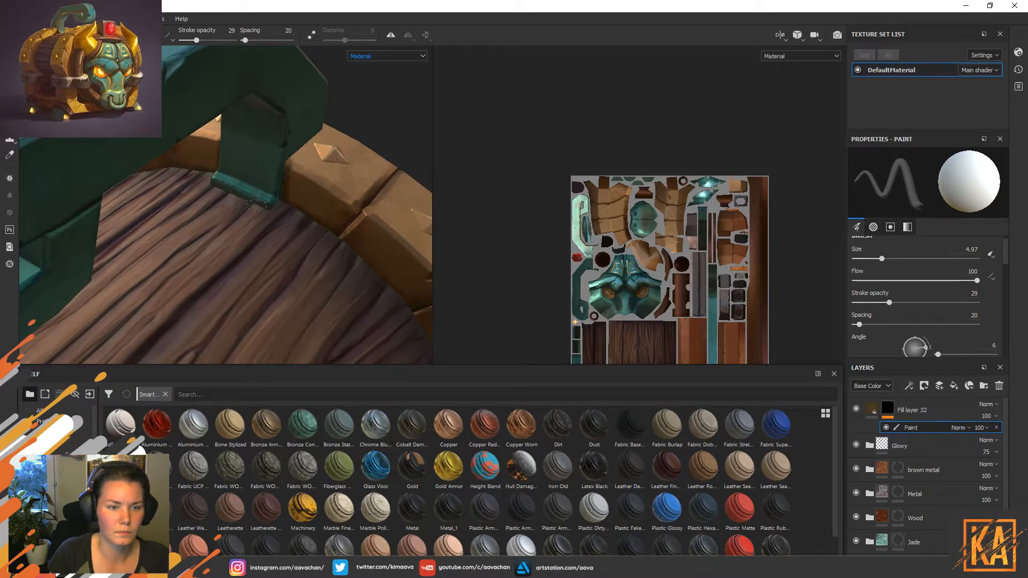
{"action": "left_click_drag", "start_coordinate": [337, 127], "coordinate": [289, 190], "text": "alt"}
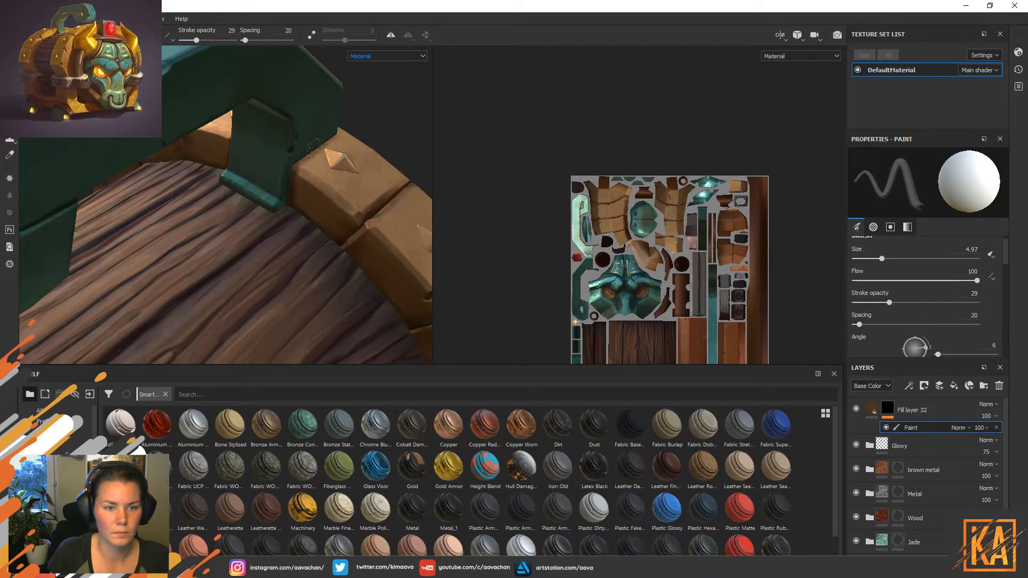
{"action": "left_click_drag", "start_coordinate": [385, 111], "coordinate": [279, 164], "text": "alt"}
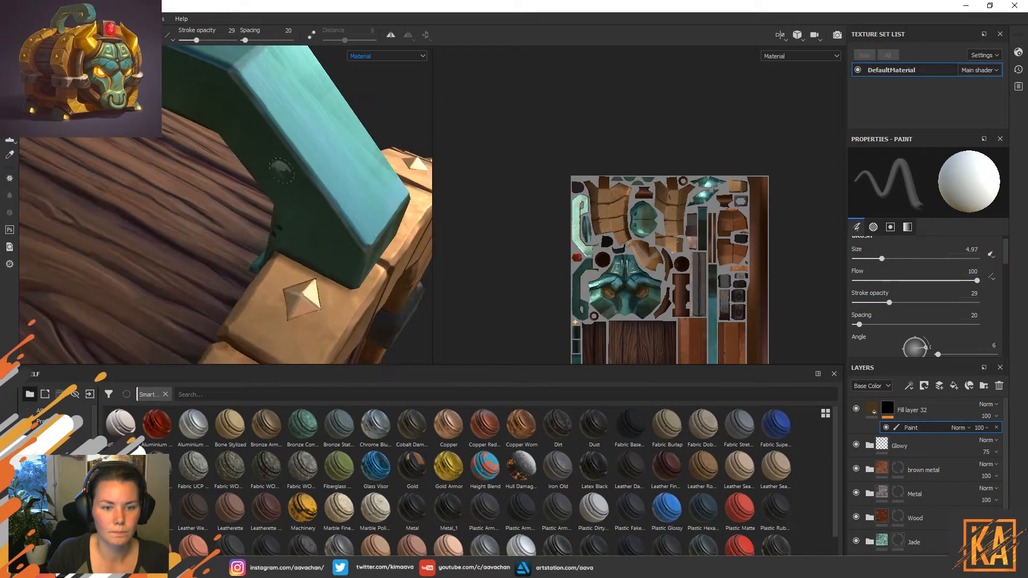
Shade around the diamond stud nearest the jade handle, alternating white and black to soften the edges.
{"action": "left_click_drag", "start_coordinate": [230, 270], "coordinate": [179, 236], "text": "alt"}
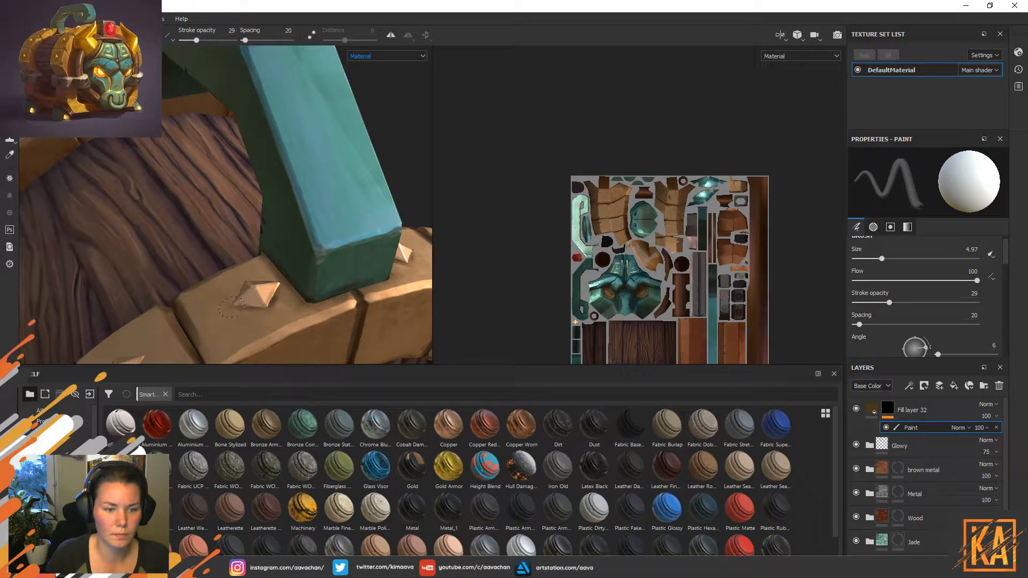
{"action": "key", "text": "x"}
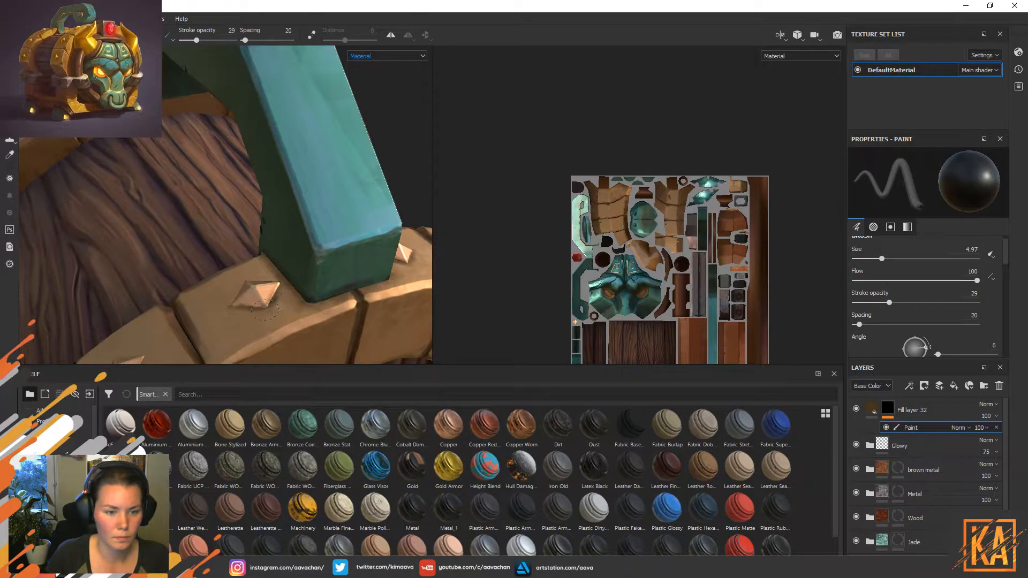
{"action": "left_click_drag", "start_coordinate": [204, 245], "coordinate": [329, 230], "text": "alt"}
{"action": "key", "text": "x"}
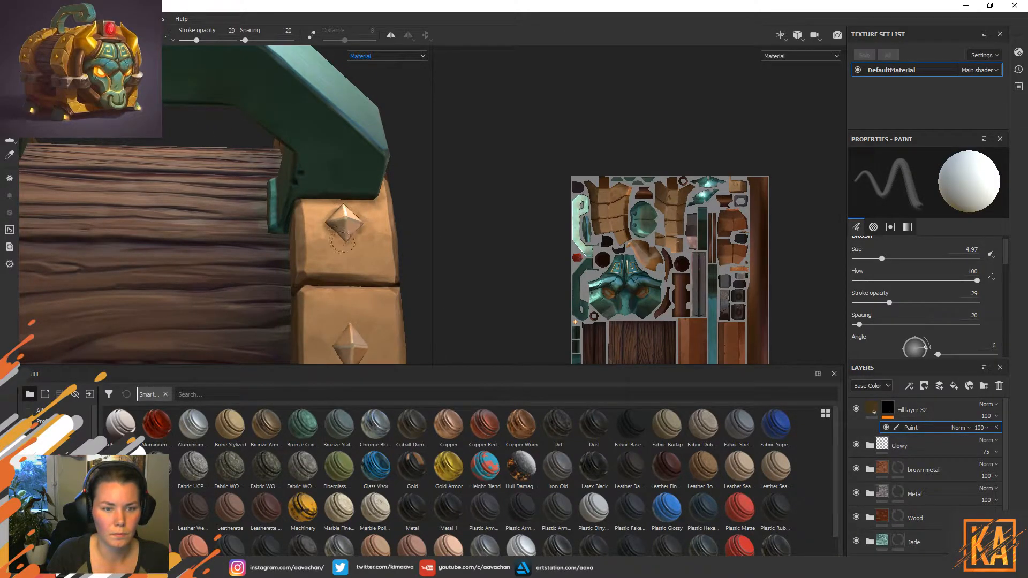
{"action": "key", "text": "x"}
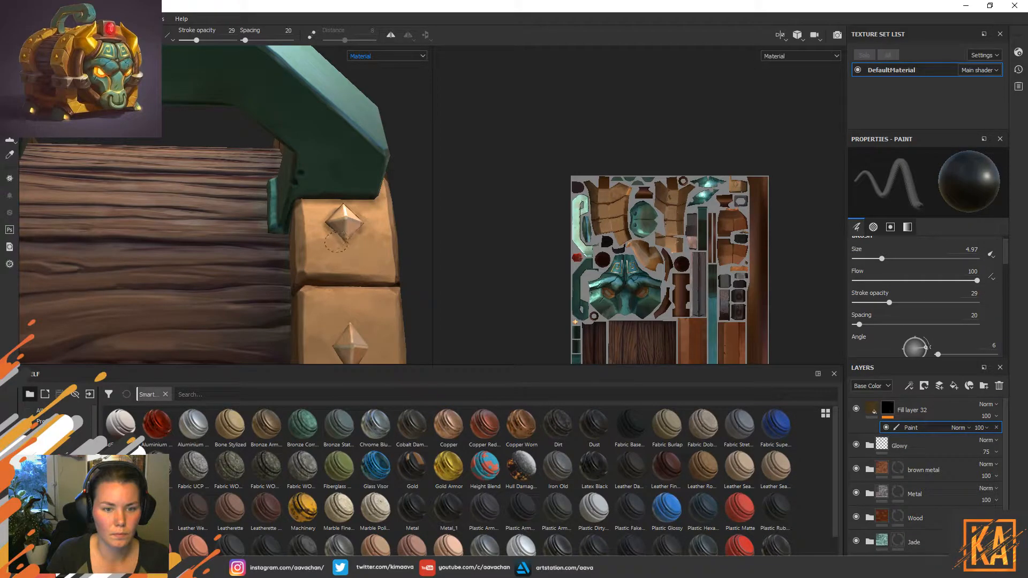
Shade around the second diamond stud down from the handle, cleaning up the excess in black.
{"action": "left_click_drag", "start_coordinate": [420, 226], "coordinate": [371, 293], "text": "alt"}
{"action": "key", "text": "x"}
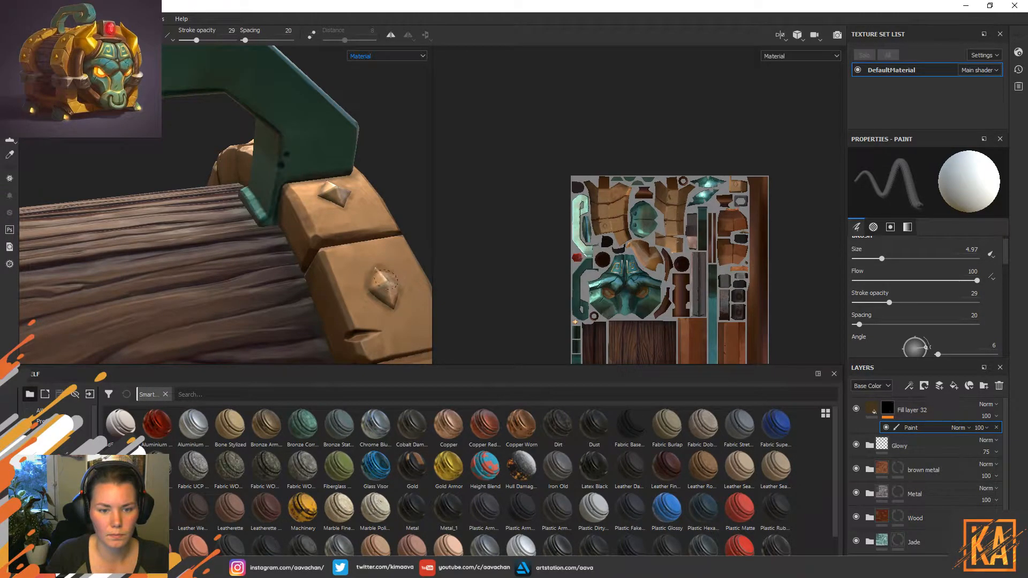
{"action": "key", "text": "x"}
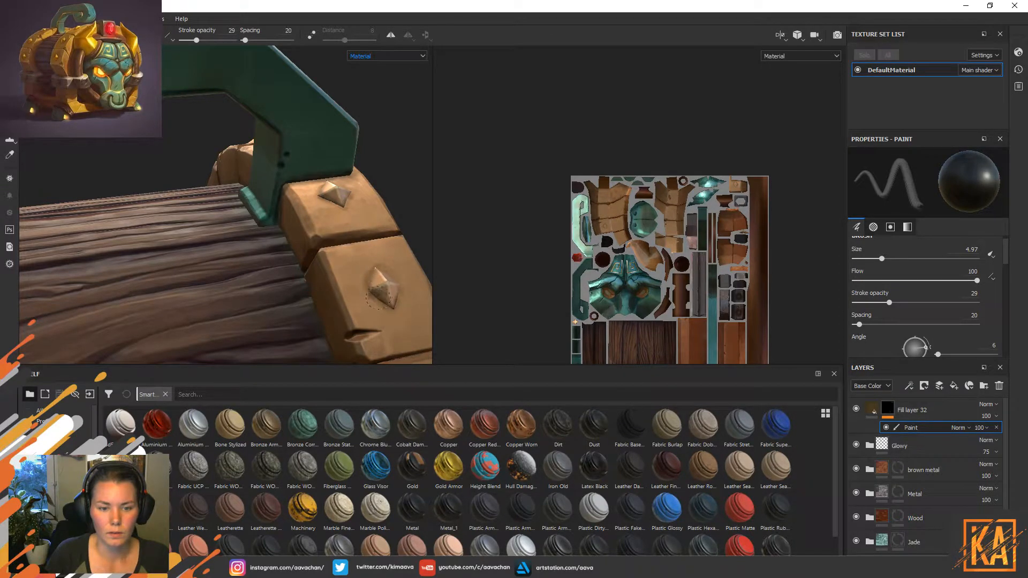
{"action": "key", "text": "x"}
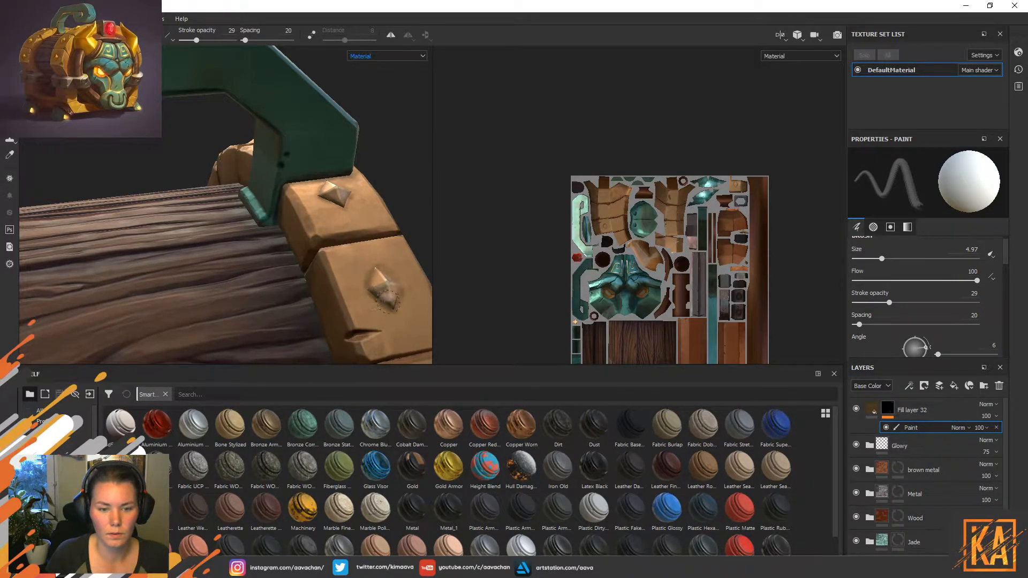
{"action": "left_click_drag", "start_coordinate": [375, 276], "coordinate": [325, 278], "text": "alt"}
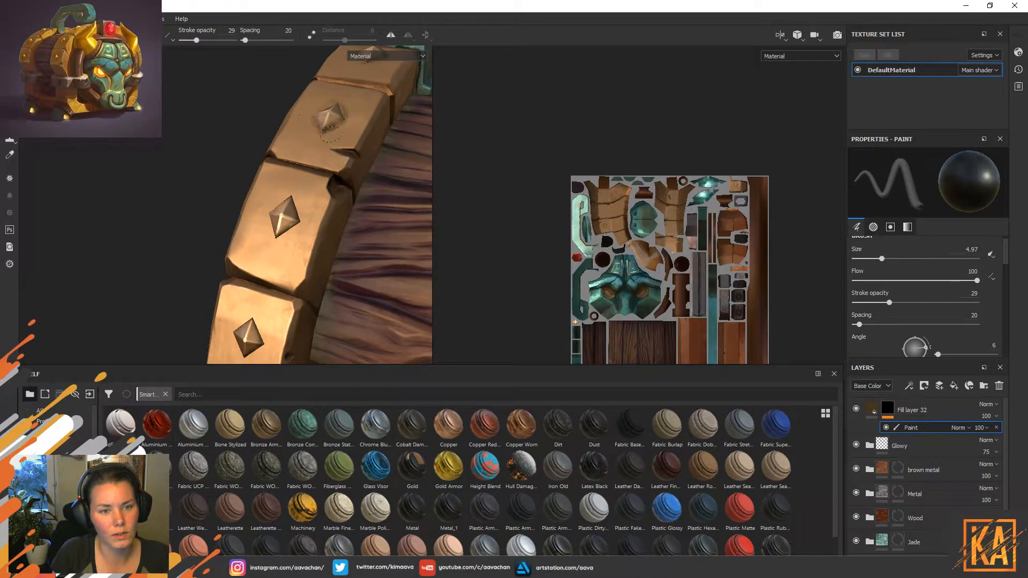
{"action": "key", "text": "x"}
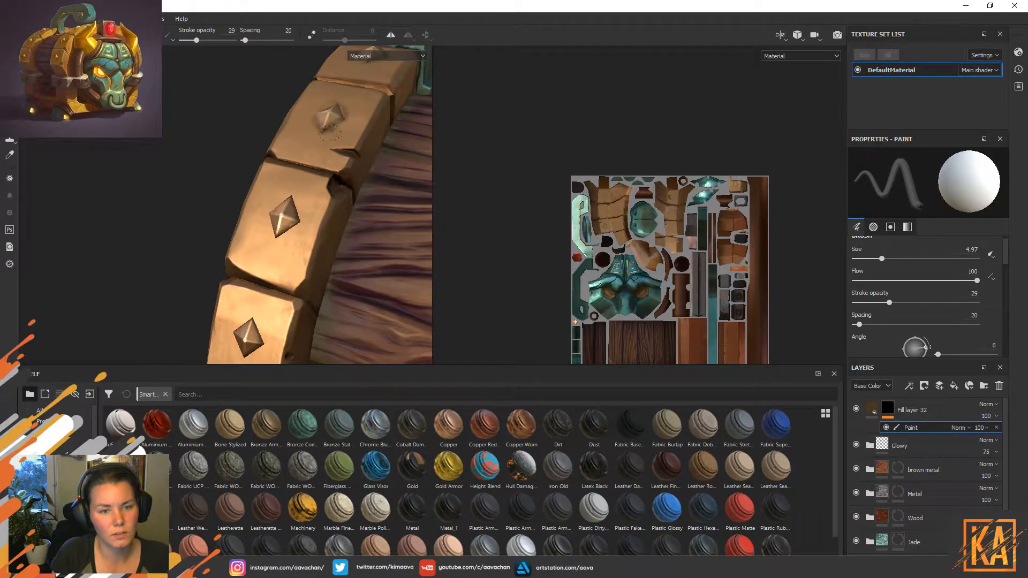
{"action": "key", "text": "x"}
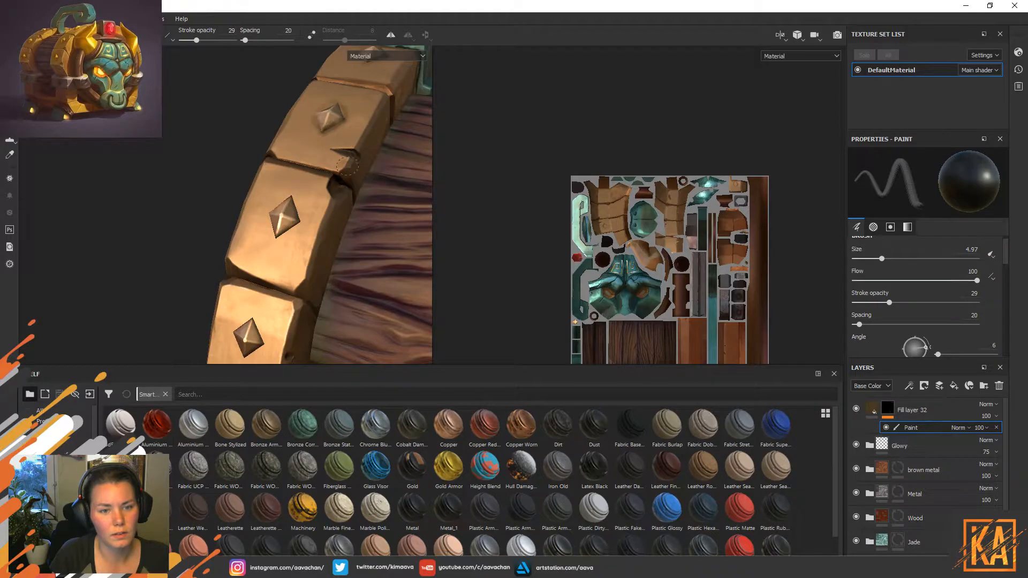
Continue the soft shading around the lower diamond studs of the gold band down to the metal bracket.
{"action": "key", "text": "x"}
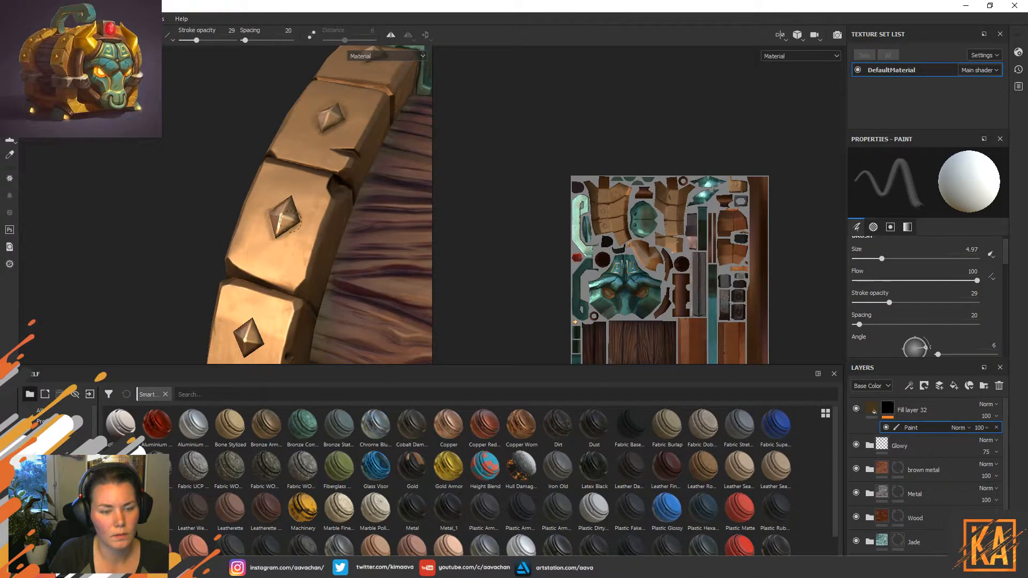
{"action": "left_click_drag", "start_coordinate": [335, 171], "coordinate": [239, 139], "text": "alt"}
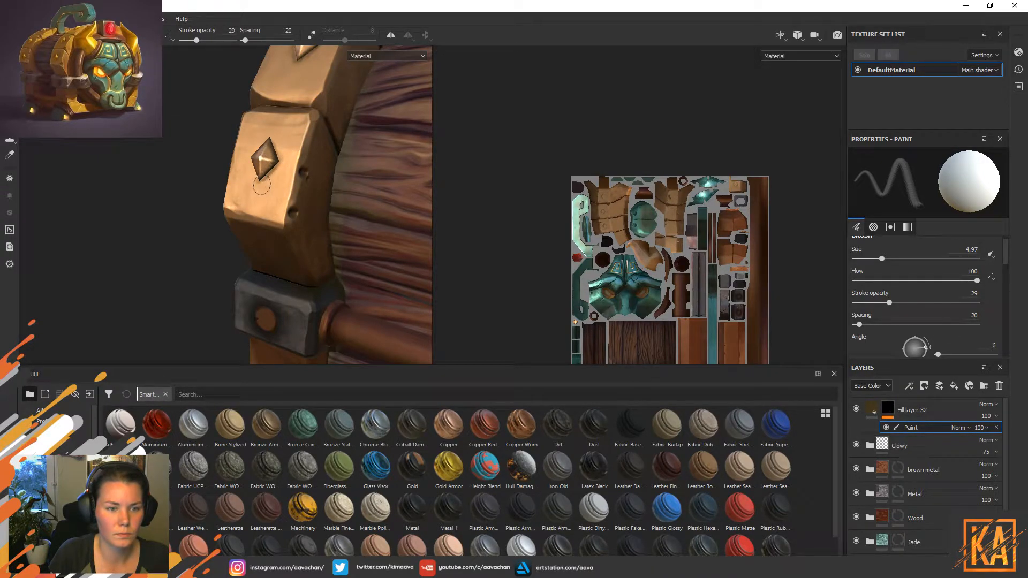
{"action": "mouse_move", "coordinate": [262, 186]}
{"action": "left_mouse_down", "text": "alt"}
{"action": "mouse_move", "coordinate": [242, 188]}
{"action": "mouse_move", "coordinate": [248, 156]}
{"action": "left_mouse_up", "text": "alt"}
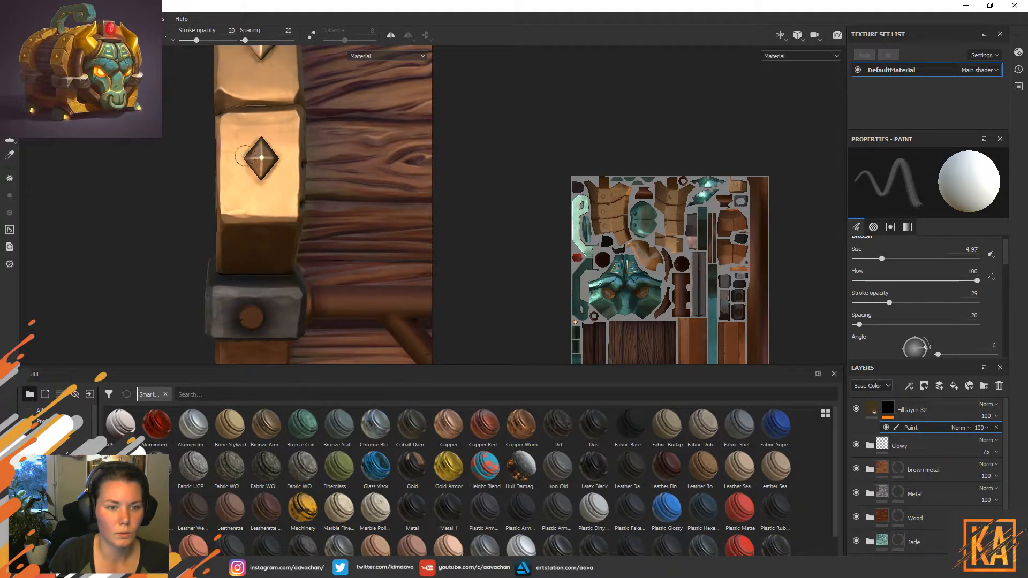
{"action": "key", "text": "x"}
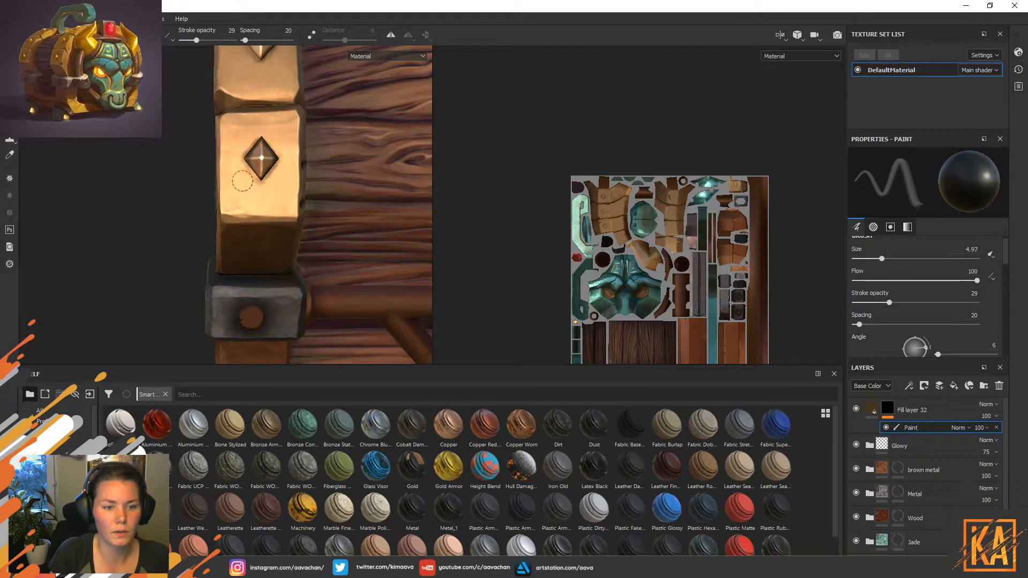
Examine the gold bands, diamond studs and wood side of the chest from several angles and distances.
{"action": "left_click_drag", "start_coordinate": [355, 294], "coordinate": [284, 257], "text": "alt"}
{"action": "middle_click_drag", "start_coordinate": [333, 152], "coordinate": [282, 294], "text": "alt"}
{"action": "middle_click_drag", "start_coordinate": [300, 129], "coordinate": [183, 252], "text": "alt"}
{"action": "left_click_drag", "start_coordinate": [183, 252], "coordinate": [383, 289], "text": "alt"}
{"action": "middle_click_drag", "start_coordinate": [273, 222], "coordinate": [257, 202], "text": "alt"}
{"action": "left_click_drag", "start_coordinate": [257, 202], "coordinate": [211, 186], "text": "alt"}
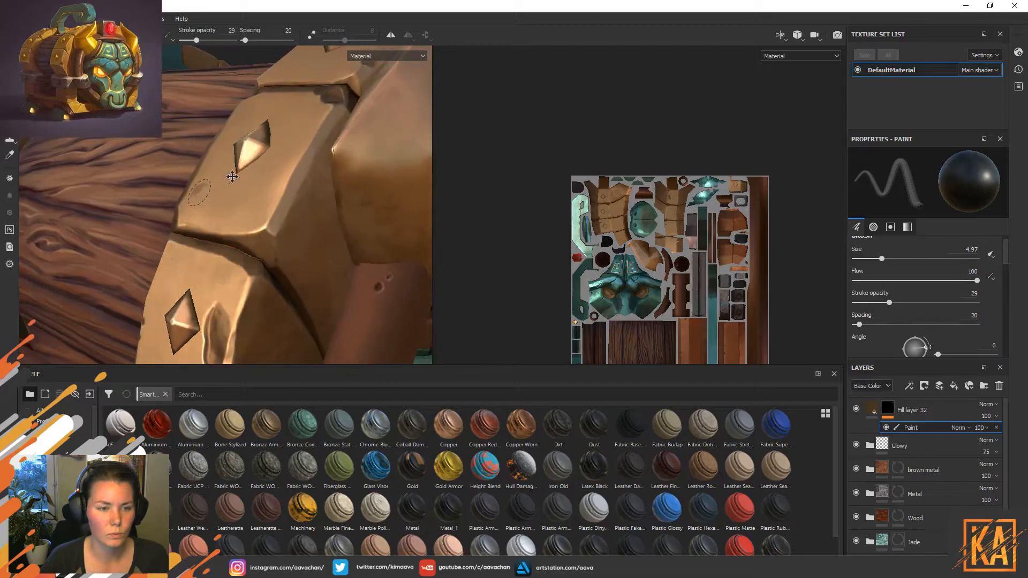
{"action": "middle_click_drag", "start_coordinate": [211, 186], "coordinate": [250, 148], "text": "alt"}
{"action": "right_click_drag", "start_coordinate": [250, 148], "coordinate": [214, 160], "text": "alt"}
{"action": "middle_click_drag", "start_coordinate": [257, 160], "coordinate": [289, 139], "text": "alt"}
{"action": "mouse_move", "coordinate": [374, 134]}
{"action": "right_mouse_down", "text": "alt"}
{"action": "mouse_move", "coordinate": [332, 138]}
{"action": "mouse_move", "coordinate": [374, 134]}
{"action": "right_mouse_up", "text": "alt"}
{"action": "middle_click_drag", "start_coordinate": [257, 144], "coordinate": [231, 170], "text": "alt"}
{"action": "right_click_drag", "start_coordinate": [230, 170], "coordinate": [166, 160], "text": "alt"}
{"action": "middle_click_drag", "start_coordinate": [166, 157], "coordinate": [176, 167], "text": "alt"}
Export the DefaultMaterial textures as 8-bit PNG files with the PBR MetalRough configuration.
{"action": "left_click", "coordinate": [8, 18]}
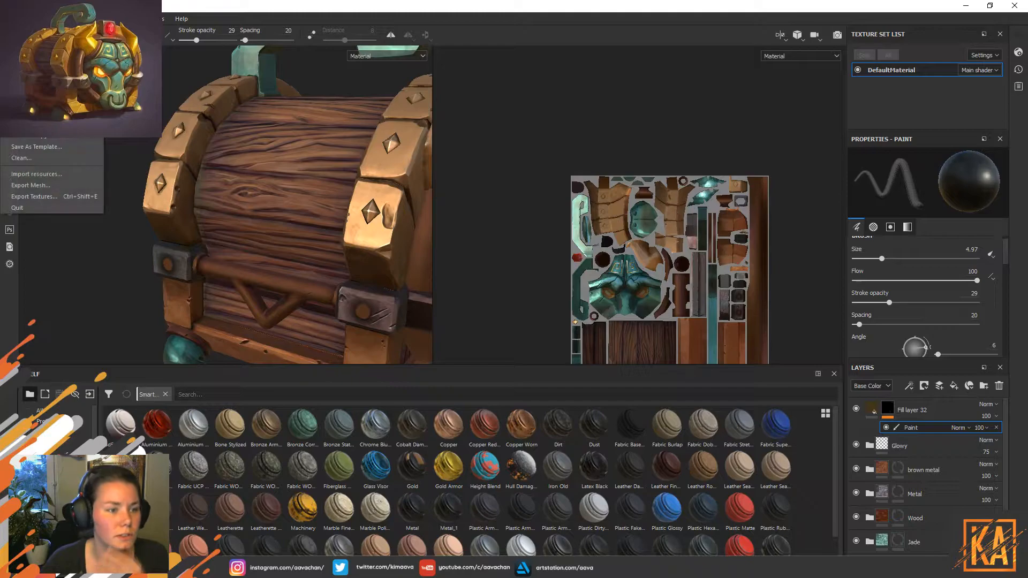
{"action": "left_click", "coordinate": [32, 199]}
{"action": "left_click", "coordinate": [601, 474]}
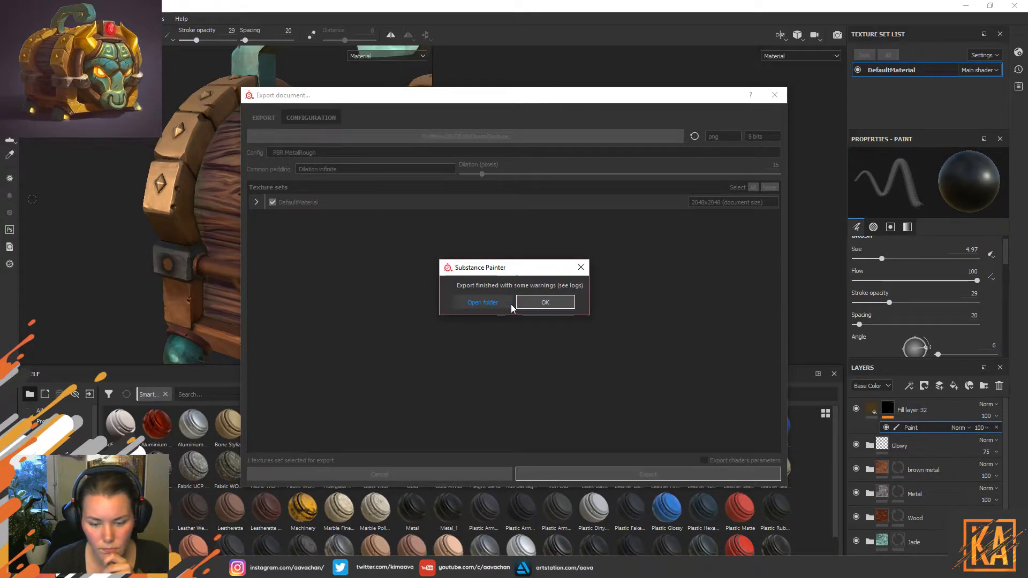
{"action": "left_click", "coordinate": [539, 303]}
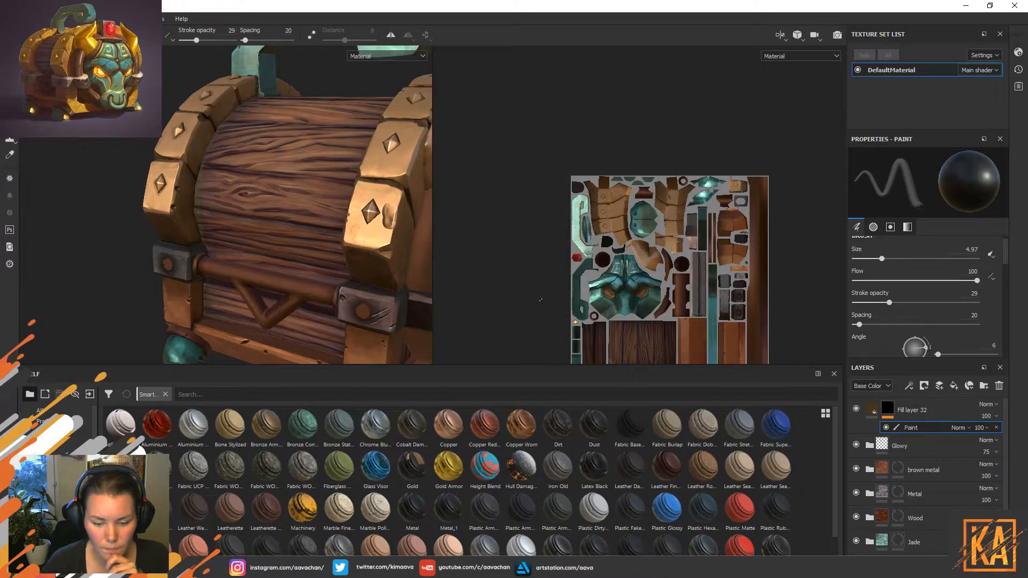
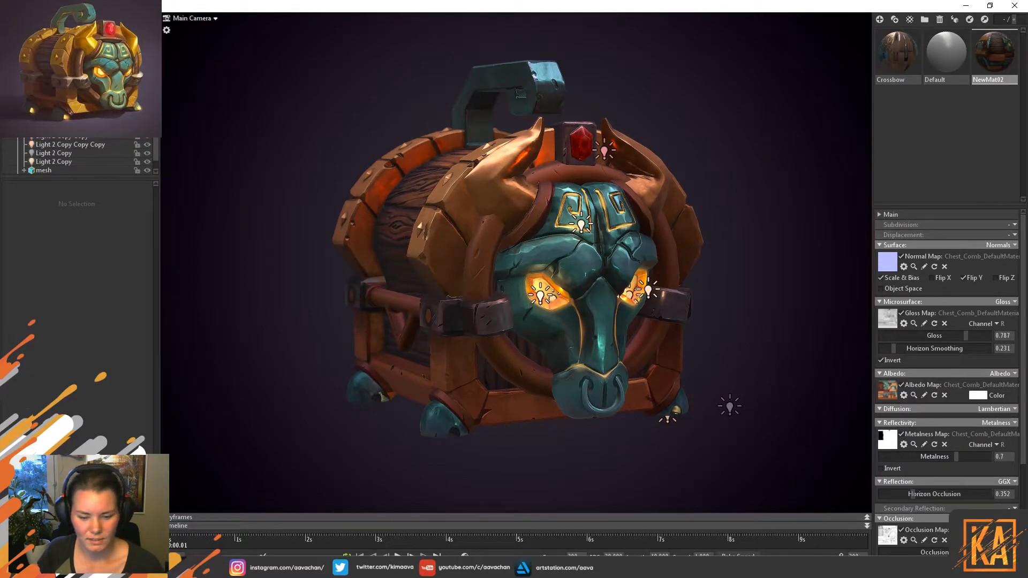
Switch back to Substance Painter and compare its view of the chest with the Marmoset Toolbag render.
{"action": "mouse_move", "coordinate": [301, 568]}
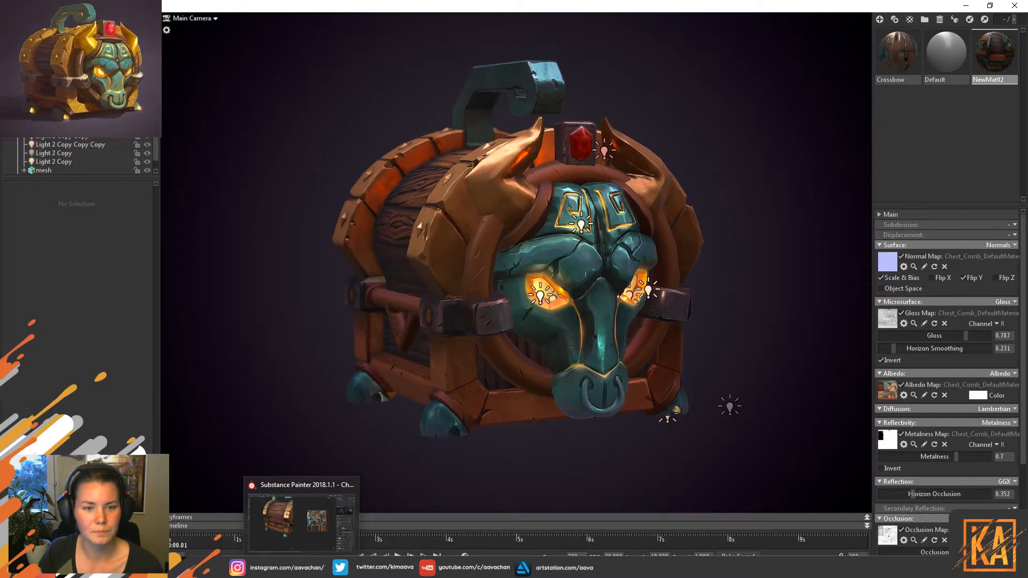
{"action": "left_click", "coordinate": [301, 522]}
{"action": "key", "text": "alt+Tab"}
{"action": "key", "text": "alt+Tab"}
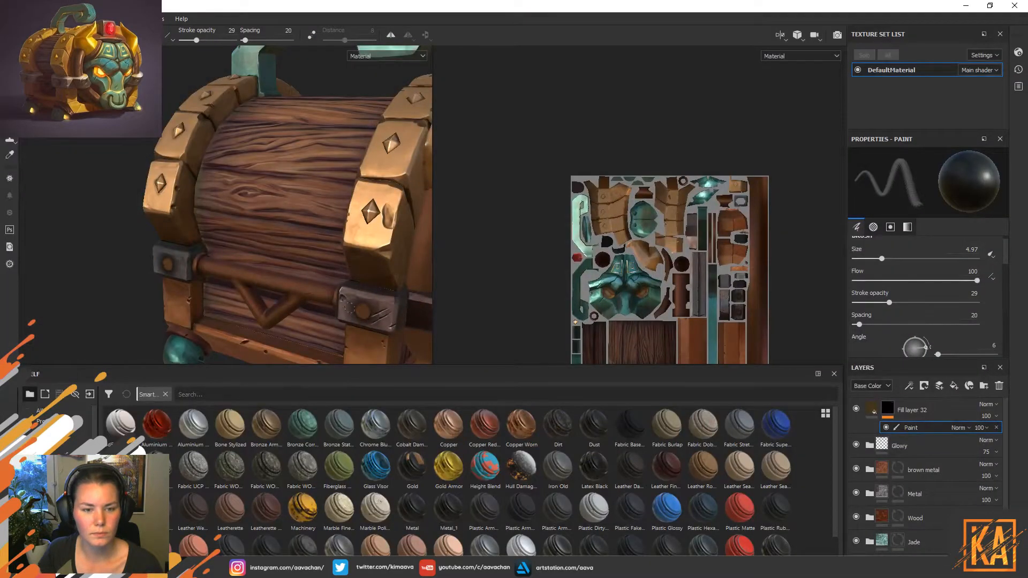
{"action": "left_click_drag", "start_coordinate": [177, 230], "coordinate": [107, 247], "text": "alt"}
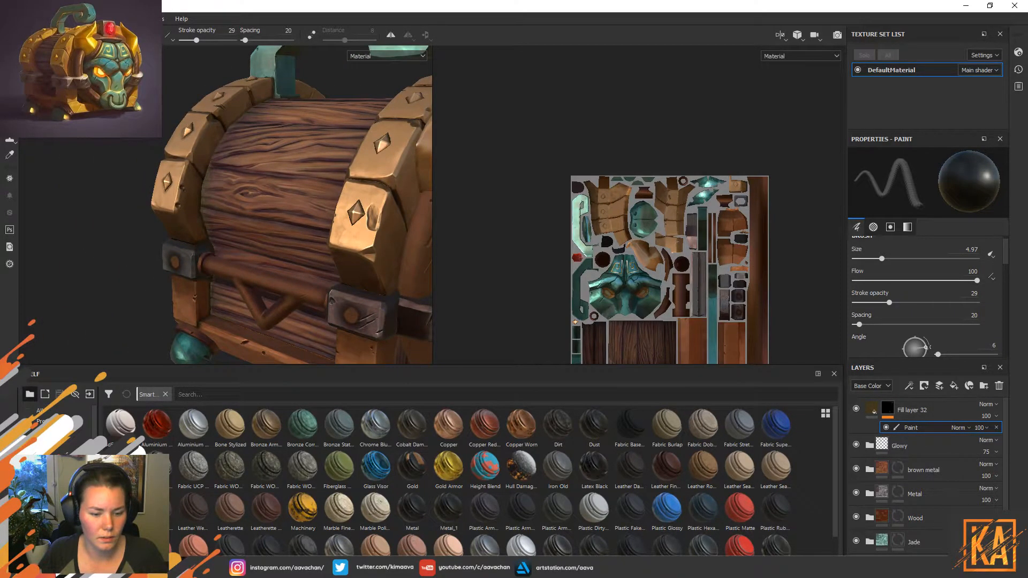
Switch to Marmoset Toolbag, inspect the rendered chest's side band and wood planks, and return to Substance Painter.
{"action": "key", "text": "alt+Tab"}
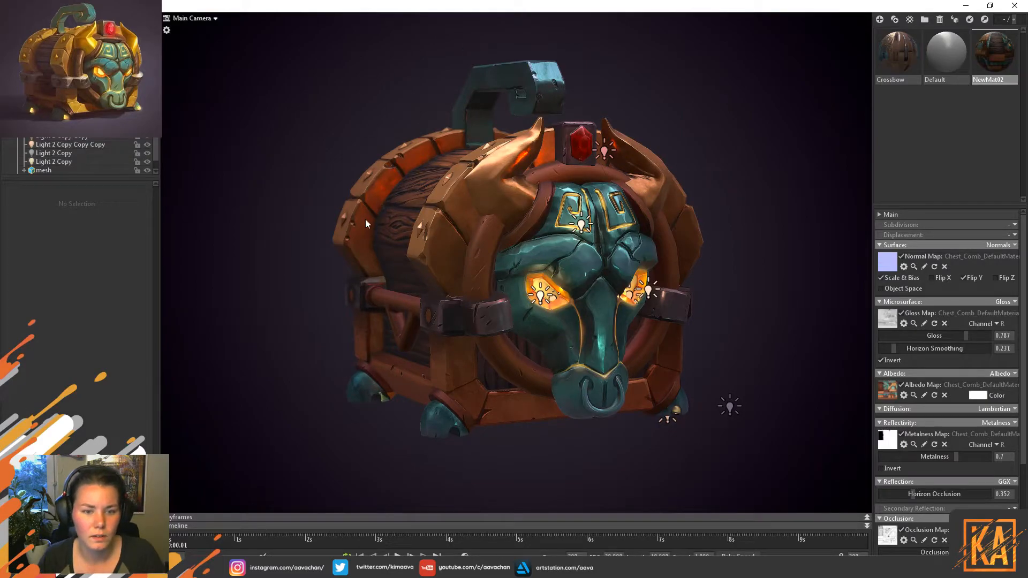
{"action": "left_click_drag", "start_coordinate": [267, 269], "coordinate": [326, 277]}
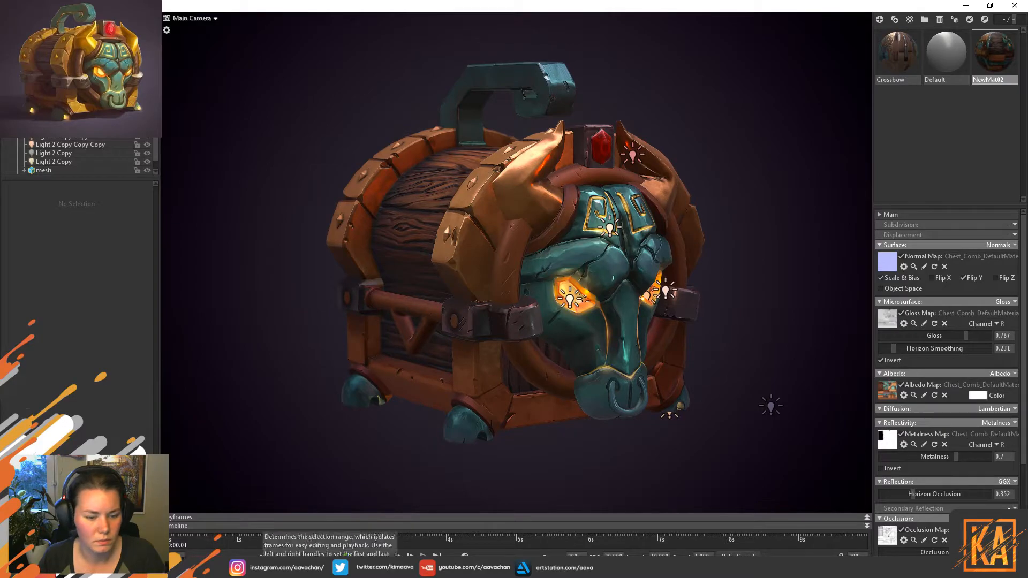
{"action": "key", "text": "alt+Tab"}
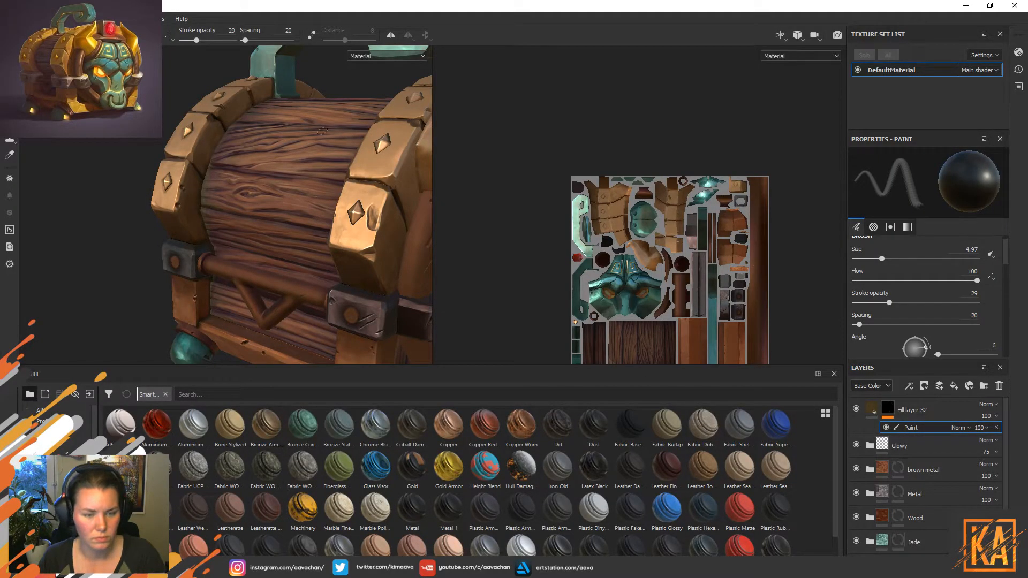
Paint soft white mask shading on Fill layer 32 where the side planks meet the metal bracket, at brush size 4.97.
{"action": "left_click_drag", "start_coordinate": [323, 132], "coordinate": [408, 172], "text": "alt"}
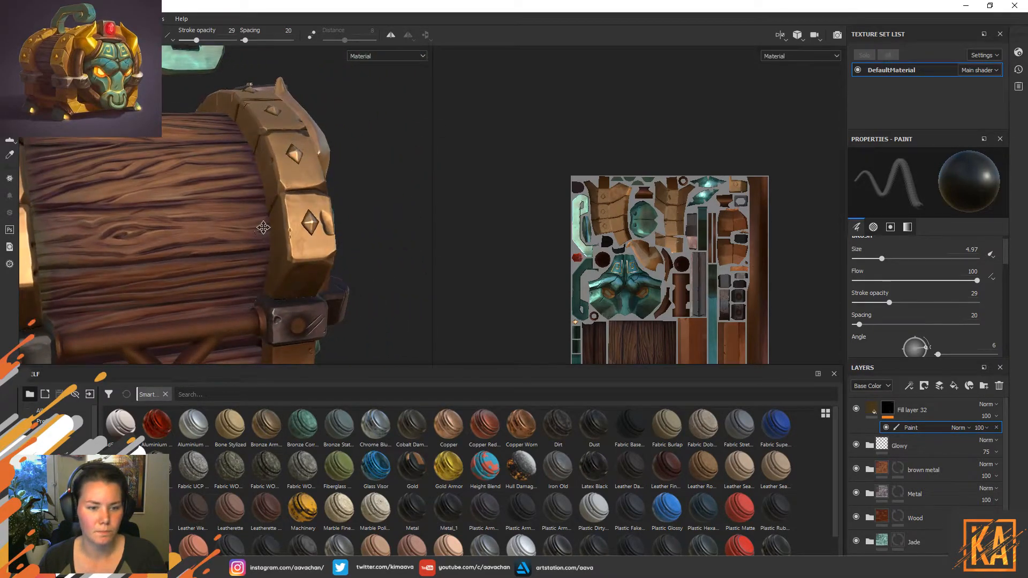
{"action": "middle_click_drag", "start_coordinate": [260, 232], "coordinate": [280, 142], "text": "alt"}
{"action": "right_click_drag", "start_coordinate": [268, 200], "coordinate": [323, 254], "text": "alt"}
{"action": "mouse_move", "coordinate": [324, 253]}
{"action": "left_mouse_down", "text": "alt"}
{"action": "mouse_move", "coordinate": [332, 262]}
{"action": "mouse_move", "coordinate": [285, 248]}
{"action": "mouse_move", "coordinate": [305, 221]}
{"action": "left_mouse_up", "text": "alt"}
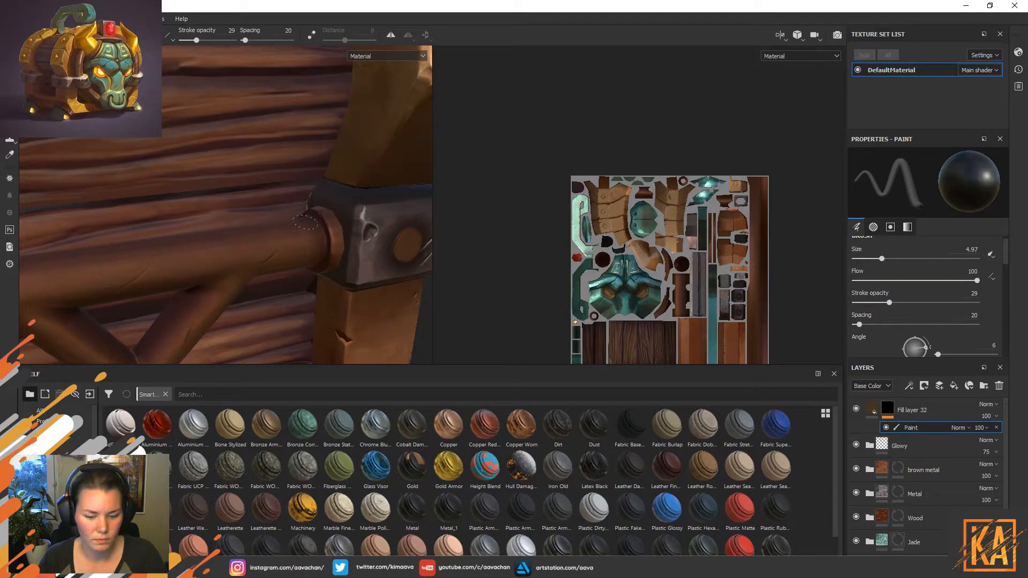
{"action": "middle_click_drag", "start_coordinate": [278, 205], "coordinate": [285, 213], "text": "alt"}
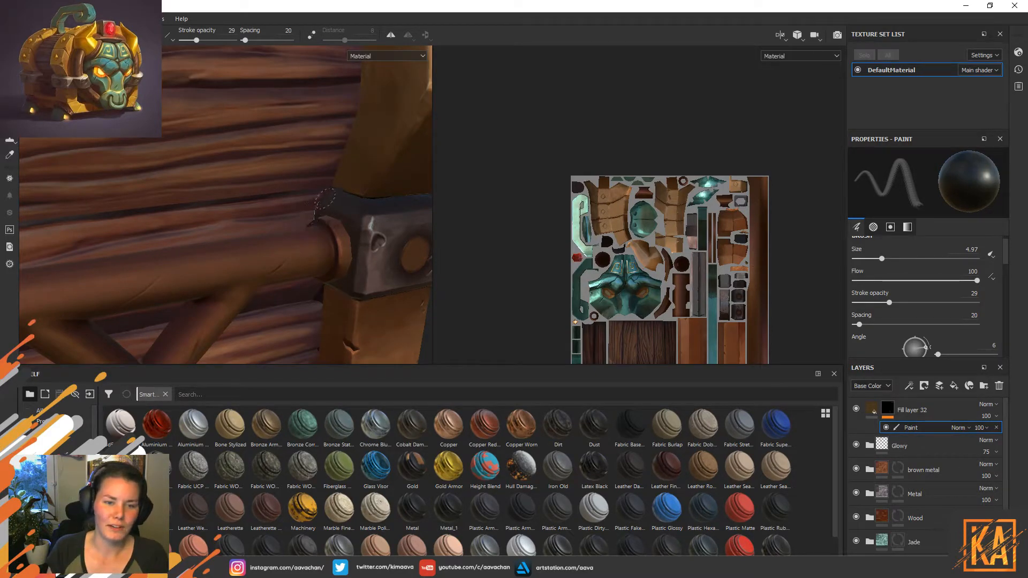
{"action": "key", "text": "x"}
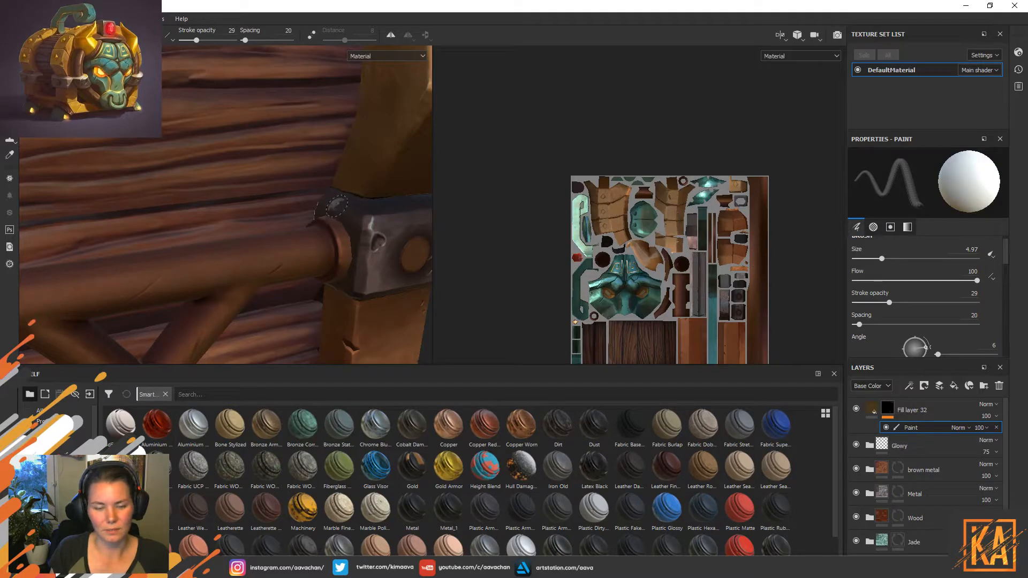
Extend the soft mask shading up the edge of the wood planks beside the gold band.
{"action": "middle_click_drag", "start_coordinate": [349, 211], "coordinate": [344, 340], "text": "alt"}
{"action": "middle_click_drag", "start_coordinate": [355, 170], "coordinate": [356, 209], "text": "alt"}
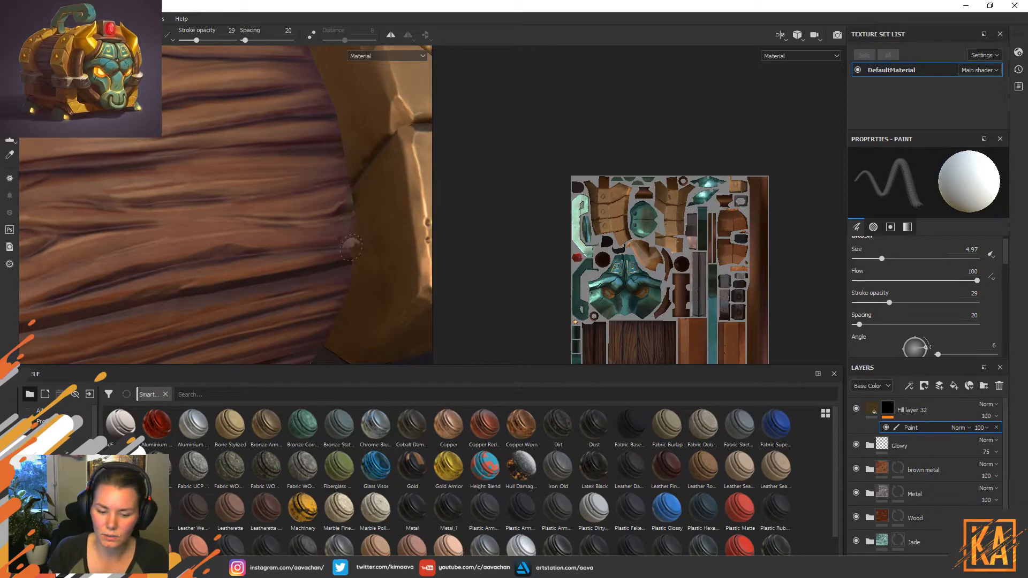
{"action": "right_click_drag", "start_coordinate": [346, 200], "coordinate": [261, 167], "text": "alt"}
{"action": "left_click_drag", "start_coordinate": [283, 264], "coordinate": [323, 217], "text": "alt"}
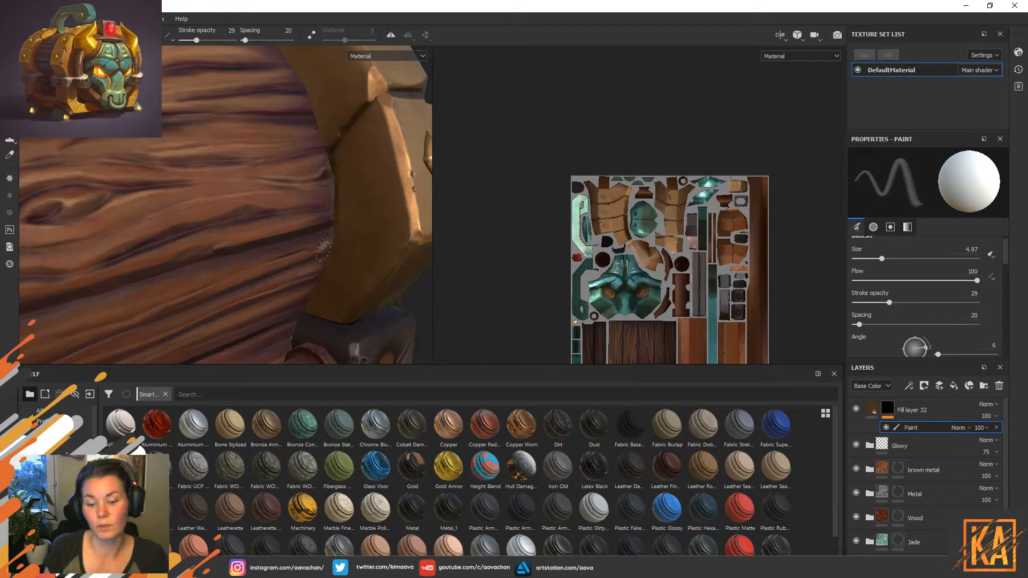
{"action": "left_click_drag", "start_coordinate": [418, 299], "coordinate": [377, 283], "text": "alt"}
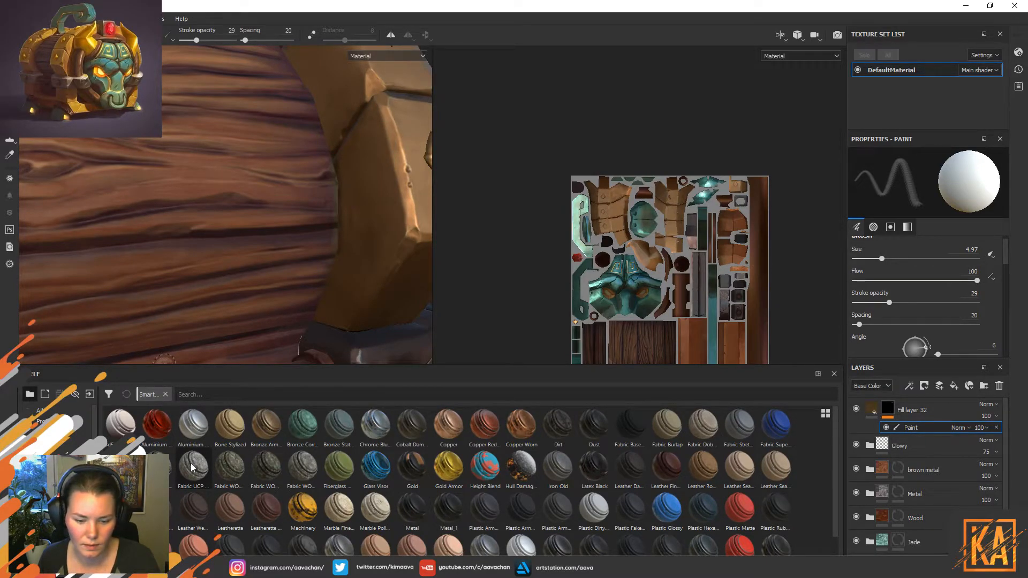
{"action": "mouse_move", "coordinate": [191, 467]}
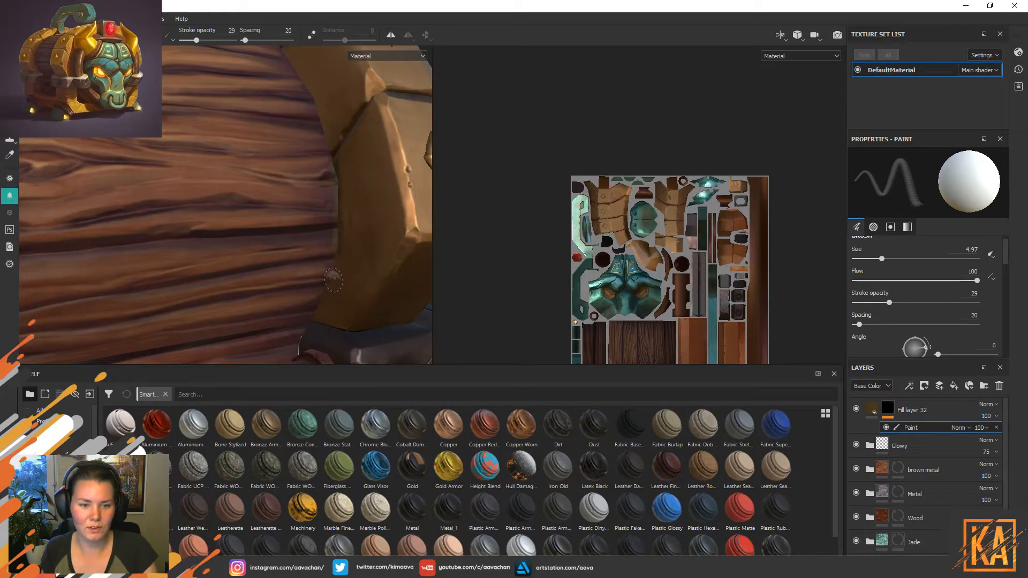
Refine the shading along the wood and gold band seam with brush sizes 2.38 and 7.24, and save the project.
{"action": "left_click_drag", "start_coordinate": [335, 267], "coordinate": [353, 274], "text": "alt"}
{"action": "right_click_drag", "start_coordinate": [353, 257], "coordinate": [350, 255], "text": "ctrl"}
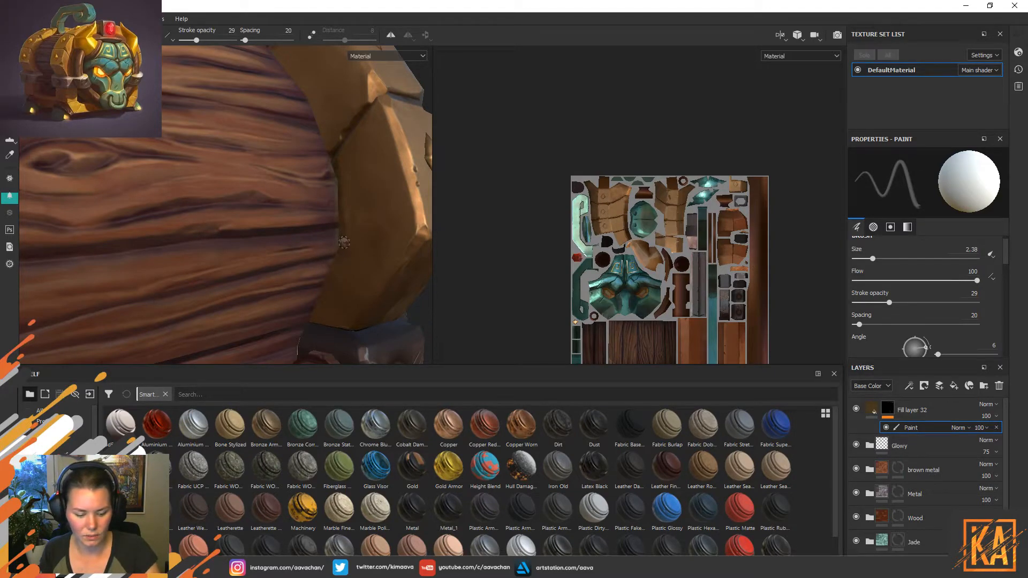
{"action": "right_click_drag", "start_coordinate": [350, 257], "coordinate": [342, 266], "text": "ctrl"}
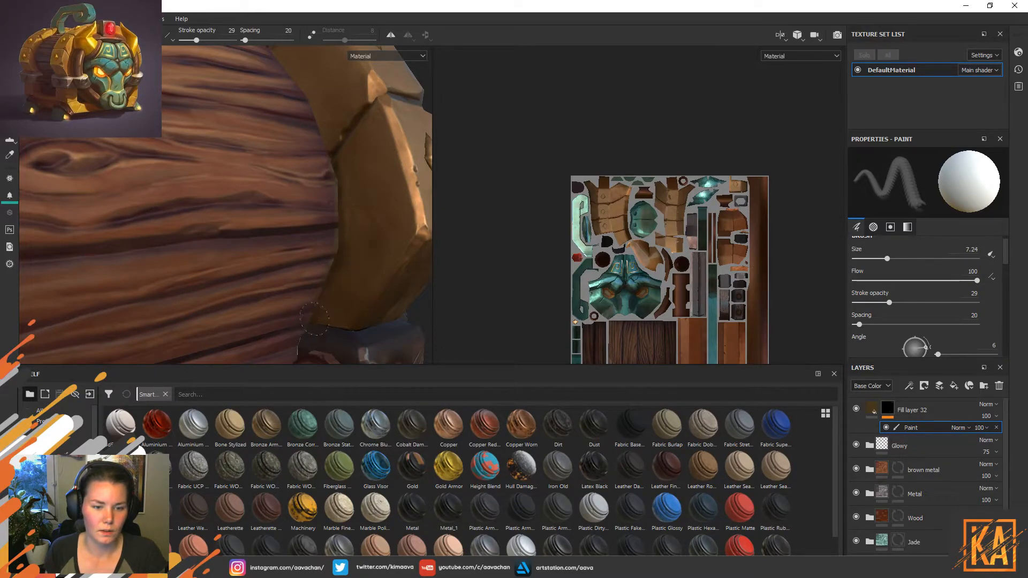
{"action": "left_click", "coordinate": [334, 164]}
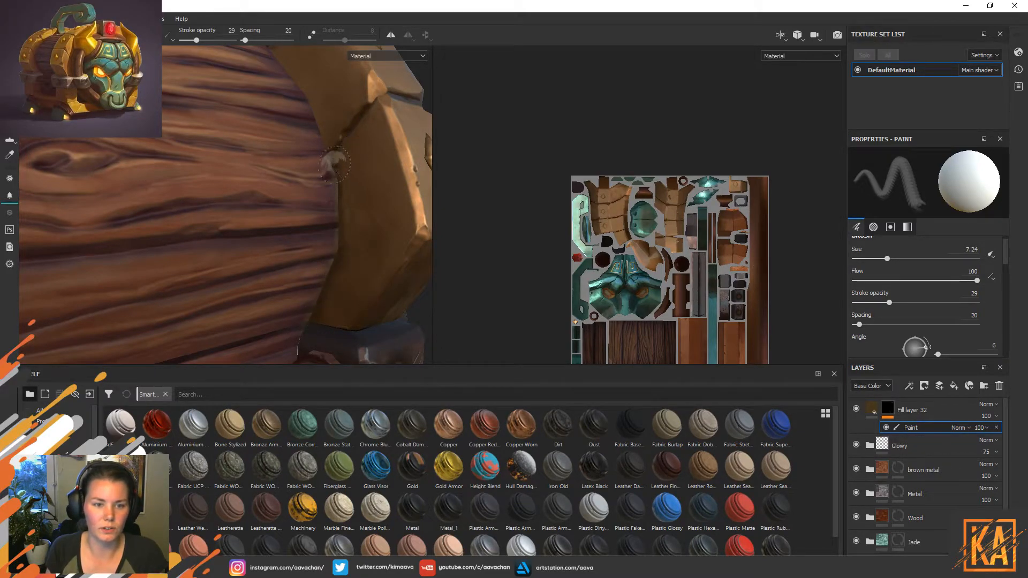
{"action": "key", "text": "ctrl+s"}
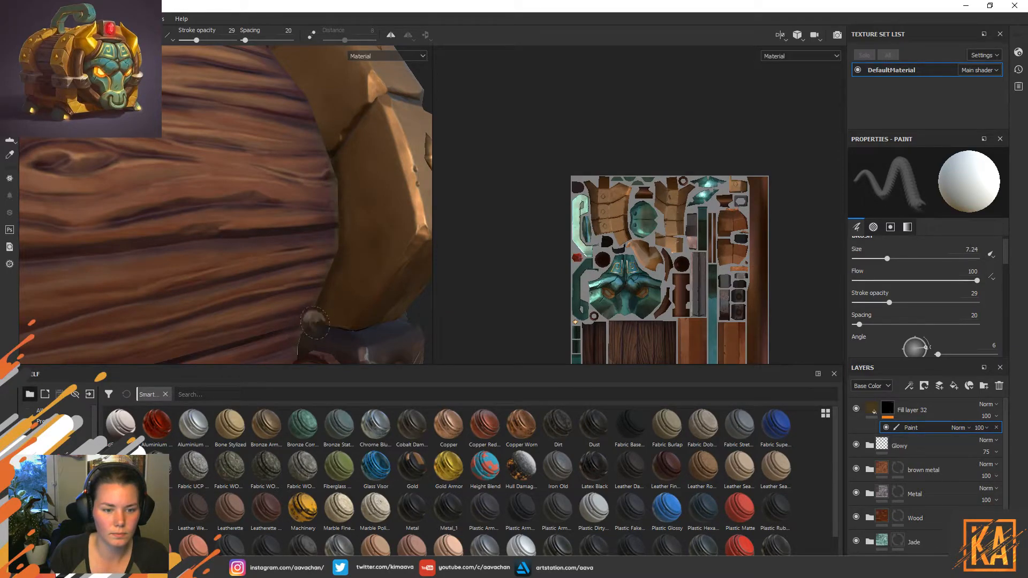
Touch up the shading in the corner above the metal bracket with brush size 4.86, alternating between white and black mask paint.
{"action": "mouse_move", "coordinate": [326, 270]}
{"action": "left_mouse_down", "text": "alt"}
{"action": "mouse_move", "coordinate": [314, 227]}
{"action": "mouse_move", "coordinate": [326, 201]}
{"action": "left_mouse_up", "text": "alt"}
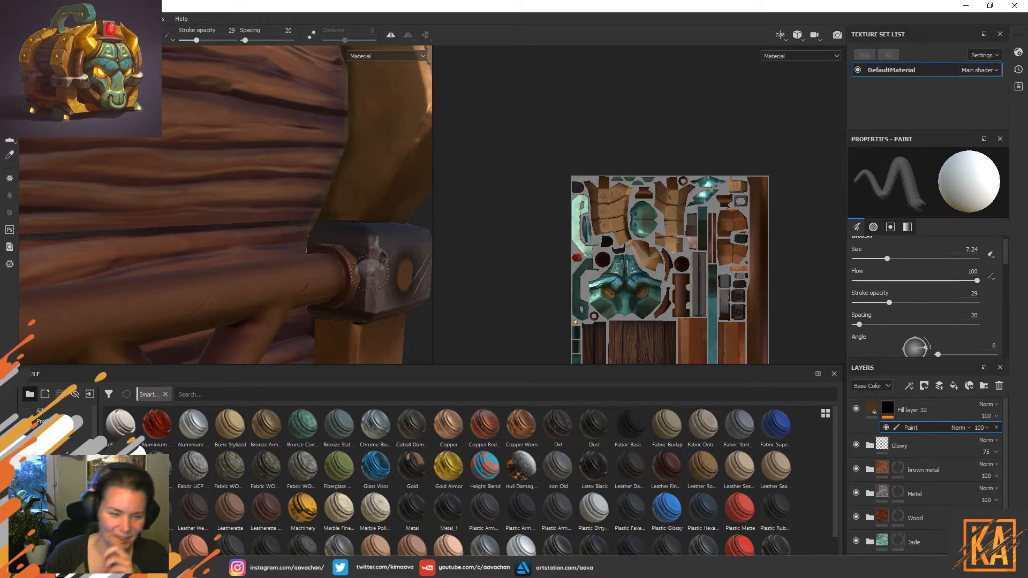
{"action": "right_click_drag", "start_coordinate": [316, 230], "coordinate": [307, 231], "text": "ctrl"}
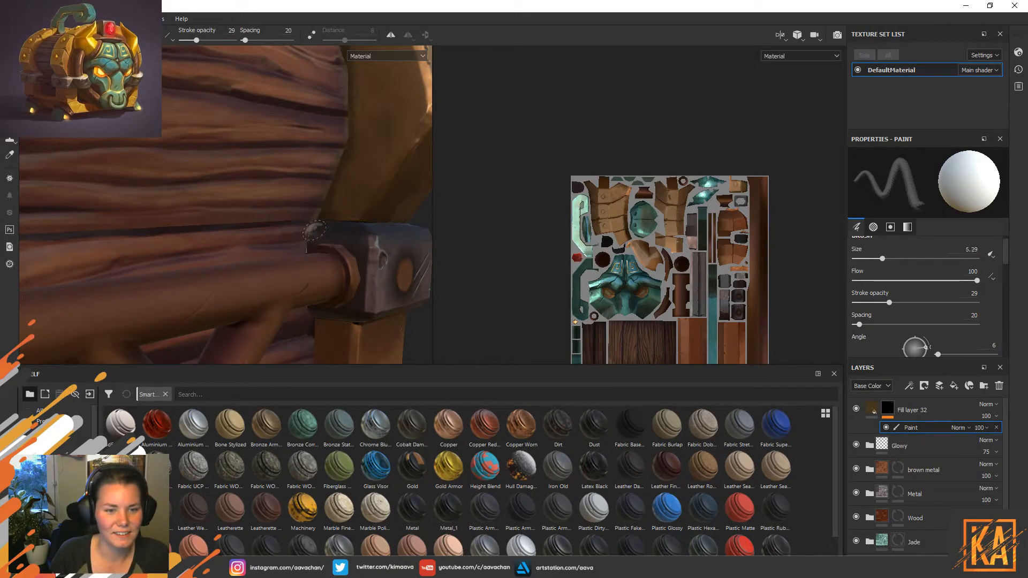
{"action": "key", "text": "x"}
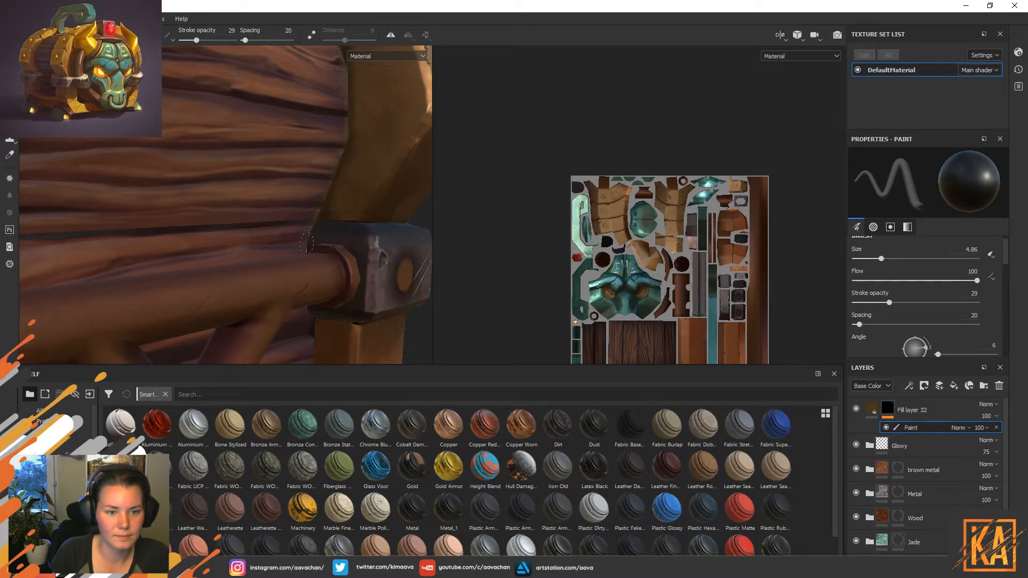
{"action": "left_click_drag", "start_coordinate": [420, 220], "coordinate": [348, 235], "text": "alt"}
{"action": "key", "text": "x"}
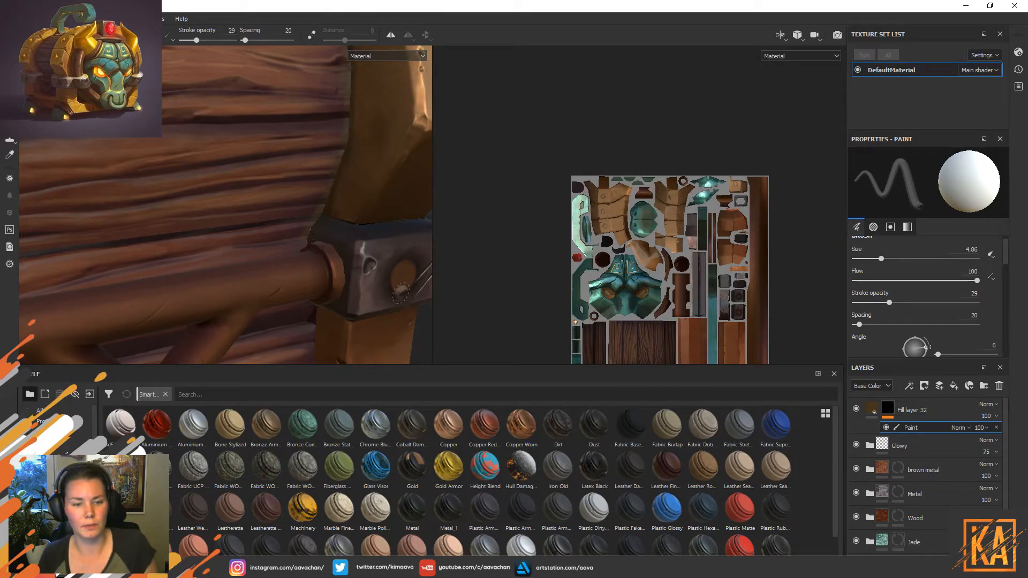
{"action": "key", "text": "super"}
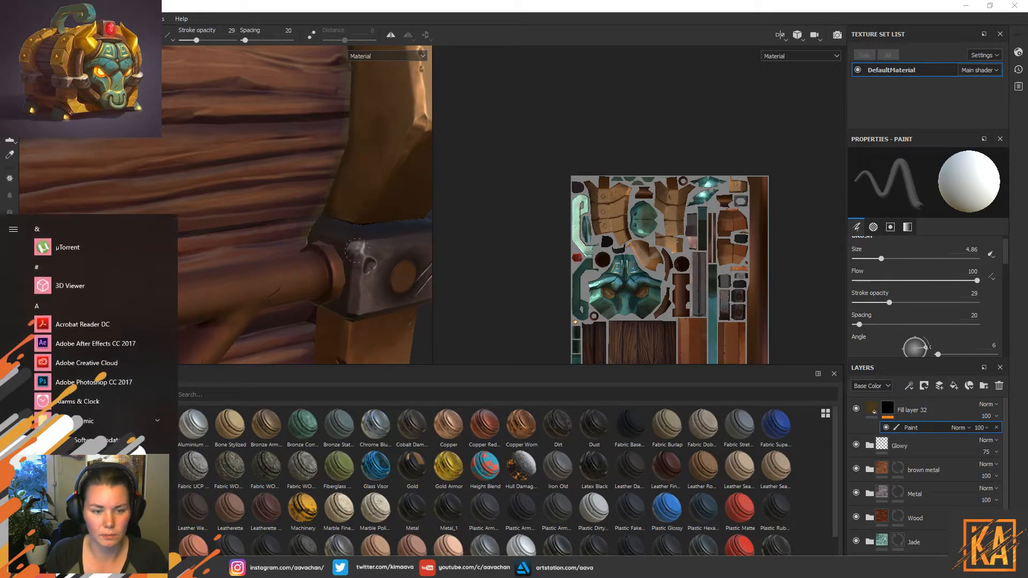
{"action": "left_click", "coordinate": [423, 336]}
{"action": "mouse_move", "coordinate": [351, 241]}
{"action": "left_mouse_down", "text": "alt"}
{"action": "mouse_move", "coordinate": [354, 262]}
{"action": "mouse_move", "coordinate": [299, 243]}
{"action": "left_mouse_up", "text": "alt"}
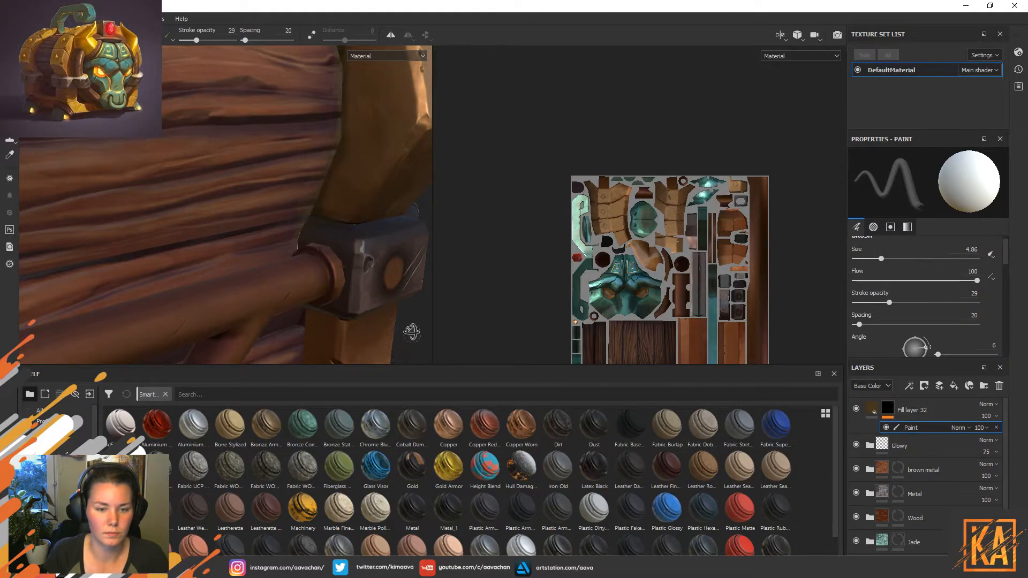
Examine the chest's lower side from several angles, covering the metal bracket, wooden base frame and jade foot.
{"action": "left_click_drag", "start_coordinate": [412, 332], "coordinate": [347, 289], "text": "alt"}
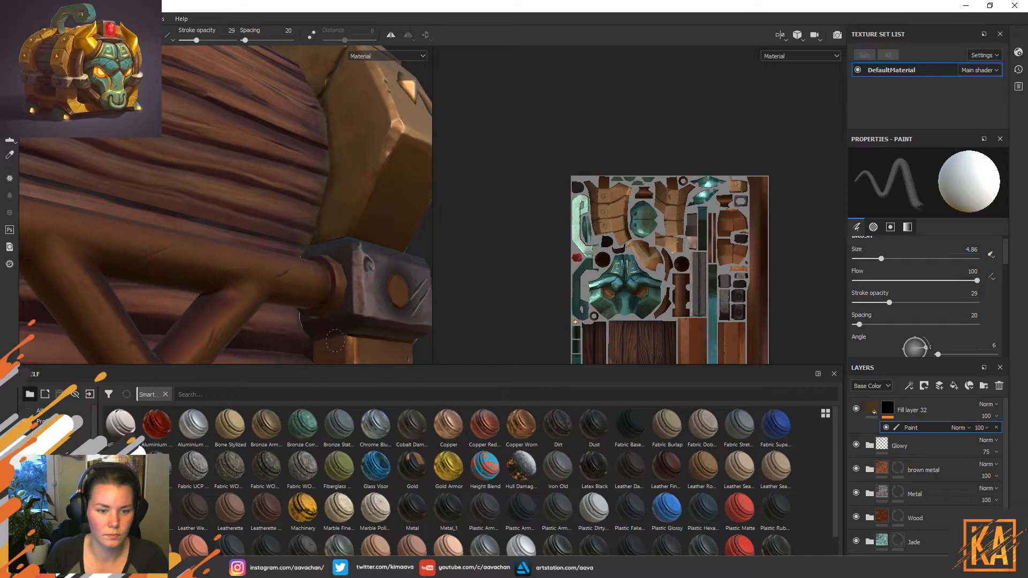
{"action": "left_click_drag", "start_coordinate": [418, 244], "coordinate": [351, 156], "text": "alt"}
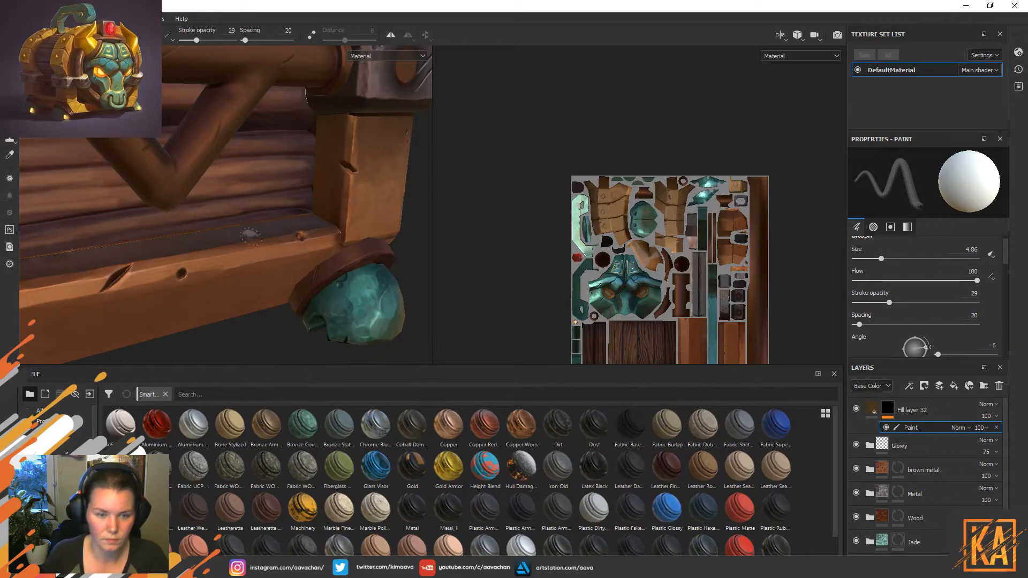
{"action": "left_click_drag", "start_coordinate": [420, 215], "coordinate": [453, 232], "text": "alt"}
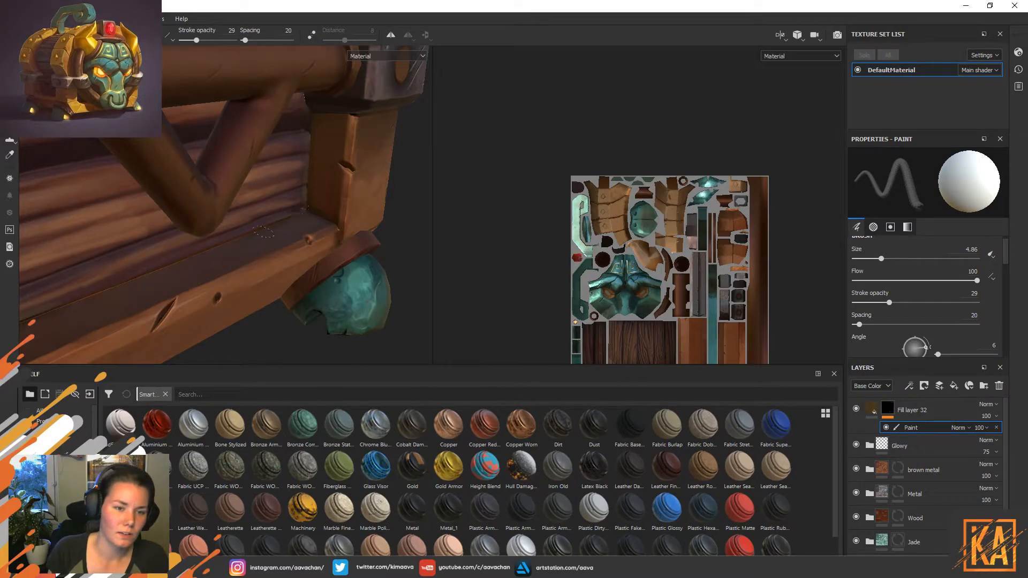
{"action": "left_click_drag", "start_coordinate": [154, 301], "coordinate": [161, 241], "text": "alt"}
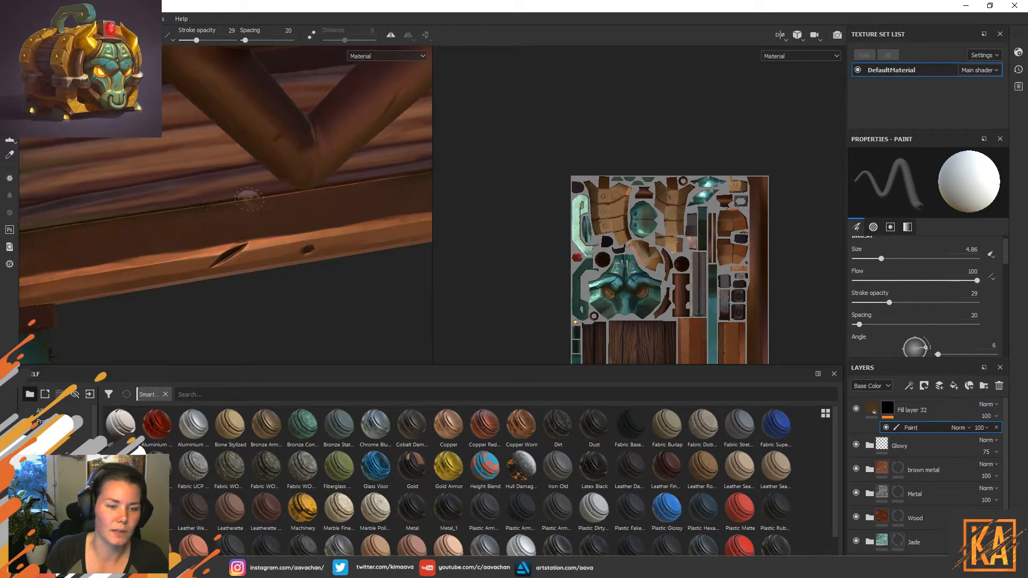
{"action": "mouse_move", "coordinate": [326, 190]}
{"action": "left_mouse_down", "text": "alt"}
{"action": "mouse_move", "coordinate": [225, 251]}
{"action": "mouse_move", "coordinate": [257, 218]}
{"action": "mouse_move", "coordinate": [199, 264]}
{"action": "mouse_move", "coordinate": [230, 259]}
{"action": "left_mouse_up", "text": "alt"}
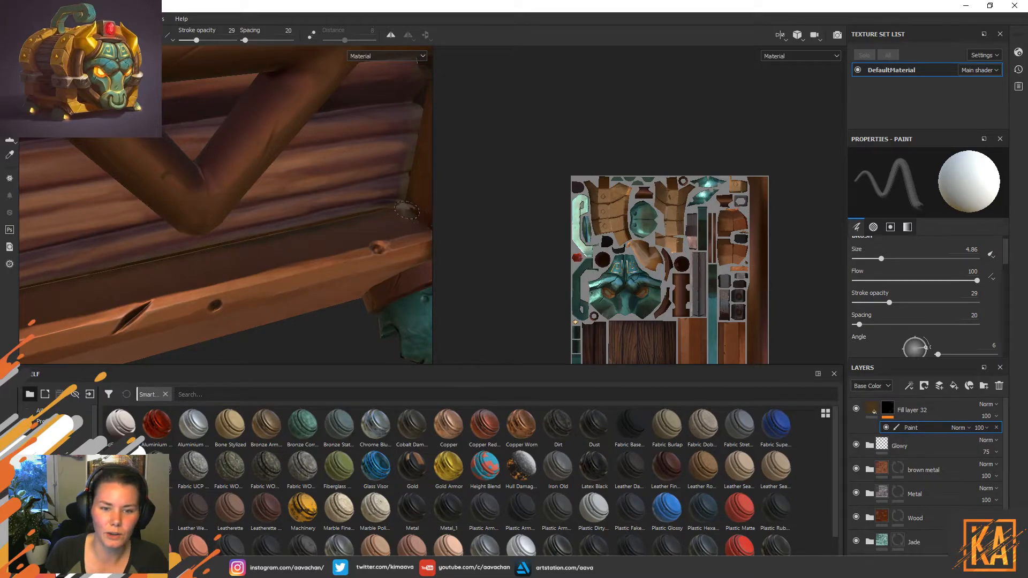
{"action": "left_click_drag", "start_coordinate": [348, 340], "coordinate": [333, 274], "text": "alt"}
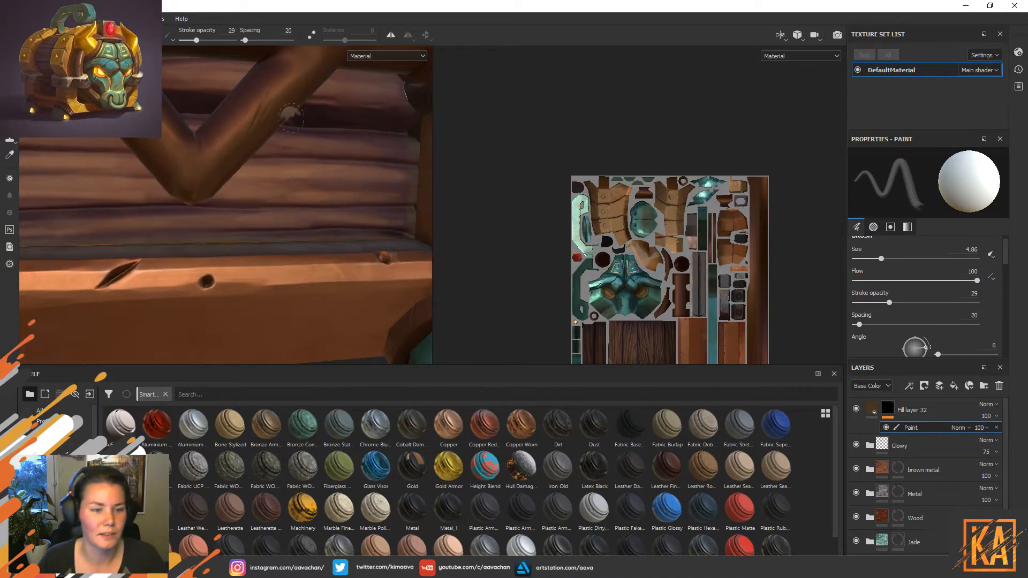
{"action": "middle_click_drag", "start_coordinate": [299, 267], "coordinate": [263, 241], "text": "alt"}
{"action": "scroll", "coordinate": [263, 242], "scroll_direction": "down", "scroll_amount": 2}
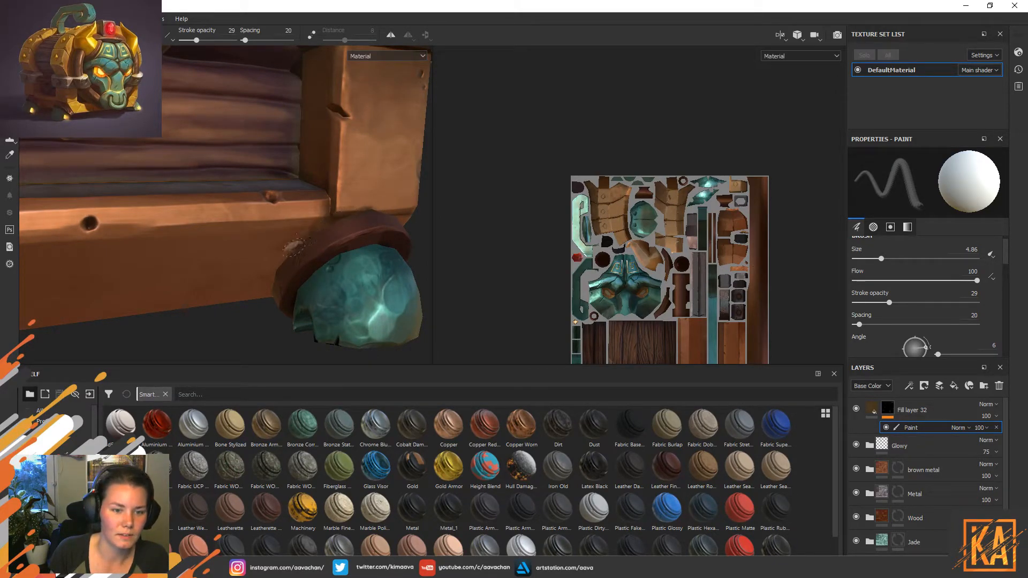
{"action": "left_click_drag", "start_coordinate": [270, 311], "coordinate": [258, 319], "text": "alt"}
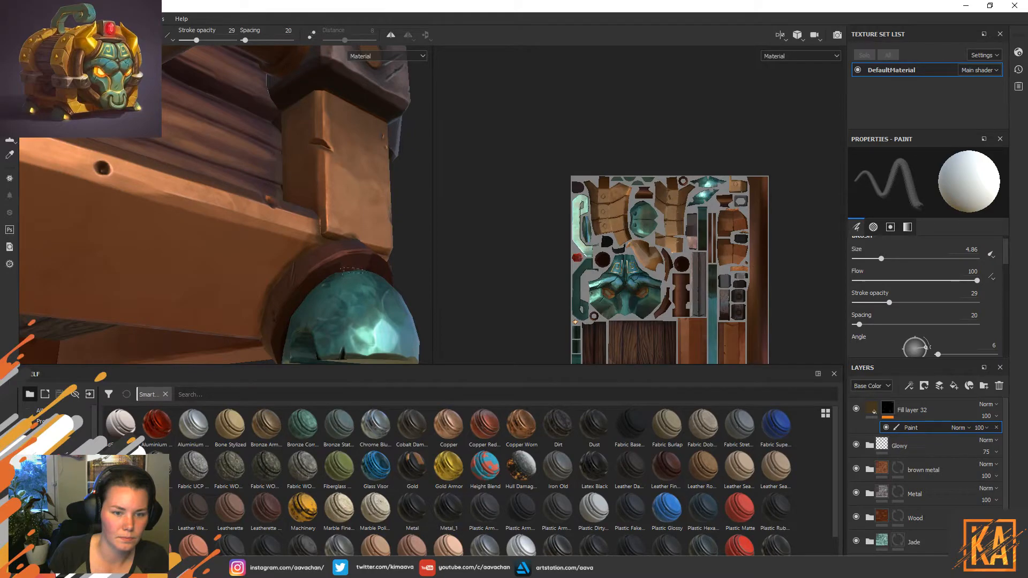
{"action": "mouse_move", "coordinate": [335, 225]}
{"action": "left_mouse_down", "text": "alt"}
{"action": "mouse_move", "coordinate": [165, 302]}
{"action": "mouse_move", "coordinate": [156, 289]}
{"action": "left_mouse_up", "text": "alt"}
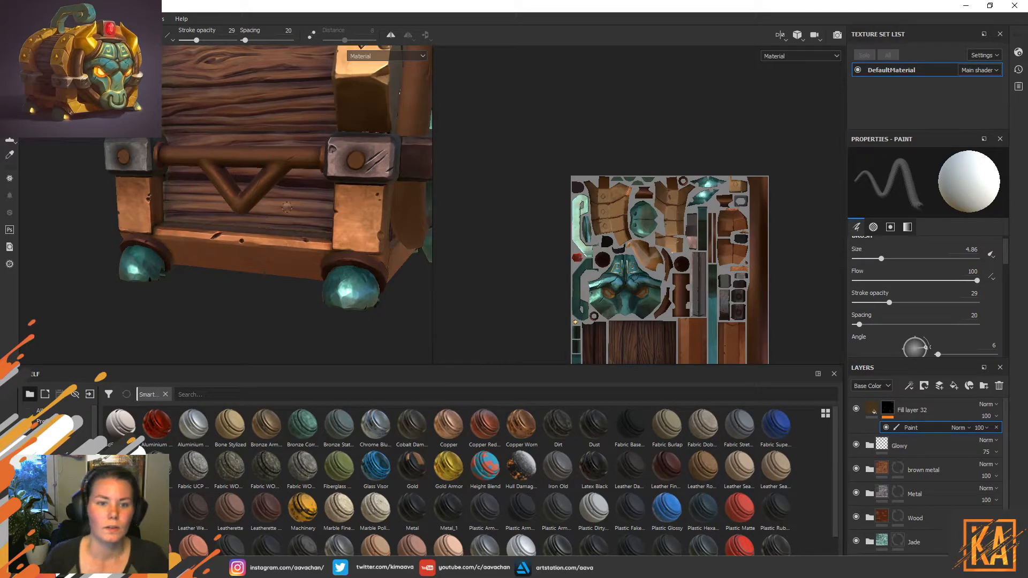
Paint shading on the Fill layer 32 mask along the lid planks beside the gold rim at brush size 6.8, alternating white and black.
{"action": "middle_click_drag", "start_coordinate": [287, 206], "coordinate": [128, 343], "text": "alt"}
{"action": "left_click_drag", "start_coordinate": [251, 208], "coordinate": [333, 202], "text": "alt"}
{"action": "left_click_drag", "start_coordinate": [209, 206], "coordinate": [298, 278], "text": "alt"}
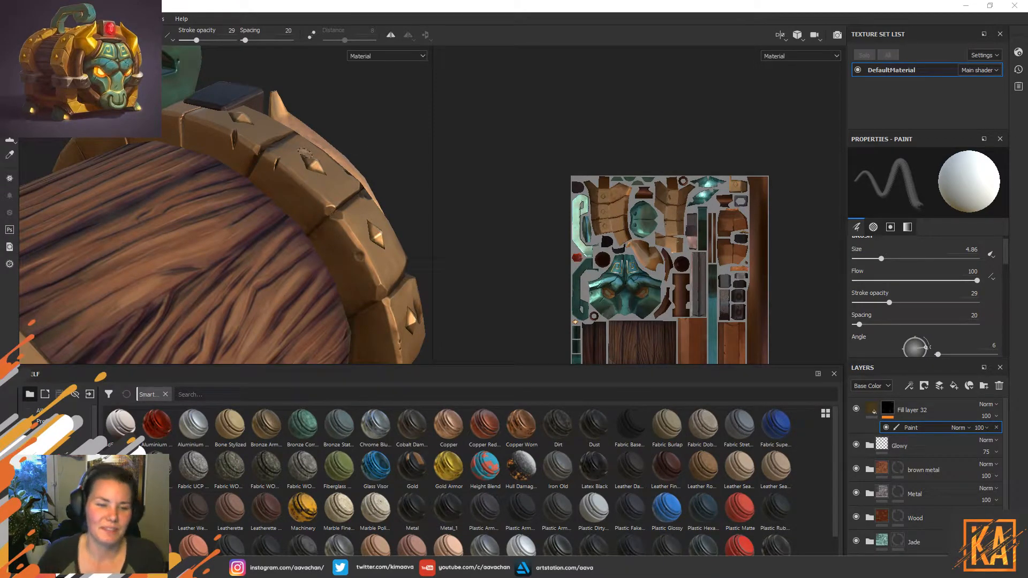
{"action": "left_click_drag", "start_coordinate": [414, 177], "coordinate": [386, 169], "text": "alt"}
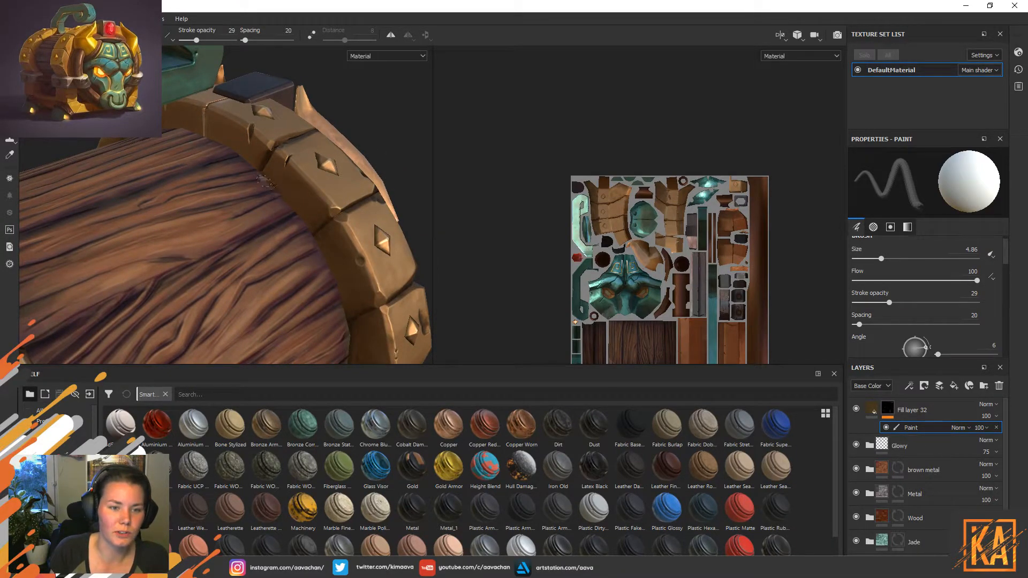
{"action": "right_click_drag", "start_coordinate": [268, 215], "coordinate": [279, 215], "text": "ctrl"}
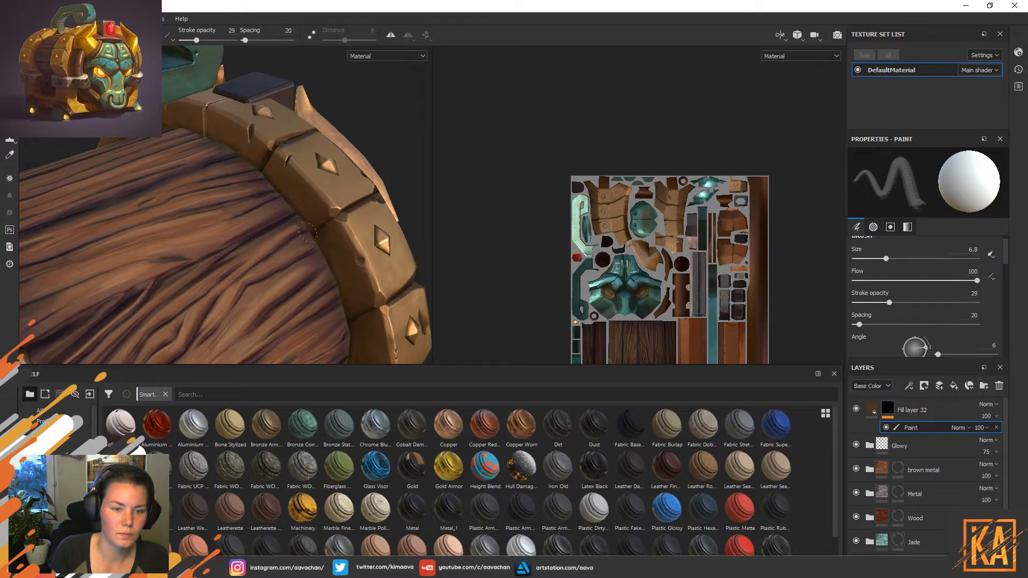
{"action": "key", "text": "x"}
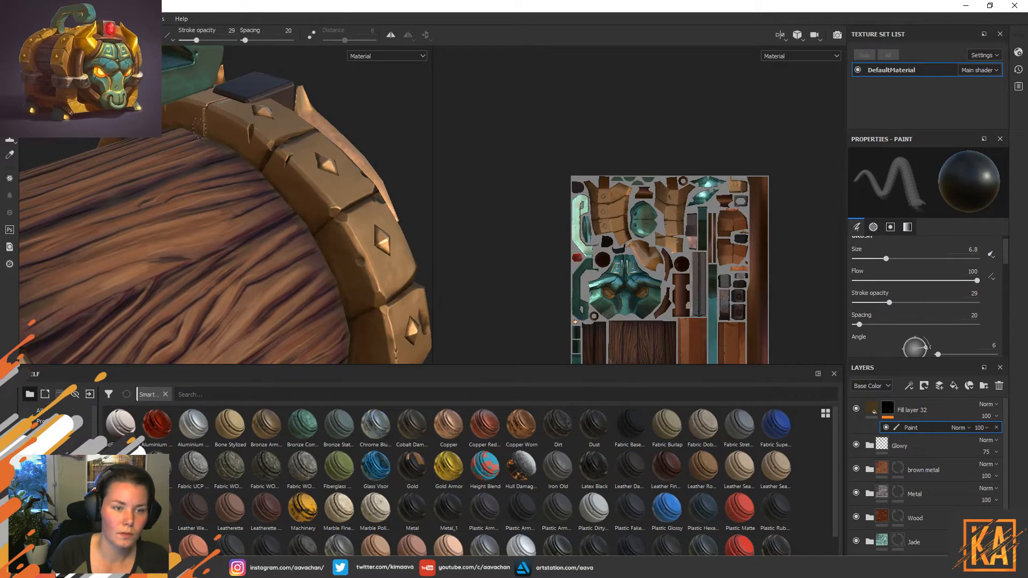
Paint shading around the diamond stud on the lower gold block in the Fill layer 32 mask, using white at brush size 2.84.
{"action": "left_click_drag", "start_coordinate": [385, 230], "coordinate": [359, 313], "text": "alt"}
{"action": "key", "text": "x"}
{"action": "mouse_move", "coordinate": [370, 301]}
{"action": "right_mouse_down", "text": "ctrl"}
{"action": "mouse_move", "coordinate": [356, 302]}
{"action": "mouse_move", "coordinate": [369, 302]}
{"action": "right_mouse_up", "text": "ctrl"}
{"action": "left_click_drag", "start_coordinate": [355, 312], "coordinate": [372, 302]}
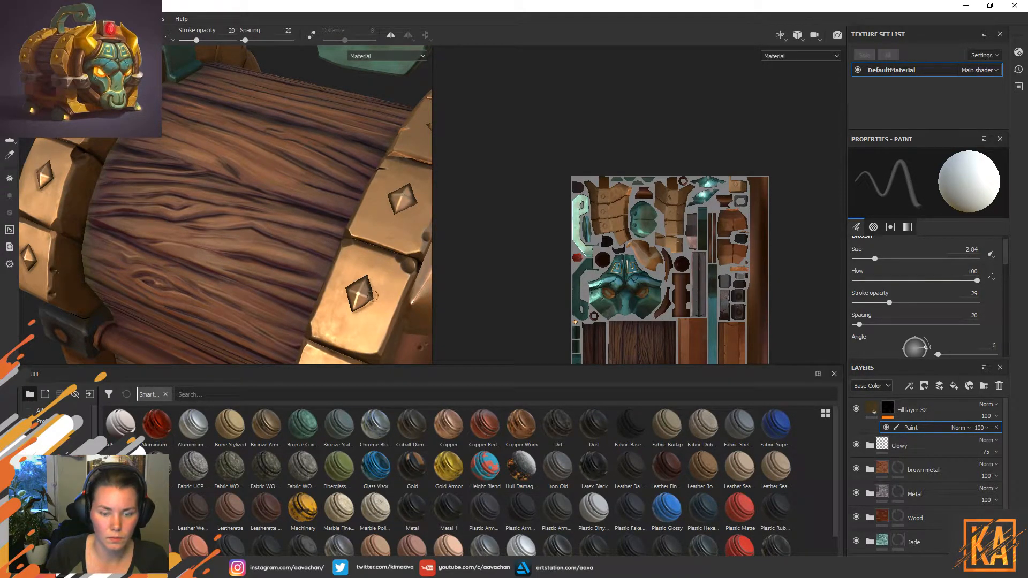
{"action": "key", "text": "x"}
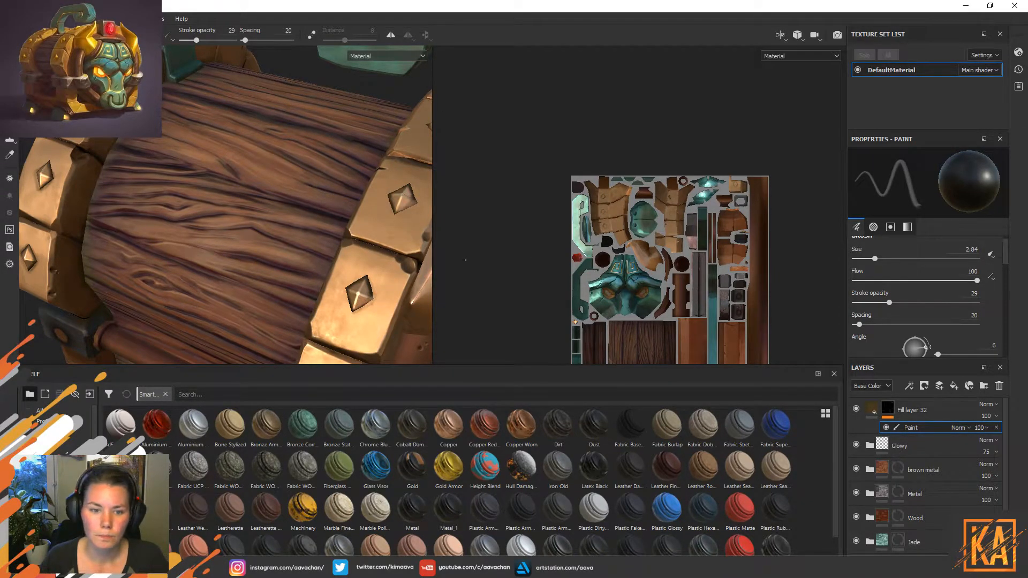
Touch up the same diamond stud in the UV layout with white at brush size about 4.78, leaving the brush on black for cleanup.
{"action": "scroll", "coordinate": [681, 244], "scroll_direction": "up", "scroll_amount": 6}
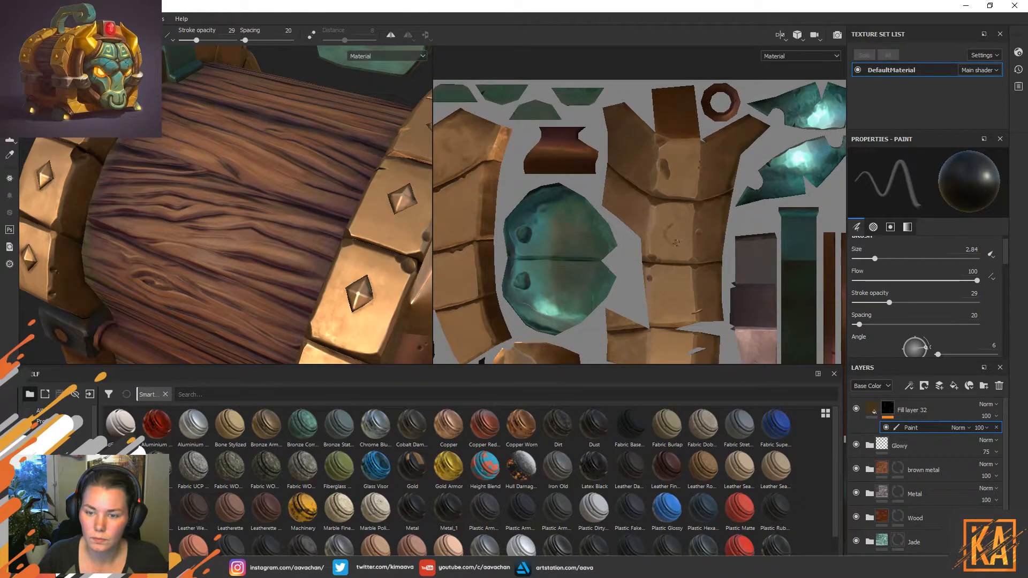
{"action": "key", "text": "x"}
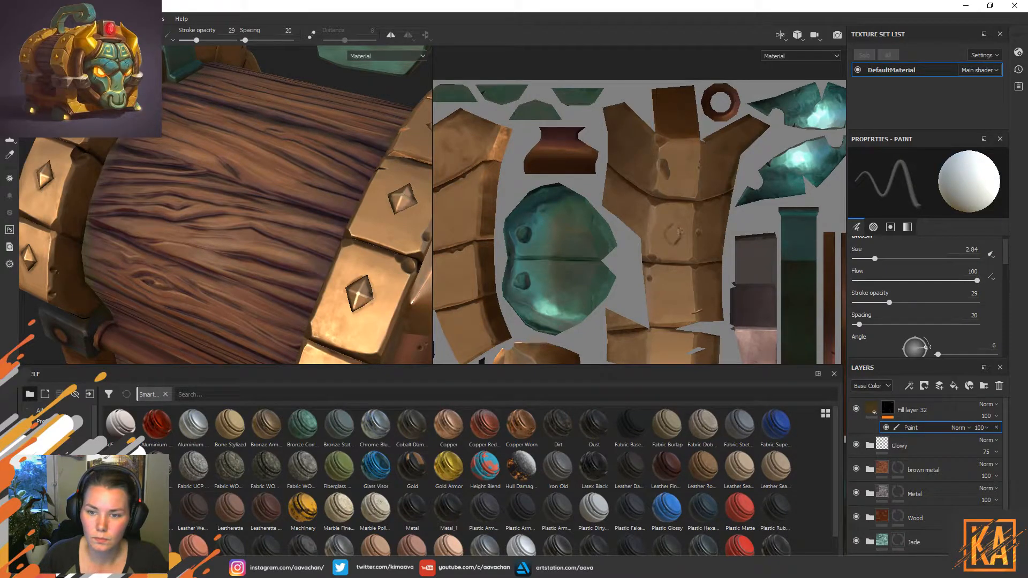
{"action": "key", "text": "bracketright"}
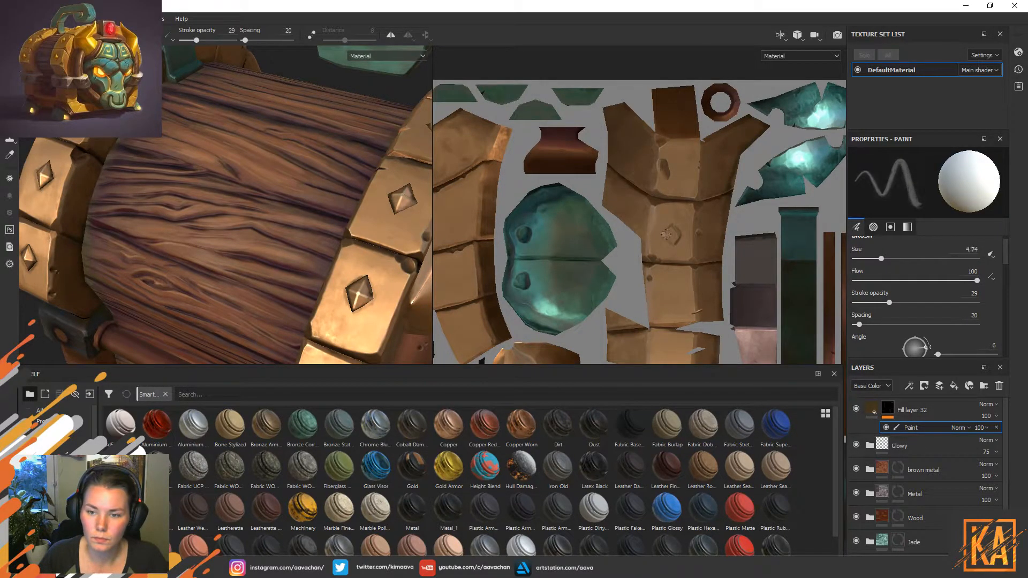
{"action": "left_click_drag", "start_coordinate": [674, 227], "coordinate": [673, 240]}
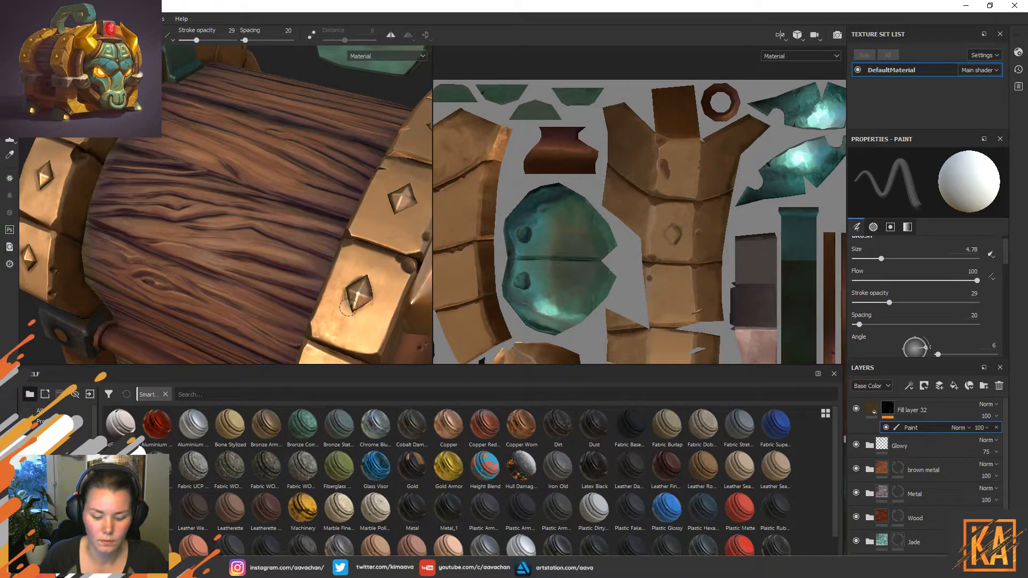
{"action": "key", "text": "x"}
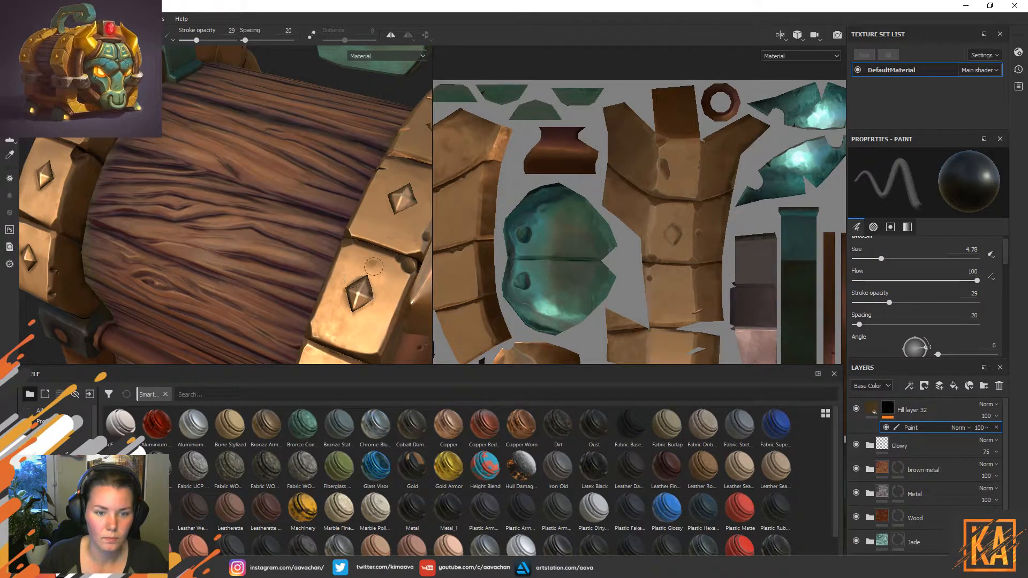
Shade around the neighbouring diamond studs higher on the gold band with white, and soften the excess with black.
{"action": "key", "text": "x"}
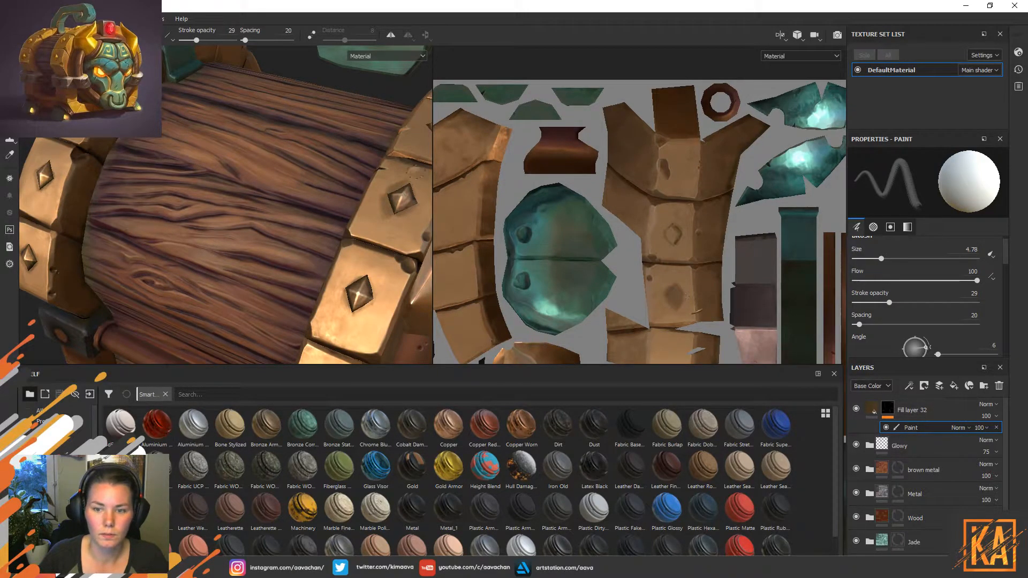
{"action": "key", "text": "x"}
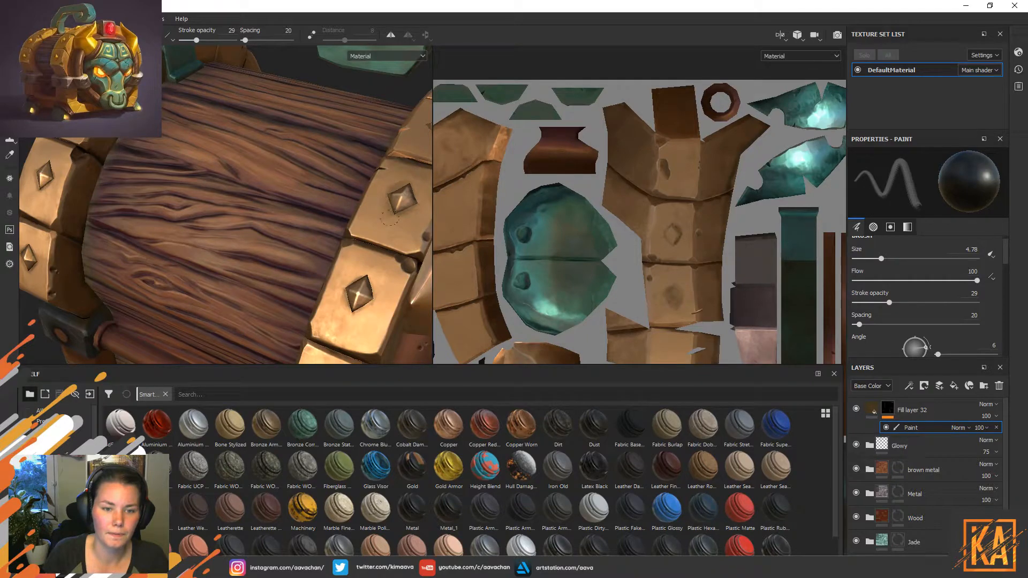
{"action": "left_click_drag", "start_coordinate": [395, 192], "coordinate": [278, 278], "text": "alt"}
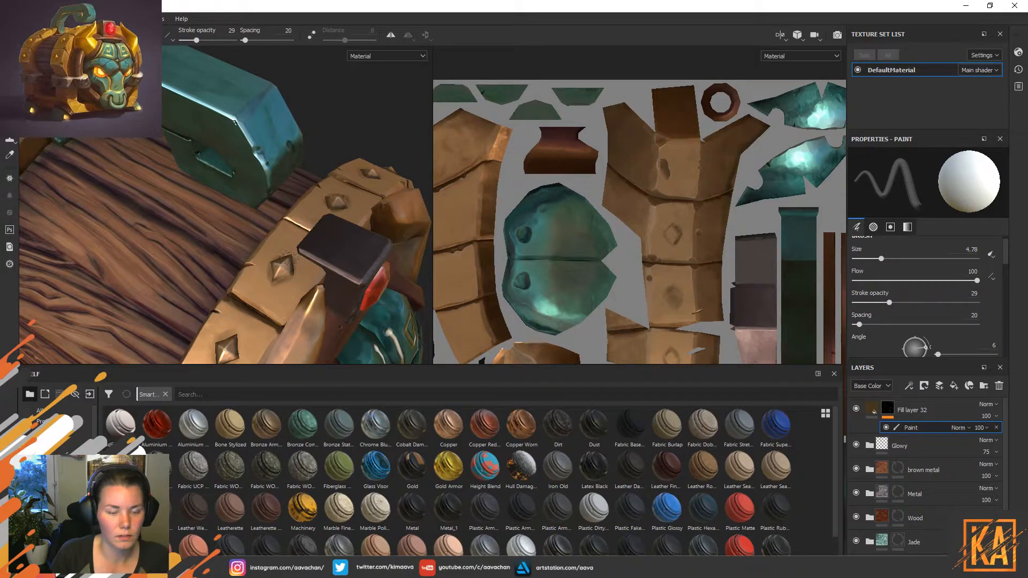
{"action": "key", "text": "x"}
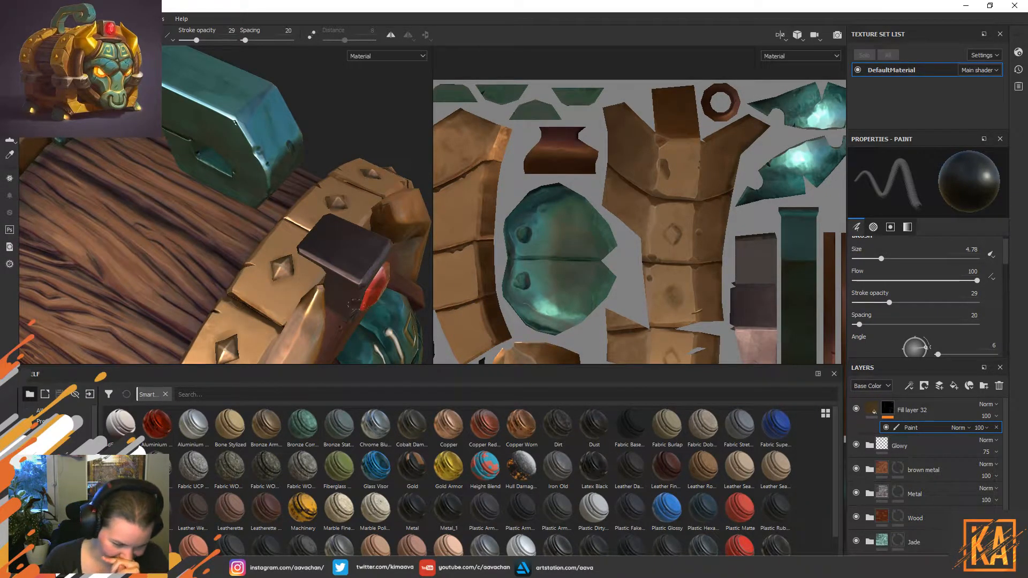
Shade around the diamond stud and dent on the lowest gold block with white, ending with the brush on black.
{"action": "left_click_drag", "start_coordinate": [289, 271], "coordinate": [223, 188], "text": "alt"}
{"action": "right_click_drag", "start_coordinate": [223, 188], "coordinate": [290, 281], "text": "alt"}
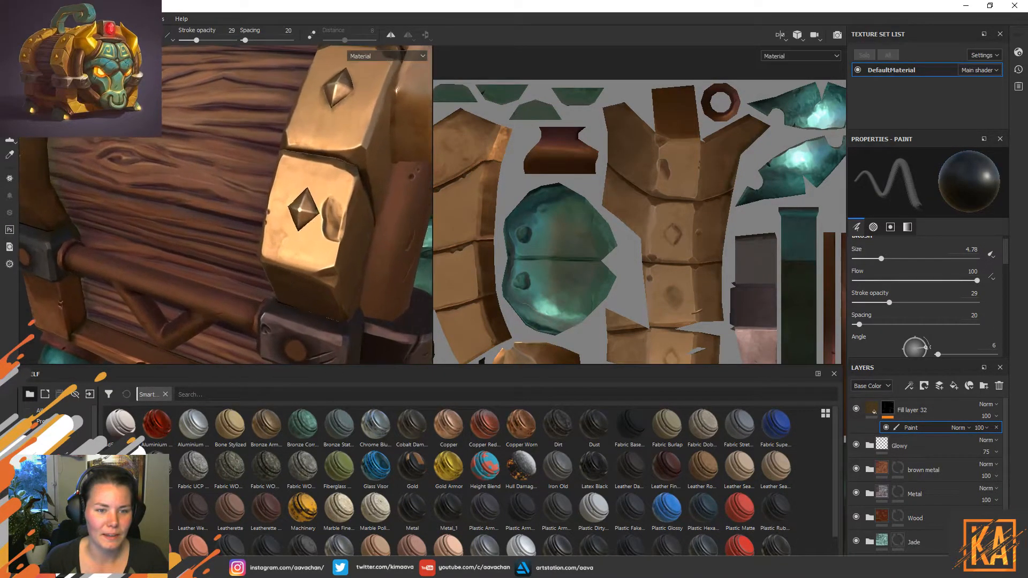
{"action": "left_click_drag", "start_coordinate": [316, 205], "coordinate": [319, 190], "text": "alt"}
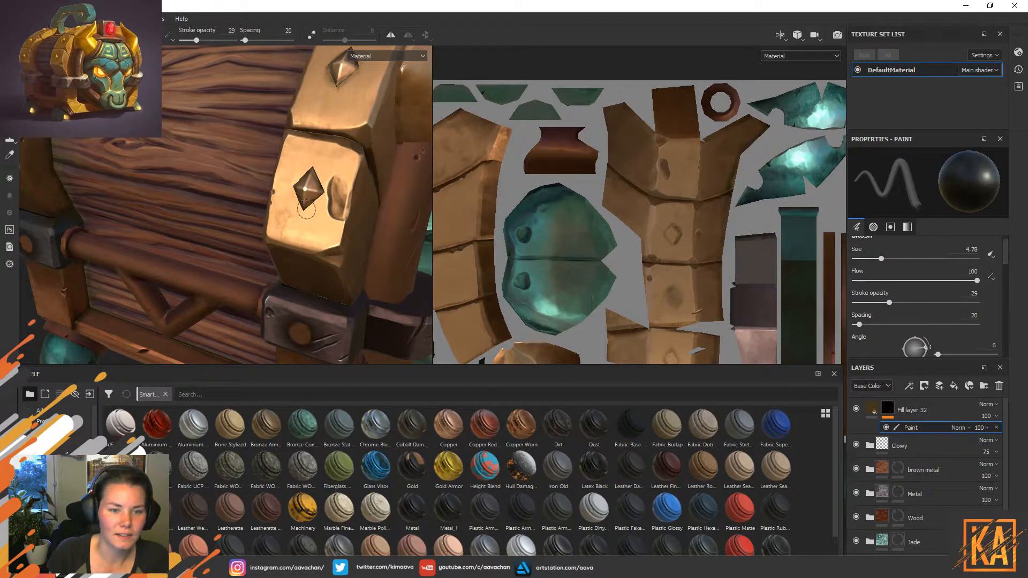
{"action": "key", "text": "x"}
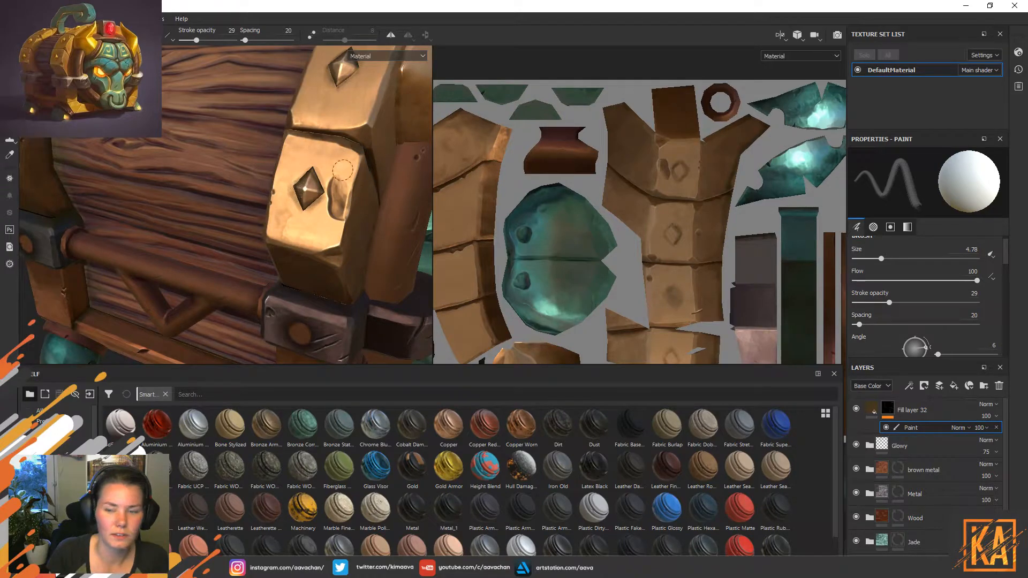
{"action": "key", "text": "x"}
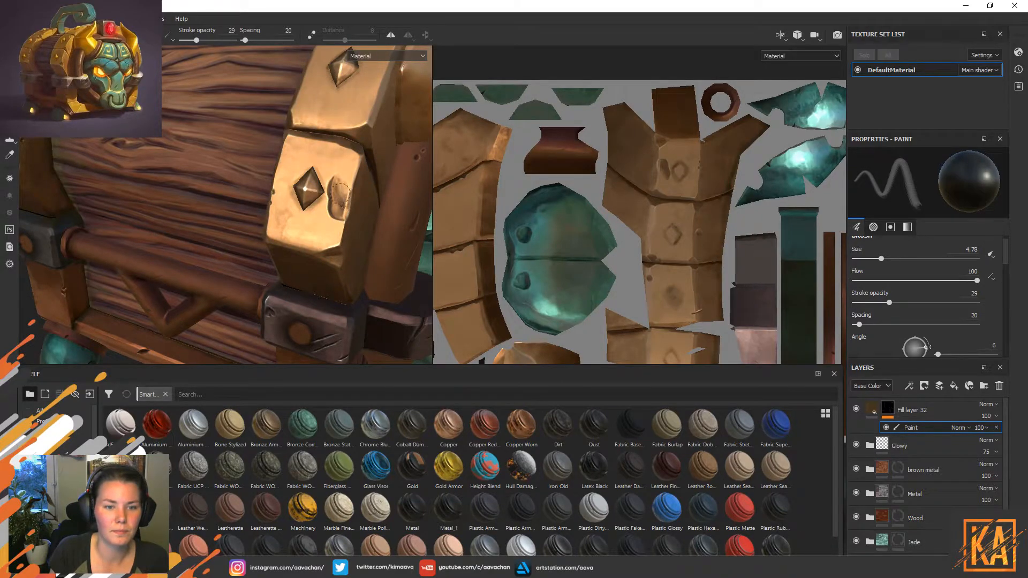
Export the DefaultMaterial texture set as 8-bit PNG maps at 2048x2048 with the PBR MetalRough configuration.
{"action": "right_click_drag", "start_coordinate": [277, 292], "coordinate": [337, 279], "text": "alt"}
{"action": "left_click_drag", "start_coordinate": [337, 279], "coordinate": [292, 275], "text": "alt"}
{"action": "middle_click_drag", "start_coordinate": [292, 276], "coordinate": [282, 247], "text": "alt"}
{"action": "left_click_drag", "start_coordinate": [282, 247], "coordinate": [235, 219], "text": "alt"}
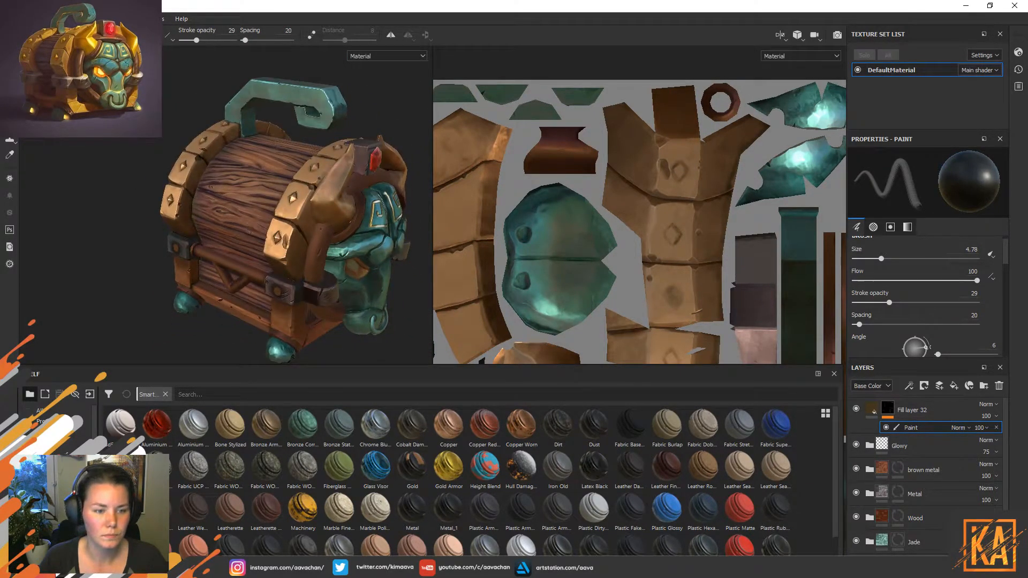
{"action": "left_click", "coordinate": [9, 18]}
{"action": "left_click", "coordinate": [47, 197]}
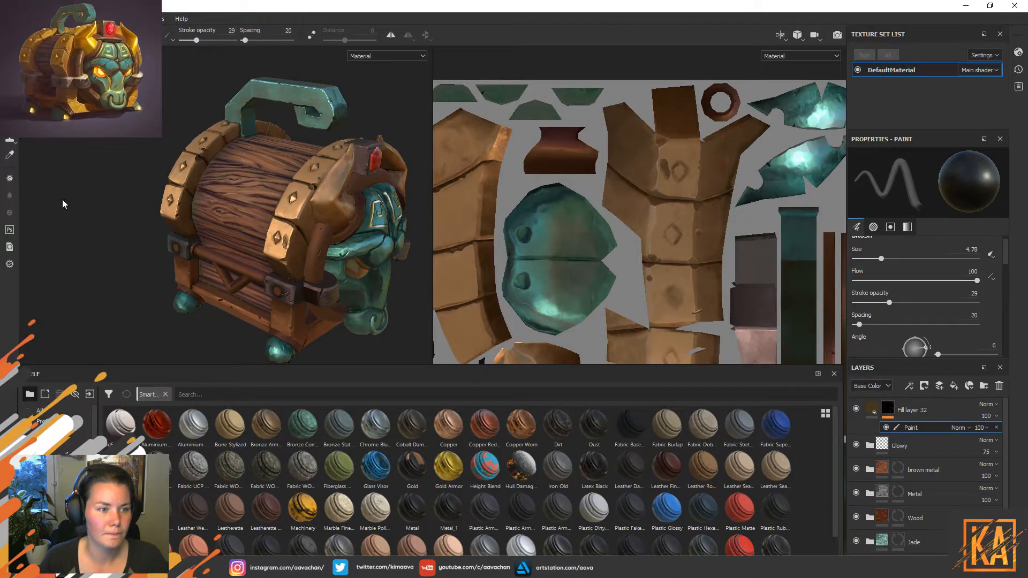
{"action": "left_click", "coordinate": [622, 474]}
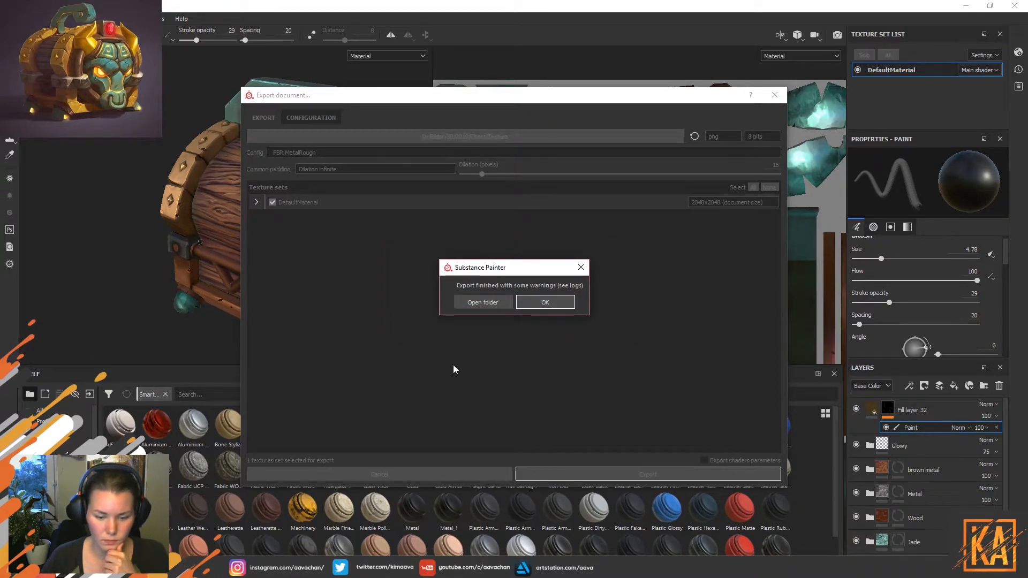
{"action": "left_click", "coordinate": [549, 302]}
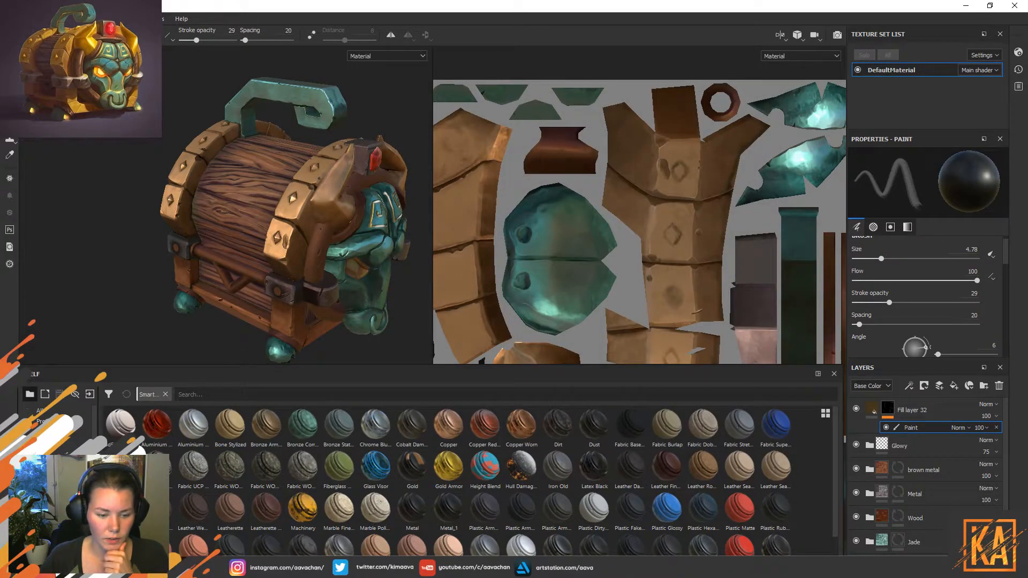
Switch to Marmoset Toolbag to check the chest render with the exported textures, and return to Substance Painter.
{"action": "left_click", "coordinate": [264, 568]}
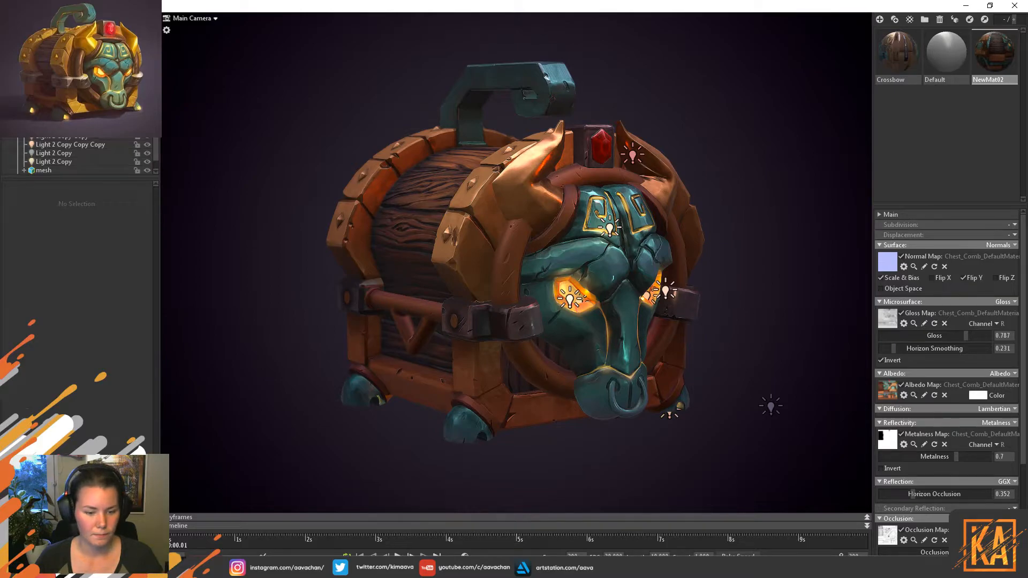
{"action": "mouse_move", "coordinate": [301, 570]}
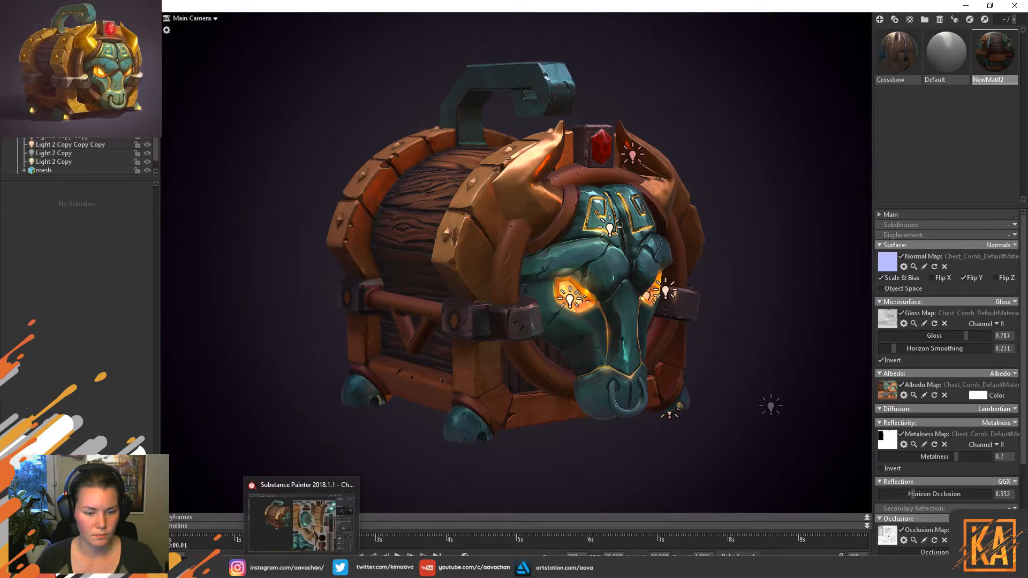
{"action": "left_click", "coordinate": [301, 521]}
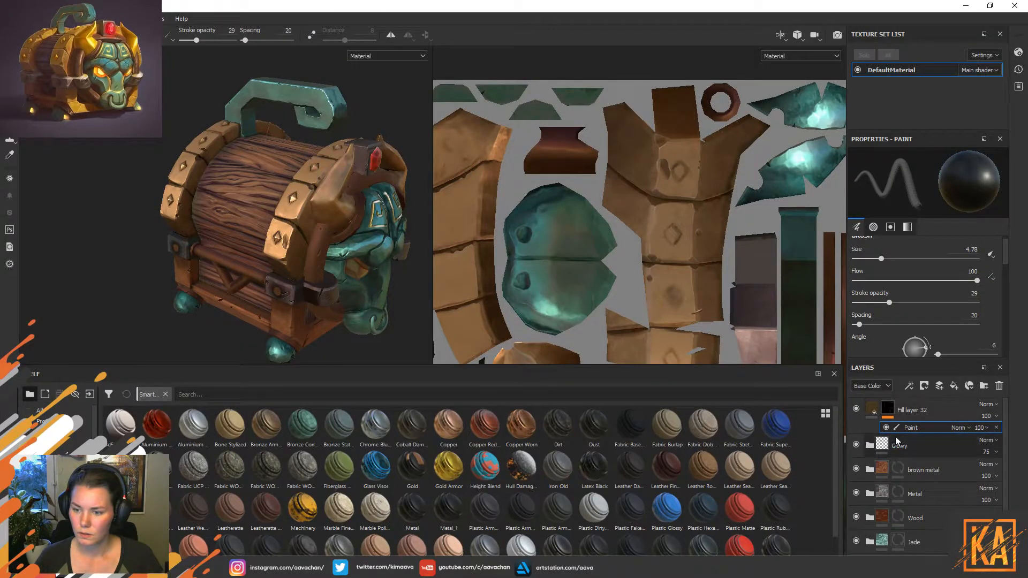
Toggle the Gold layer group's visibility and orbit the chest to examine what the group contributes.
{"action": "scroll", "coordinate": [912, 475], "scroll_direction": "down", "scroll_amount": 3}
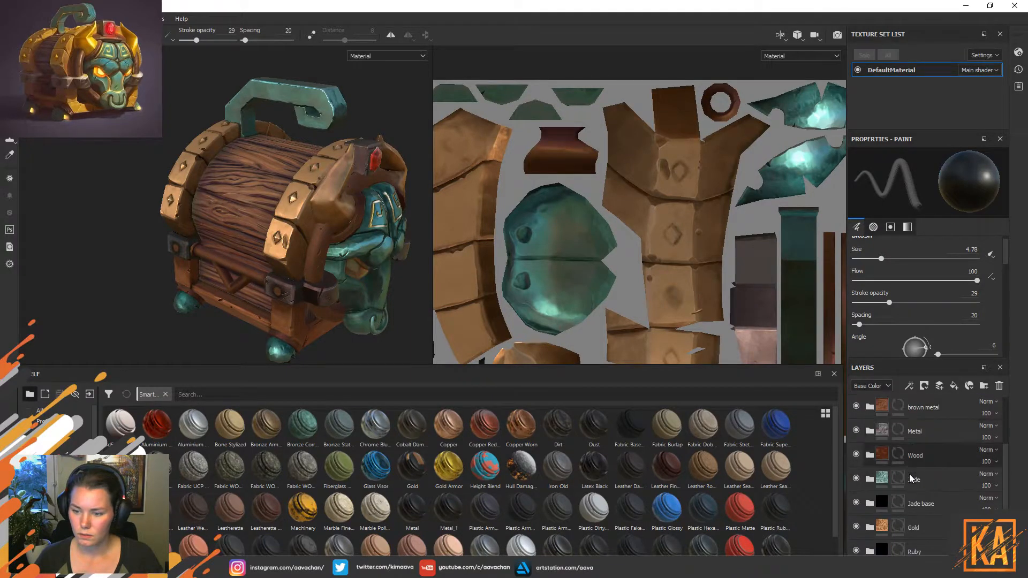
{"action": "left_click", "coordinate": [855, 527]}
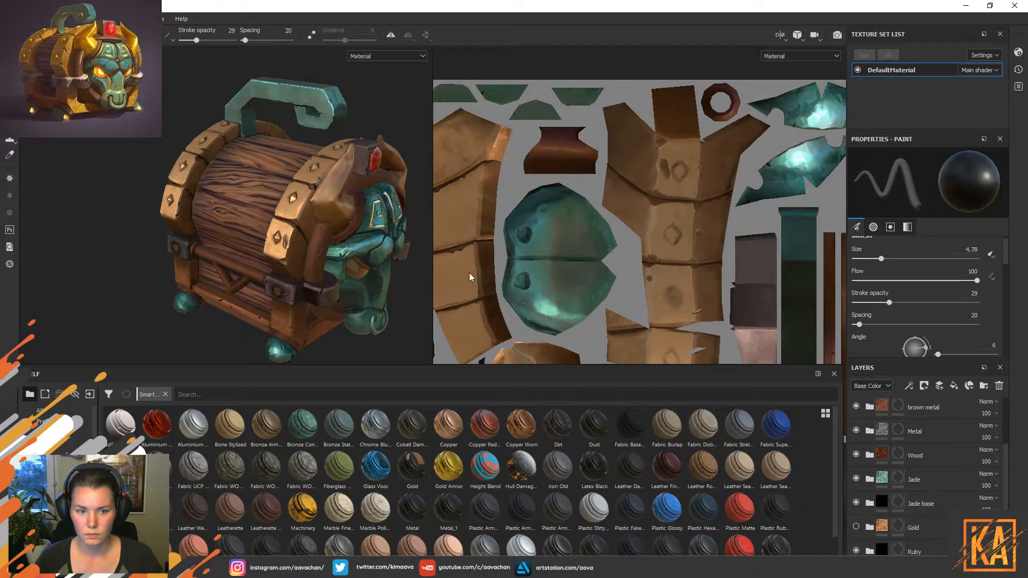
{"action": "left_click_drag", "start_coordinate": [178, 177], "coordinate": [217, 237], "text": "alt"}
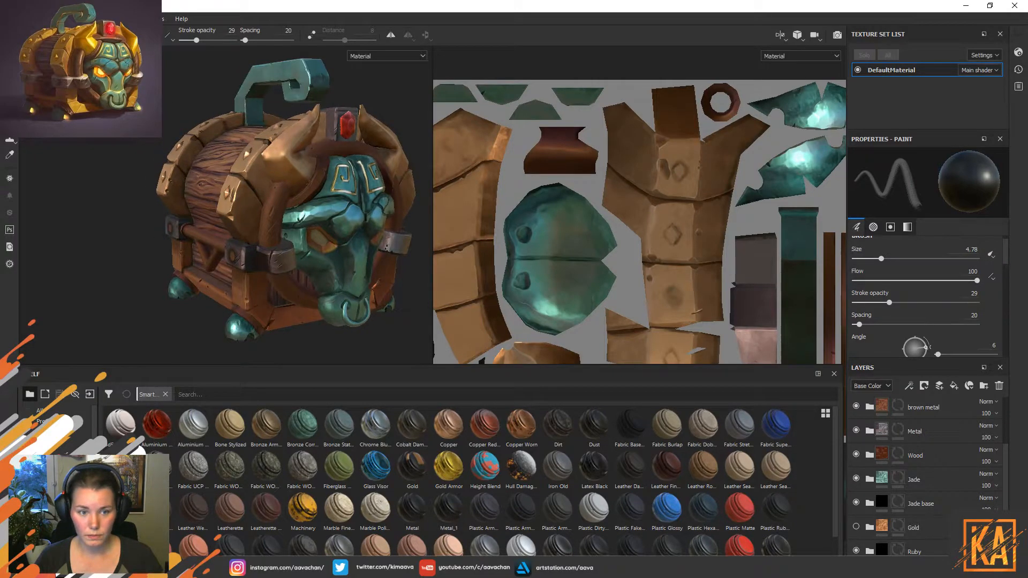
{"action": "scroll", "coordinate": [935, 492], "scroll_direction": "up", "scroll_amount": 2}
{"action": "scroll", "coordinate": [934, 492], "scroll_direction": "down", "scroll_amount": 2}
{"action": "left_click", "coordinate": [855, 526]}
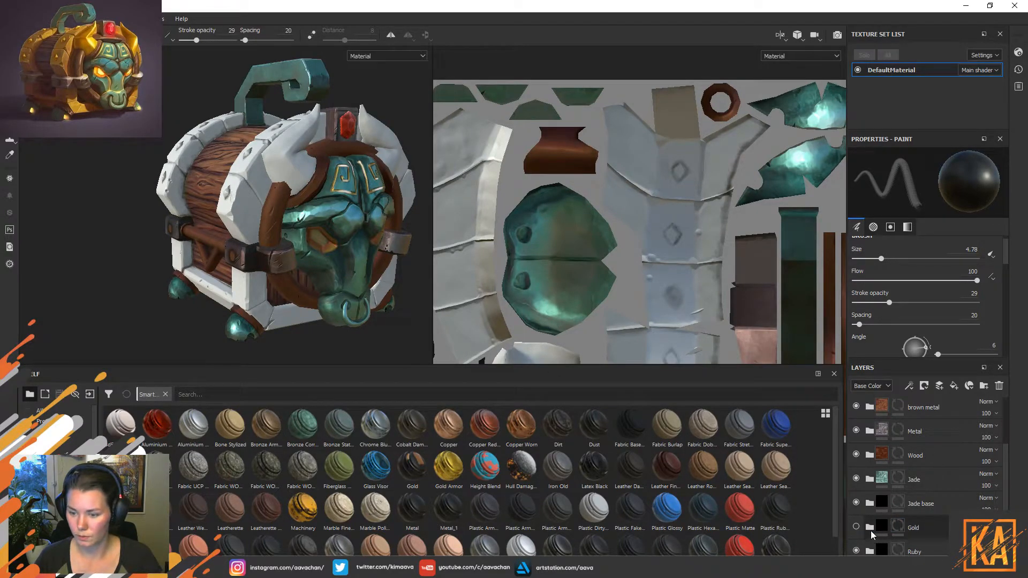
Expand the Gold layer group and check the effect of Fill layer 25 by toggling its visibility.
{"action": "left_click", "coordinate": [869, 527]}
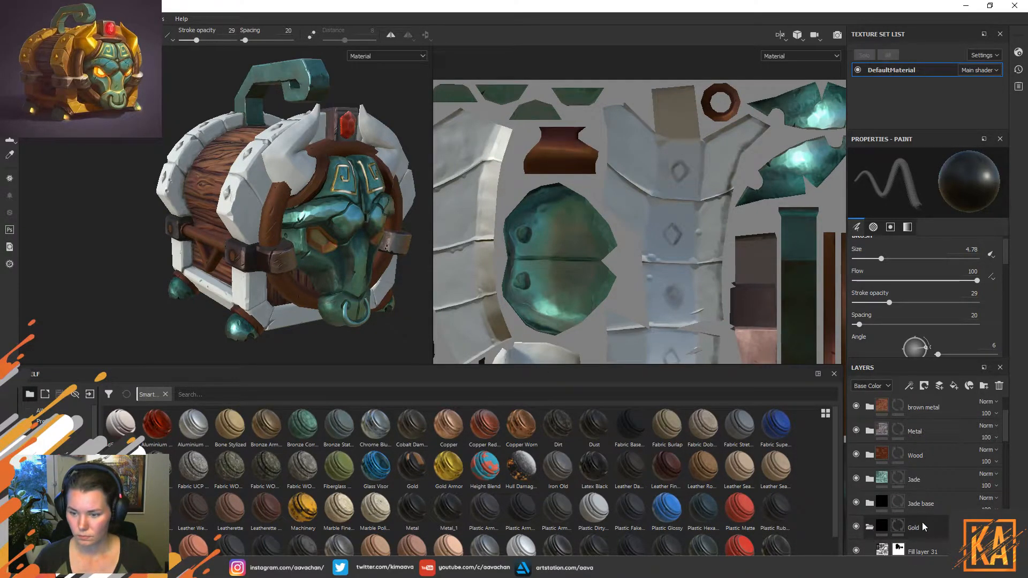
{"action": "scroll", "coordinate": [922, 527], "scroll_direction": "down", "scroll_amount": 2}
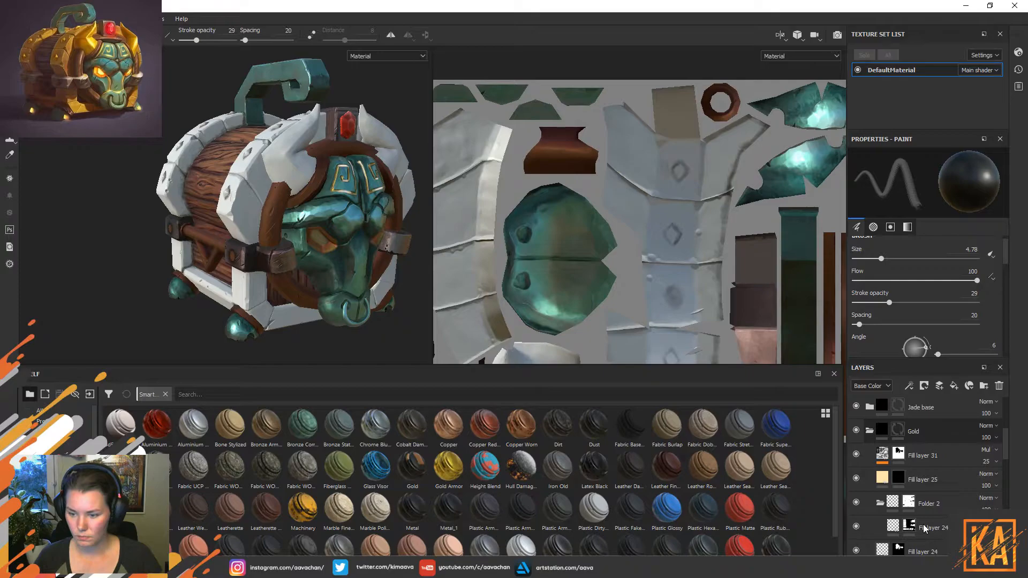
{"action": "left_click", "coordinate": [856, 479]}
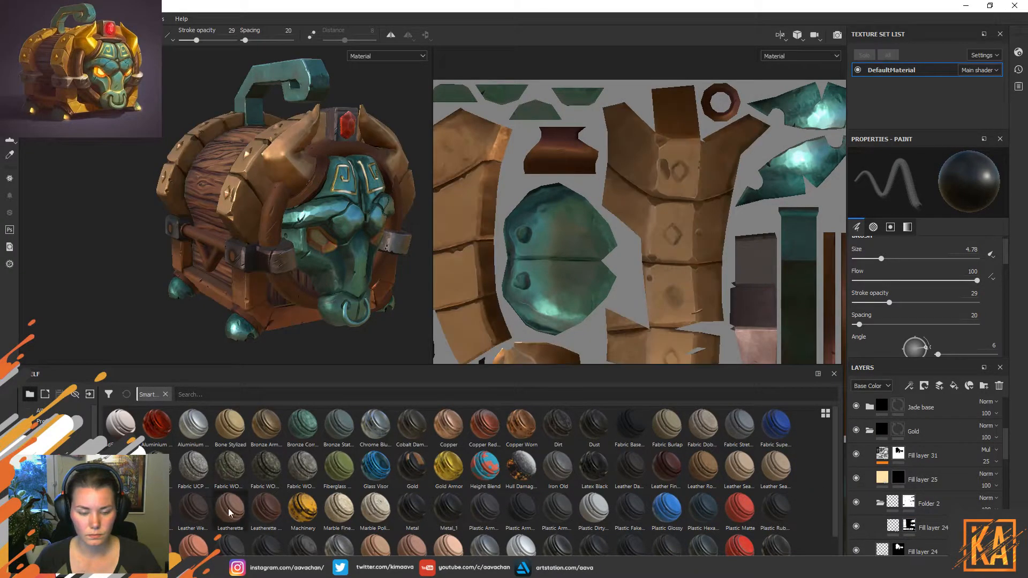
Switch to Photoshop with Chest_OCC.tga, close it, and return to Substance Painter.
{"action": "mouse_move", "coordinate": [328, 567]}
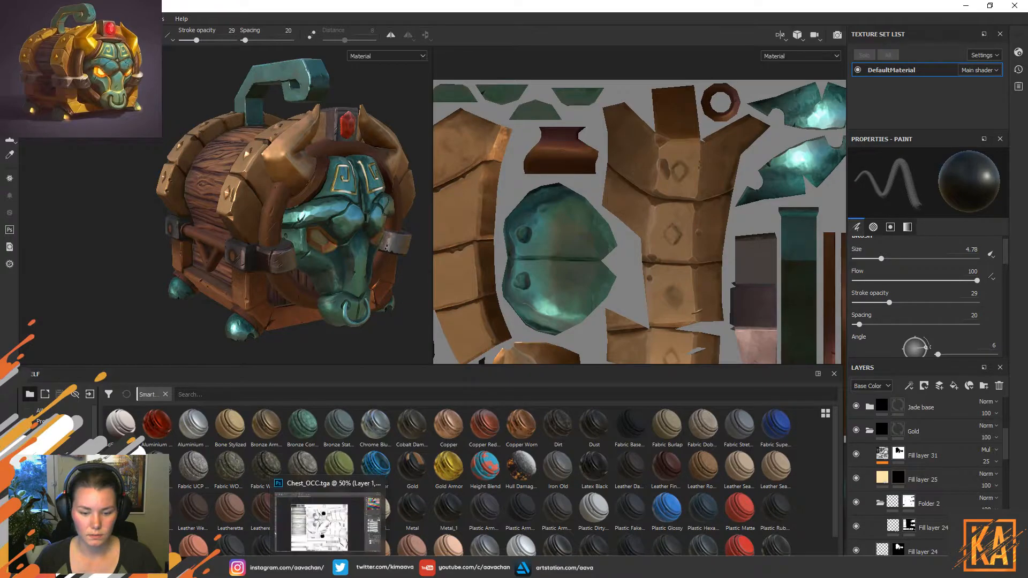
{"action": "left_click", "coordinate": [328, 511]}
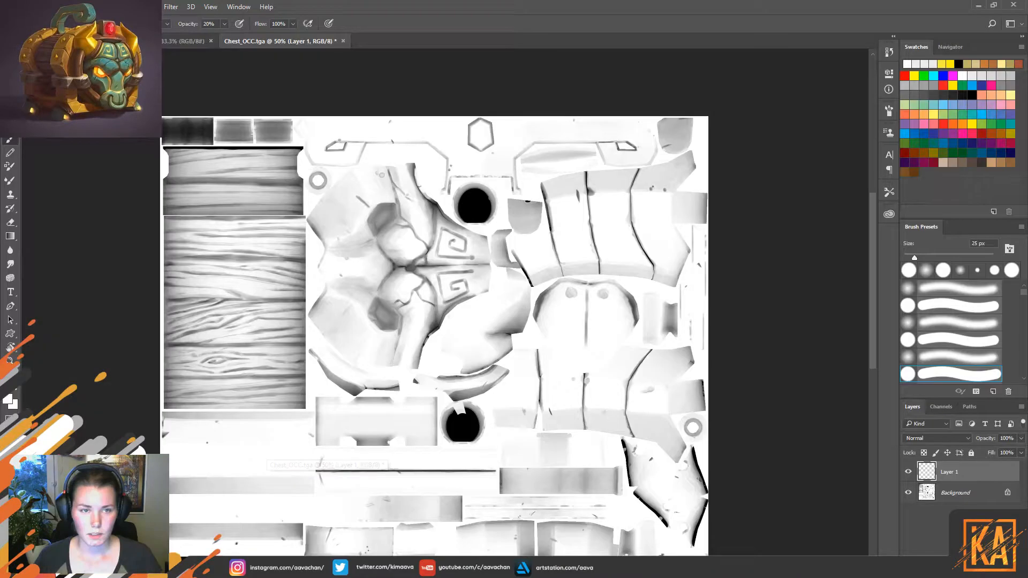
{"action": "left_click", "coordinate": [1013, 4]}
{"action": "left_click", "coordinate": [515, 222]}
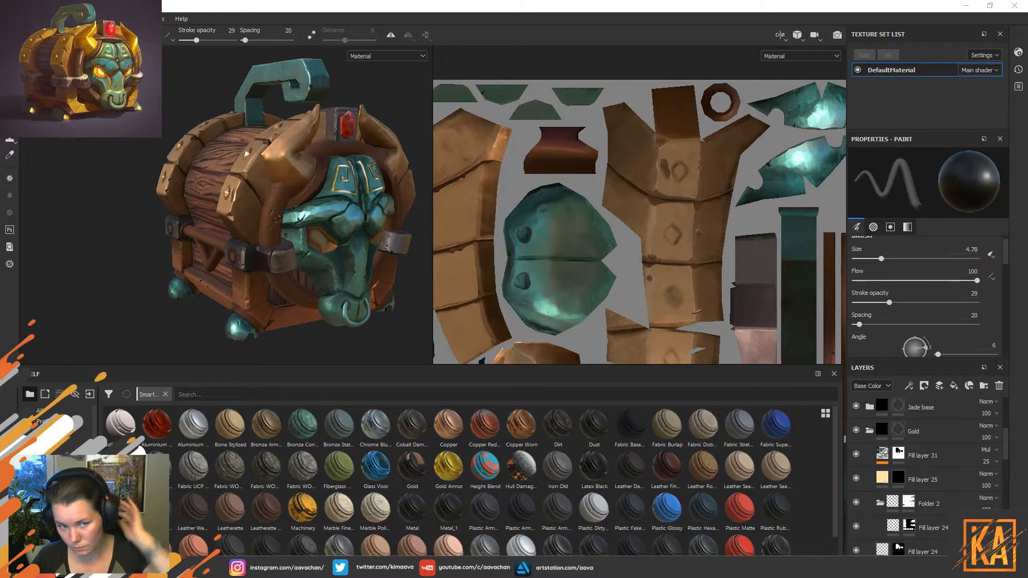
Compare the chest with and without Fill layer 25, the Gold group, and the upper cavity layer.
{"action": "left_click", "coordinate": [856, 478]}
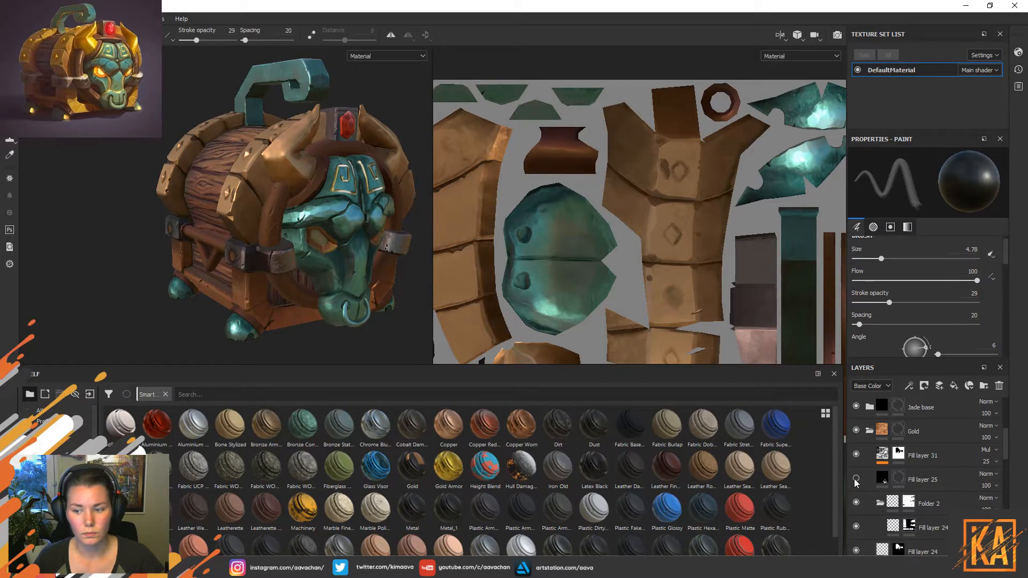
{"action": "left_click", "coordinate": [856, 479]}
{"action": "left_click", "coordinate": [855, 431]}
{"action": "left_click", "coordinate": [856, 431]}
{"action": "scroll", "coordinate": [934, 493], "scroll_direction": "down", "scroll_amount": 3}
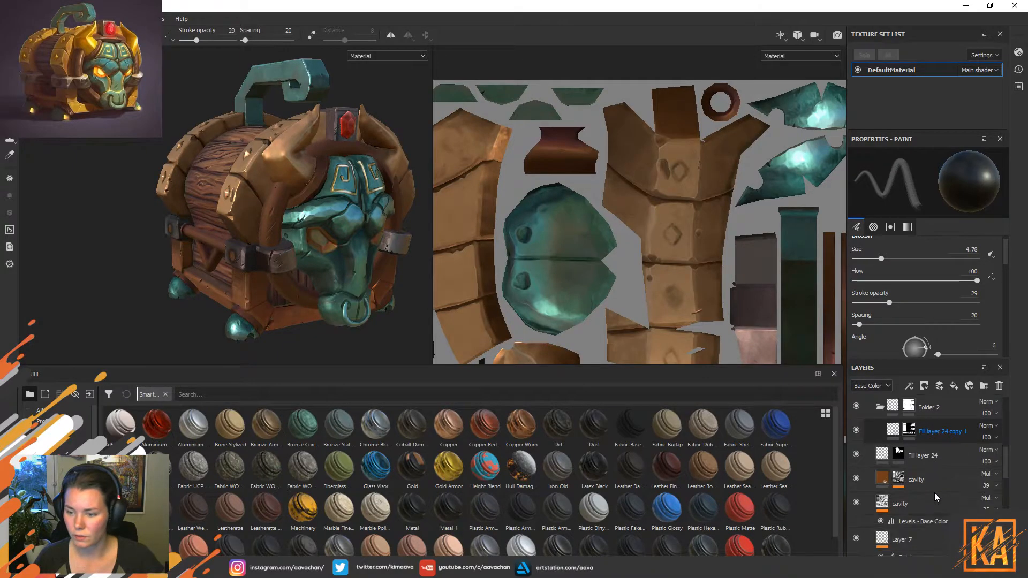
{"action": "left_click", "coordinate": [856, 479]}
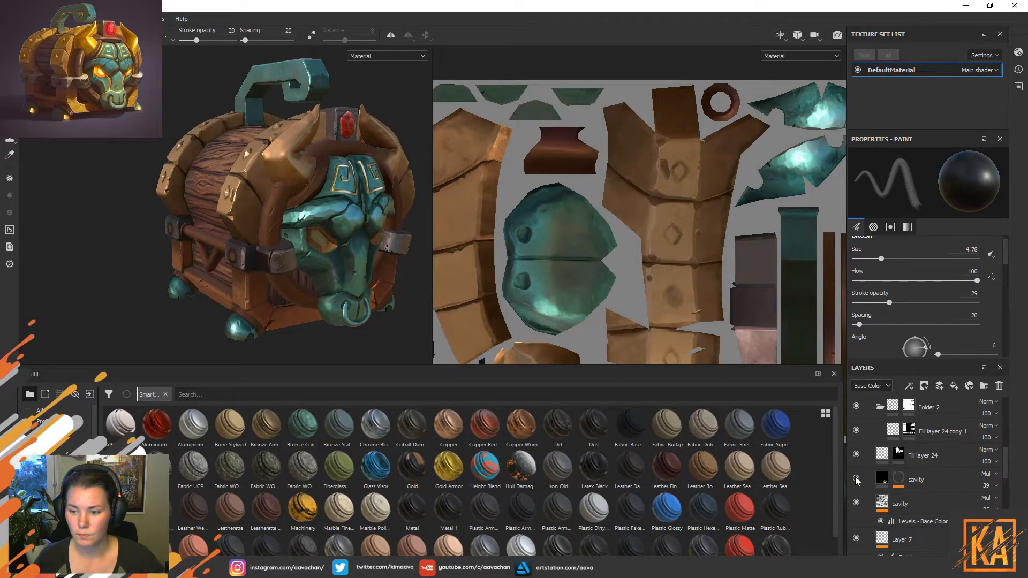
Toggle the Highlight, Flaky, and Color_Variation layers inside the Gold group to examine their effect on the gold colour.
{"action": "scroll", "coordinate": [856, 477], "scroll_direction": "up", "scroll_amount": 5}
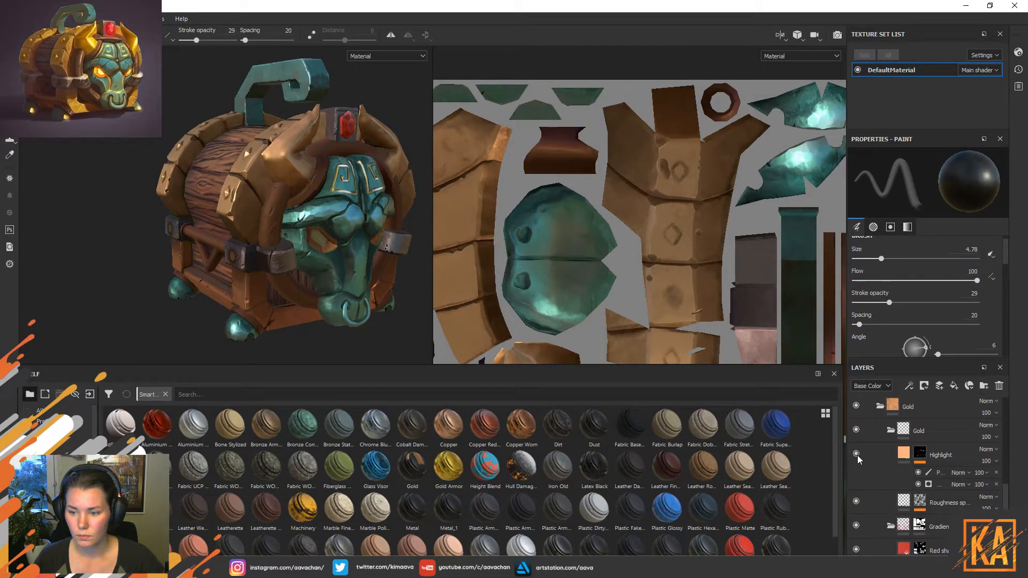
{"action": "left_click", "coordinate": [854, 454]}
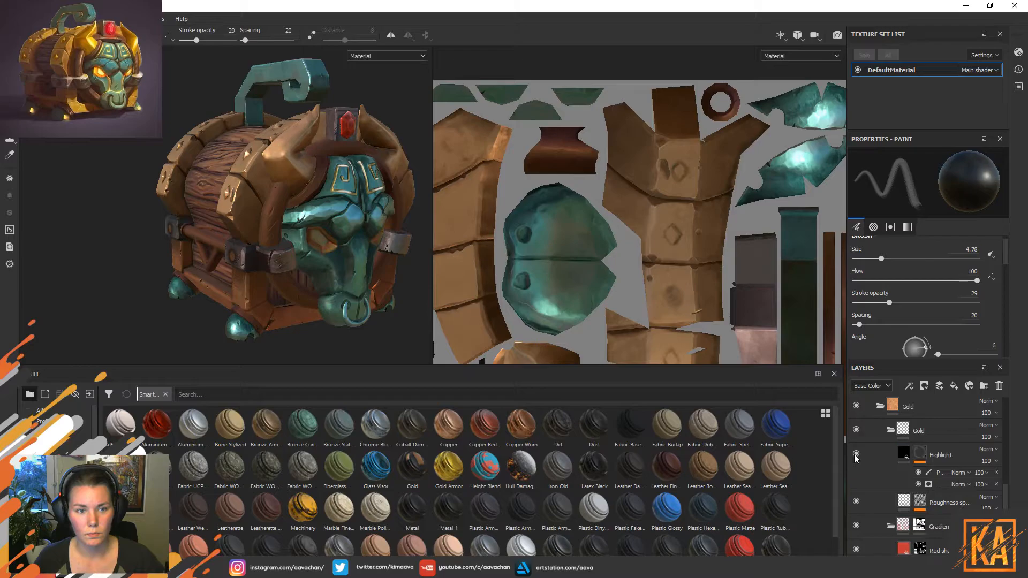
{"action": "scroll", "coordinate": [877, 491], "scroll_direction": "down", "scroll_amount": 2}
{"action": "scroll", "coordinate": [878, 490], "scroll_direction": "down", "scroll_amount": 1}
{"action": "left_click", "coordinate": [855, 478]}
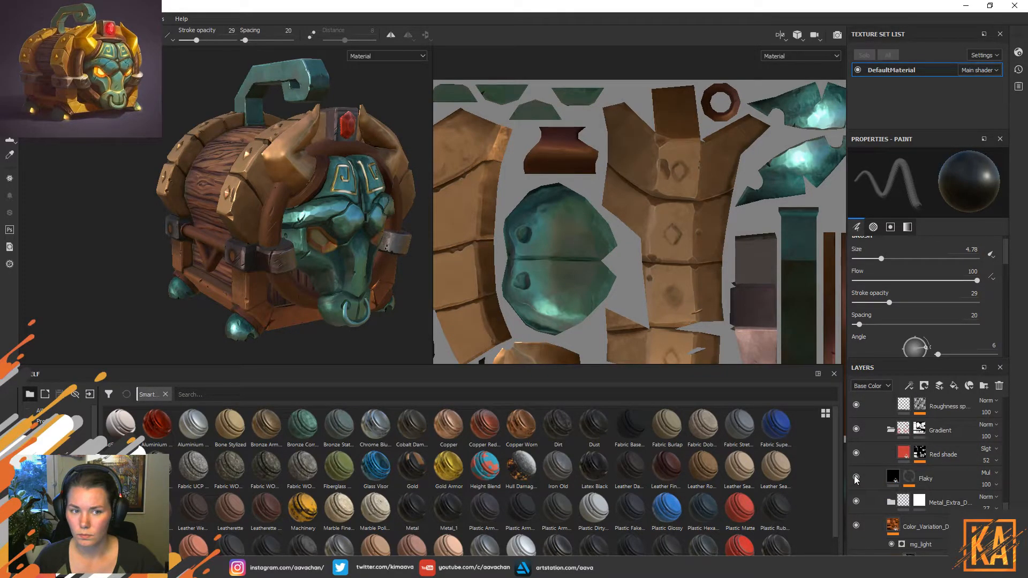
{"action": "scroll", "coordinate": [854, 476], "scroll_direction": "down", "scroll_amount": 2}
{"action": "left_click", "coordinate": [856, 461]}
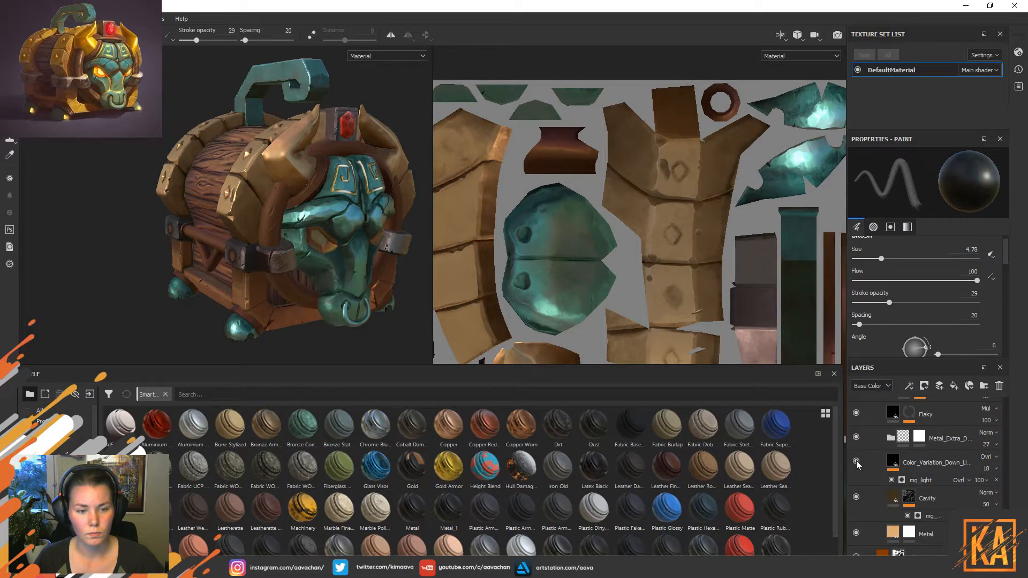
Hide and show the Metal layer in the Gold group repeatedly to examine its effect on the gold parts.
{"action": "scroll", "coordinate": [856, 460], "scroll_direction": "down", "scroll_amount": 2}
{"action": "left_click", "coordinate": [855, 466]}
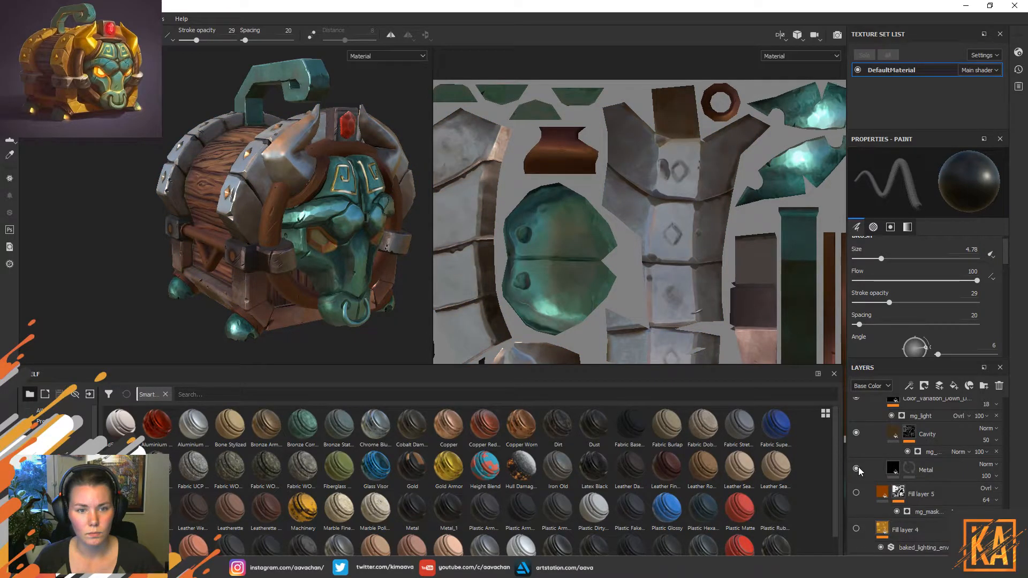
{"action": "left_click", "coordinate": [856, 469]}
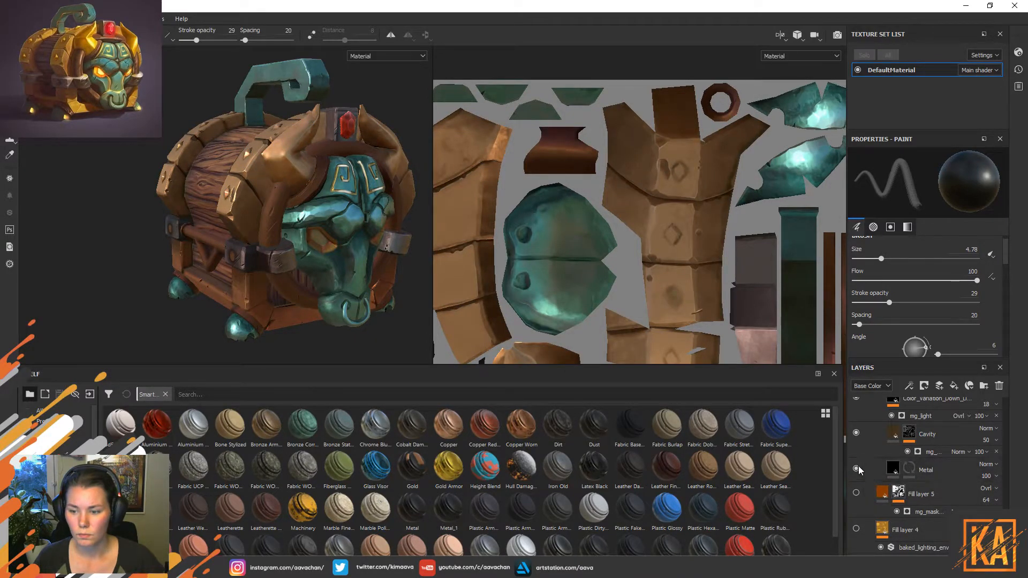
{"action": "left_click", "coordinate": [856, 469]}
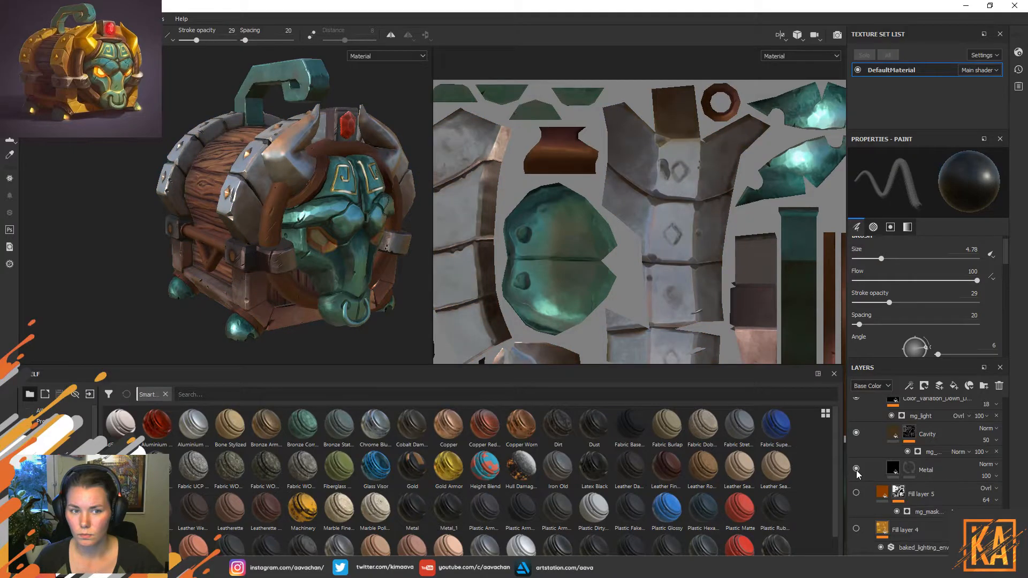
{"action": "left_click", "coordinate": [856, 469]}
{"action": "scroll", "coordinate": [975, 322], "scroll_direction": "down", "scroll_amount": 2}
{"action": "scroll", "coordinate": [975, 321], "scroll_direction": "down", "scroll_amount": 5}
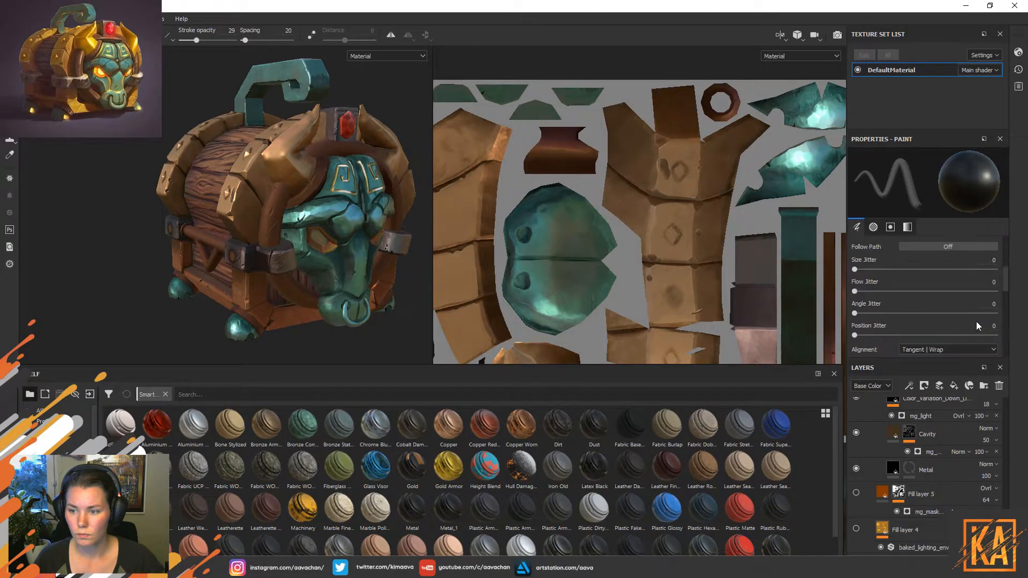
{"action": "scroll", "coordinate": [975, 326], "scroll_direction": "up", "scroll_amount": 2}
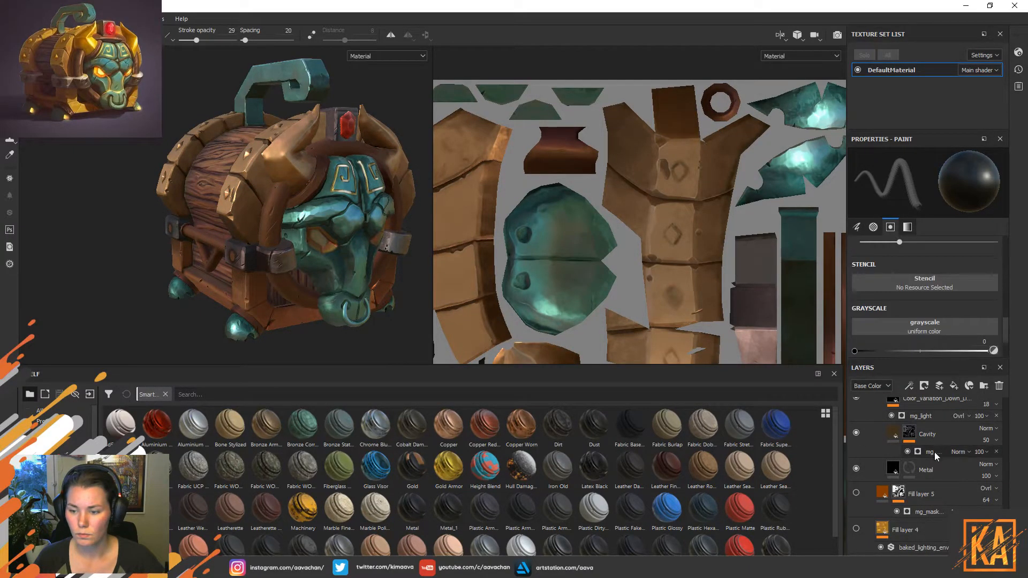
Select the Gold group's Metal fill layer, try inverting its roughness and restore it, and shift the base colour's hue to 0.090.
{"action": "left_click", "coordinate": [892, 469]}
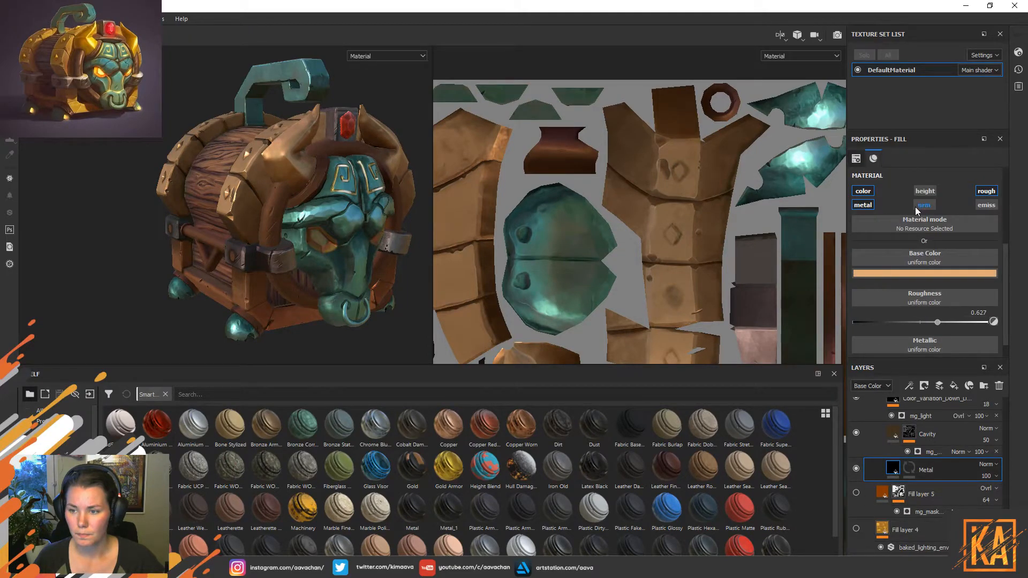
{"action": "left_click", "coordinate": [935, 302]}
{"action": "left_click", "coordinate": [1013, 276]}
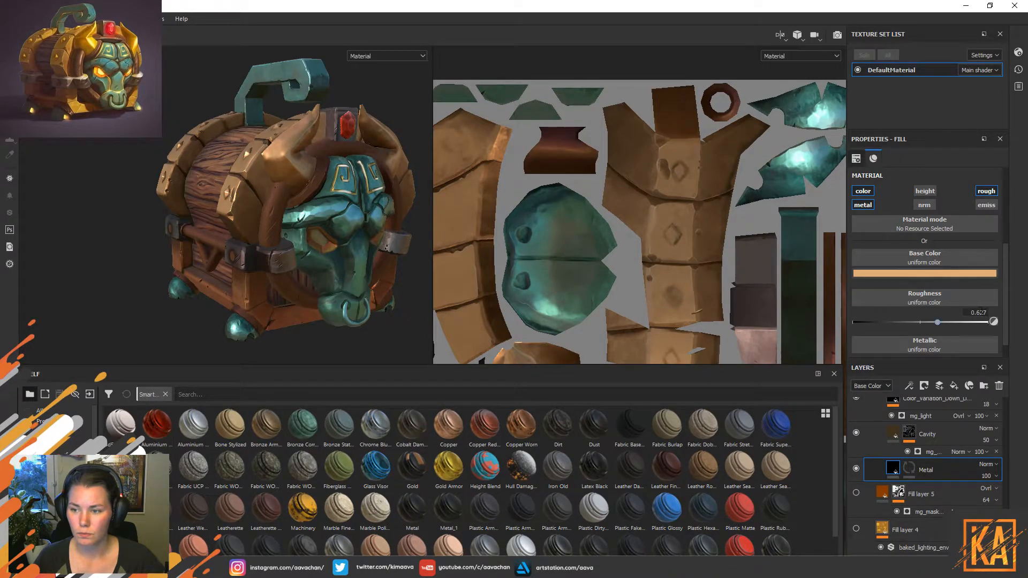
{"action": "left_click", "coordinate": [993, 322]}
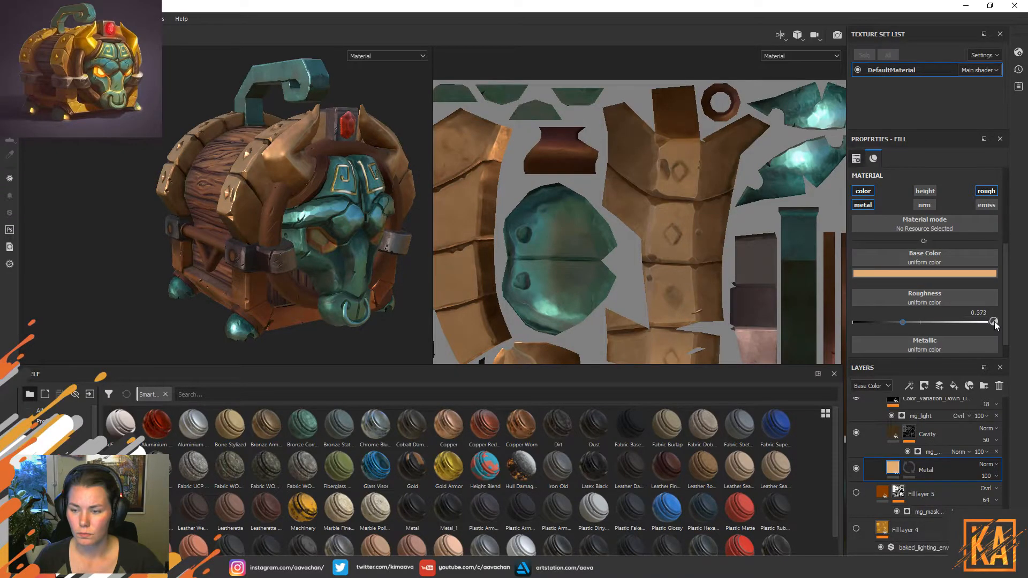
{"action": "left_click", "coordinate": [994, 321]}
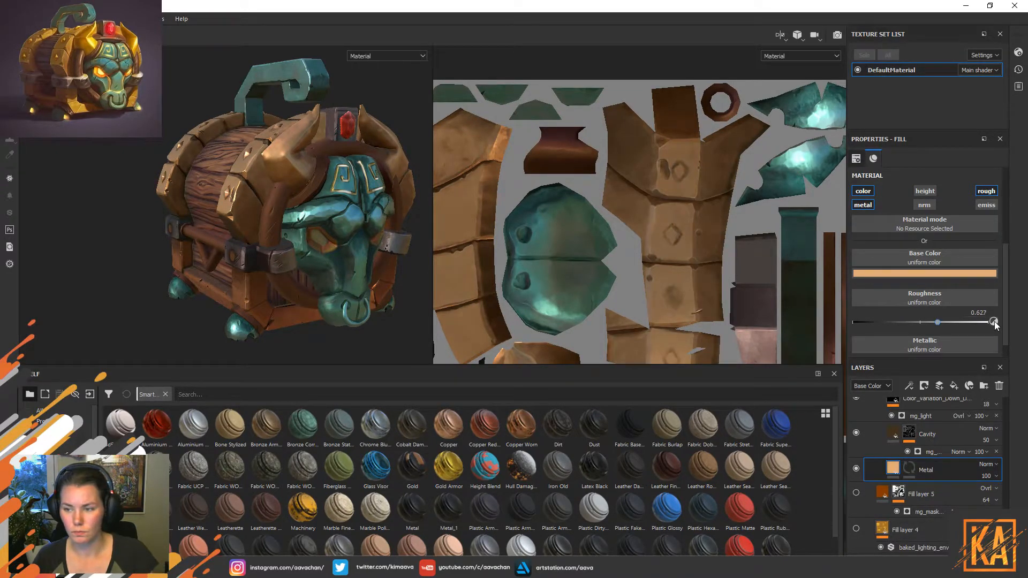
{"action": "left_click", "coordinate": [929, 274]}
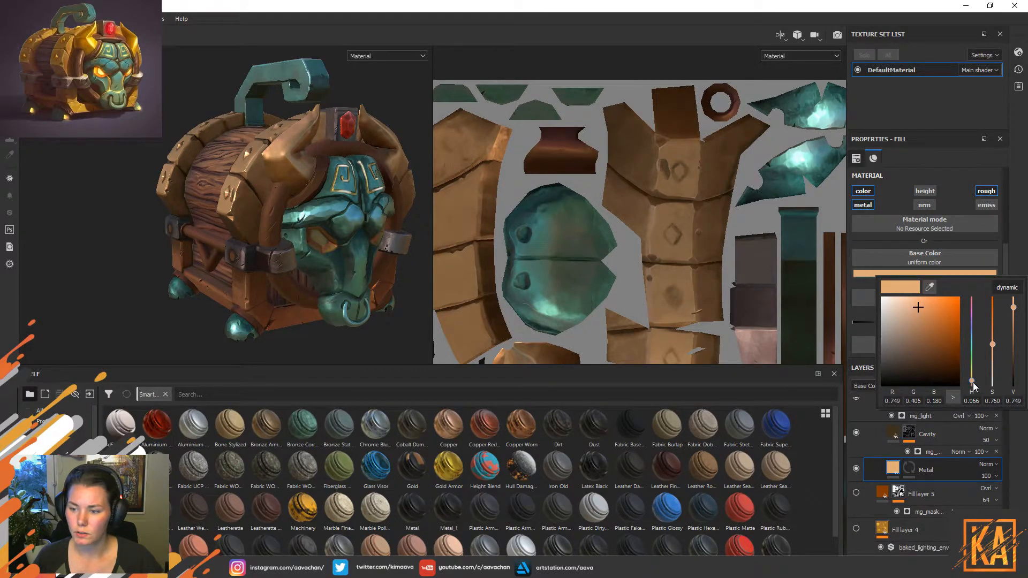
{"action": "left_click_drag", "start_coordinate": [973, 386], "coordinate": [973, 382]}
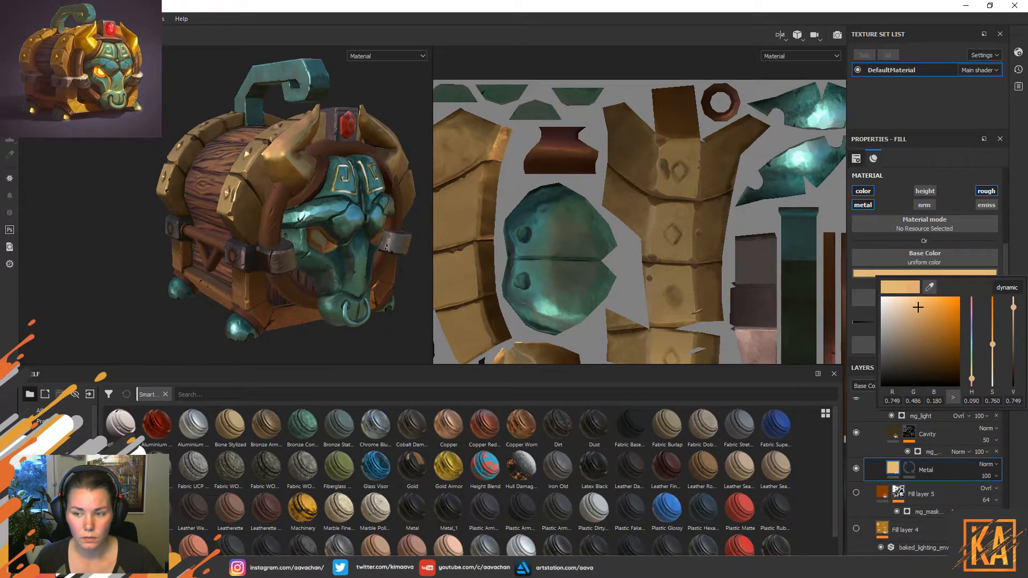
Re-export the DefaultMaterial textures with the new gold colour as 8-bit PNG at 2048x2048, using the PBR MetalRough configuration.
{"action": "left_click", "coordinate": [8, 19]}
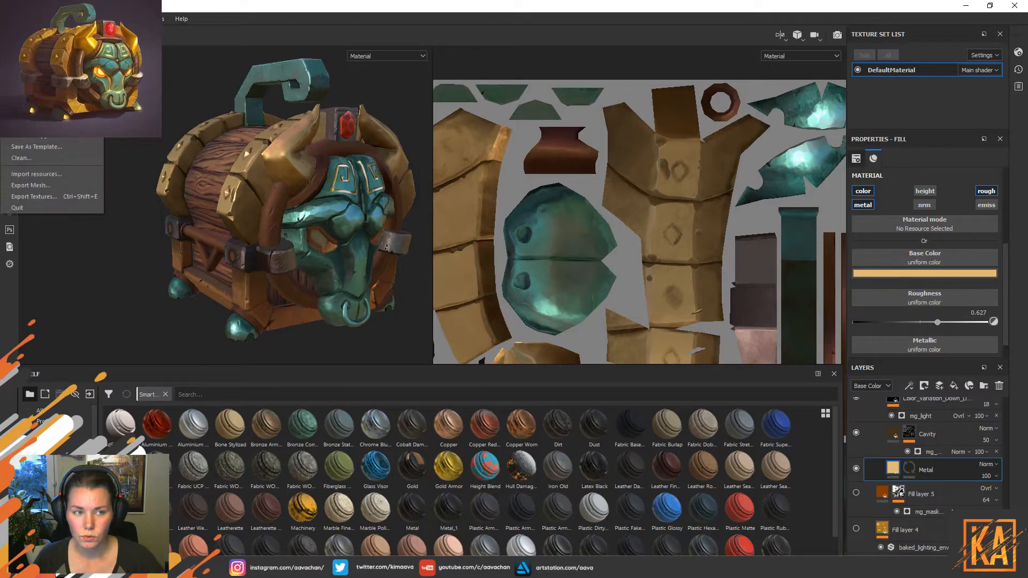
{"action": "left_click", "coordinate": [35, 198]}
{"action": "left_click", "coordinate": [680, 472]}
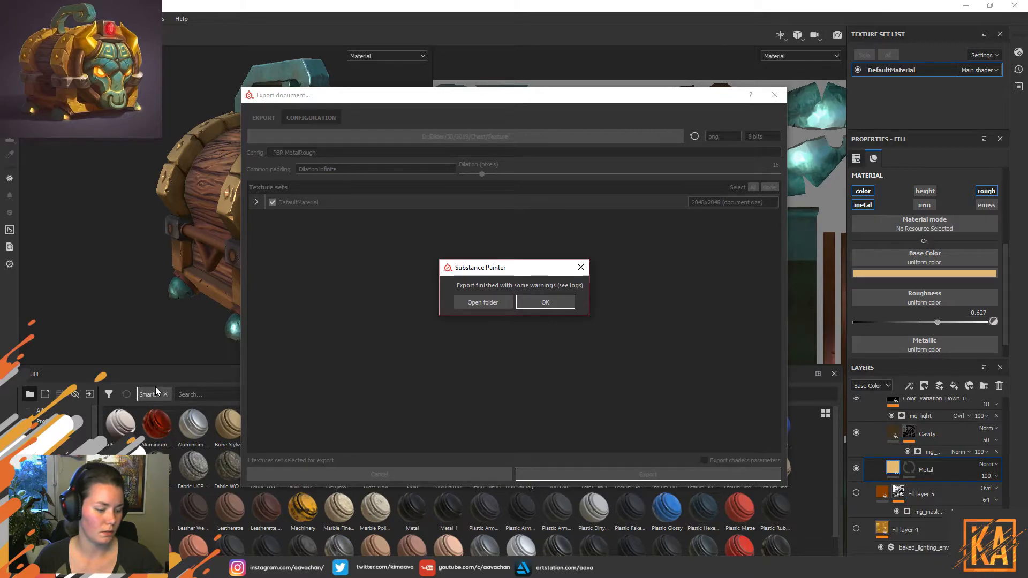
{"action": "left_click", "coordinate": [543, 304]}
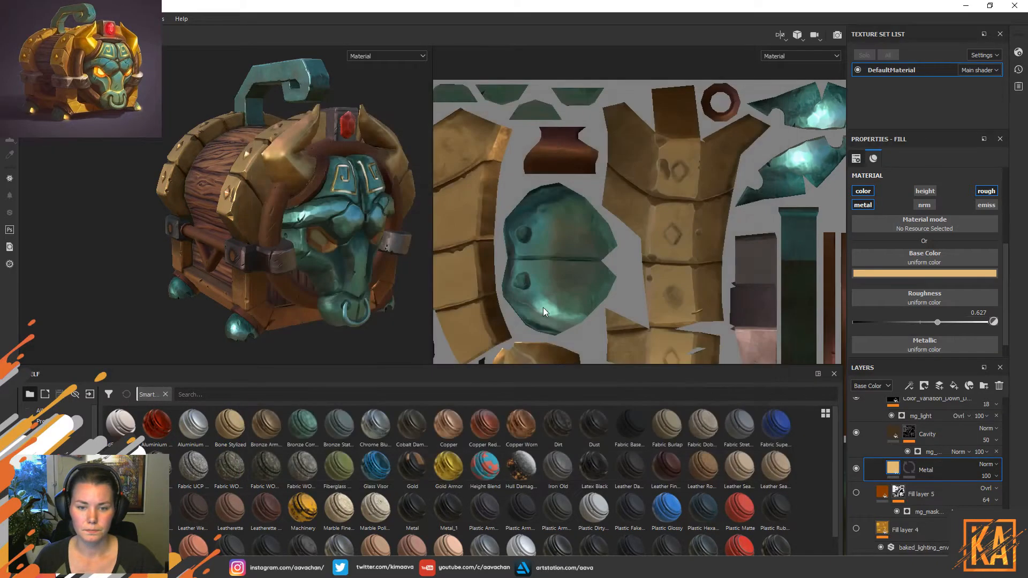
Switch to Marmoset Toolbag, capture a still image of the chest, and shrink the rendered image's window to compare it with the viewport.
{"action": "key", "text": "alt+Tab"}
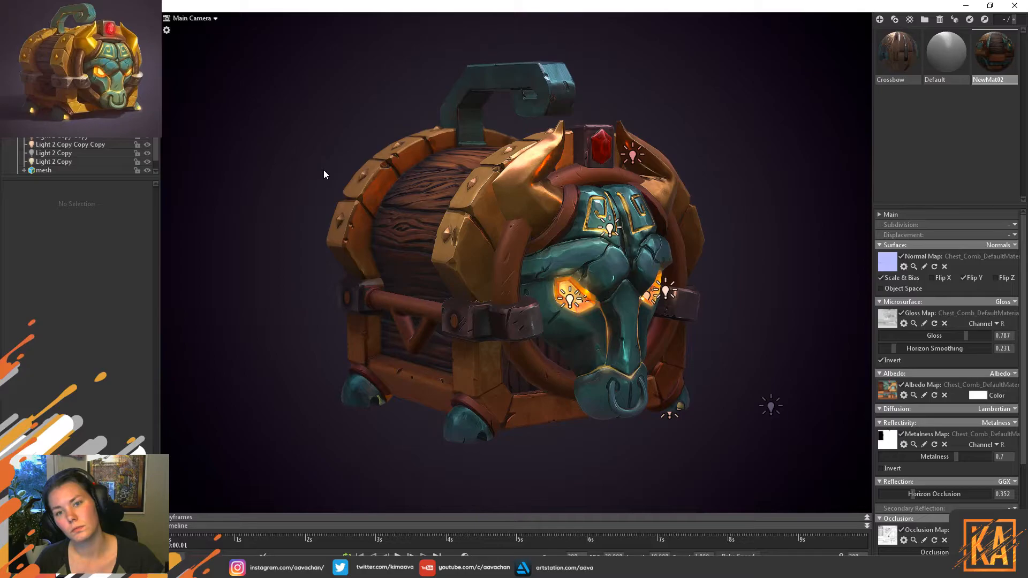
{"action": "left_click", "coordinate": [116, 18]}
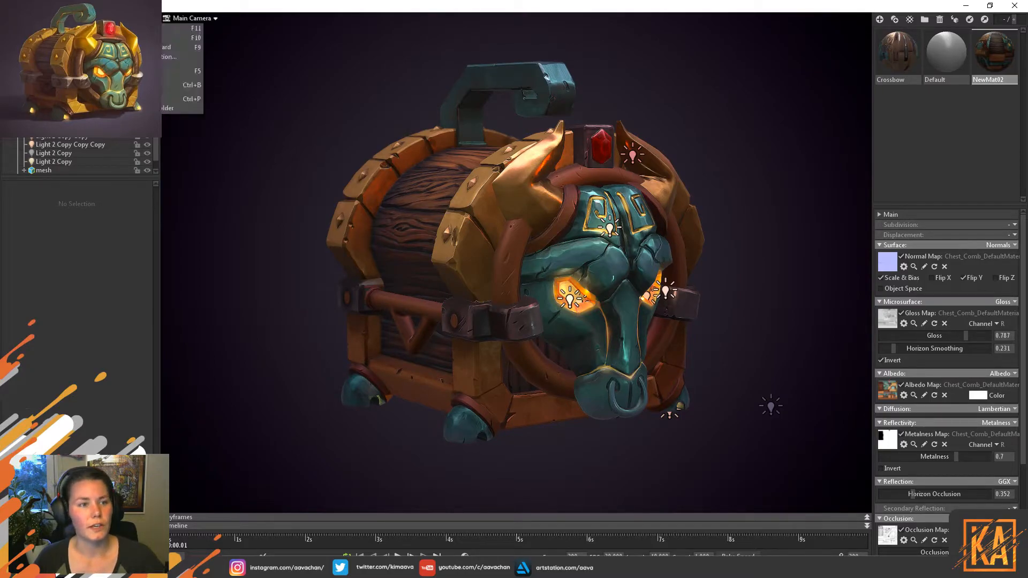
{"action": "left_click", "coordinate": [129, 28]}
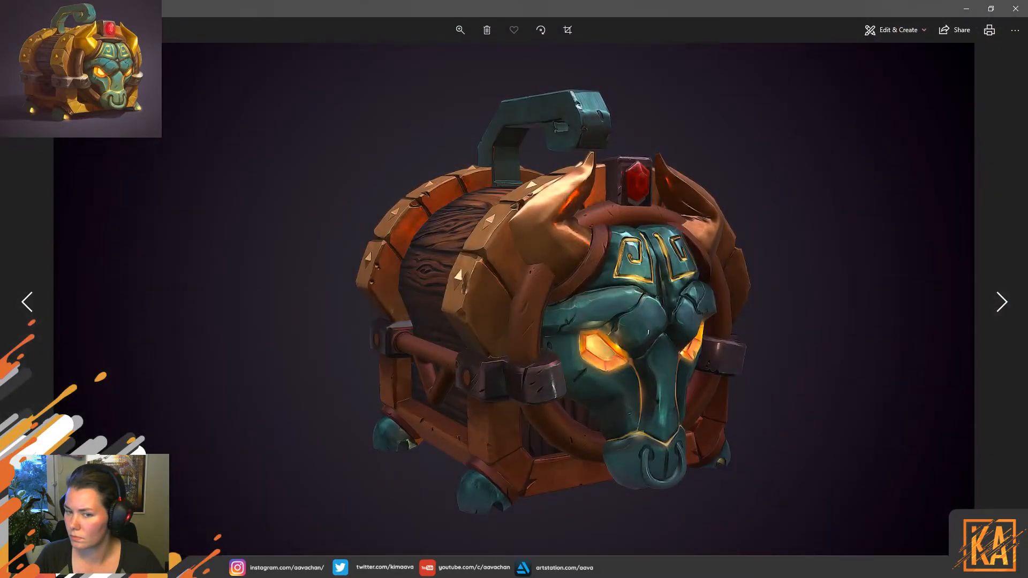
{"action": "left_click", "coordinate": [990, 7]}
{"action": "left_click_drag", "start_coordinate": [371, 97], "coordinate": [316, 71]}
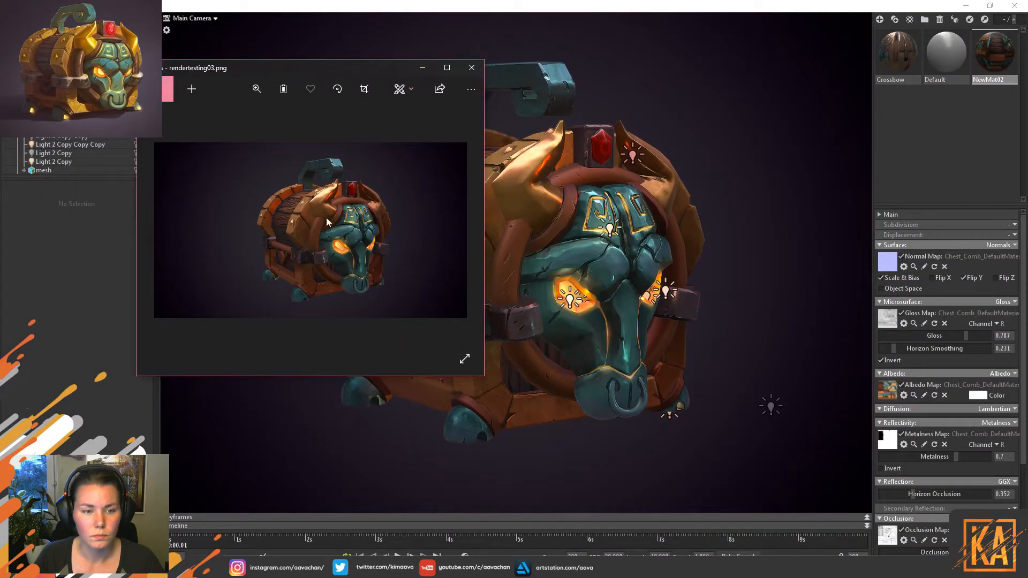
Place rendertesting03.png and screenshot002.png side by side at matching zoom and compare the chest's gold parts.
{"action": "scroll", "coordinate": [330, 247], "scroll_direction": "up", "scroll_amount": 3}
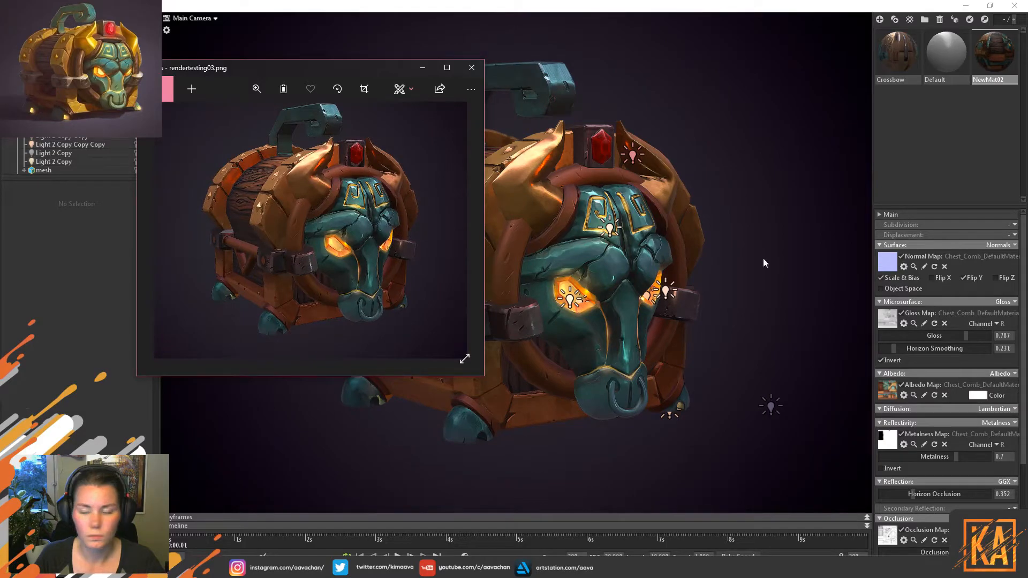
{"action": "left_click", "coordinate": [447, 67]}
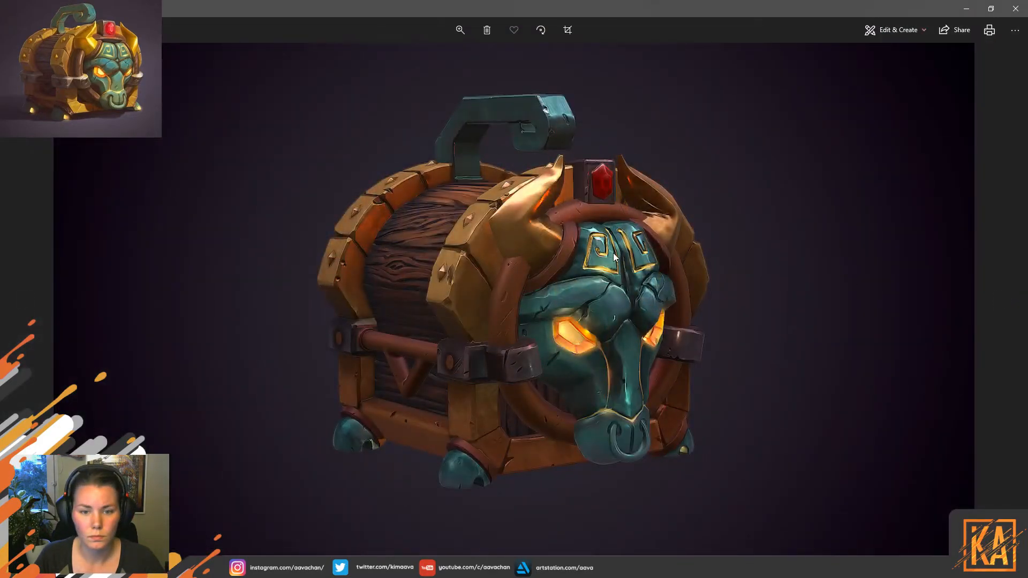
{"action": "left_click", "coordinate": [990, 8]}
{"action": "left_click_drag", "start_coordinate": [400, 88], "coordinate": [690, 66]}
{"action": "scroll", "coordinate": [676, 203], "scroll_direction": "up", "scroll_amount": 4}
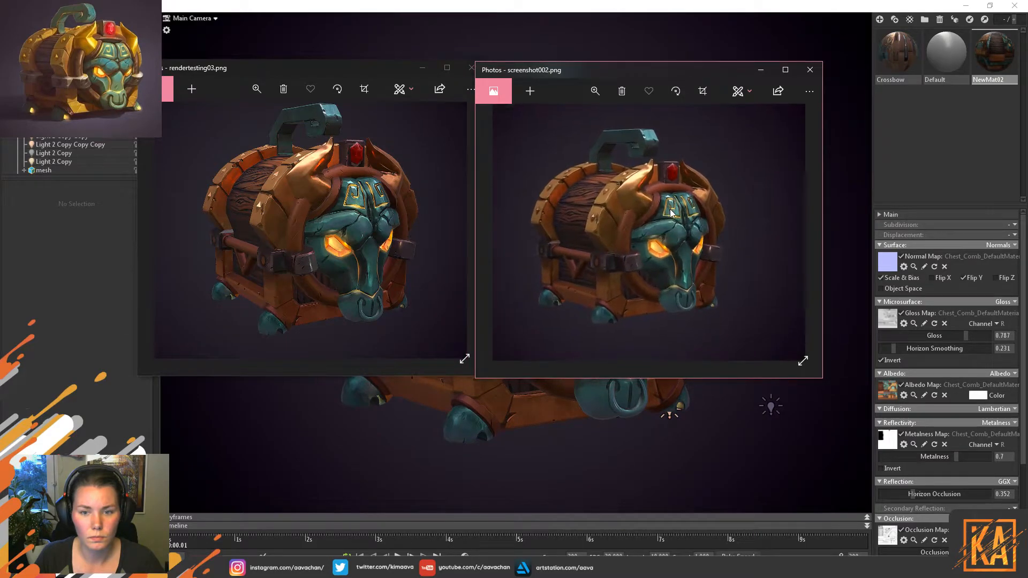
{"action": "left_click_drag", "start_coordinate": [564, 230], "coordinate": [598, 244]}
{"action": "scroll", "coordinate": [605, 257], "scroll_direction": "down", "scroll_amount": 1}
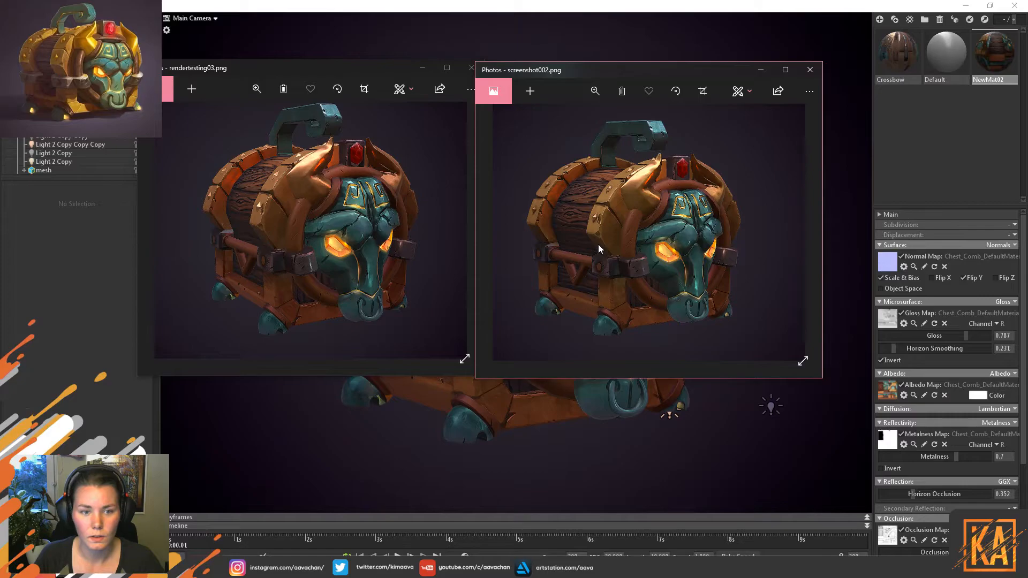
{"action": "left_click_drag", "start_coordinate": [544, 68], "coordinate": [504, 65]}
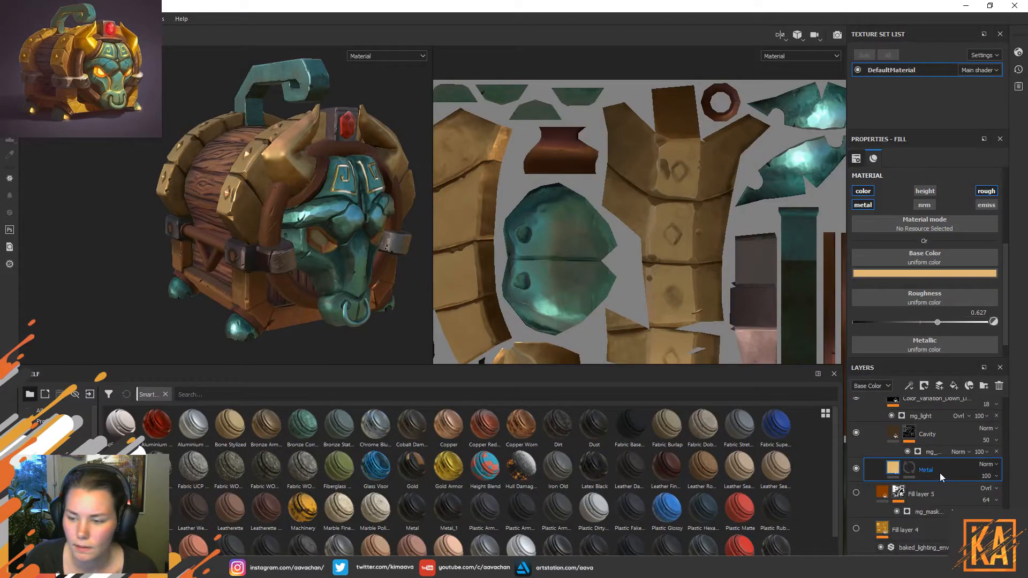
Set the Metal layer's base colour to a bright pale gold with hue 0.114, saturation 0.659 and value 1.000.
{"action": "left_click", "coordinate": [903, 272]}
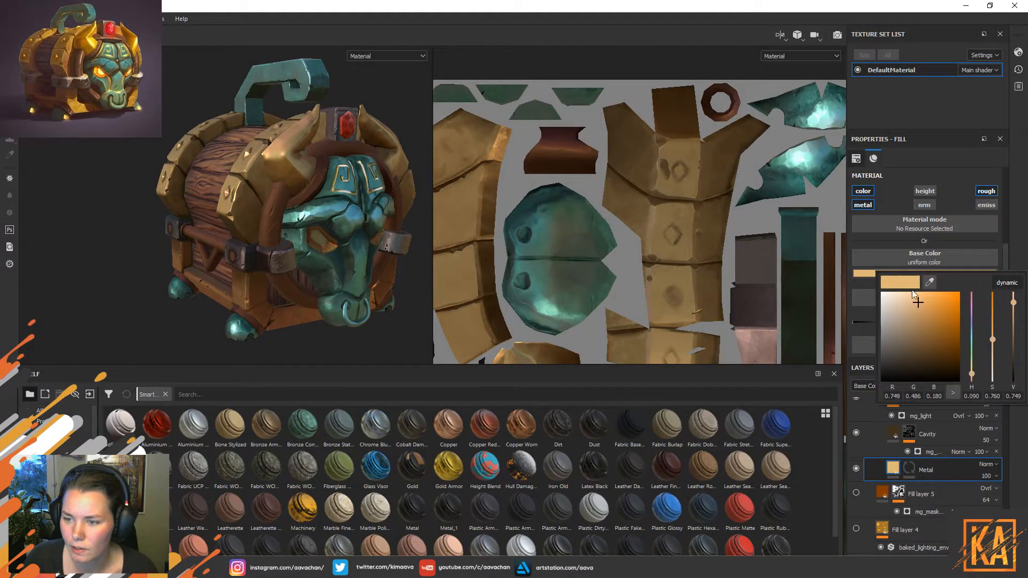
{"action": "left_click_drag", "start_coordinate": [918, 303], "coordinate": [910, 293]}
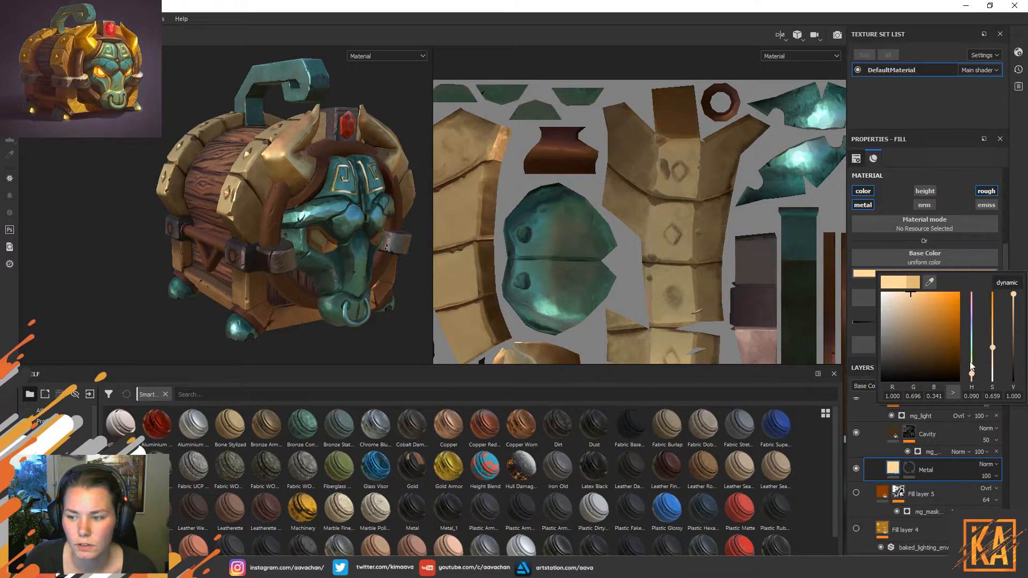
{"action": "left_click_drag", "start_coordinate": [971, 374], "coordinate": [972, 373]}
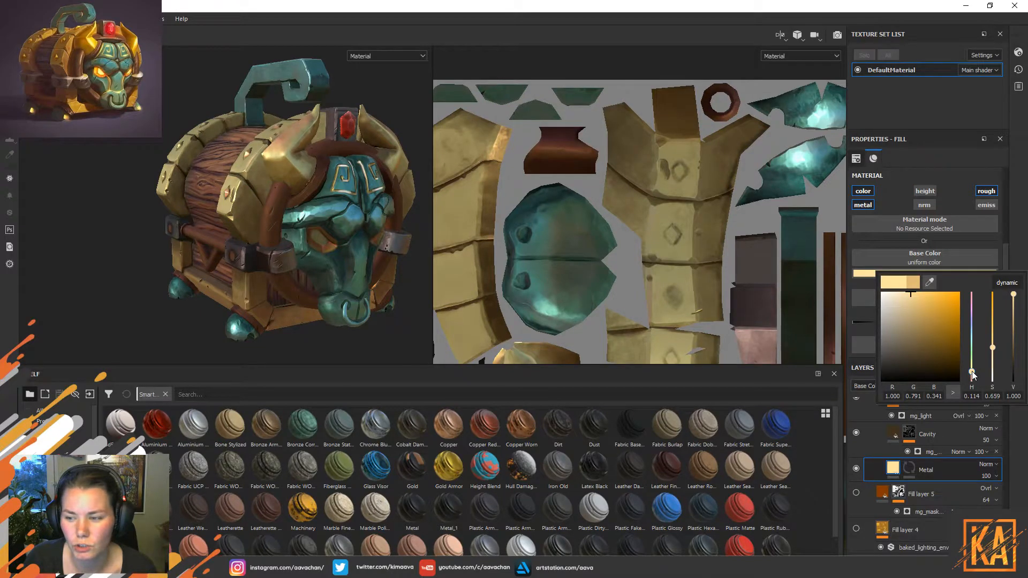
Re-export the DefaultMaterial textures with the pale gold as 8-bit PNG at 2048x2048, using the PBR MetalRough configuration.
{"action": "left_click", "coordinate": [11, 18]}
{"action": "left_click", "coordinate": [11, 18]}
{"action": "left_click", "coordinate": [12, 18]}
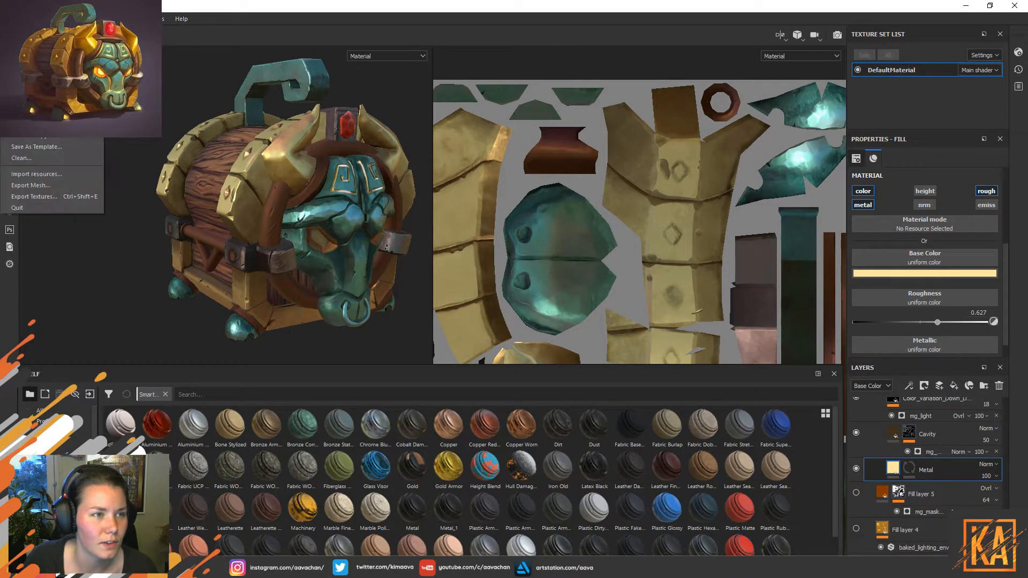
{"action": "left_click", "coordinate": [39, 197]}
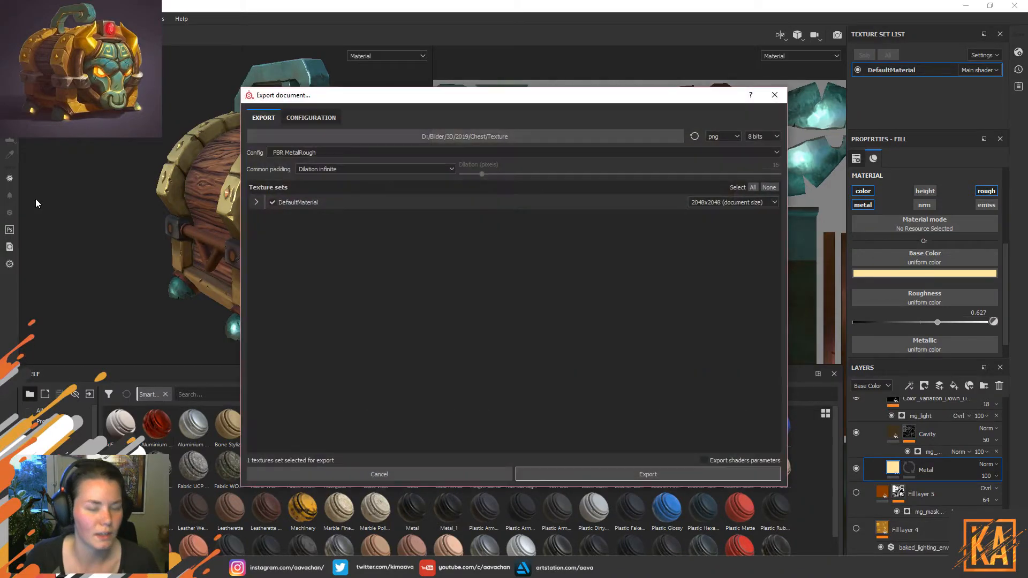
{"action": "left_click", "coordinate": [555, 475]}
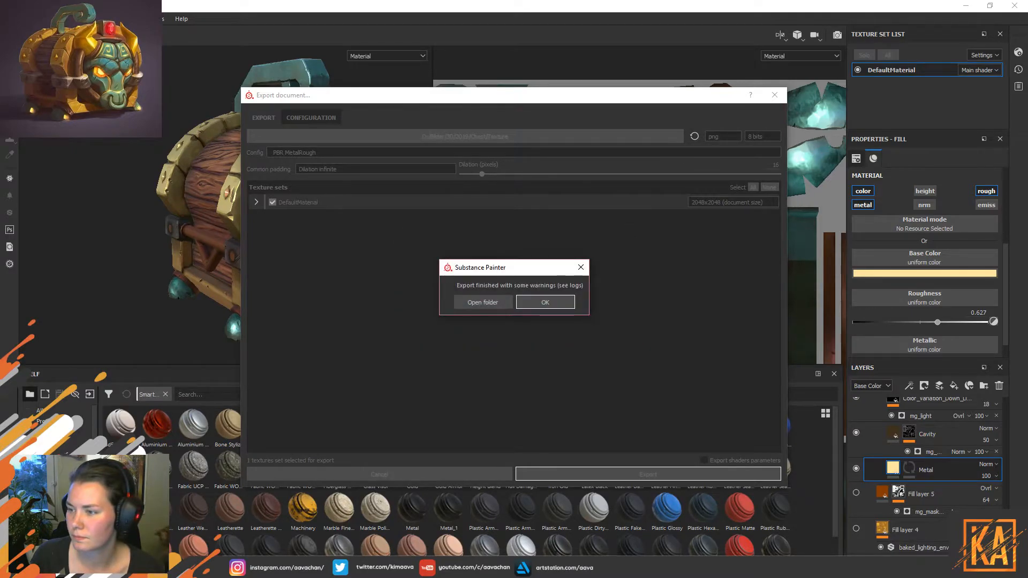
{"action": "left_click", "coordinate": [554, 301]}
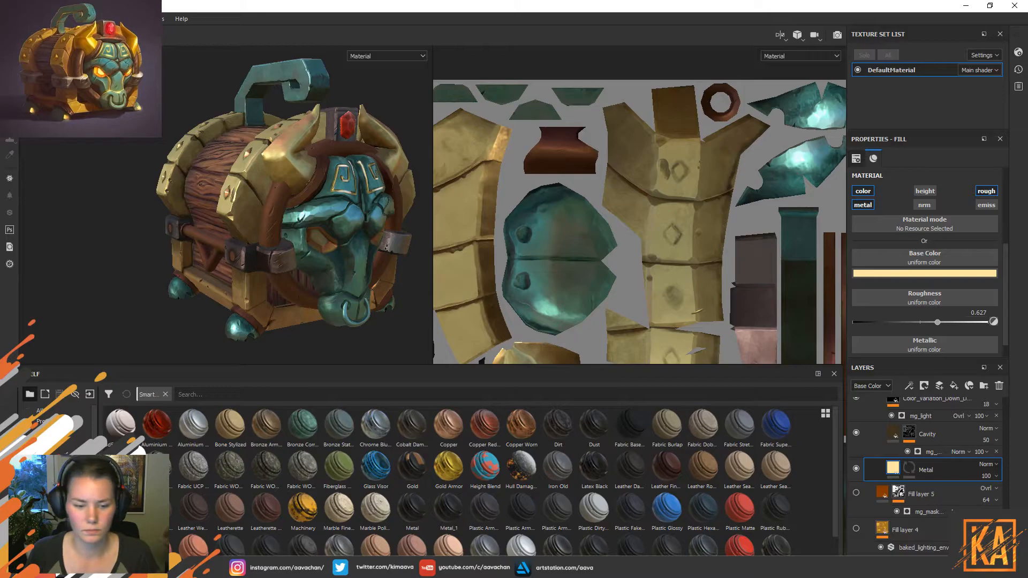
Switch to Marmoset Toolbag and capture a still image of the chest with the pale gold textures.
{"action": "key", "text": "alt+Tab"}
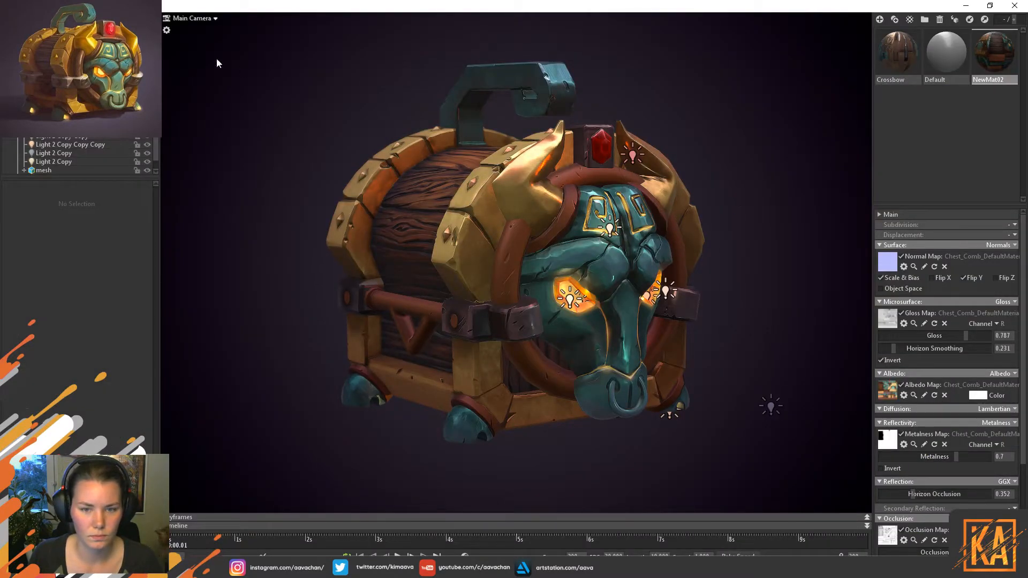
{"action": "left_click", "coordinate": [107, 18]}
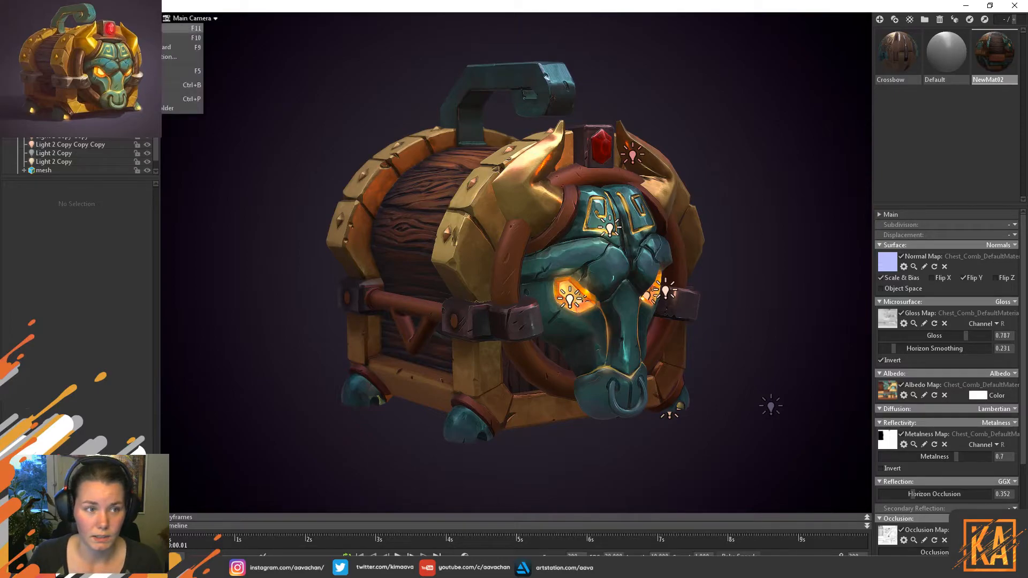
{"action": "left_click", "coordinate": [128, 28]}
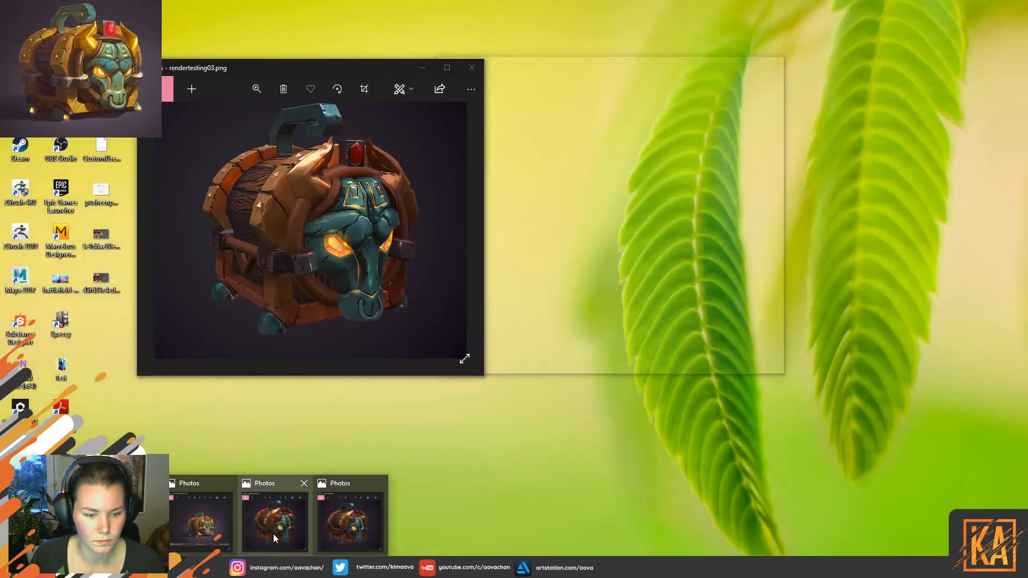
Line up the two earlier renders and the new one in a row at similar zoom to compare their gold tones.
{"action": "left_click", "coordinate": [273, 534]}
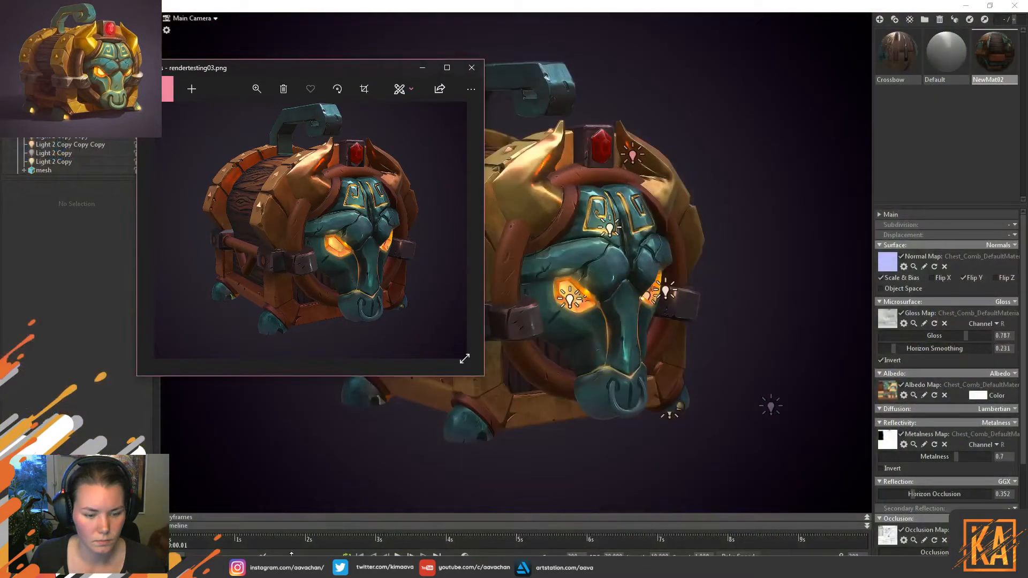
{"action": "left_click", "coordinate": [346, 530]}
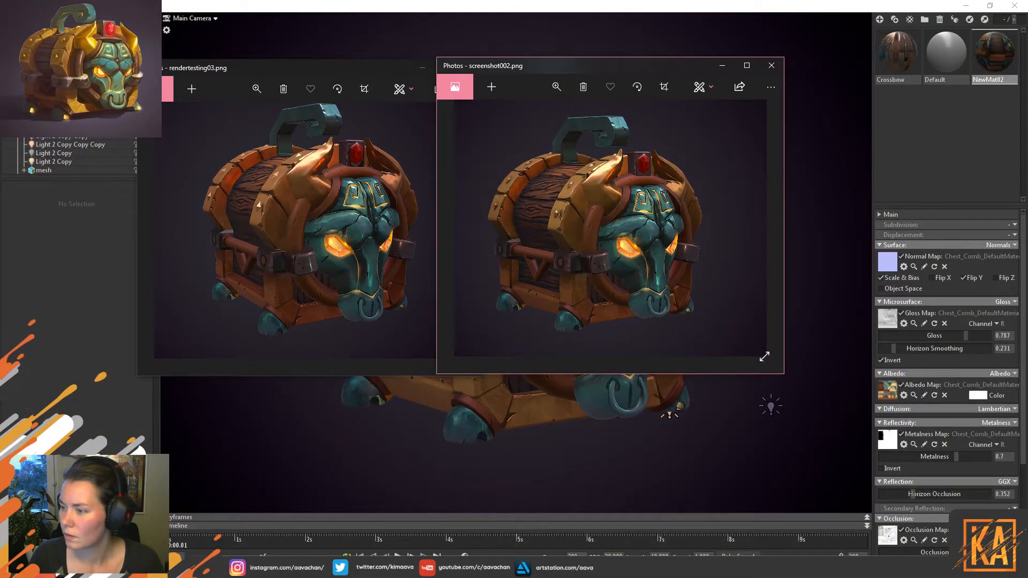
{"action": "left_click", "coordinate": [747, 65]}
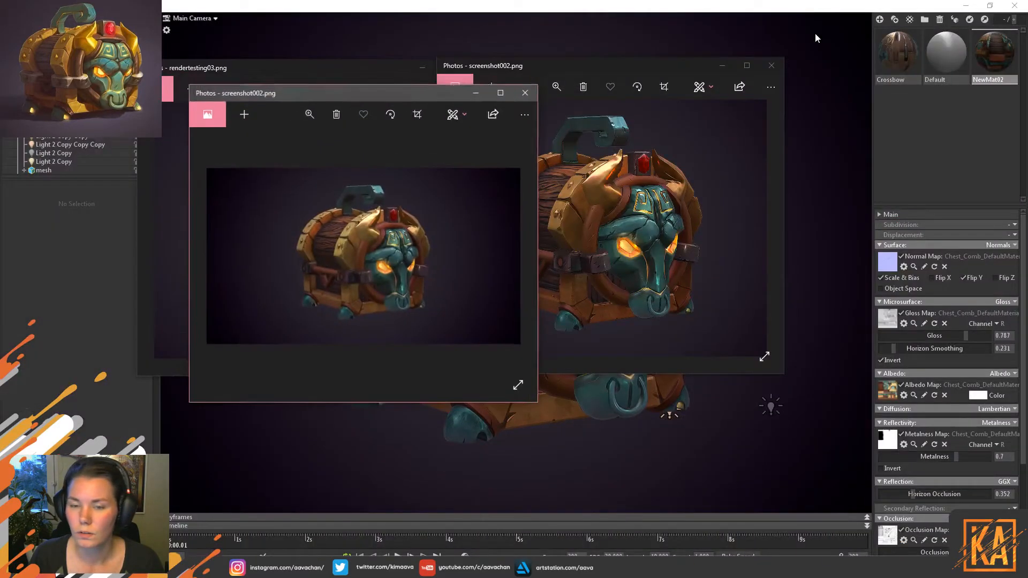
{"action": "left_click", "coordinate": [989, 9]}
{"action": "left_click_drag", "start_coordinate": [279, 94], "coordinate": [726, 63]}
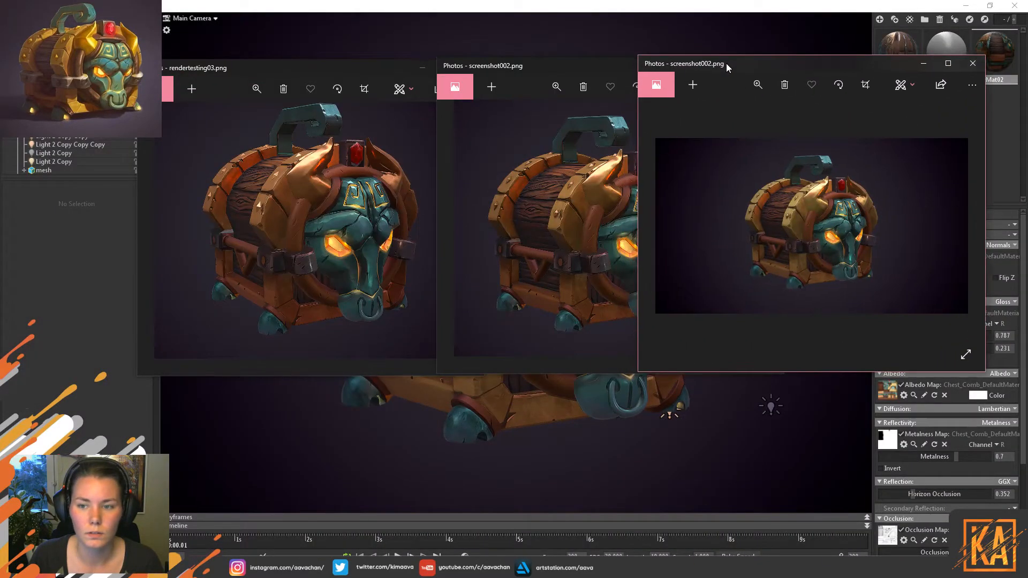
{"action": "left_click_drag", "start_coordinate": [289, 70], "coordinate": [221, 71]}
{"action": "left_click_drag", "start_coordinate": [512, 64], "coordinate": [423, 72]}
{"action": "left_click", "coordinate": [792, 64]}
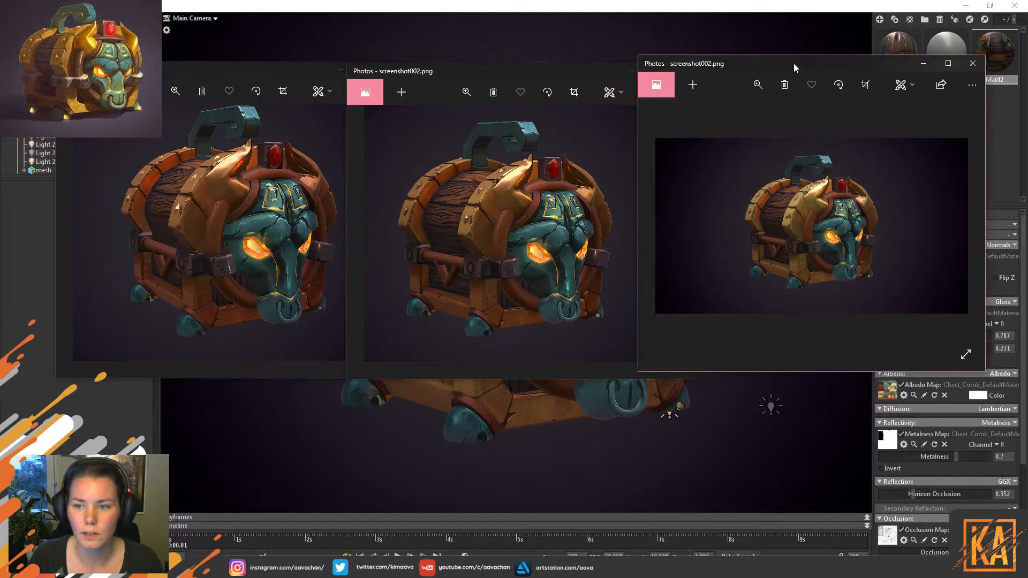
{"action": "scroll", "coordinate": [817, 248], "scroll_direction": "up", "scroll_amount": 5}
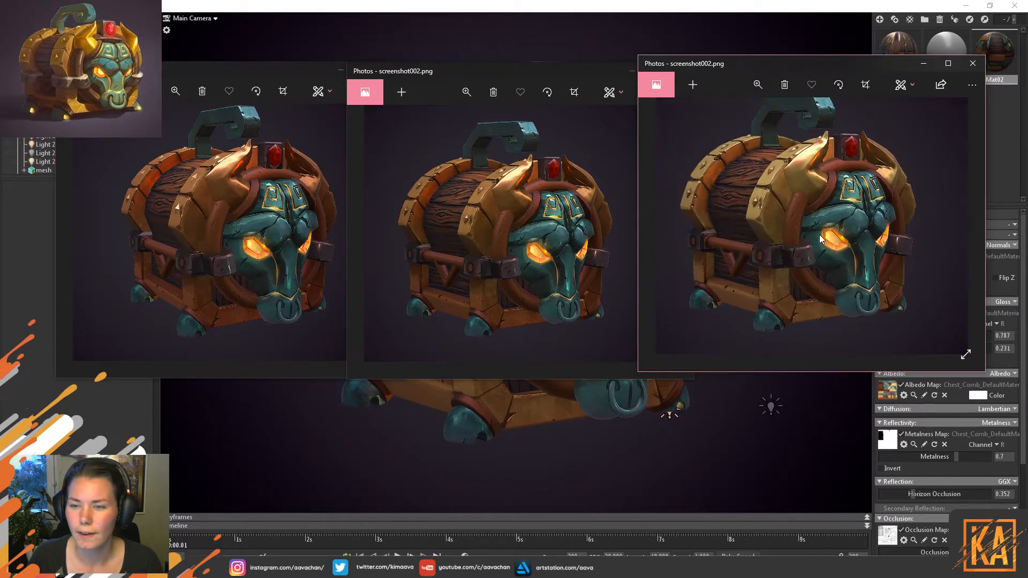
{"action": "scroll", "coordinate": [817, 247], "scroll_direction": "down", "scroll_amount": 2}
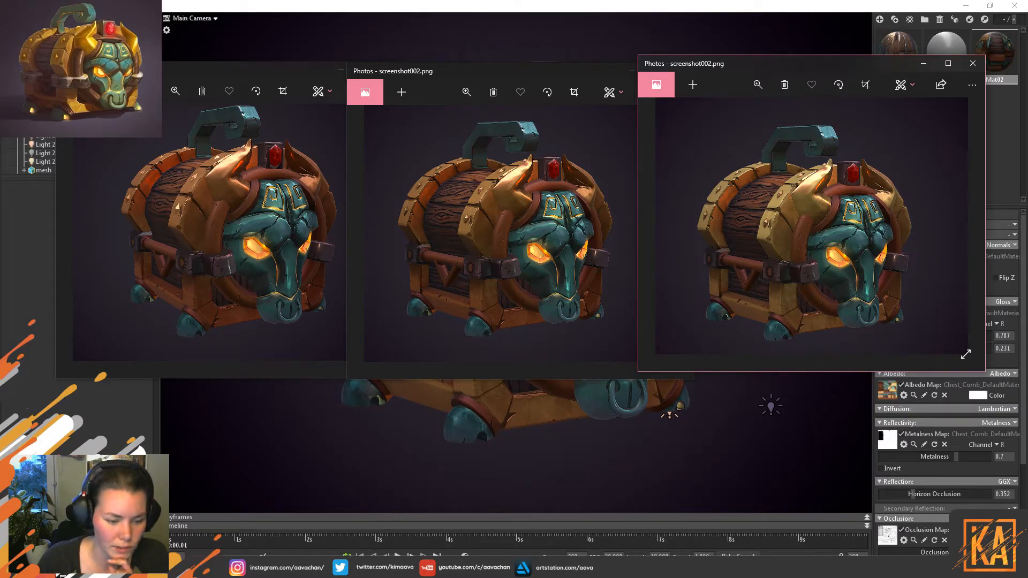
Return to Substance Painter and set the Metal layer's base colour to a saturated gold with hue 0.102, saturation 0.927 and value 0.946.
{"action": "key", "text": "alt+Tab"}
{"action": "left_click", "coordinate": [894, 274]}
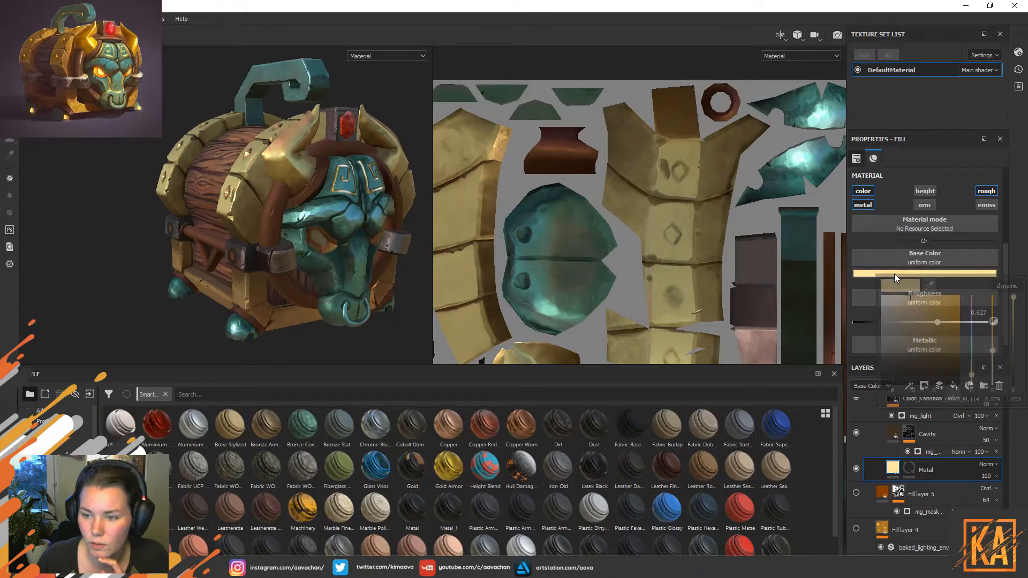
{"action": "left_click_drag", "start_coordinate": [912, 294], "coordinate": [935, 298]}
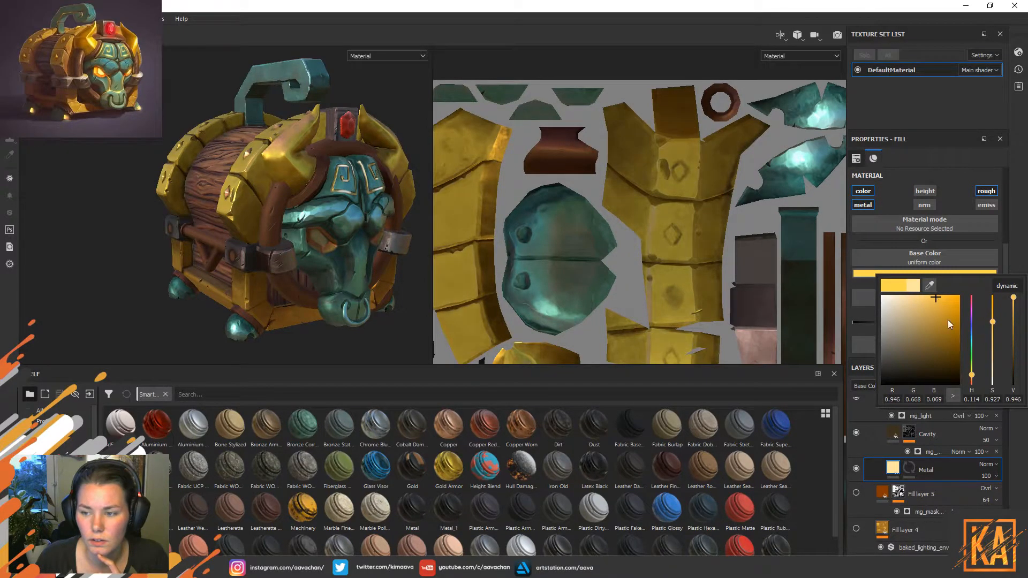
{"action": "left_click_drag", "start_coordinate": [972, 377], "coordinate": [972, 379]}
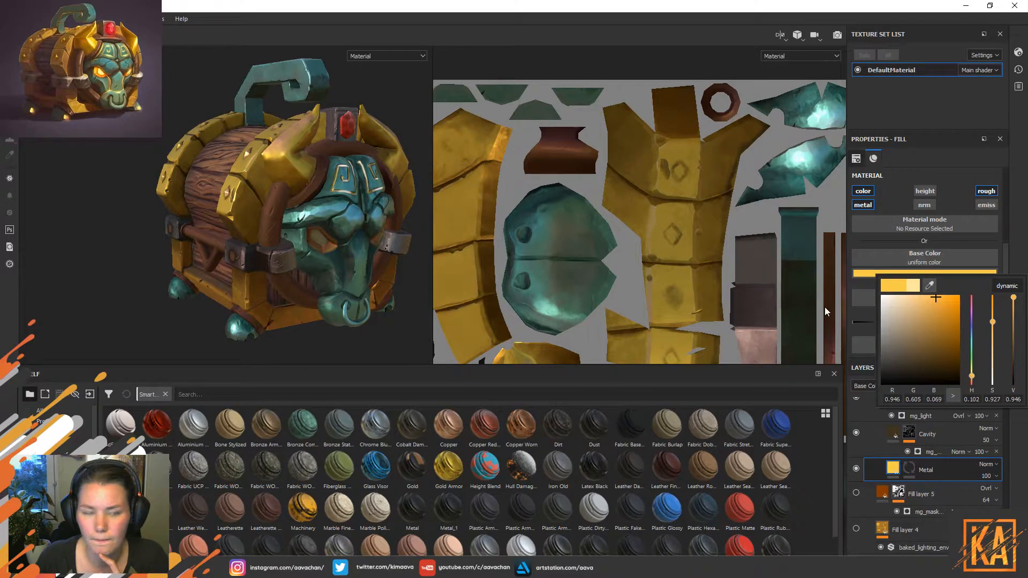
Export the DefaultMaterial textures with the saturated gold as 8-bit PNG using PBR MetalRough, and check the chest in Marmoset Toolbag.
{"action": "left_click", "coordinate": [10, 19]}
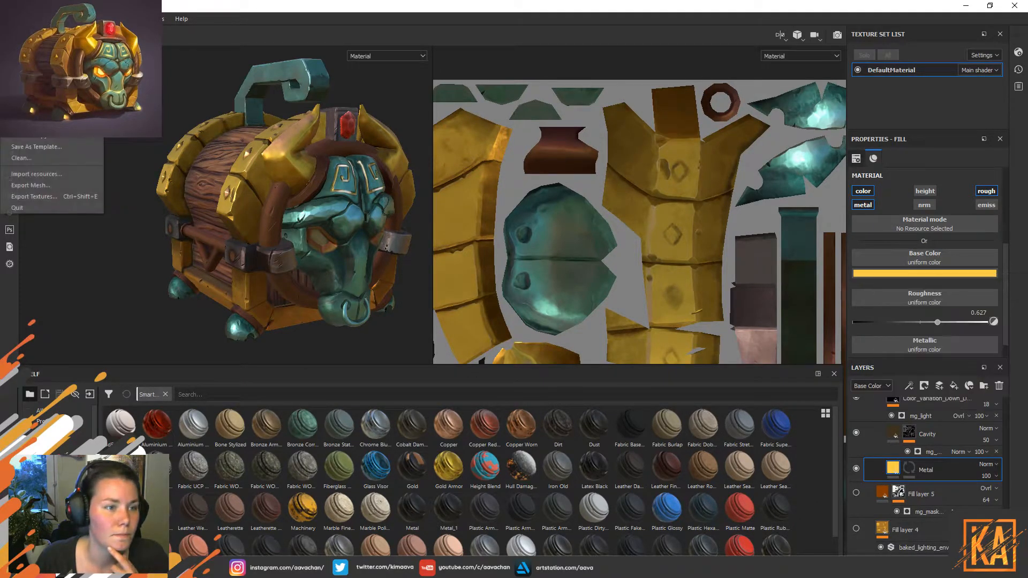
{"action": "left_click", "coordinate": [32, 196]}
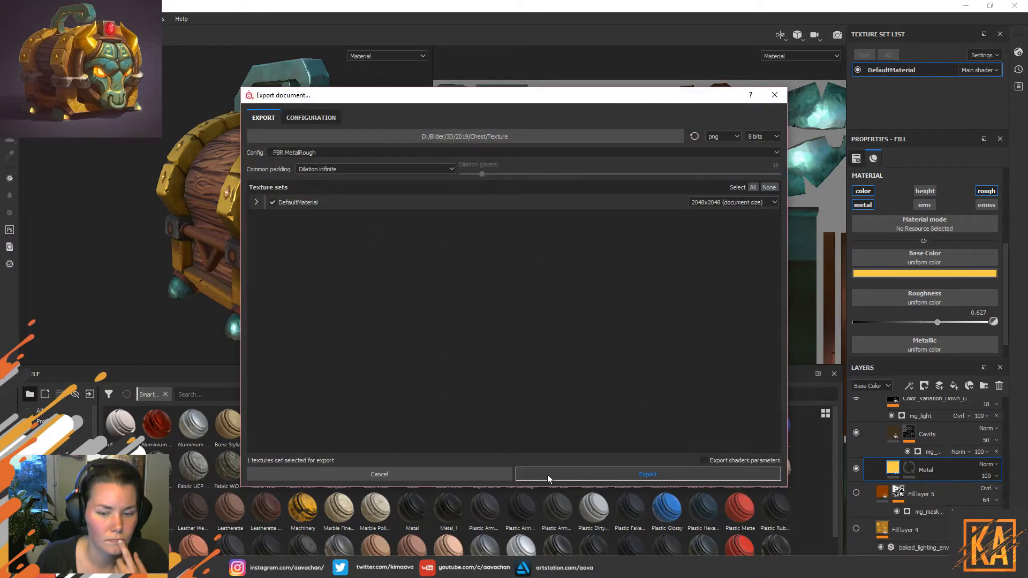
{"action": "left_click", "coordinate": [573, 477]}
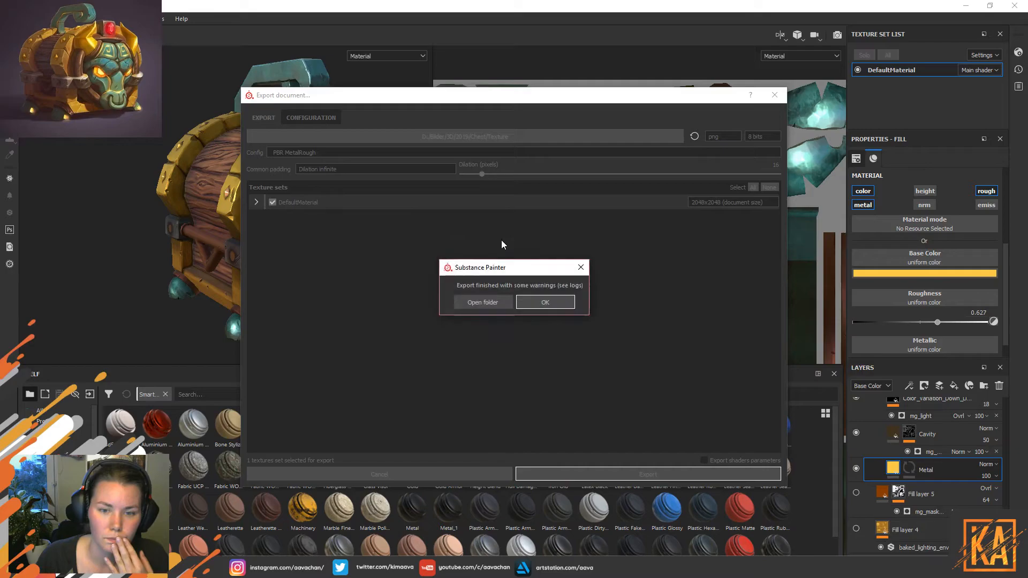
{"action": "left_click", "coordinate": [538, 303]}
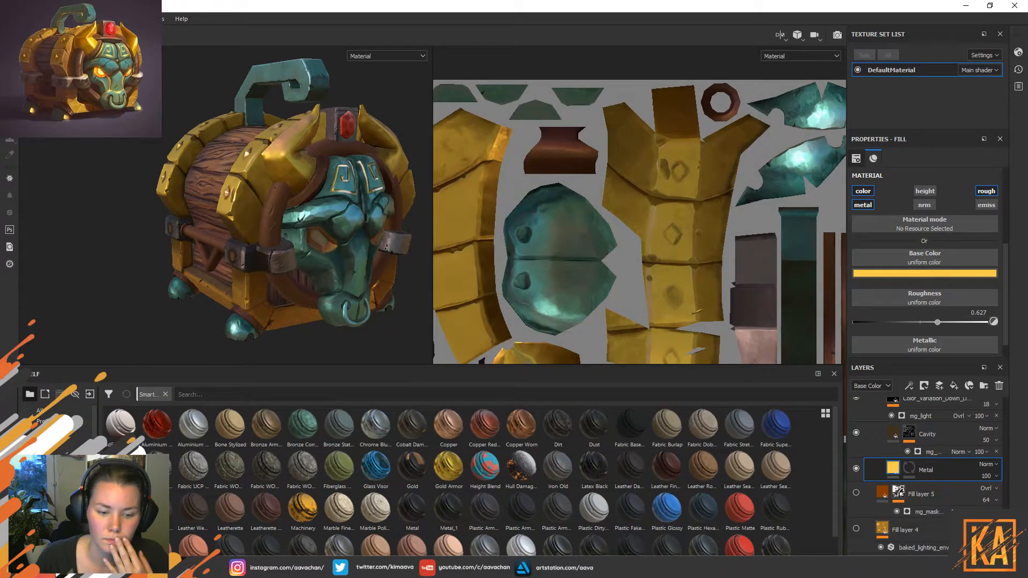
{"action": "left_click", "coordinate": [249, 567]}
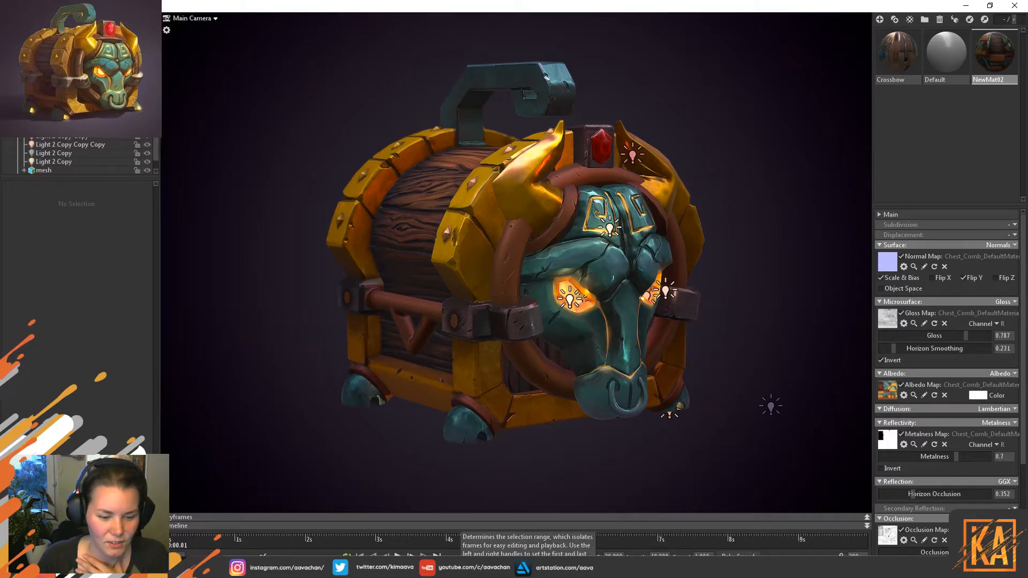
Switch back to Substance Painter and undo the Metal layer's recent colour changes to restore the earlier orange-tan base colour.
{"action": "left_click", "coordinate": [302, 567]}
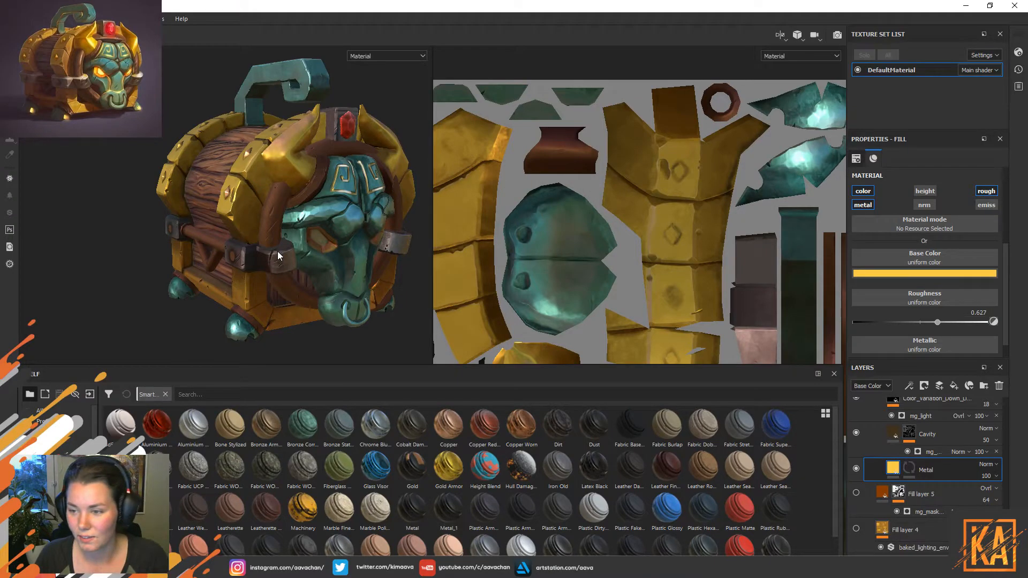
{"action": "key", "text": "ctrl+z"}
{"action": "key", "text": "ctrl+z"}
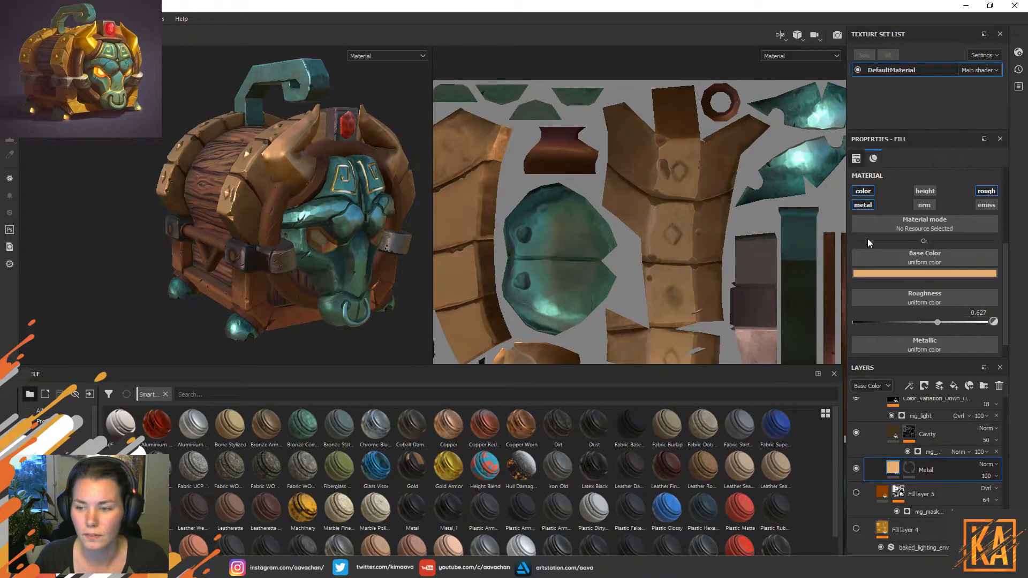
{"action": "key", "text": "ctrl+y"}
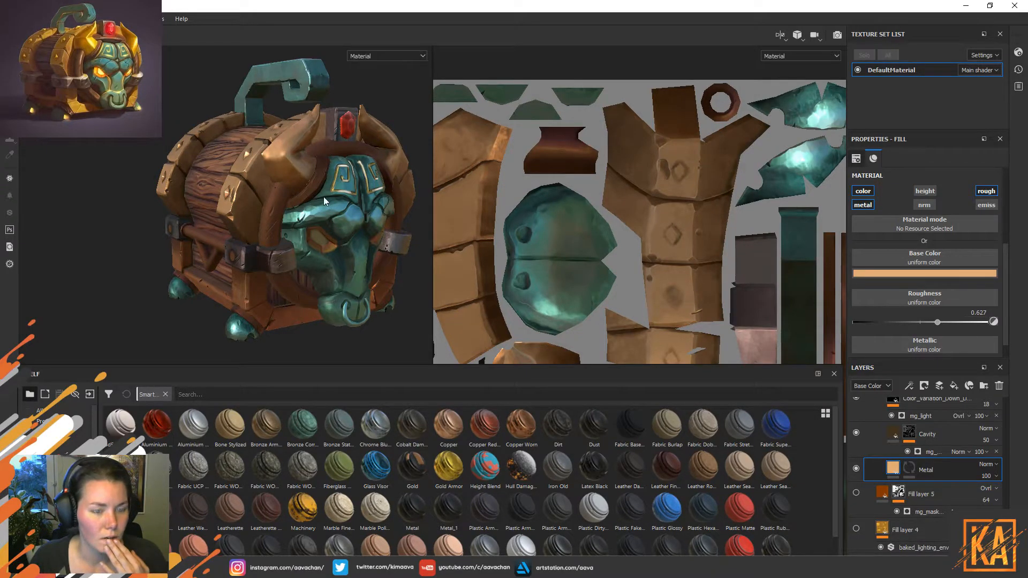
Re-export the DefaultMaterial textures with the restored orange-tan colour as 8-bit PNG, using the PBR MetalRough configuration.
{"action": "left_click", "coordinate": [9, 19]}
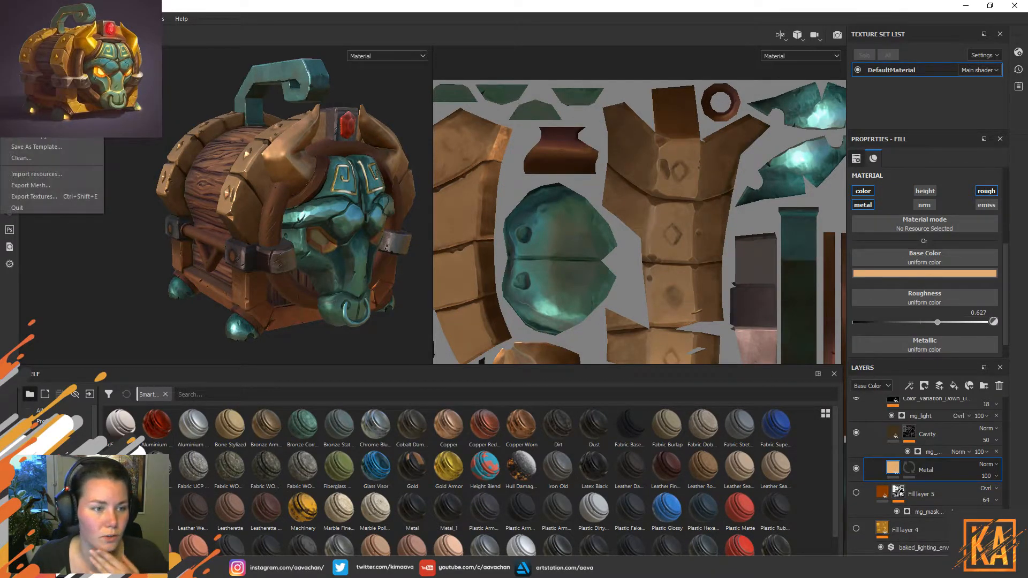
{"action": "left_click", "coordinate": [42, 197]}
{"action": "left_click", "coordinate": [636, 474]}
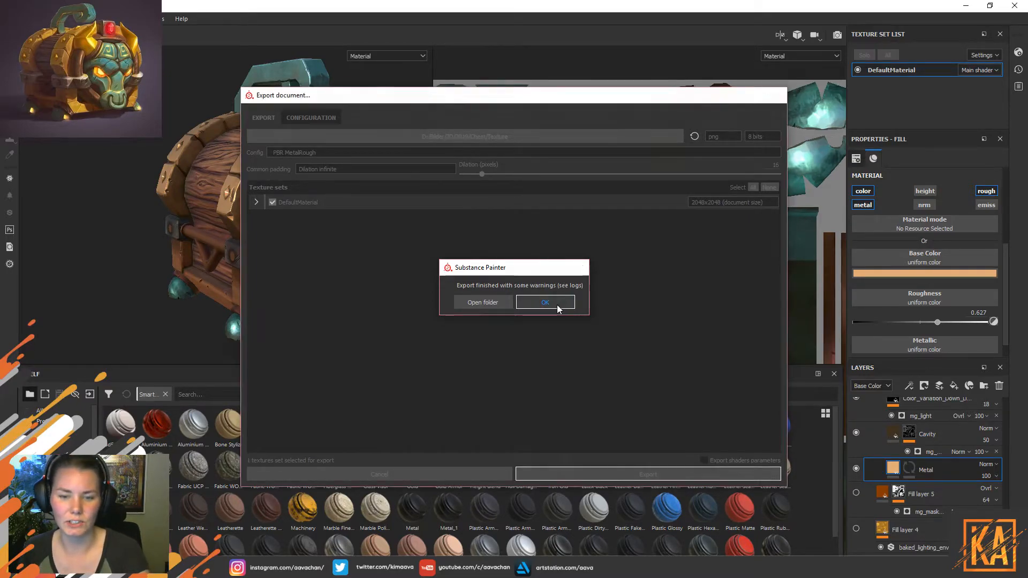
Close the finished texture export and check the orange-tan chest in Marmoset Toolbag.
{"action": "left_click", "coordinate": [557, 302]}
{"action": "left_click", "coordinate": [277, 567]}
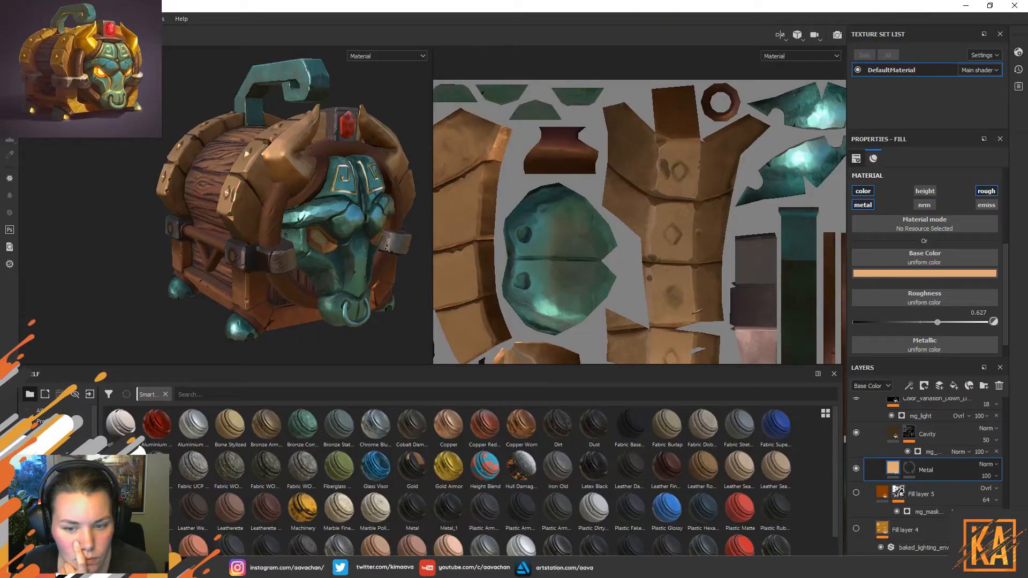
Set the Metal layer's base colour hue to 0.078 and export the DefaultMaterial textures as 8-bit PNG using PBR MetalRough.
{"action": "left_click", "coordinate": [936, 271]}
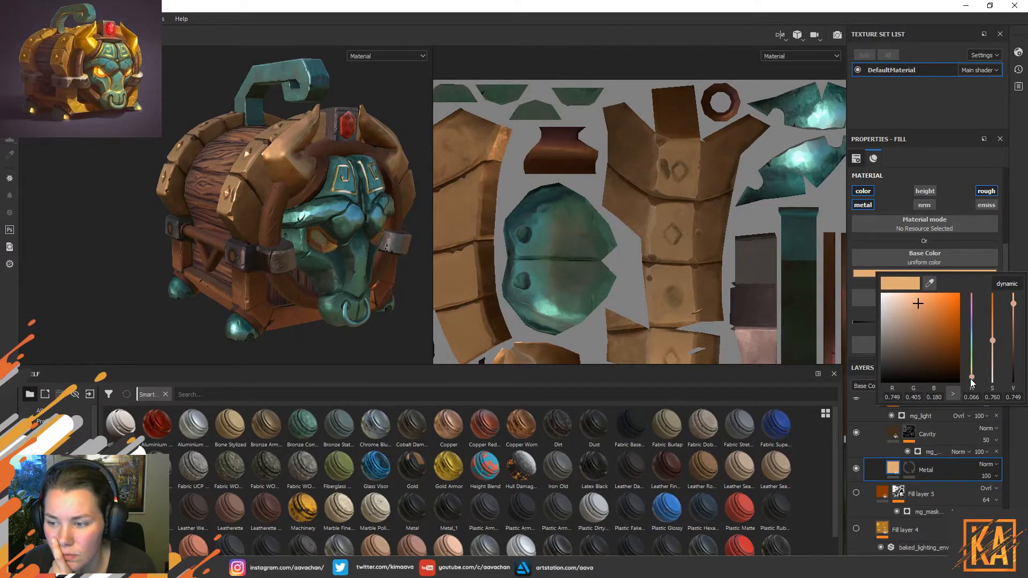
{"action": "left_click_drag", "start_coordinate": [971, 377], "coordinate": [973, 379]}
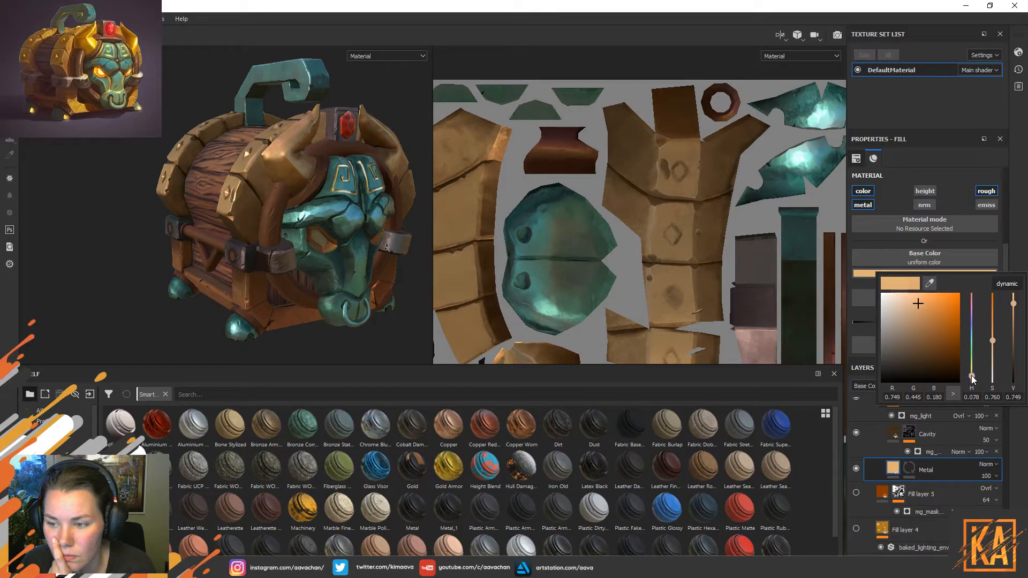
{"action": "left_click", "coordinate": [11, 19]}
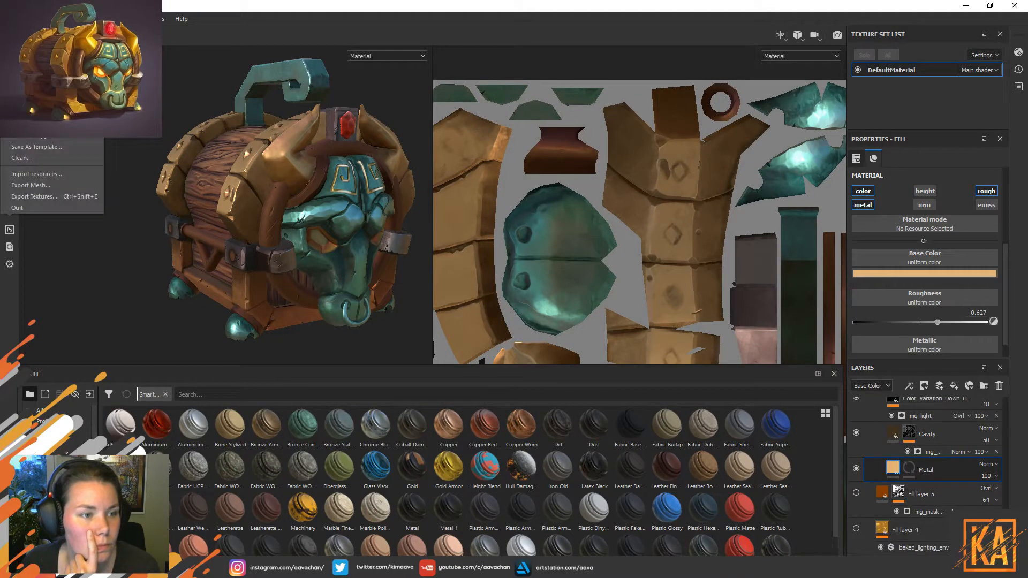
{"action": "left_click", "coordinate": [48, 193]}
{"action": "left_click", "coordinate": [679, 475]}
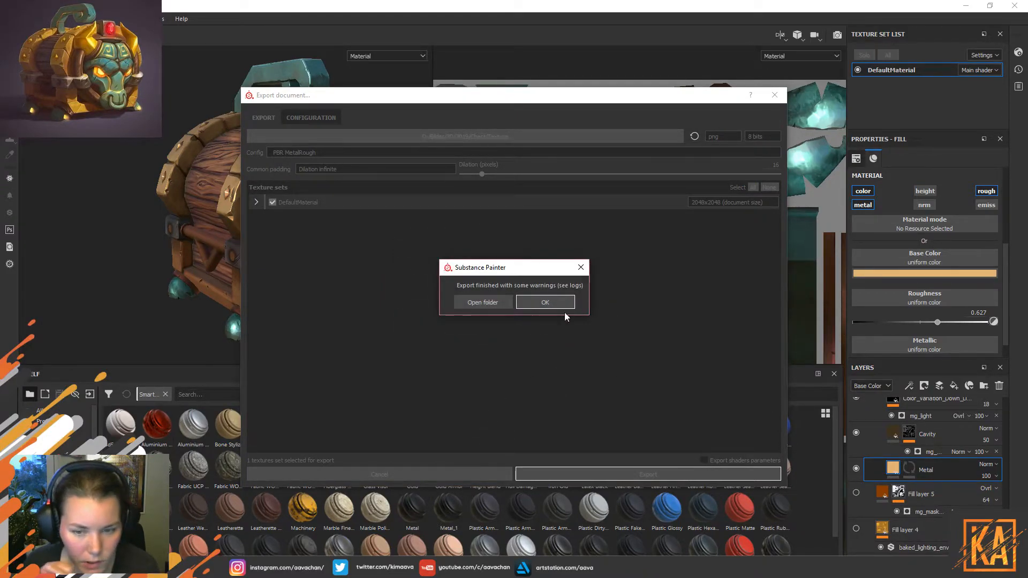
{"action": "left_click", "coordinate": [543, 304]}
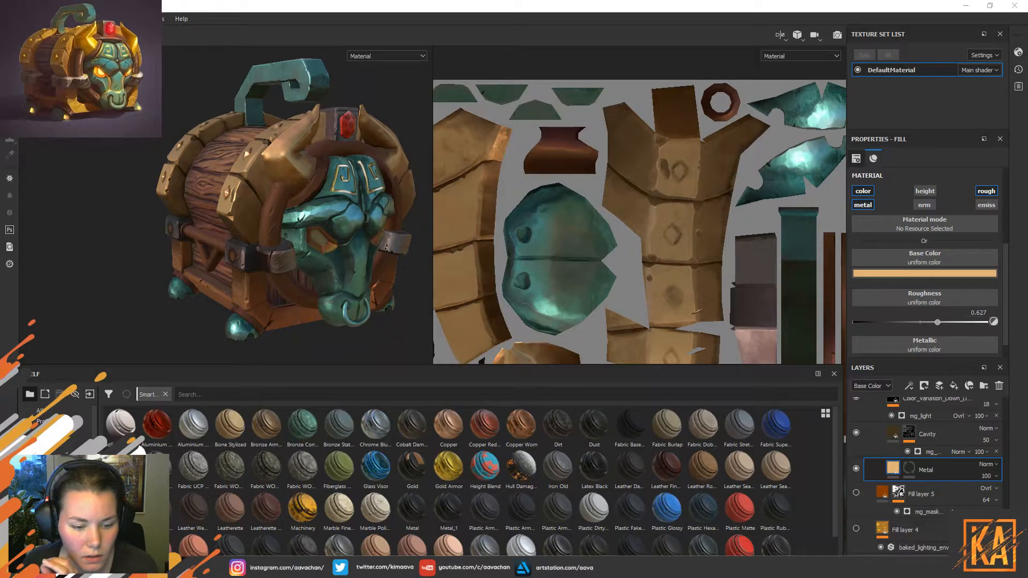
Switch to Marmoset Toolbag and compare the saved render screenshots of the chest side by side, judging the gold colour.
{"action": "key", "text": "alt+Tab"}
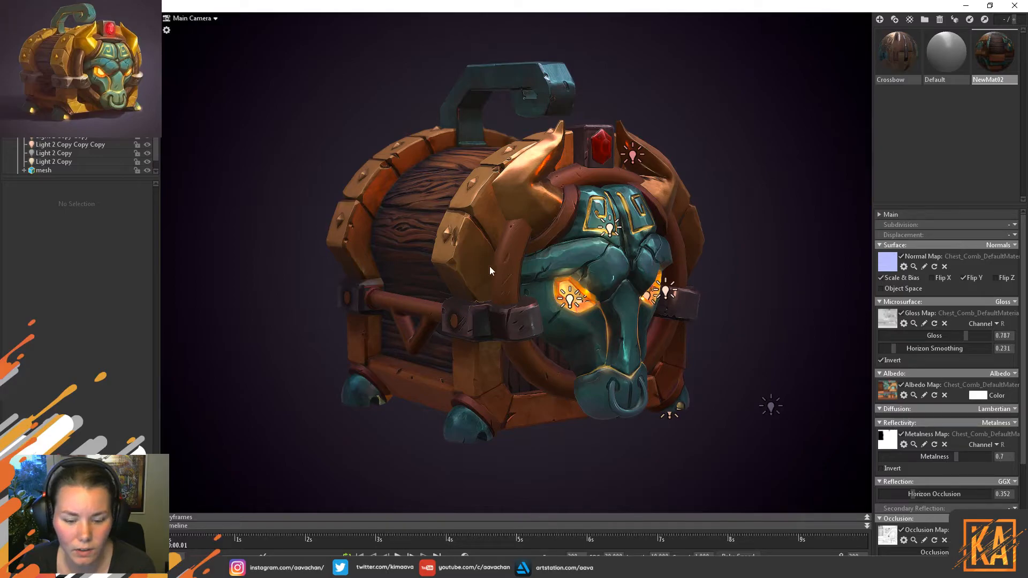
{"action": "mouse_move", "coordinate": [276, 568]}
{"action": "left_click", "coordinate": [264, 525]}
{"action": "left_click", "coordinate": [313, 534]}
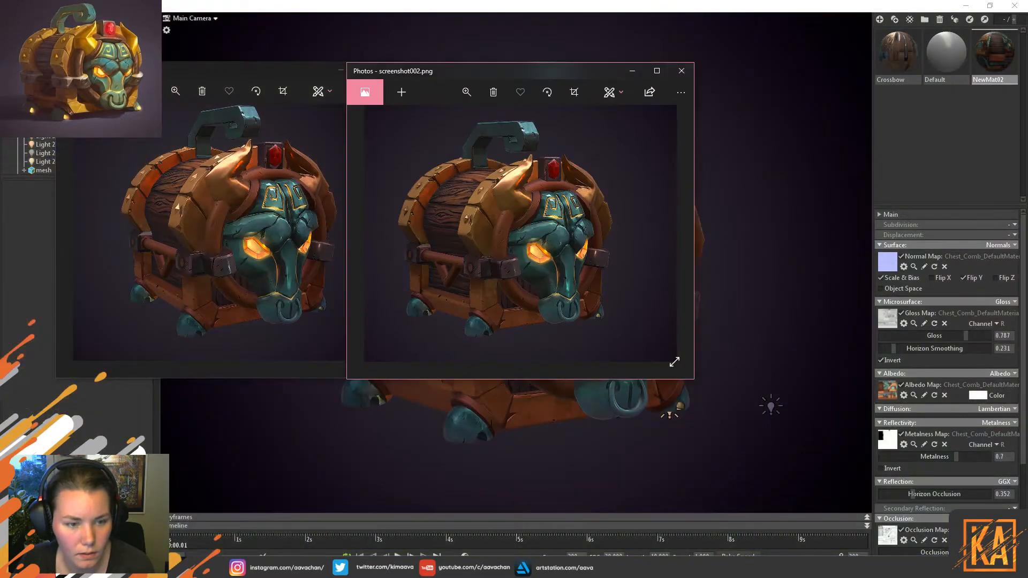
{"action": "left_click", "coordinate": [376, 525]}
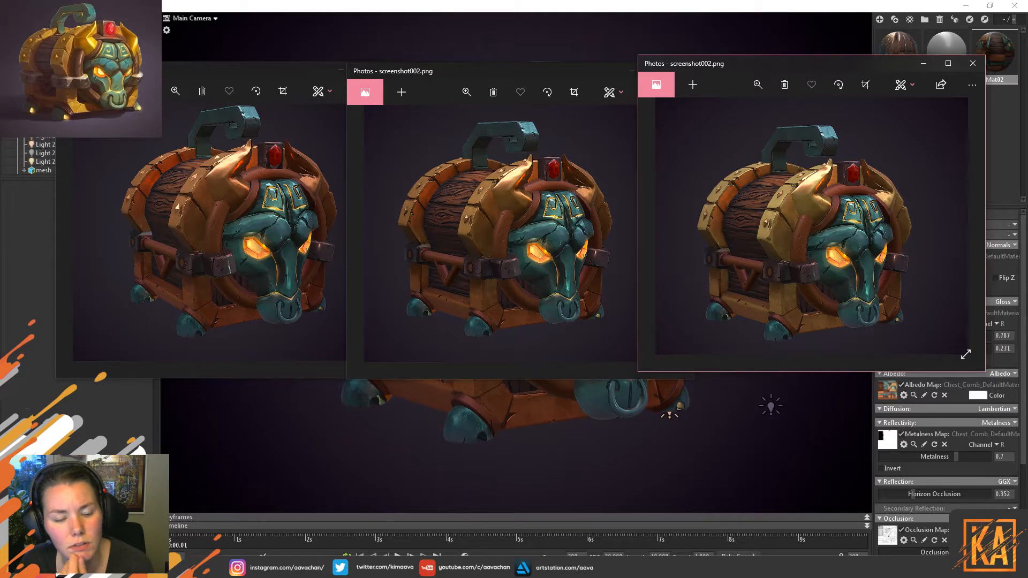
{"action": "left_click", "coordinate": [478, 454]}
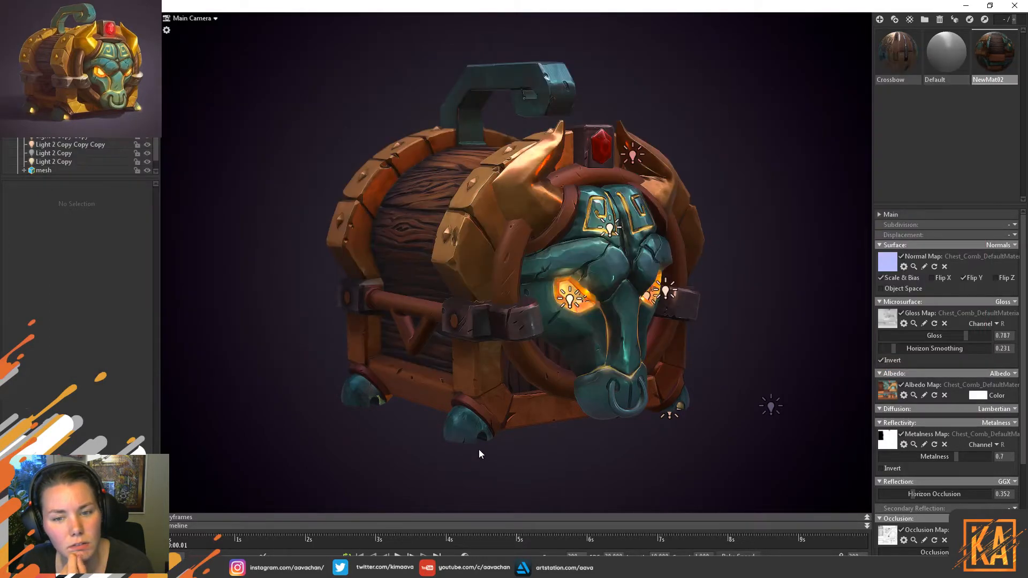
Return to Substance Painter, set the Metal layer's base colour hue to 0.066 and re-export the DefaultMaterial textures as 8-bit PNG.
{"action": "key", "text": "alt+Tab"}
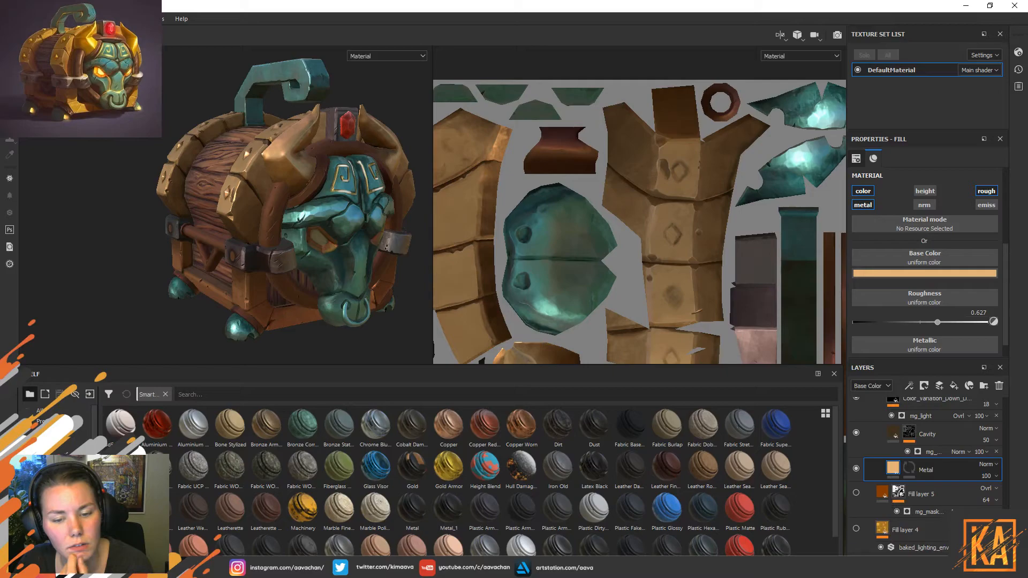
{"action": "left_click", "coordinate": [917, 272]}
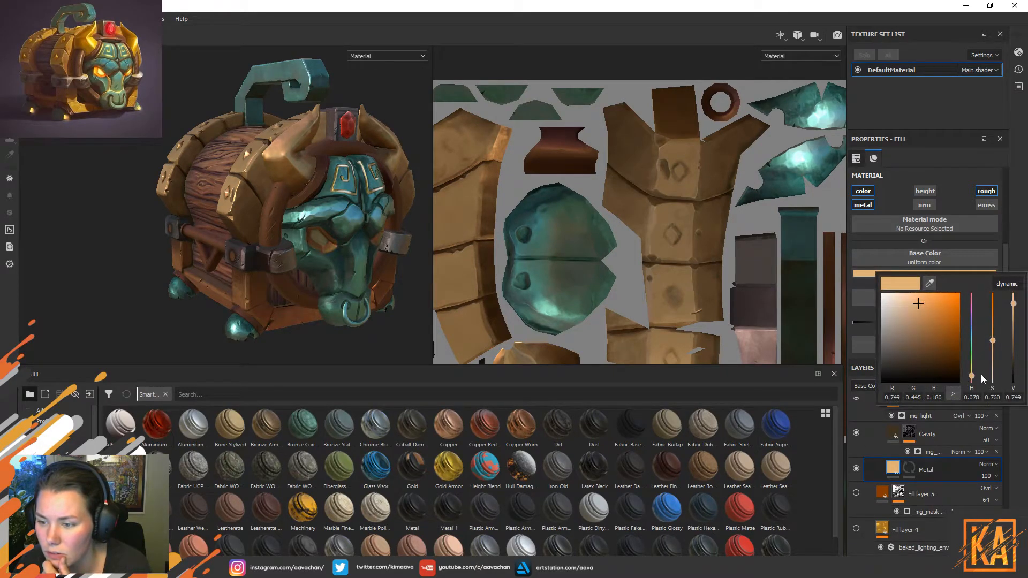
{"action": "left_click_drag", "start_coordinate": [972, 378], "coordinate": [972, 379]}
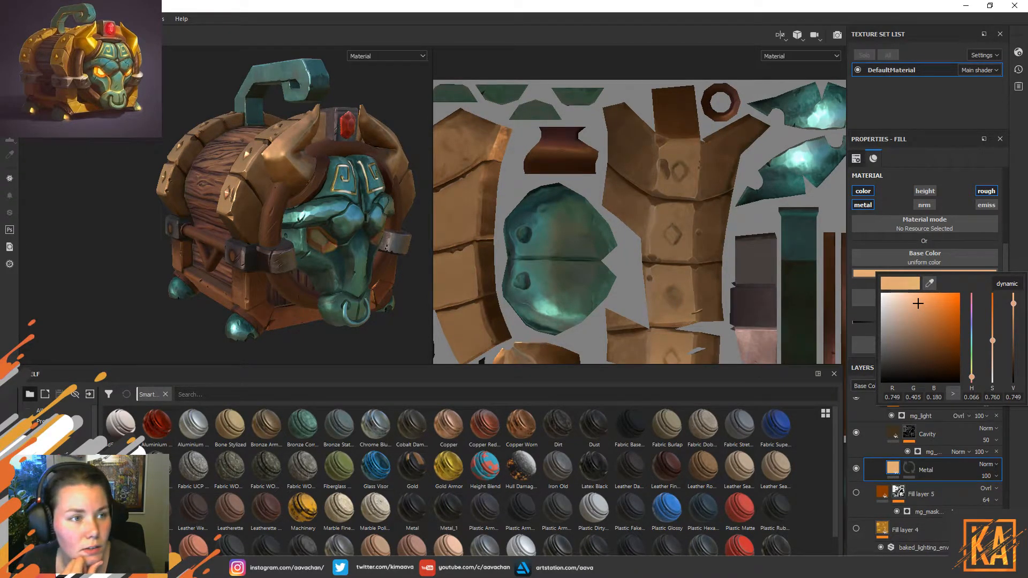
{"action": "left_click", "coordinate": [9, 18]}
{"action": "left_click", "coordinate": [24, 196]}
{"action": "left_click", "coordinate": [626, 475]}
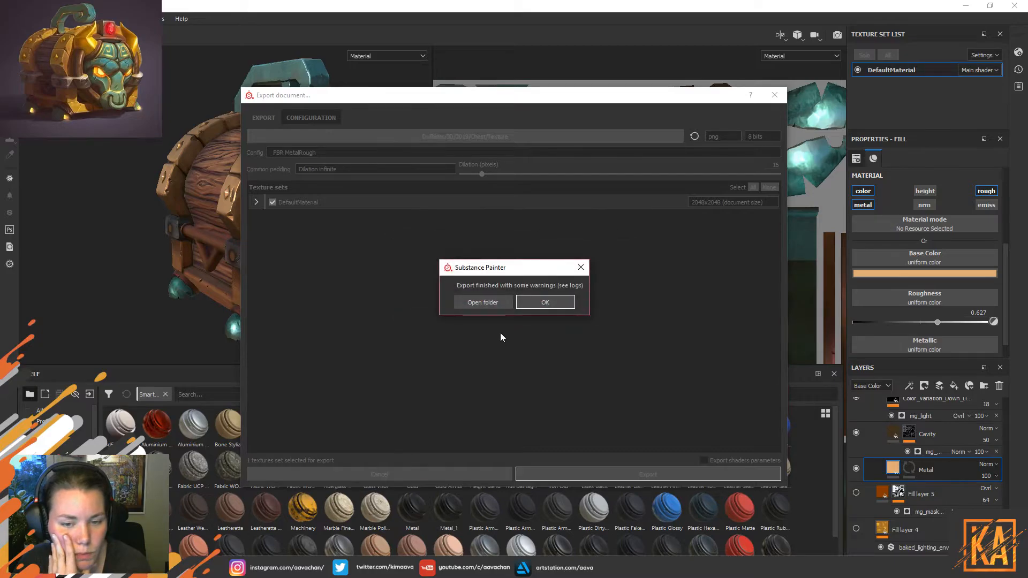
{"action": "left_click", "coordinate": [554, 301]}
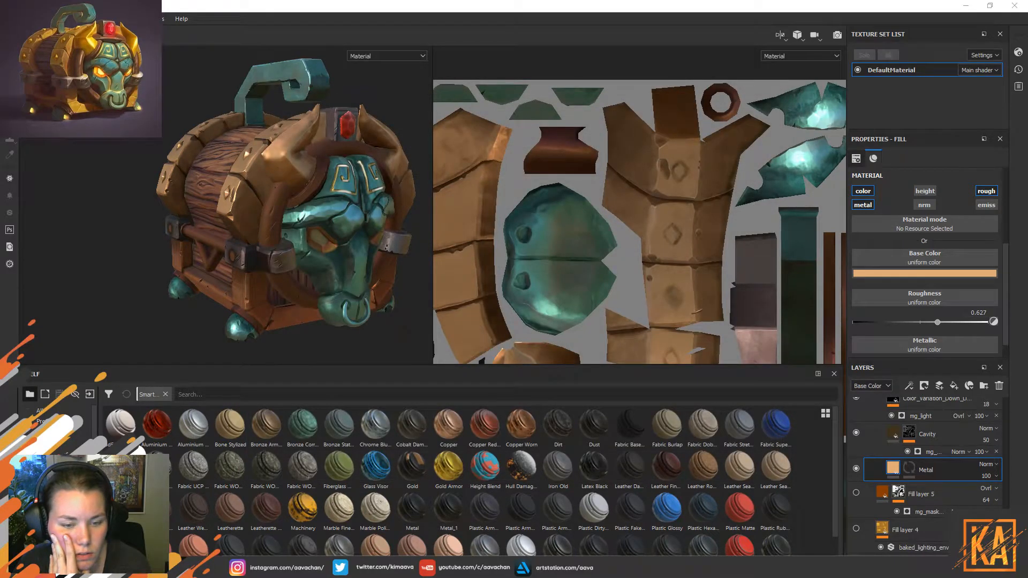
Compare the chest in Marmoset Toolbag with the earlier render screenshot, then close that screenshot.
{"action": "left_click", "coordinate": [247, 567]}
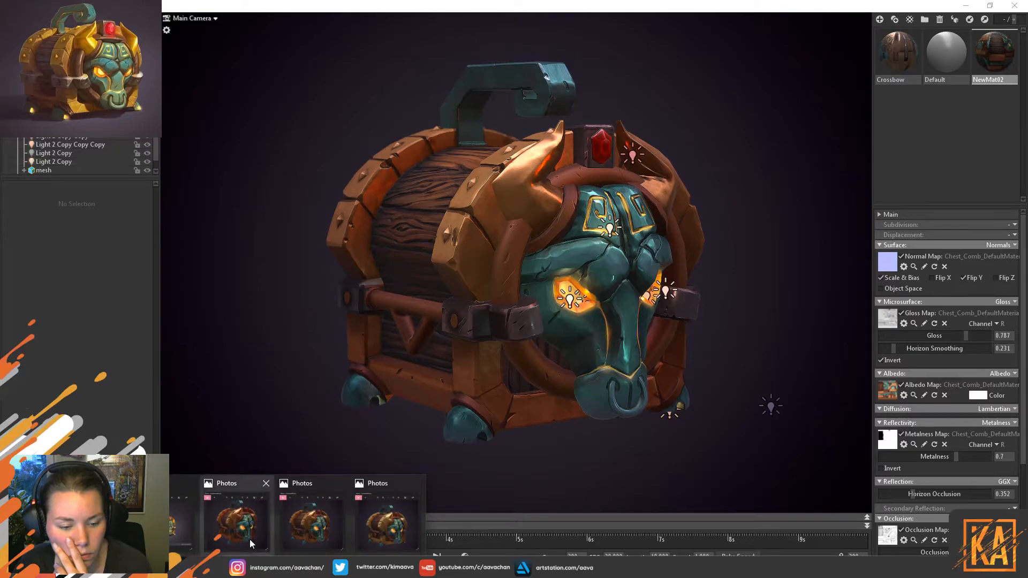
{"action": "left_click", "coordinate": [250, 540]}
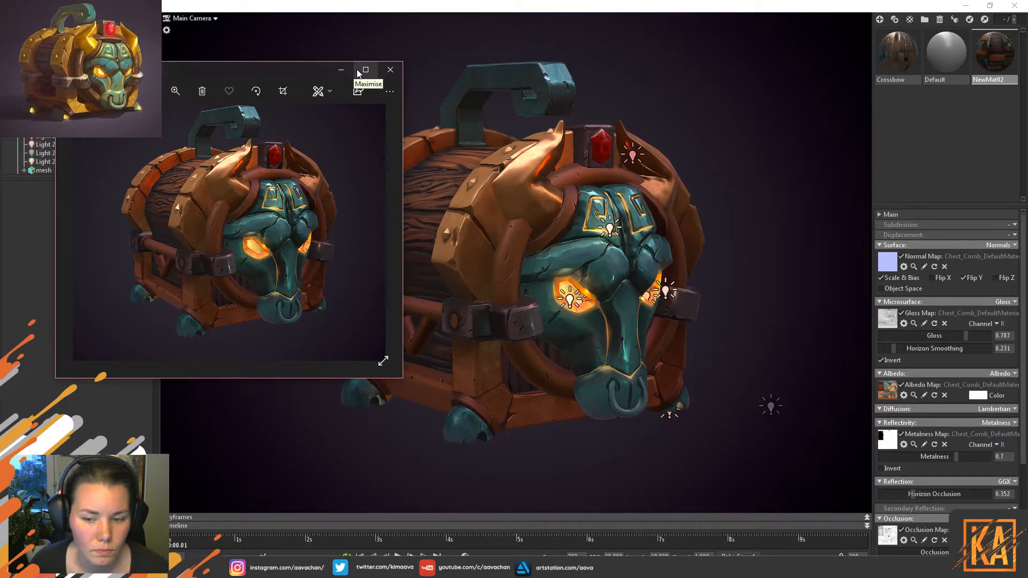
{"action": "left_click", "coordinate": [389, 73]}
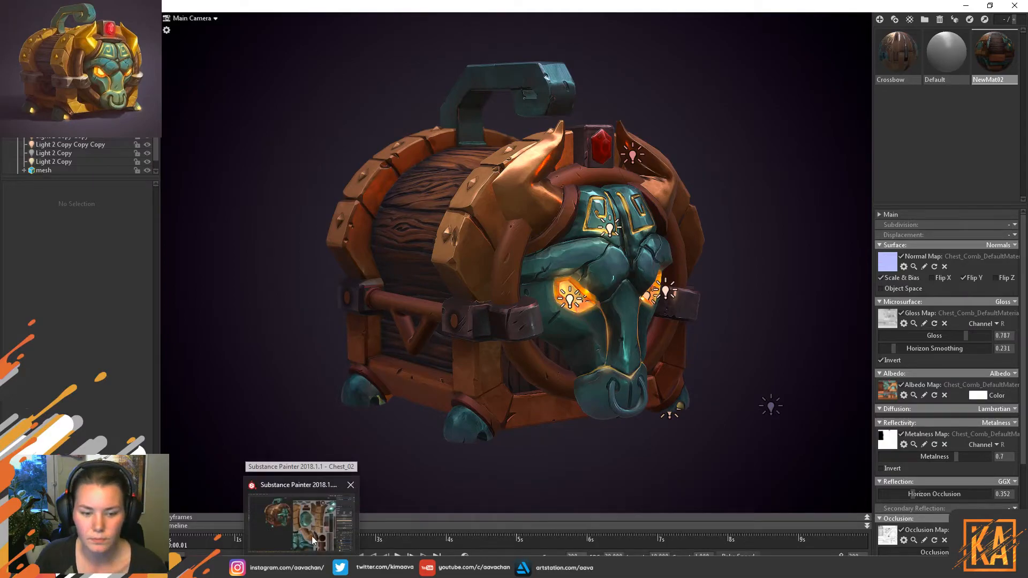
Switch back to Substance Painter and collapse the Gold group and its subgroup in the layer stack.
{"action": "left_click", "coordinate": [314, 541]}
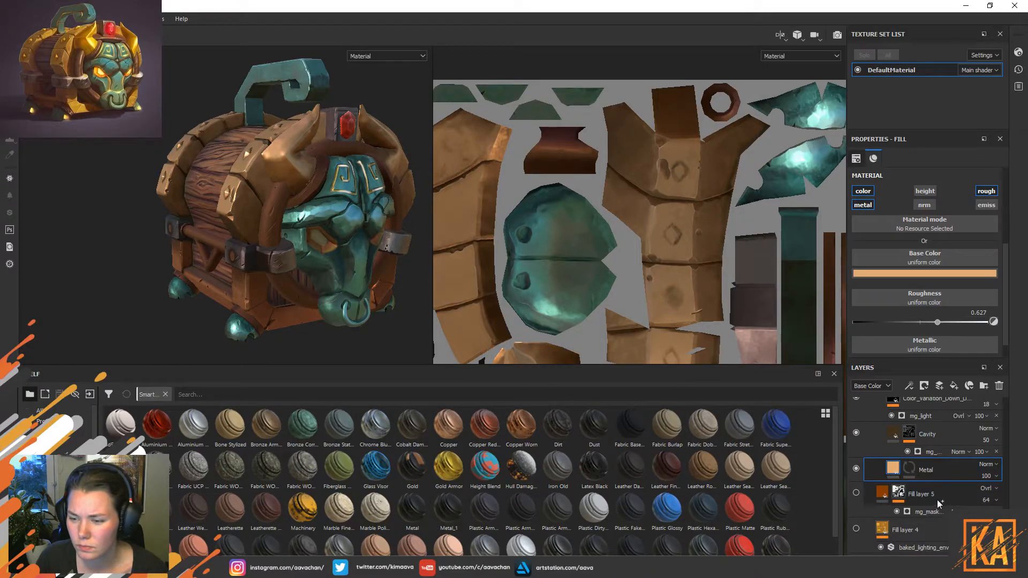
{"action": "scroll", "coordinate": [937, 499], "scroll_direction": "down", "scroll_amount": 3}
{"action": "scroll", "coordinate": [932, 497], "scroll_direction": "up", "scroll_amount": 5}
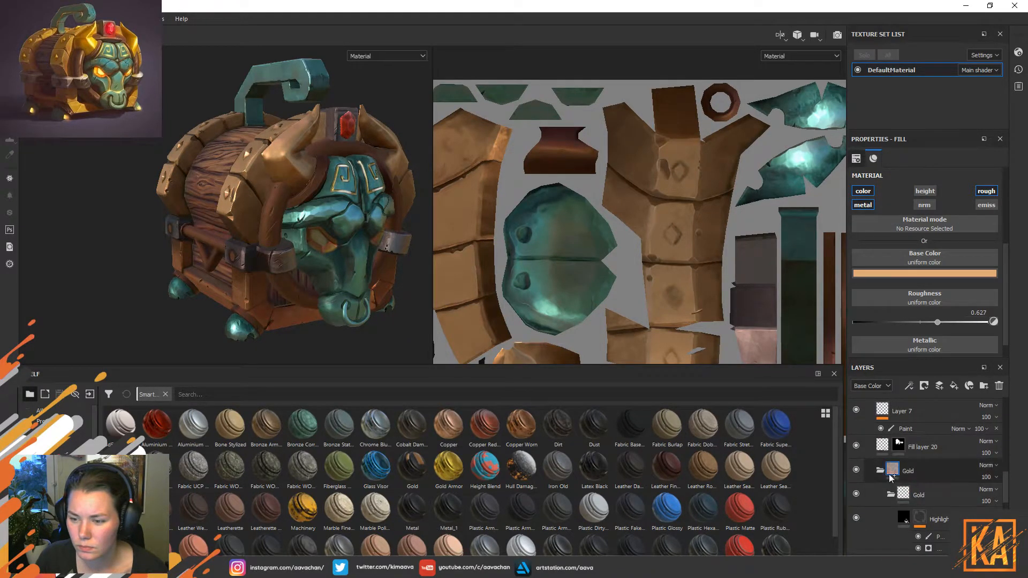
{"action": "left_click", "coordinate": [8, 19]}
{"action": "left_click", "coordinate": [389, 366]}
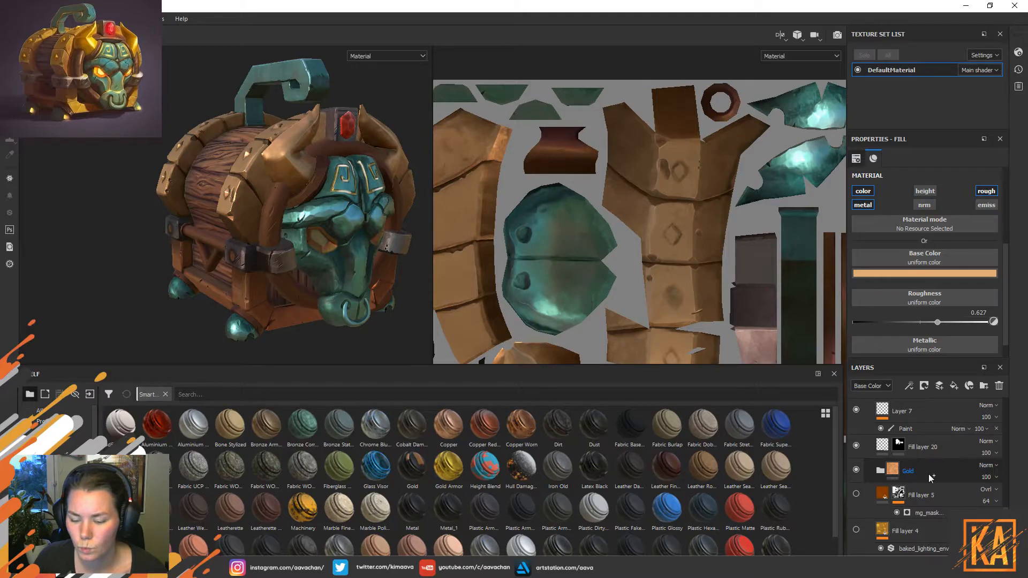
{"action": "scroll", "coordinate": [928, 474], "scroll_direction": "up", "scroll_amount": 5}
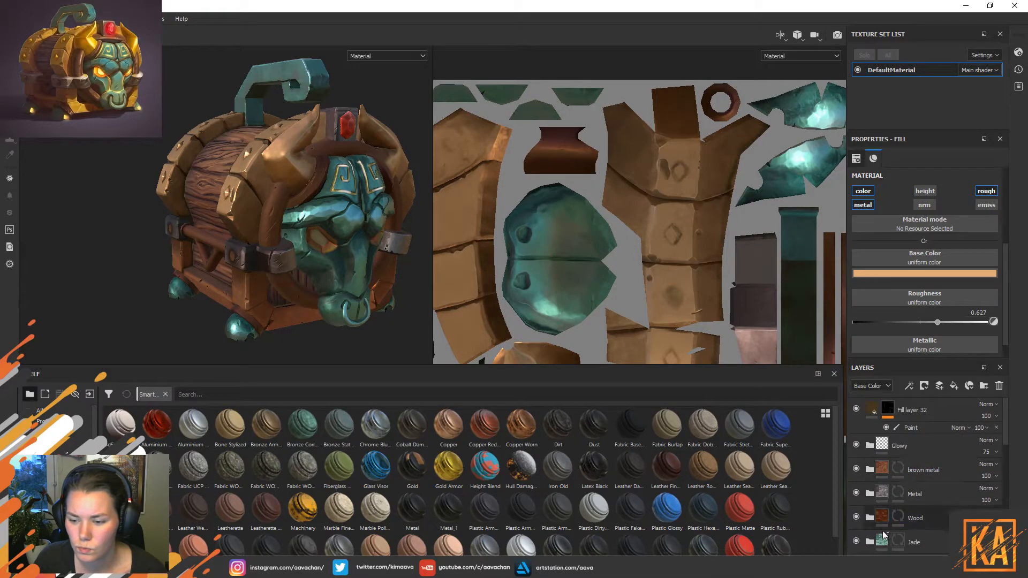
{"action": "scroll", "coordinate": [889, 529], "scroll_direction": "down", "scroll_amount": 2}
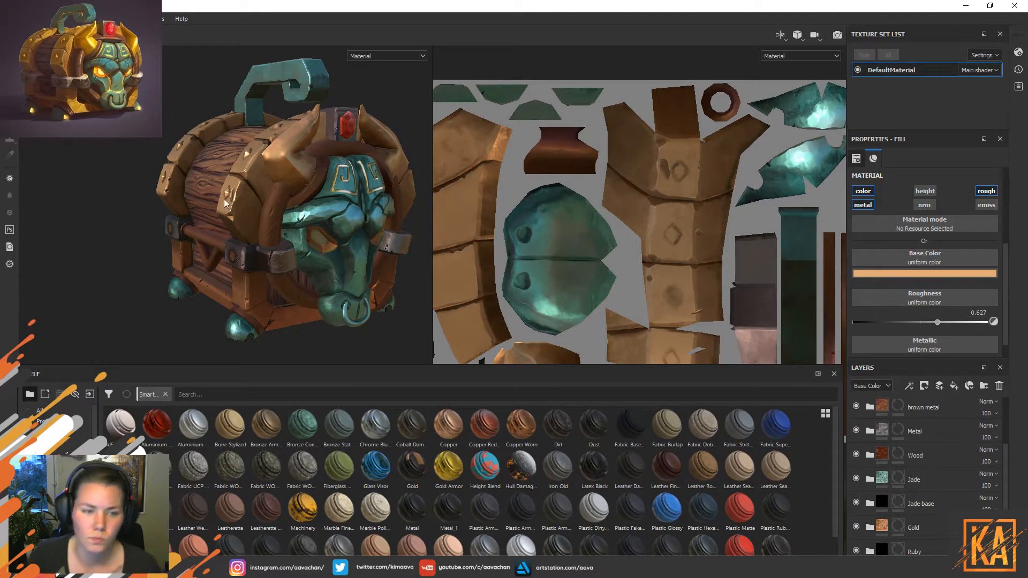
Examine the chest's jade parts by toggling the Jade group's visibility and looking through the layers inside it.
{"action": "left_click_drag", "start_coordinate": [119, 164], "coordinate": [268, 135], "text": "alt"}
{"action": "middle_click_drag", "start_coordinate": [268, 134], "coordinate": [196, 154], "text": "alt"}
{"action": "left_click_drag", "start_coordinate": [195, 214], "coordinate": [245, 256], "text": "alt"}
{"action": "middle_click_drag", "start_coordinate": [245, 254], "coordinate": [264, 233], "text": "alt"}
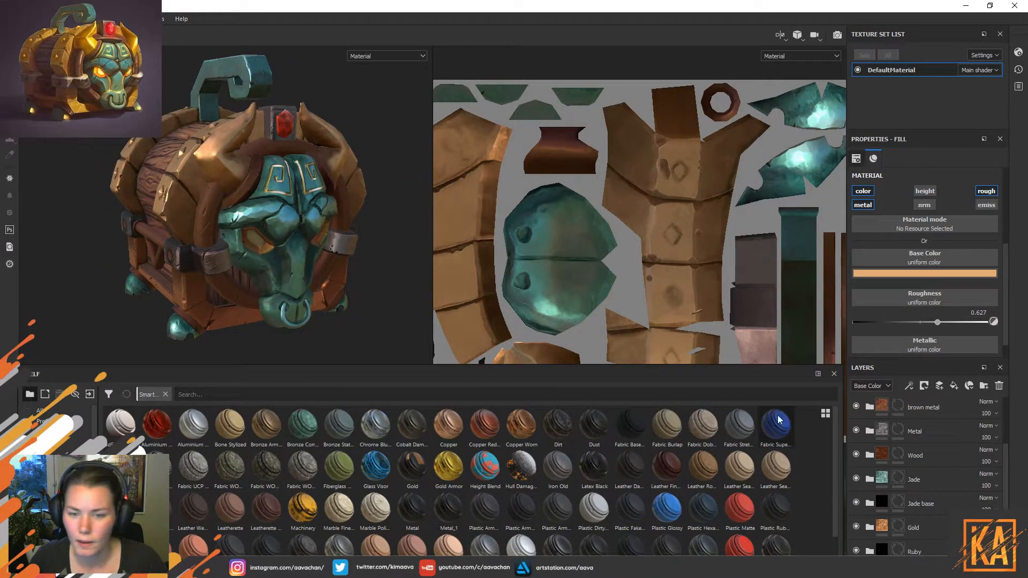
{"action": "left_click", "coordinate": [856, 478]}
{"action": "left_click", "coordinate": [856, 478]}
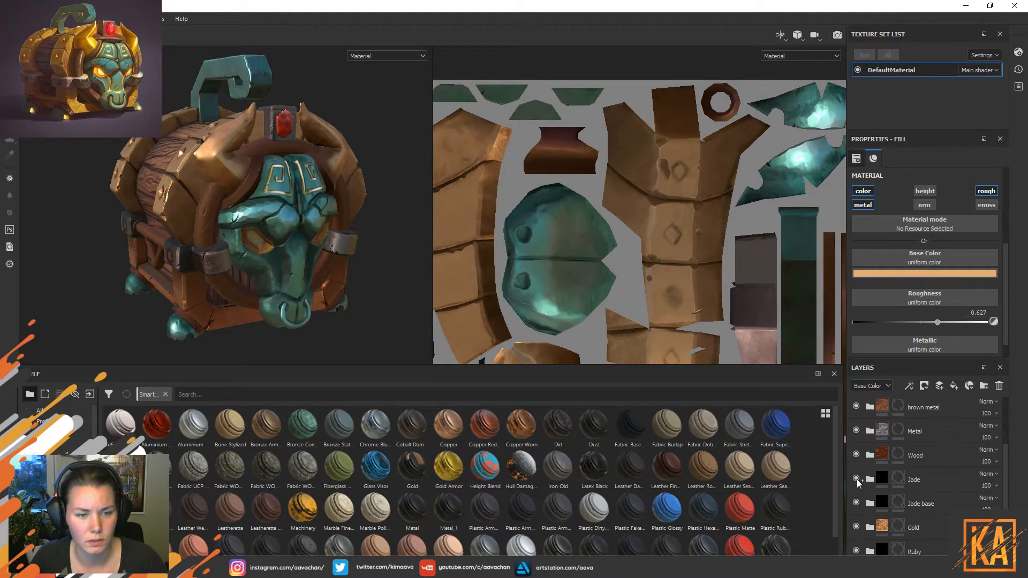
{"action": "left_click", "coordinate": [869, 480]}
{"action": "scroll", "coordinate": [934, 493], "scroll_direction": "down", "scroll_amount": 2}
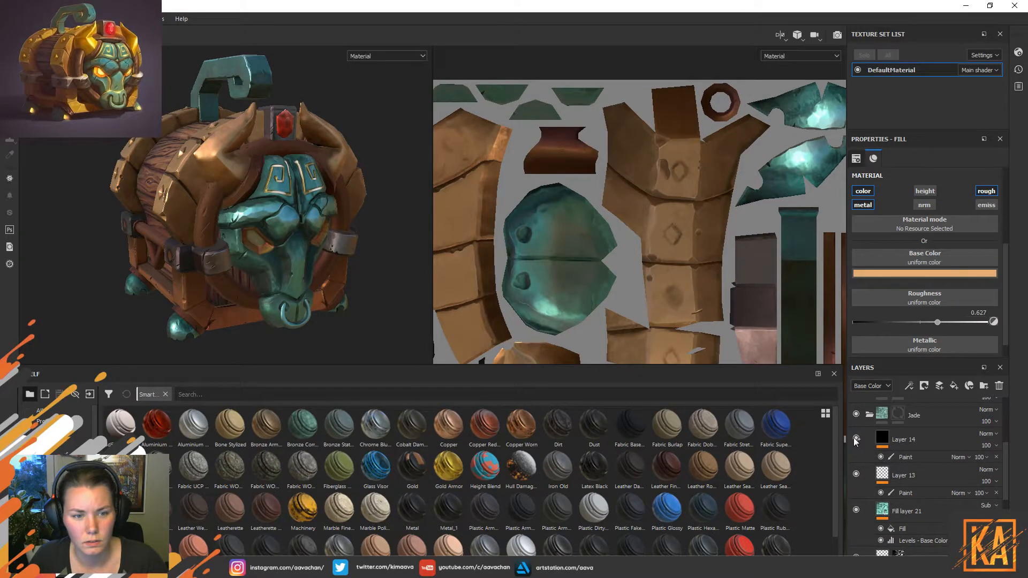
{"action": "left_click", "coordinate": [869, 415]}
Duplicate the Jade group and hide the original Jade group.
{"action": "left_click", "coordinate": [923, 484]}
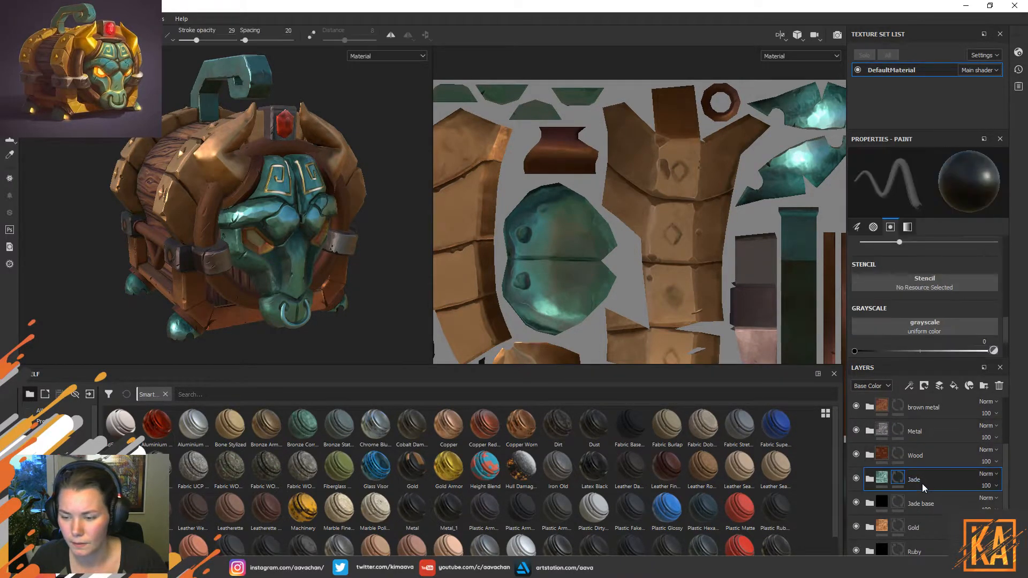
{"action": "right_click", "coordinate": [922, 484]}
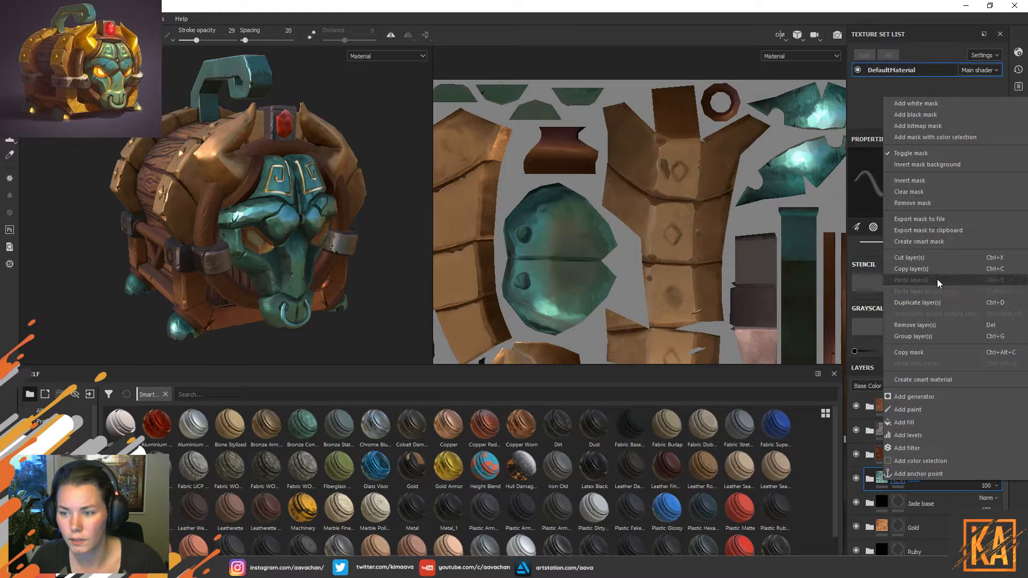
{"action": "left_click", "coordinate": [934, 303]}
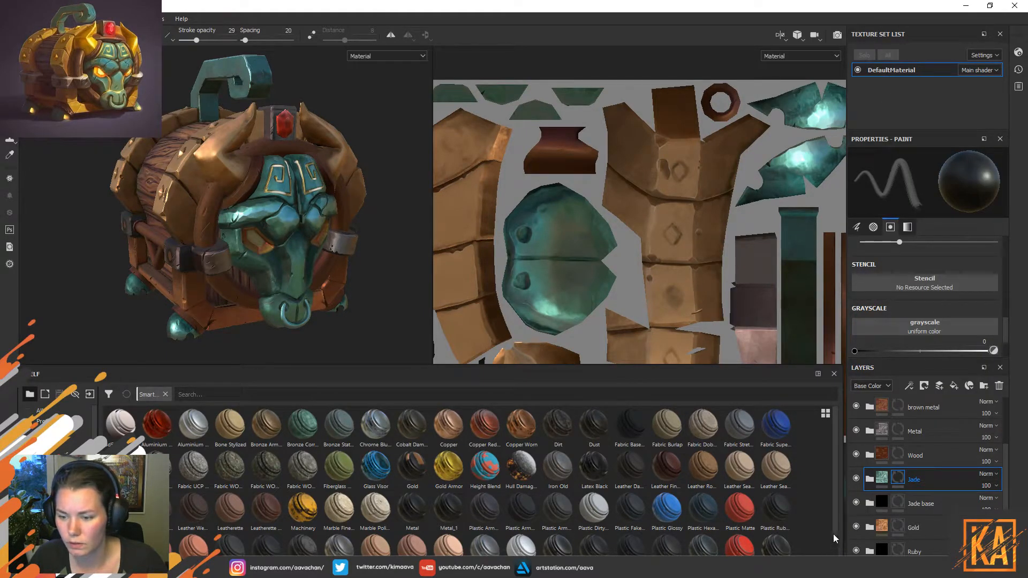
{"action": "left_click", "coordinate": [857, 502]}
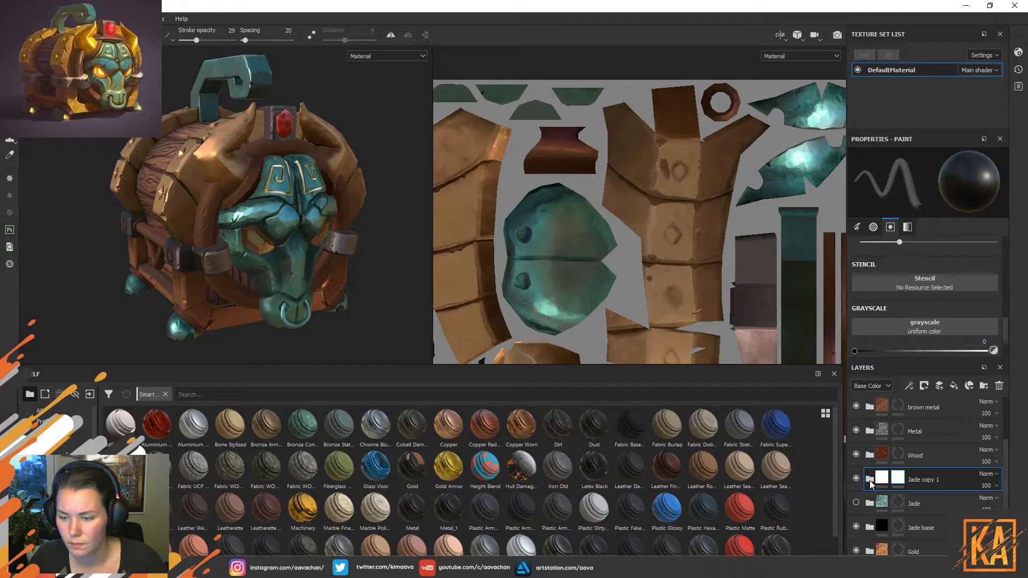
Expand the Jade copy 1 group and its Metal subgroup, and check the base Metal layer's visibility.
{"action": "left_click", "coordinate": [870, 481]}
{"action": "scroll", "coordinate": [930, 498], "scroll_direction": "down", "scroll_amount": 1}
{"action": "scroll", "coordinate": [931, 499], "scroll_direction": "down", "scroll_amount": 2}
{"action": "scroll", "coordinate": [929, 492], "scroll_direction": "down", "scroll_amount": 3}
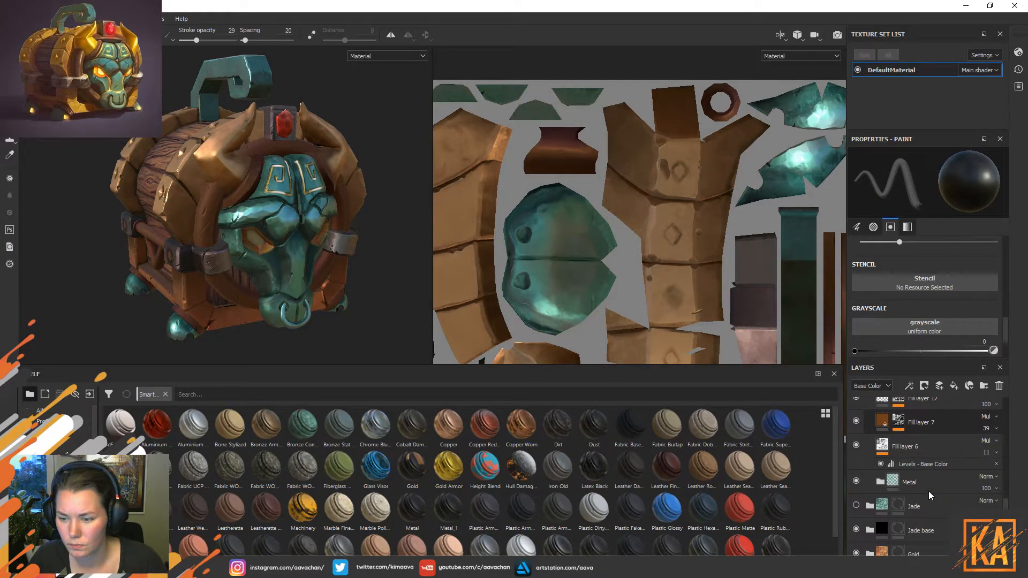
{"action": "left_click", "coordinate": [880, 483]}
{"action": "scroll", "coordinate": [888, 490], "scroll_direction": "down", "scroll_amount": 3}
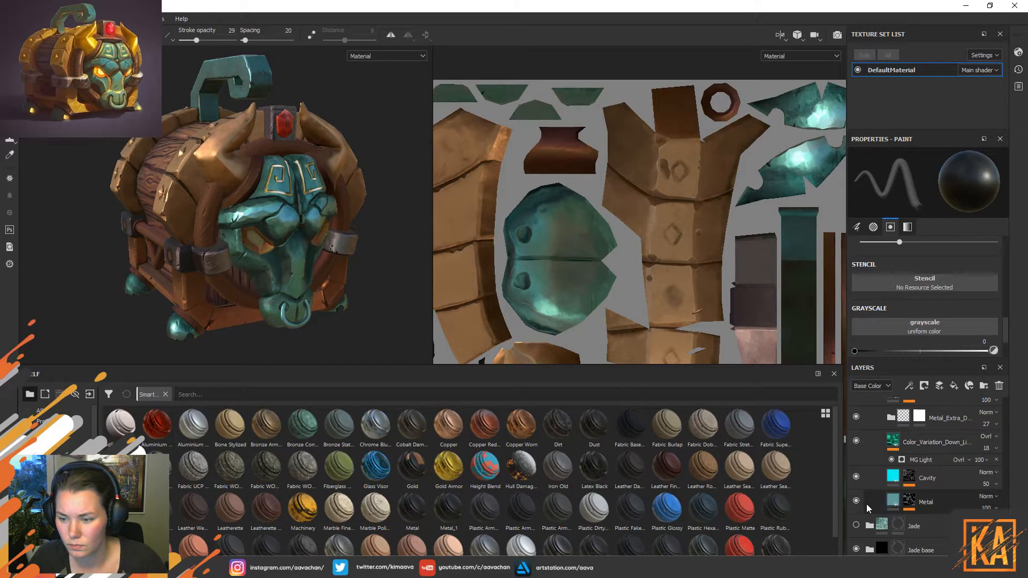
{"action": "left_click", "coordinate": [855, 501]}
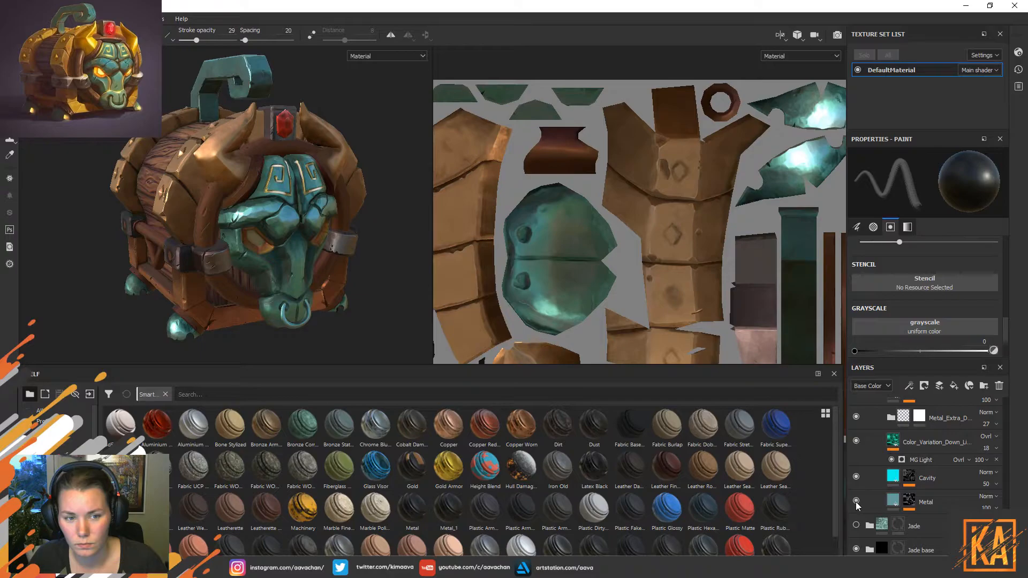
Try a roughness of 1 on the base Metal layer in the duplicated jade group, and undo it.
{"action": "left_click", "coordinate": [893, 501]}
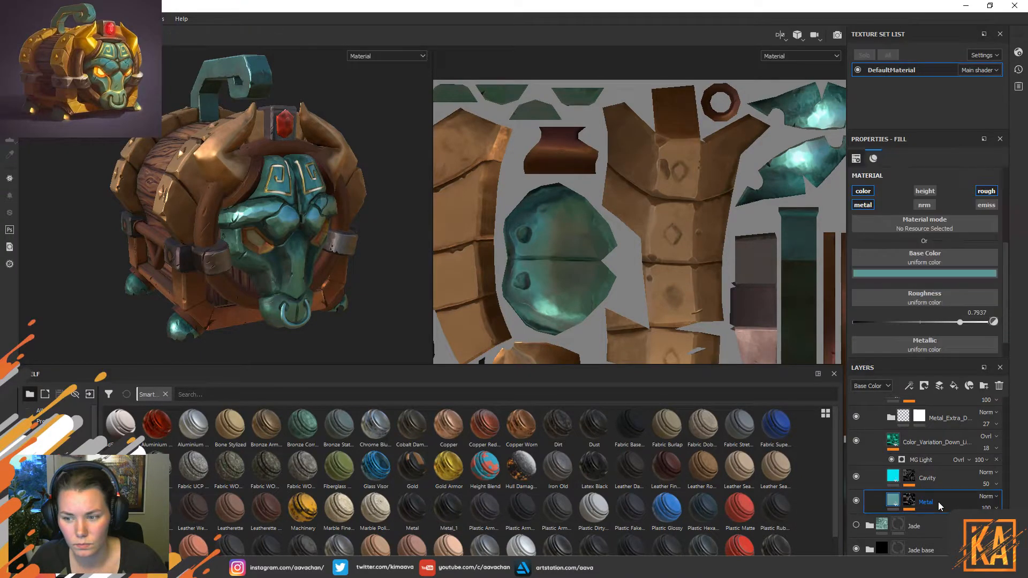
{"action": "scroll", "coordinate": [968, 309], "scroll_direction": "down", "scroll_amount": 1}
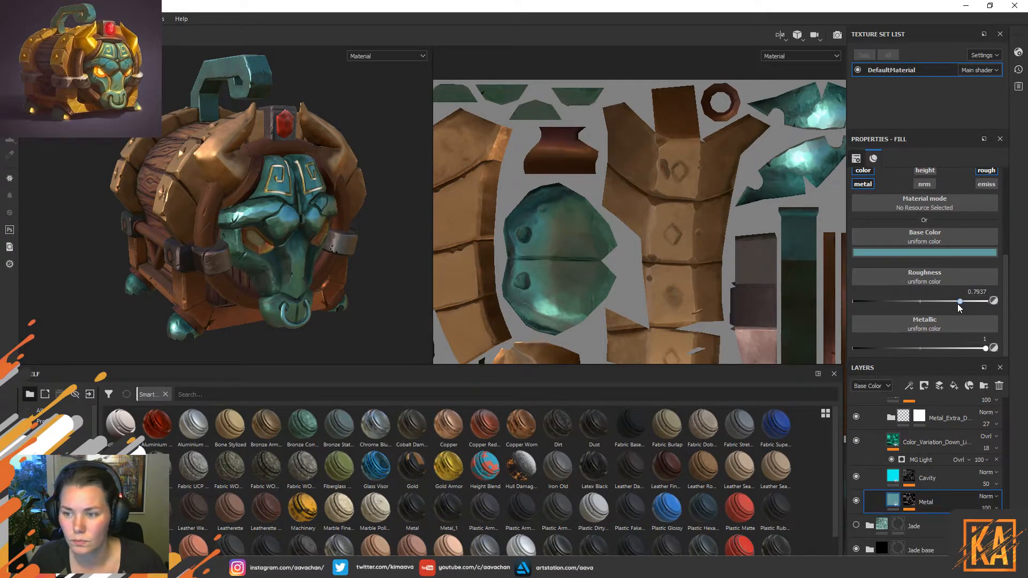
{"action": "left_click", "coordinate": [964, 303]}
{"action": "left_click_drag", "start_coordinate": [964, 303], "coordinate": [1003, 313]}
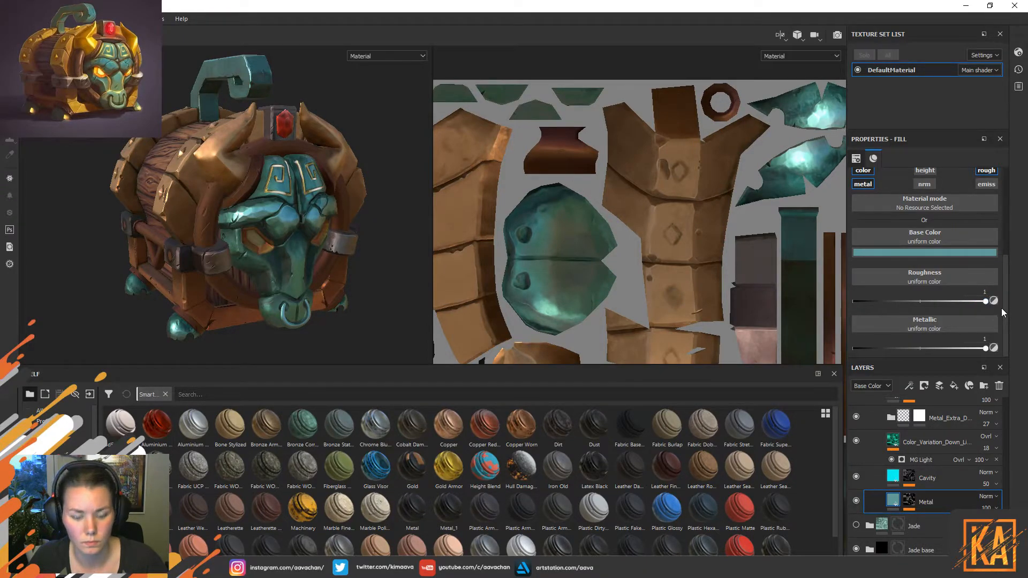
{"action": "key", "text": "ctrl+z"}
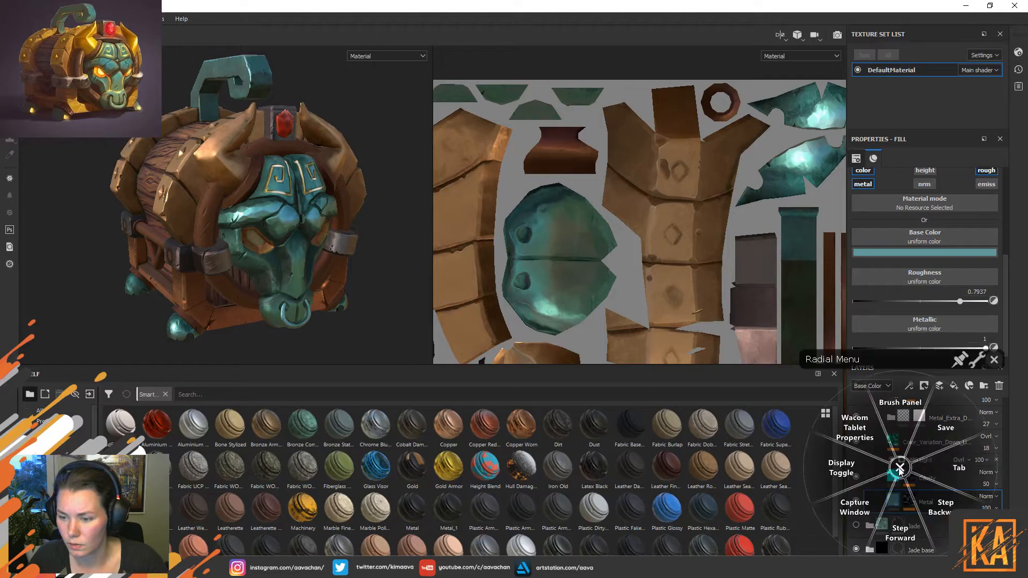
Compare the jade with and without the Cavity layer by toggling its visibility, and leave the layer hidden.
{"action": "left_click", "coordinate": [917, 475]}
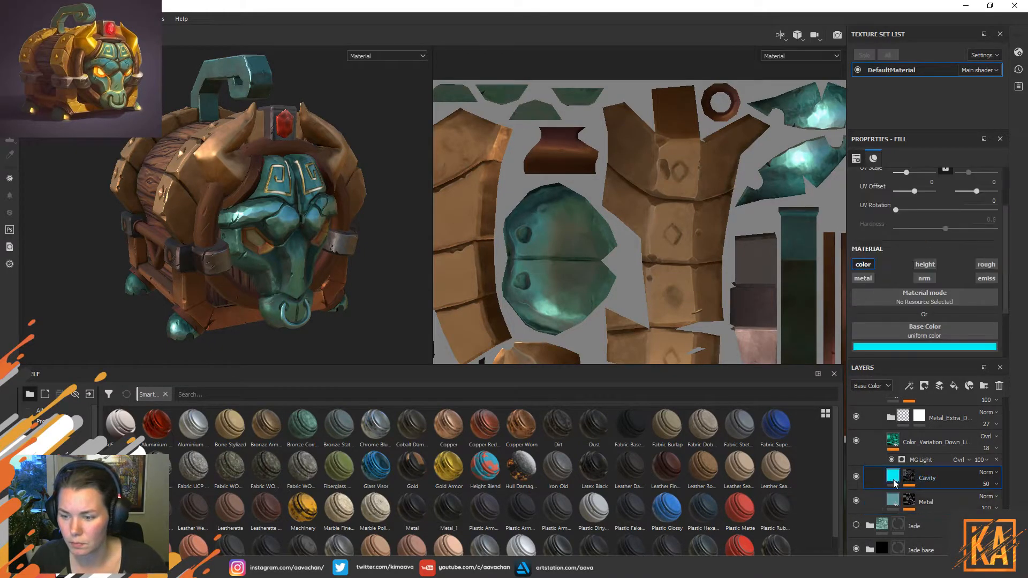
{"action": "left_click", "coordinate": [856, 476]}
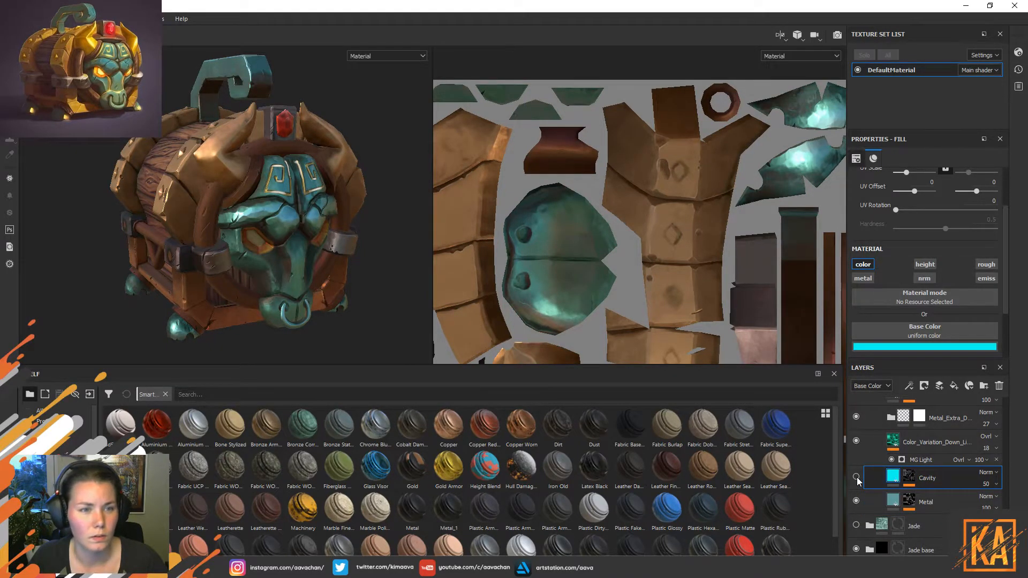
{"action": "left_click", "coordinate": [856, 477]}
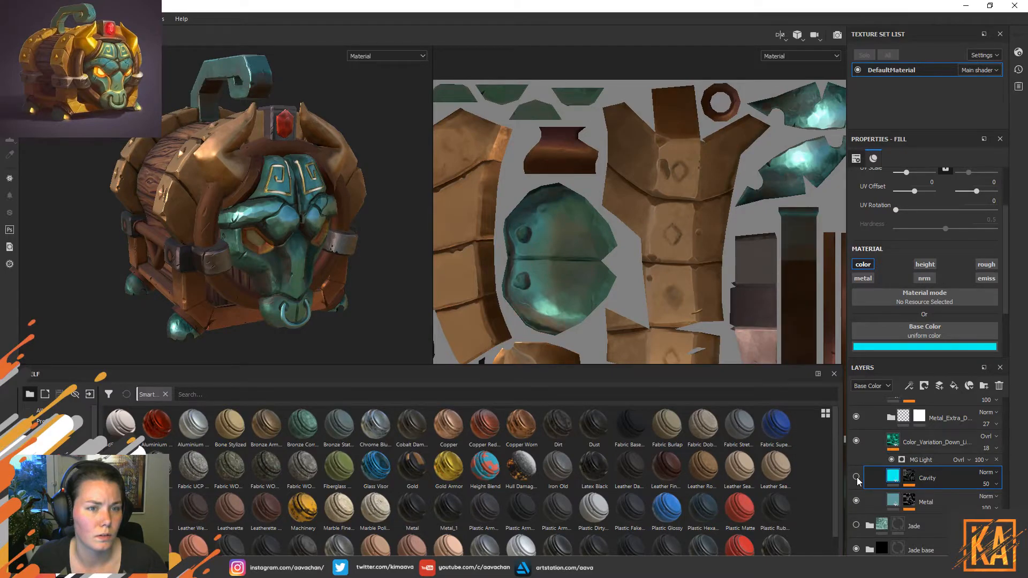
{"action": "left_click", "coordinate": [857, 477]}
{"action": "left_click", "coordinate": [856, 477]}
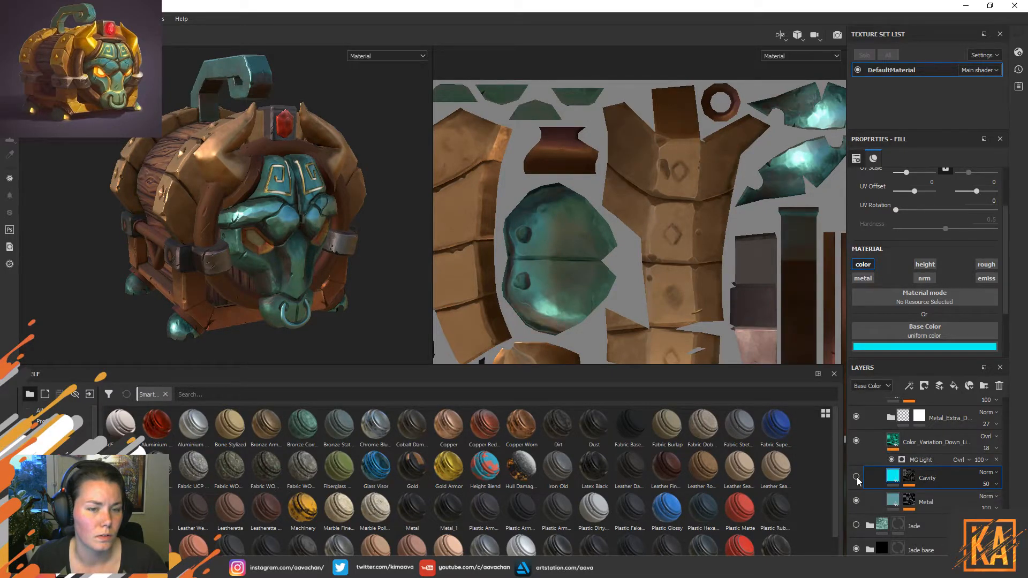
{"action": "left_click", "coordinate": [857, 477]}
{"action": "left_click", "coordinate": [856, 476]}
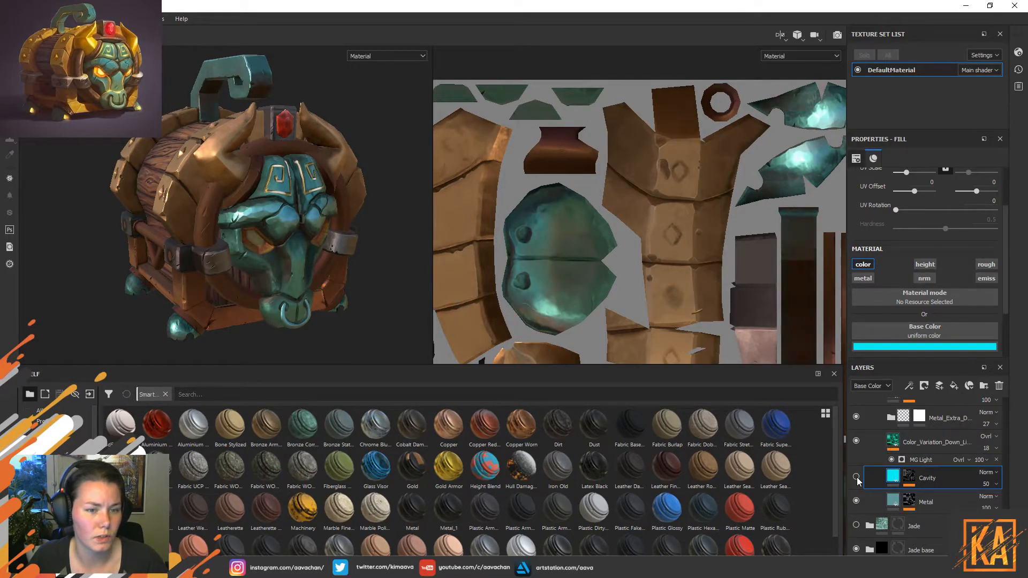
{"action": "left_click", "coordinate": [855, 476]}
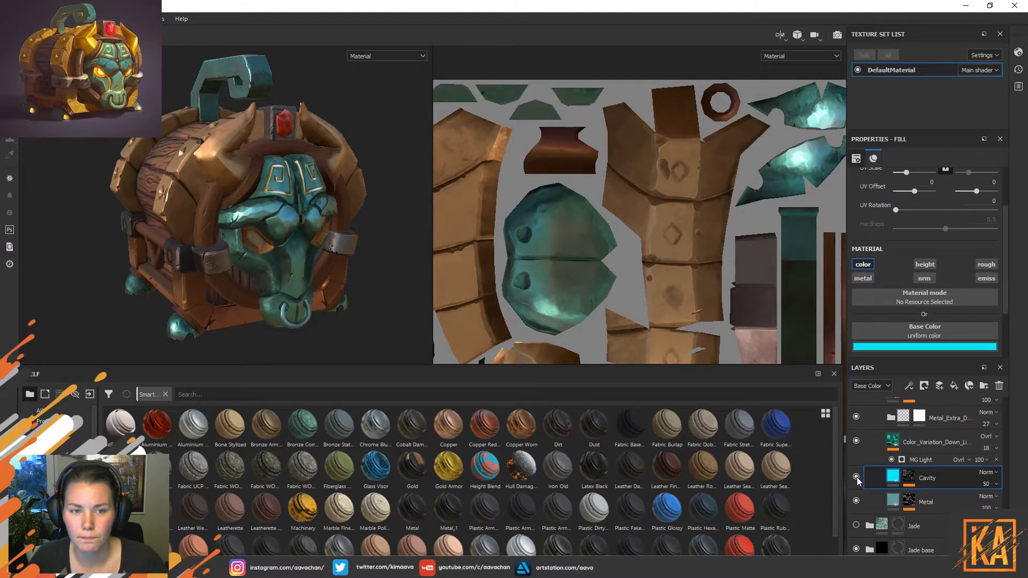
{"action": "left_click", "coordinate": [856, 476]}
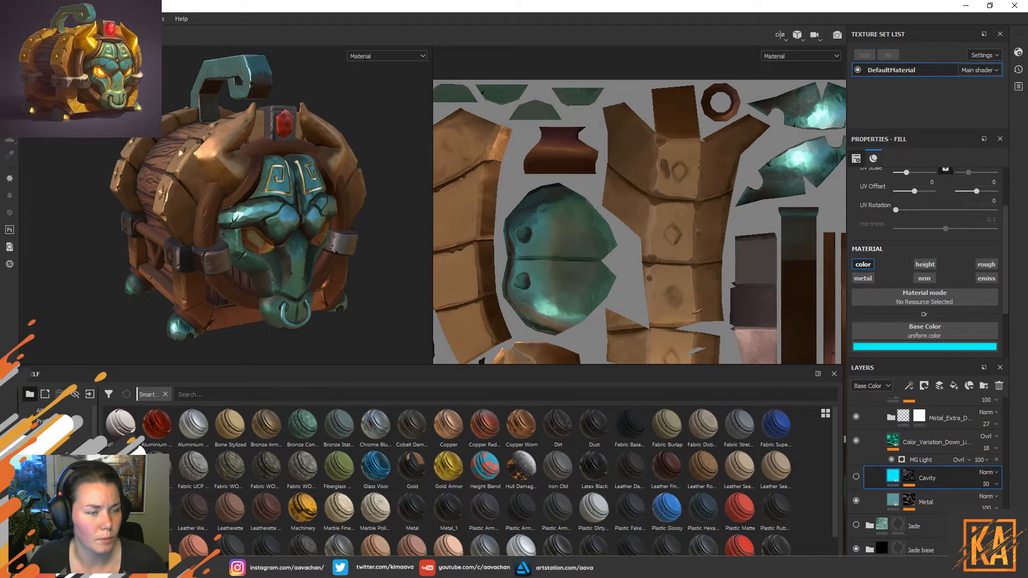
Export the DefaultMaterial texture set with the PBR MetalRough configuration.
{"action": "left_click", "coordinate": [9, 19]}
{"action": "left_click", "coordinate": [22, 198]}
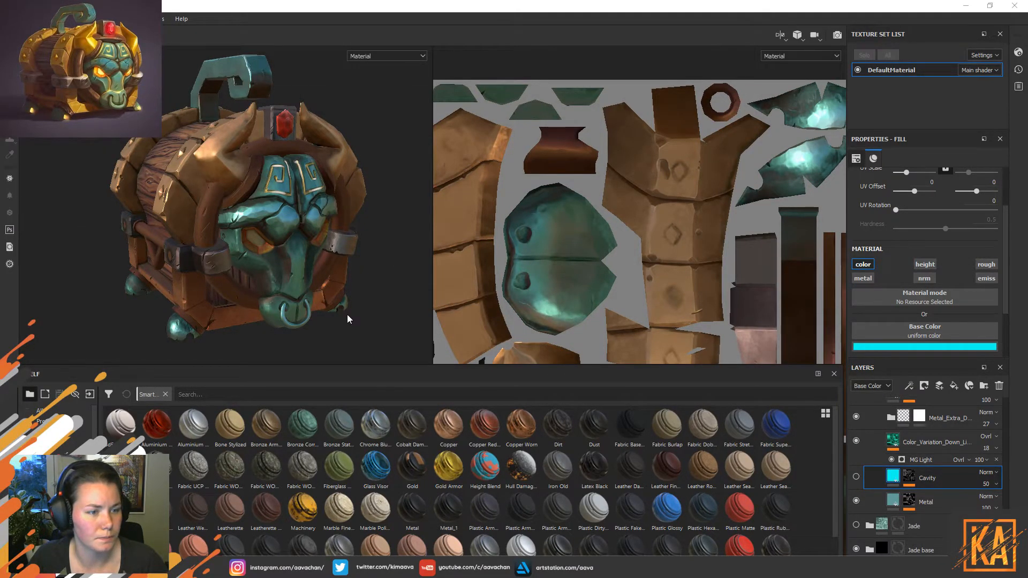
{"action": "left_click", "coordinate": [610, 473]}
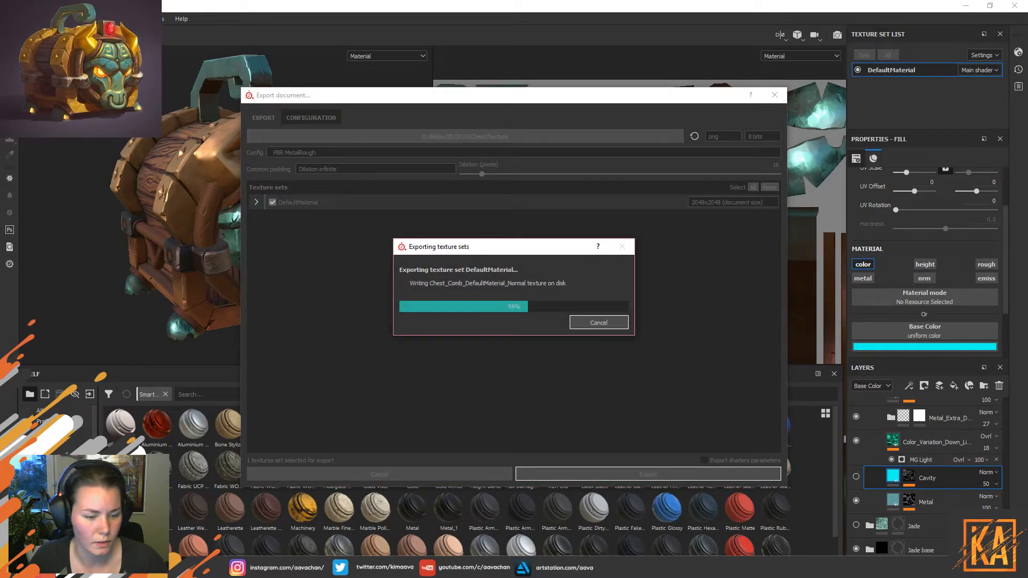
Switch to Marmoset Toolbag and capture an image of the chest with the newly exported textures.
{"action": "left_click", "coordinate": [250, 568]}
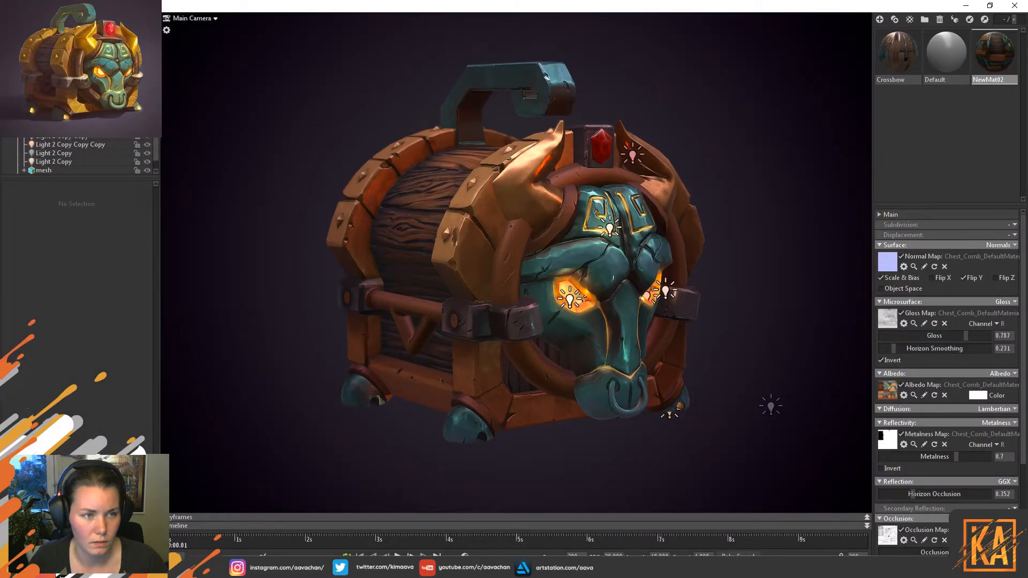
{"action": "left_click", "coordinate": [113, 17]}
{"action": "left_click", "coordinate": [123, 28]}
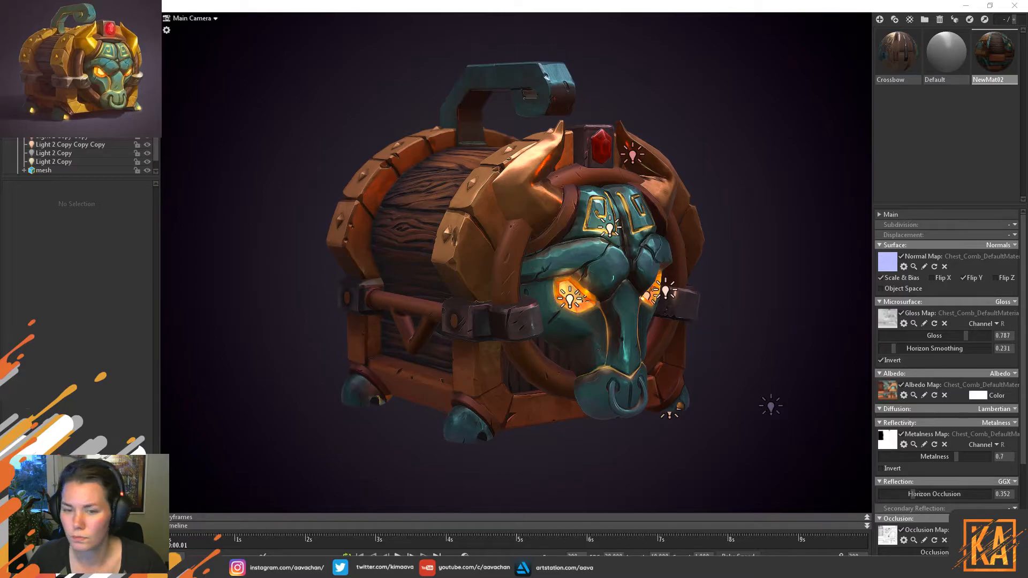
Browse the saved renders in Photos to rendertesting03.png and place it beside screenshot002.png.
{"action": "key", "text": "Right"}
{"action": "key", "text": "Right"}
{"action": "key", "text": "Right"}
{"action": "key", "text": "alt+Tab"}
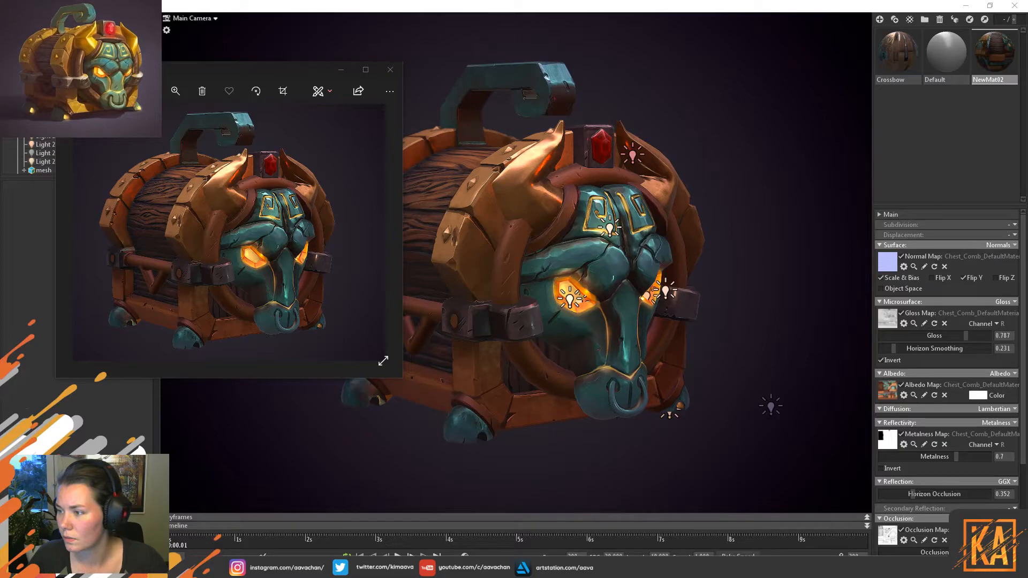
{"action": "left_click", "coordinate": [376, 232]}
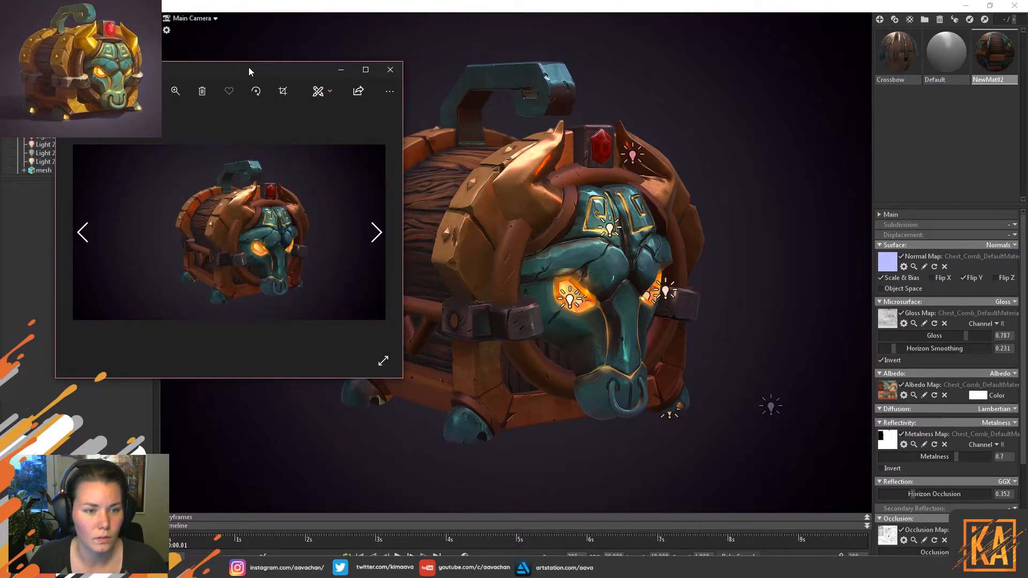
{"action": "left_click_drag", "start_coordinate": [248, 66], "coordinate": [600, 79]}
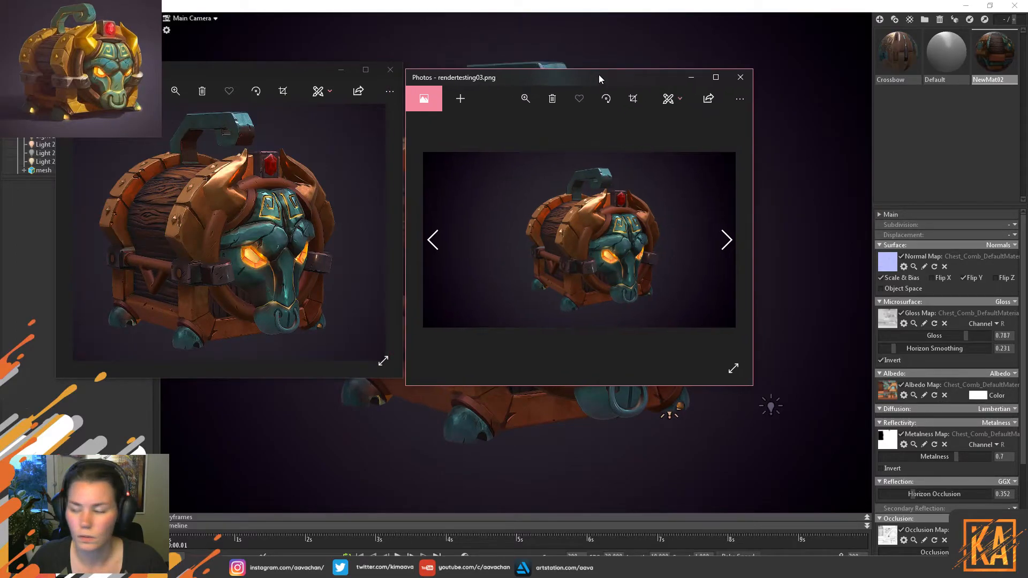
Enlarge rendertesting03.png to match screenshot002.png and compare the chest's jade and gold surfaces in both.
{"action": "scroll", "coordinate": [623, 250], "scroll_direction": "up", "scroll_amount": 2}
{"action": "scroll", "coordinate": [622, 251], "scroll_direction": "down", "scroll_amount": 2}
{"action": "scroll", "coordinate": [622, 251], "scroll_direction": "up", "scroll_amount": 2}
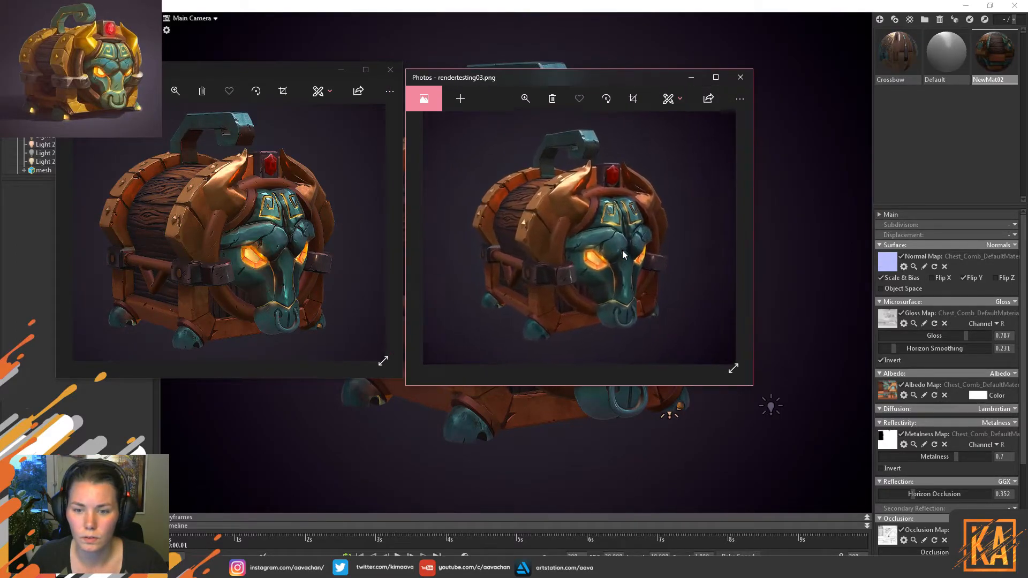
{"action": "scroll", "coordinate": [622, 249], "scroll_direction": "up", "scroll_amount": 3}
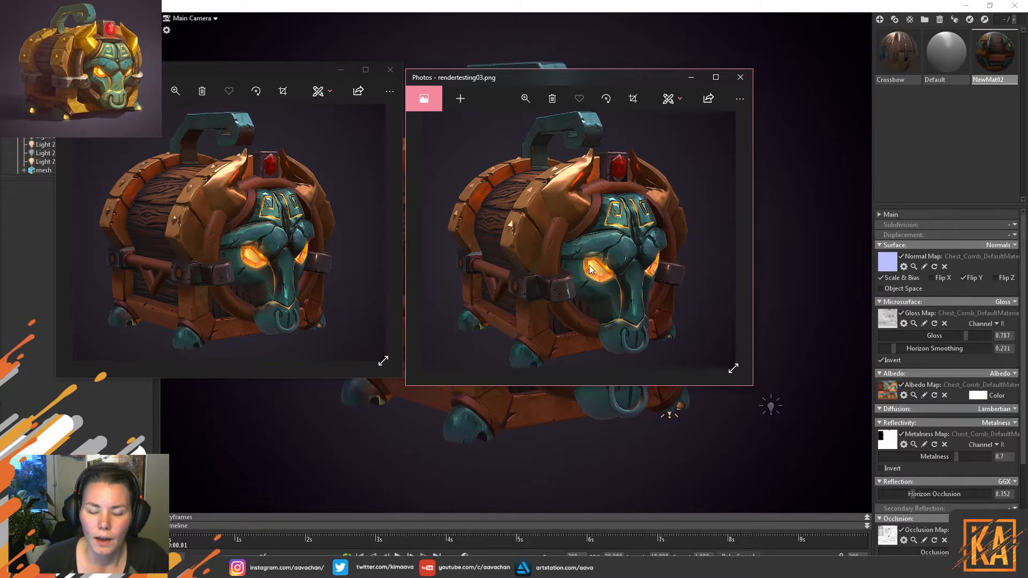
{"action": "left_click_drag", "start_coordinate": [266, 69], "coordinate": [380, 79]}
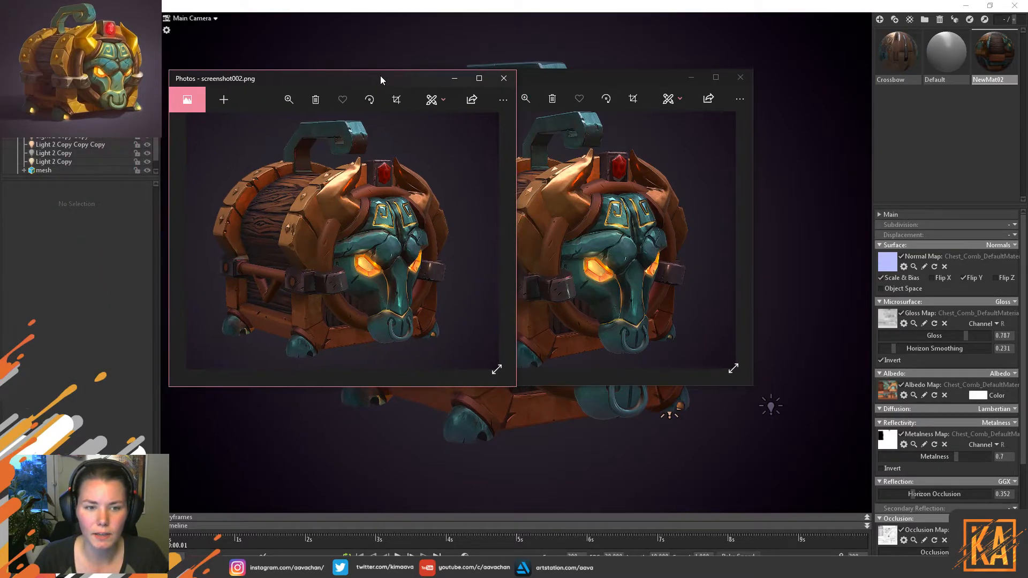
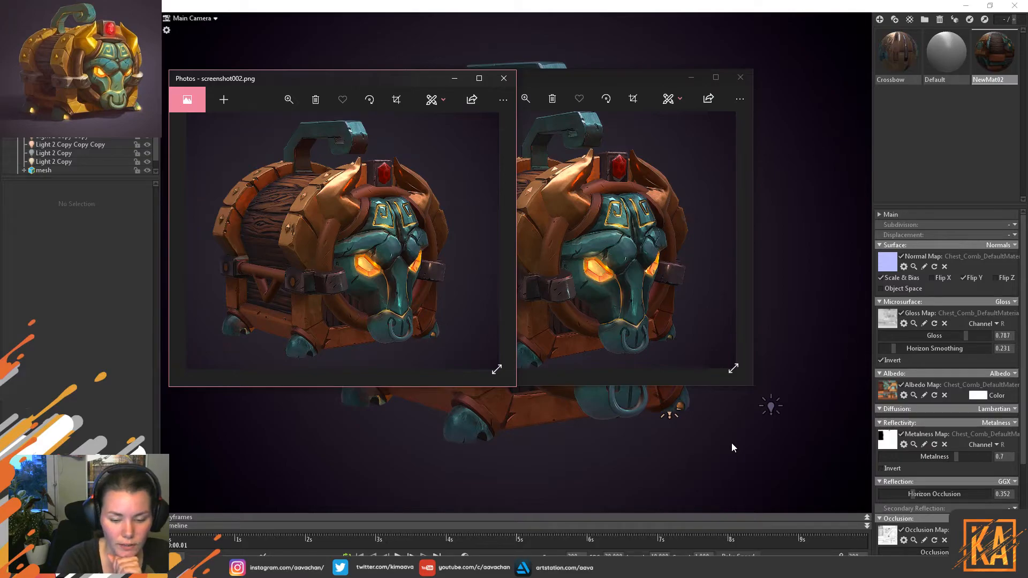
Close both render images, look over the chest in Marmoset Toolbag, and switch back to Substance Painter.
{"action": "left_click", "coordinate": [504, 79]}
{"action": "left_click", "coordinate": [741, 83]}
{"action": "mouse_move", "coordinate": [745, 233]}
{"action": "left_mouse_down", "text": "alt"}
{"action": "mouse_move", "coordinate": [719, 233]}
{"action": "mouse_move", "coordinate": [742, 245]}
{"action": "mouse_move", "coordinate": [739, 234]}
{"action": "left_mouse_up", "text": "alt"}
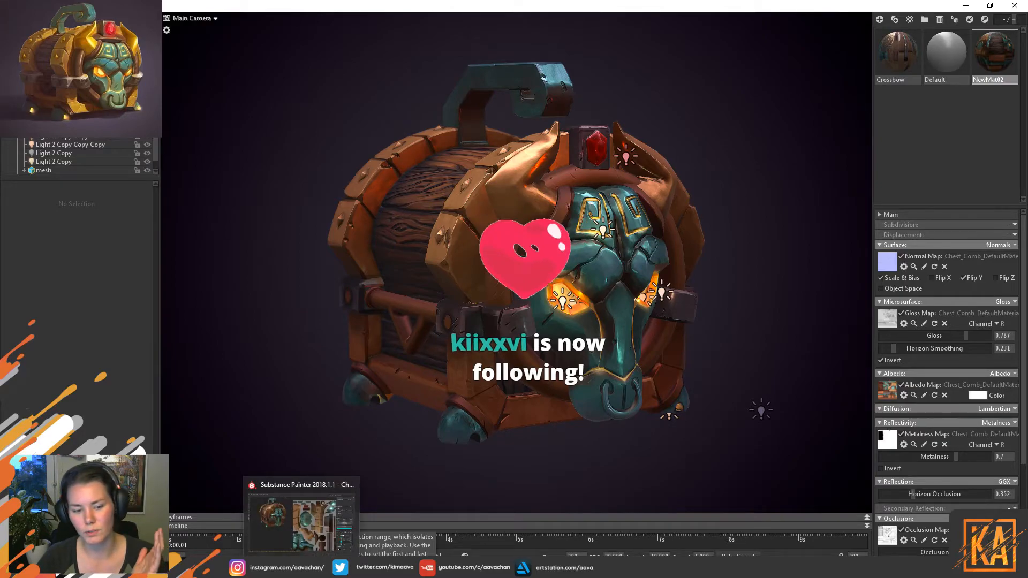
{"action": "left_click", "coordinate": [301, 567]}
{"action": "left_click", "coordinate": [563, 302]}
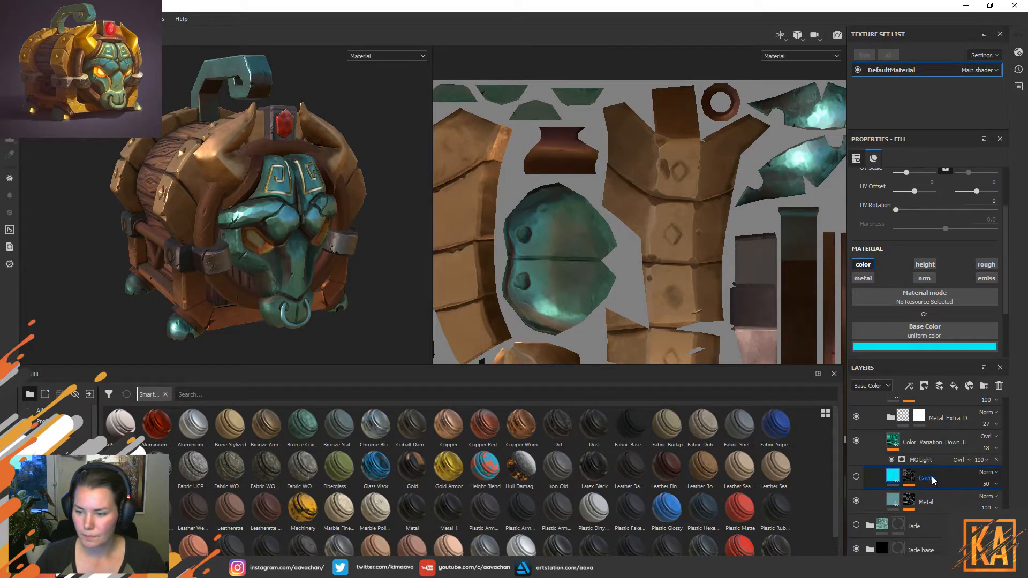
Make the Cavity layer in the duplicated jade group visible, check its effect, and set its opacity to 11.
{"action": "left_click", "coordinate": [856, 477]}
{"action": "left_click", "coordinate": [855, 477]}
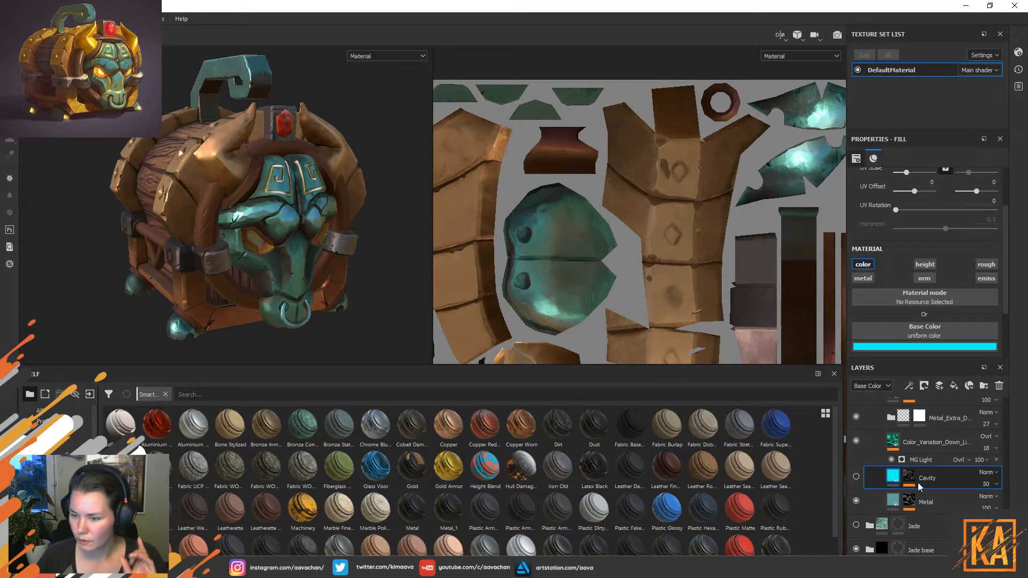
{"action": "left_click", "coordinate": [987, 486]}
{"action": "mouse_move", "coordinate": [999, 504]}
{"action": "left_mouse_down"}
{"action": "mouse_move", "coordinate": [981, 505]}
{"action": "mouse_move", "coordinate": [1001, 504]}
{"action": "left_mouse_up"}
{"action": "left_click", "coordinate": [988, 485]}
{"action": "mouse_move", "coordinate": [1001, 504]}
{"action": "left_mouse_down"}
{"action": "mouse_move", "coordinate": [1011, 505]}
{"action": "mouse_move", "coordinate": [984, 504]}
{"action": "left_mouse_up"}
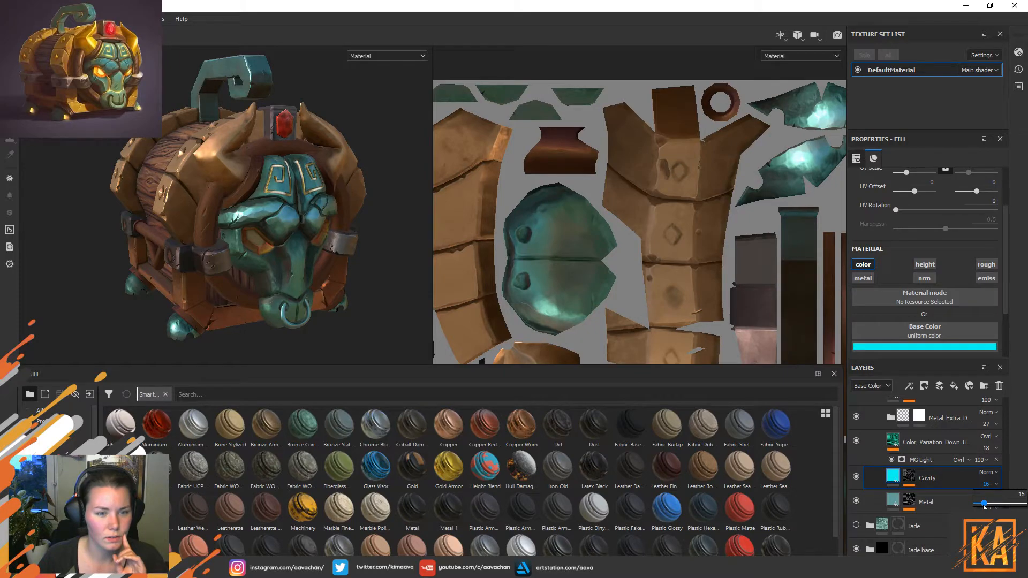
{"action": "left_click", "coordinate": [856, 477]}
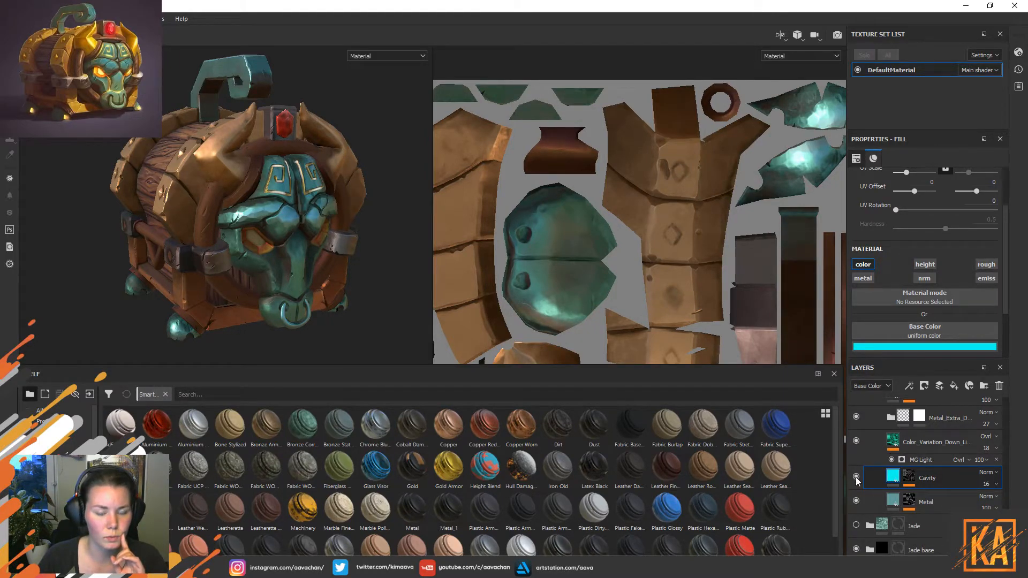
{"action": "left_click", "coordinate": [855, 477]}
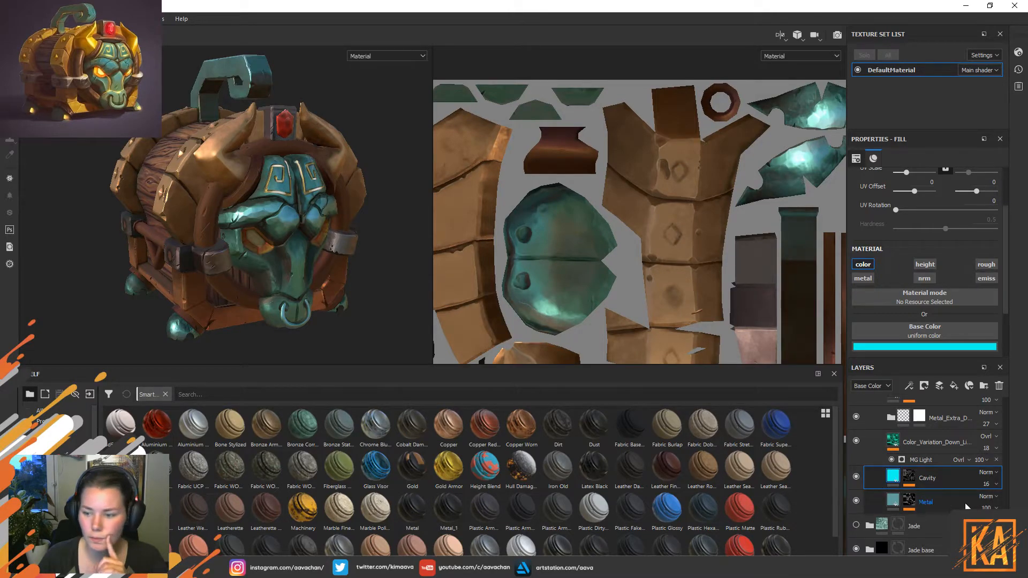
{"action": "left_click", "coordinate": [995, 484]}
{"action": "left_click_drag", "start_coordinate": [984, 504], "coordinate": [983, 505]}
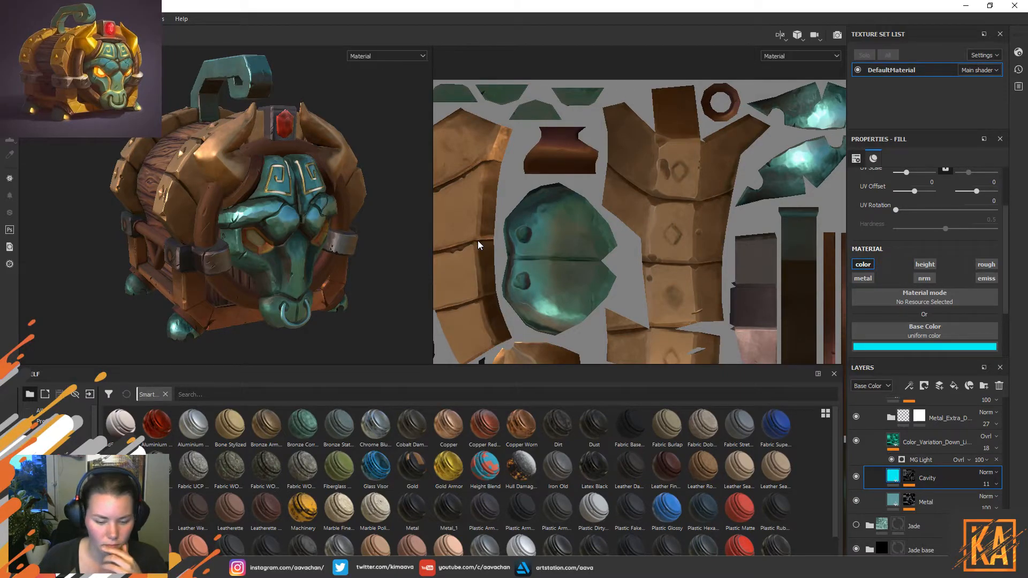
Check the Color_Variation_Down_Light layer's effect, then add a black-masked fill layer above Layer 14 in the Jade copy 1 group.
{"action": "left_click", "coordinate": [855, 441]}
{"action": "left_click", "coordinate": [855, 441]}
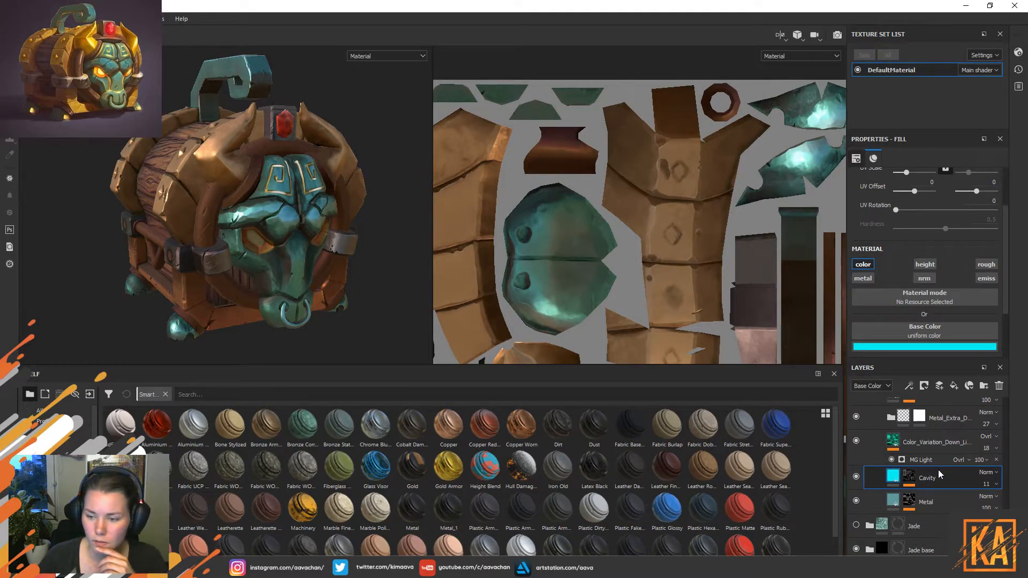
{"action": "scroll", "coordinate": [937, 469], "scroll_direction": "up", "scroll_amount": 8}
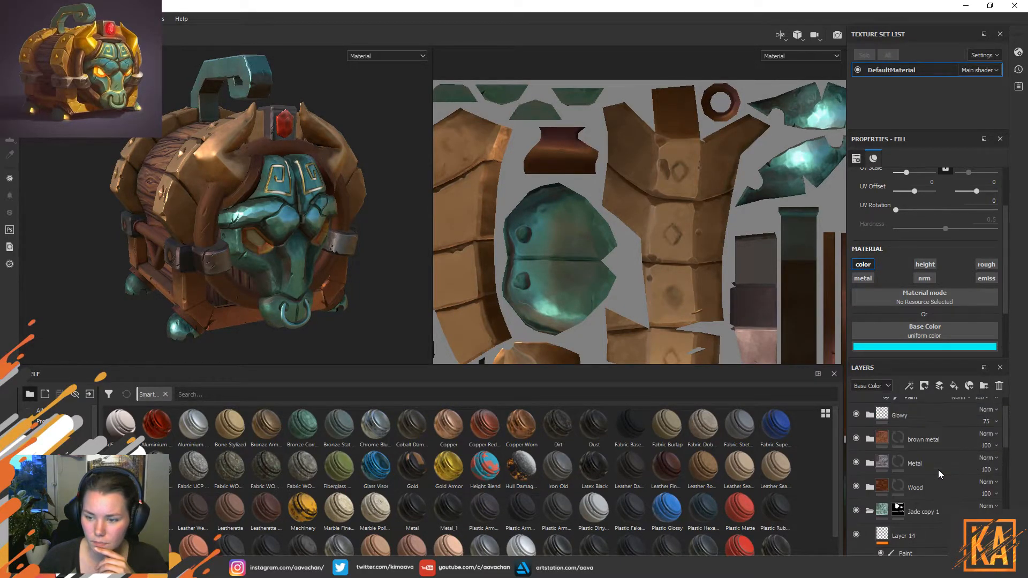
{"action": "scroll", "coordinate": [938, 470], "scroll_direction": "down", "scroll_amount": 2}
{"action": "left_click", "coordinate": [929, 473]}
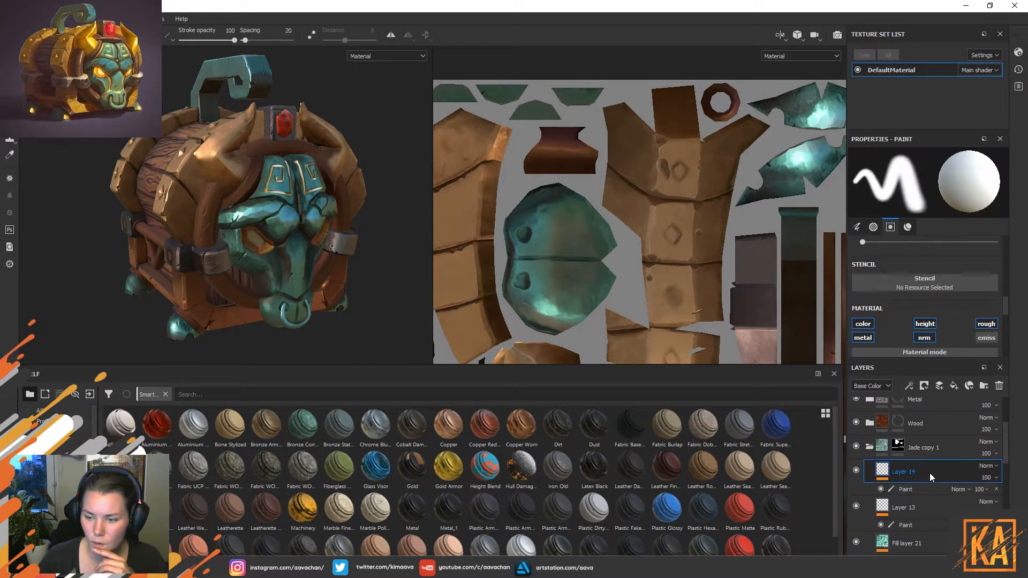
{"action": "left_click", "coordinate": [954, 386]}
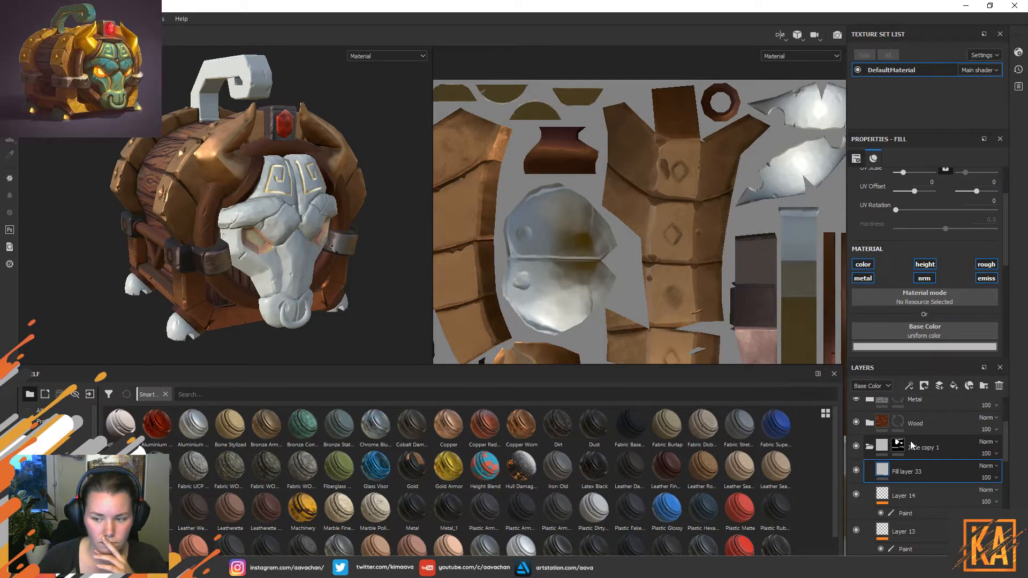
{"action": "right_click", "coordinate": [884, 471]}
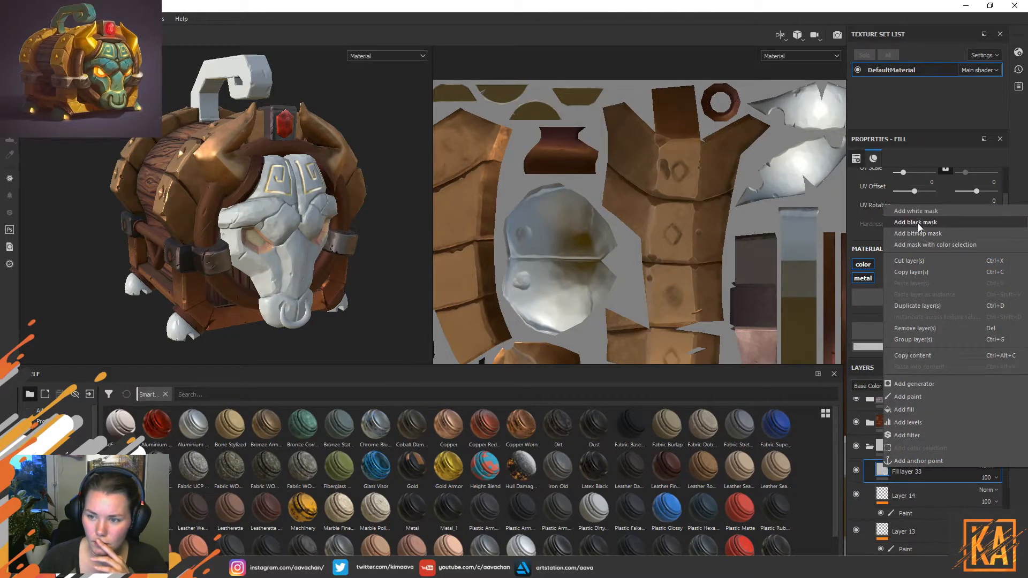
{"action": "left_click", "coordinate": [924, 222]}
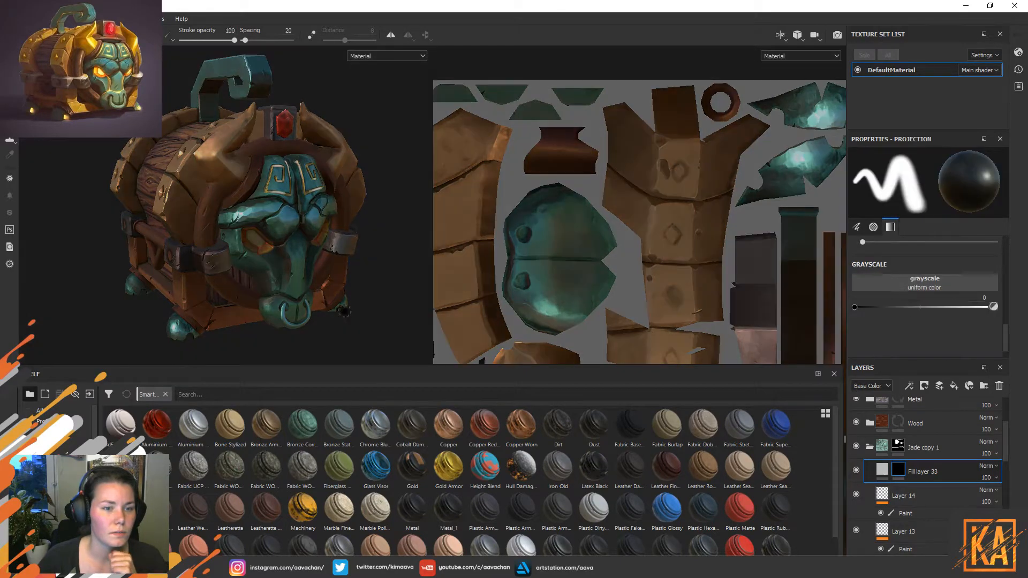
Reveal the bull's nose ring in the new fill layer's mask using Polygon Fill in mesh fill mode.
{"action": "key", "text": "4"}
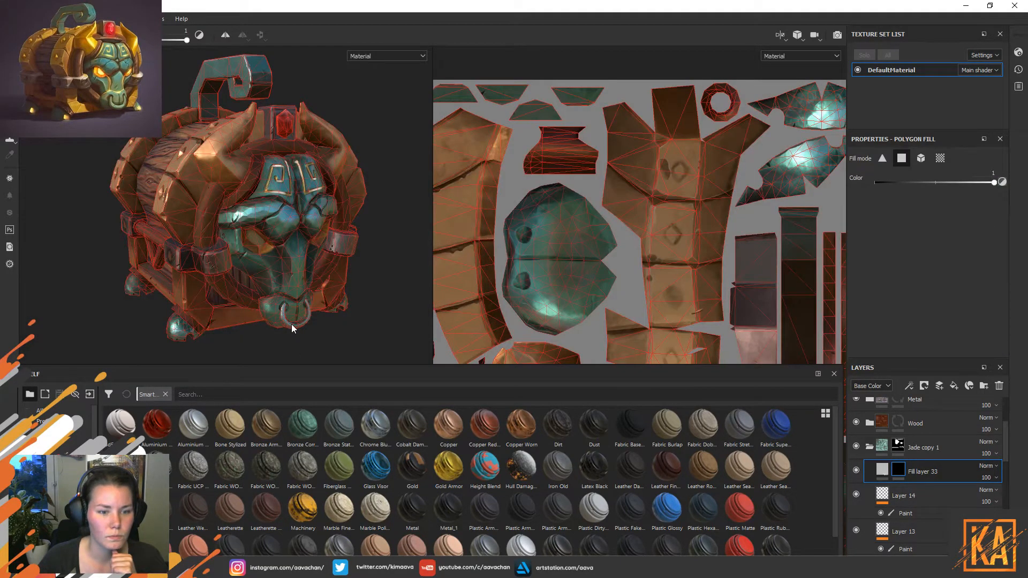
{"action": "key", "text": "4"}
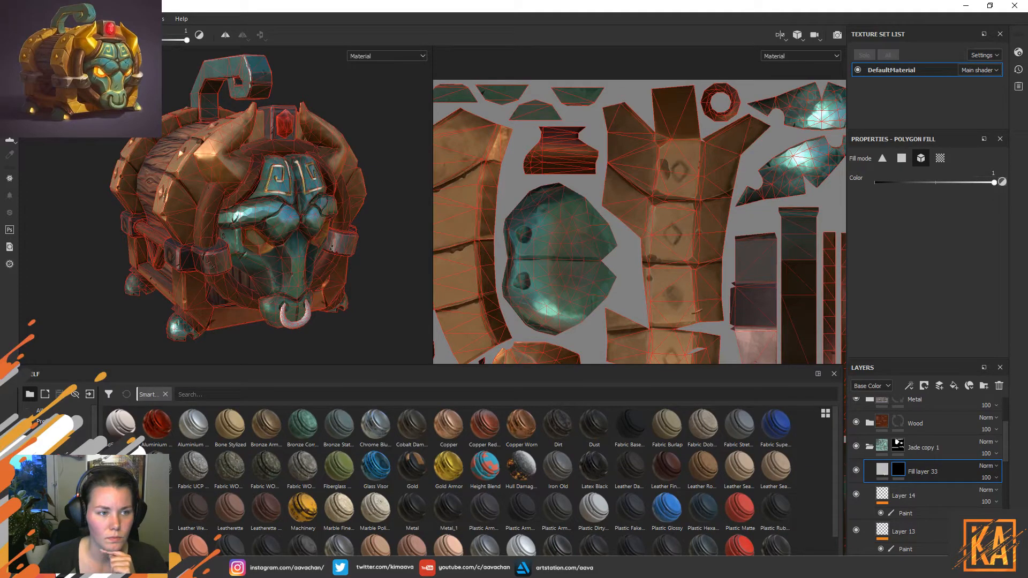
{"action": "key", "text": "1"}
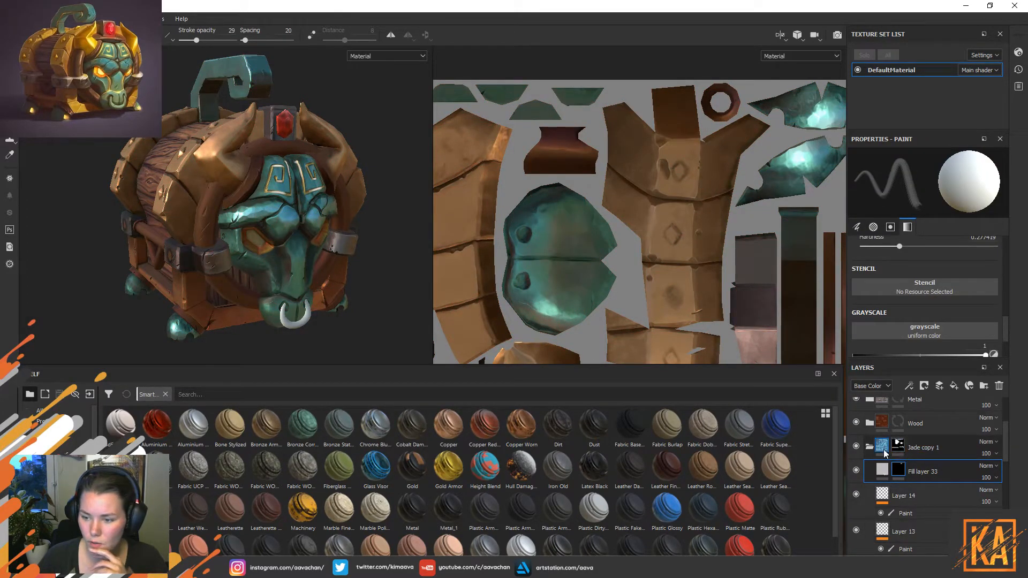
Set Fill layer 33's opacity to 66 and limit the layer to the color channel only.
{"action": "left_click", "coordinate": [988, 479]}
{"action": "mouse_move", "coordinate": [995, 497]}
{"action": "left_mouse_down"}
{"action": "mouse_move", "coordinate": [967, 497]}
{"action": "mouse_move", "coordinate": [1007, 496]}
{"action": "left_mouse_up"}
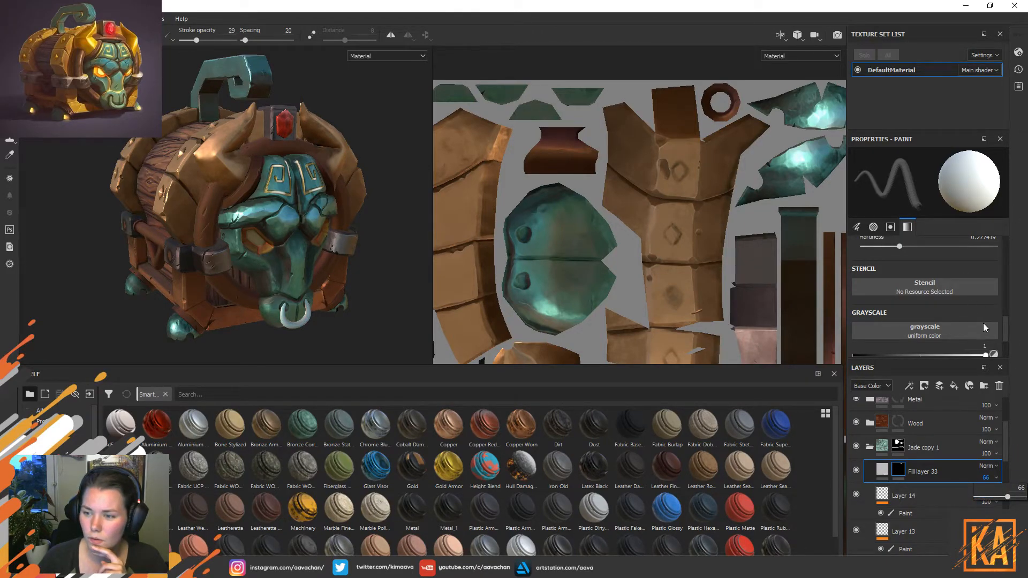
{"action": "scroll", "coordinate": [1004, 328], "scroll_direction": "up", "scroll_amount": 4}
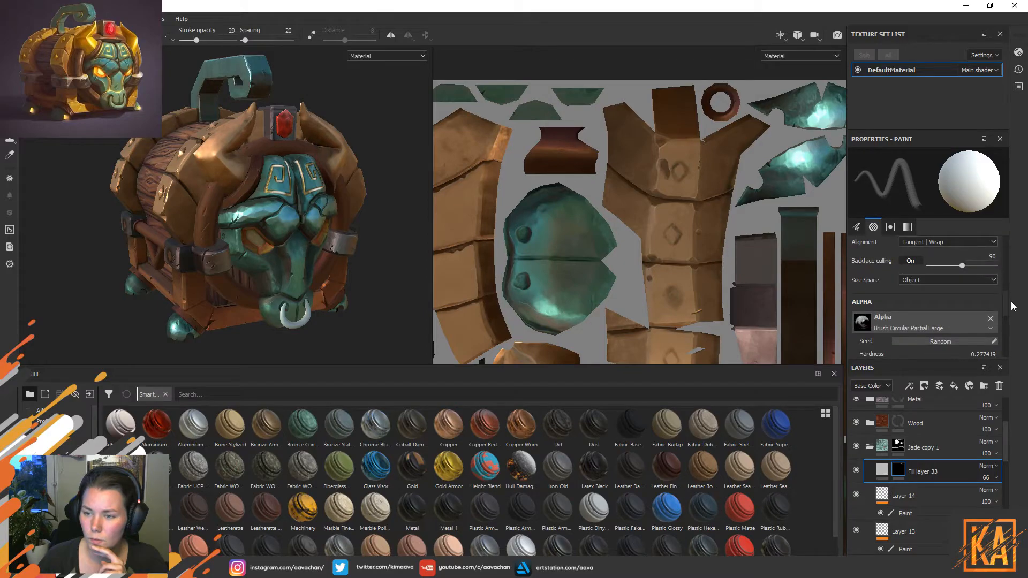
{"action": "left_click", "coordinate": [882, 469]}
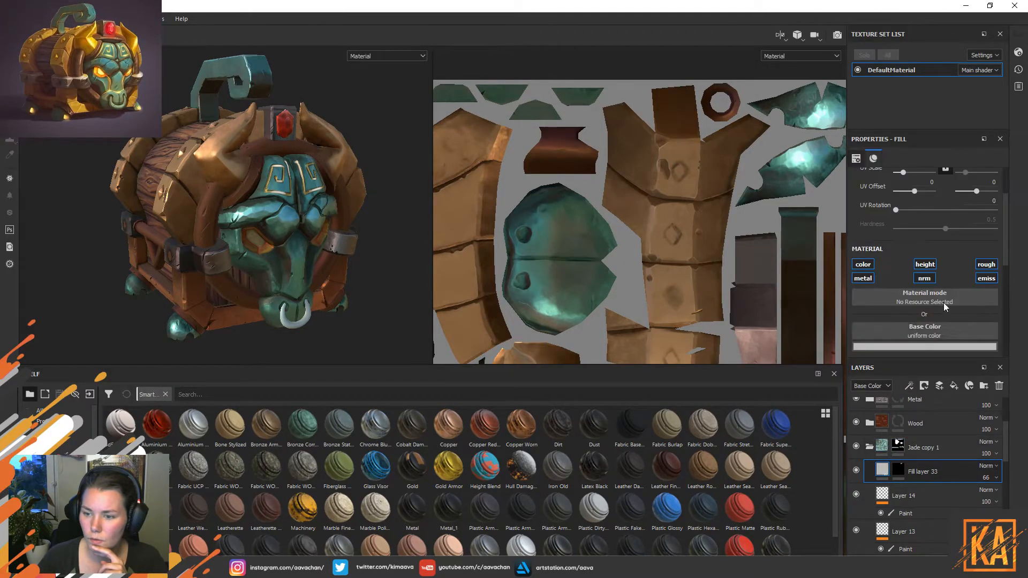
{"action": "left_click", "coordinate": [870, 277]}
{"action": "left_click", "coordinate": [924, 278]}
{"action": "left_click", "coordinate": [925, 264]}
{"action": "left_click", "coordinate": [985, 279]}
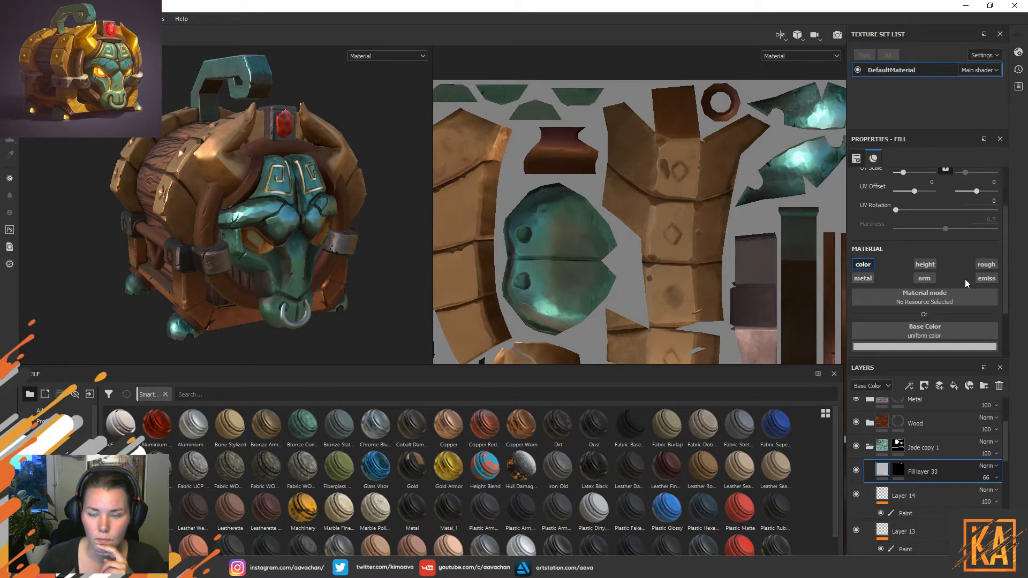
{"action": "left_click", "coordinate": [862, 264]}
{"action": "left_click", "coordinate": [863, 264]}
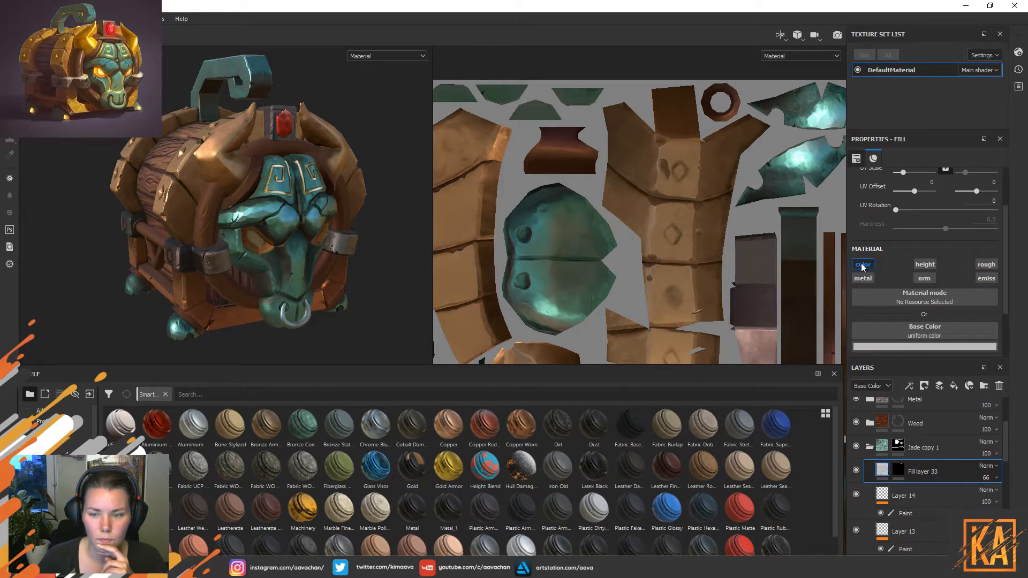
Lower Fill layer 33's opacity to 7 and sample a light cyan base color from the jade brow on the bull's face.
{"action": "left_click", "coordinate": [996, 478]}
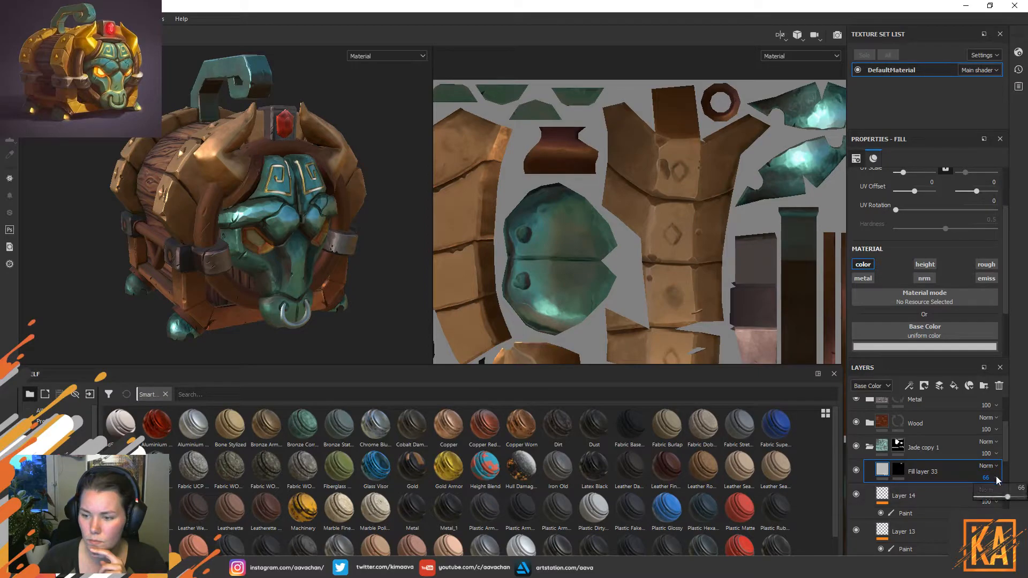
{"action": "mouse_move", "coordinate": [996, 493]}
{"action": "left_mouse_down"}
{"action": "mouse_move", "coordinate": [966, 493]}
{"action": "mouse_move", "coordinate": [979, 493]}
{"action": "left_mouse_up"}
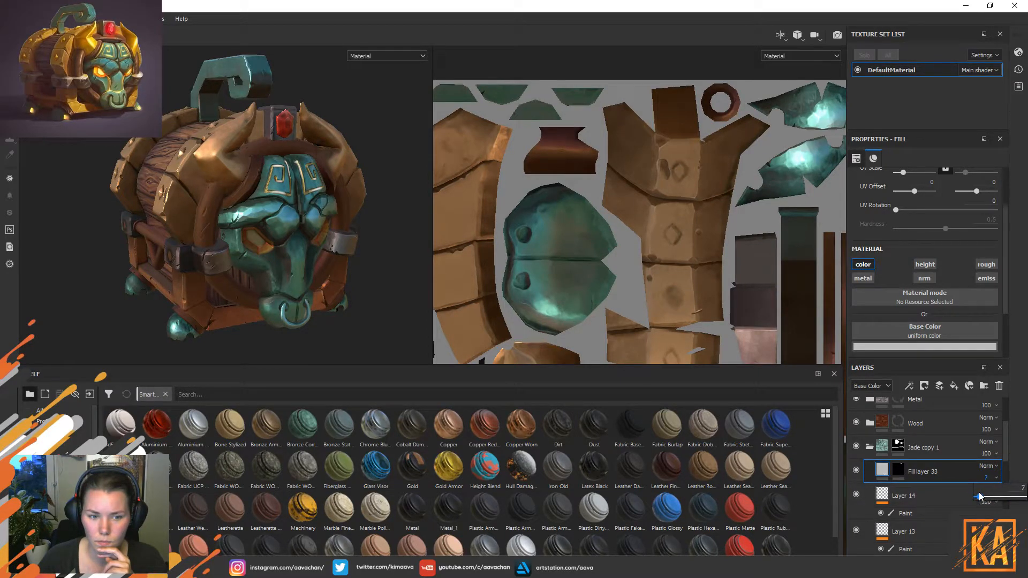
{"action": "left_click", "coordinate": [931, 348]}
{"action": "left_click", "coordinate": [929, 357]}
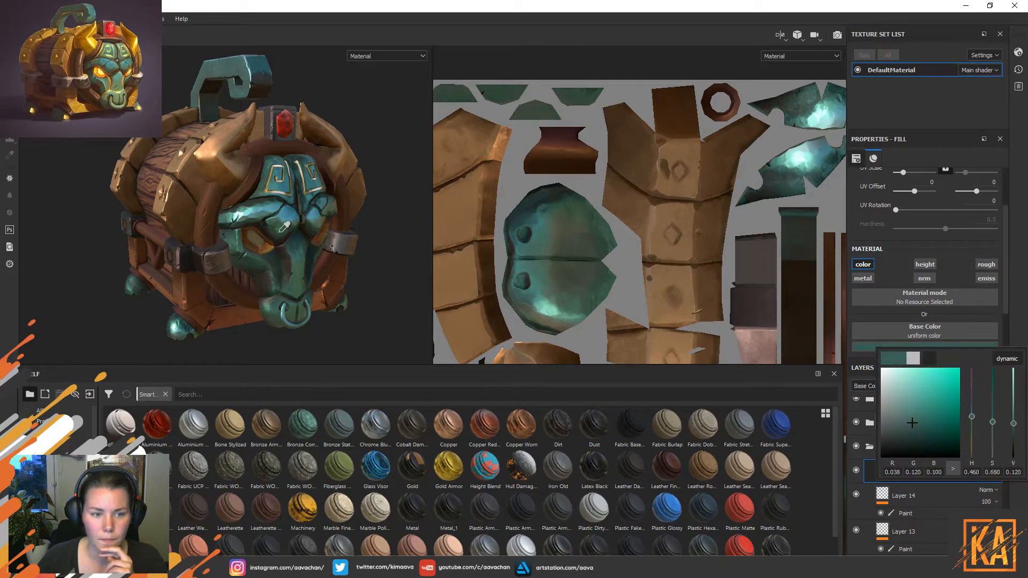
{"action": "left_click", "coordinate": [249, 211]}
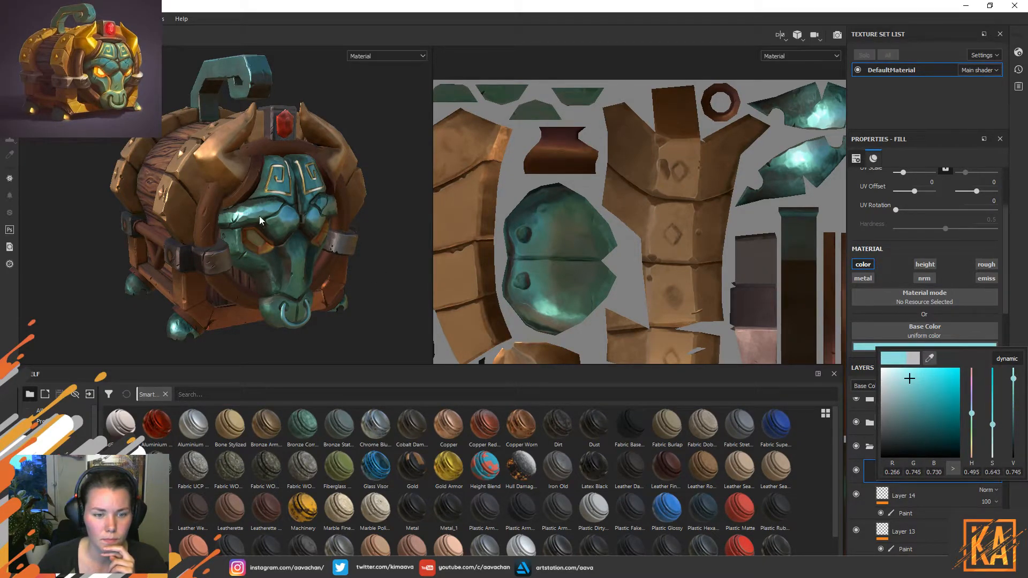
{"action": "mouse_move", "coordinate": [378, 265]}
{"action": "left_mouse_down", "text": "alt"}
{"action": "mouse_move", "coordinate": [378, 275]}
{"action": "mouse_move", "coordinate": [383, 262]}
{"action": "left_mouse_up", "text": "alt"}
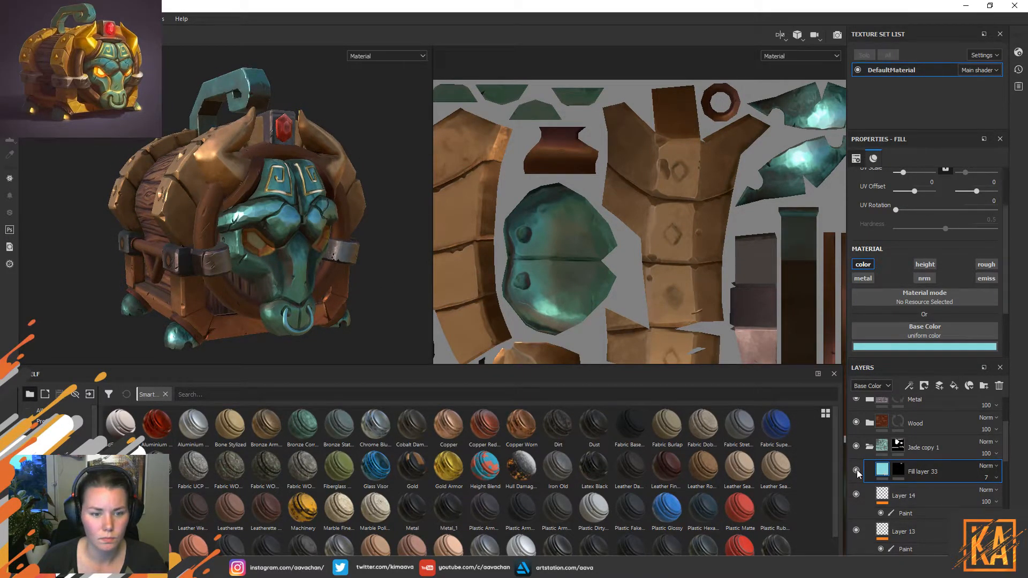
Set Fill layer 33's opacity to 11 and its blending mode to Linear dodge (Add).
{"action": "left_click", "coordinate": [986, 478]}
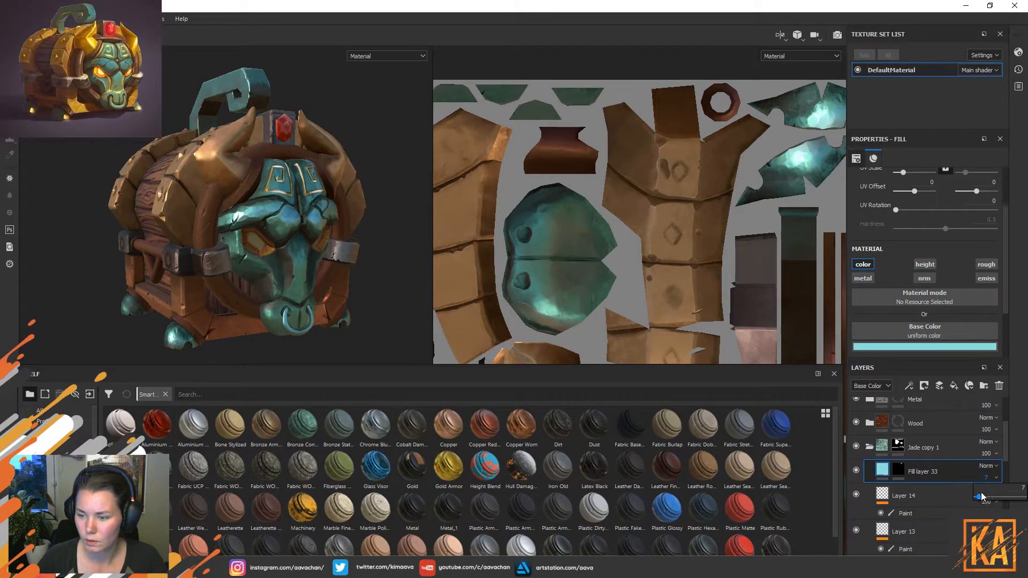
{"action": "left_click_drag", "start_coordinate": [981, 499], "coordinate": [980, 498]}
{"action": "left_click", "coordinate": [988, 466]}
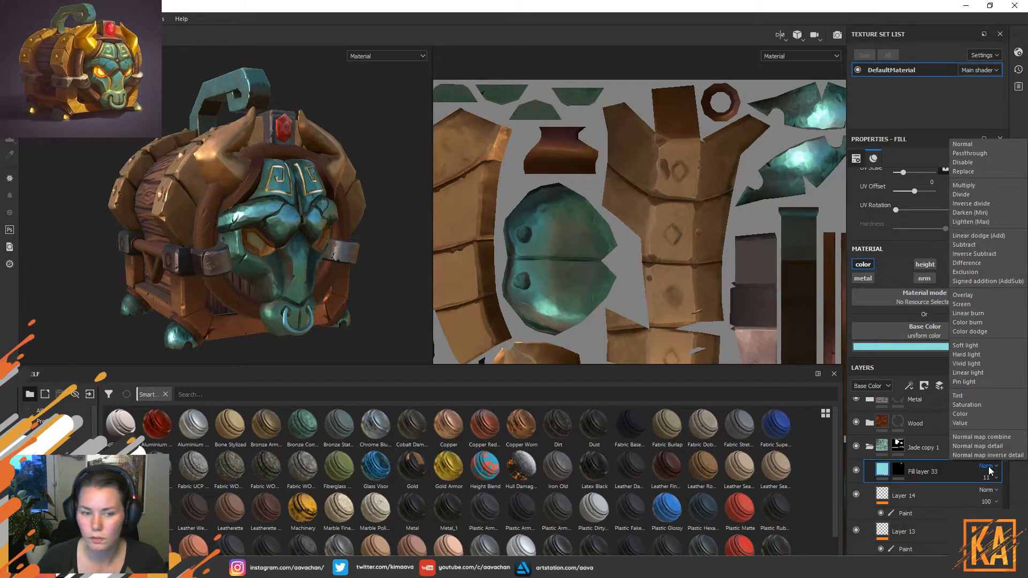
{"action": "left_click", "coordinate": [989, 470]}
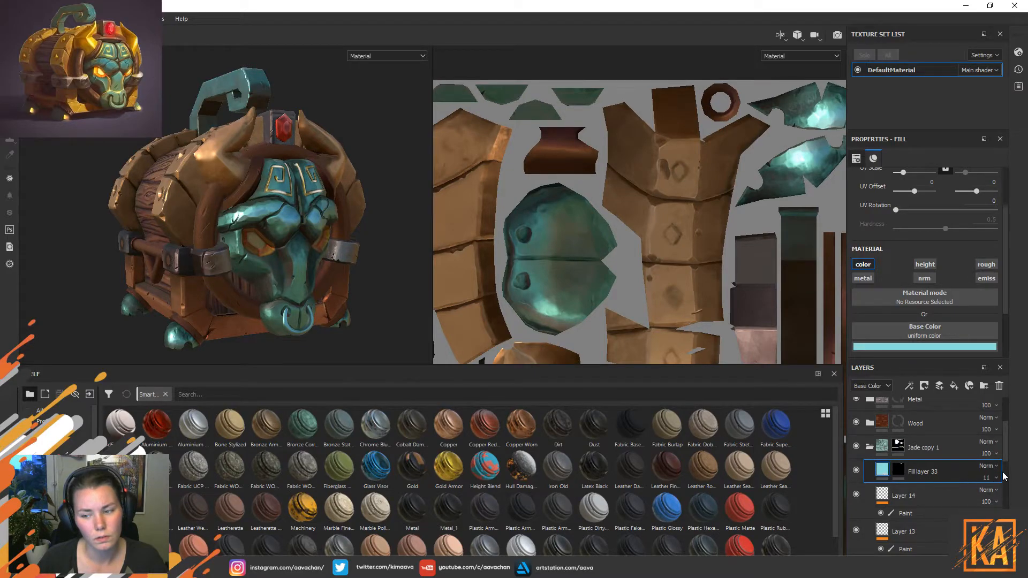
{"action": "left_click", "coordinate": [993, 467]}
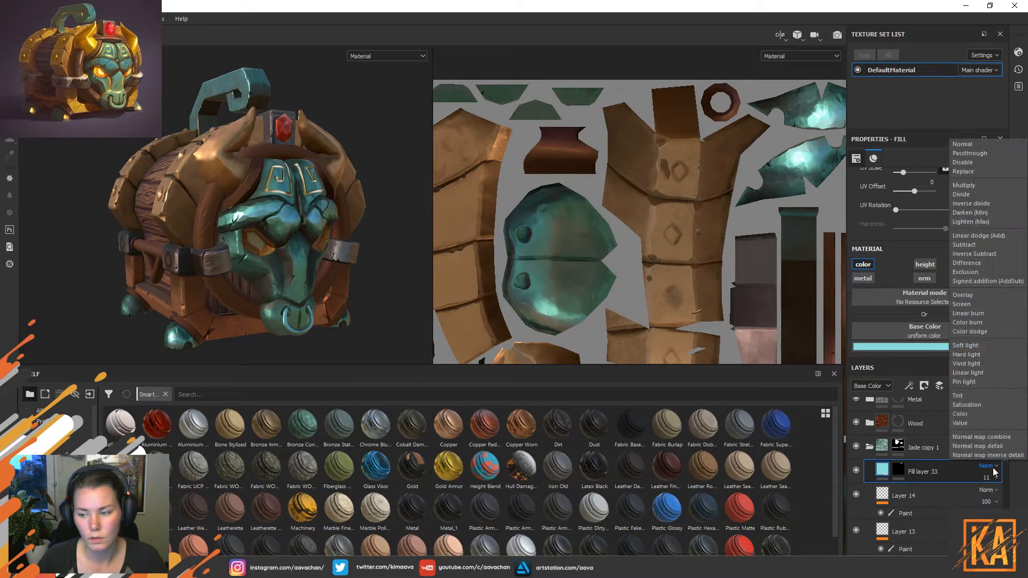
{"action": "left_click", "coordinate": [996, 236]}
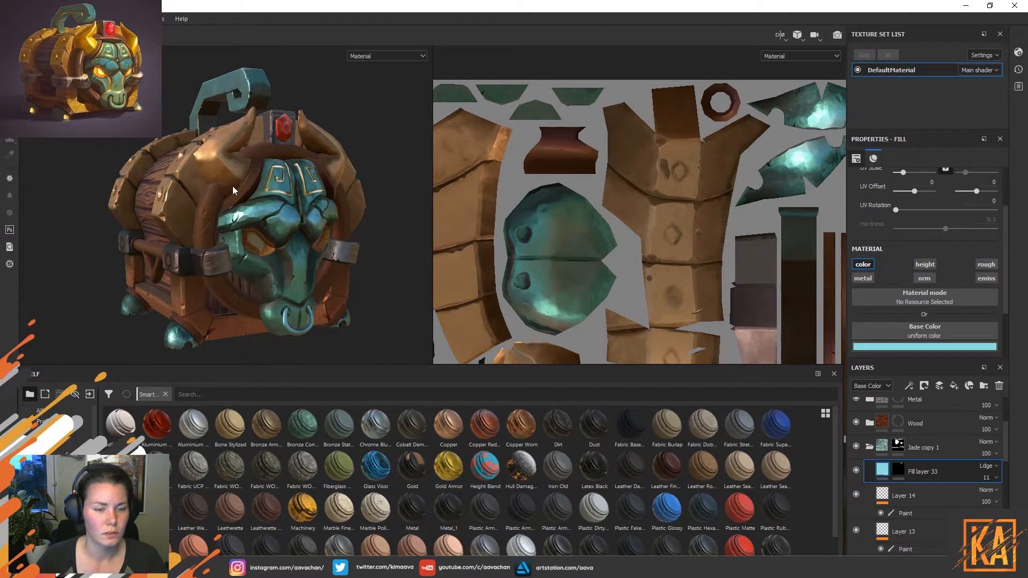
Export the chest textures, check the result in Marmoset Toolbag, and switch back to Substance Painter.
{"action": "left_click_drag", "start_coordinate": [232, 185], "coordinate": [238, 187], "text": "alt"}
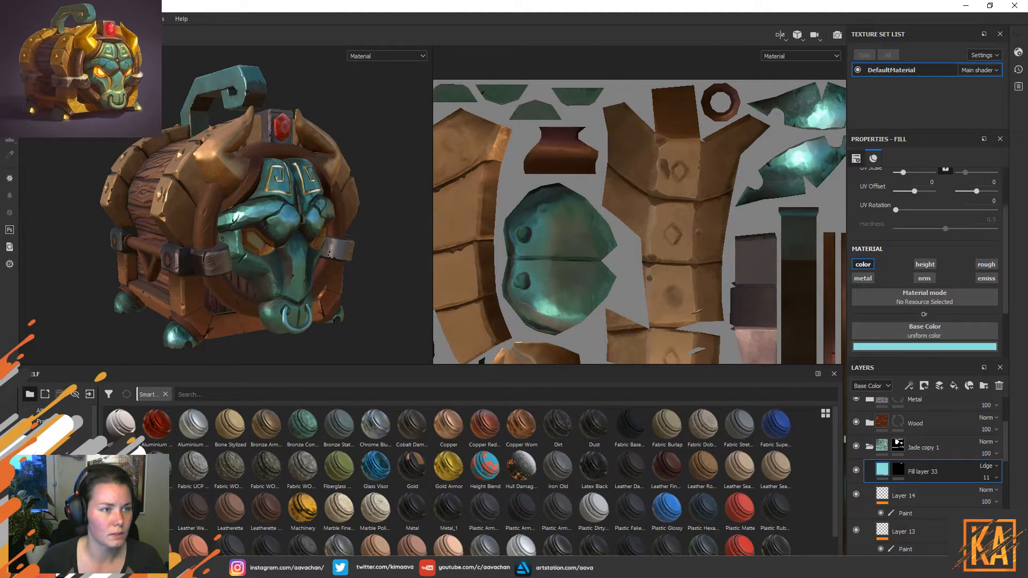
{"action": "left_click", "coordinate": [10, 18]}
{"action": "left_click", "coordinate": [31, 195]}
{"action": "left_click", "coordinate": [613, 473]}
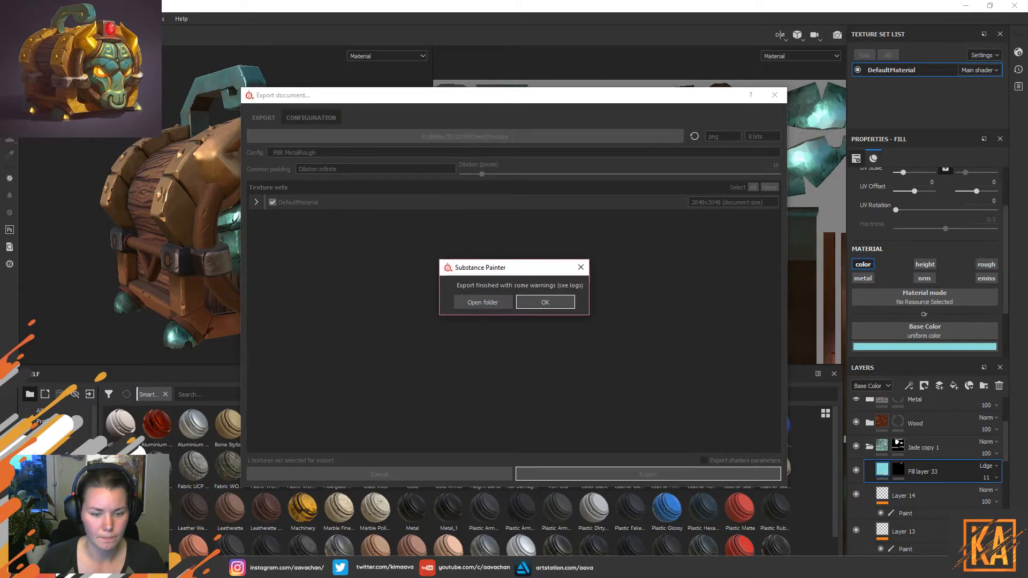
{"action": "left_click", "coordinate": [545, 302]}
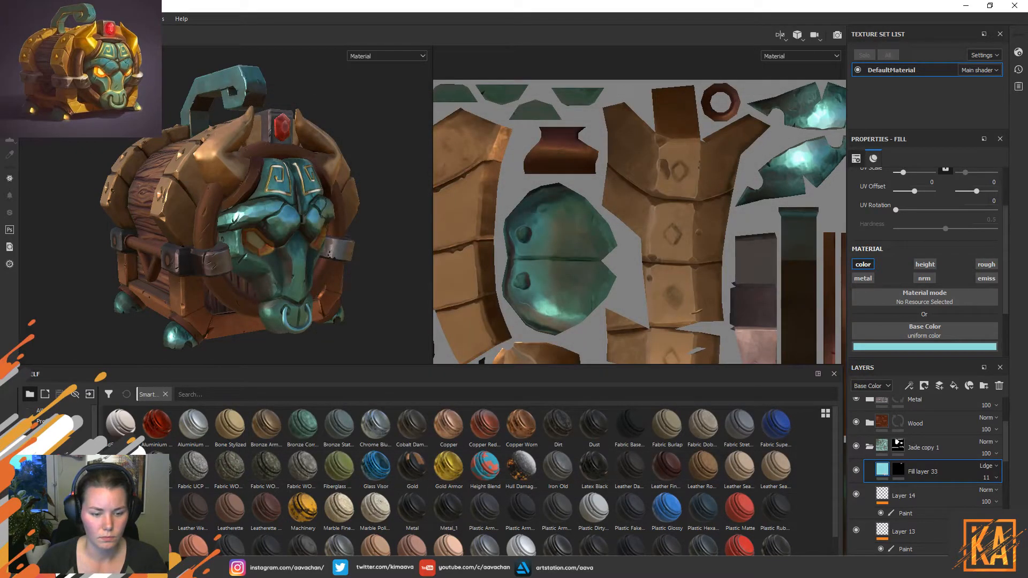
{"action": "key", "text": "alt+Tab"}
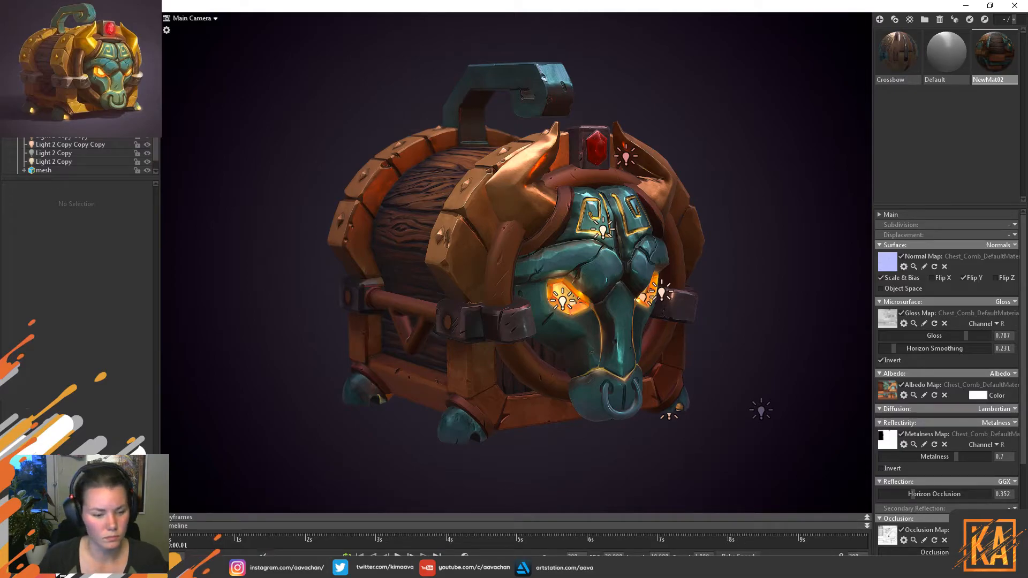
{"action": "left_click", "coordinate": [292, 567]}
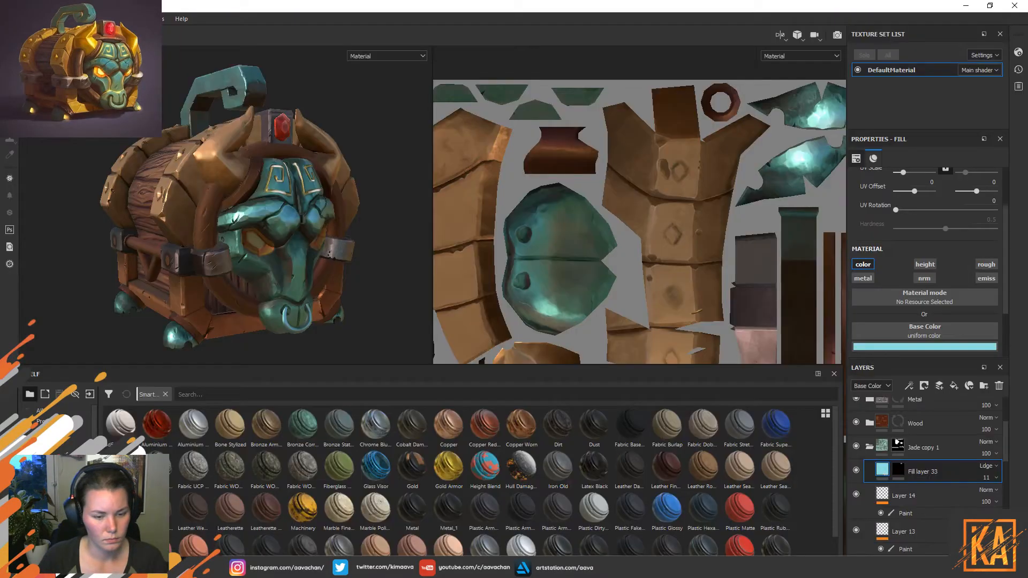
Change Fill layer 33's base color to a pink with RGB 0.772, 0.168, 0.689 and check its effect on the nose ring.
{"action": "left_click", "coordinate": [901, 346]}
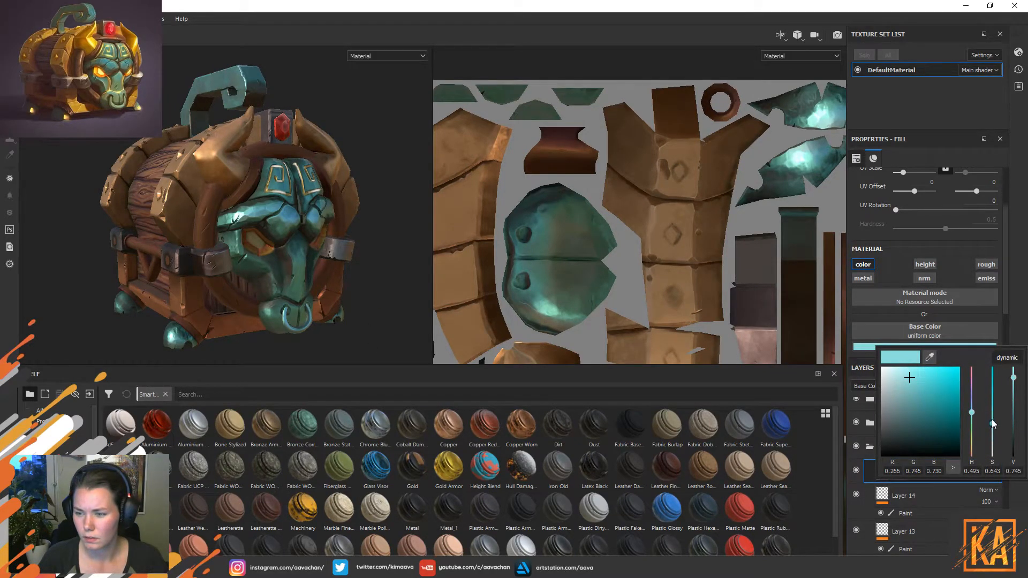
{"action": "left_click_drag", "start_coordinate": [972, 412], "coordinate": [919, 378]}
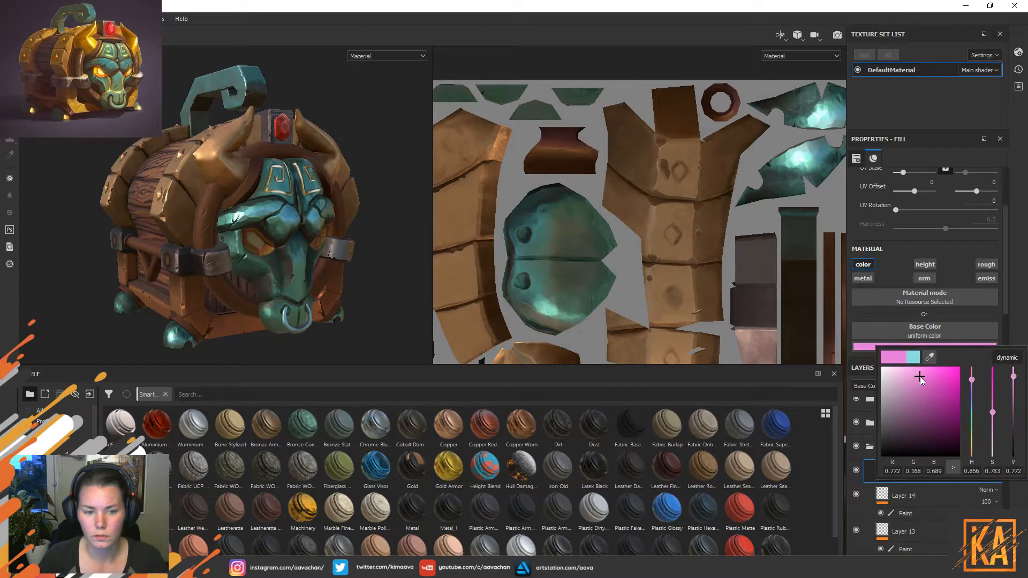
{"action": "left_click", "coordinate": [1011, 300]}
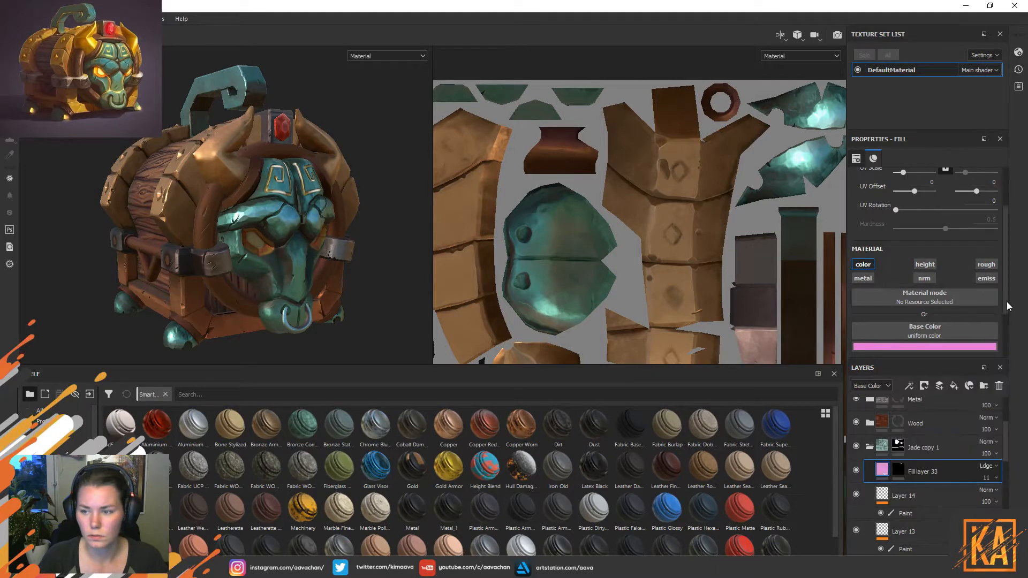
{"action": "left_click", "coordinate": [855, 470]}
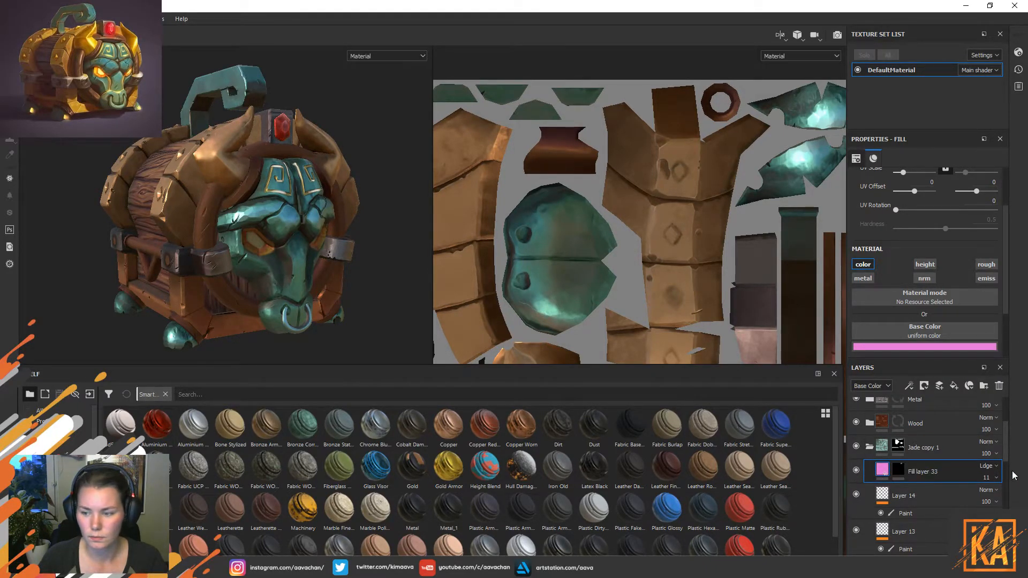
Set Fill layer 33's blending mode to Color and its opacity to 18.
{"action": "left_click", "coordinate": [966, 464]}
{"action": "left_click", "coordinate": [967, 415]}
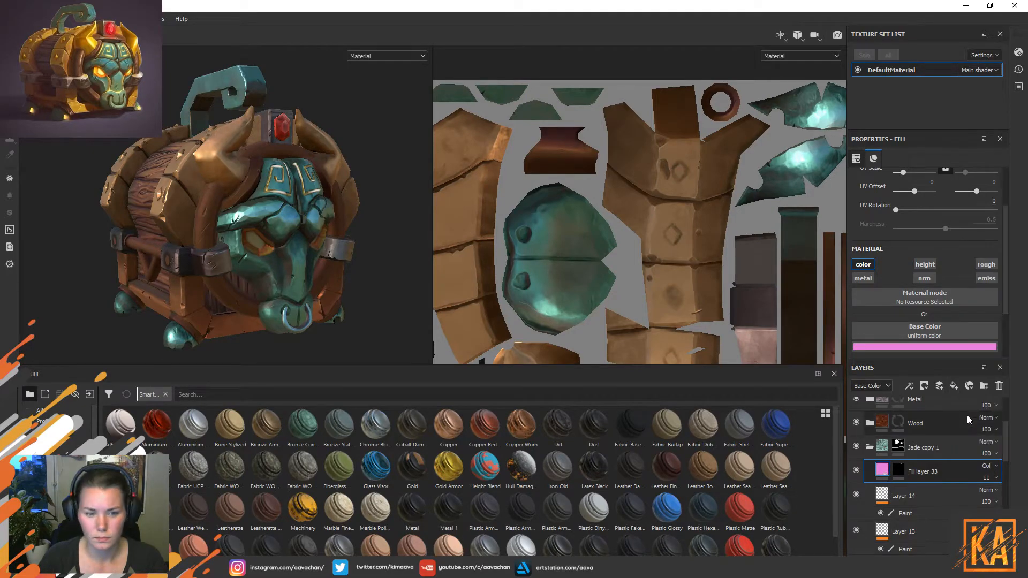
{"action": "left_click", "coordinate": [986, 478]}
{"action": "mouse_move", "coordinate": [980, 497]}
{"action": "left_mouse_down"}
{"action": "mouse_move", "coordinate": [1001, 498]}
{"action": "mouse_move", "coordinate": [984, 501]}
{"action": "left_mouse_up"}
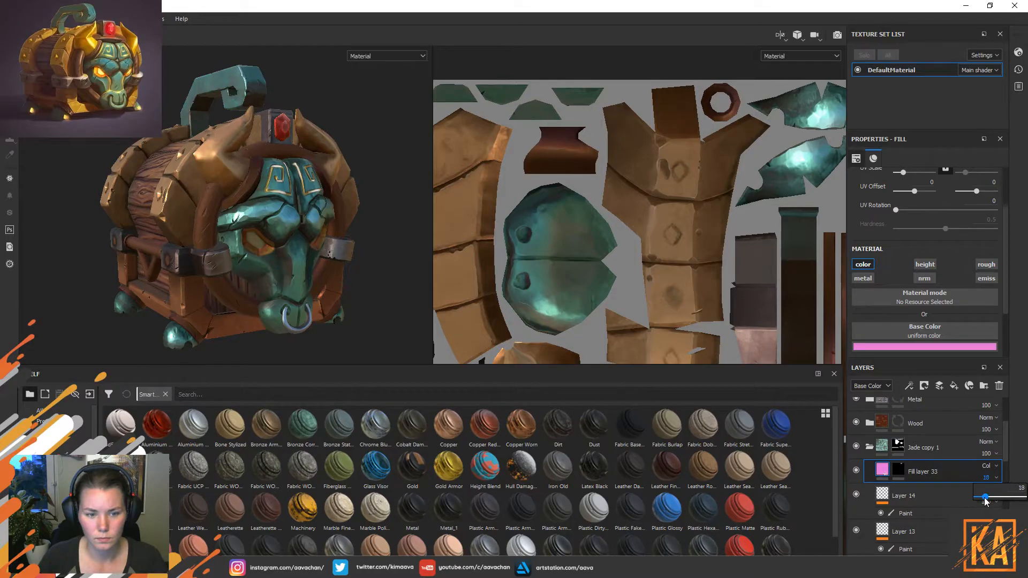
Lighten Fill layer 33's base color to a pink with RGB 1.000, 0.402, 0.918 and set its blending mode to Lighten (Max).
{"action": "left_click", "coordinate": [912, 346]}
{"action": "left_click", "coordinate": [913, 382]}
{"action": "left_click_drag", "start_coordinate": [911, 380], "coordinate": [906, 369]}
{"action": "left_click", "coordinate": [994, 313]}
{"action": "left_click", "coordinate": [986, 477]}
{"action": "left_click", "coordinate": [988, 464]}
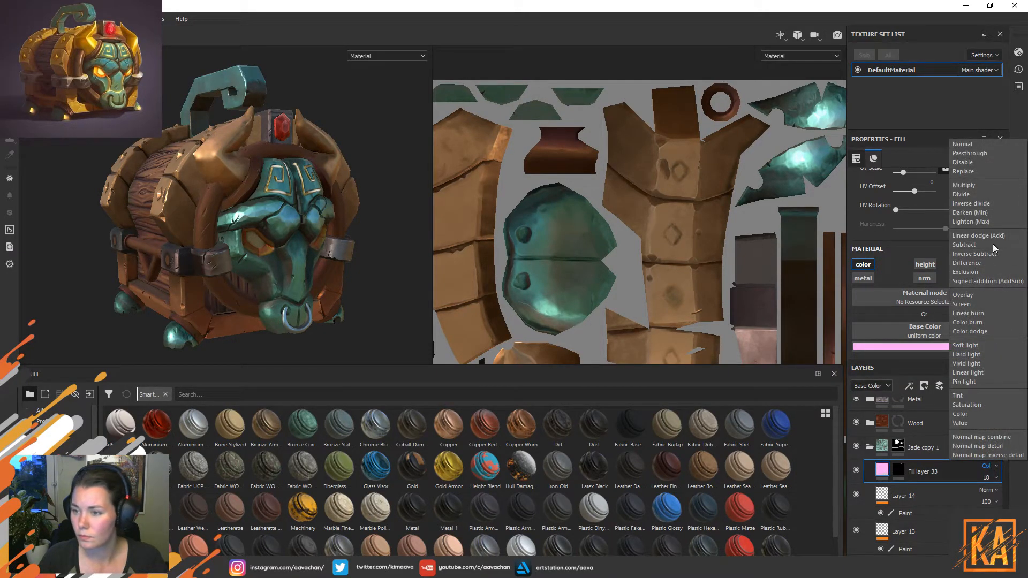
{"action": "left_click", "coordinate": [974, 221]}
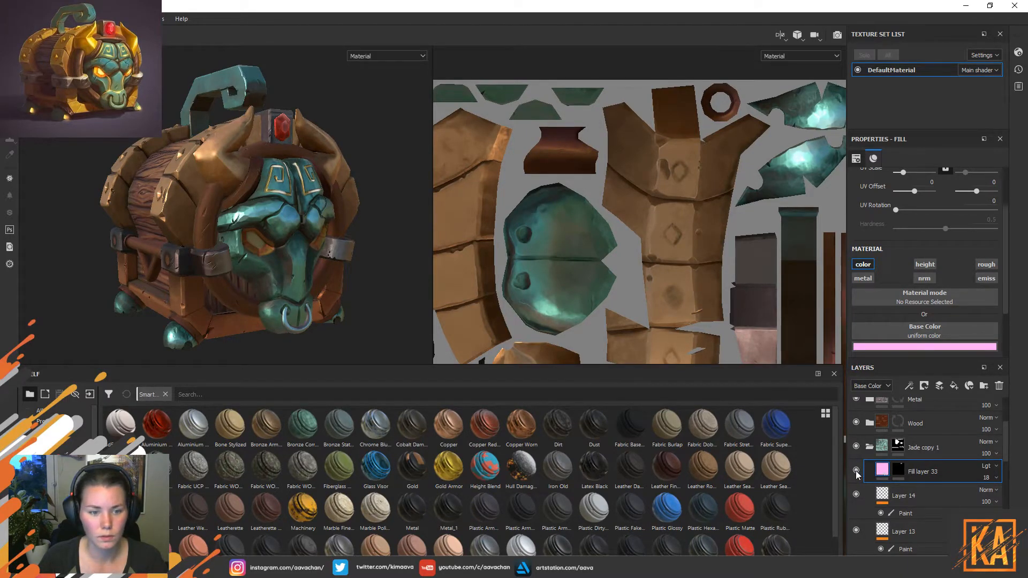
Sample the jade color from the model for Fill layer 33 and brighten it to RGB 0.479, 1.000, 0.931.
{"action": "left_click", "coordinate": [941, 347]}
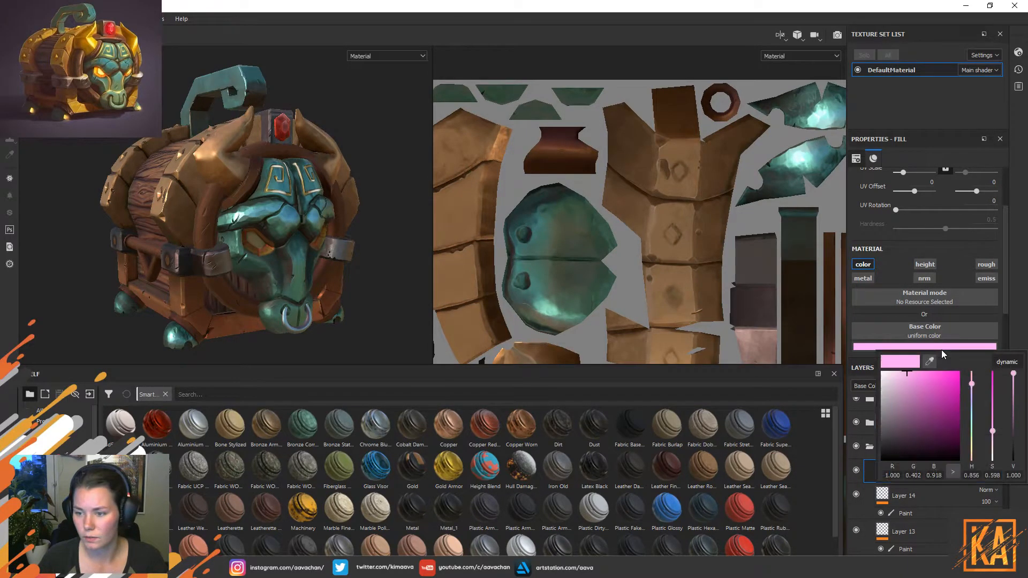
{"action": "left_click", "coordinate": [929, 362]}
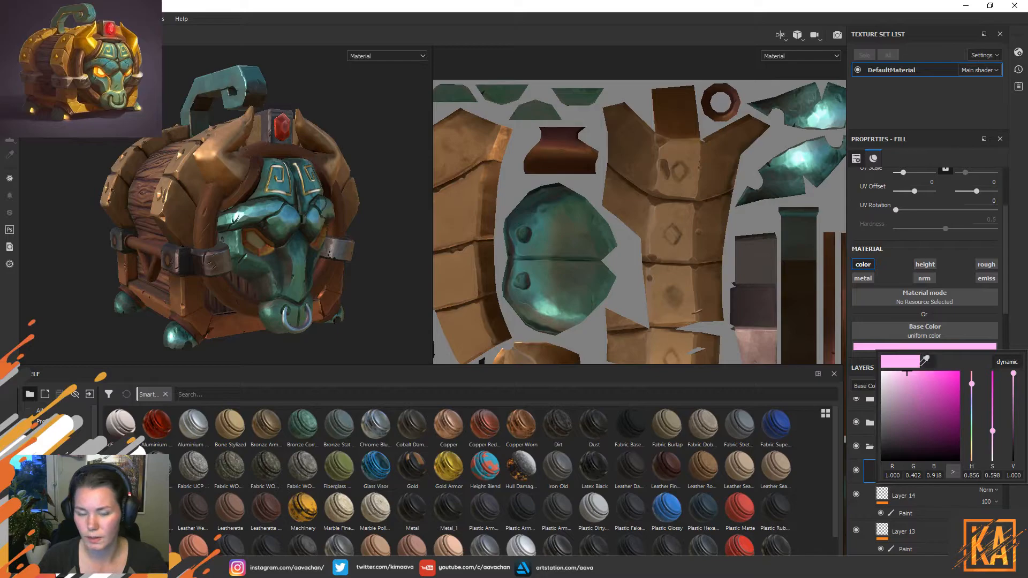
{"action": "left_click", "coordinate": [251, 210]}
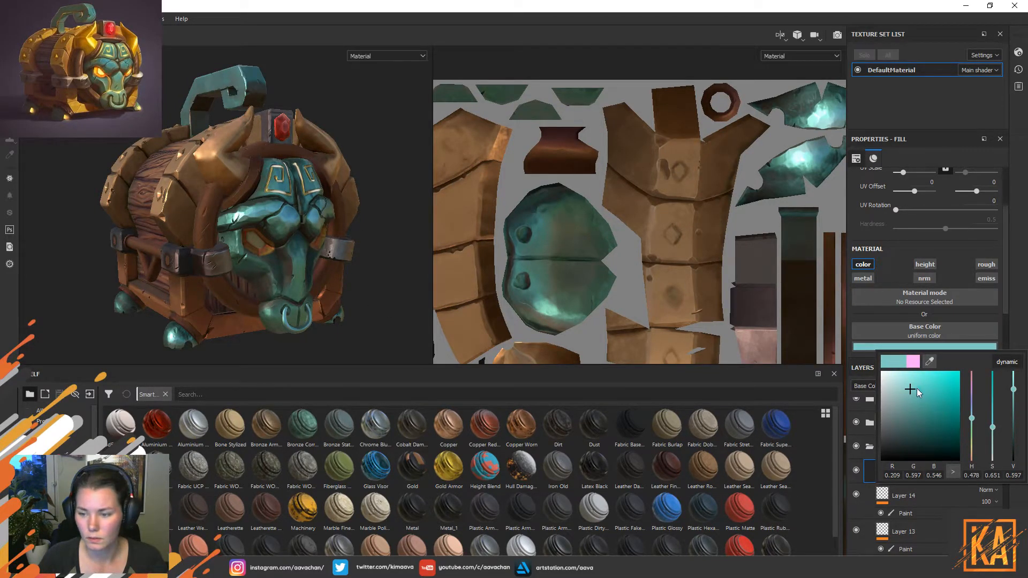
{"action": "left_click_drag", "start_coordinate": [907, 386], "coordinate": [903, 371]}
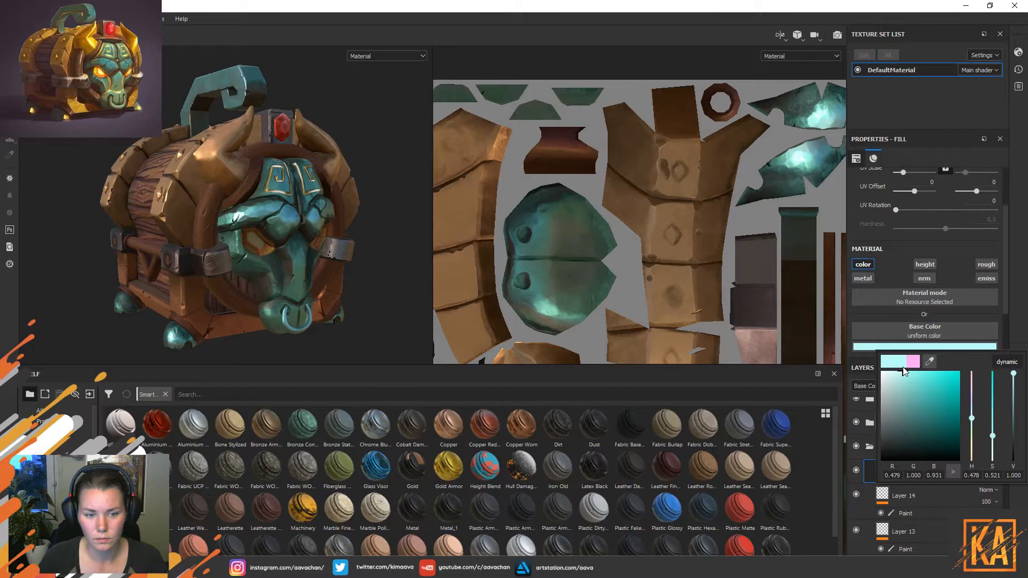
{"action": "left_click", "coordinate": [1011, 313]}
Compare the nose ring up close and from a distance with Fill layer 33 hidden and shown.
{"action": "left_click", "coordinate": [856, 470]}
{"action": "left_click", "coordinate": [855, 470]}
{"action": "left_click", "coordinate": [855, 470]}
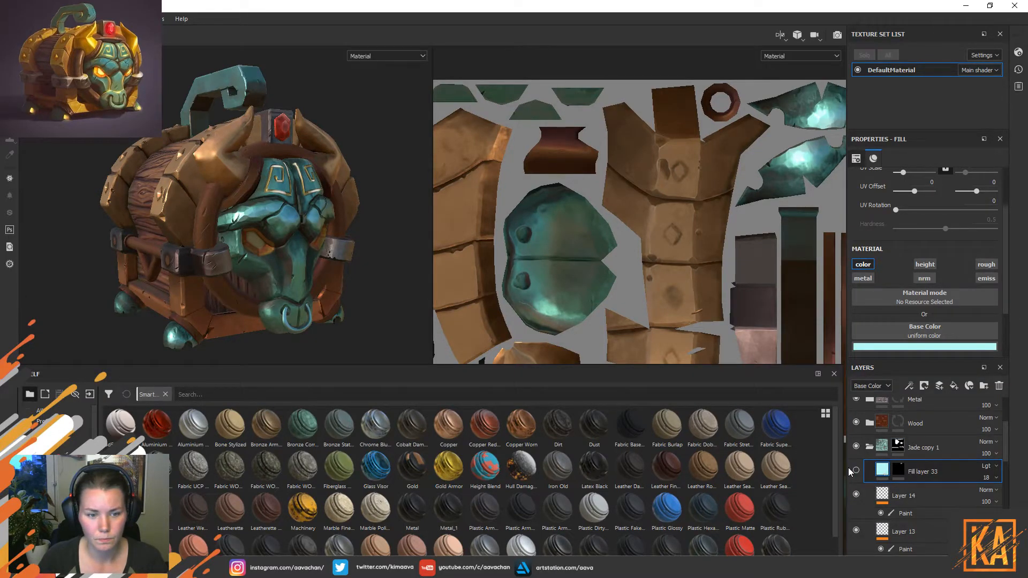
{"action": "scroll", "coordinate": [305, 313], "scroll_direction": "up", "scroll_amount": 8}
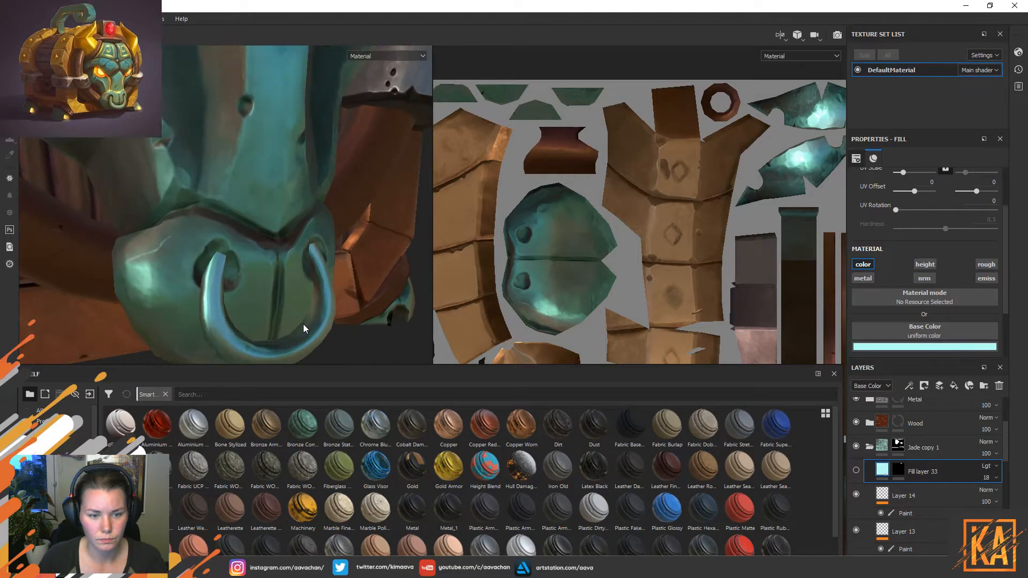
{"action": "left_click_drag", "start_coordinate": [348, 313], "coordinate": [327, 314], "text": "alt"}
{"action": "right_click_drag", "start_coordinate": [327, 315], "coordinate": [323, 247], "text": "alt"}
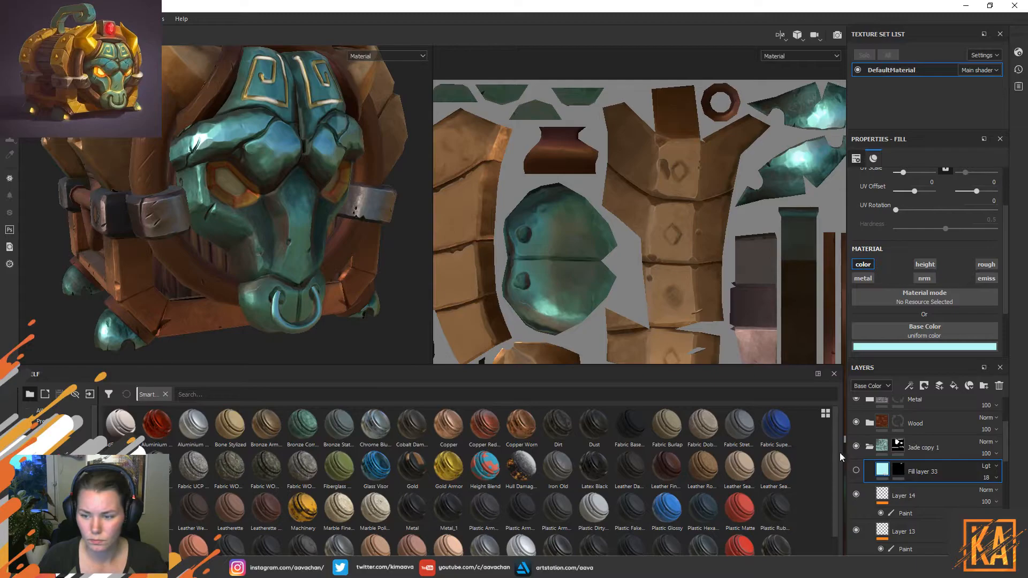
{"action": "left_click", "coordinate": [854, 471]}
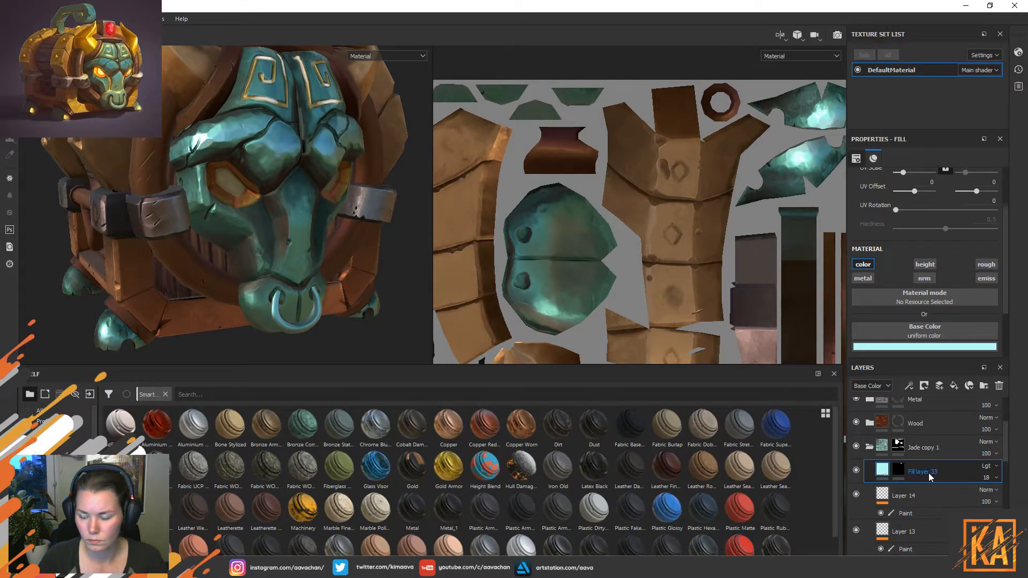
Move Fill layer 33 down into Jade copy 1's Metal folder, between the Cavity and base Metal layers, and check the chest.
{"action": "left_click_drag", "start_coordinate": [948, 468], "coordinate": [924, 524]}
{"action": "scroll", "coordinate": [931, 503], "scroll_direction": "down", "scroll_amount": 3}
{"action": "left_click_drag", "start_coordinate": [926, 416], "coordinate": [926, 526]}
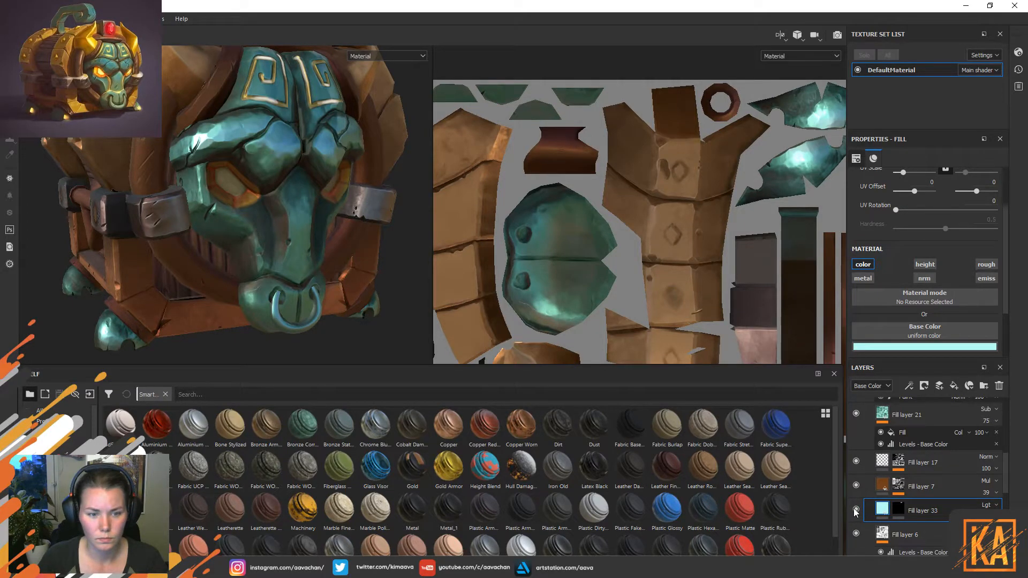
{"action": "scroll", "coordinate": [888, 497], "scroll_direction": "down", "scroll_amount": 2}
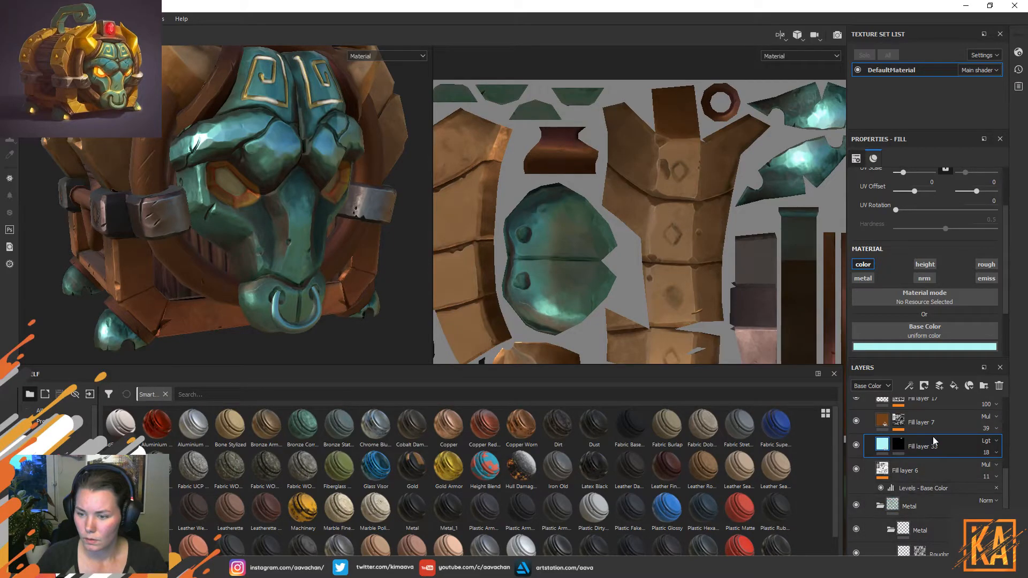
{"action": "left_click_drag", "start_coordinate": [935, 448], "coordinate": [928, 495]}
{"action": "scroll", "coordinate": [927, 495], "scroll_direction": "down", "scroll_amount": 3}
{"action": "left_click_drag", "start_coordinate": [942, 434], "coordinate": [941, 515]}
{"action": "scroll", "coordinate": [939, 476], "scroll_direction": "down", "scroll_amount": 2}
{"action": "left_click_drag", "start_coordinate": [937, 461], "coordinate": [934, 513]}
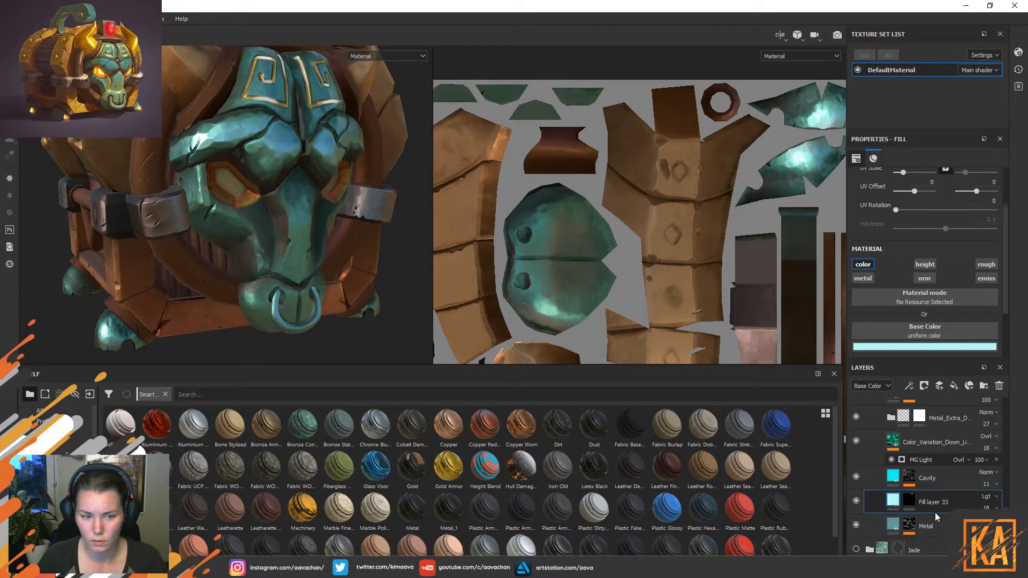
{"action": "left_click", "coordinate": [855, 501]}
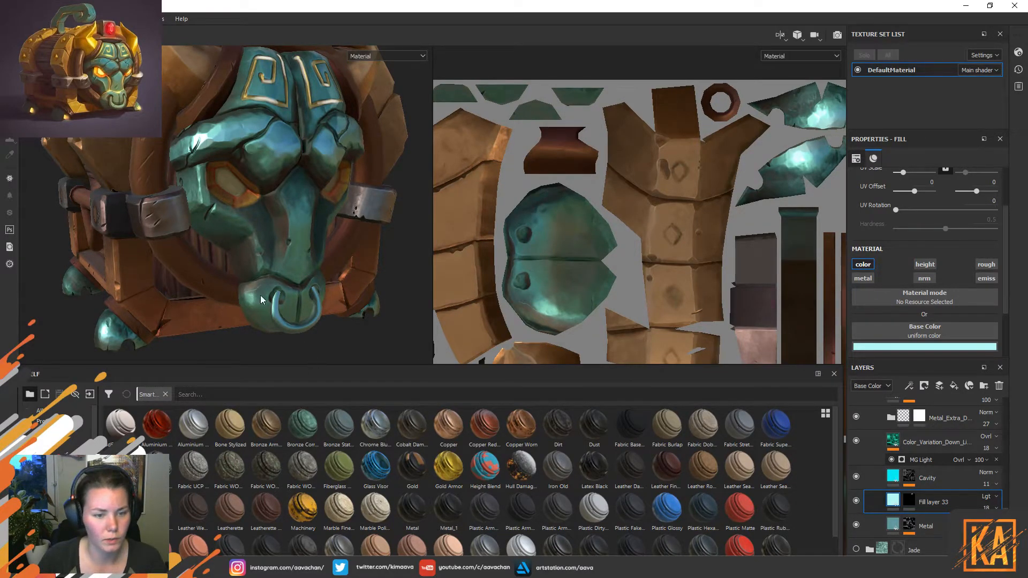
{"action": "scroll", "coordinate": [315, 271], "scroll_direction": "down", "scroll_amount": 4}
{"action": "mouse_move", "coordinate": [316, 271]}
{"action": "left_mouse_down", "text": "alt"}
{"action": "mouse_move", "coordinate": [331, 257]}
{"action": "mouse_move", "coordinate": [294, 230]}
{"action": "mouse_move", "coordinate": [321, 263]}
{"action": "left_mouse_up", "text": "alt"}
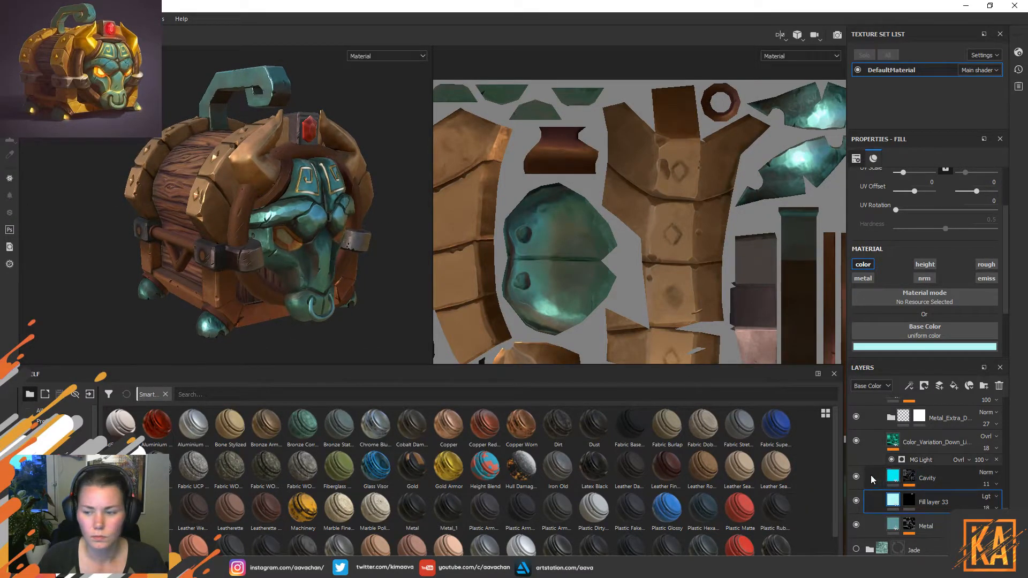
Collapse the Jade copy 1 folder and toggle the brown metal folder's visibility to see which parts it covers.
{"action": "scroll", "coordinate": [902, 445], "scroll_direction": "up", "scroll_amount": 3}
{"action": "scroll", "coordinate": [922, 471], "scroll_direction": "up", "scroll_amount": 4}
{"action": "scroll", "coordinate": [882, 489], "scroll_direction": "down", "scroll_amount": 4}
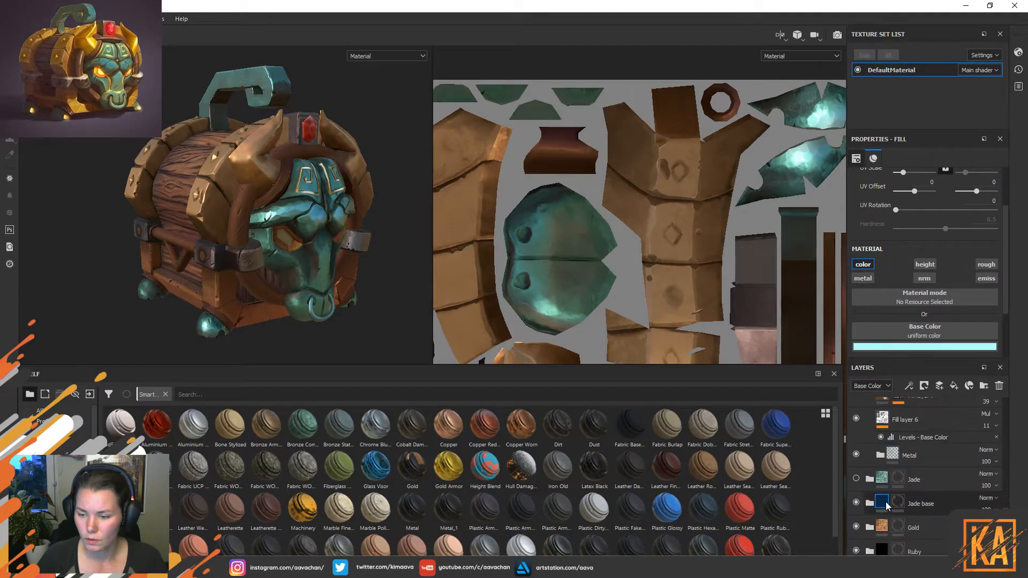
{"action": "scroll", "coordinate": [872, 472], "scroll_direction": "up", "scroll_amount": 10}
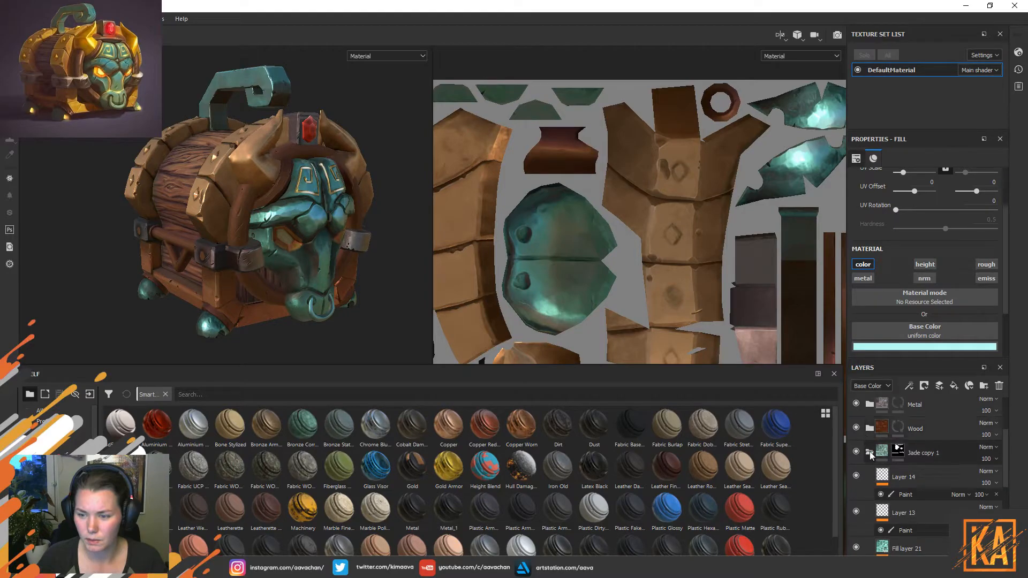
{"action": "left_click", "coordinate": [870, 452]}
{"action": "scroll", "coordinate": [912, 471], "scroll_direction": "up", "scroll_amount": 3}
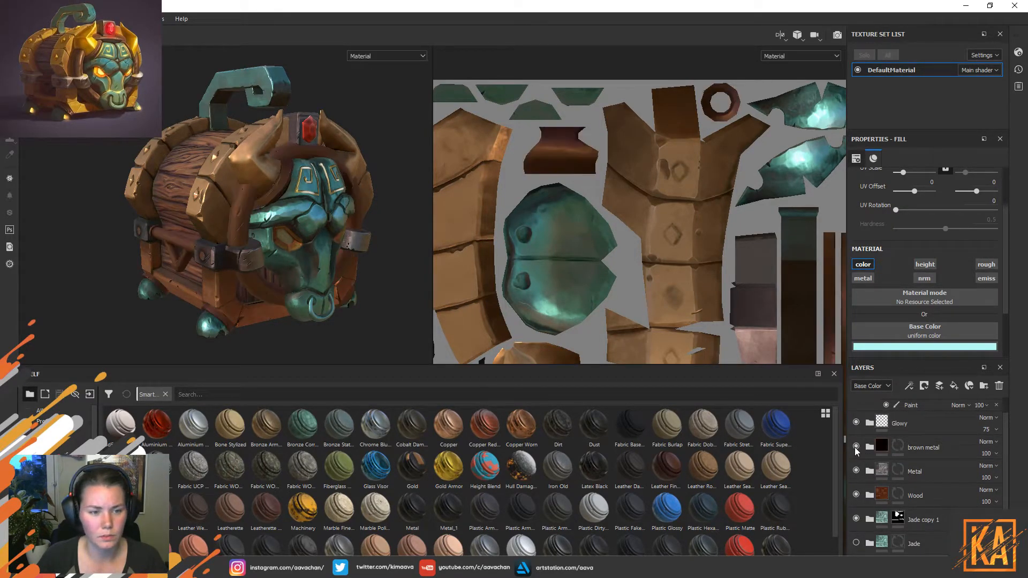
{"action": "left_click", "coordinate": [857, 446]}
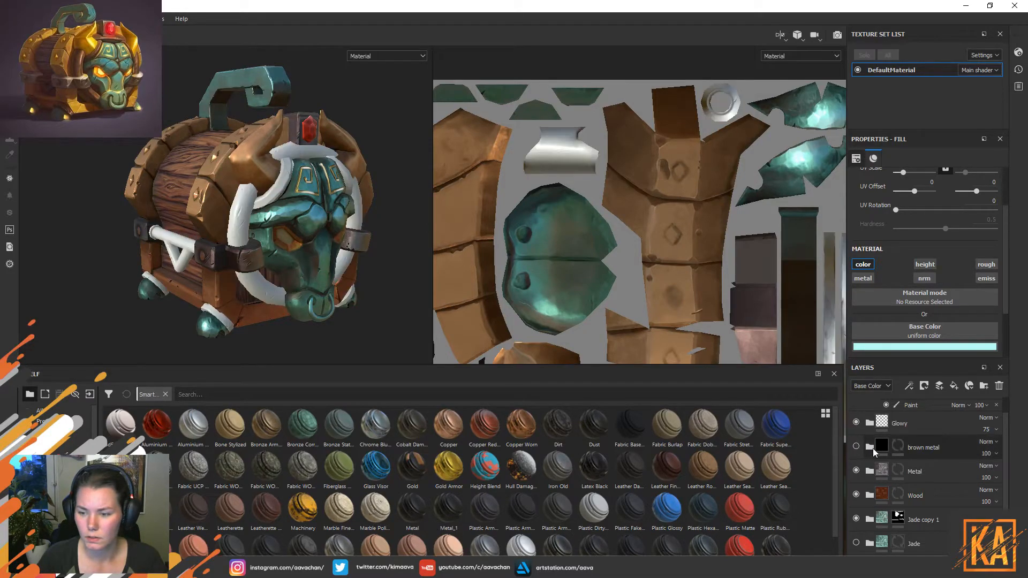
{"action": "left_click", "coordinate": [859, 447]}
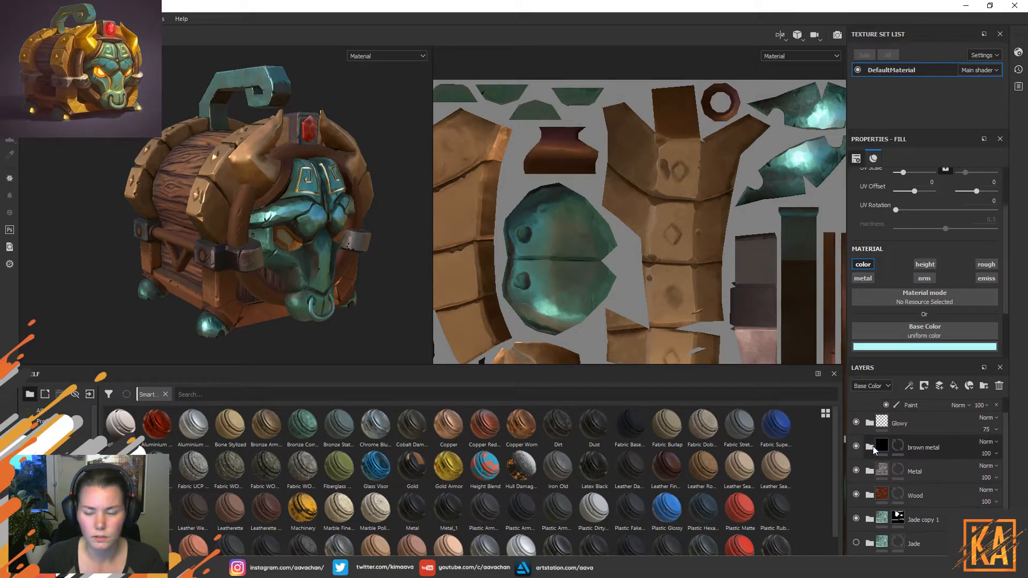
Expand the brown metal folder and its Metal subfolder, and examine the effects of the color variation, Cavity and base Metal layers.
{"action": "left_click", "coordinate": [872, 449]}
{"action": "scroll", "coordinate": [949, 468], "scroll_direction": "down", "scroll_amount": 2}
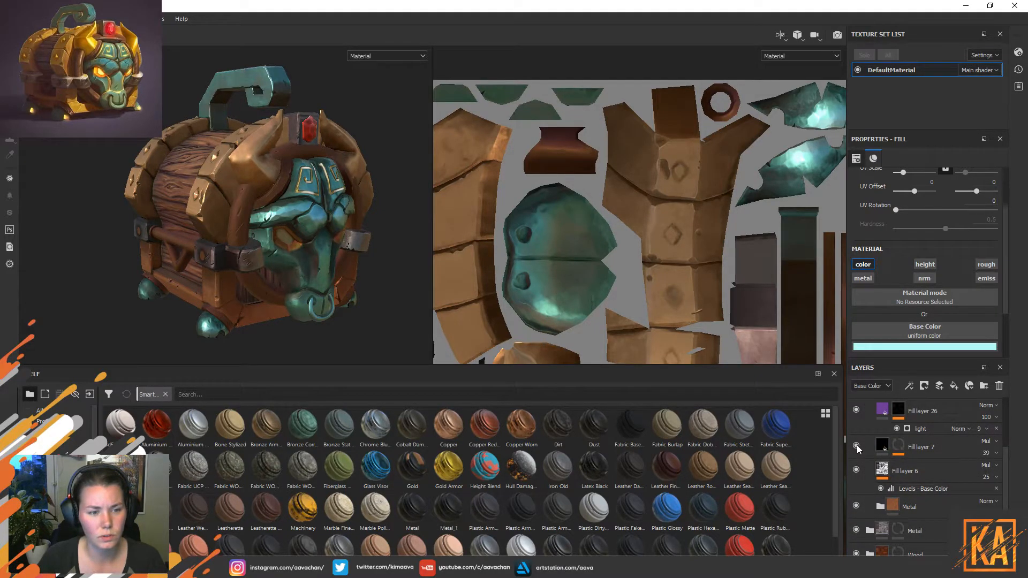
{"action": "left_click", "coordinate": [879, 506]}
{"action": "scroll", "coordinate": [946, 486], "scroll_direction": "down", "scroll_amount": 2}
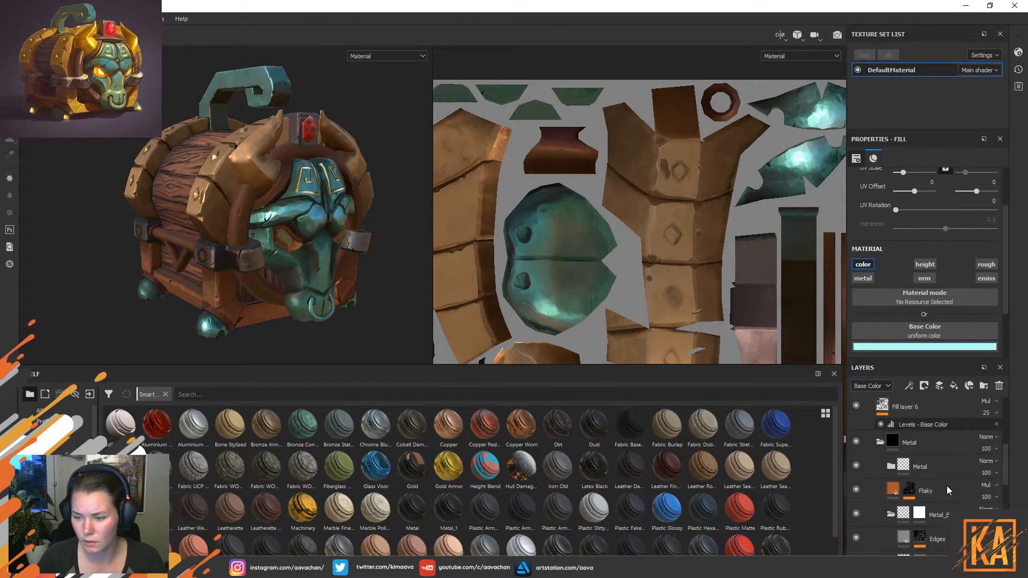
{"action": "scroll", "coordinate": [870, 486], "scroll_direction": "down", "scroll_amount": 4}
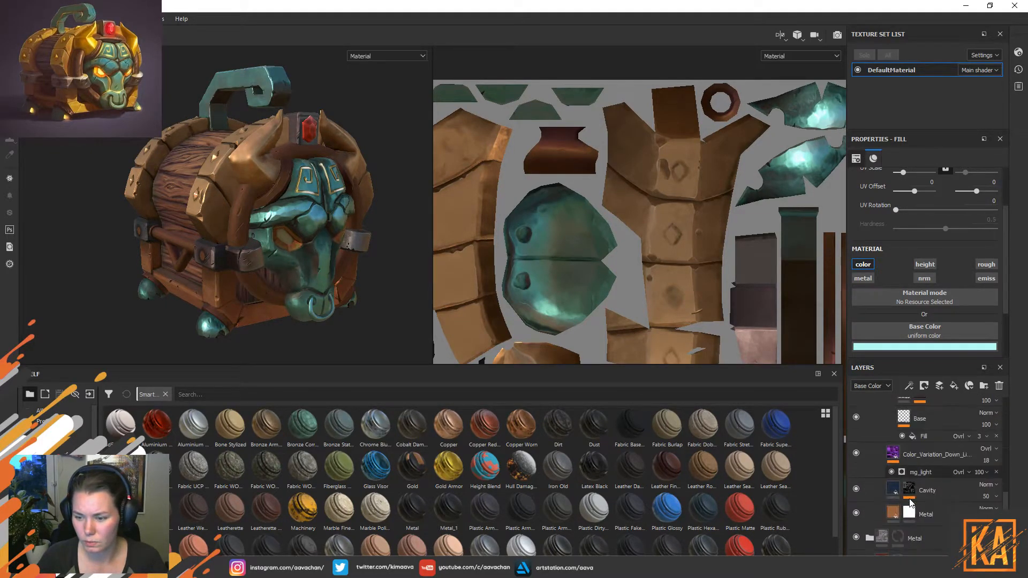
{"action": "left_click", "coordinate": [857, 451]}
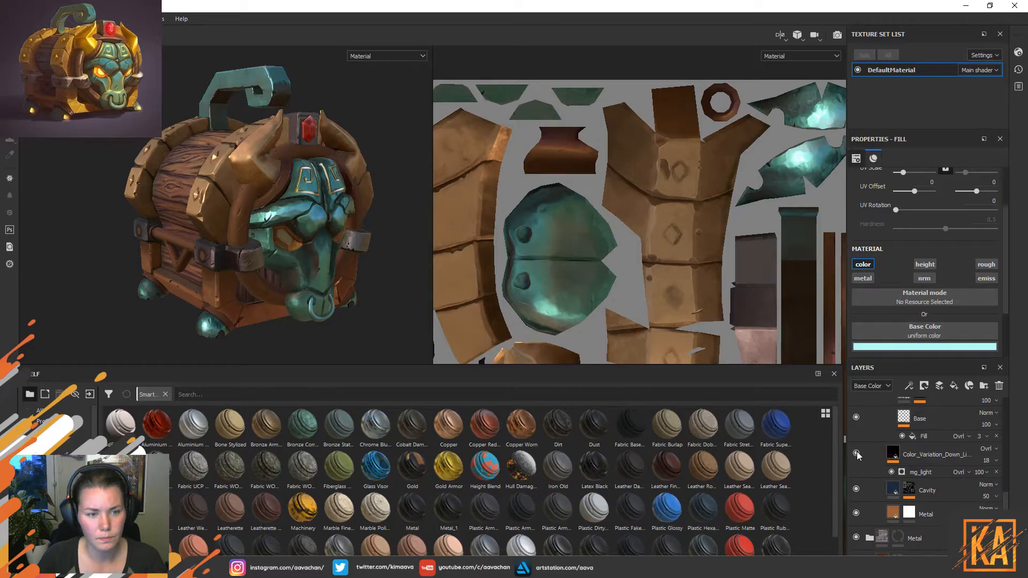
{"action": "left_click", "coordinate": [853, 489]}
{"action": "left_click", "coordinate": [855, 512]}
{"action": "left_click", "coordinate": [856, 513]}
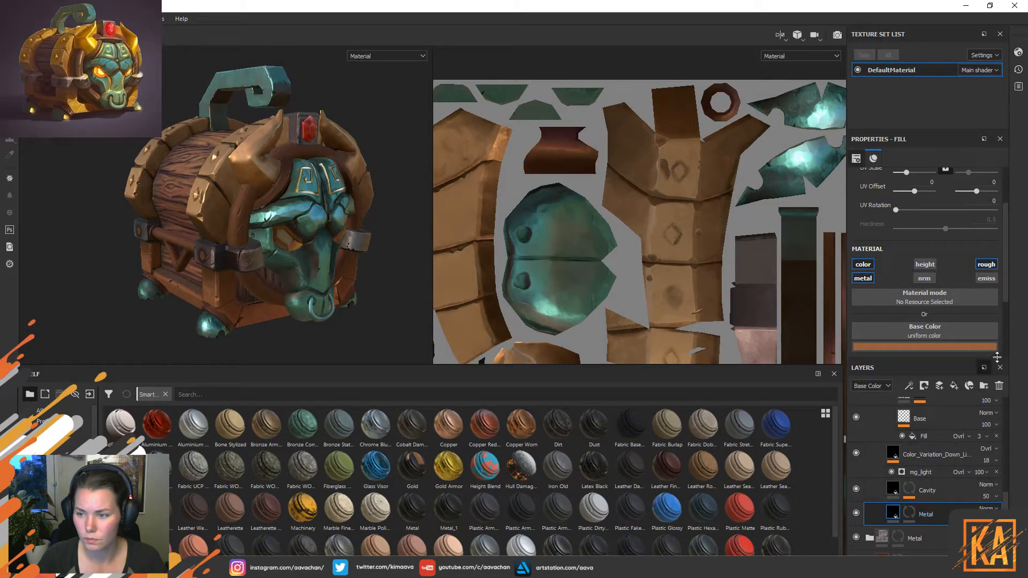
Test the metal and rough channels of the brown metal's base Metal layer and set its roughness to 0.6587.
{"action": "left_click", "coordinate": [864, 279]}
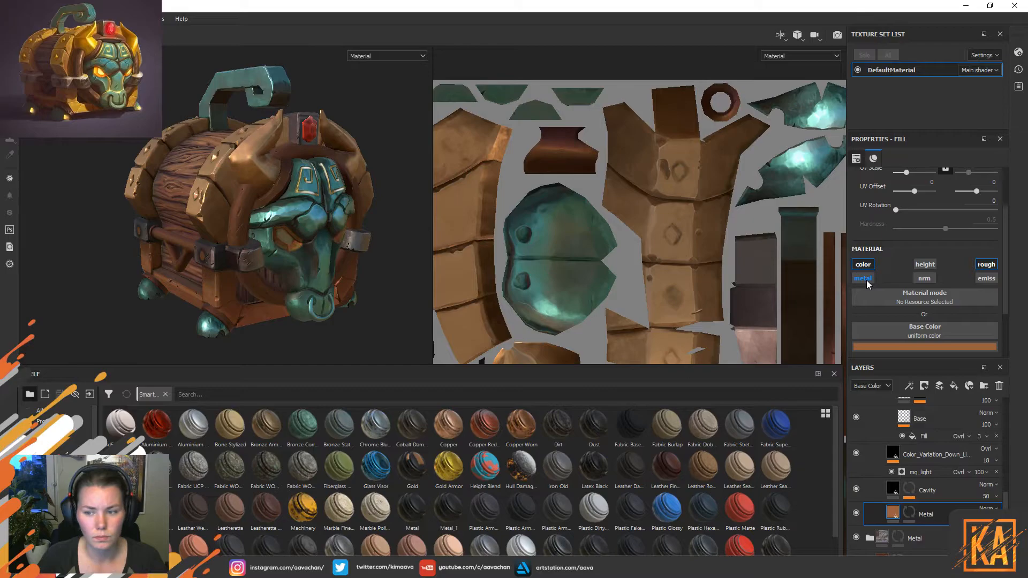
{"action": "left_click", "coordinate": [984, 264]}
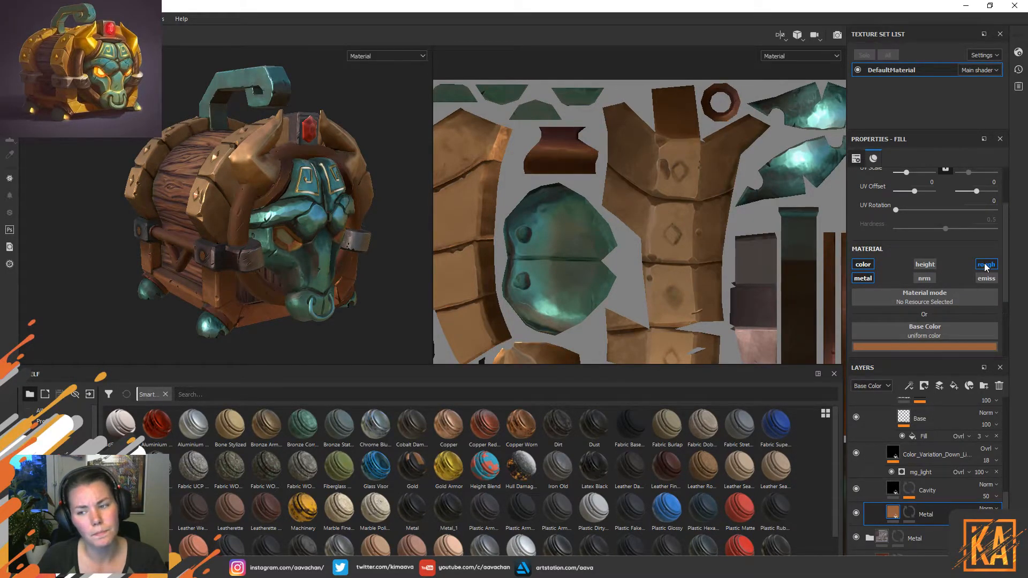
{"action": "scroll", "coordinate": [932, 295], "scroll_direction": "down", "scroll_amount": 3}
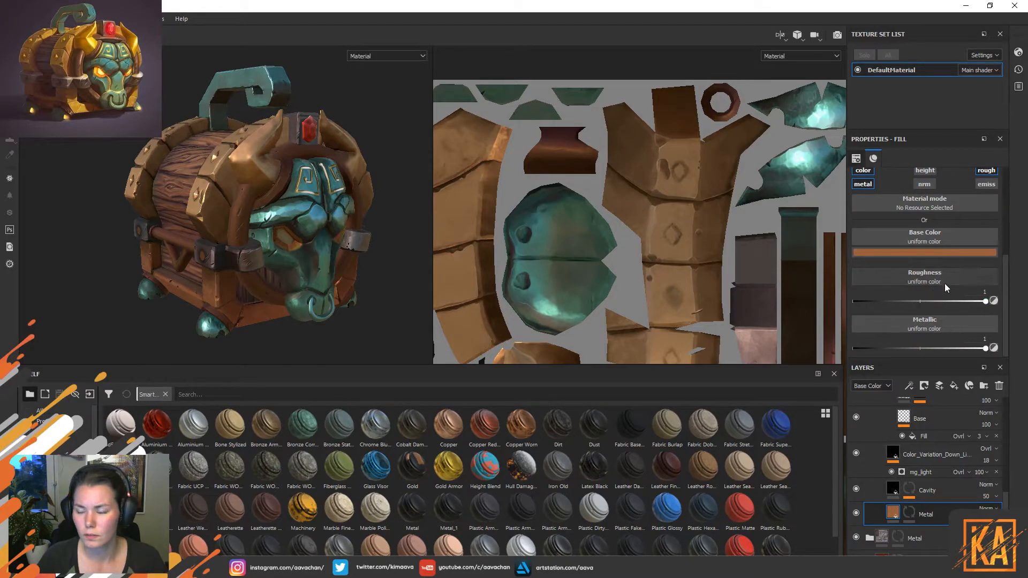
{"action": "left_click_drag", "start_coordinate": [984, 301], "coordinate": [942, 310]}
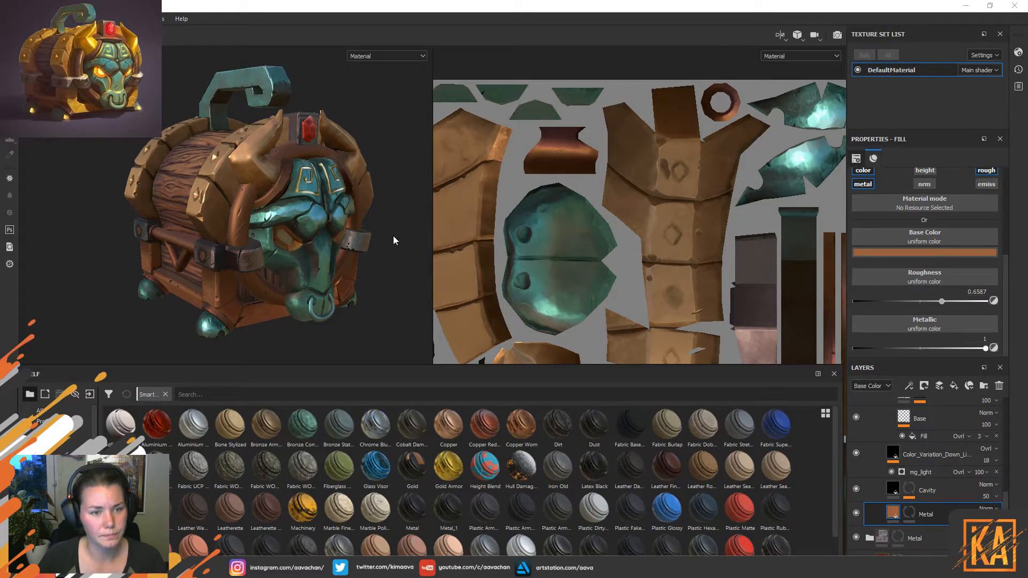
Inspect the brown metal's reflections from several angles with the base Metal layer hidden and shown.
{"action": "left_click_drag", "start_coordinate": [392, 246], "coordinate": [393, 248], "text": "alt"}
{"action": "left_click_drag", "start_coordinate": [350, 293], "coordinate": [311, 298], "text": "alt"}
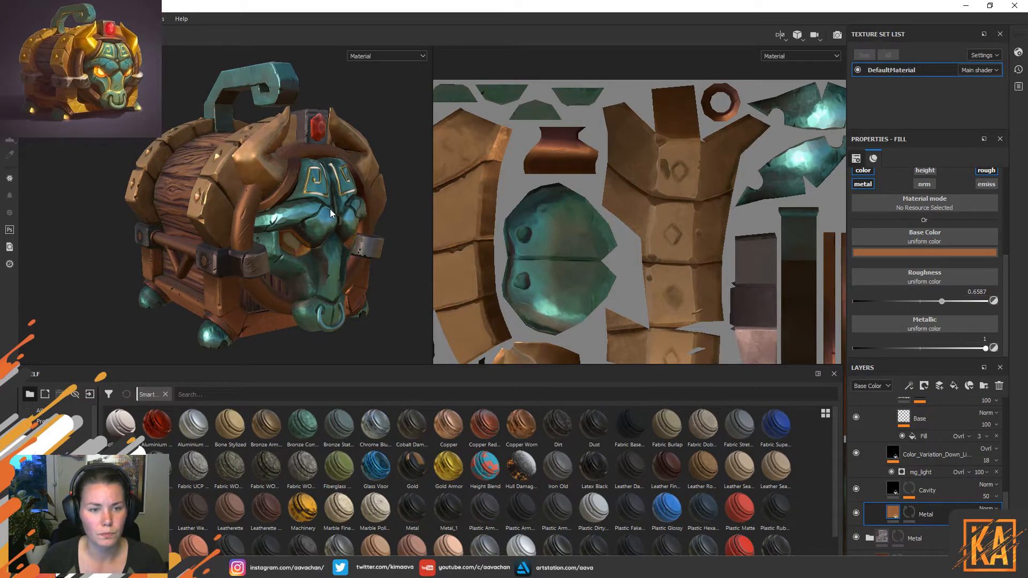
{"action": "left_click_drag", "start_coordinate": [343, 291], "coordinate": [334, 245], "text": "alt"}
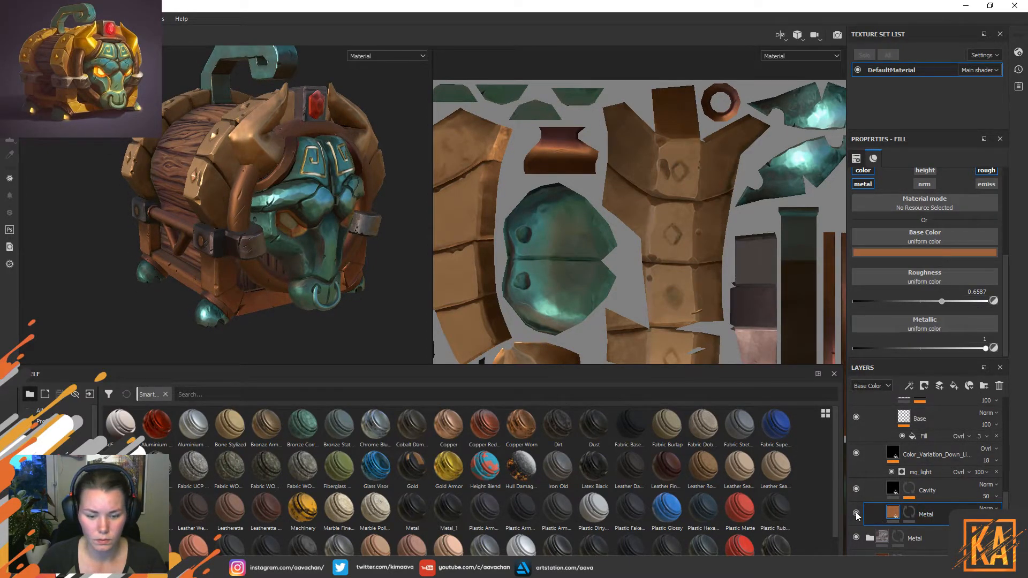
{"action": "left_click", "coordinate": [856, 513]}
{"action": "left_click", "coordinate": [856, 513]}
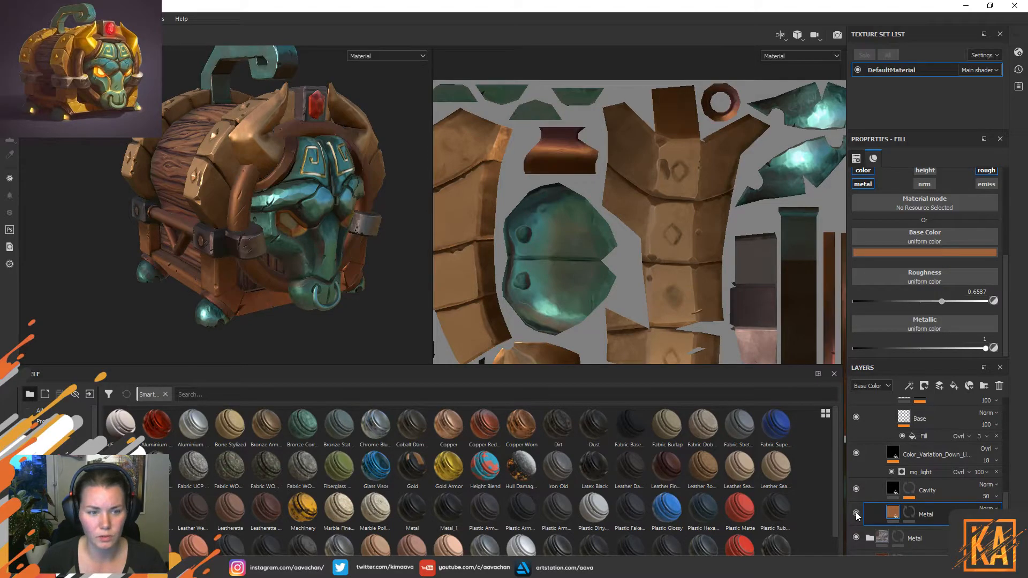
Check Fill layer 26's effect on the brown metal by toggling its visibility, and select its fill to view the color settings.
{"action": "scroll", "coordinate": [933, 476], "scroll_direction": "down", "scroll_amount": 5}
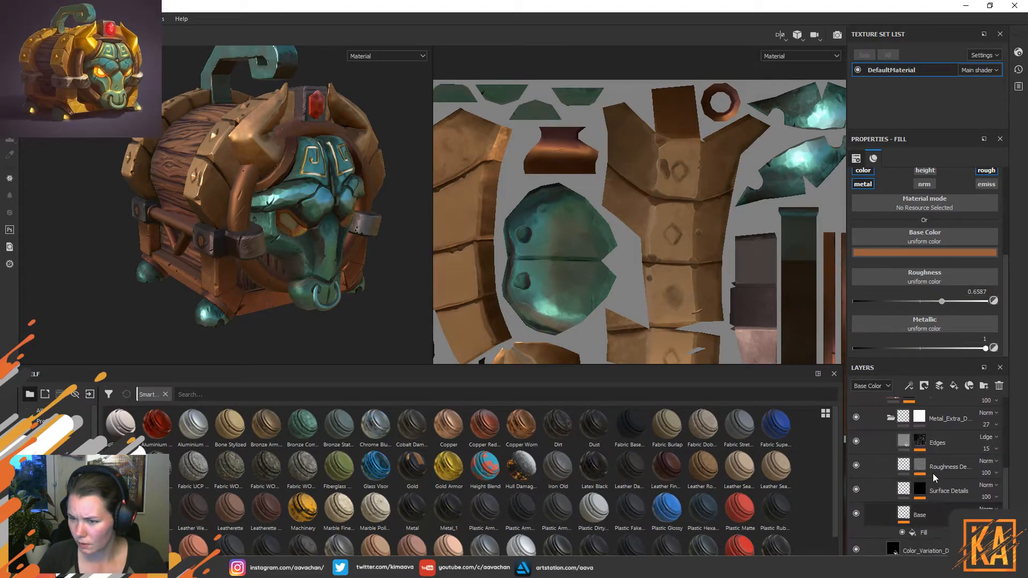
{"action": "scroll", "coordinate": [928, 461], "scroll_direction": "up", "scroll_amount": 5}
{"action": "left_click", "coordinate": [858, 443]}
{"action": "left_click", "coordinate": [856, 441]}
{"action": "left_click", "coordinate": [958, 449]}
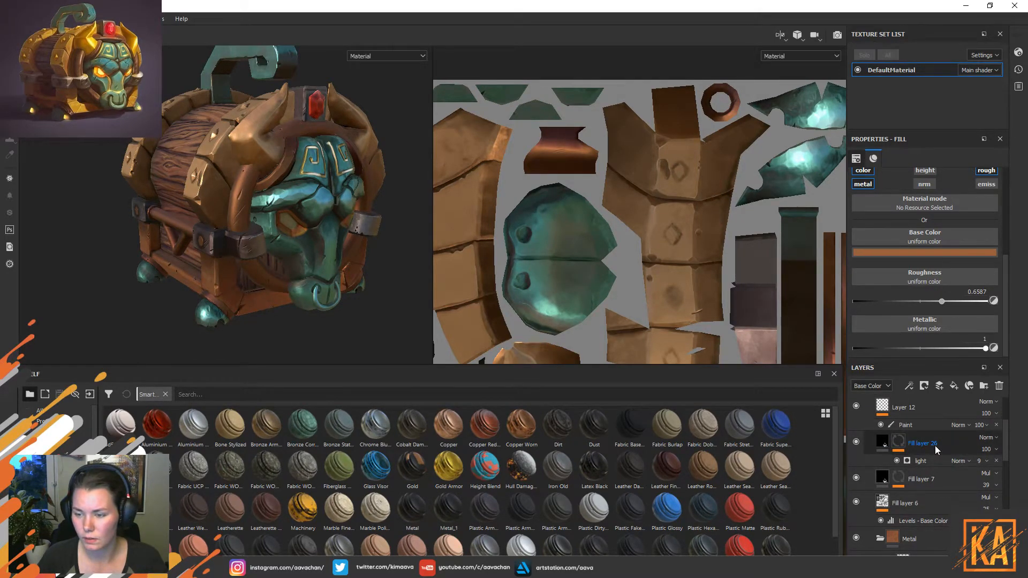
{"action": "left_click", "coordinate": [935, 447]}
{"action": "left_click", "coordinate": [880, 440]}
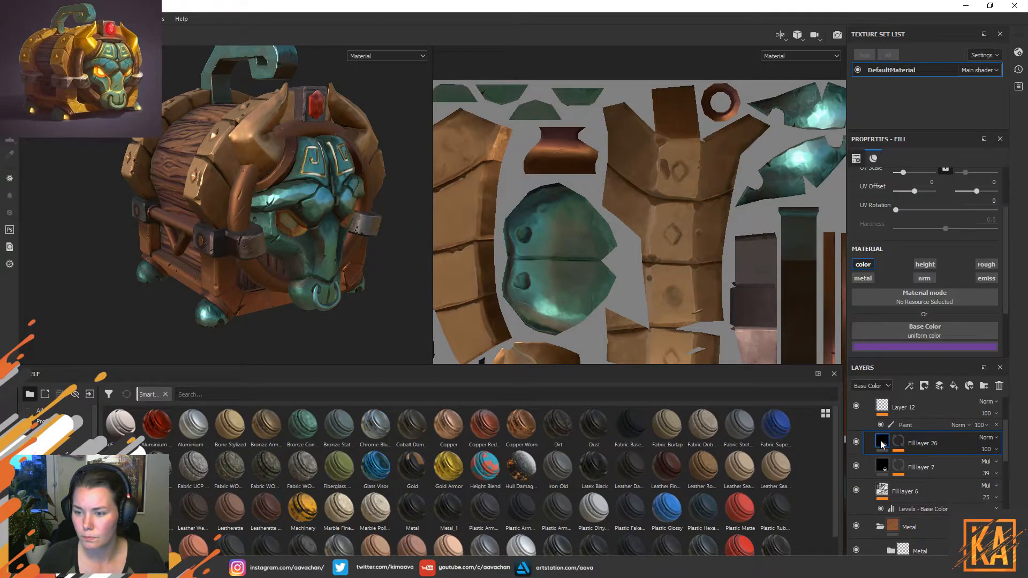
Change Fill layer 26's base color to a lighter purple of R 0.363, G 0.164, B 0.639.
{"action": "scroll", "coordinate": [915, 321], "scroll_direction": "down", "scroll_amount": 2}
{"action": "scroll", "coordinate": [916, 321], "scroll_direction": "up", "scroll_amount": 2}
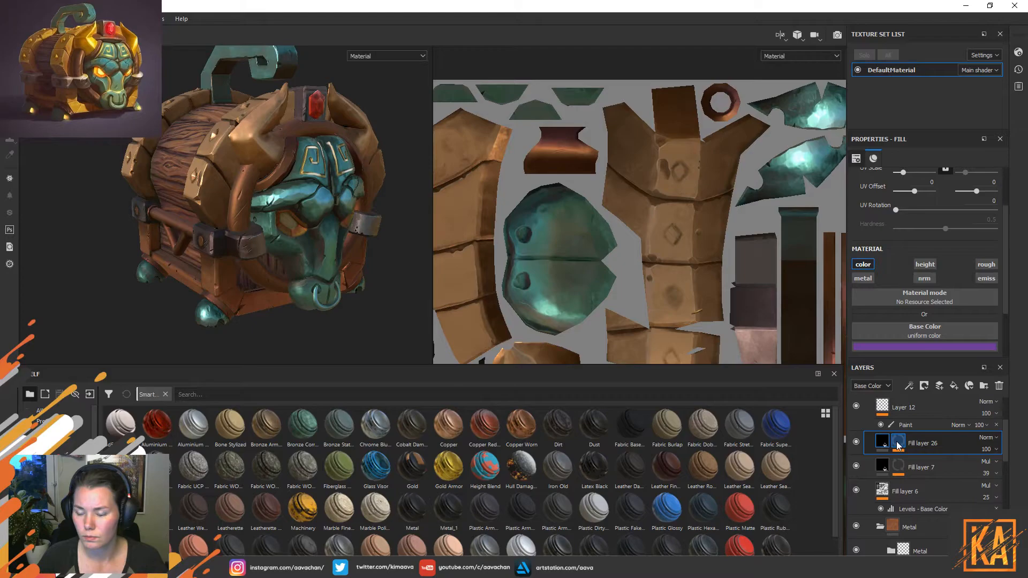
{"action": "left_click", "coordinate": [940, 347]}
{"action": "left_click", "coordinate": [918, 394]}
{"action": "left_click_drag", "start_coordinate": [919, 394], "coordinate": [917, 384]}
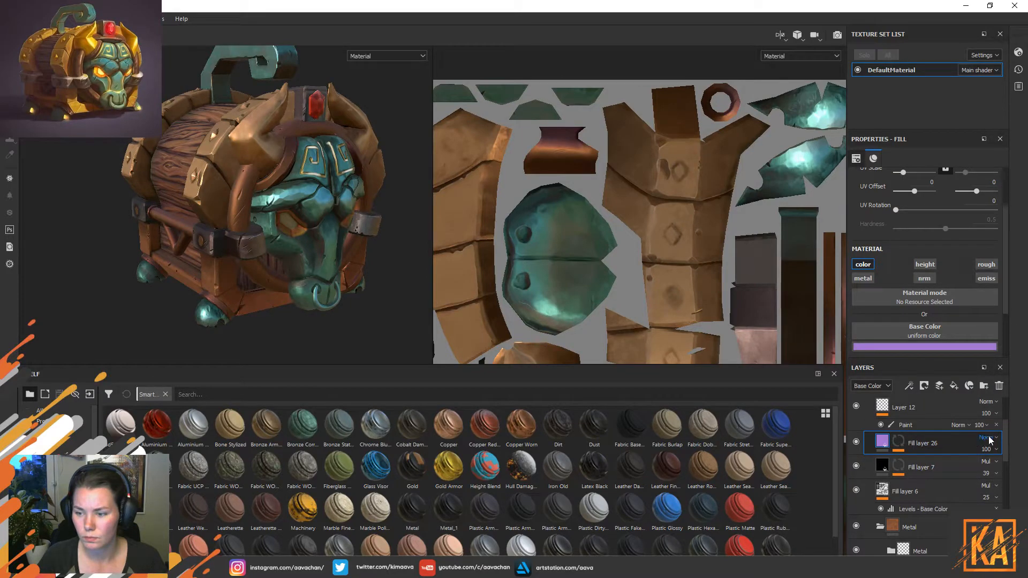
Set the opacity of the Light generator in Fill layer 26's mask to 19.
{"action": "left_click", "coordinate": [899, 442]}
{"action": "left_click", "coordinate": [922, 461]}
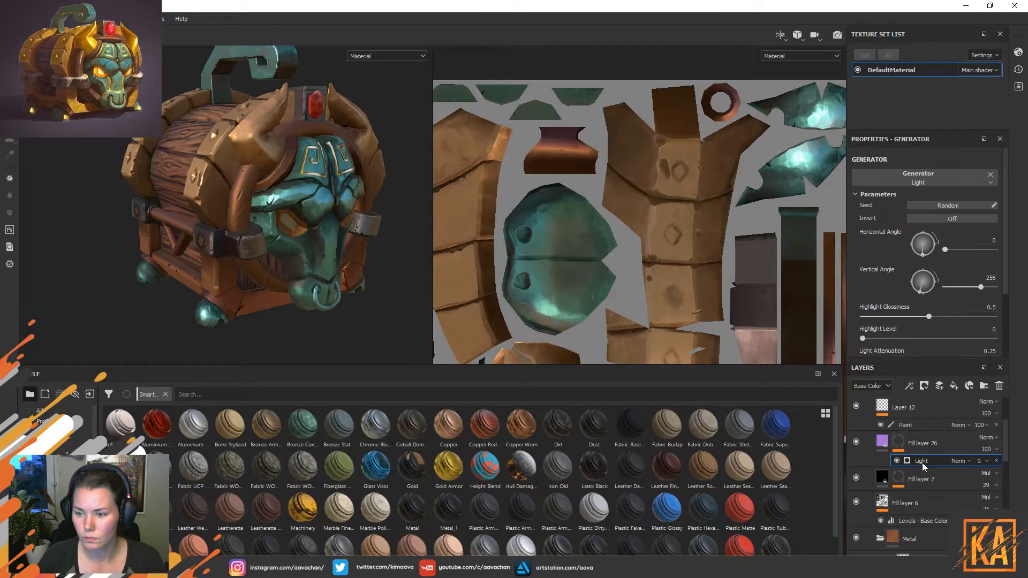
{"action": "left_click", "coordinate": [970, 462]}
{"action": "left_click", "coordinate": [983, 461]}
{"action": "mouse_move", "coordinate": [980, 482]}
{"action": "left_mouse_down"}
{"action": "mouse_move", "coordinate": [993, 484]}
{"action": "mouse_move", "coordinate": [983, 485]}
{"action": "left_mouse_up"}
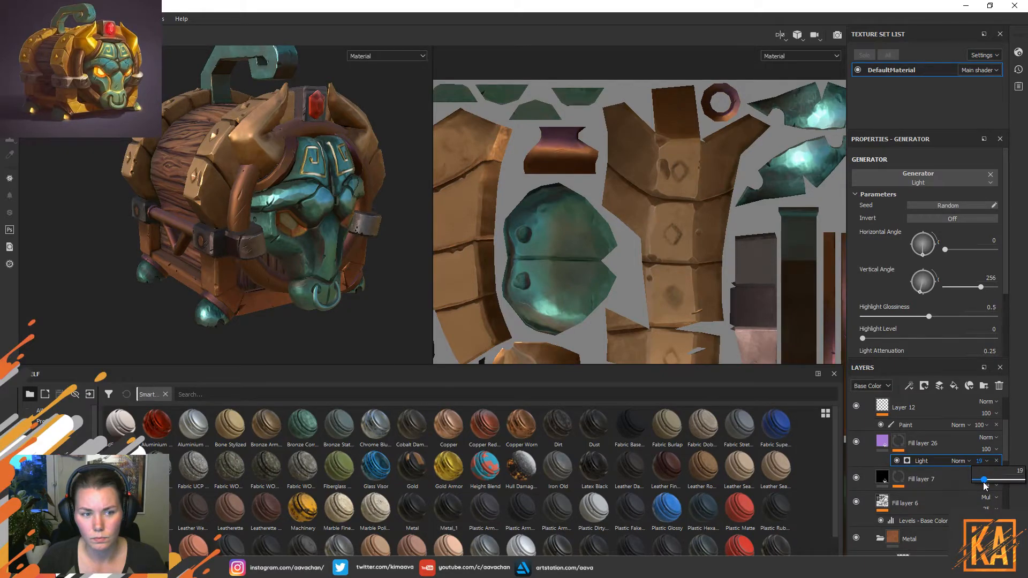
Try an orange-brown base color on Fill layer 26 and restore the previous purple.
{"action": "left_click", "coordinate": [881, 442]}
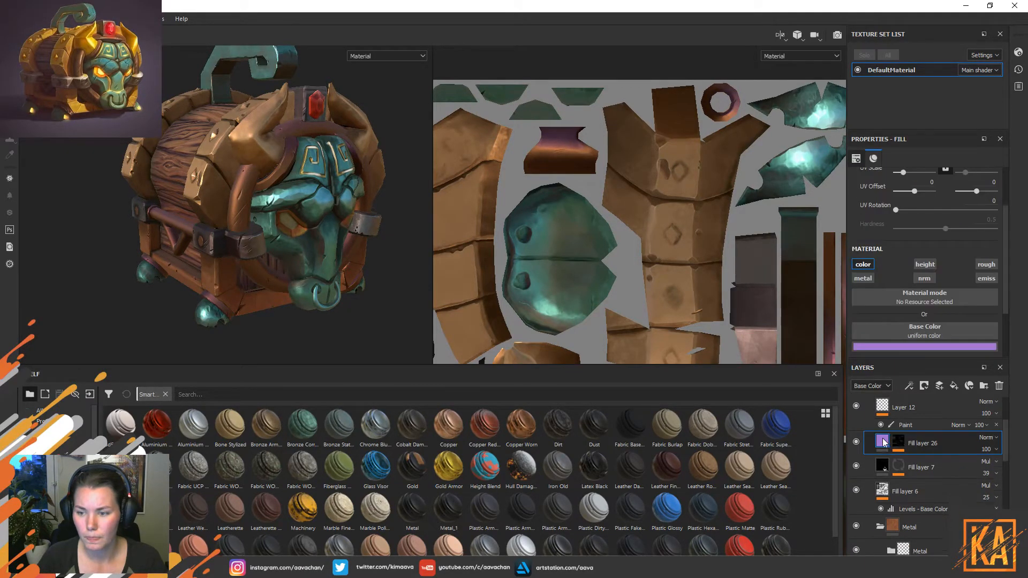
{"action": "left_click", "coordinate": [937, 346]}
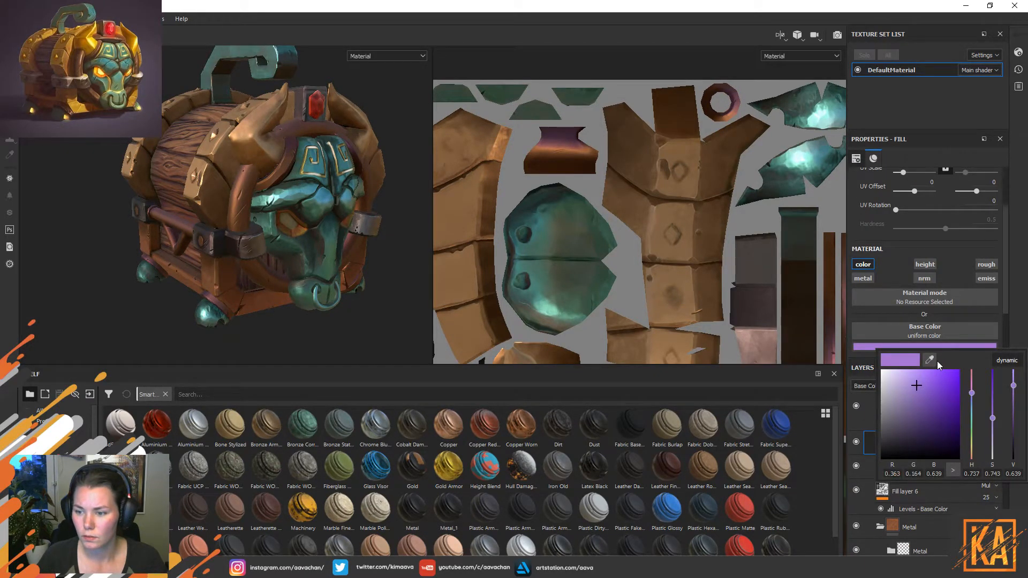
{"action": "left_click_drag", "start_coordinate": [970, 393], "coordinate": [980, 451]}
{"action": "left_click_drag", "start_coordinate": [916, 382], "coordinate": [929, 411]}
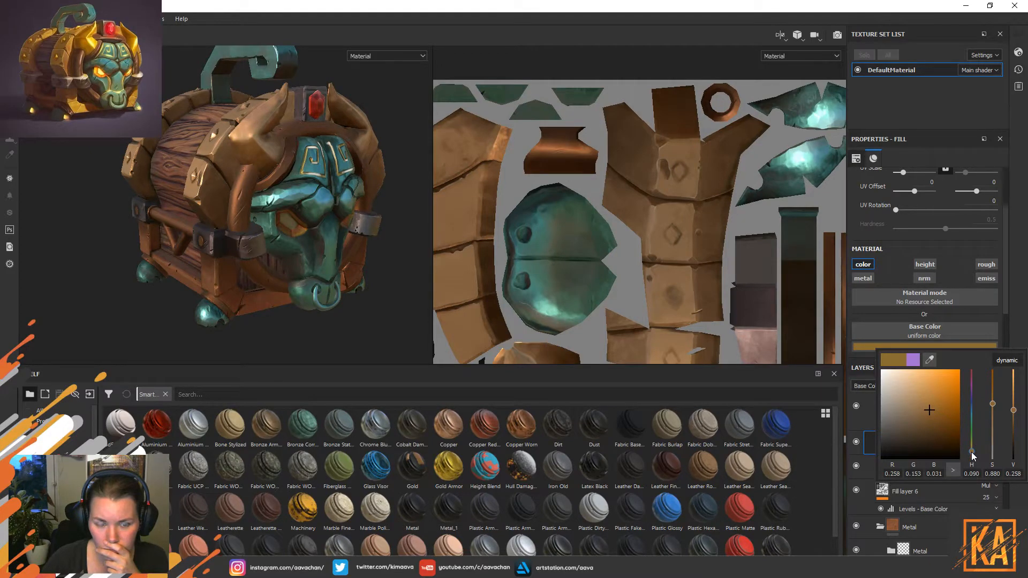
{"action": "left_click", "coordinate": [915, 360]}
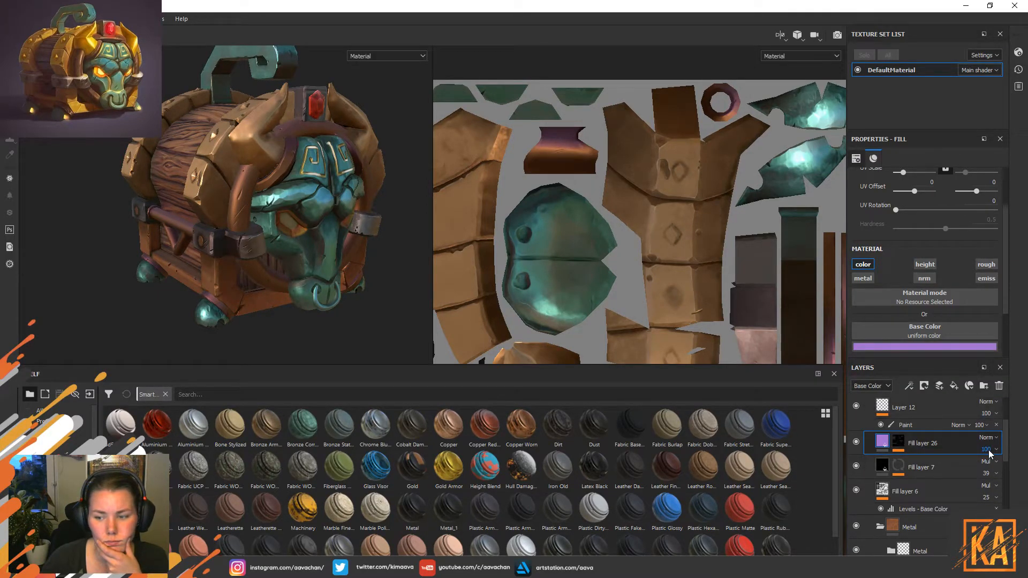
Lower the opacity of the Light generator on Fill layer 26's mask to 10.
{"action": "left_click", "coordinate": [904, 446]}
{"action": "left_click", "coordinate": [982, 461]}
{"action": "left_click_drag", "start_coordinate": [983, 480], "coordinate": [979, 481]}
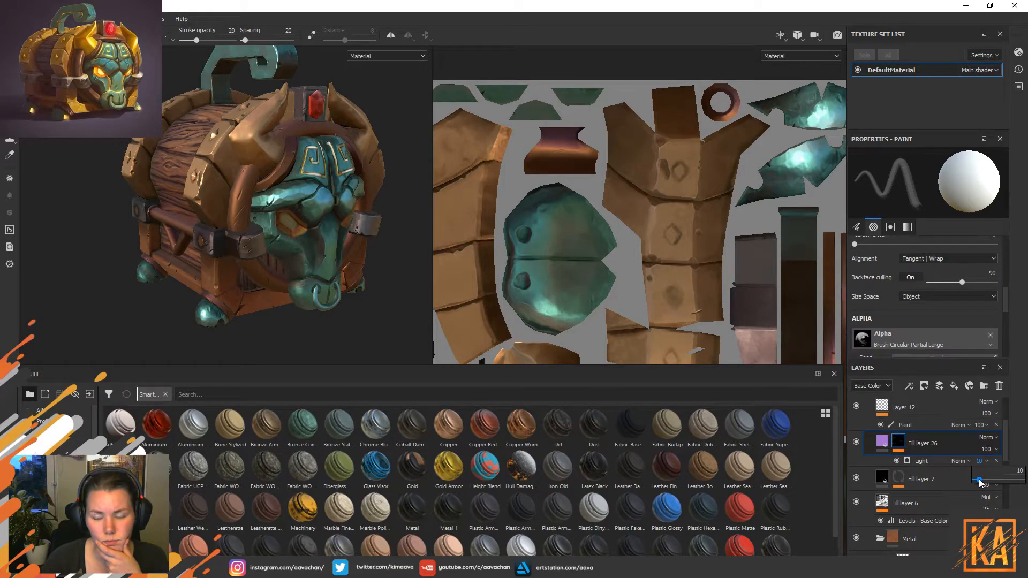
Try a teal base color sampled from the jade texture on Fill layer 26, and undo it.
{"action": "left_click", "coordinate": [881, 441]}
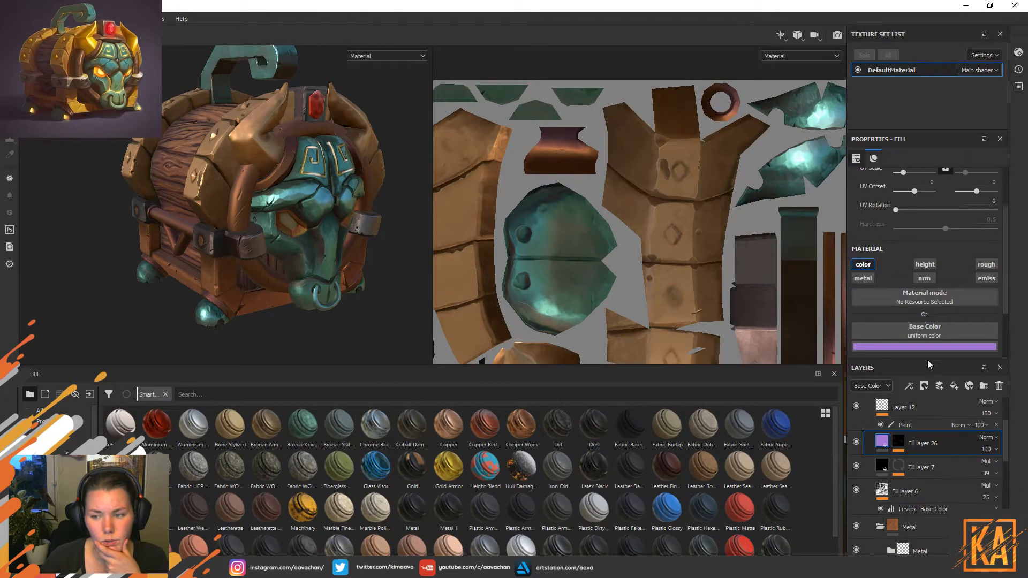
{"action": "left_click", "coordinate": [923, 347]}
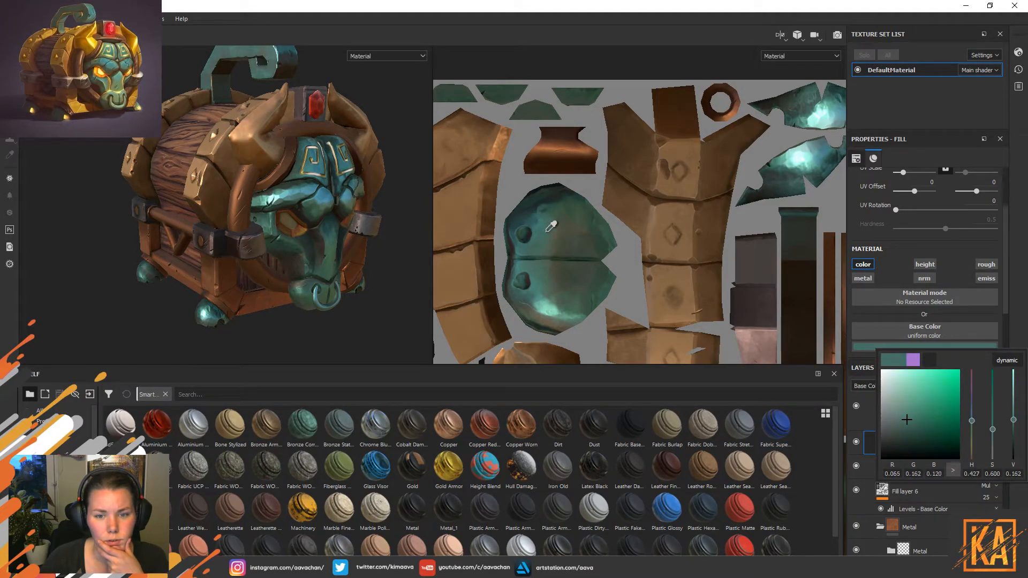
{"action": "left_click", "coordinate": [535, 228]}
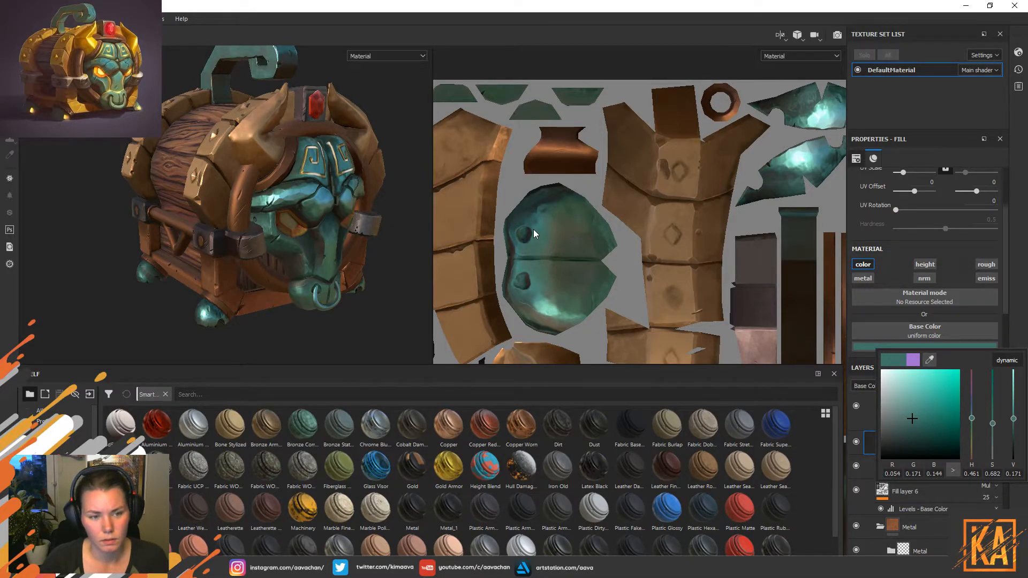
{"action": "key", "text": "ctrl+z"}
{"action": "left_click", "coordinate": [1017, 311]}
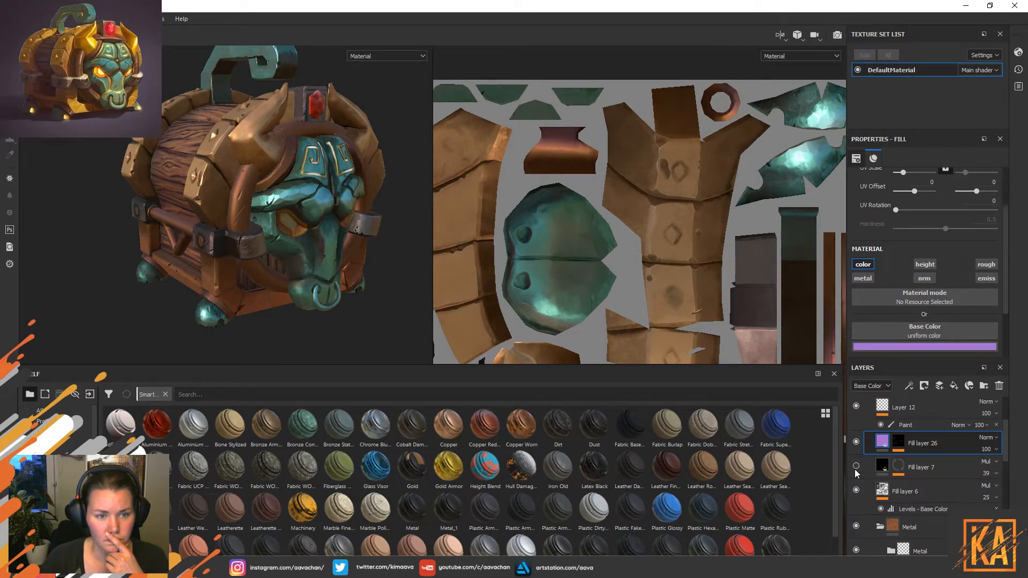
Check Fill layer 6's effect by toggling its visibility, and lower its opacity to 2.
{"action": "left_click", "coordinate": [856, 488]}
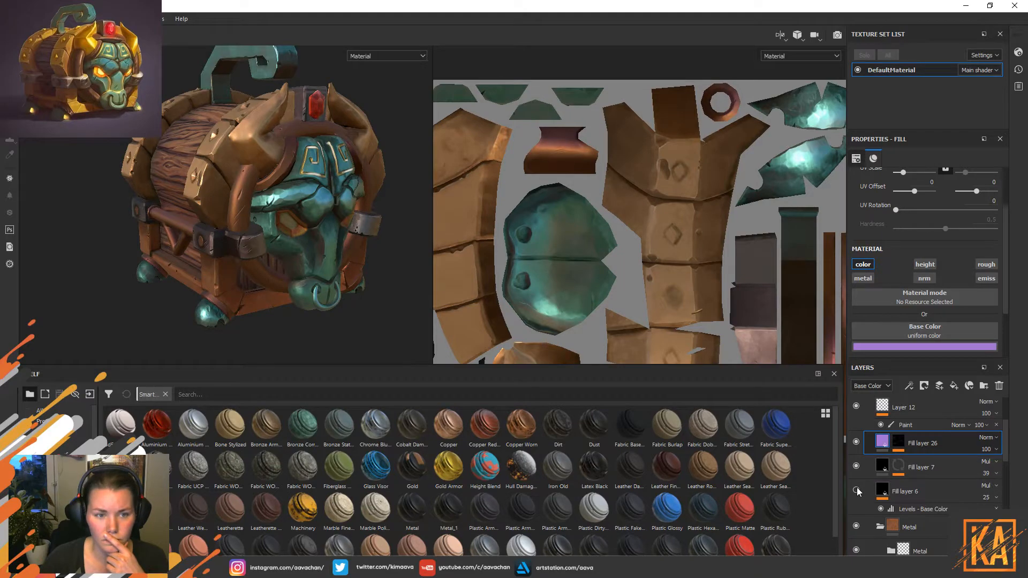
{"action": "left_click", "coordinate": [857, 488]}
{"action": "left_click", "coordinate": [910, 495]}
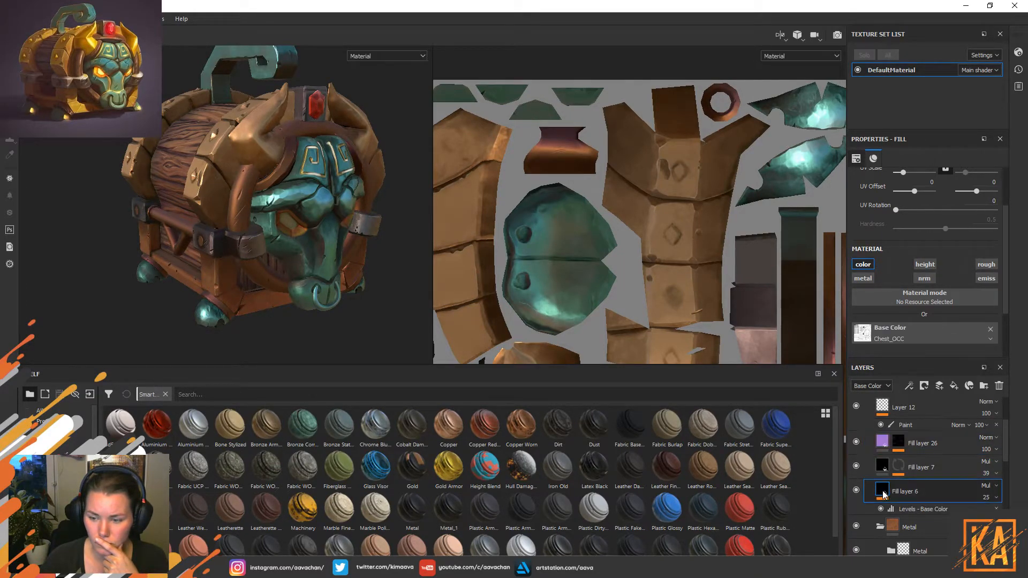
{"action": "left_click", "coordinate": [931, 509]}
{"action": "left_click", "coordinate": [967, 490]}
{"action": "mouse_move", "coordinate": [988, 517]}
{"action": "left_mouse_down"}
{"action": "mouse_move", "coordinate": [1015, 516]}
{"action": "mouse_move", "coordinate": [988, 517]}
{"action": "left_mouse_up"}
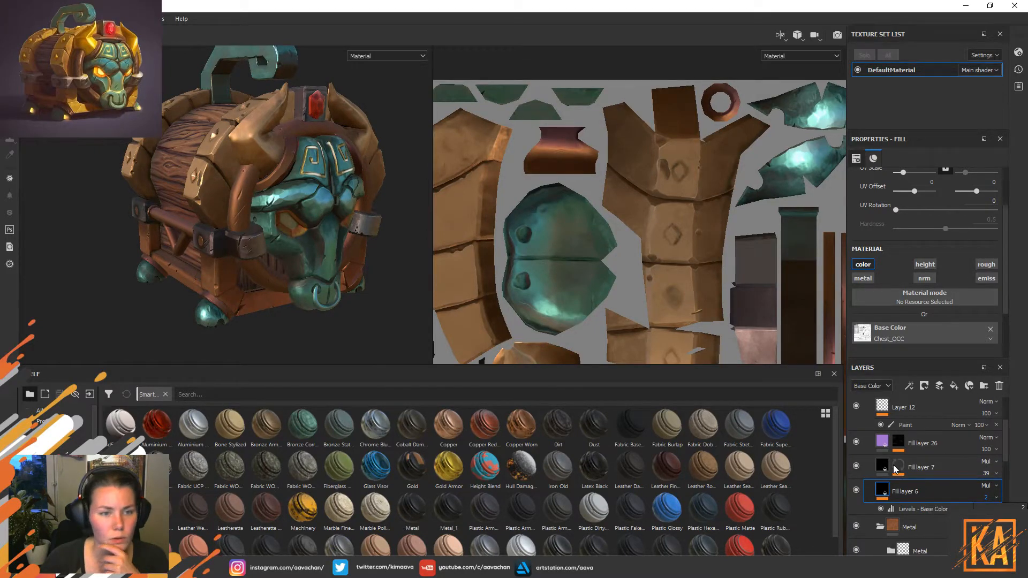
Check the painted Layer 12's effect in the brown metal folder by toggling its visibility.
{"action": "left_click", "coordinate": [942, 439]}
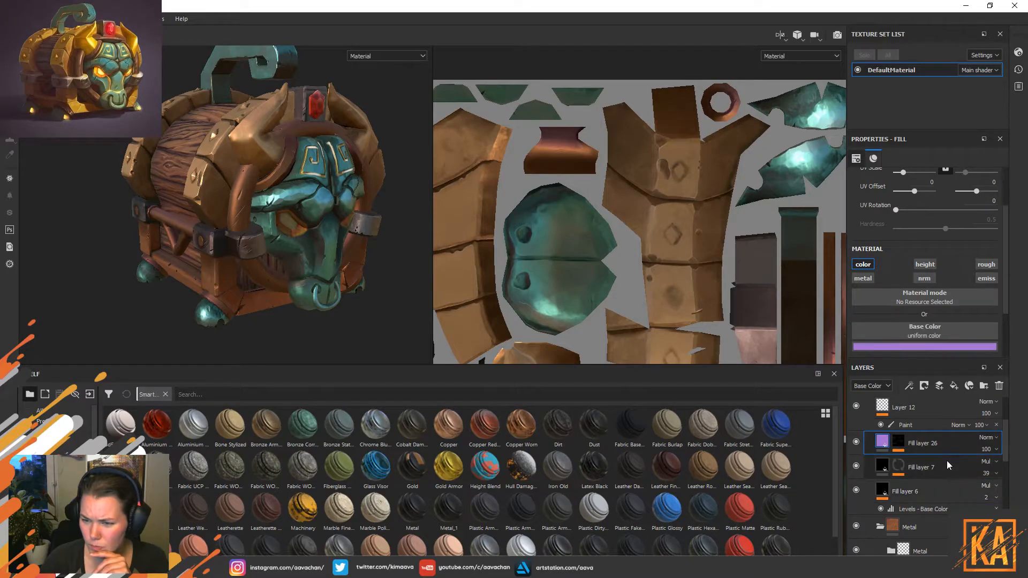
{"action": "scroll", "coordinate": [946, 460], "scroll_direction": "up", "scroll_amount": 4}
{"action": "left_click", "coordinate": [944, 488]}
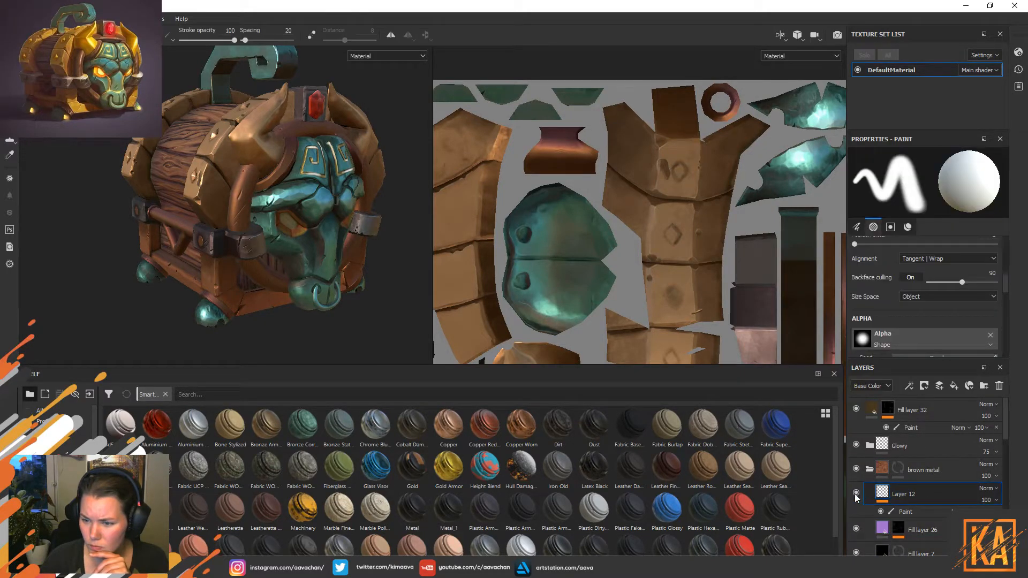
{"action": "left_click", "coordinate": [854, 493]}
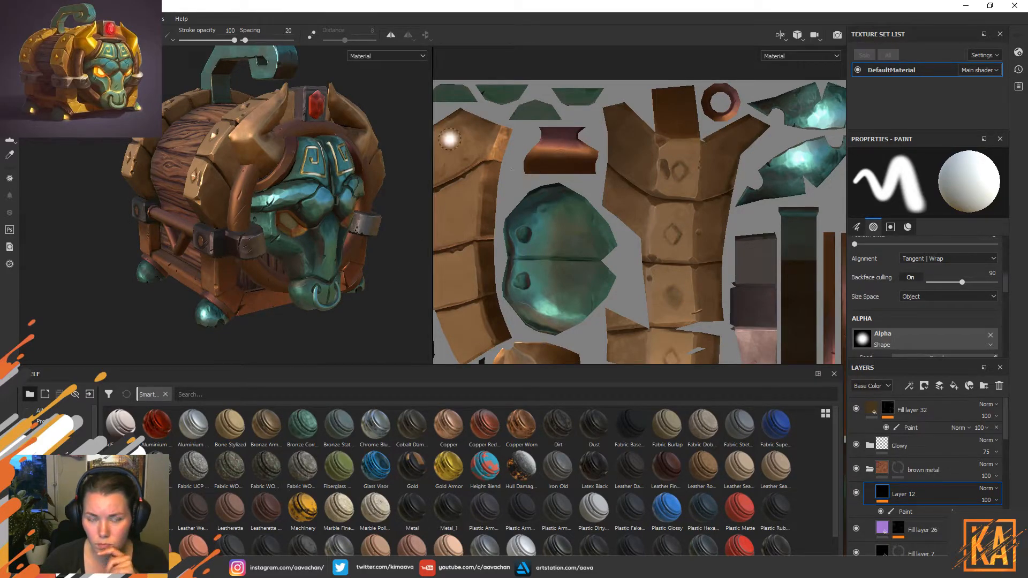
Inspect the chest in the Base Color channel alone and return to the full Material view.
{"action": "left_click", "coordinate": [376, 57]}
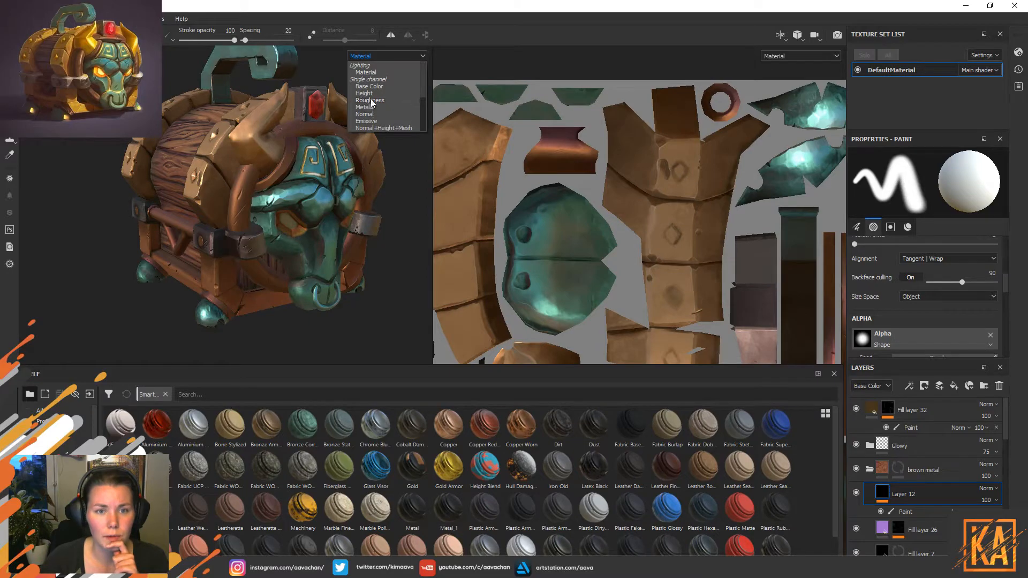
{"action": "left_click", "coordinate": [374, 86]}
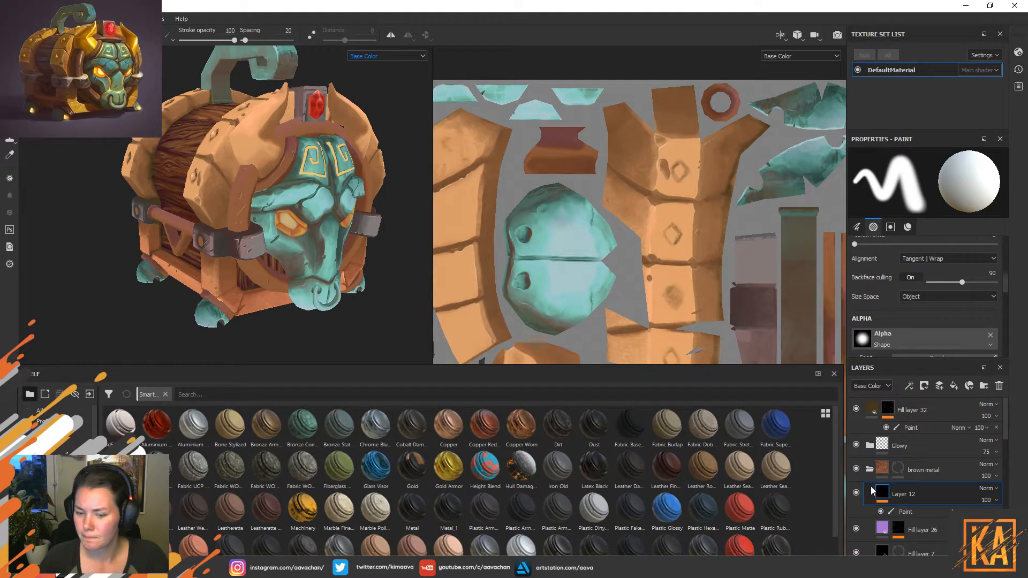
{"action": "left_click", "coordinate": [921, 468]}
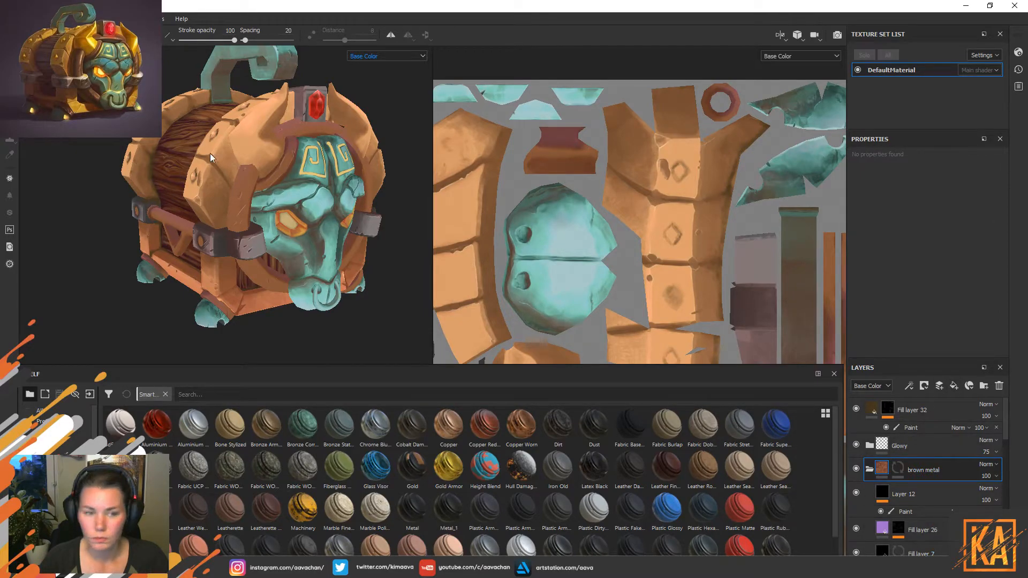
{"action": "left_click", "coordinate": [376, 56]}
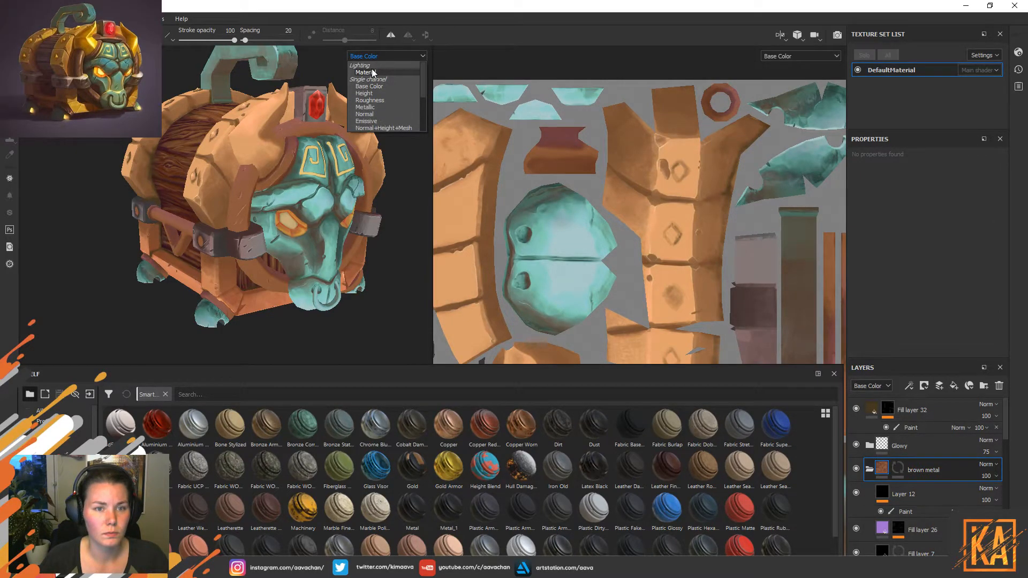
{"action": "left_click", "coordinate": [375, 72]}
Save the project and export its textures as 8-bit PNG files with the PBR MetalRough configuration.
{"action": "left_click", "coordinate": [8, 19]}
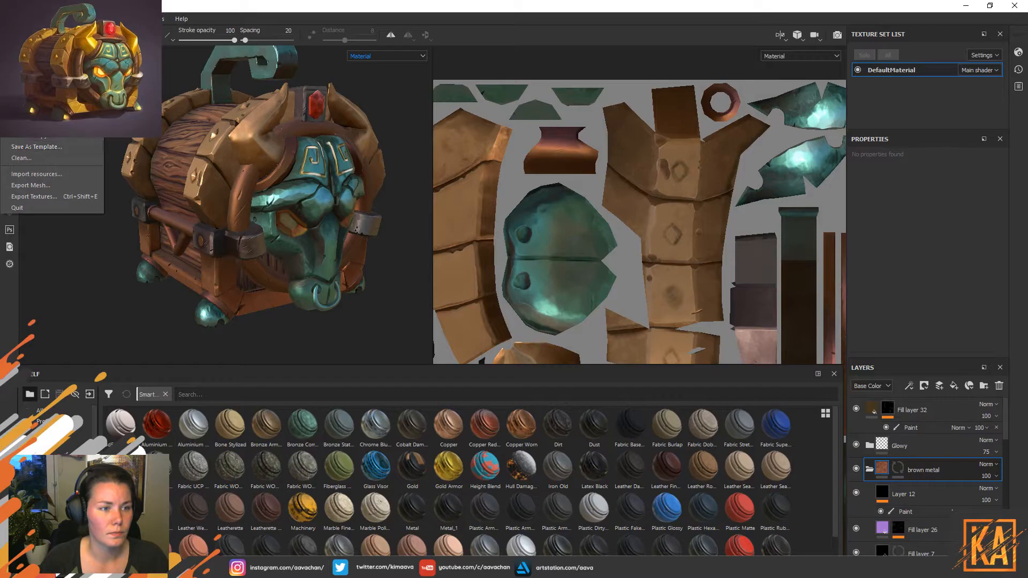
{"action": "left_click", "coordinate": [32, 104]}
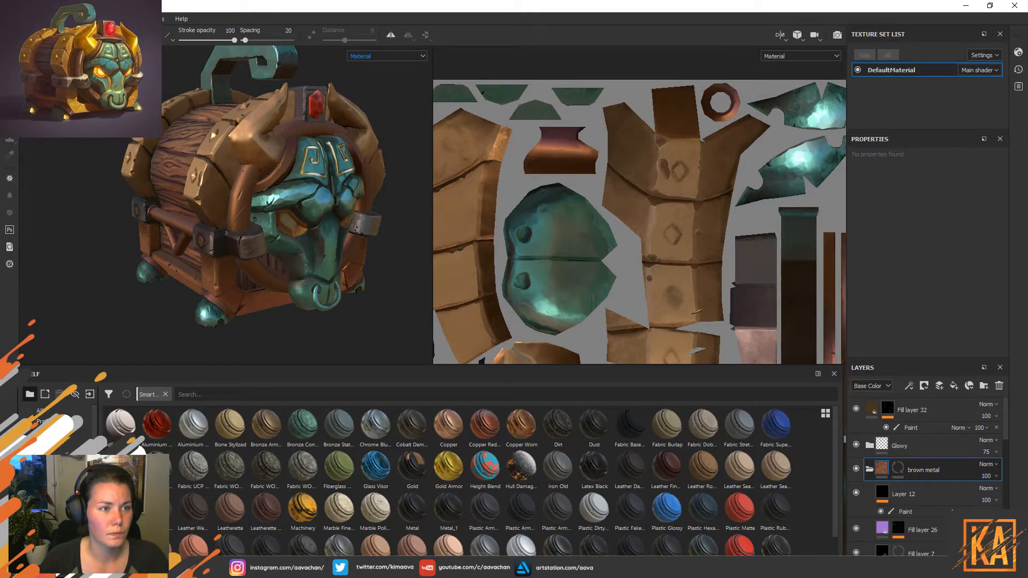
{"action": "left_click", "coordinate": [8, 19]}
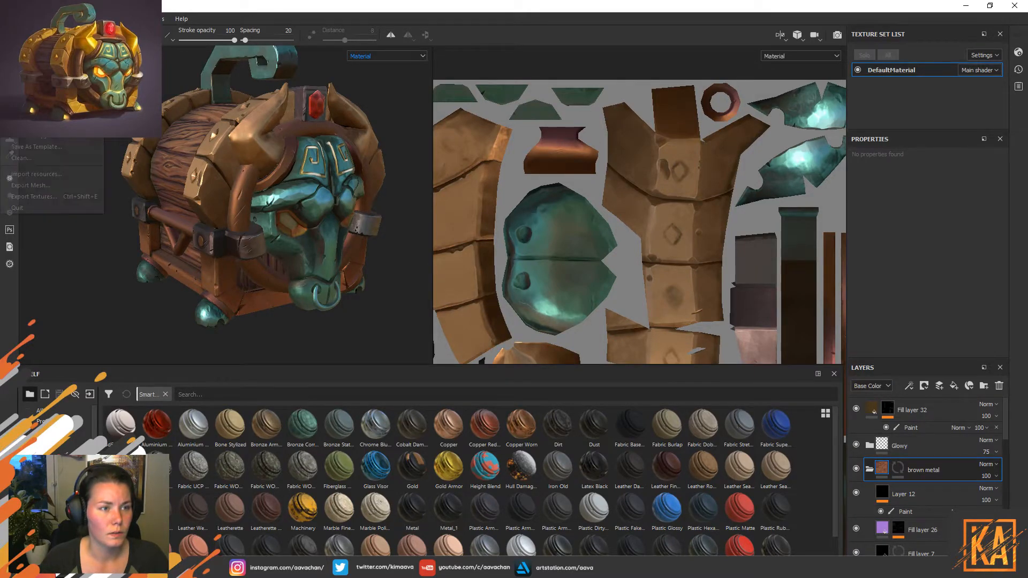
{"action": "left_click", "coordinate": [45, 200]}
{"action": "left_click", "coordinate": [580, 475]}
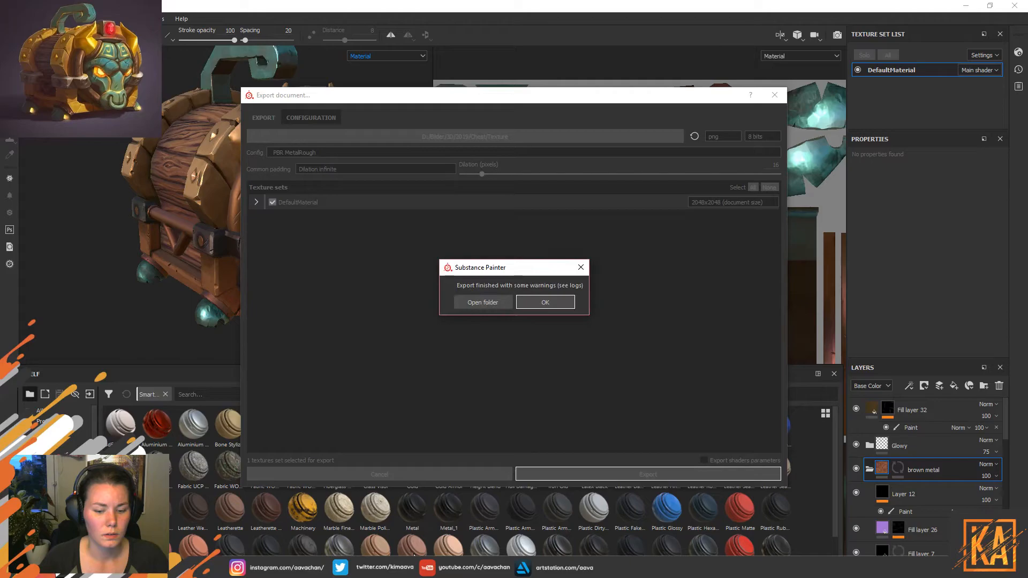
{"action": "left_click", "coordinate": [545, 304]}
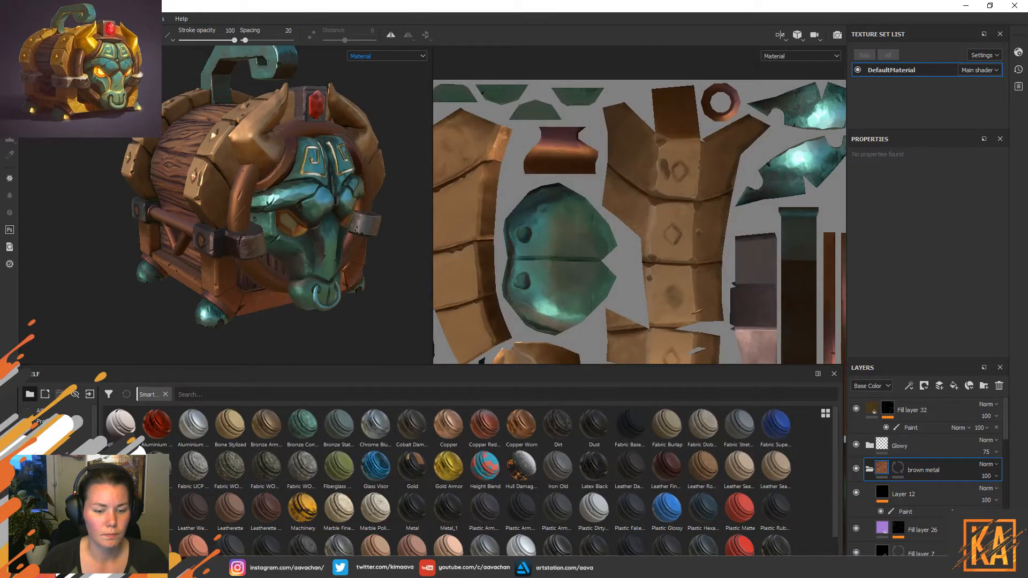
Switch to Marmoset Toolbag and inspect the updated textures on the chest's front, side and back.
{"action": "key", "text": "alt+Tab"}
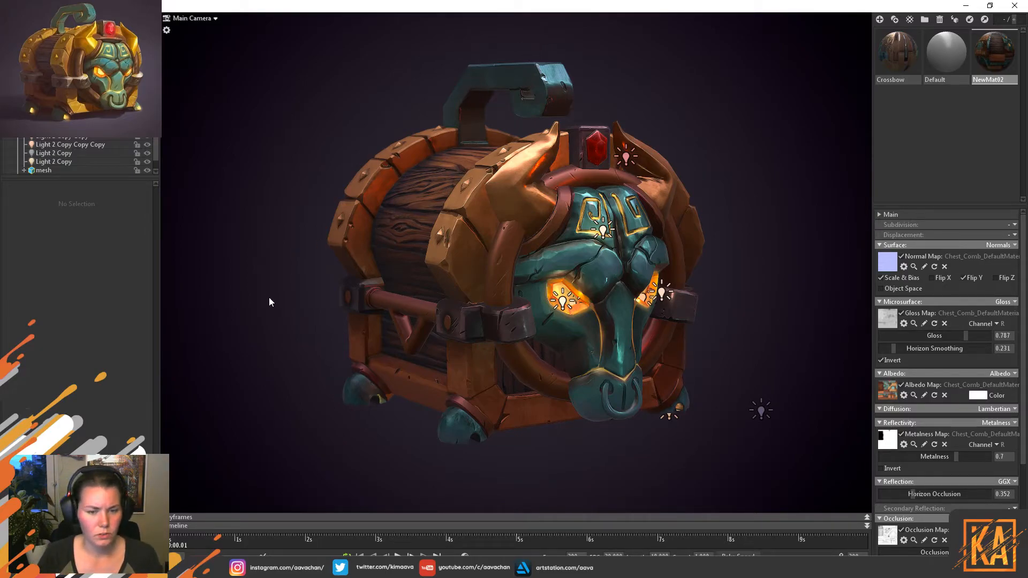
{"action": "left_click_drag", "start_coordinate": [273, 278], "coordinate": [584, 287]}
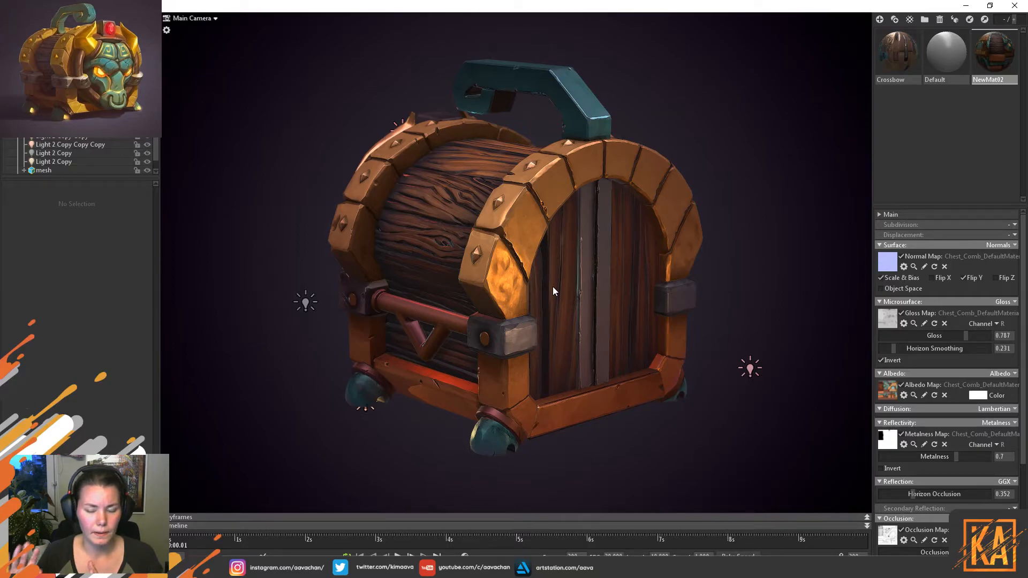
{"action": "left_click_drag", "start_coordinate": [614, 298], "coordinate": [520, 304]}
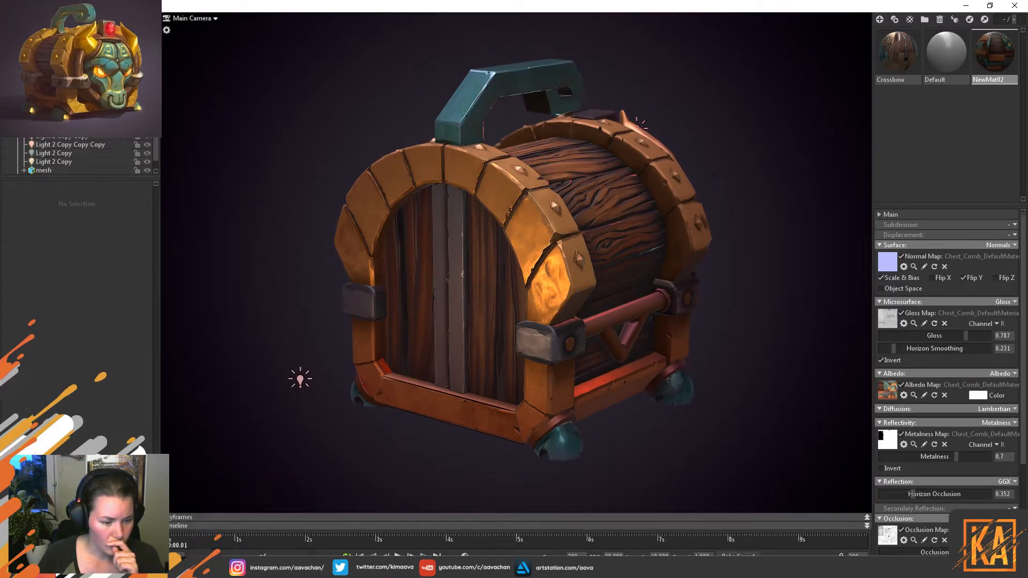
Switch to Autodesk Maya 2017, dismiss its What's New dialog and move the Tool Settings window out of the viewport.
{"action": "key", "text": "super"}
{"action": "type", "text": "maya"}
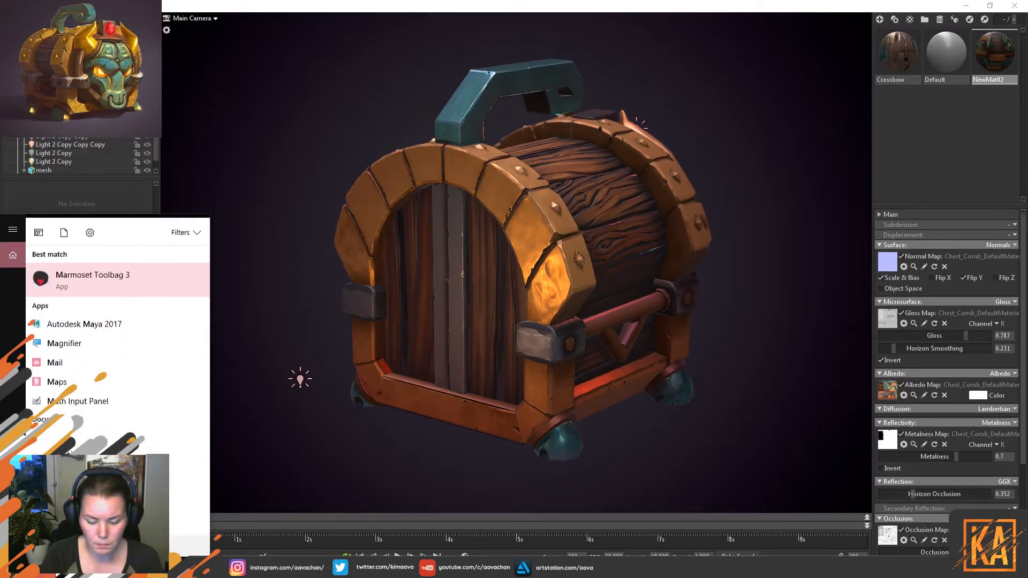
{"action": "key", "text": "Return"}
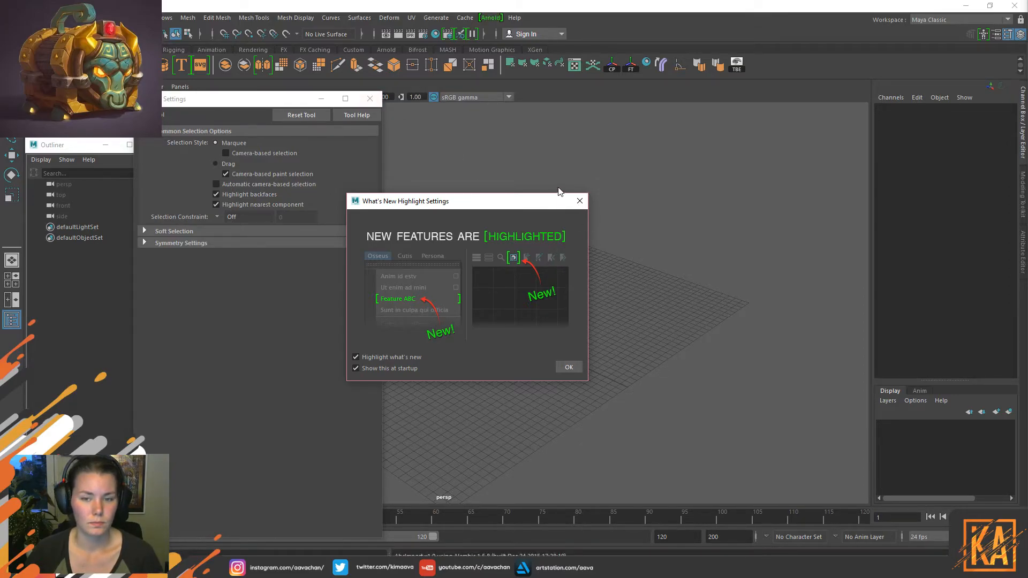
{"action": "left_click", "coordinate": [579, 201]}
{"action": "left_click_drag", "start_coordinate": [252, 98], "coordinate": [1027, 244]}
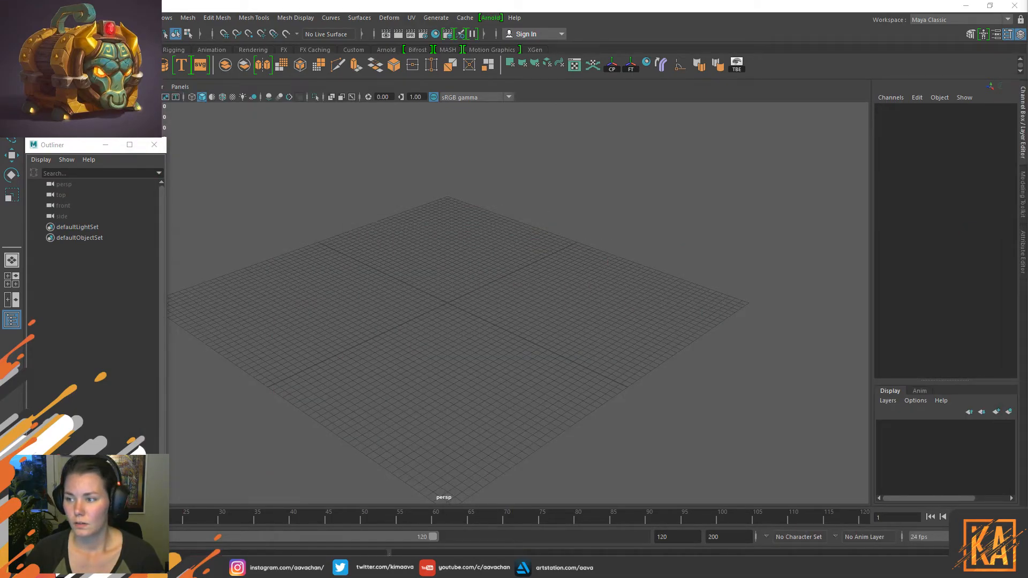
Open the scene lowpoly10.ma.
{"action": "left_click", "coordinate": [10, 17]}
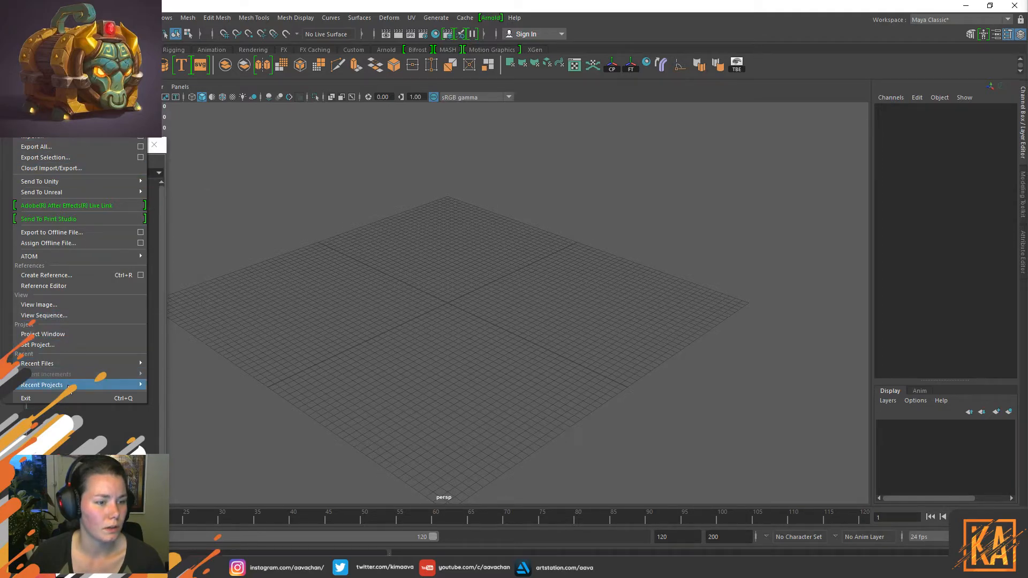
{"action": "mouse_move", "coordinate": [69, 389]}
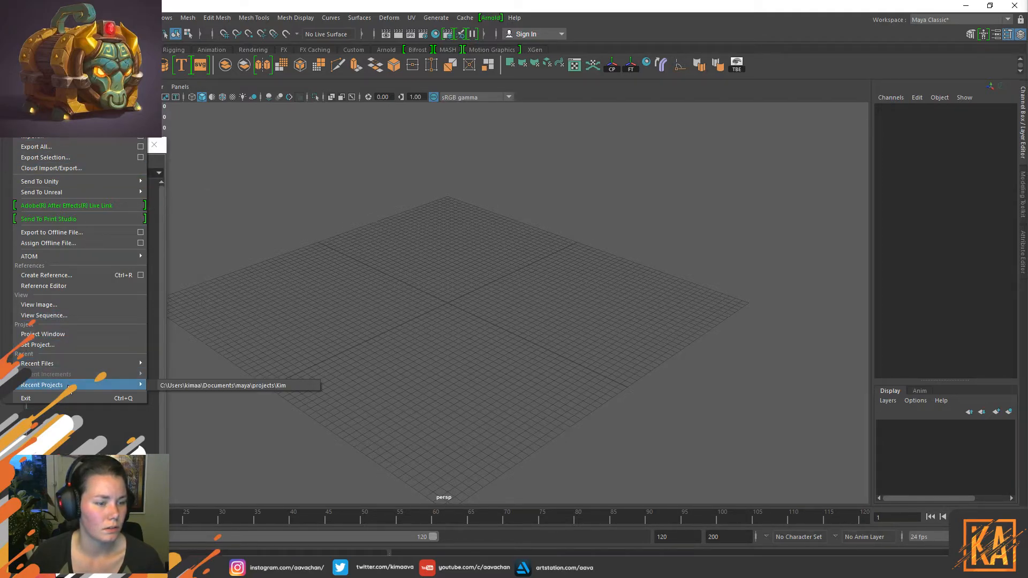
{"action": "left_click", "coordinate": [40, 44]}
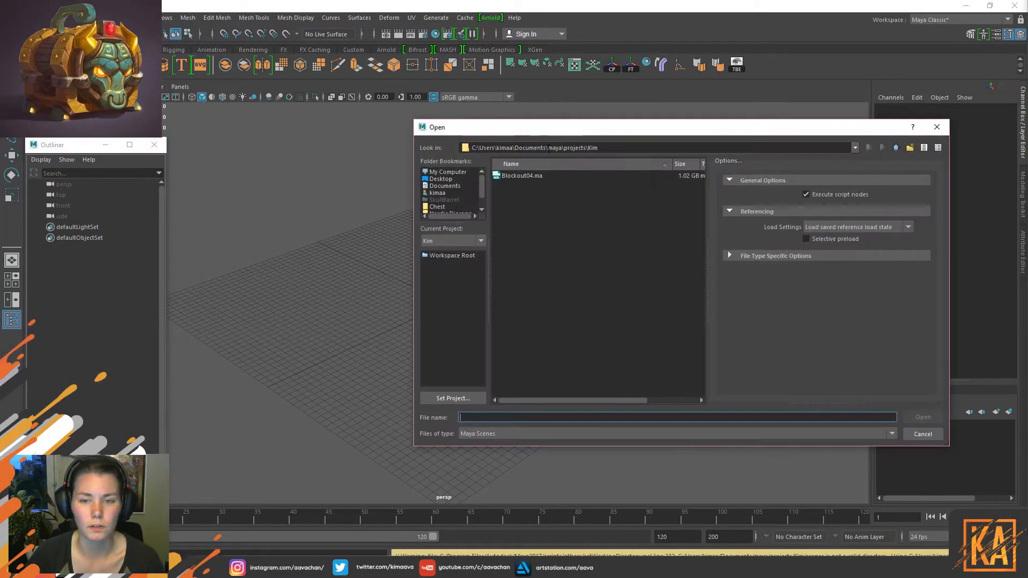
{"action": "left_click_drag", "start_coordinate": [552, 127], "coordinate": [1027, 161]}
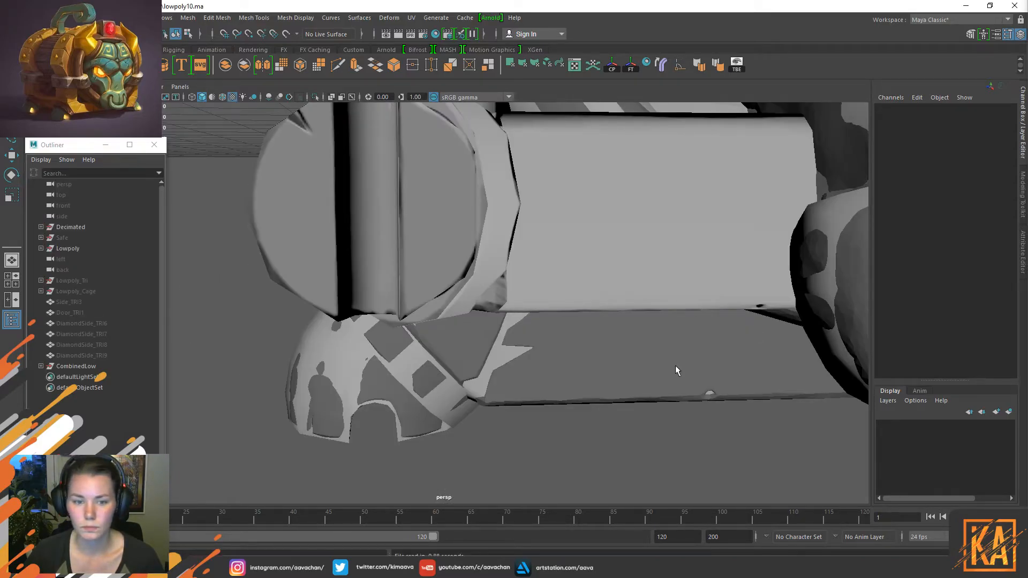
Isolate the CombinedLow group in the viewport and frame the chest's square wooden panel.
{"action": "left_click", "coordinate": [81, 367]}
{"action": "key", "text": "f"}
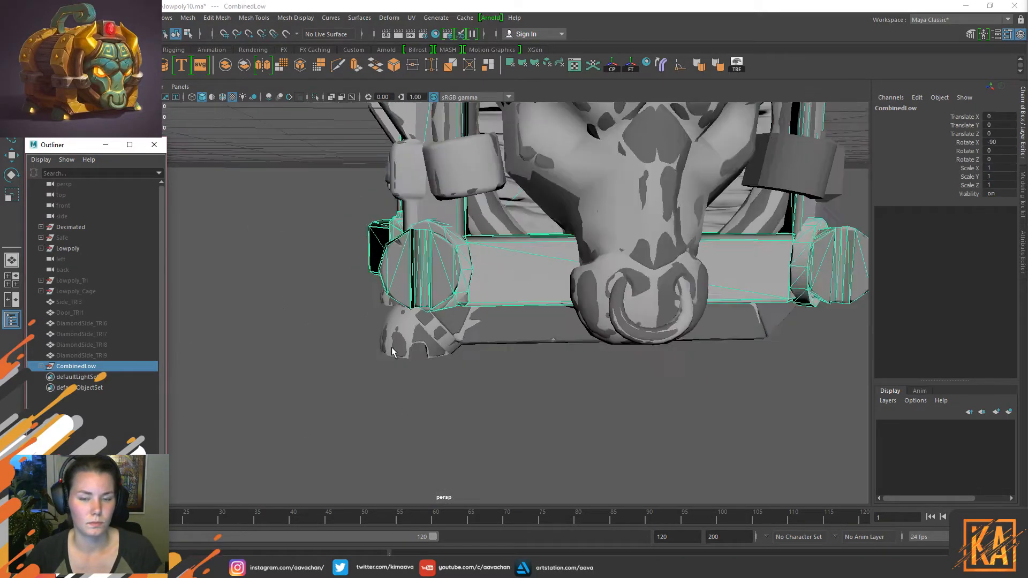
{"action": "key", "text": "ctrl+1"}
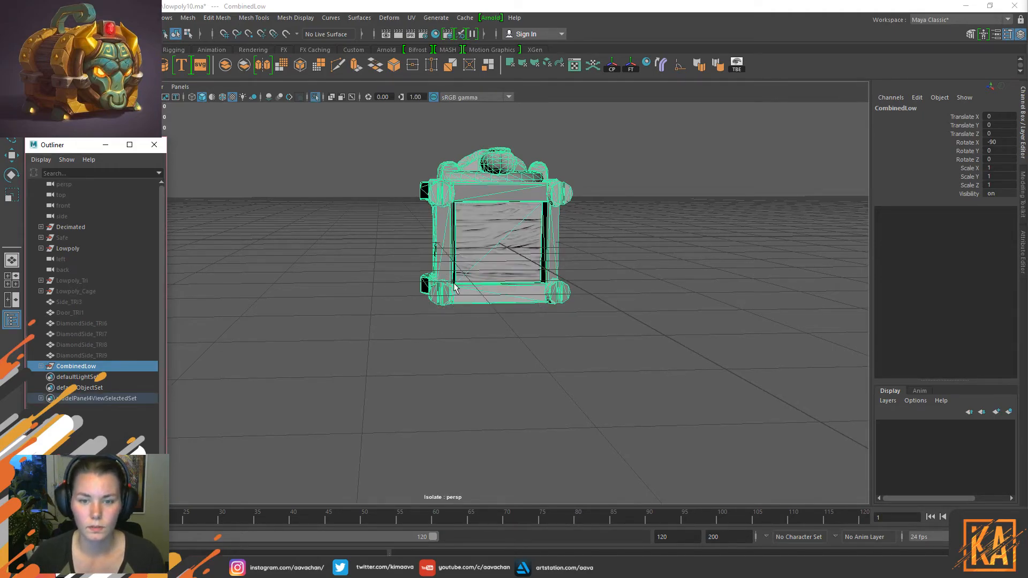
{"action": "scroll", "coordinate": [454, 284], "scroll_direction": "up", "scroll_amount": 6}
{"action": "middle_click_drag", "start_coordinate": [596, 213], "coordinate": [525, 337], "text": "alt"}
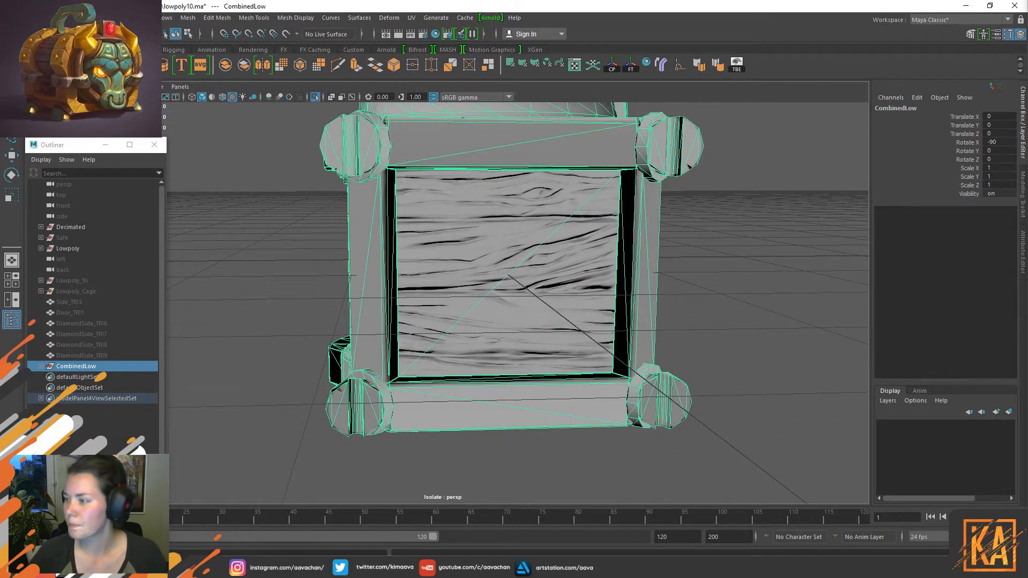
Rotate the UVs of the chest's square wooden panel by 90 degrees so the grain runs vertically.
{"action": "key", "text": "F11"}
{"action": "left_click", "coordinate": [499, 275]}
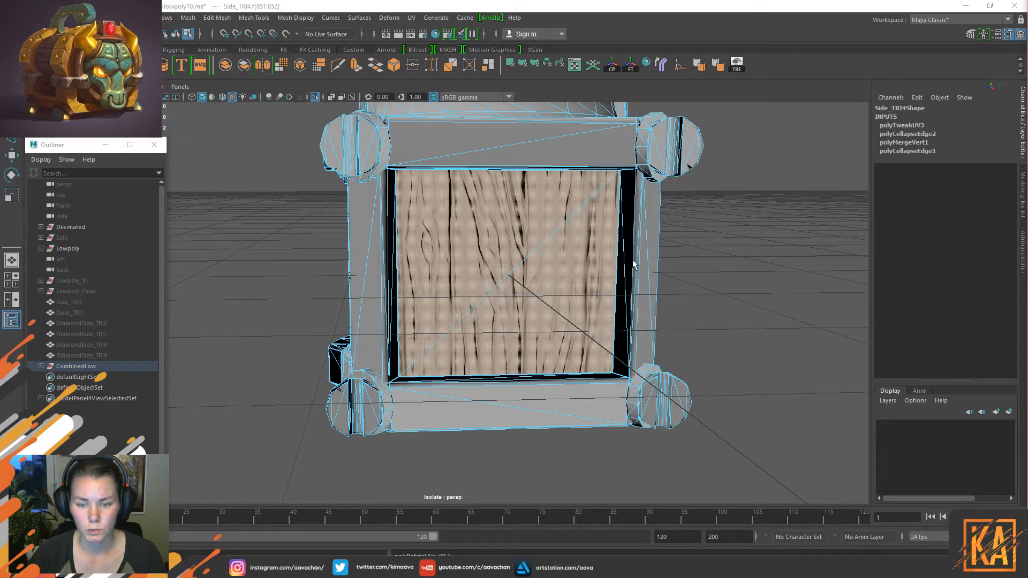
{"action": "key", "text": "w"}
{"action": "left_click_drag", "start_coordinate": [560, 273], "coordinate": [556, 274]}
{"action": "key", "text": "ctrl+z"}
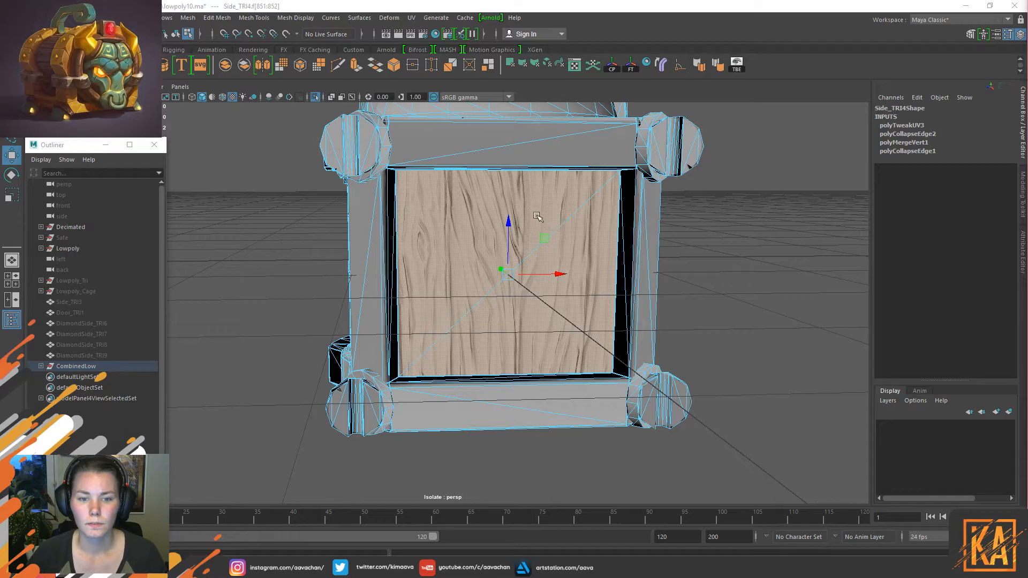
{"action": "right_click_drag", "start_coordinate": [539, 219], "coordinate": [625, 179]}
{"action": "left_click", "coordinate": [739, 263]}
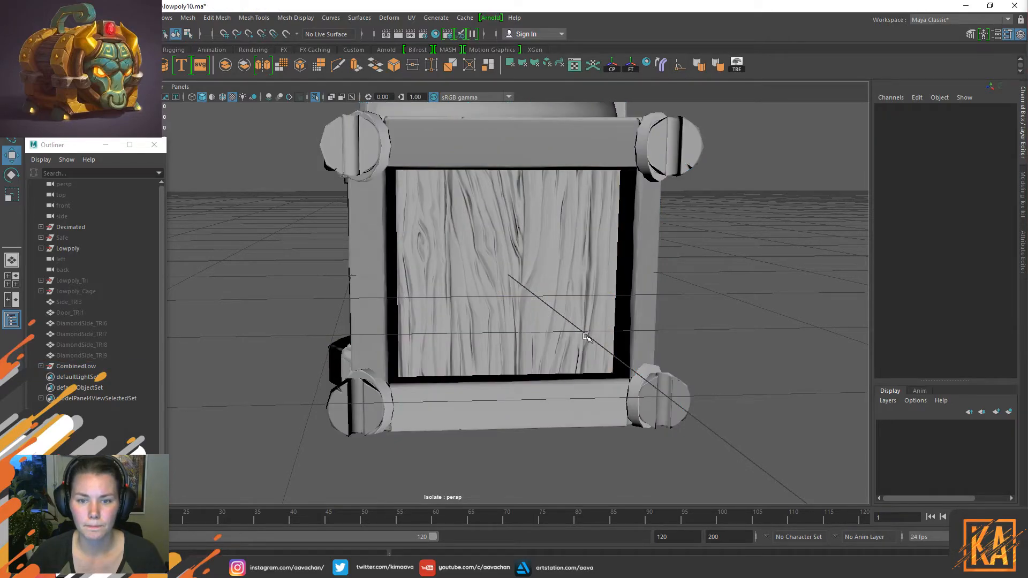
{"action": "left_click", "coordinate": [550, 295]}
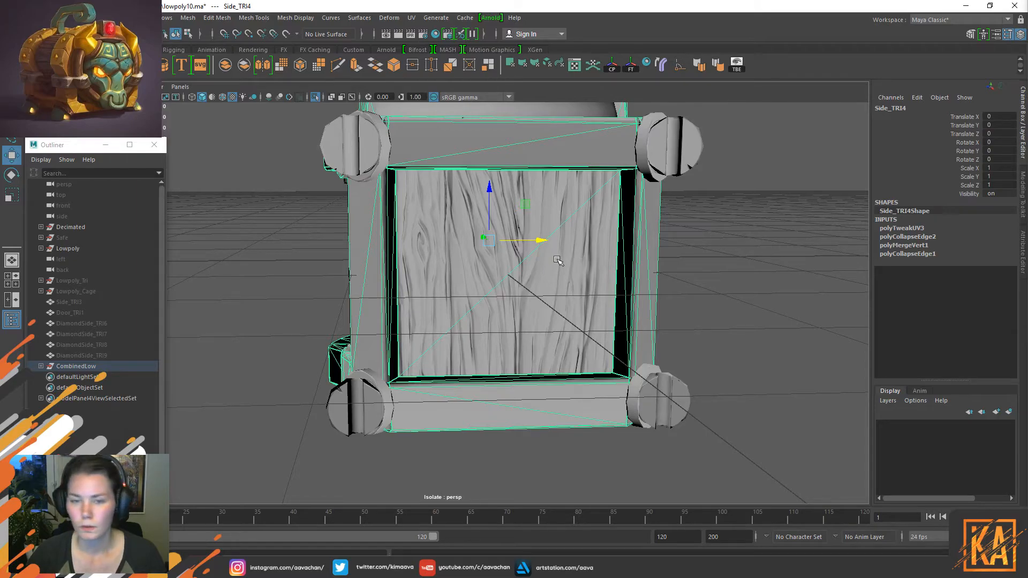
Select the planked door mesh Door_TRI2 in the CombinedLow group and duplicate it.
{"action": "left_click_drag", "start_coordinate": [557, 260], "coordinate": [743, 242], "text": "alt"}
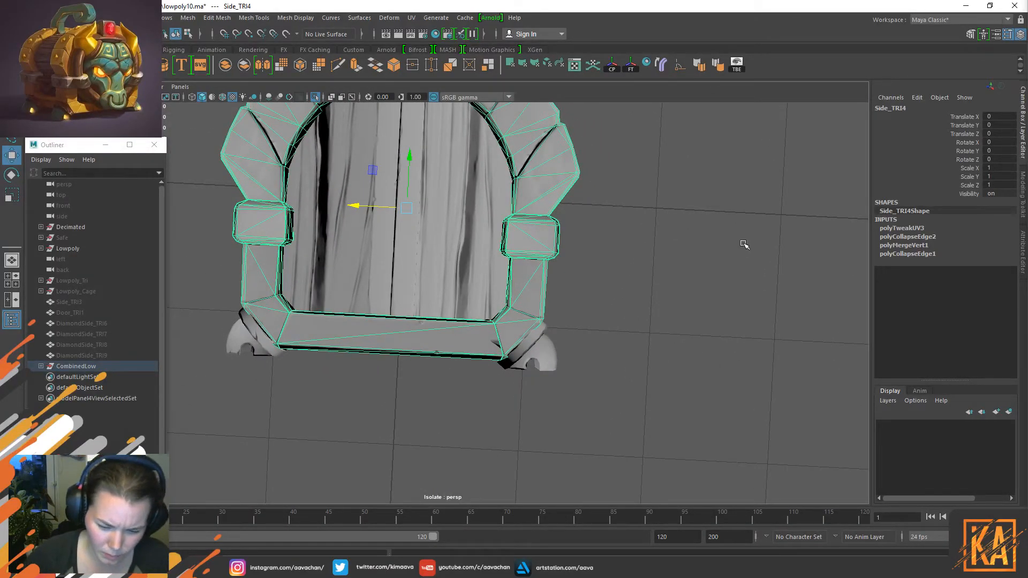
{"action": "middle_click_drag", "start_coordinate": [418, 200], "coordinate": [499, 206], "text": "alt"}
{"action": "left_click_drag", "start_coordinate": [500, 206], "coordinate": [562, 220], "text": "alt"}
{"action": "left_click", "coordinate": [567, 225]}
{"action": "left_click_drag", "start_coordinate": [634, 246], "coordinate": [603, 280], "text": "alt"}
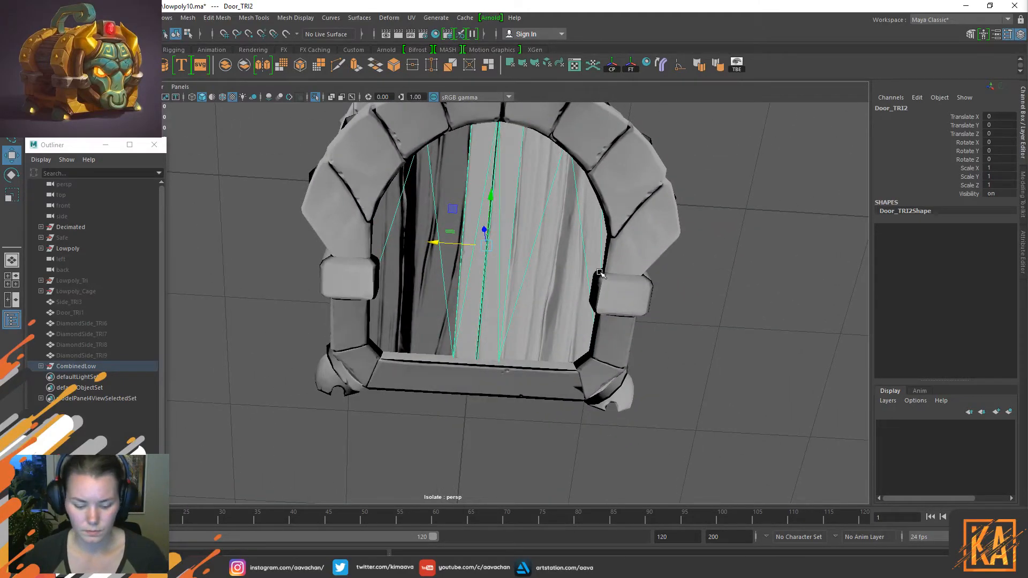
{"action": "left_click", "coordinate": [42, 366]}
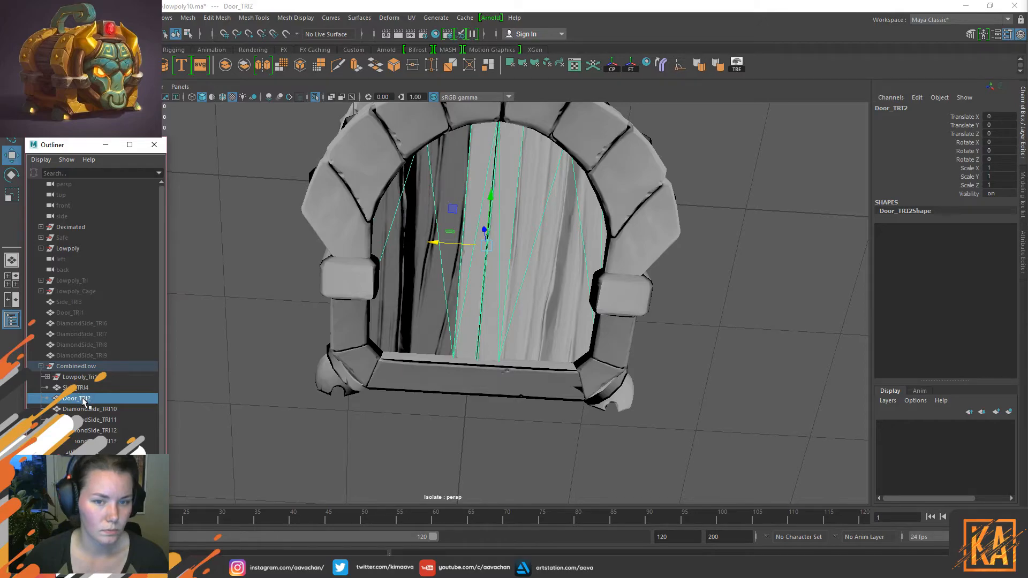
{"action": "scroll", "coordinate": [452, 313], "scroll_direction": "down", "scroll_amount": 2}
{"action": "left_click_drag", "start_coordinate": [452, 268], "coordinate": [480, 323], "text": "alt"}
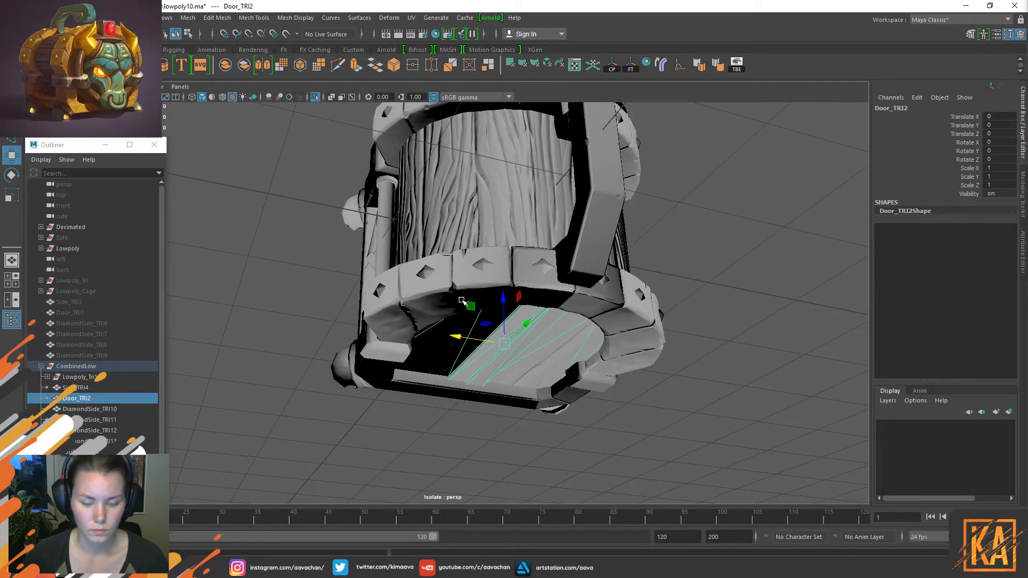
{"action": "left_click_drag", "start_coordinate": [462, 371], "coordinate": [608, 365], "text": "alt"}
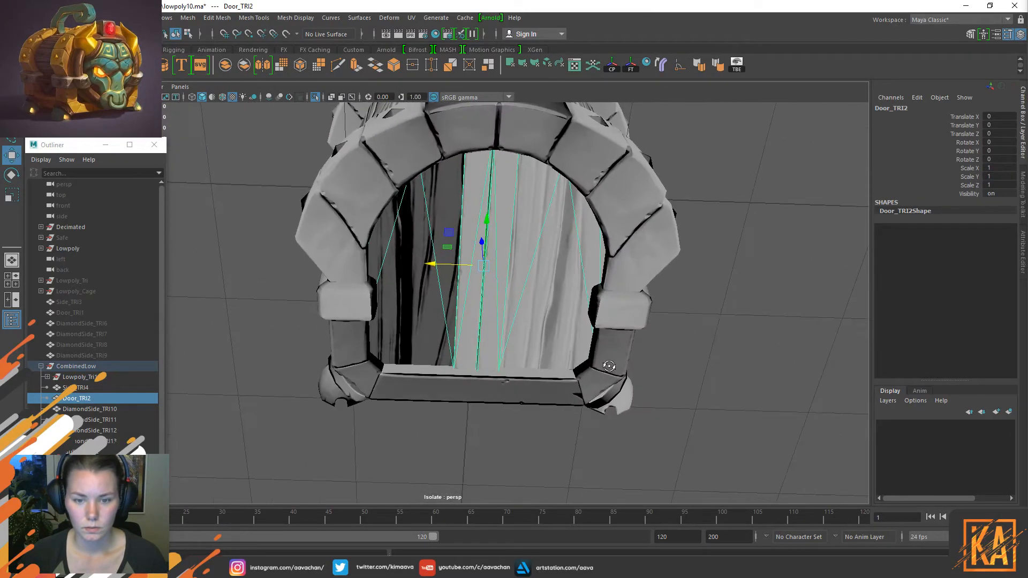
{"action": "key", "text": "ctrl+d"}
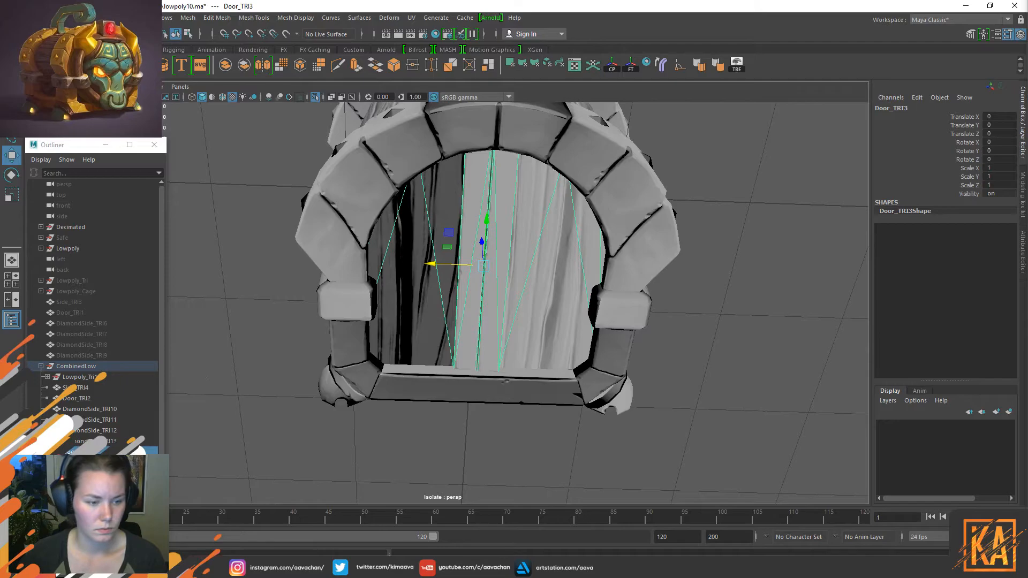
Isolate the original Door_TRI2 and delete the faces of its lighter, wide plank section.
{"action": "left_click", "coordinate": [92, 401]}
{"action": "key", "text": "ctrl+1"}
{"action": "key", "text": "ctrl+1"}
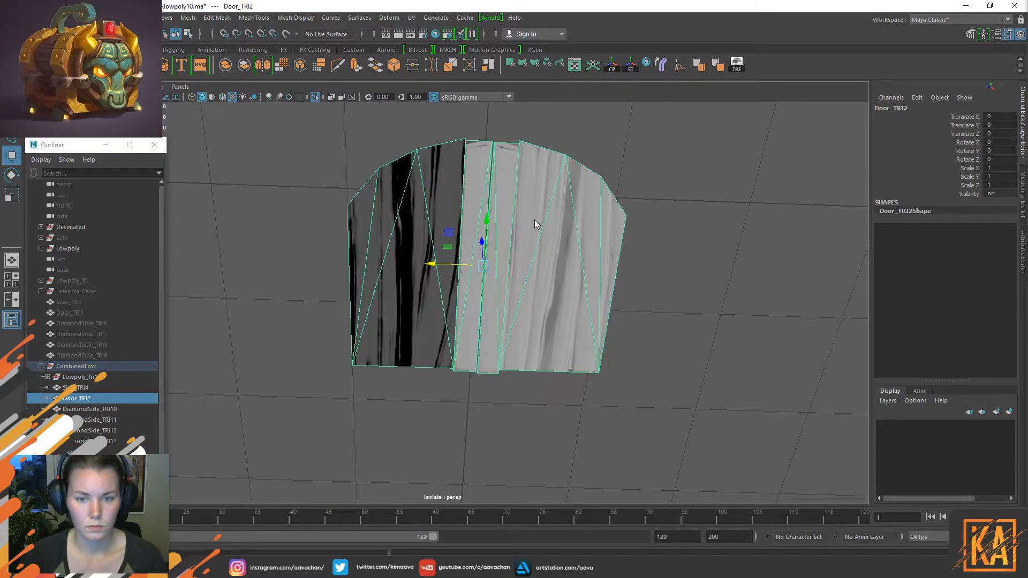
{"action": "right_click_drag", "start_coordinate": [535, 220], "coordinate": [536, 246]}
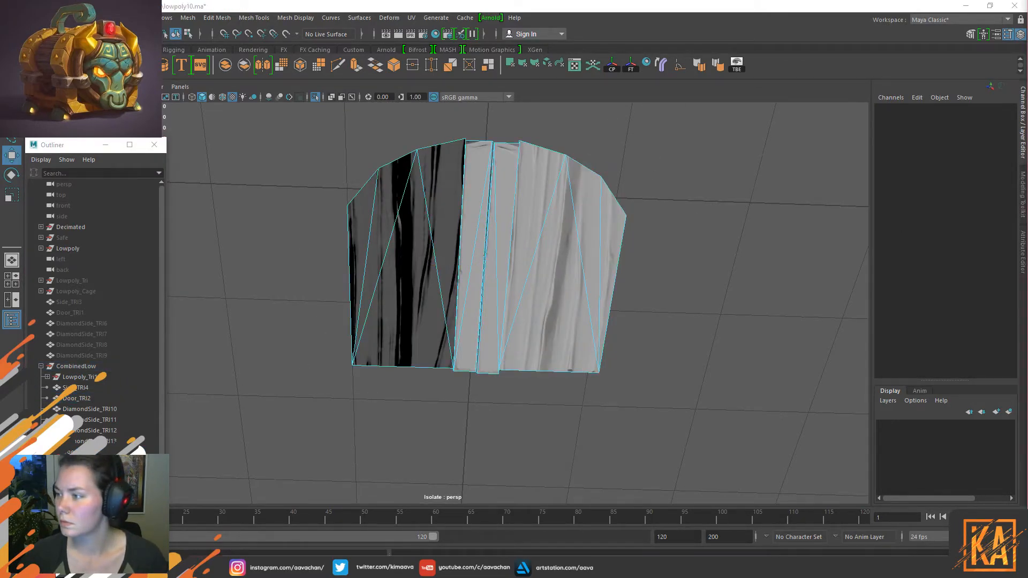
{"action": "double_click", "coordinate": [559, 204]}
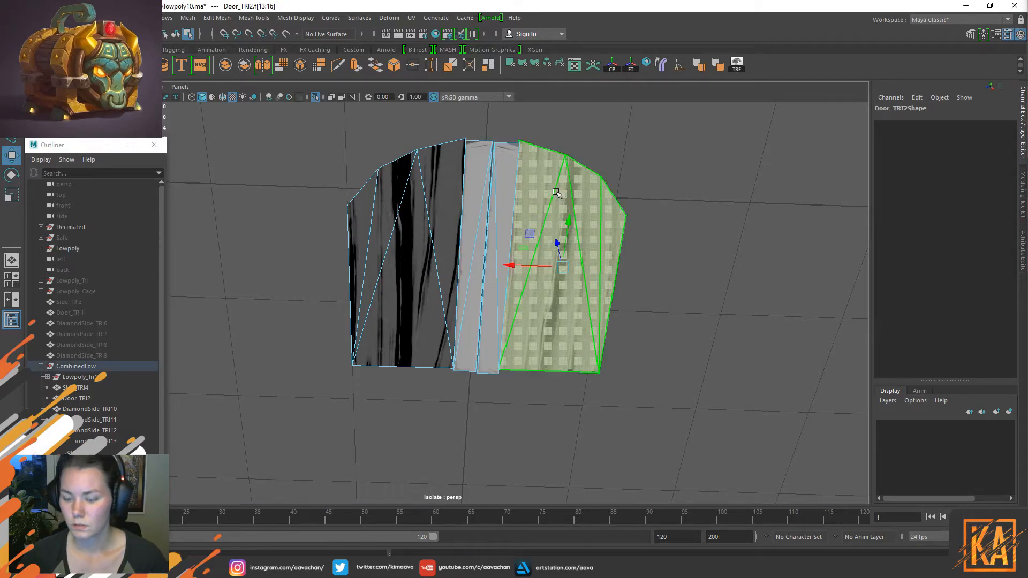
{"action": "key", "text": "Delete"}
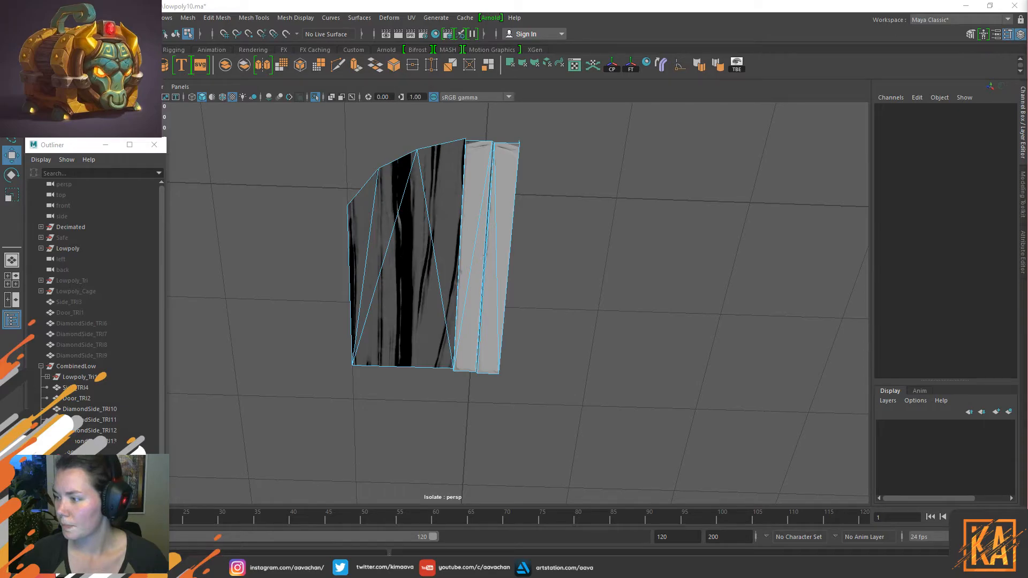
Delete the outer narrow strip beside the removed plank section on Door_TRI2.
{"action": "double_click", "coordinate": [499, 257]}
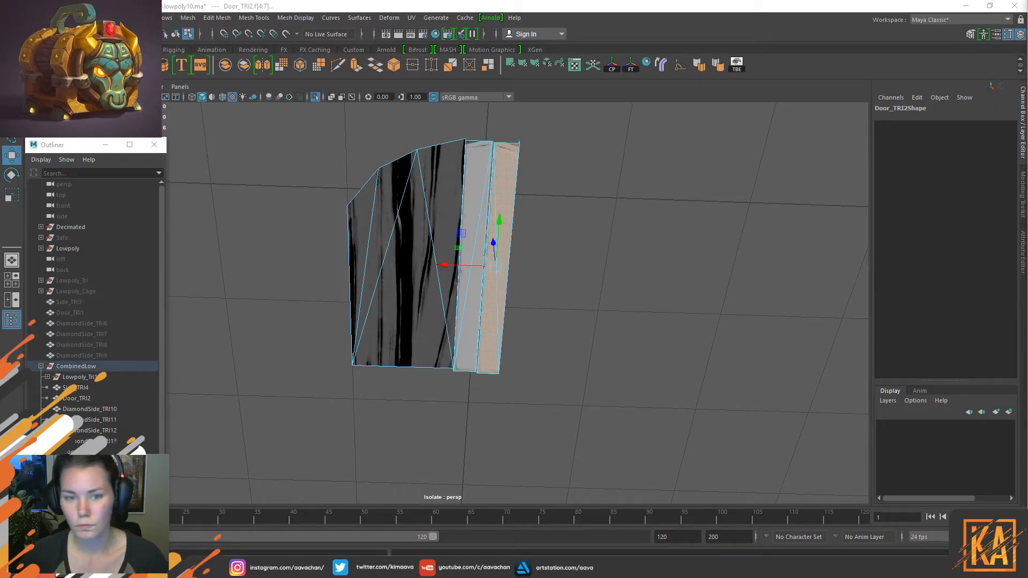
{"action": "left_click_drag", "start_coordinate": [624, 271], "coordinate": [599, 225], "text": "alt"}
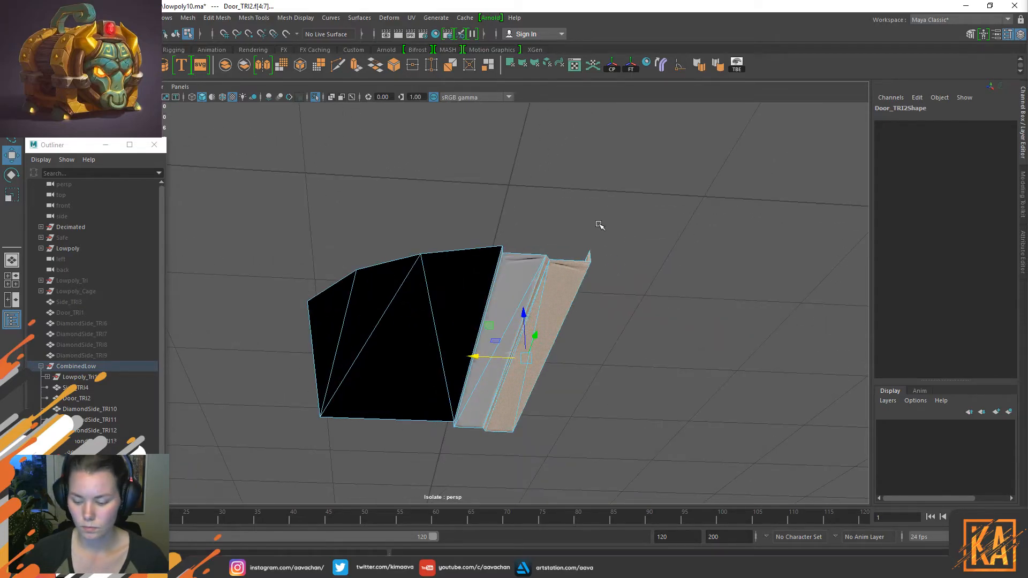
{"action": "left_click", "coordinate": [599, 225]}
{"action": "key", "text": "F8"}
{"action": "left_click", "coordinate": [568, 283]}
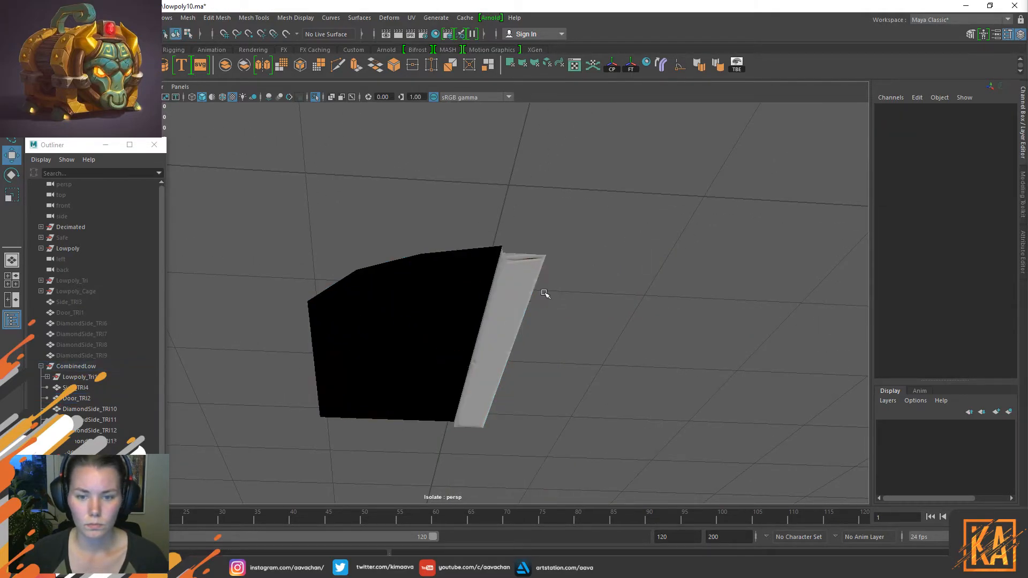
{"action": "left_click", "coordinate": [518, 301]}
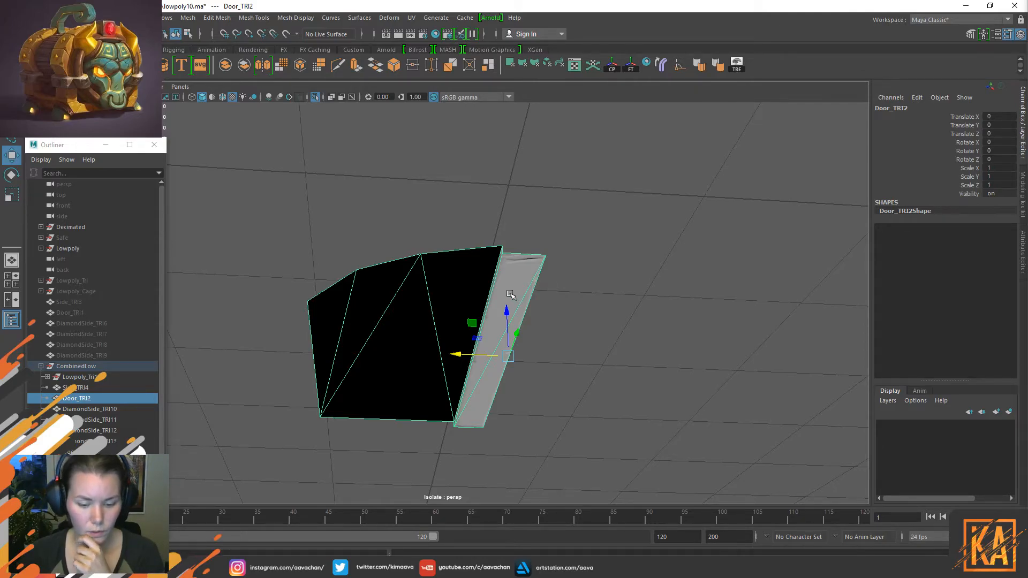
{"action": "left_click", "coordinate": [607, 294]}
{"action": "left_click", "coordinate": [428, 320]}
Select the duplicated door Door_TRI3 and isolate it in the viewport.
{"action": "left_click", "coordinate": [78, 452]}
{"action": "left_click_drag", "start_coordinate": [449, 344], "coordinate": [589, 321], "text": "alt"}
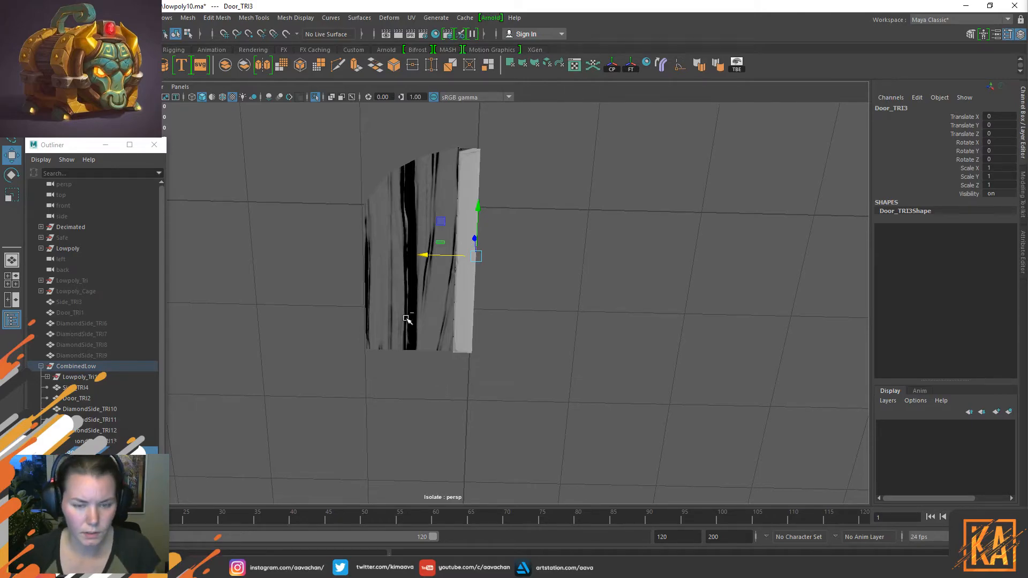
{"action": "key", "text": "ctrl+1"}
{"action": "key", "text": "ctrl+1"}
{"action": "scroll", "coordinate": [504, 212], "scroll_direction": "up", "scroll_amount": 2}
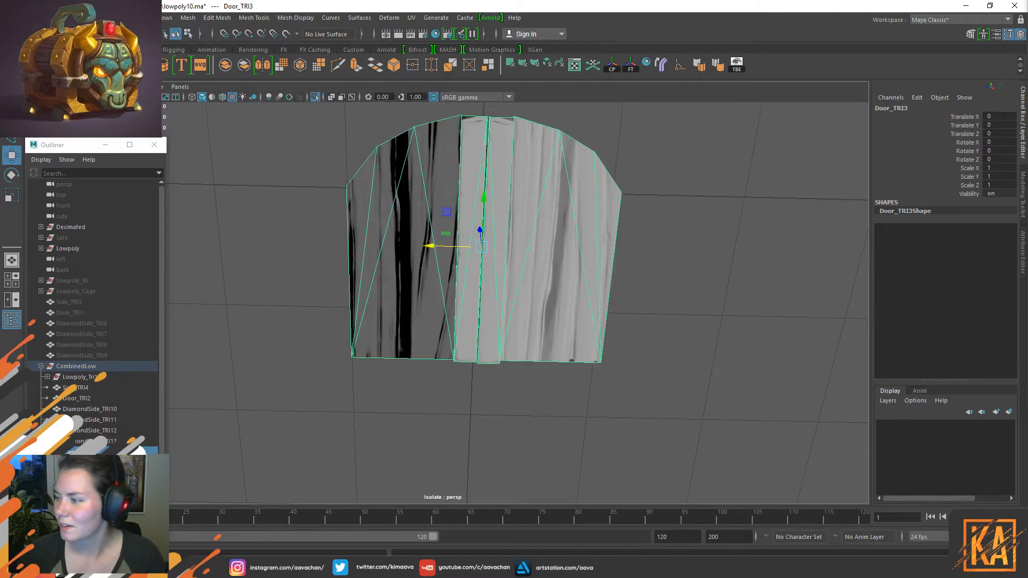
Delete the faces of the darker, wide plank section on the duplicated door Door_TRI3.
{"action": "key", "text": "F11"}
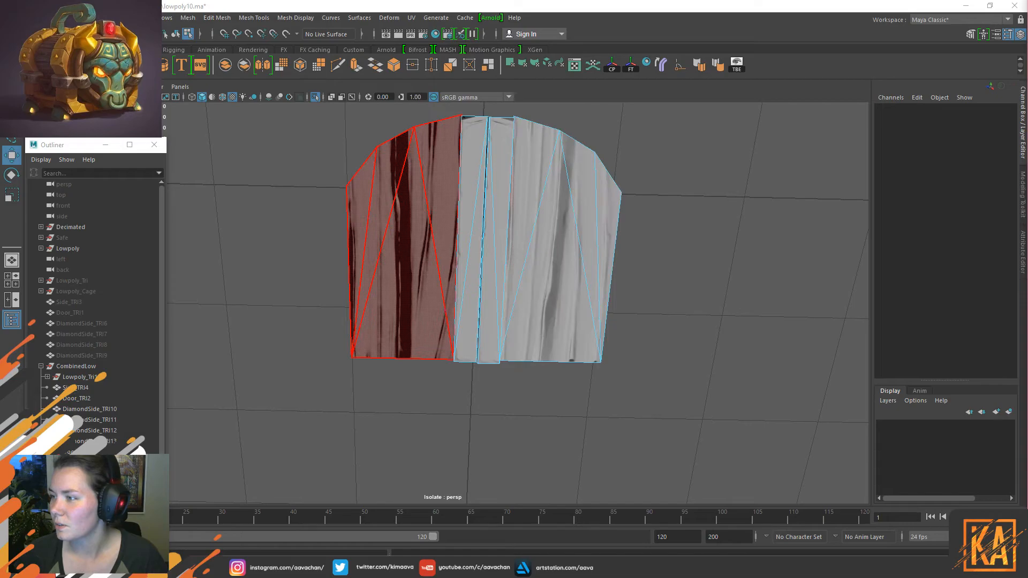
{"action": "left_click", "coordinate": [411, 244]}
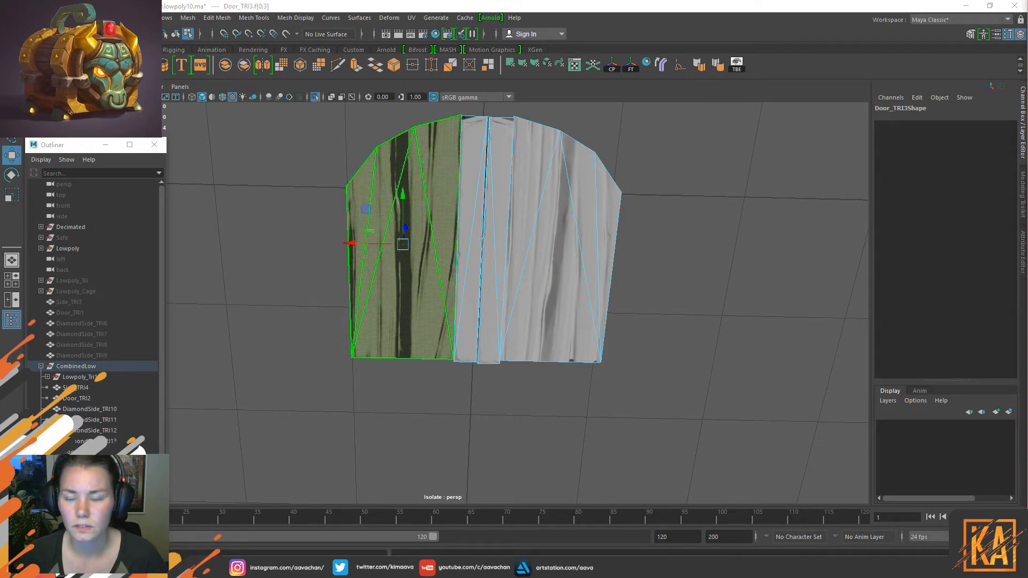
{"action": "key", "text": "ctrl+z"}
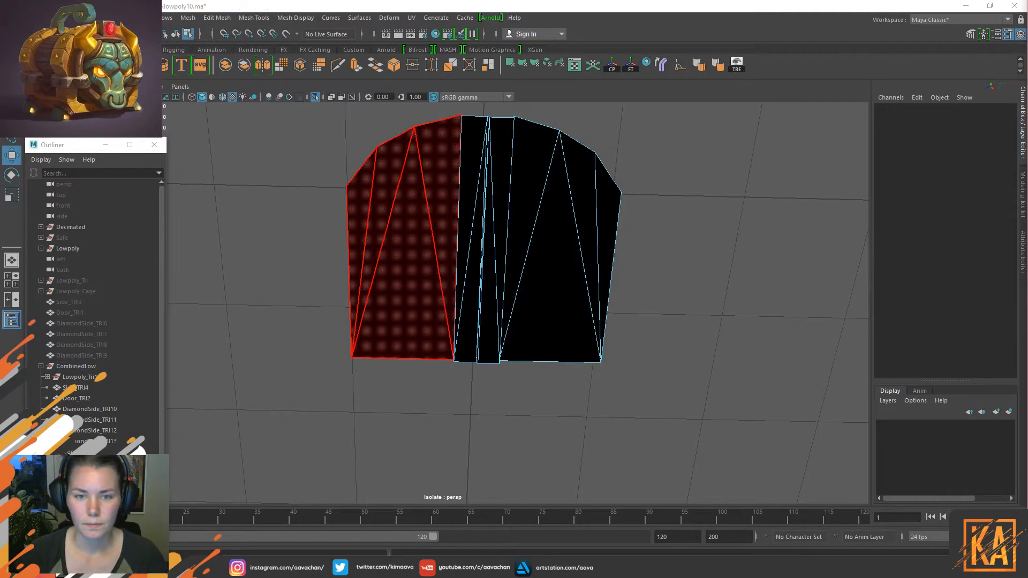
{"action": "key", "text": "ctrl+z"}
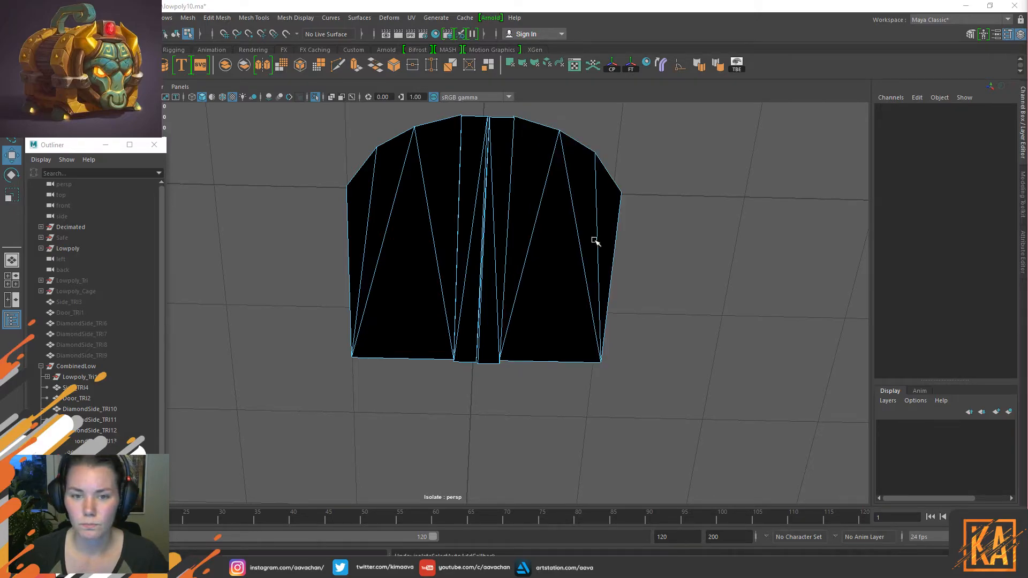
{"action": "key", "text": "ctrl+z"}
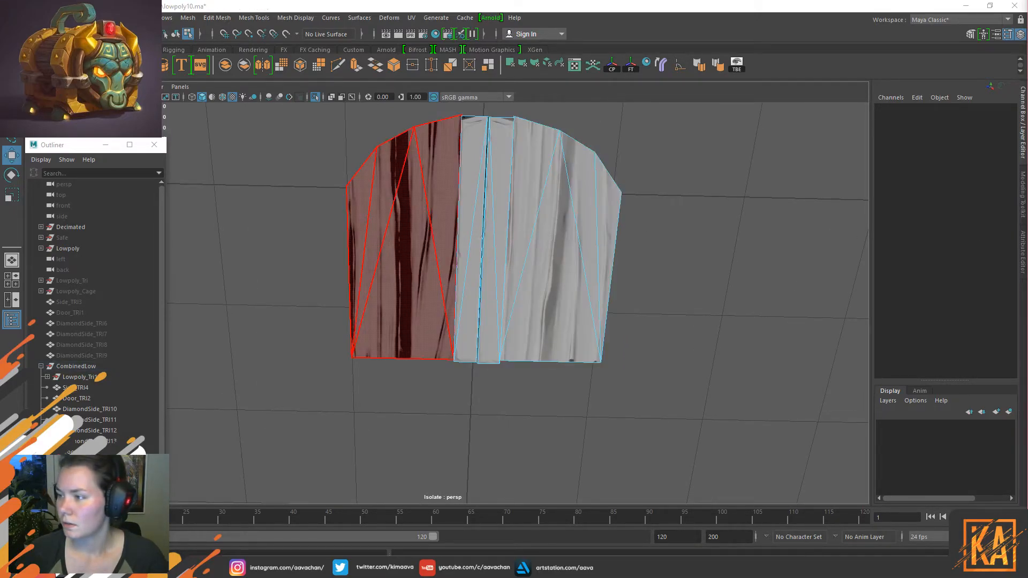
{"action": "key", "text": "shift+z"}
{"action": "key", "text": "Delete"}
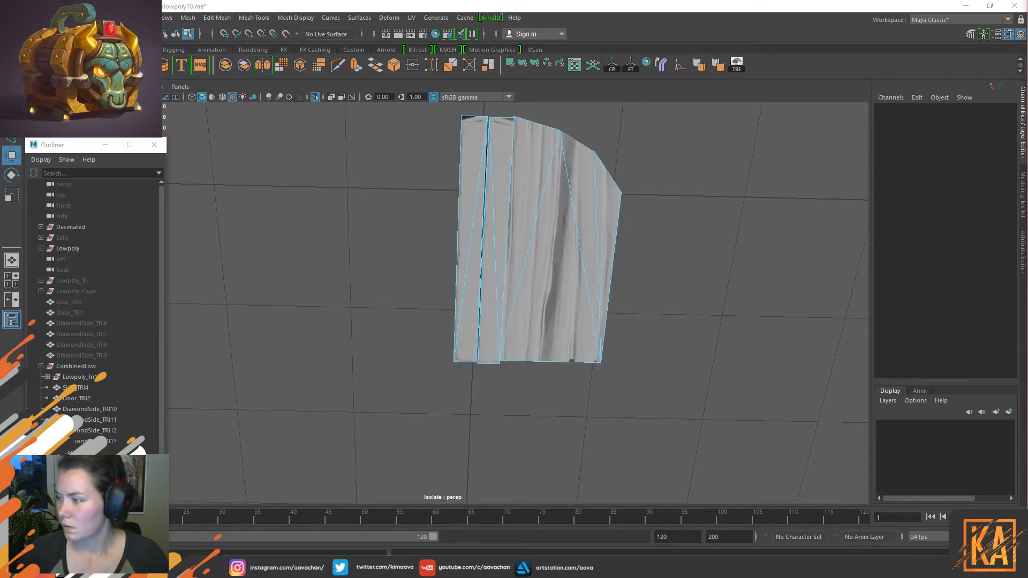
Delete the narrow strip beside the removed plank section on Door_TRI3 and reselect the remaining half as an object.
{"action": "double_click", "coordinate": [470, 246]}
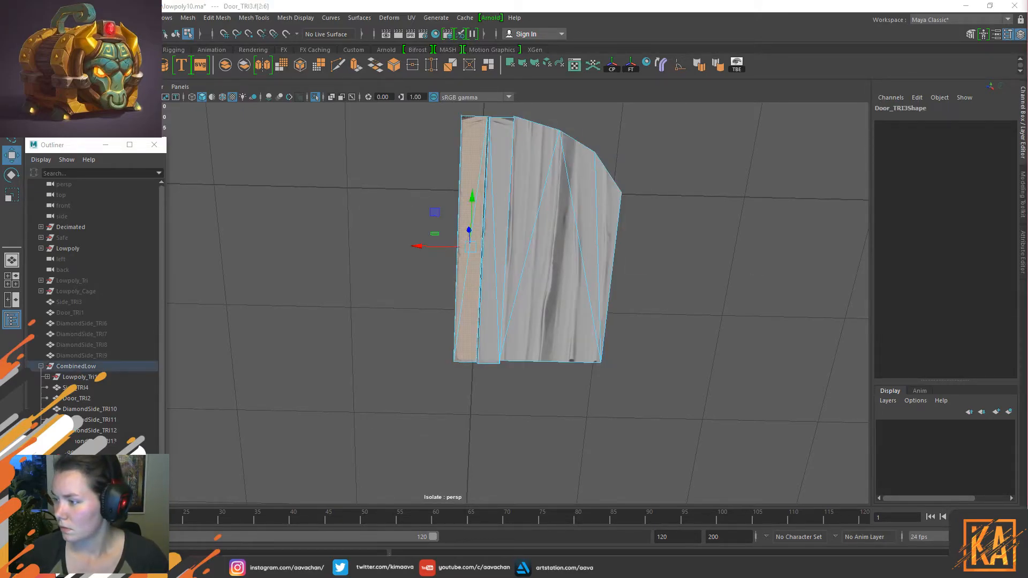
{"action": "scroll", "coordinate": [661, 307], "scroll_direction": "down", "scroll_amount": 1}
{"action": "scroll", "coordinate": [660, 307], "scroll_direction": "up", "scroll_amount": 1}
{"action": "middle_click", "coordinate": [660, 307]}
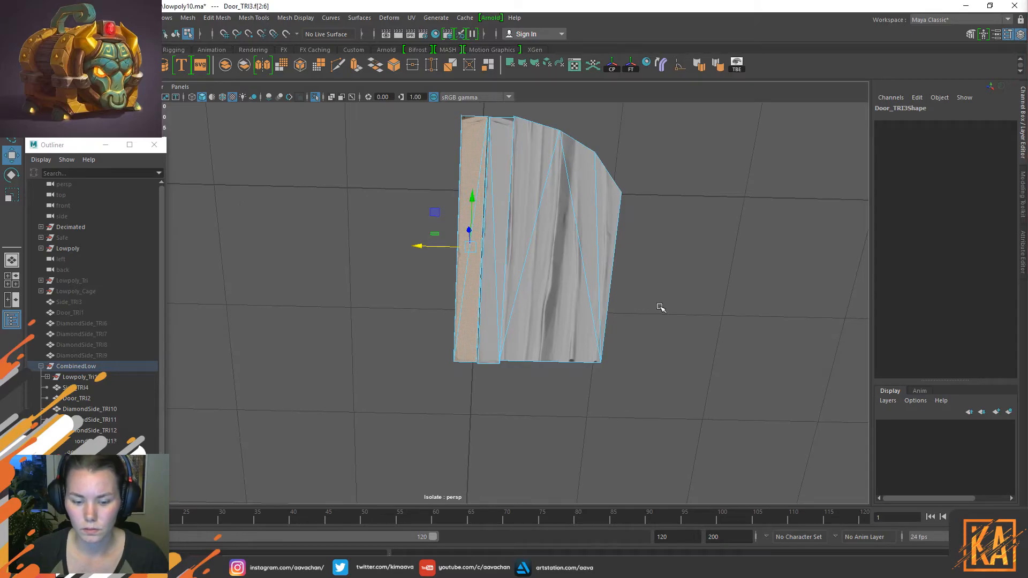
{"action": "key", "text": "Delete"}
{"action": "key", "text": "F8"}
{"action": "left_click", "coordinate": [667, 256]}
{"action": "left_click", "coordinate": [535, 289]}
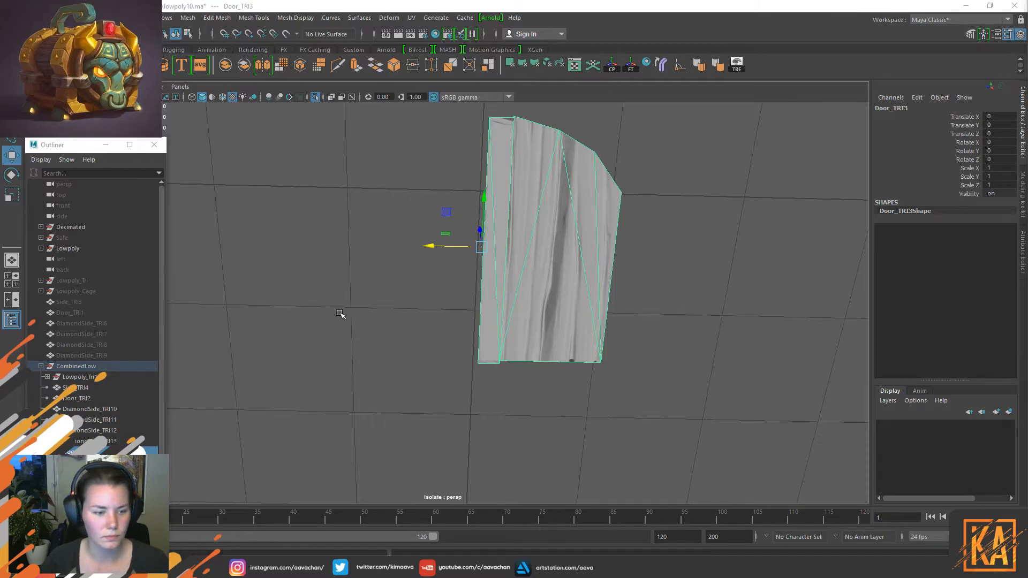
Exit isolation of the door half and isolate the whole CombinedLow group.
{"action": "scroll", "coordinate": [341, 314], "scroll_direction": "up", "scroll_amount": 3}
{"action": "left_click", "coordinate": [315, 323]}
{"action": "key", "text": "ctrl+1"}
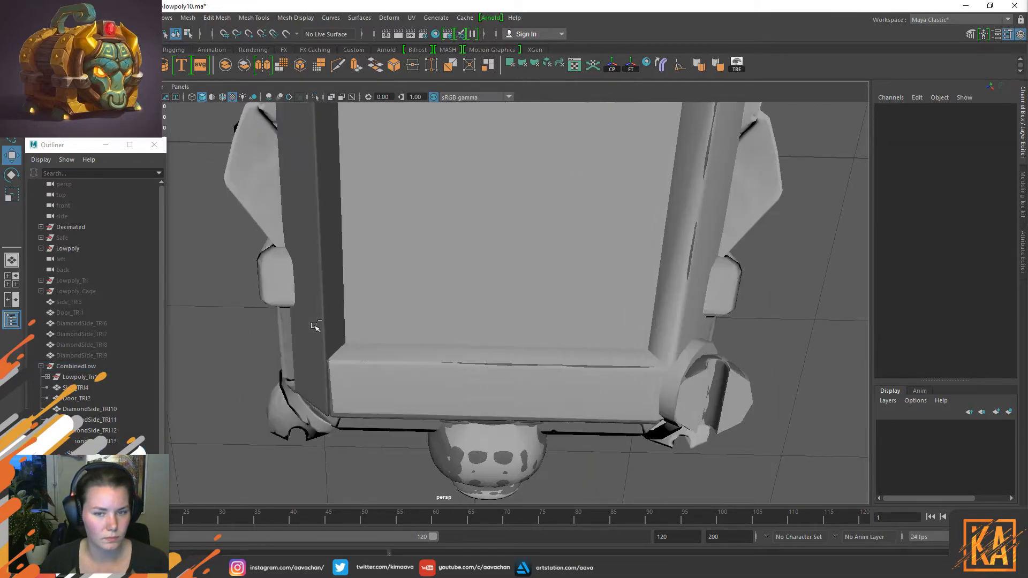
{"action": "left_click", "coordinate": [76, 366]}
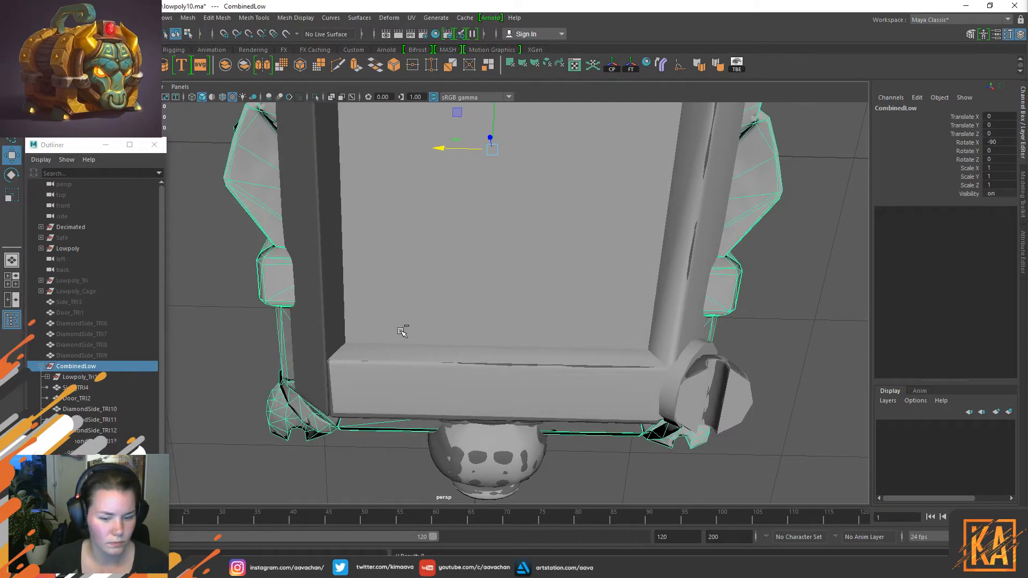
{"action": "key", "text": "ctrl+1"}
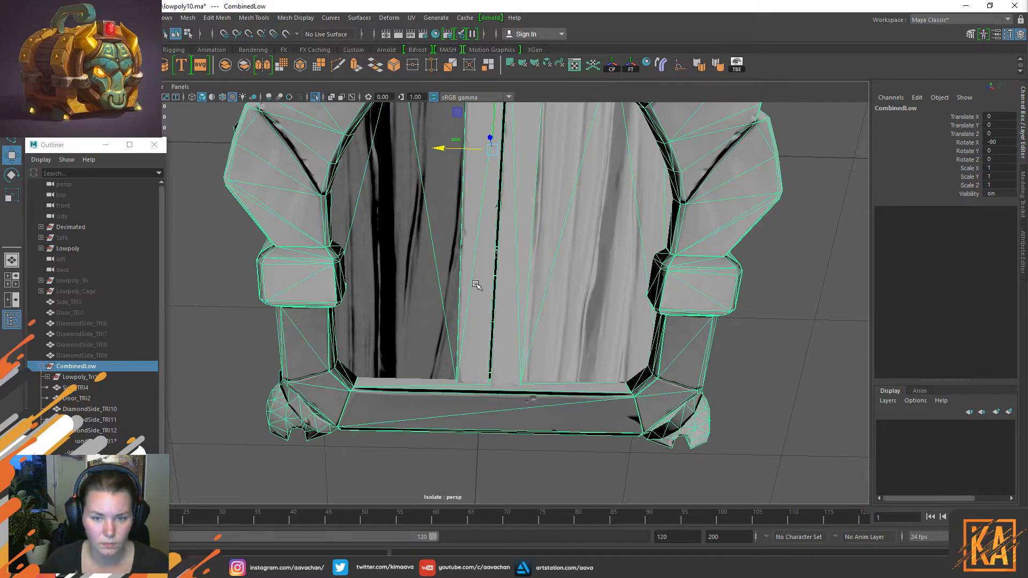
Select Door_TRI3 in the door frame and move its pivot to its outer upper corner.
{"action": "left_click", "coordinate": [526, 265]}
{"action": "scroll", "coordinate": [548, 259], "scroll_direction": "down", "scroll_amount": 4}
{"action": "left_click_drag", "start_coordinate": [546, 240], "coordinate": [539, 278], "text": "alt"}
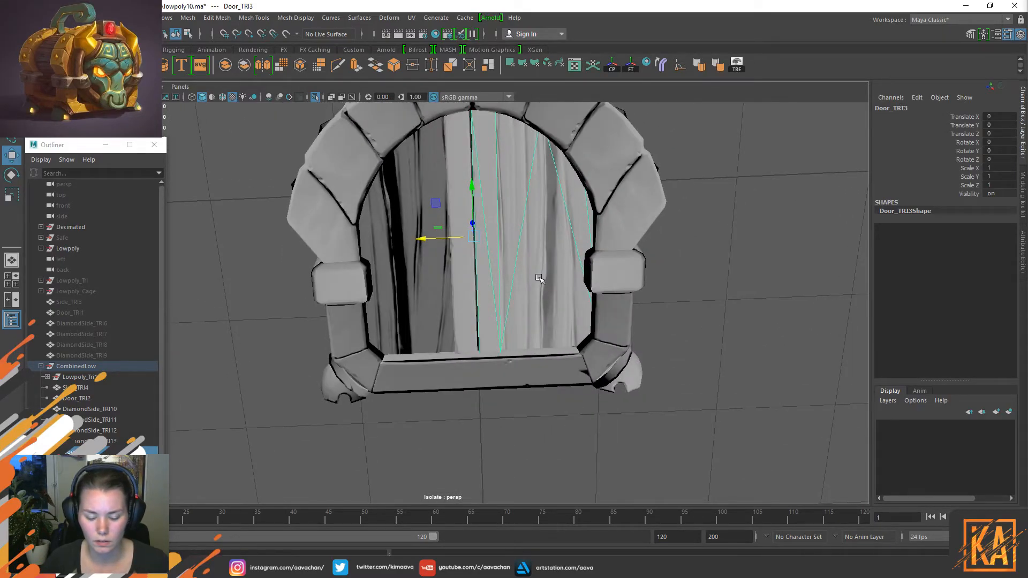
{"action": "key", "text": "ctrl+1"}
{"action": "key", "text": "ctrl+1"}
{"action": "left_click", "coordinate": [615, 170]}
{"action": "key", "text": "ctrl+1"}
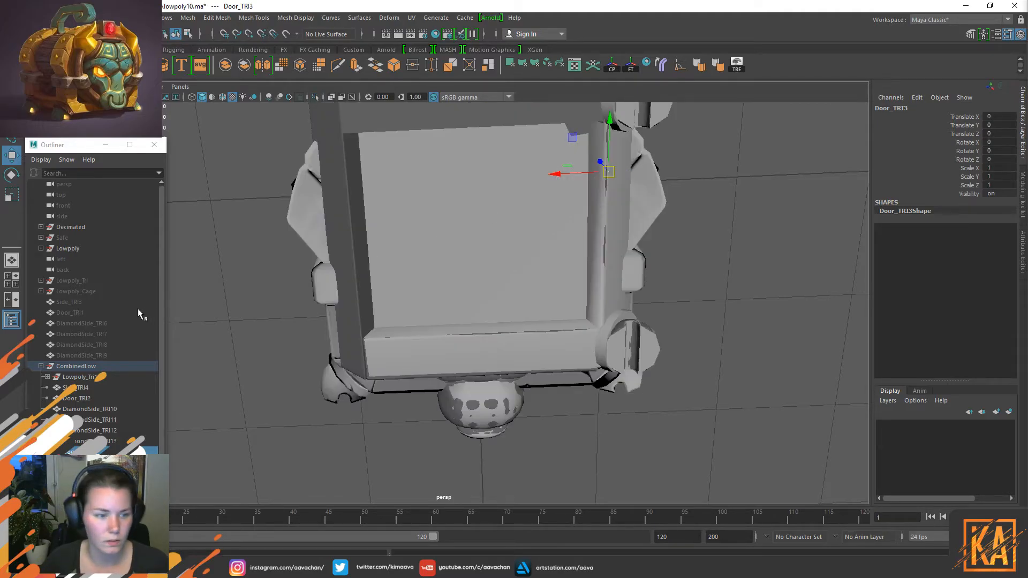
Hide the Decimated and Lowpoly groups.
{"action": "left_click", "coordinate": [70, 248]}
{"action": "key", "text": "ctrl+h"}
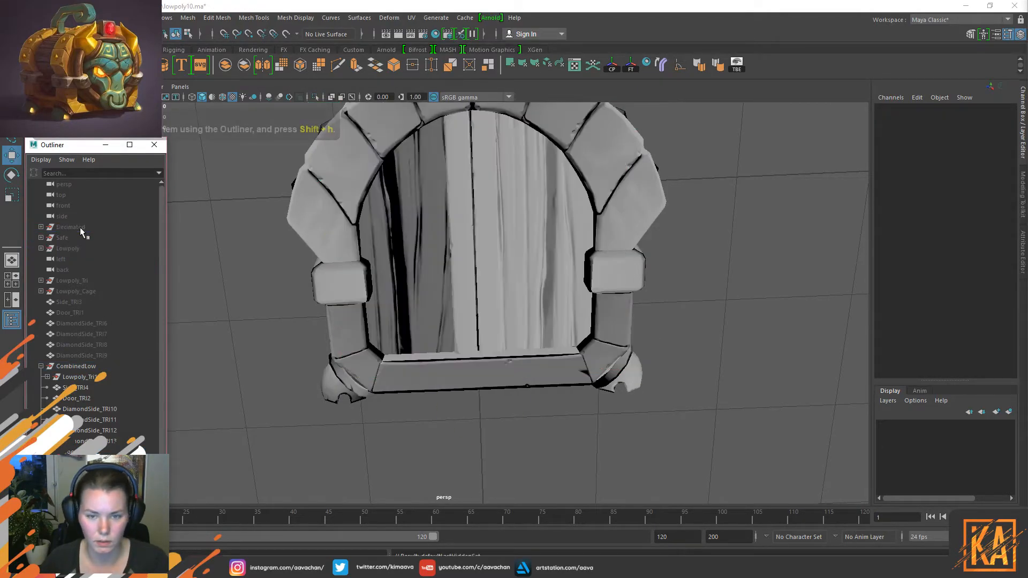
Rotate Door_TRI3 around its outer-edge pivot to about 7.113 degrees in Z.
{"action": "left_click_drag", "start_coordinate": [629, 281], "coordinate": [637, 292], "text": "alt"}
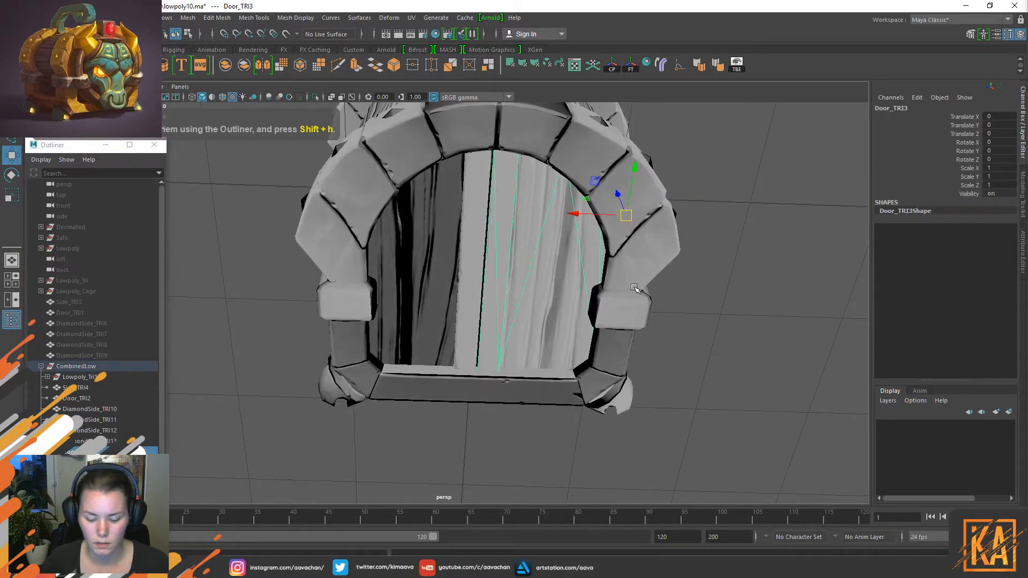
{"action": "key", "text": "e"}
{"action": "left_click_drag", "start_coordinate": [614, 236], "coordinate": [615, 236]}
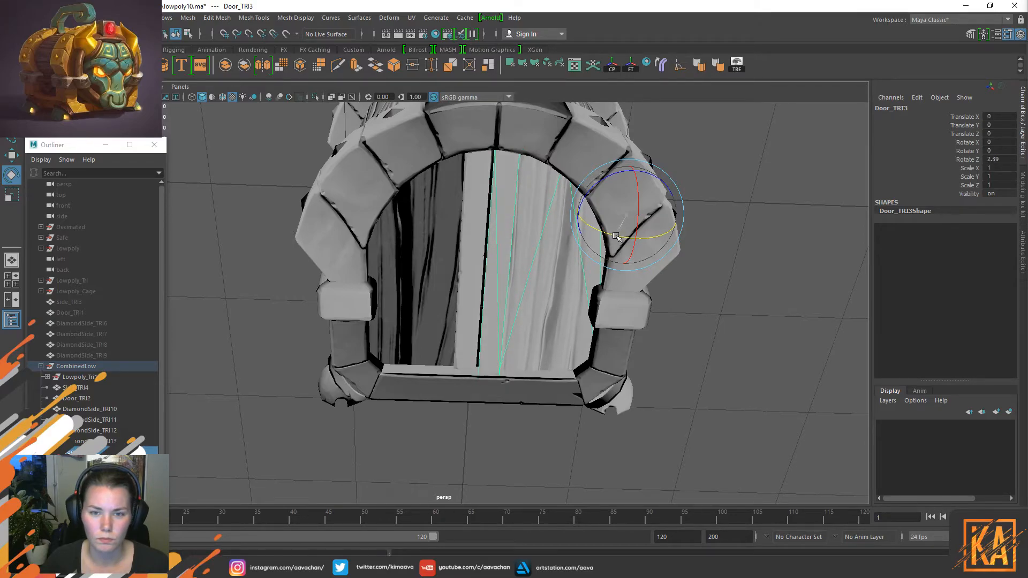
{"action": "left_click_drag", "start_coordinate": [616, 236], "coordinate": [620, 236]}
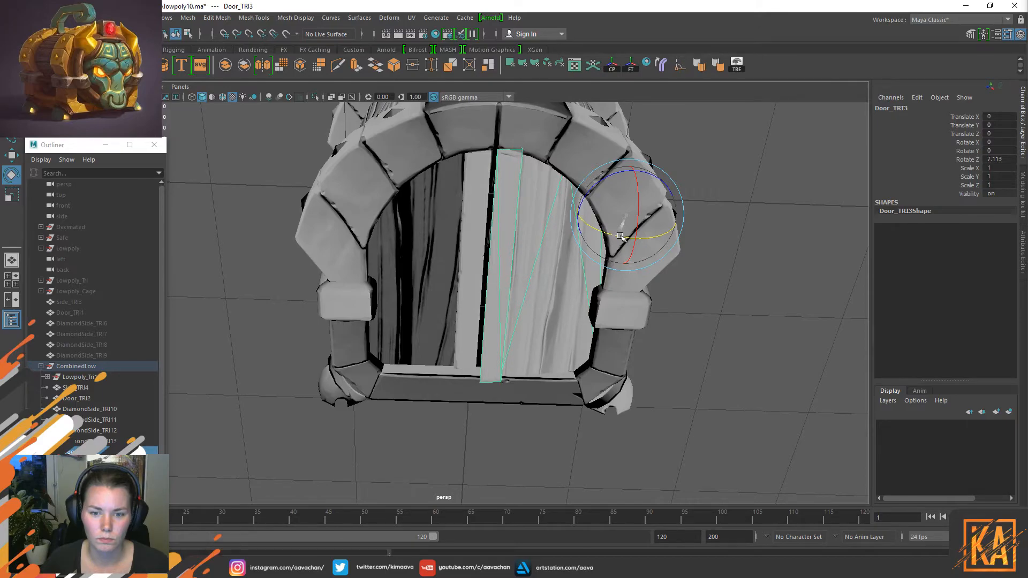
Isolate the other door half, Door_TRI2, and snap its pivot to its outer upper corner vertex.
{"action": "left_click_drag", "start_coordinate": [543, 264], "coordinate": [452, 281], "text": "alt"}
{"action": "left_click", "coordinate": [452, 281]}
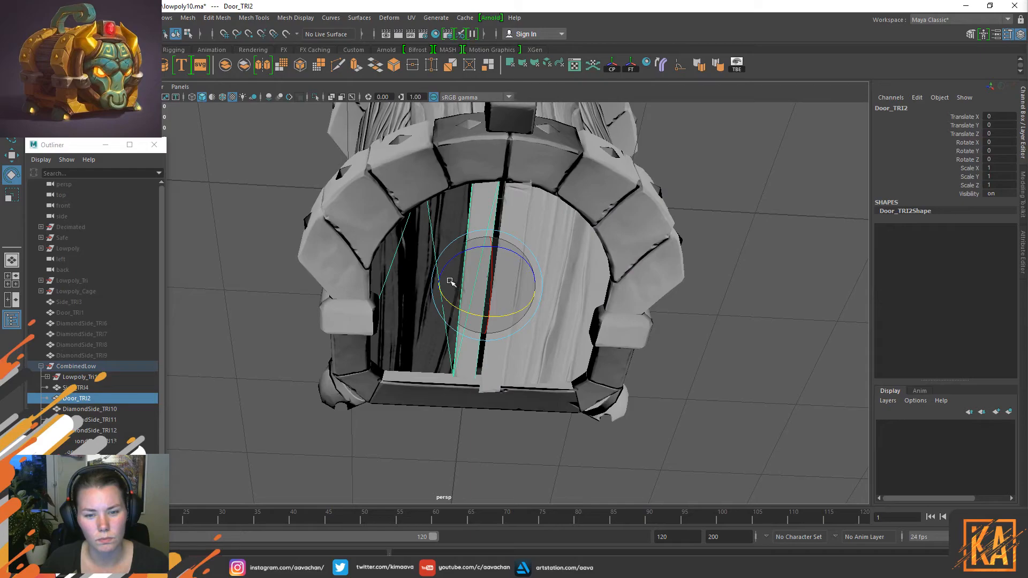
{"action": "key", "text": "ctrl+1"}
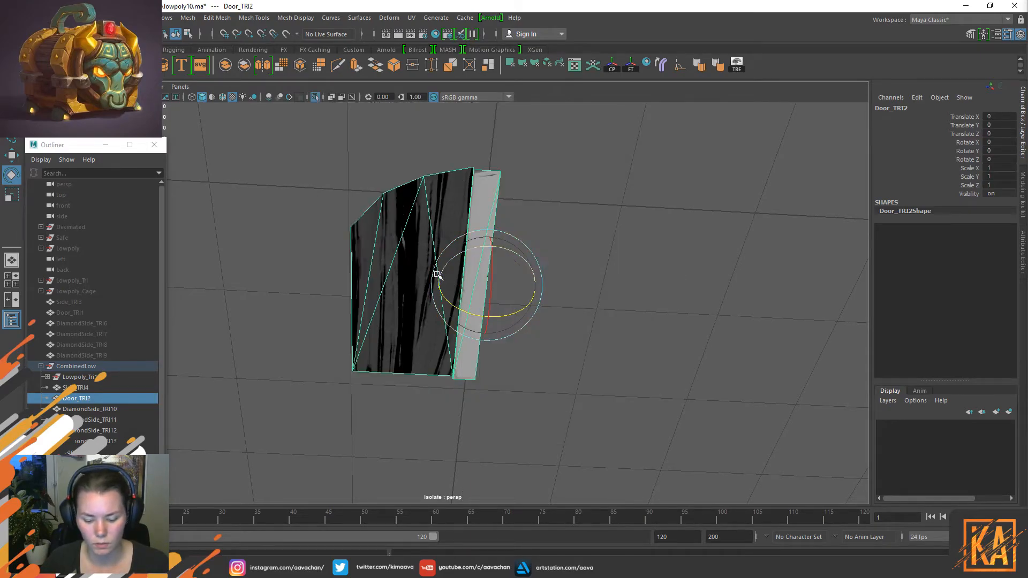
{"action": "key", "text": "d"}
{"action": "key", "text": "v"}
{"action": "middle_click_drag", "start_coordinate": [441, 324], "coordinate": [356, 233]}
{"action": "key", "text": "e"}
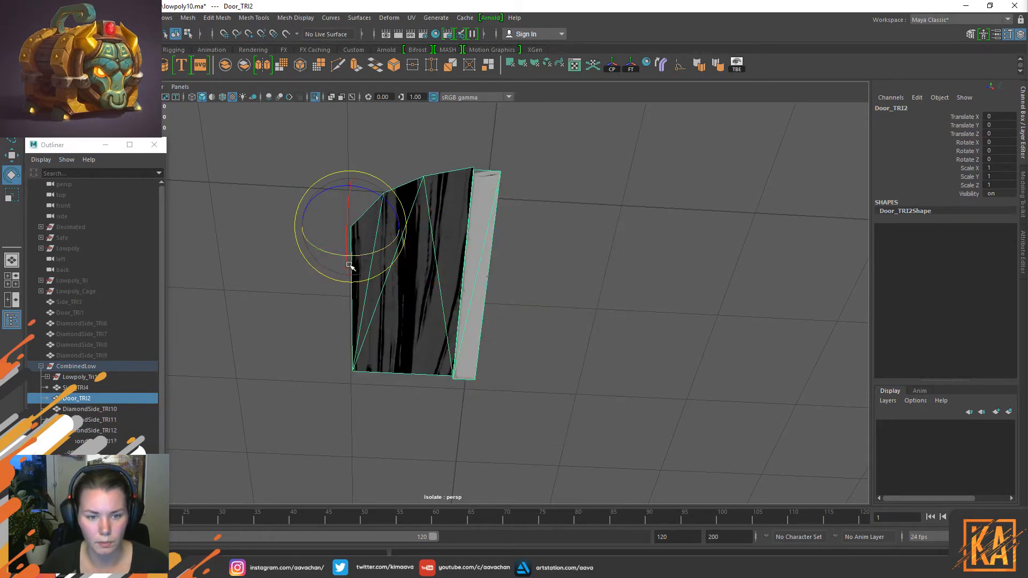
Swing Door_TRI2 slightly around its outer-edge pivot, adjusting its Z rotation against the surrounding door frame.
{"action": "left_click_drag", "start_coordinate": [355, 256], "coordinate": [358, 256]}
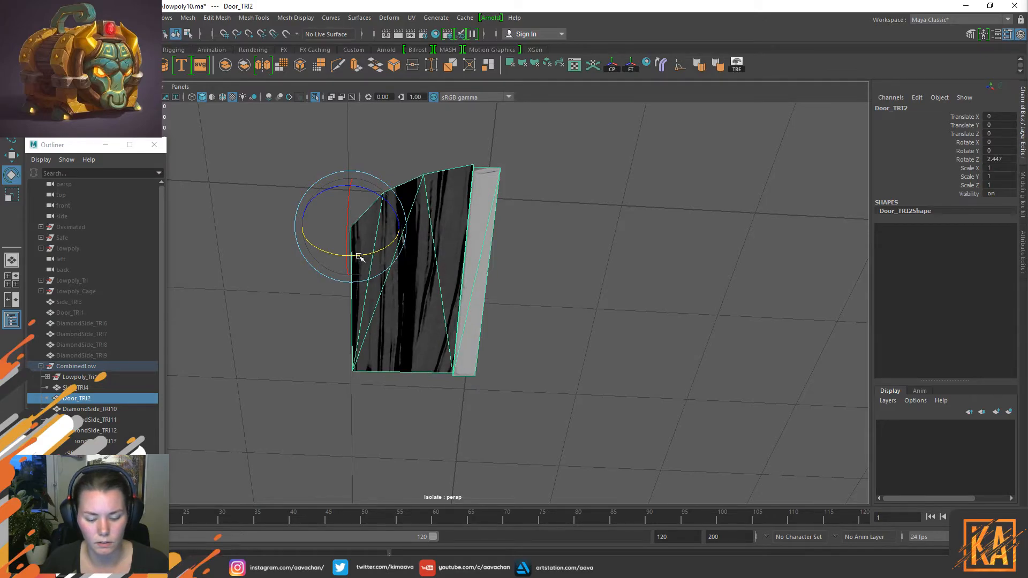
{"action": "key", "text": "ctrl+1"}
{"action": "left_click", "coordinate": [561, 330]}
{"action": "left_click_drag", "start_coordinate": [452, 332], "coordinate": [488, 351], "text": "alt"}
{"action": "left_click", "coordinate": [469, 343]}
{"action": "left_click_drag", "start_coordinate": [366, 307], "coordinate": [365, 307]}
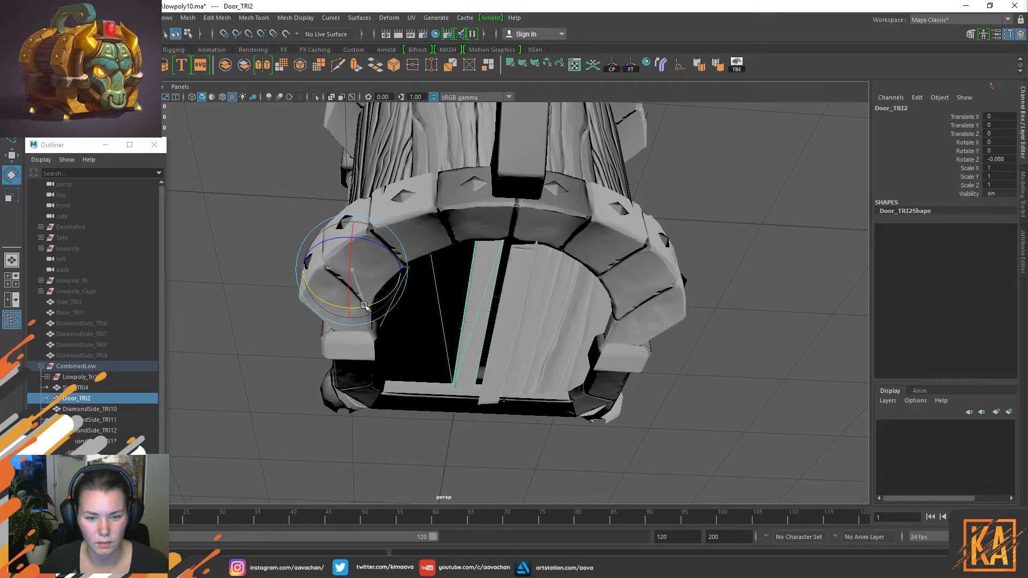
Pick the inner vertical edge of Door_TRI3 where the halves meet, and isolate this door half.
{"action": "left_click", "coordinate": [530, 321]}
{"action": "left_click_drag", "start_coordinate": [531, 321], "coordinate": [595, 302], "text": "alt"}
{"action": "left_click_drag", "start_coordinate": [474, 250], "coordinate": [514, 324], "text": "alt"}
{"action": "scroll", "coordinate": [507, 316], "scroll_direction": "up", "scroll_amount": 4}
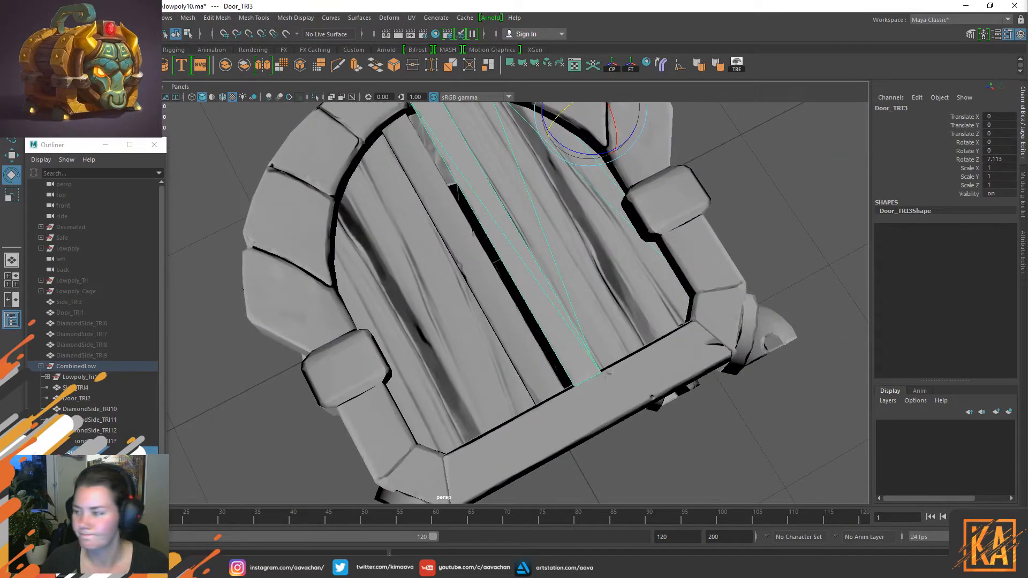
{"action": "right_click_drag", "start_coordinate": [515, 271], "coordinate": [514, 242]}
{"action": "left_click", "coordinate": [493, 238]}
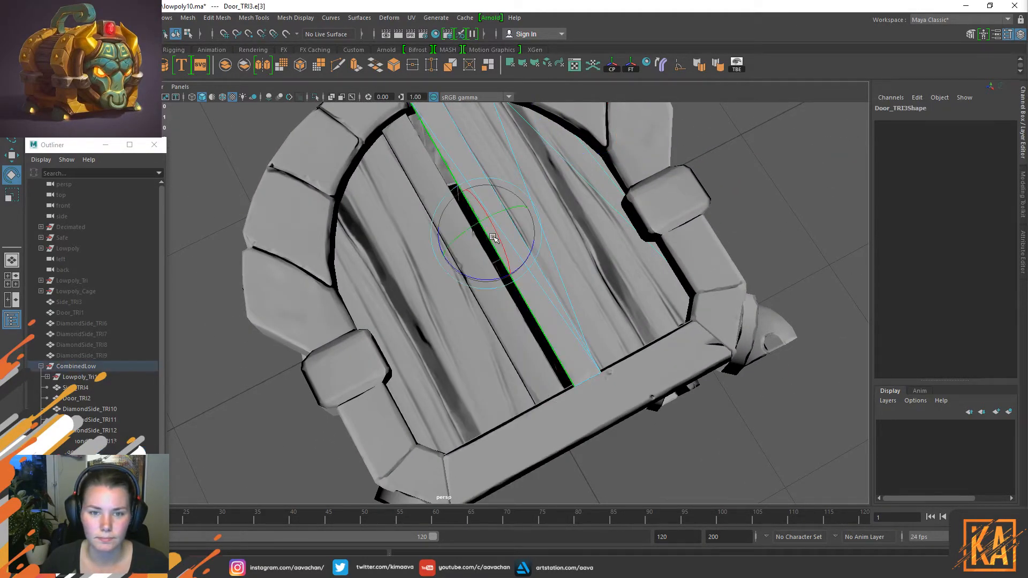
{"action": "key", "text": "w"}
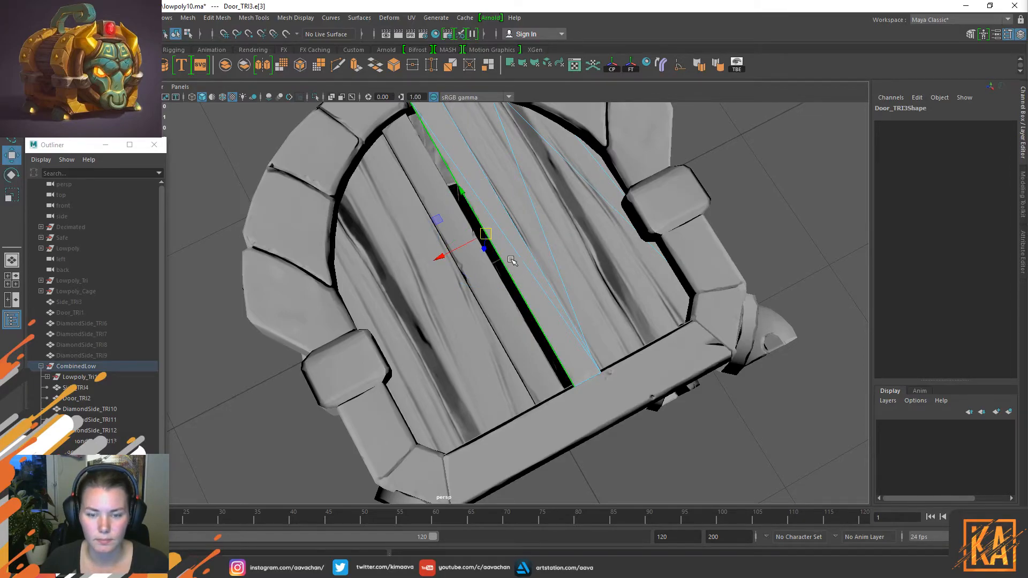
{"action": "key", "text": "F8"}
{"action": "key", "text": "ctrl+1"}
Extrude Door_TRI3's inner vertical border edge perpendicular to the planks into a thin side strip that gives the door thickness.
{"action": "scroll", "coordinate": [522, 237], "scroll_direction": "up", "scroll_amount": 2}
{"action": "right_click_drag", "start_coordinate": [564, 224], "coordinate": [486, 226], "text": "shift"}
{"action": "left_click", "coordinate": [508, 209]}
{"action": "left_click", "coordinate": [504, 222]}
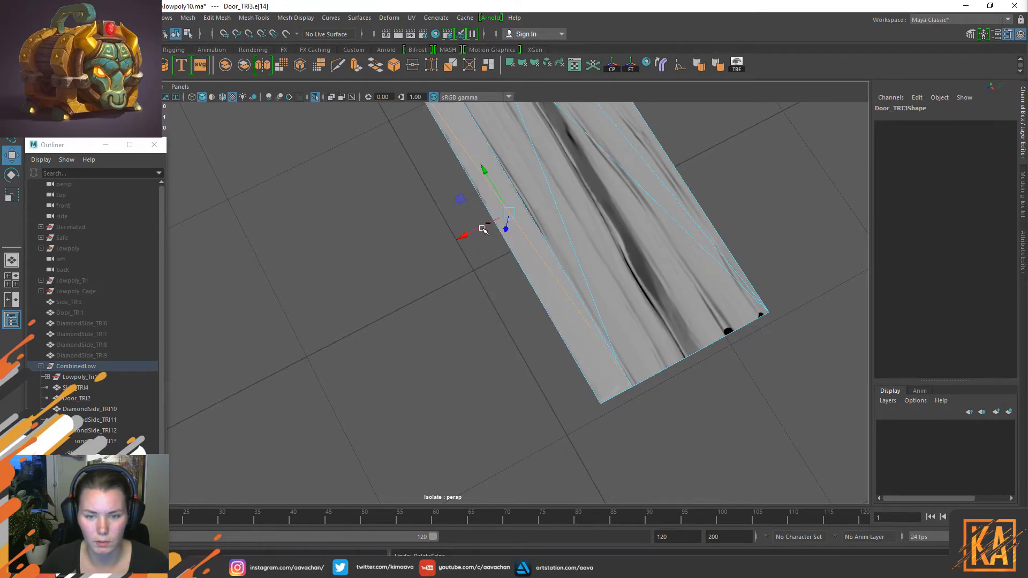
{"action": "right_click_drag", "start_coordinate": [524, 248], "coordinate": [525, 276], "text": "shift"}
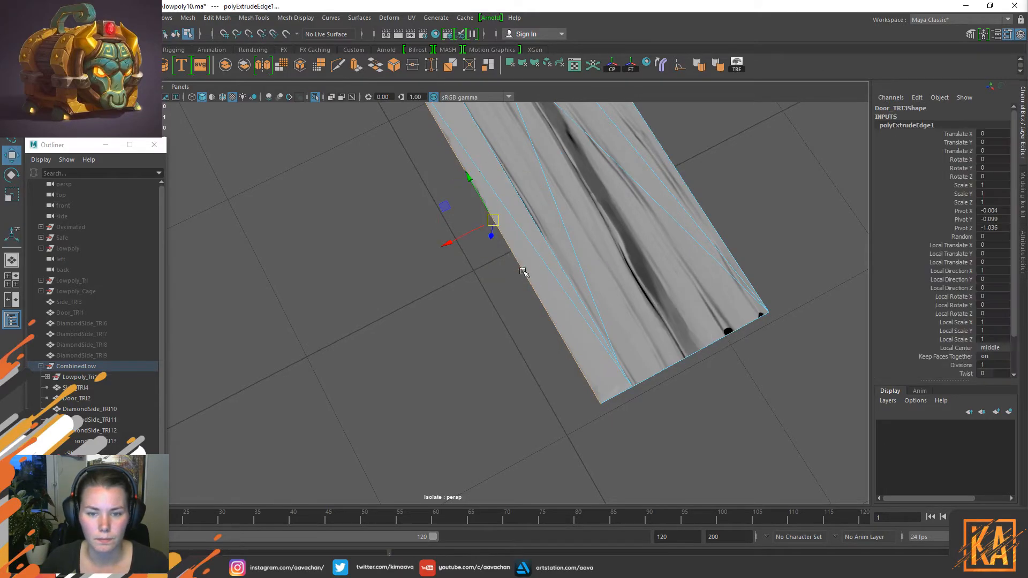
{"action": "left_click_drag", "start_coordinate": [508, 259], "coordinate": [617, 292], "text": "alt"}
{"action": "key", "text": "v"}
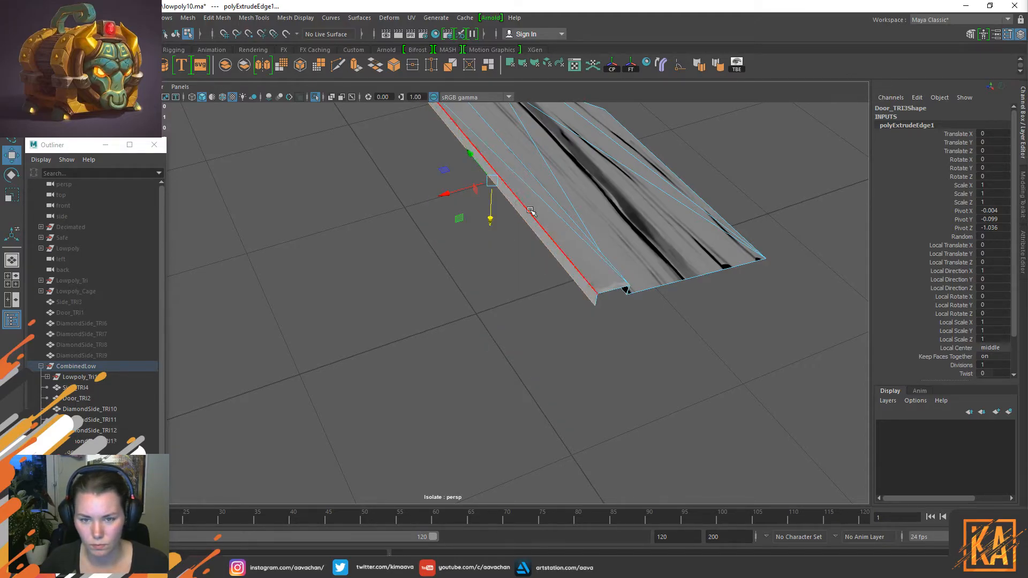
{"action": "left_click_drag", "start_coordinate": [530, 218], "coordinate": [532, 222], "text": "alt"}
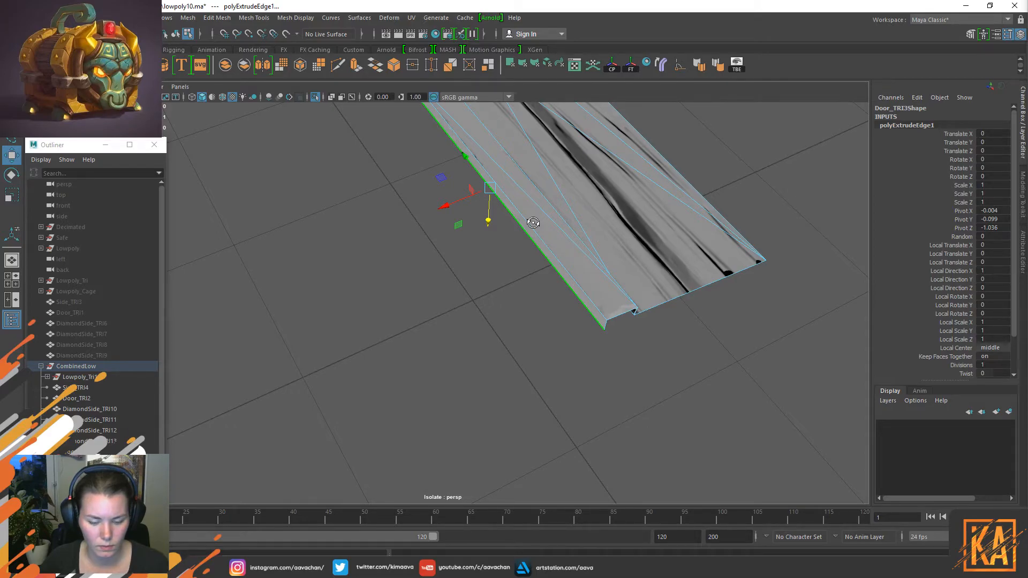
{"action": "left_click_drag", "start_coordinate": [519, 211], "coordinate": [537, 268], "text": "alt"}
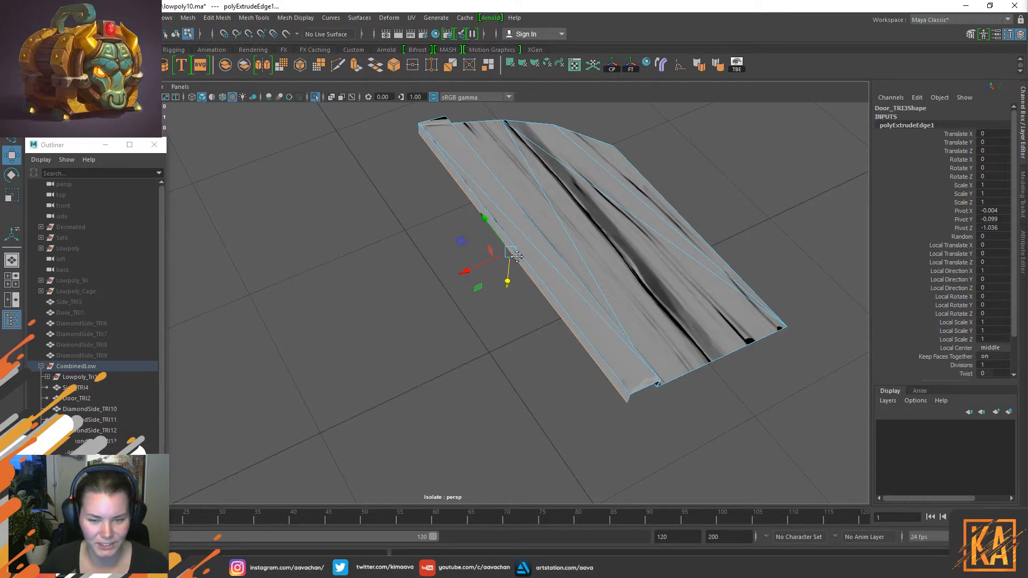
{"action": "left_click_drag", "start_coordinate": [514, 251], "coordinate": [517, 268], "text": "alt"}
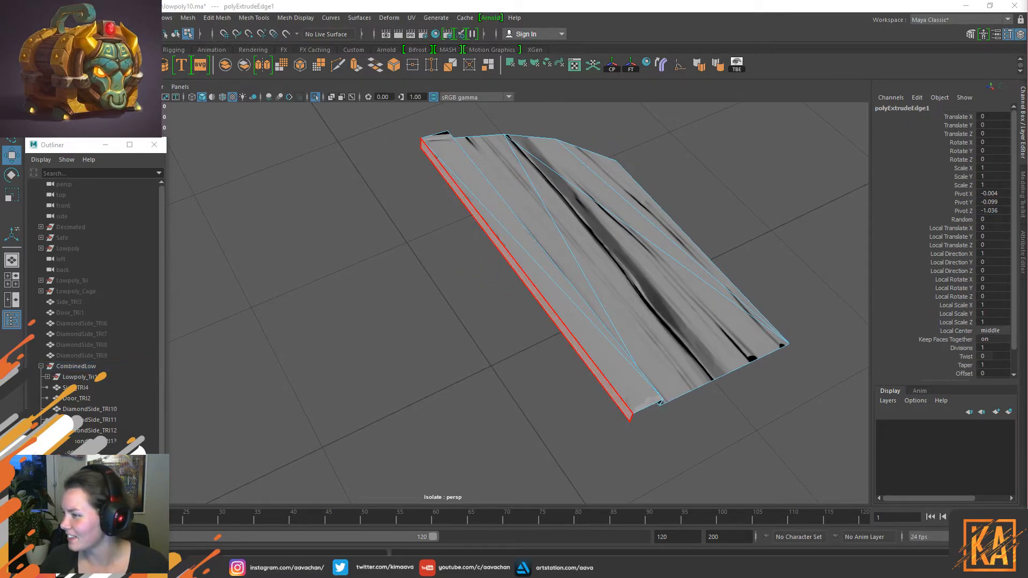
Unfold the UVs of Door_TRI3's new side strip face and rescale them on the texture.
{"action": "left_click", "coordinate": [511, 264]}
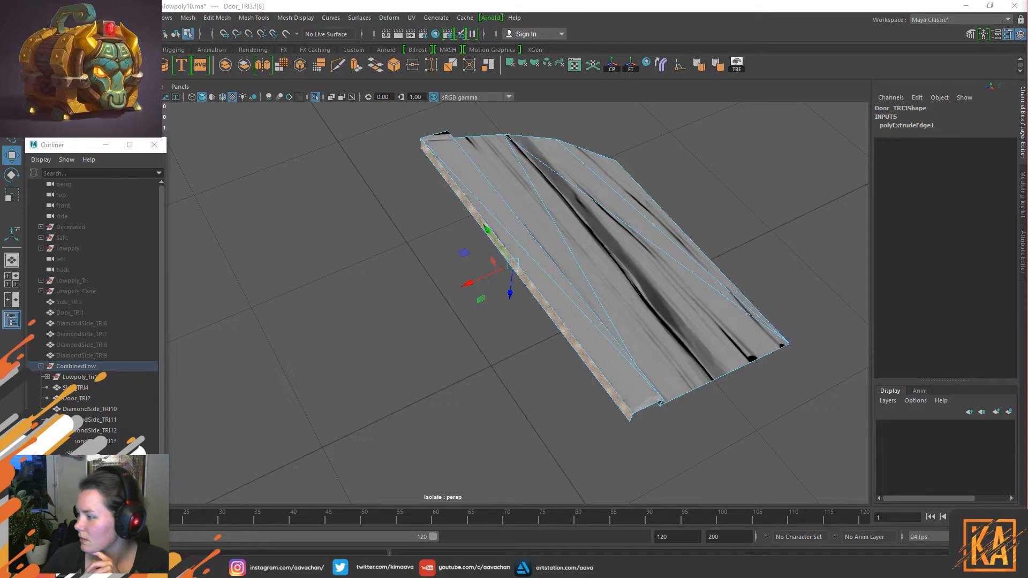
{"action": "key", "text": "ctrl+u"}
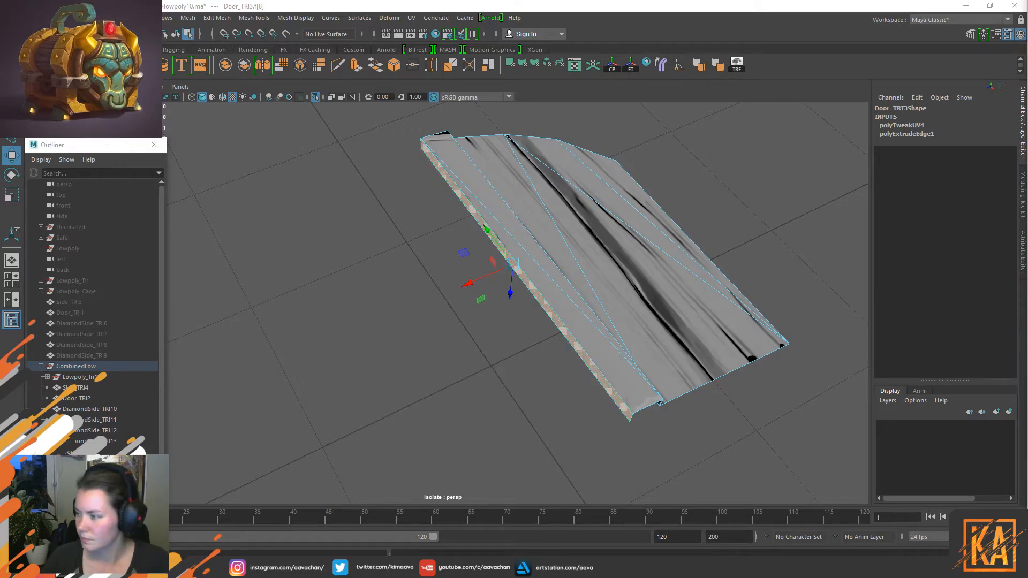
{"action": "key", "text": "r"}
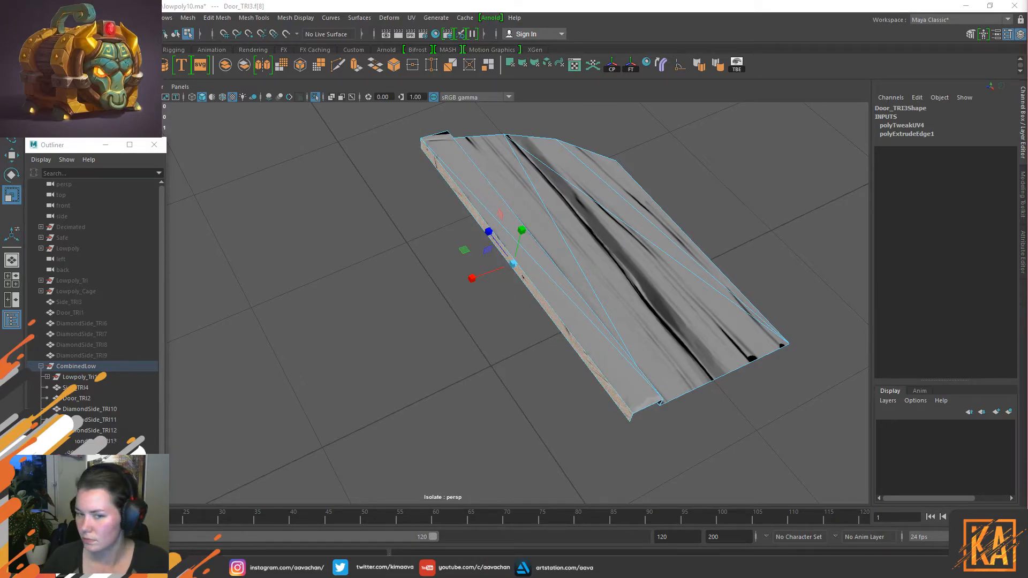
Try to move and sew the UVs along the edge between the side strip and Door_TRI3's front planks.
{"action": "left_click", "coordinate": [578, 344]}
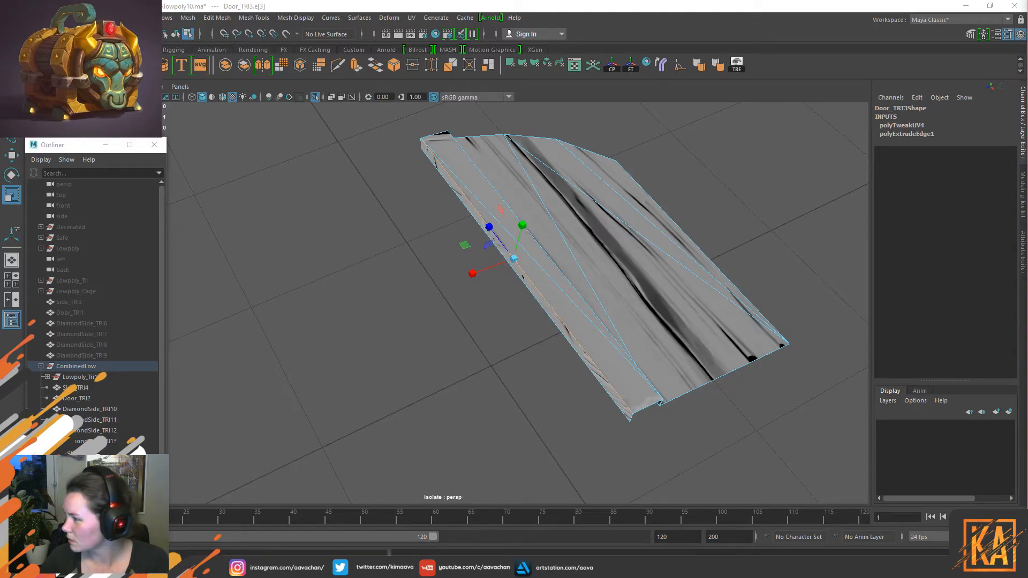
{"action": "key", "text": "shift+s"}
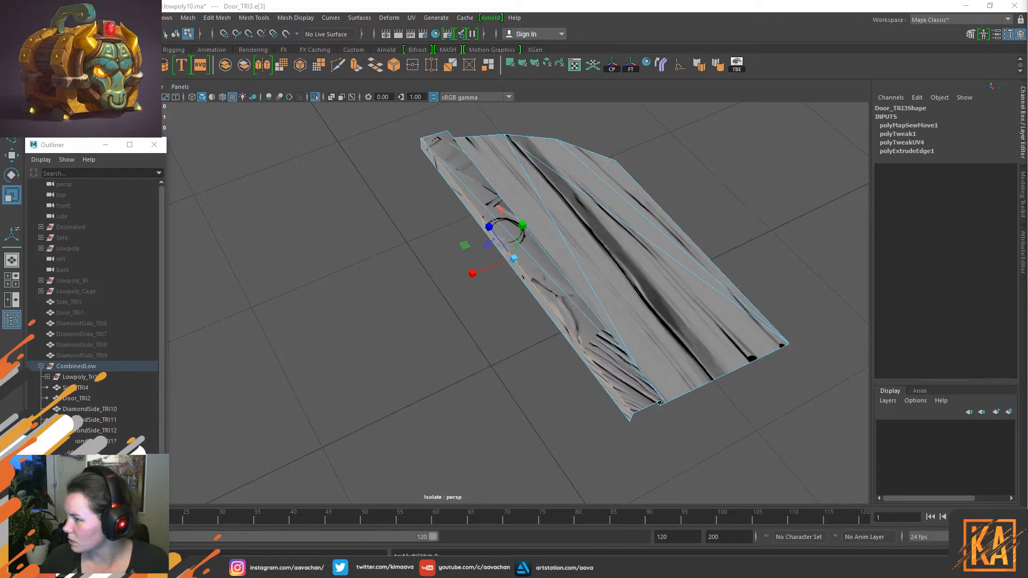
{"action": "key", "text": "ctrl+z"}
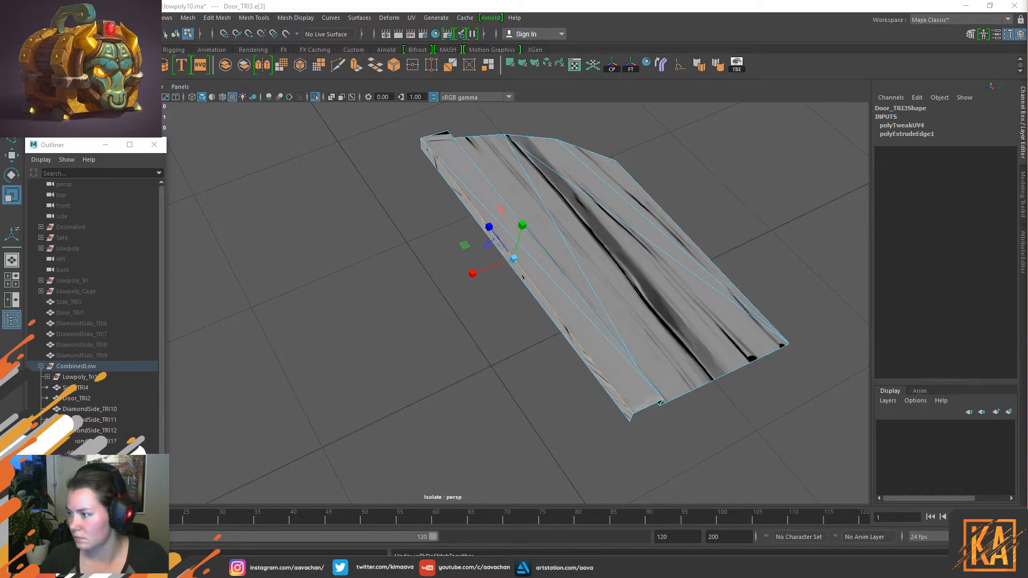
{"action": "key", "text": "shift+s"}
{"action": "key", "text": "ctrl+z"}
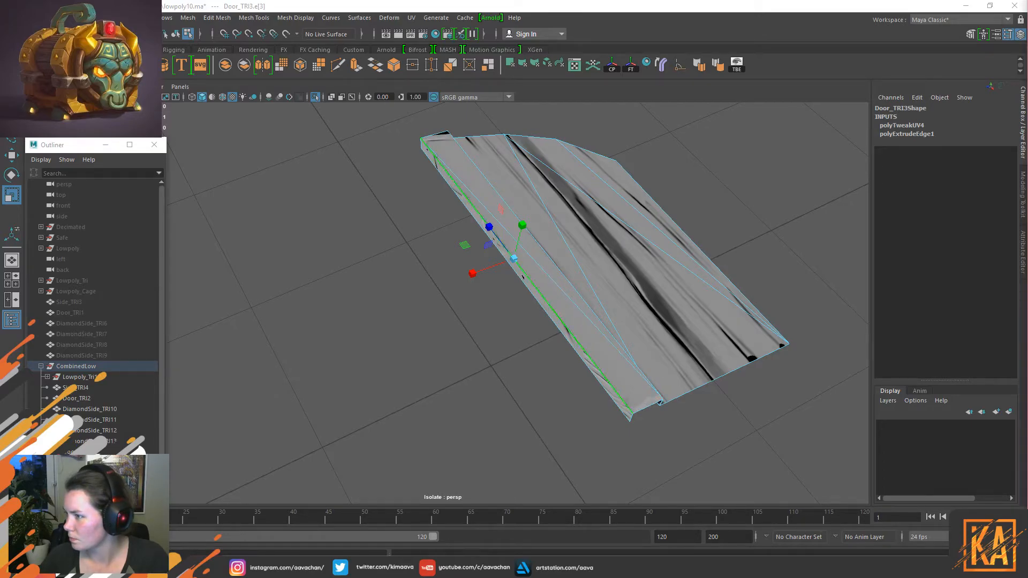
{"action": "left_click", "coordinate": [536, 327]}
{"action": "left_click", "coordinate": [562, 321]}
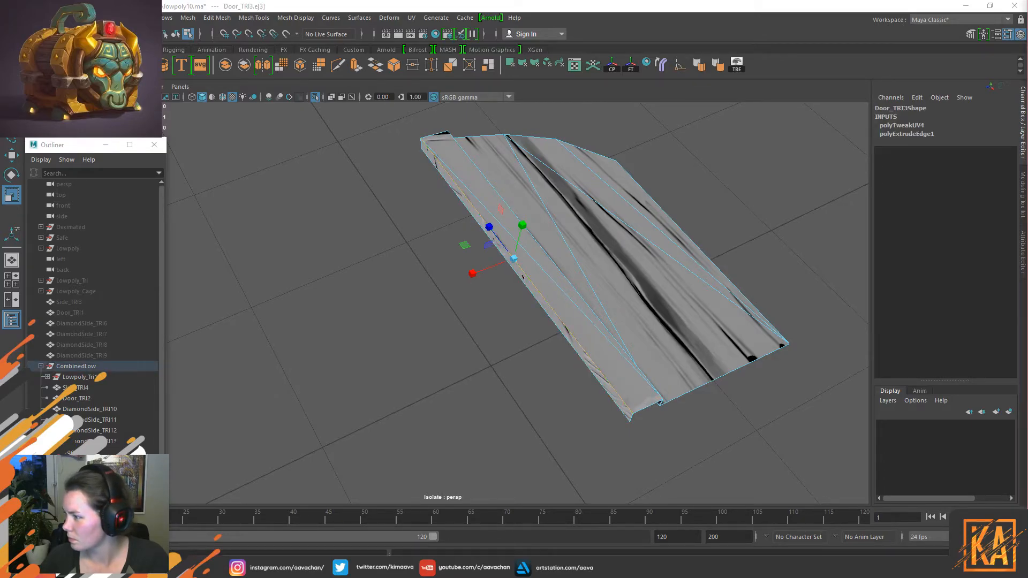
{"action": "key", "text": "shift+s"}
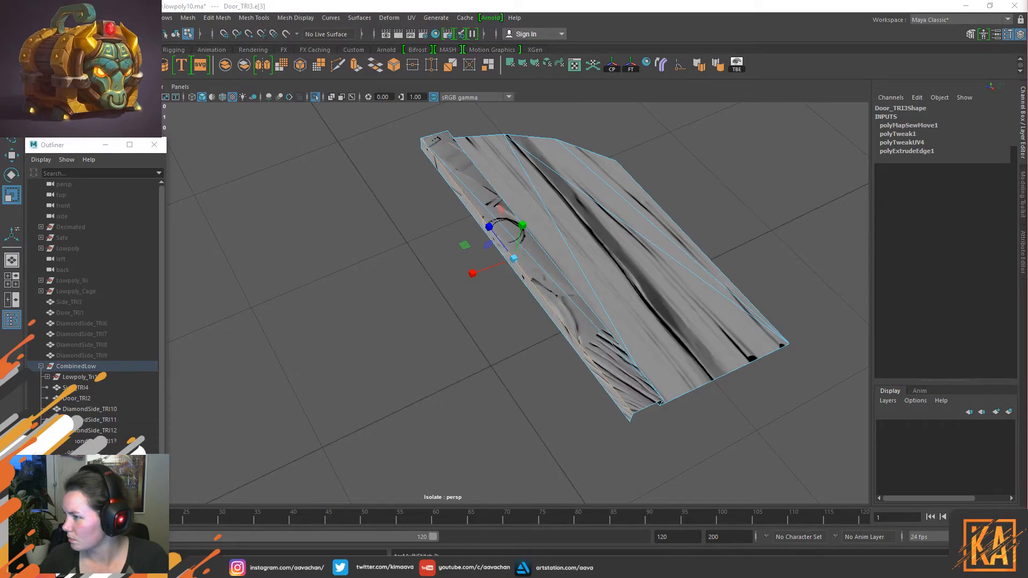
{"action": "key", "text": "ctrl+z"}
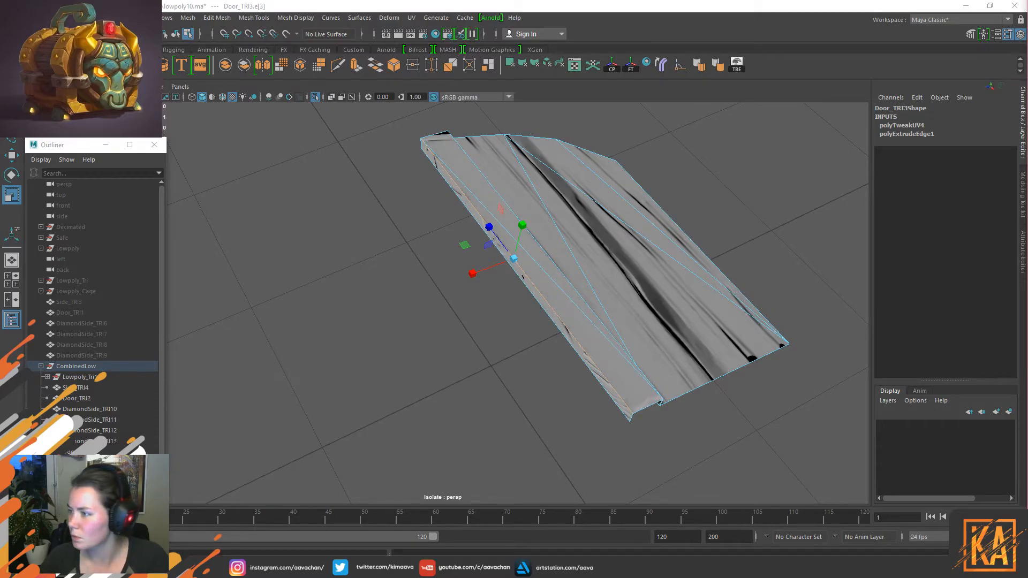
Rotate, scale and move the side strip's UV shell so it lines up beside the adjoining plank's UV border.
{"action": "left_click", "coordinate": [521, 277]}
{"action": "key", "text": "e"}
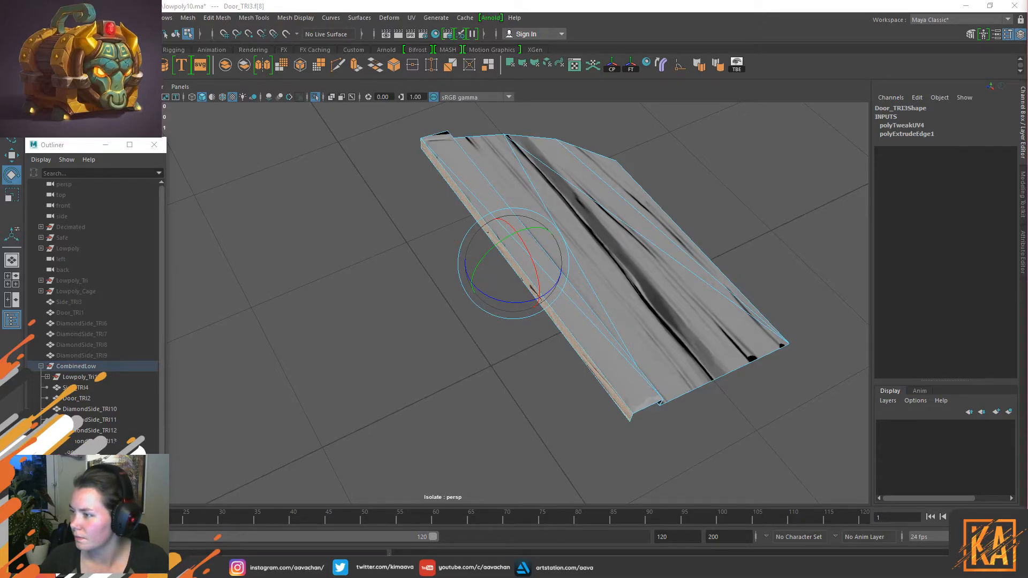
{"action": "key", "text": "r"}
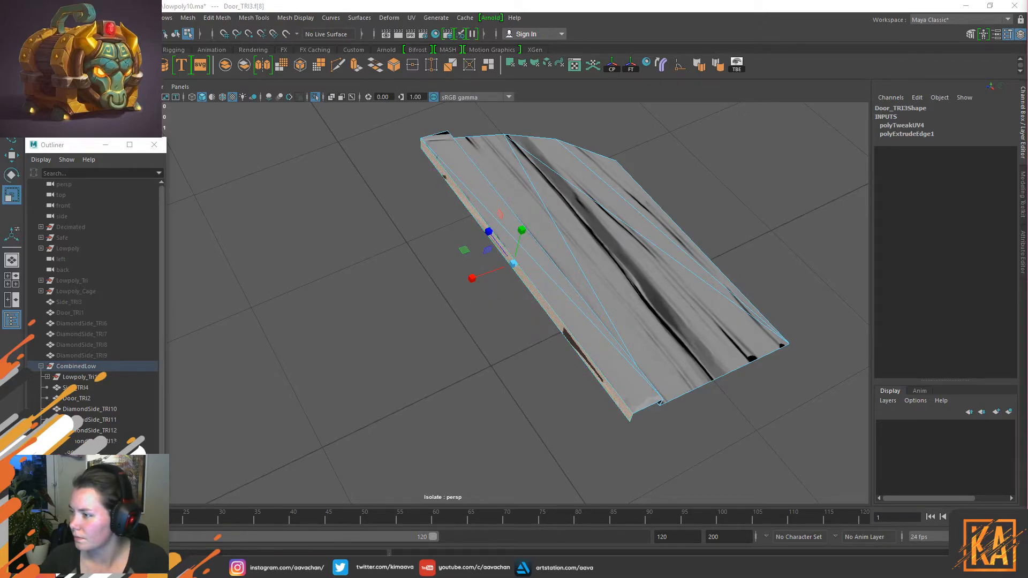
{"action": "key", "text": "w"}
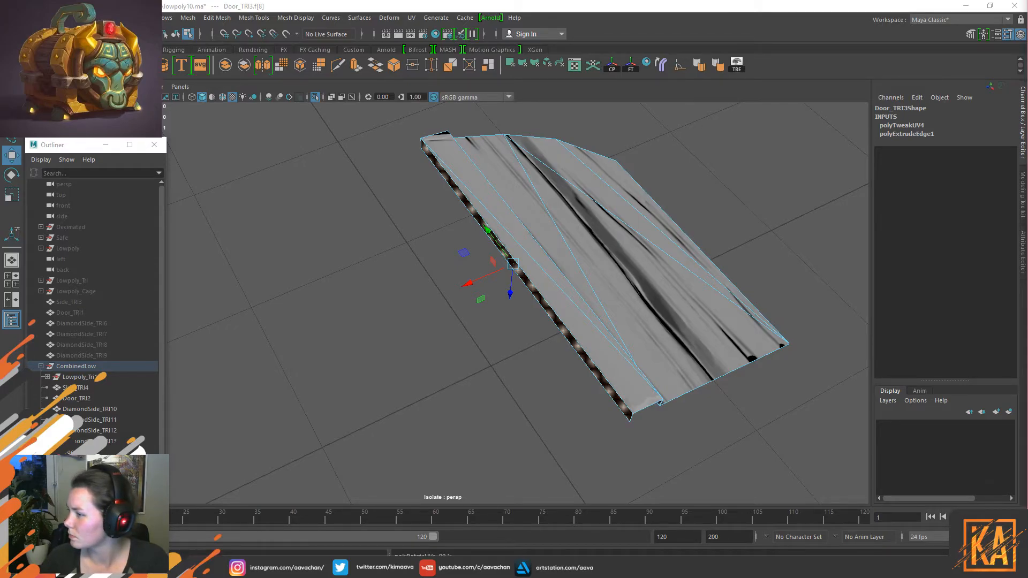
{"action": "key", "text": "F10"}
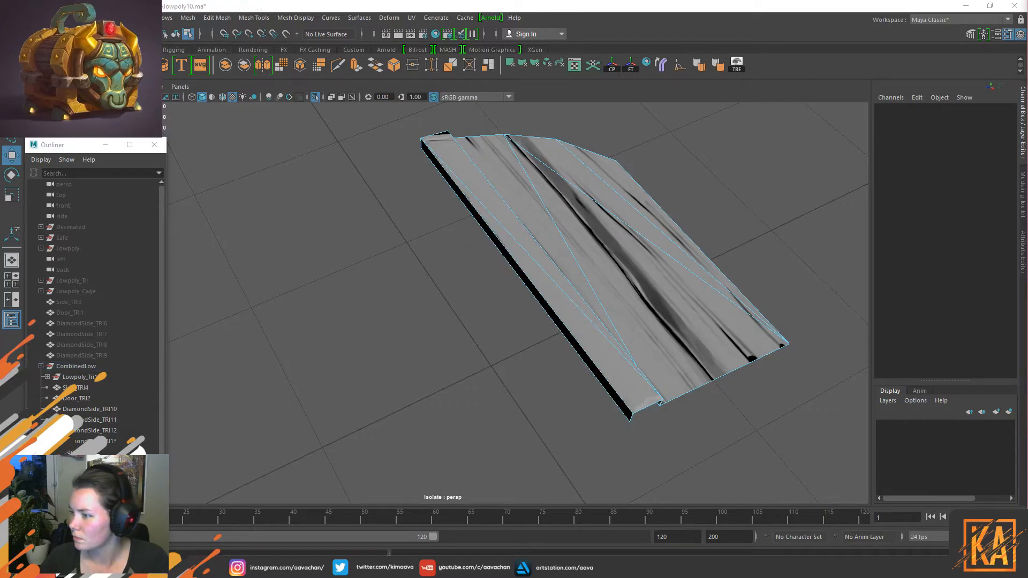
{"action": "left_click", "coordinate": [562, 329]}
{"action": "key", "text": "F11"}
{"action": "left_click", "coordinate": [536, 294]}
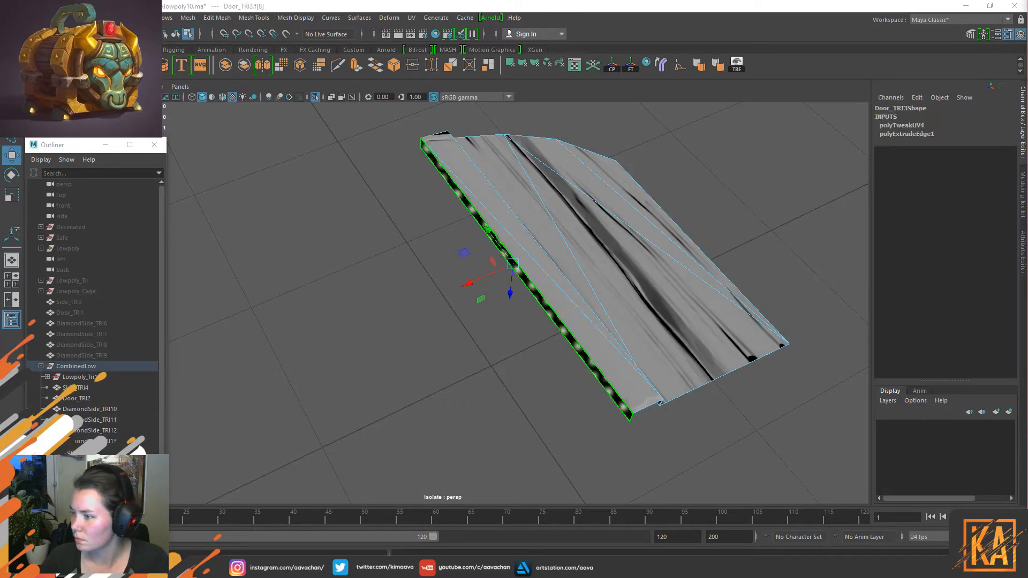
{"action": "key", "text": "r"}
{"action": "key", "text": "w"}
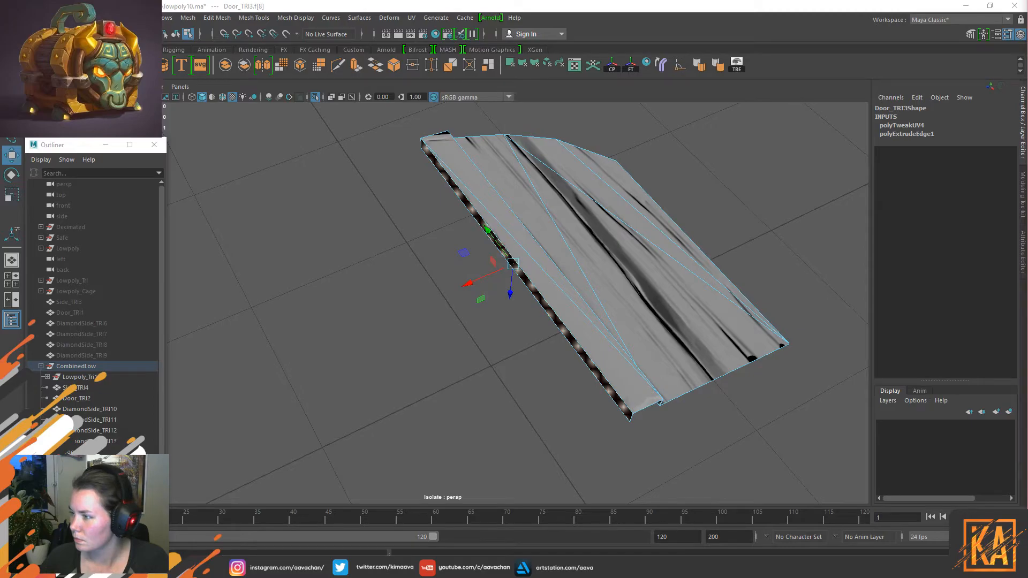
Sew the strip's UV edge to the front plank and reposition the strip's two outer UV points.
{"action": "key", "text": "F10"}
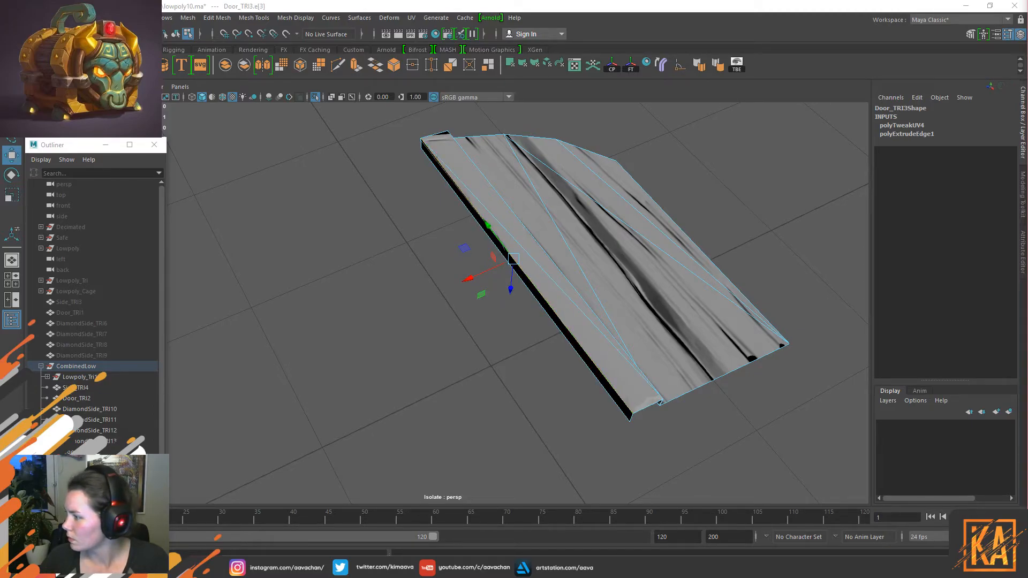
{"action": "key", "text": "ctrl+shift+x"}
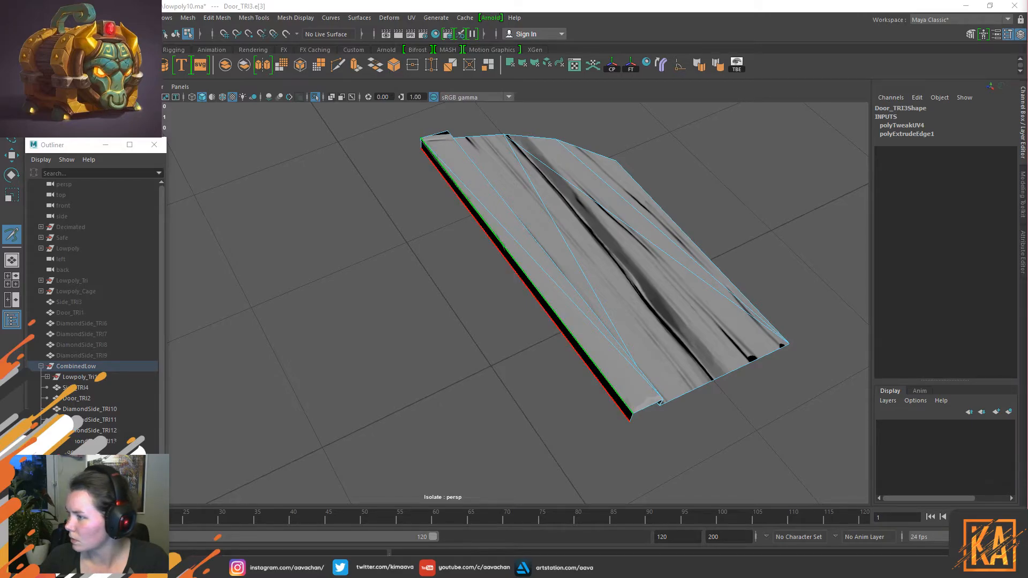
{"action": "key", "text": "shift+s"}
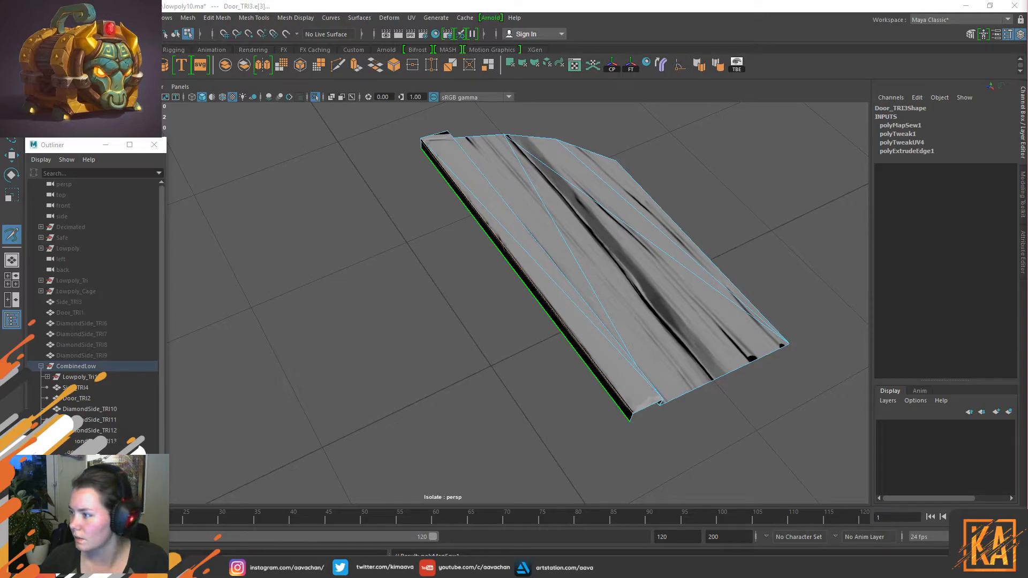
{"action": "key", "text": "w"}
{"action": "key", "text": "F9"}
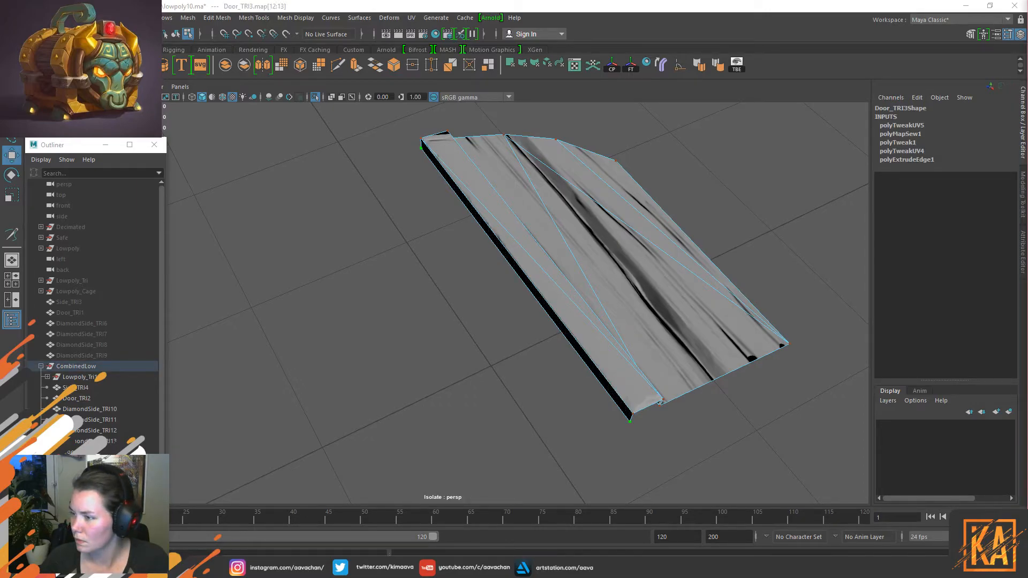
Examine how the texture runs over the side strip and the front of Door_TRI3.
{"action": "left_click_drag", "start_coordinate": [535, 299], "coordinate": [466, 352], "text": "alt"}
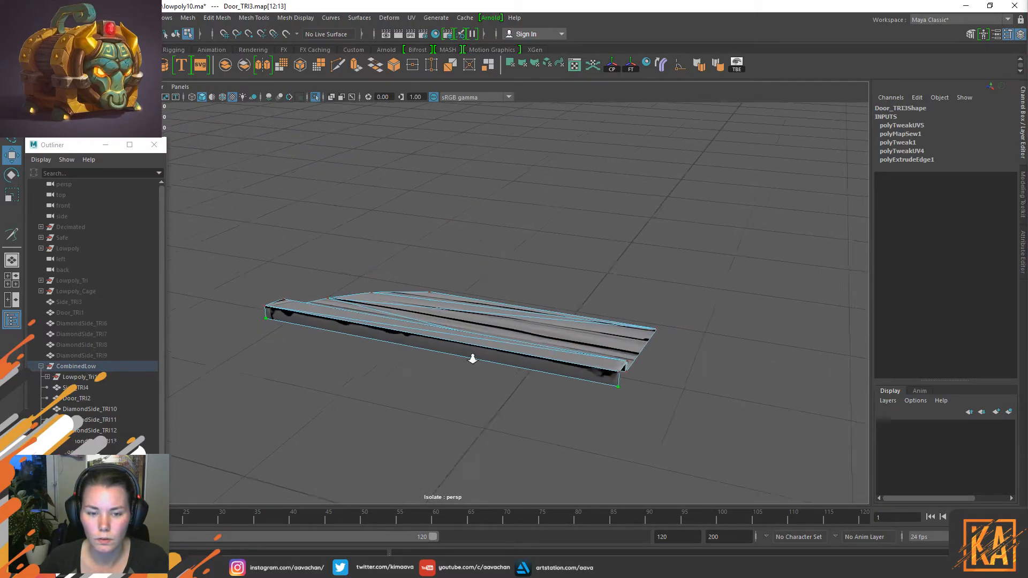
{"action": "right_click_drag", "start_coordinate": [466, 352], "coordinate": [673, 475], "text": "alt"}
{"action": "left_click_drag", "start_coordinate": [672, 475], "coordinate": [555, 351], "text": "alt"}
{"action": "right_click_drag", "start_coordinate": [555, 351], "coordinate": [592, 361], "text": "alt"}
{"action": "left_click_drag", "start_coordinate": [593, 360], "coordinate": [612, 346], "text": "alt"}
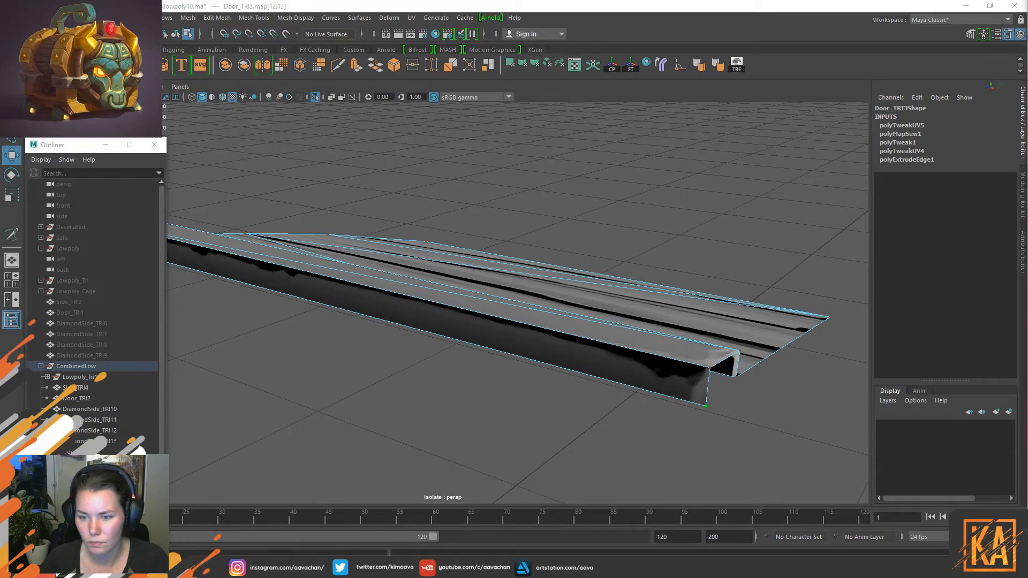
{"action": "left_click", "coordinate": [601, 363]}
{"action": "right_click_drag", "start_coordinate": [593, 218], "coordinate": [632, 176]}
{"action": "left_click", "coordinate": [605, 323]}
{"action": "scroll", "coordinate": [689, 347], "scroll_direction": "down", "scroll_amount": 3}
{"action": "left_click_drag", "start_coordinate": [688, 347], "coordinate": [636, 248], "text": "alt"}
Return Door_TRI3 to object selection and delete its construction history.
{"action": "right_click_drag", "start_coordinate": [428, 252], "coordinate": [503, 206]}
{"action": "left_click", "coordinate": [638, 223]}
{"action": "left_click", "coordinate": [459, 310]}
{"action": "key", "text": "alt+shift+d"}
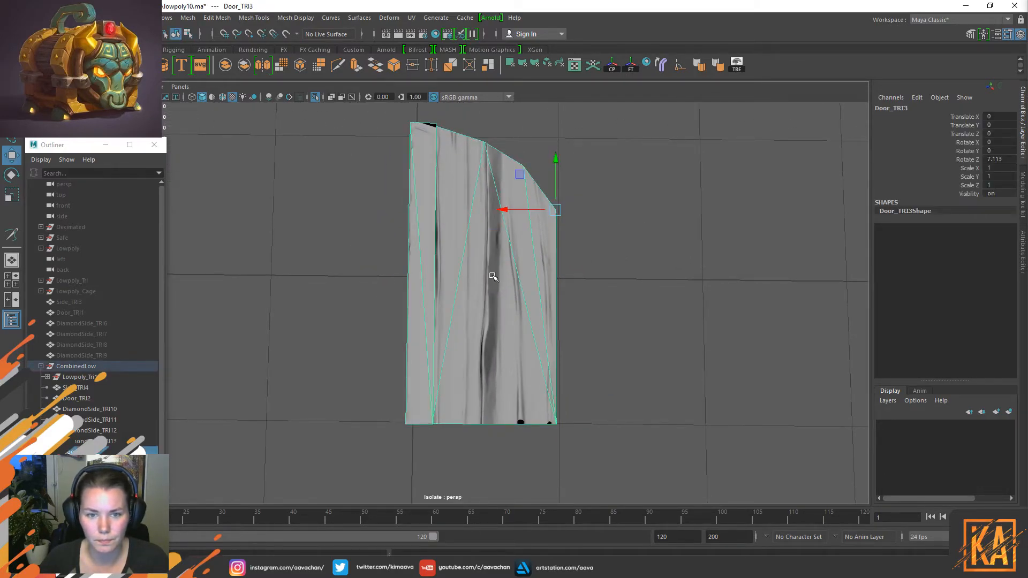
End the isolation of Door_TRI3 and examine the gap between the two door halves inside the stone frame.
{"action": "scroll", "coordinate": [490, 275], "scroll_direction": "down", "scroll_amount": 3}
{"action": "key", "text": "ctrl+1"}
{"action": "left_click_drag", "start_coordinate": [475, 224], "coordinate": [439, 154], "text": "alt"}
{"action": "left_click", "coordinate": [586, 214]}
{"action": "scroll", "coordinate": [486, 339], "scroll_direction": "up", "scroll_amount": 5}
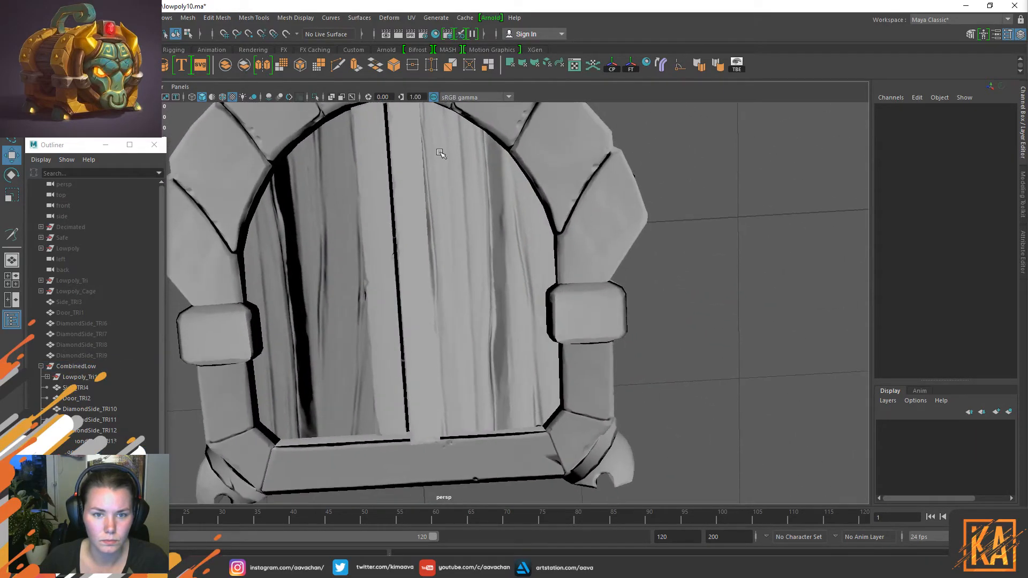
{"action": "middle_click_drag", "start_coordinate": [439, 154], "coordinate": [461, 255], "text": "alt"}
{"action": "scroll", "coordinate": [451, 244], "scroll_direction": "up", "scroll_amount": 6}
{"action": "left_click", "coordinate": [457, 270]}
Pick the upper inner corner vertex of Door_TRI3 where the halves meet.
{"action": "scroll", "coordinate": [456, 271], "scroll_direction": "down", "scroll_amount": 3}
{"action": "left_click_drag", "start_coordinate": [457, 270], "coordinate": [471, 223], "text": "alt"}
{"action": "right_click_drag", "start_coordinate": [458, 197], "coordinate": [371, 141]}
{"action": "left_click_drag", "start_coordinate": [371, 142], "coordinate": [524, 181]}
{"action": "left_click", "coordinate": [428, 201]}
Switch to the front orthographic view and select the Side_TRI4 mesh at the lower beam.
{"action": "key", "text": "space"}
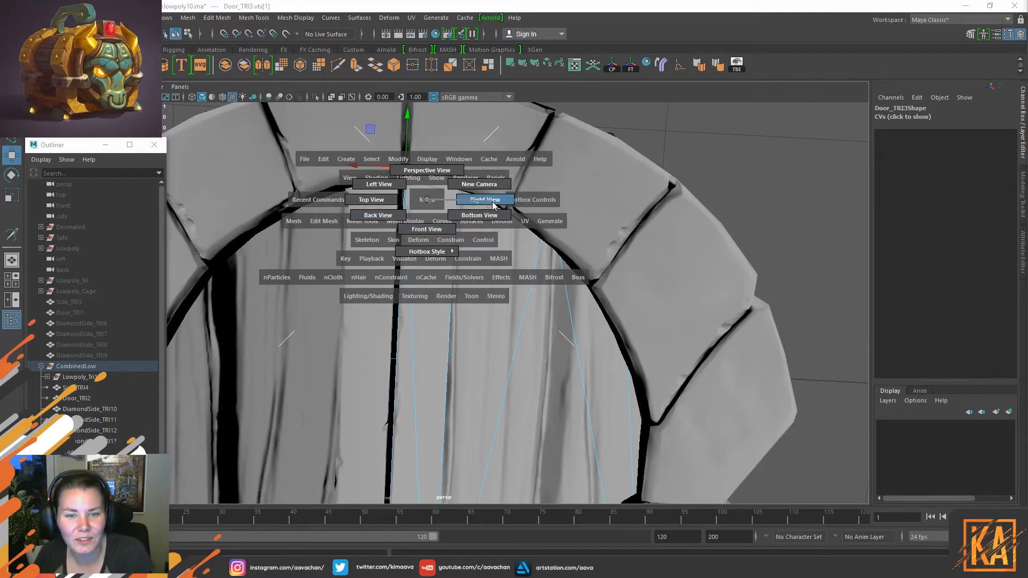
{"action": "left_click", "coordinate": [426, 229]}
{"action": "scroll", "coordinate": [455, 284], "scroll_direction": "up", "scroll_amount": 8}
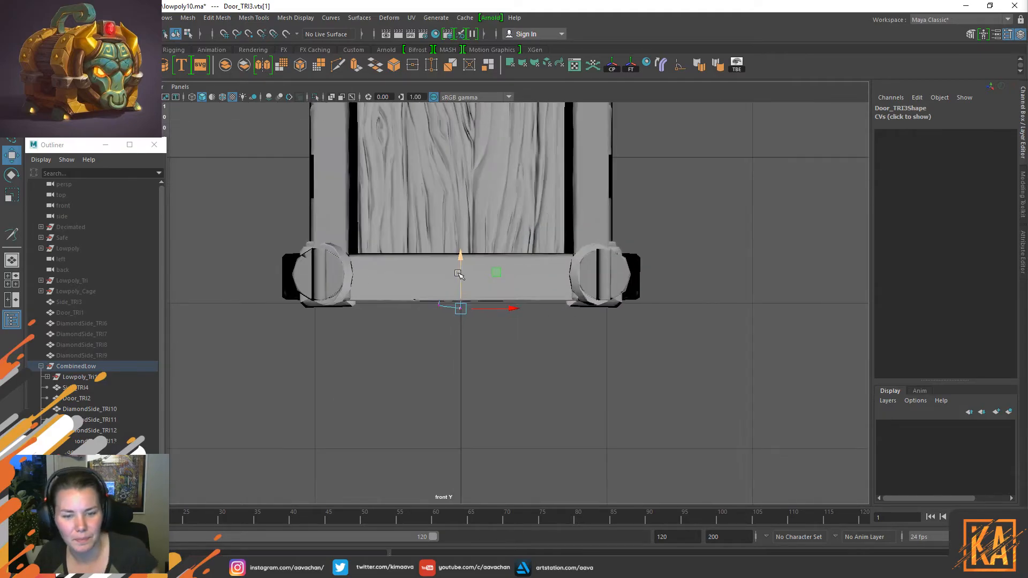
{"action": "left_click", "coordinate": [458, 274]}
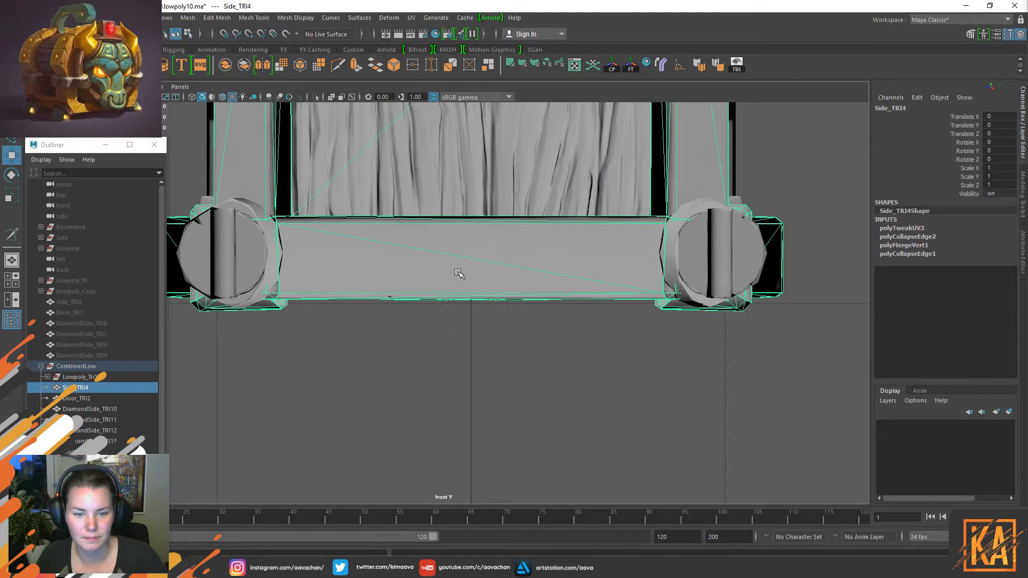
Switch to the bottom view and select the Door_TRI3 mesh inside the curved stone frame.
{"action": "left_click", "coordinate": [481, 340]}
{"action": "key", "text": "space"}
{"action": "left_click_drag", "start_coordinate": [475, 328], "coordinate": [432, 330]}
{"action": "scroll", "coordinate": [440, 332], "scroll_direction": "down", "scroll_amount": 11}
{"action": "scroll", "coordinate": [460, 332], "scroll_direction": "up", "scroll_amount": 4}
{"action": "key", "text": "space"}
{"action": "left_click_drag", "start_coordinate": [475, 286], "coordinate": [535, 301]}
{"action": "scroll", "coordinate": [508, 268], "scroll_direction": "up", "scroll_amount": 8}
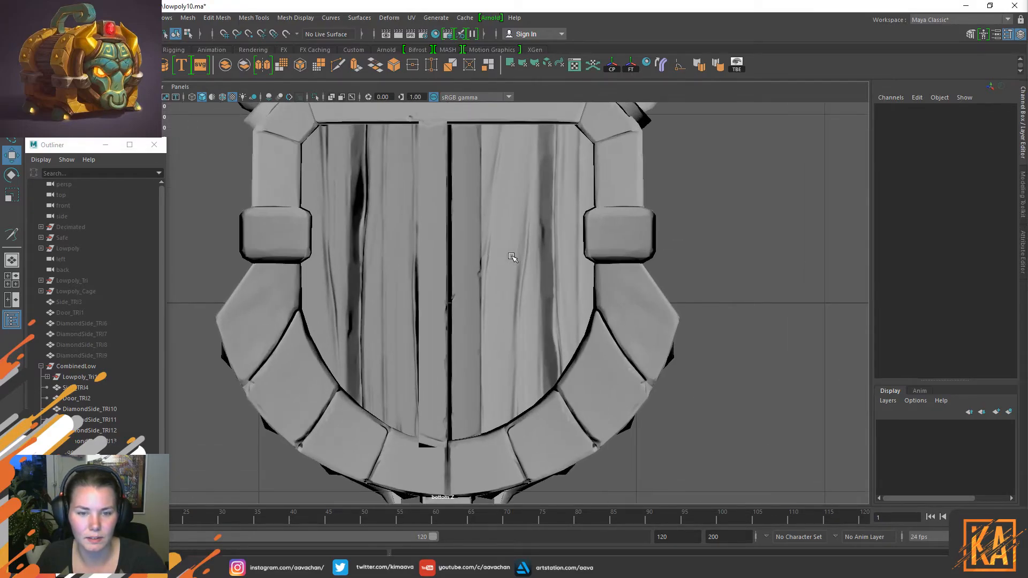
{"action": "left_click", "coordinate": [428, 438]}
Cut a curved edge with a middle point across Door_TRI3's inner plank, following the stone frame's inner rim.
{"action": "middle_click_drag", "start_coordinate": [507, 479], "coordinate": [517, 387], "text": "alt"}
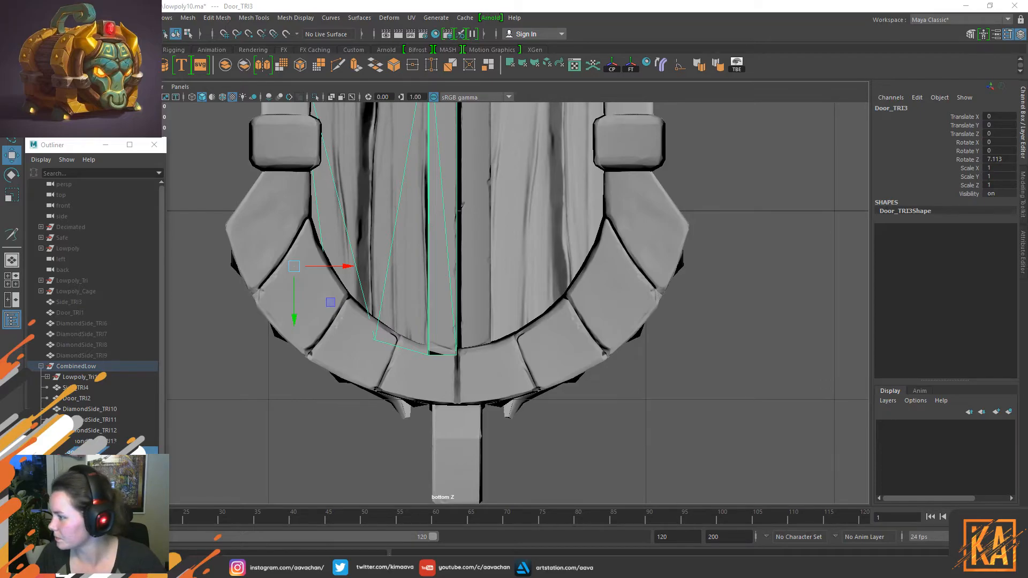
{"action": "scroll", "coordinate": [431, 363], "scroll_direction": "up", "scroll_amount": 3}
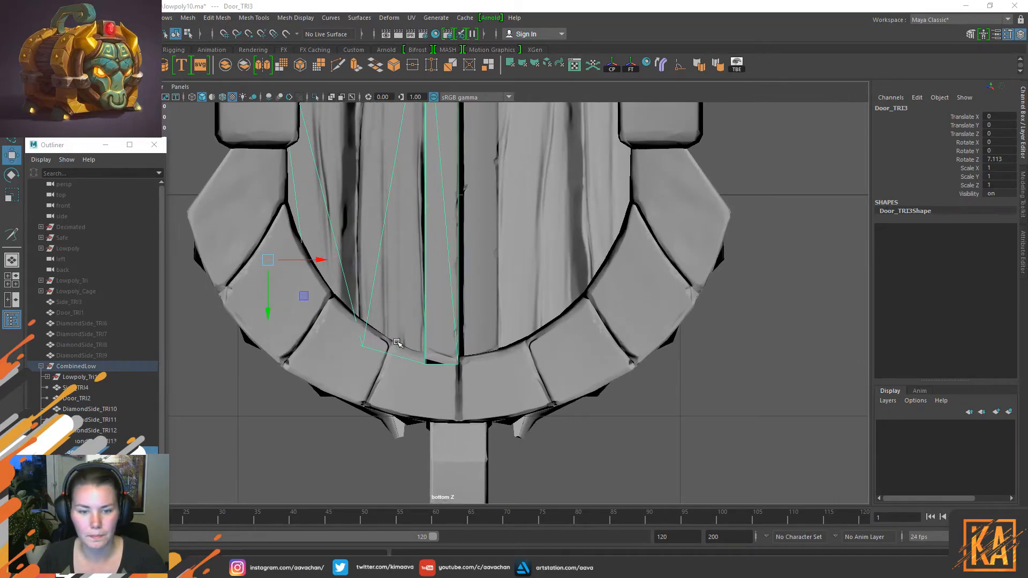
{"action": "middle_click_drag", "start_coordinate": [466, 360], "coordinate": [529, 318], "text": "alt"}
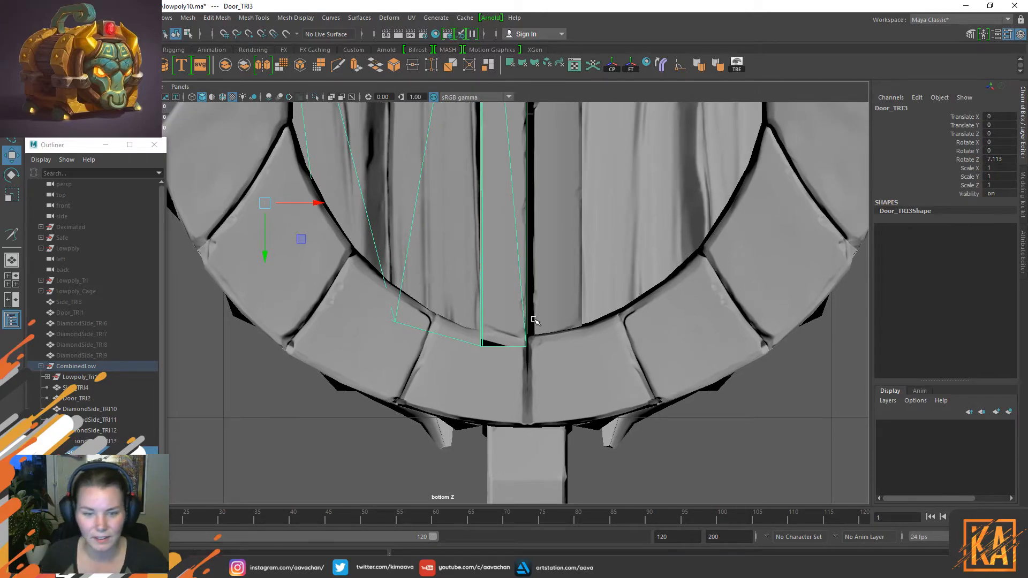
{"action": "scroll", "coordinate": [490, 325], "scroll_direction": "up", "scroll_amount": 2}
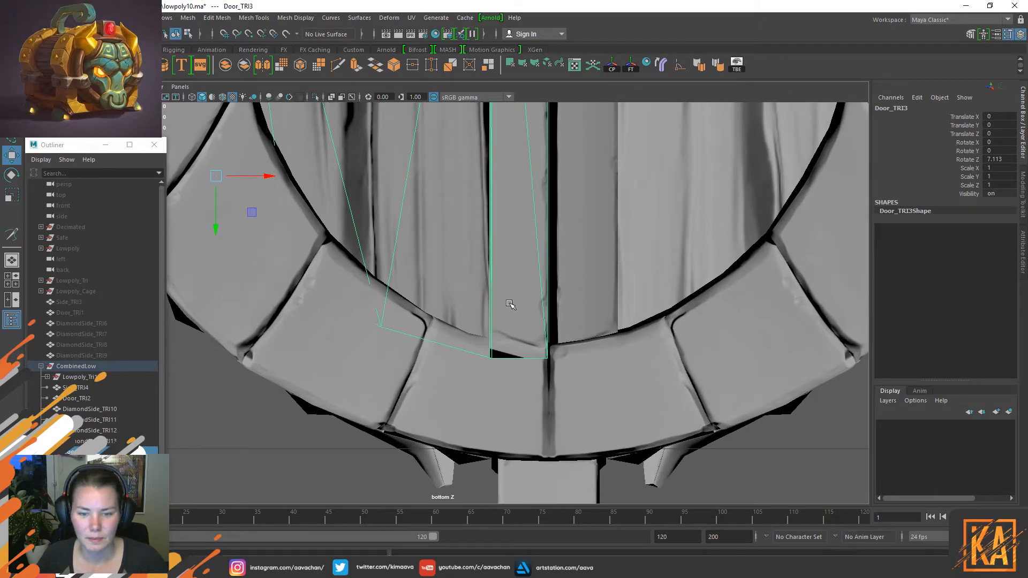
{"action": "right_click_drag", "start_coordinate": [517, 310], "coordinate": [452, 308], "text": "shift"}
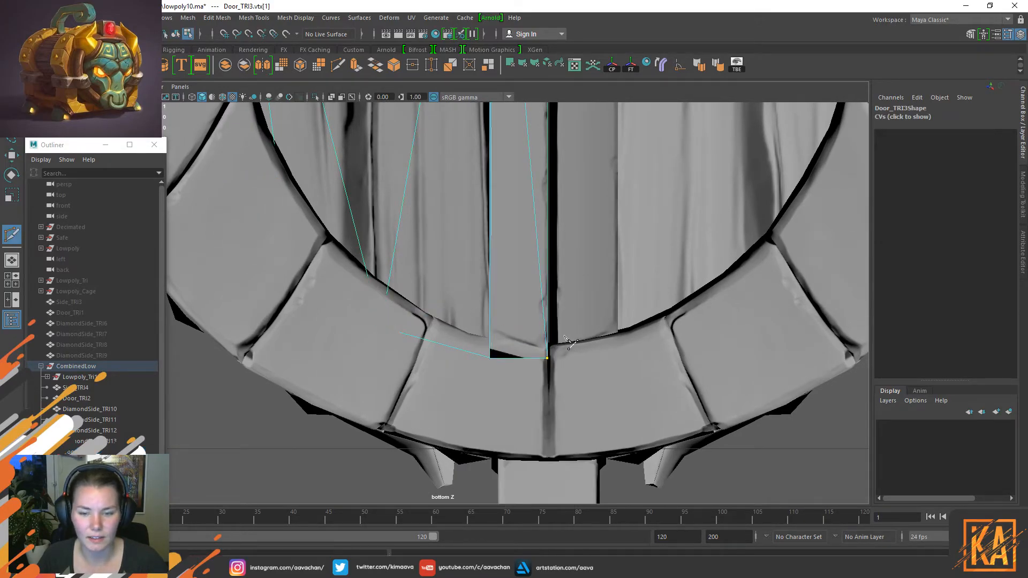
{"action": "left_click", "coordinate": [489, 334]}
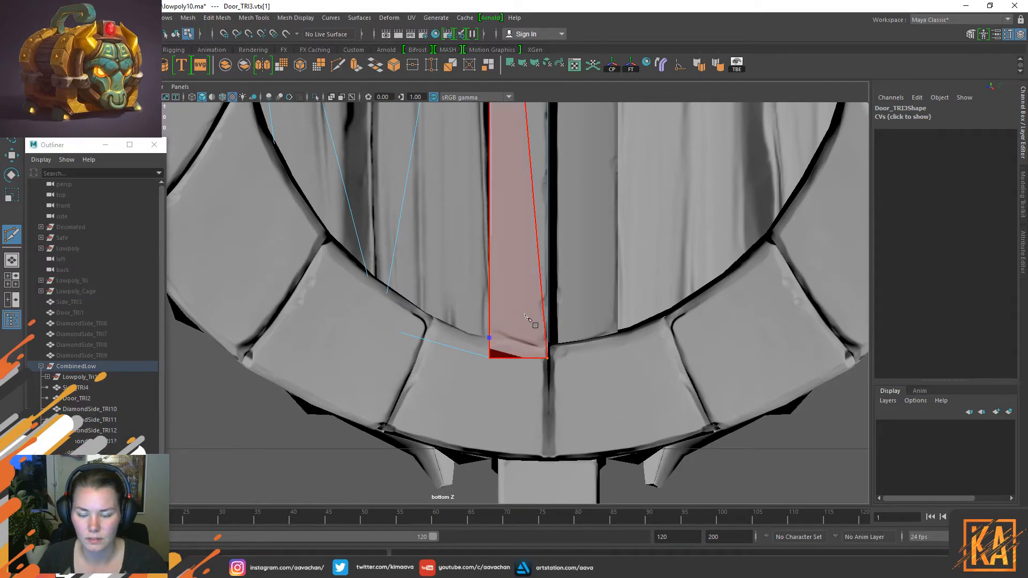
{"action": "left_click", "coordinate": [521, 346]}
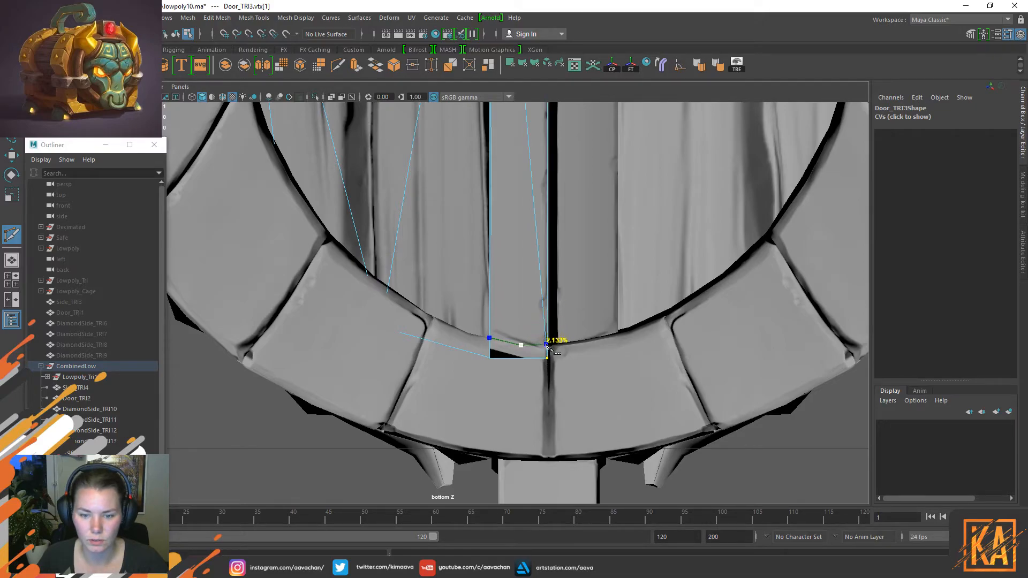
{"action": "left_click", "coordinate": [546, 347]}
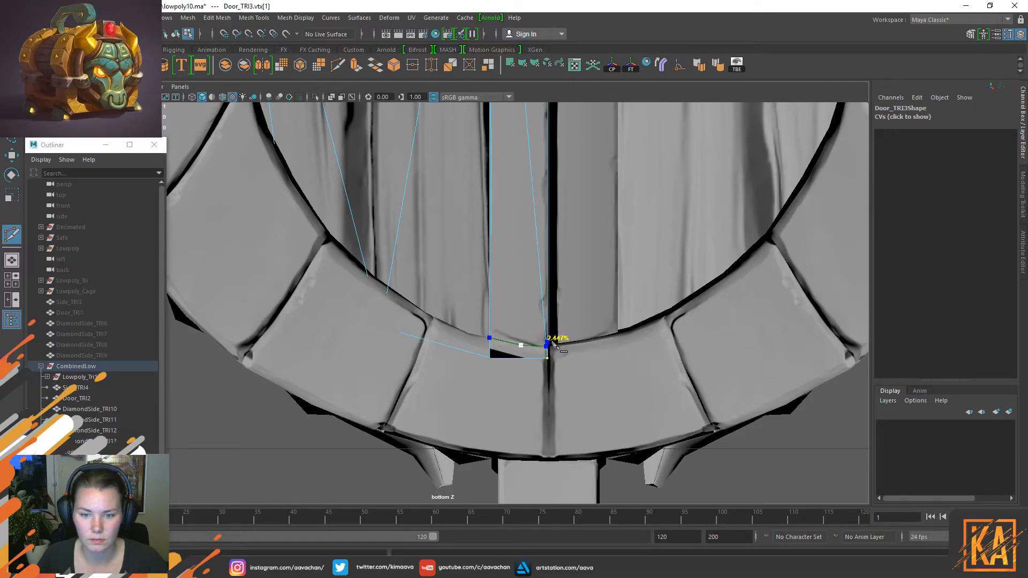
{"action": "key", "text": "w"}
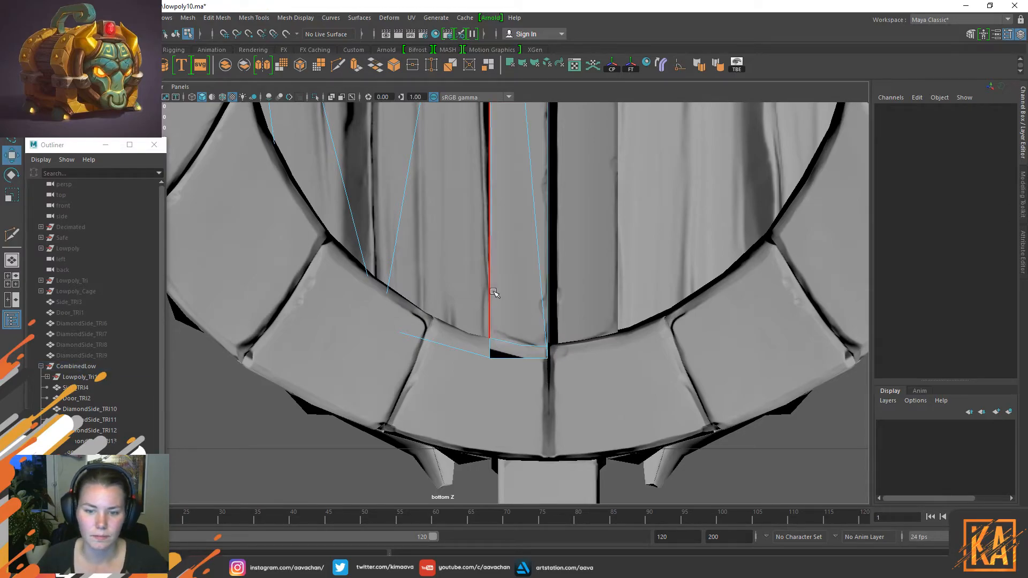
Merge the doubled vertices where the new cut meets the plank's inner long edge.
{"action": "left_click_drag", "start_coordinate": [541, 343], "coordinate": [552, 348]}
{"action": "right_click_drag", "start_coordinate": [547, 347], "coordinate": [615, 315], "text": "shift"}
{"action": "mouse_move", "coordinate": [662, 378]}
{"action": "left_mouse_down"}
{"action": "mouse_move", "coordinate": [655, 359]}
{"action": "mouse_move", "coordinate": [663, 384]}
{"action": "left_mouse_up"}
{"action": "key", "text": "ctrl+z"}
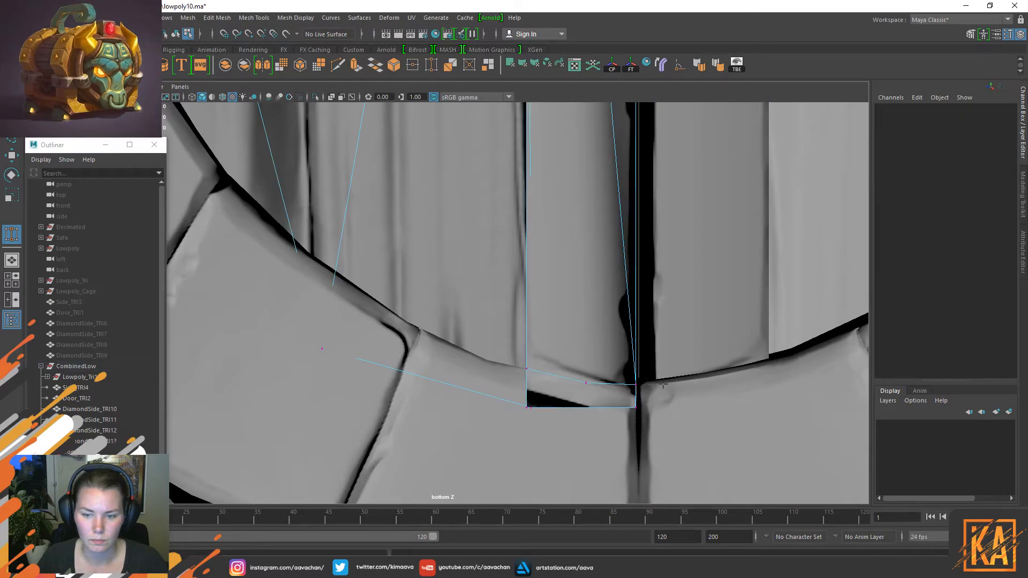
Change the normal hardness of the plank's long inner edge beside the door's centre gap.
{"action": "scroll", "coordinate": [661, 385], "scroll_direction": "down", "scroll_amount": 8}
{"action": "scroll", "coordinate": [459, 317], "scroll_direction": "up", "scroll_amount": 5}
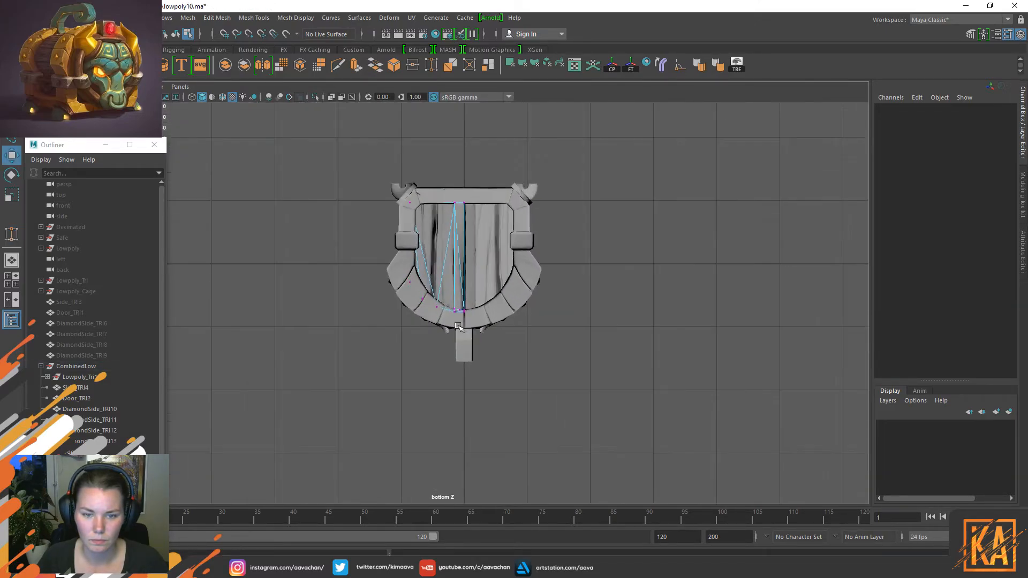
{"action": "scroll", "coordinate": [458, 316], "scroll_direction": "up", "scroll_amount": 5}
{"action": "right_click_drag", "start_coordinate": [494, 258], "coordinate": [495, 213]}
{"action": "left_click", "coordinate": [523, 207]}
{"action": "left_click", "coordinate": [698, 69]}
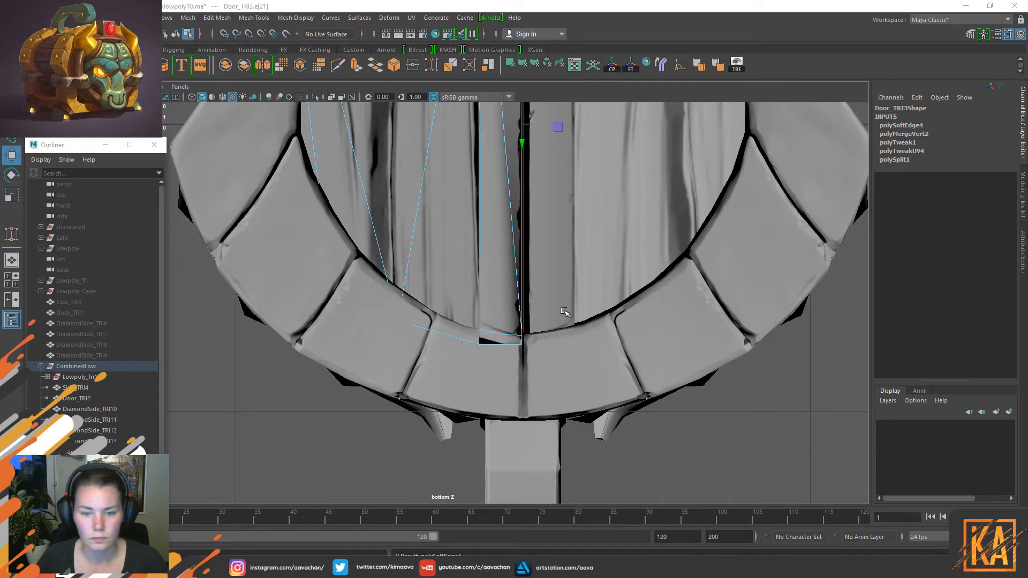
Delete the leftover front face beyond the new cut at the plank's end and return to object mode.
{"action": "scroll", "coordinate": [569, 311], "scroll_direction": "up", "scroll_amount": 3}
{"action": "right_click_drag", "start_coordinate": [538, 266], "coordinate": [532, 289]}
{"action": "left_click", "coordinate": [569, 363]}
{"action": "left_click", "coordinate": [571, 363]}
{"action": "right_click_drag", "start_coordinate": [532, 258], "coordinate": [532, 285]}
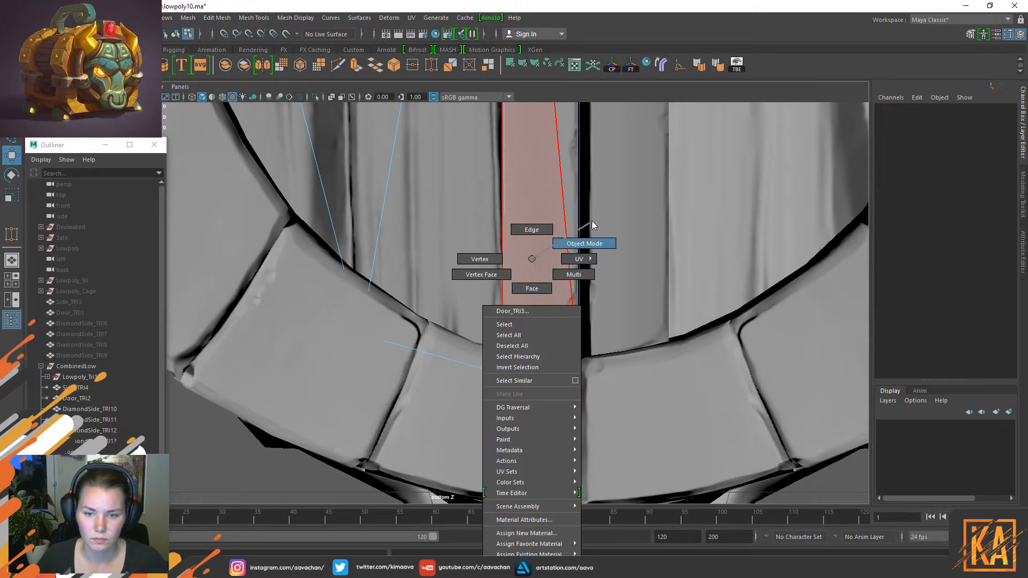
{"action": "right_click_drag", "start_coordinate": [592, 220], "coordinate": [593, 221]}
In the perspective view, cut across the plank's centre-gap side face in line with the front cut.
{"action": "right_click_drag", "start_coordinate": [577, 336], "coordinate": [500, 288], "text": "alt"}
{"action": "key", "text": "space"}
{"action": "left_click_drag", "start_coordinate": [447, 284], "coordinate": [461, 230]}
{"action": "scroll", "coordinate": [486, 335], "scroll_direction": "down", "scroll_amount": 3}
{"action": "left_click_drag", "start_coordinate": [485, 335], "coordinate": [455, 263], "text": "alt"}
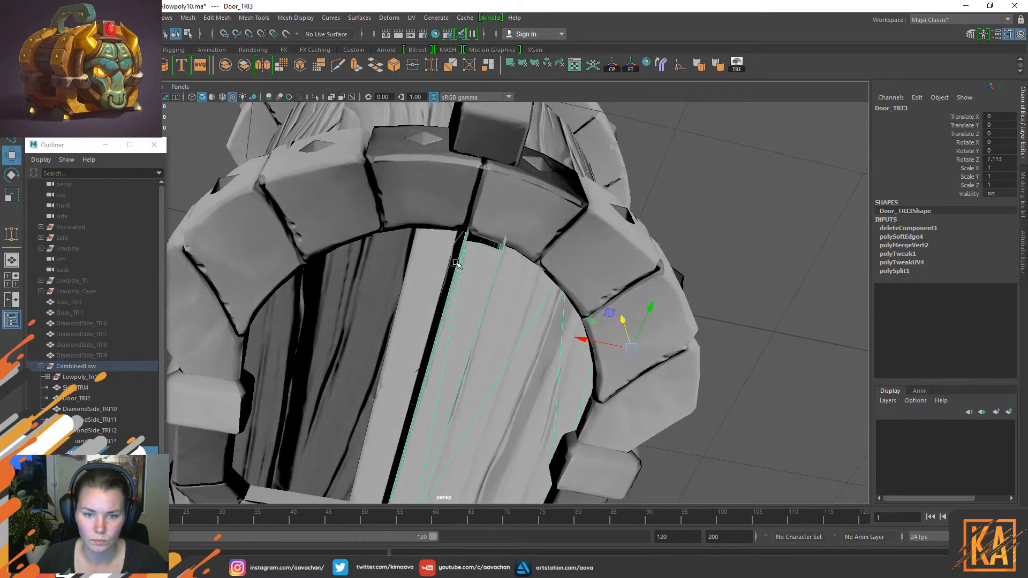
{"action": "scroll", "coordinate": [469, 255], "scroll_direction": "up", "scroll_amount": 3}
{"action": "left_click_drag", "start_coordinate": [506, 211], "coordinate": [487, 255], "text": "alt"}
{"action": "scroll", "coordinate": [424, 274], "scroll_direction": "up", "scroll_amount": 3}
{"action": "right_click_drag", "start_coordinate": [487, 255], "coordinate": [437, 257], "text": "shift"}
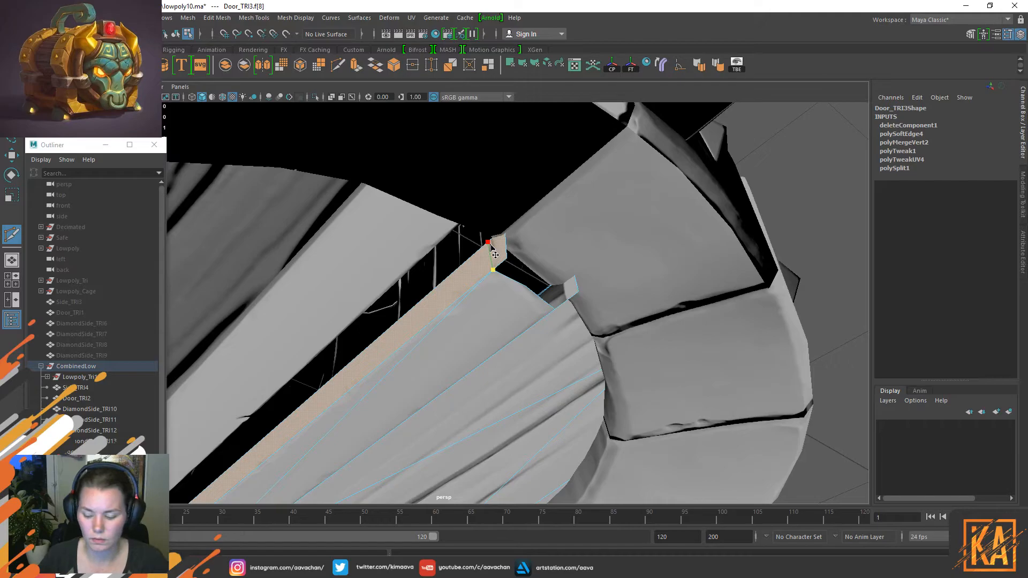
{"action": "right_click", "coordinate": [490, 246]}
{"action": "left_click_drag", "start_coordinate": [491, 248], "coordinate": [528, 257], "text": "alt"}
{"action": "left_click", "coordinate": [564, 304]}
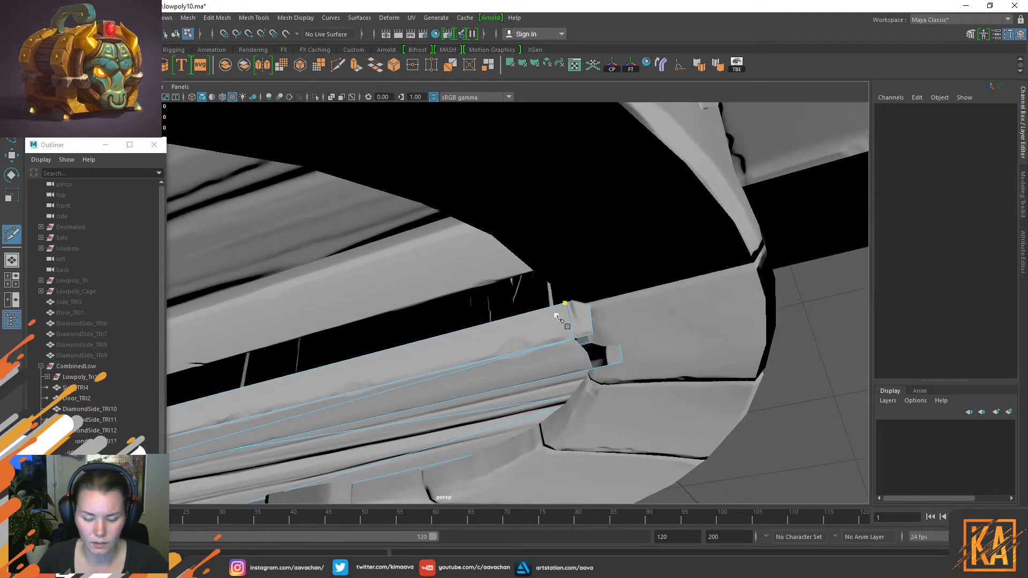
{"action": "key", "text": "w"}
Delete the small piece of the centre-gap side face that protrudes past the cut.
{"action": "right_click_drag", "start_coordinate": [561, 259], "coordinate": [560, 294]}
{"action": "left_click", "coordinate": [562, 315]}
{"action": "left_click", "coordinate": [578, 312]}
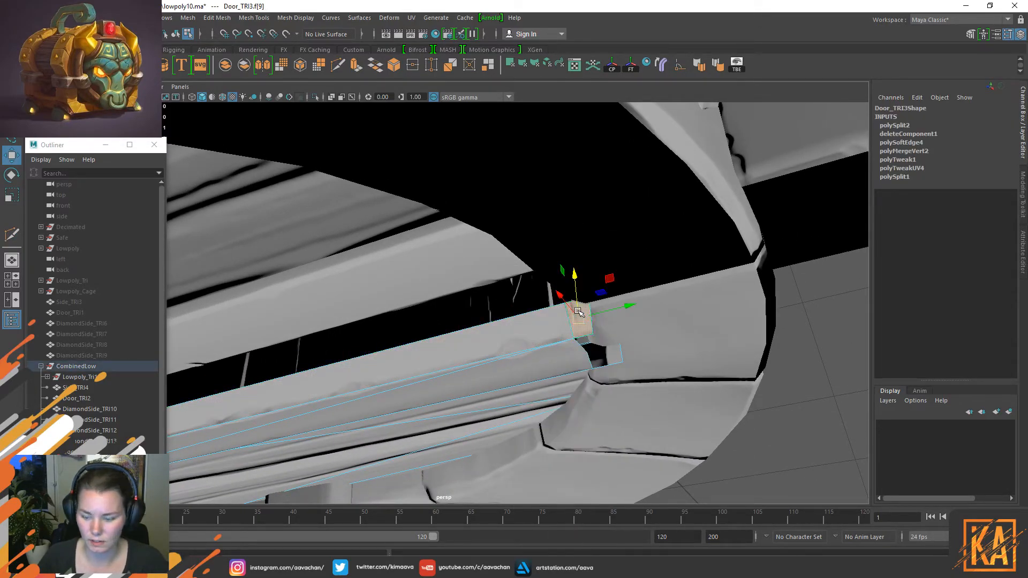
{"action": "key", "text": "Delete"}
Cut across the plank's opposite side face at the shortened end and delete the protruding piece.
{"action": "left_click_drag", "start_coordinate": [713, 284], "coordinate": [553, 260], "text": "alt"}
{"action": "right_click_drag", "start_coordinate": [354, 323], "coordinate": [298, 321]}
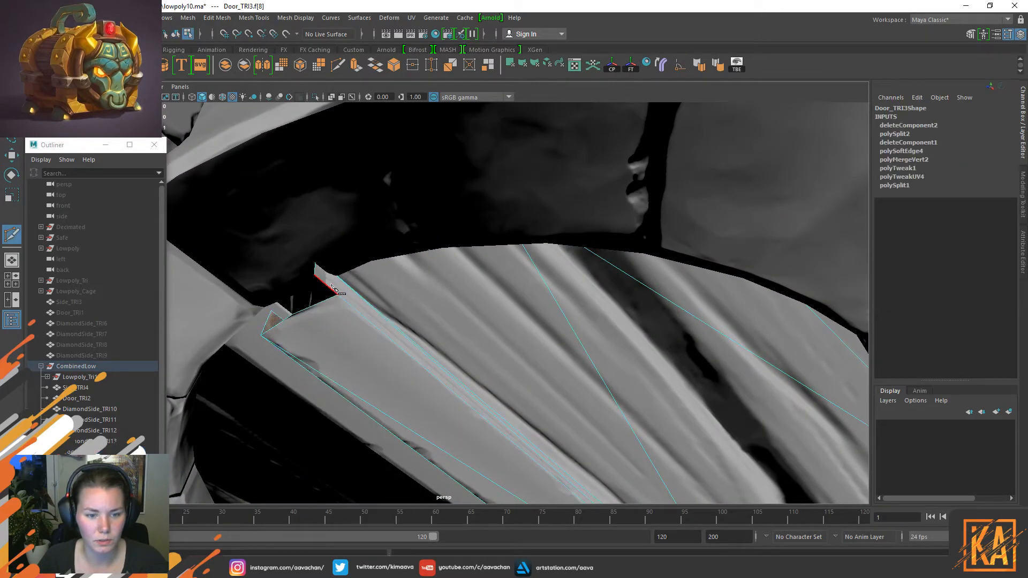
{"action": "left_click_drag", "start_coordinate": [372, 291], "coordinate": [417, 268], "text": "alt"}
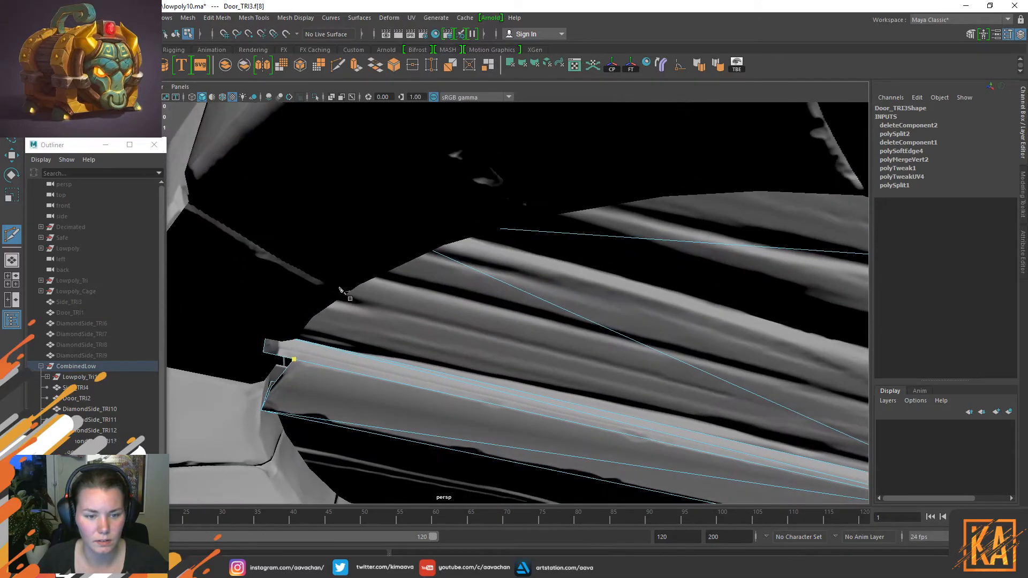
{"action": "left_click", "coordinate": [299, 333]}
{"action": "right_click", "coordinate": [300, 334]}
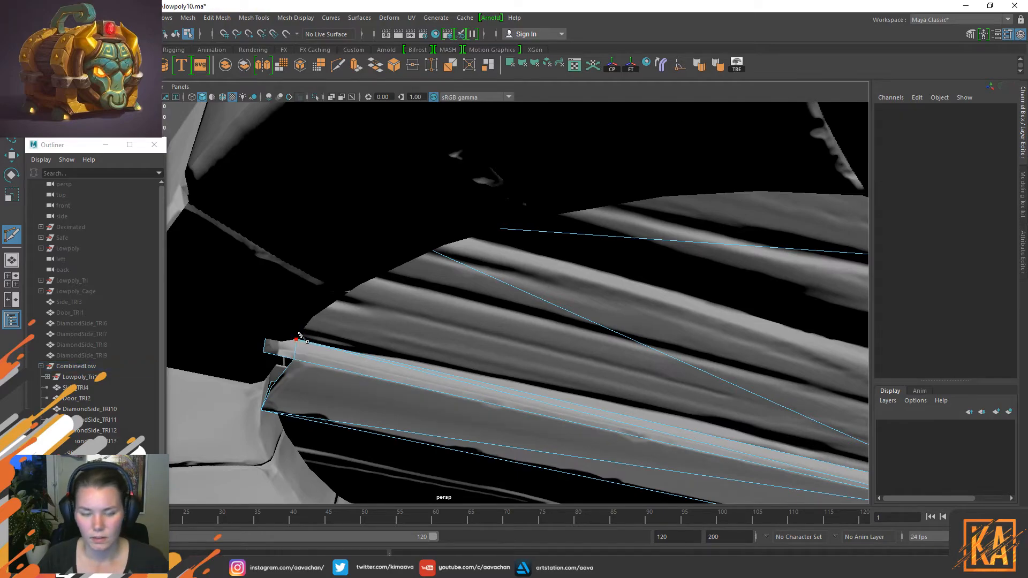
{"action": "key", "text": "w"}
{"action": "right_click_drag", "start_coordinate": [308, 334], "coordinate": [311, 298]}
{"action": "left_click", "coordinate": [288, 351]}
{"action": "key", "text": "Delete"}
Check the open end of the plank and isolate Door_TRI3 in the viewport.
{"action": "left_click_drag", "start_coordinate": [294, 346], "coordinate": [448, 335], "text": "alt"}
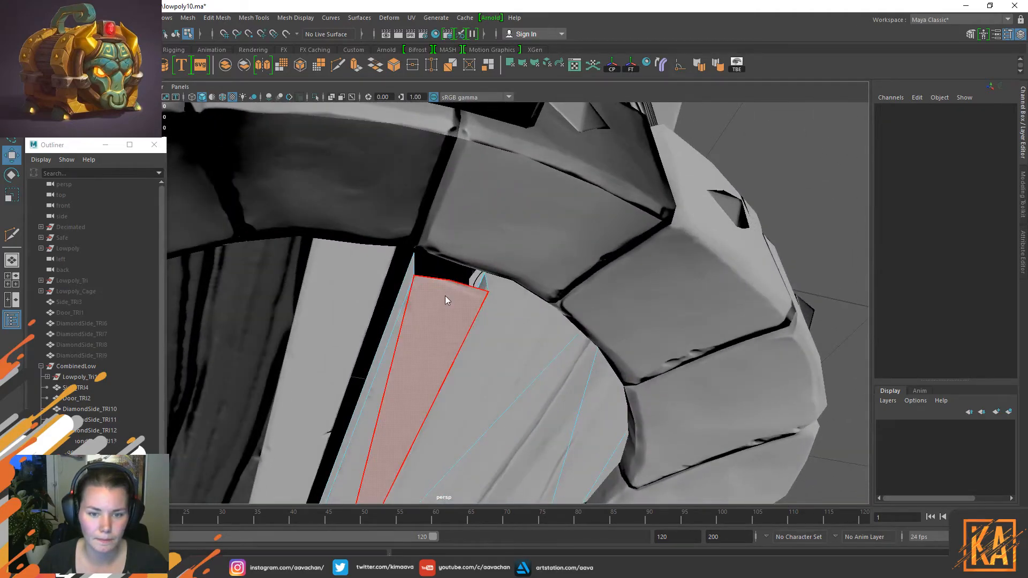
{"action": "right_click_drag", "start_coordinate": [445, 296], "coordinate": [436, 192]}
{"action": "scroll", "coordinate": [439, 295], "scroll_direction": "up", "scroll_amount": 4}
{"action": "left_click", "coordinate": [426, 250]}
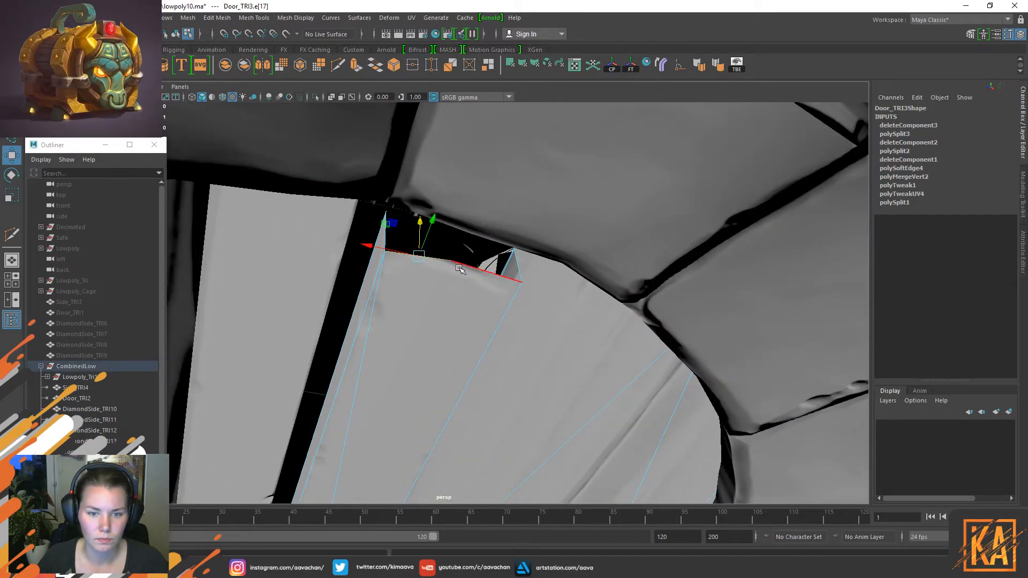
{"action": "left_click", "coordinate": [519, 265]}
{"action": "left_click_drag", "start_coordinate": [518, 265], "coordinate": [490, 316], "text": "alt"}
{"action": "right_click_drag", "start_coordinate": [459, 292], "coordinate": [488, 174]}
{"action": "right_click_drag", "start_coordinate": [498, 305], "coordinate": [623, 134]}
{"action": "key", "text": "ctrl+1"}
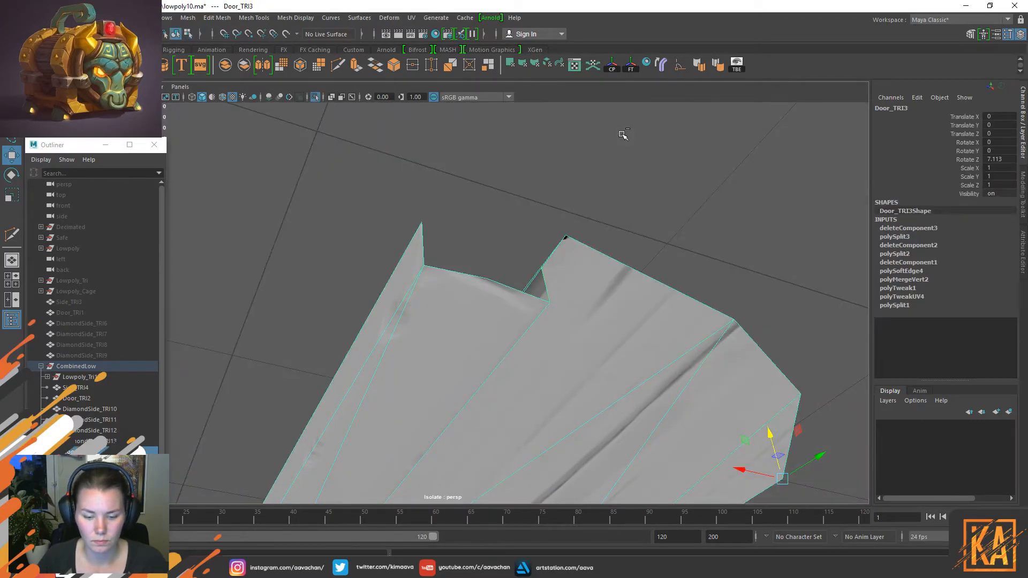
{"action": "scroll", "coordinate": [528, 298], "scroll_direction": "up", "scroll_amount": 2}
{"action": "scroll", "coordinate": [527, 297], "scroll_direction": "down", "scroll_amount": 2}
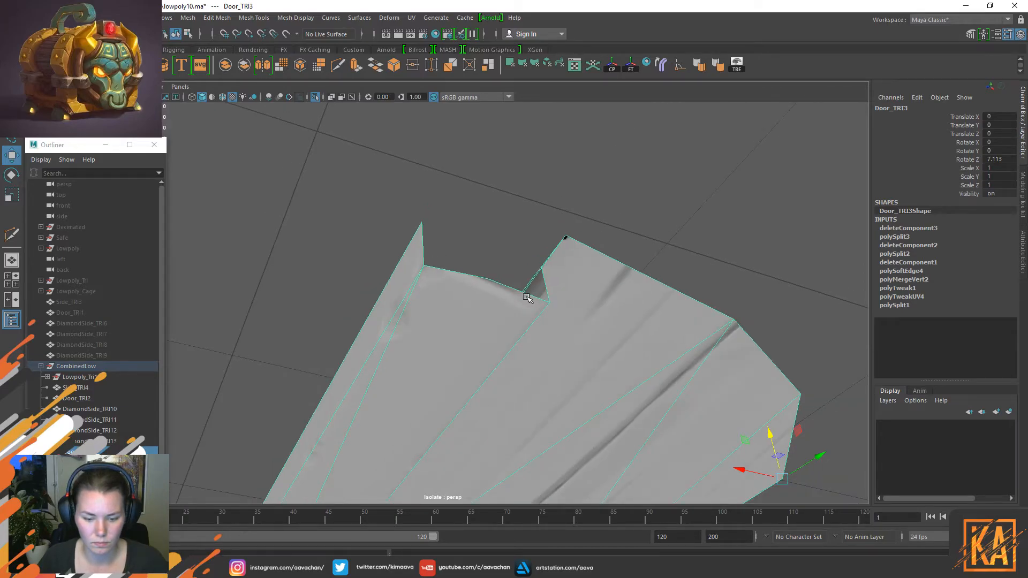
Bridge the two short side edges at the plank's open end with a new face.
{"action": "left_click_drag", "start_coordinate": [564, 285], "coordinate": [459, 273], "text": "alt"}
{"action": "right_click_drag", "start_coordinate": [451, 195], "coordinate": [450, 179]}
{"action": "left_click", "coordinate": [291, 249]}
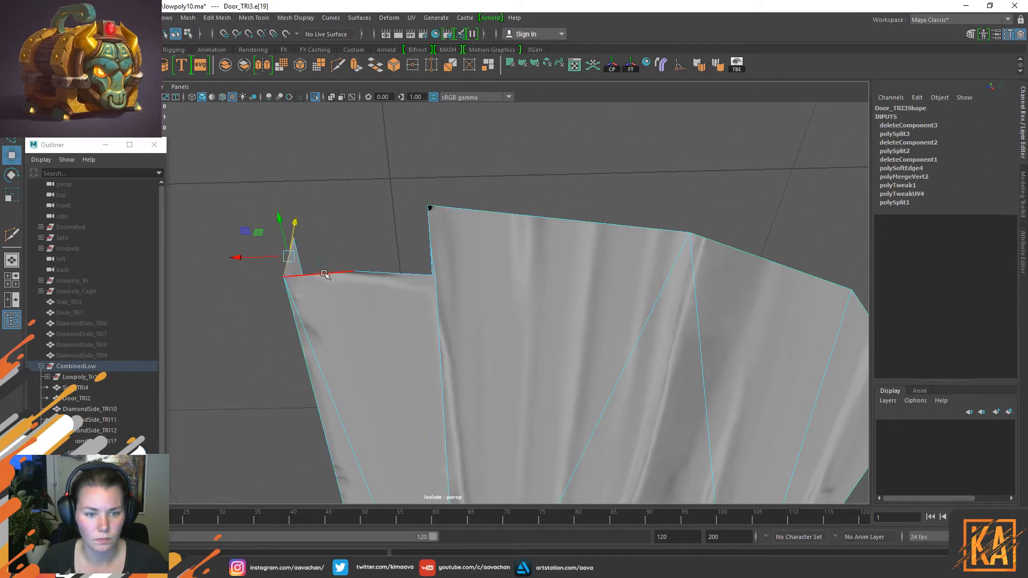
{"action": "left_click", "coordinate": [434, 258], "text": "shift"}
{"action": "right_click_drag", "start_coordinate": [433, 256], "coordinate": [424, 374], "text": "shift"}
Split the bridged end face at its middle and shift the new outer point outward to follow the curve.
{"action": "right_click_drag", "start_coordinate": [365, 259], "coordinate": [336, 246]}
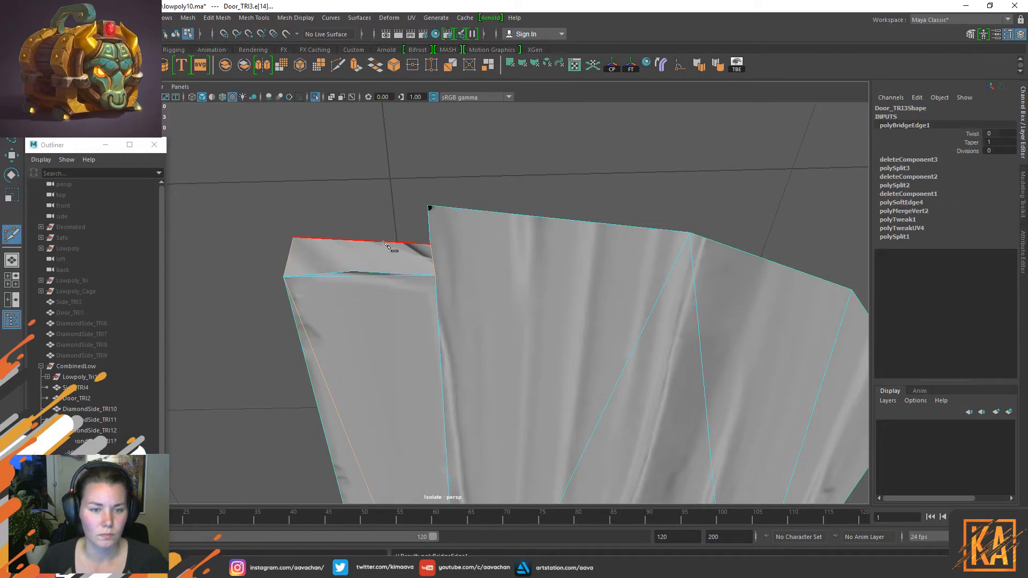
{"action": "left_click", "coordinate": [355, 240], "text": "ctrl"}
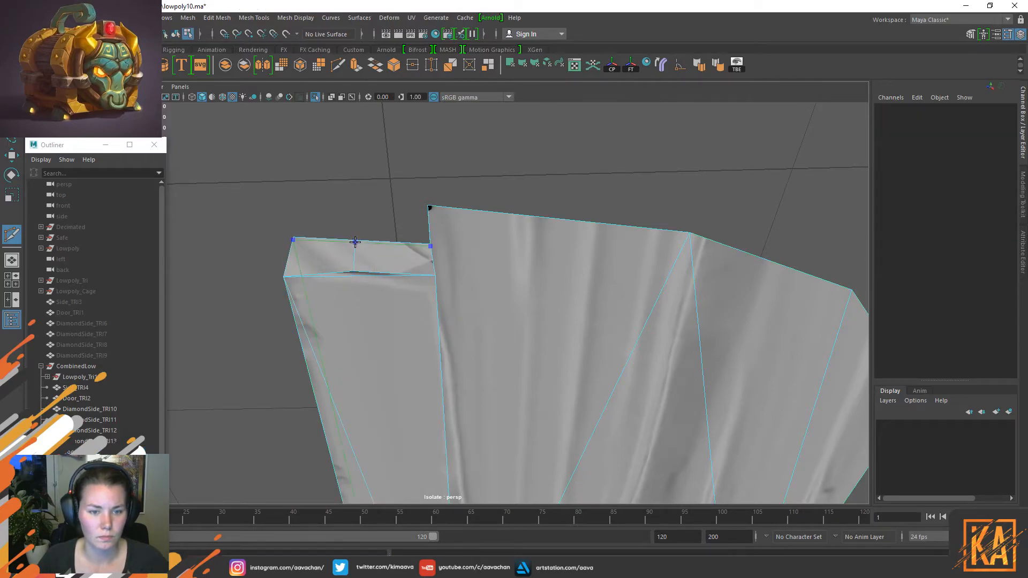
{"action": "key", "text": "w"}
{"action": "left_click", "coordinate": [357, 251]}
{"action": "left_click_drag", "start_coordinate": [352, 227], "coordinate": [344, 214]}
{"action": "right_click_drag", "start_coordinate": [375, 216], "coordinate": [333, 223]}
{"action": "left_click", "coordinate": [346, 257]}
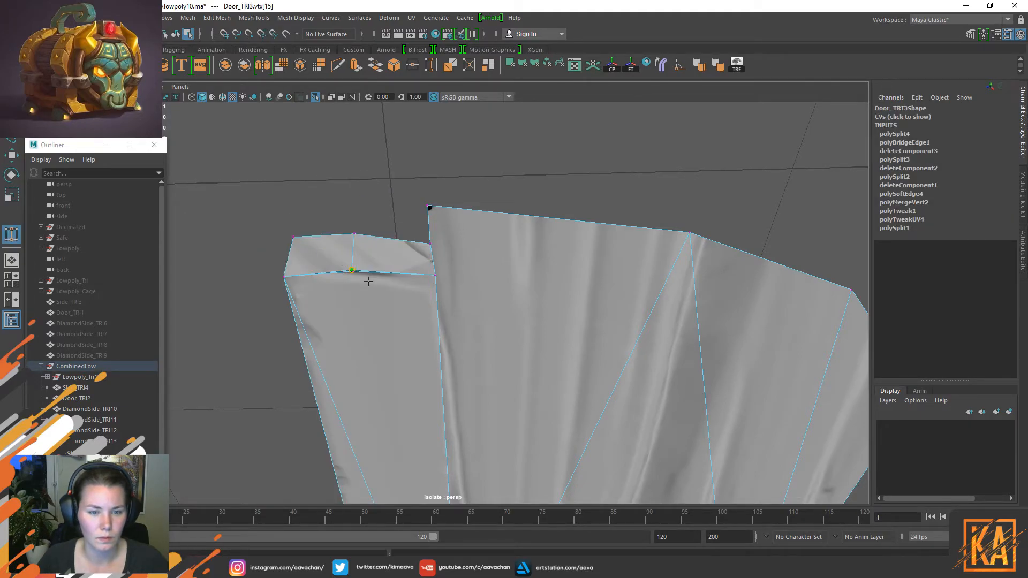
{"action": "left_click_drag", "start_coordinate": [328, 287], "coordinate": [287, 245]}
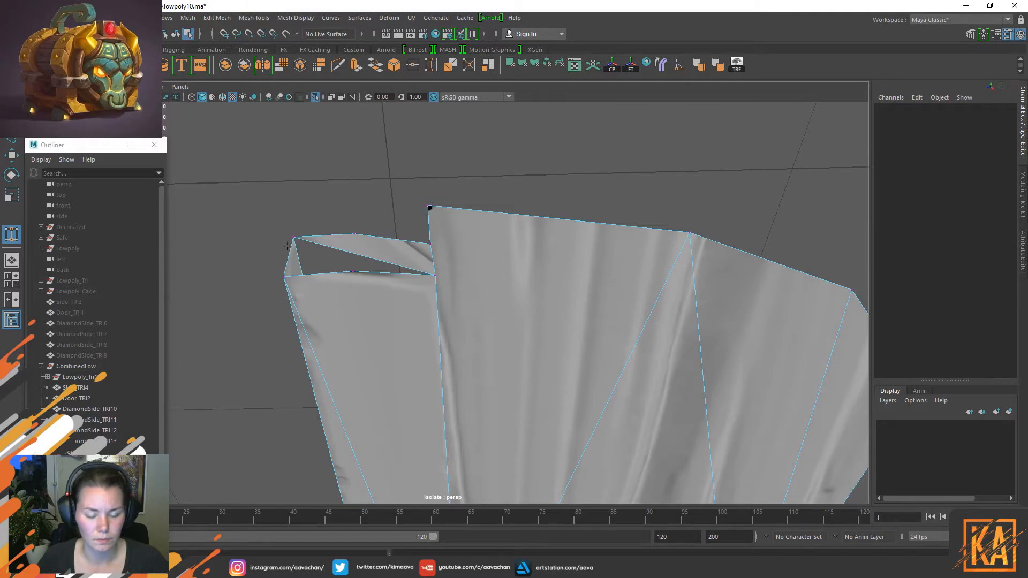
{"action": "key", "text": "ctrl+z"}
Merge the overlapping middle vertices where the end face meets the plank's front edge and return to object mode.
{"action": "key", "text": "w"}
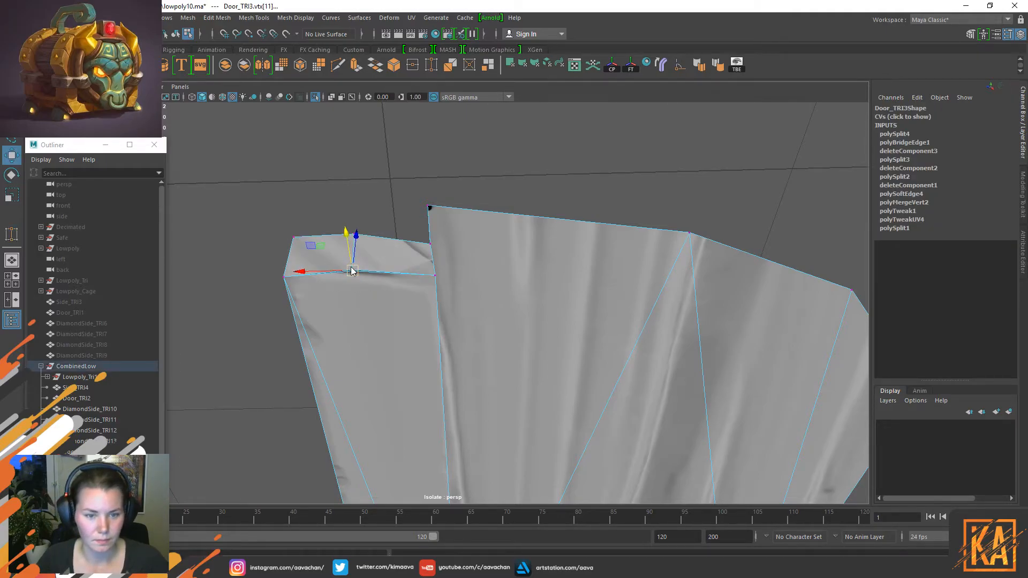
{"action": "right_click_drag", "start_coordinate": [421, 249], "coordinate": [472, 130]}
{"action": "left_click", "coordinate": [363, 273]}
{"action": "left_click", "coordinate": [470, 167]}
{"action": "scroll", "coordinate": [375, 237], "scroll_direction": "down", "scroll_amount": 6}
{"action": "right_click_drag", "start_coordinate": [421, 273], "coordinate": [468, 205]}
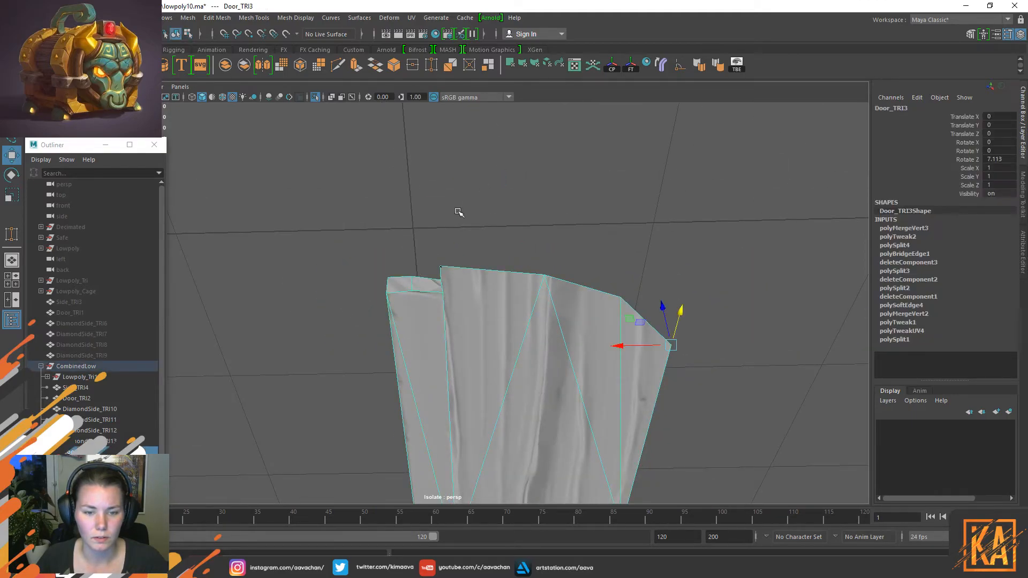
Apply a planar UV projection to the two new faces at the plank's end.
{"action": "left_click", "coordinate": [467, 205]}
{"action": "scroll", "coordinate": [386, 326], "scroll_direction": "down", "scroll_amount": 1}
{"action": "left_click_drag", "start_coordinate": [385, 325], "coordinate": [419, 382], "text": "alt"}
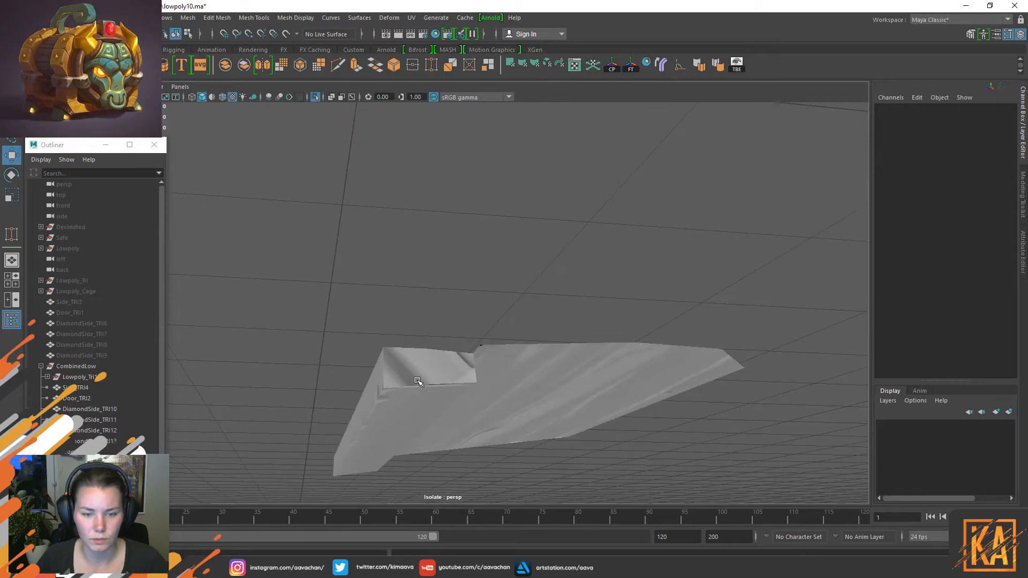
{"action": "left_click", "coordinate": [439, 346]}
{"action": "right_click_drag", "start_coordinate": [438, 345], "coordinate": [432, 295]}
{"action": "left_click", "coordinate": [409, 363]}
{"action": "left_click", "coordinate": [459, 356], "text": "shift"}
{"action": "left_click", "coordinate": [459, 356], "text": "shift"}
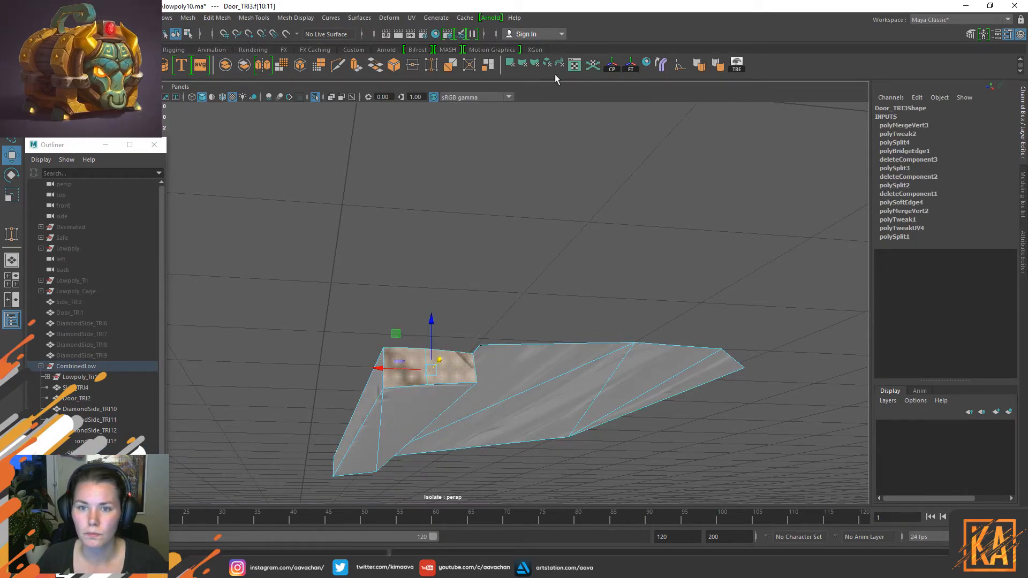
{"action": "left_click", "coordinate": [576, 70]}
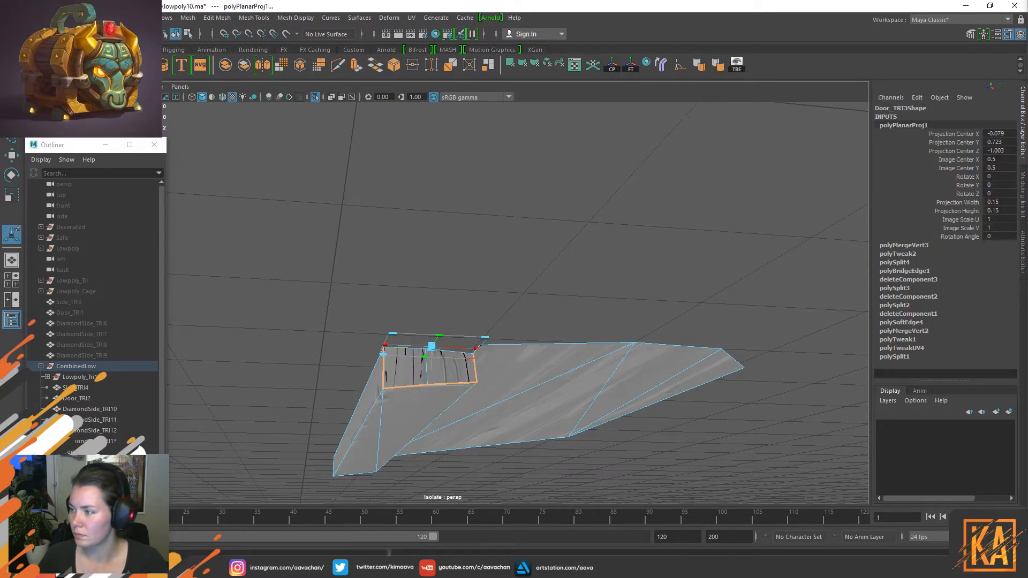
Move, rotate and scale the projected UVs of the plank's two end faces to line them up with the plank's UV layout.
{"action": "key", "text": "w"}
{"action": "key", "text": "ctrl+u"}
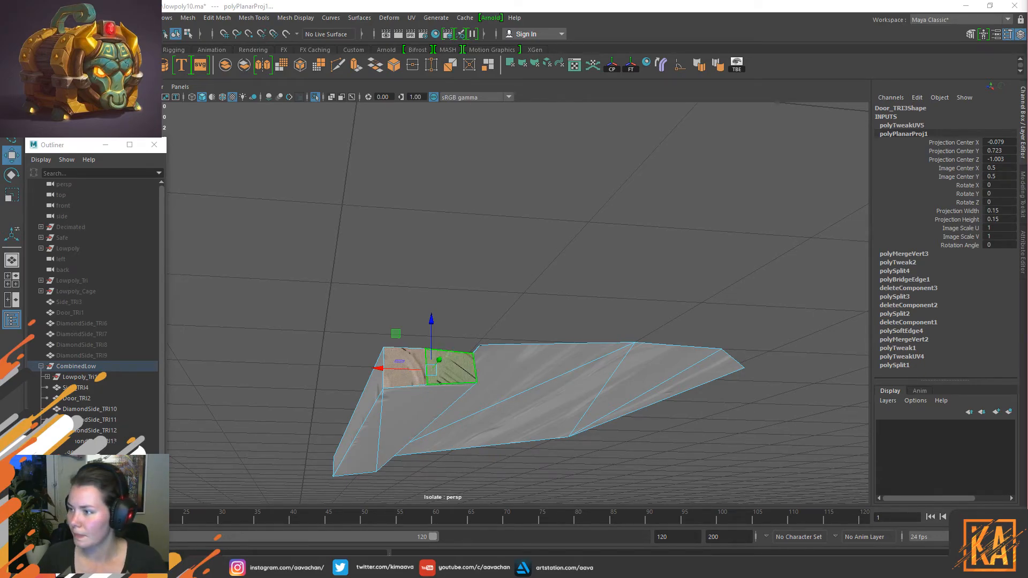
{"action": "key", "text": "e"}
{"action": "key", "text": "w"}
{"action": "key", "text": "e"}
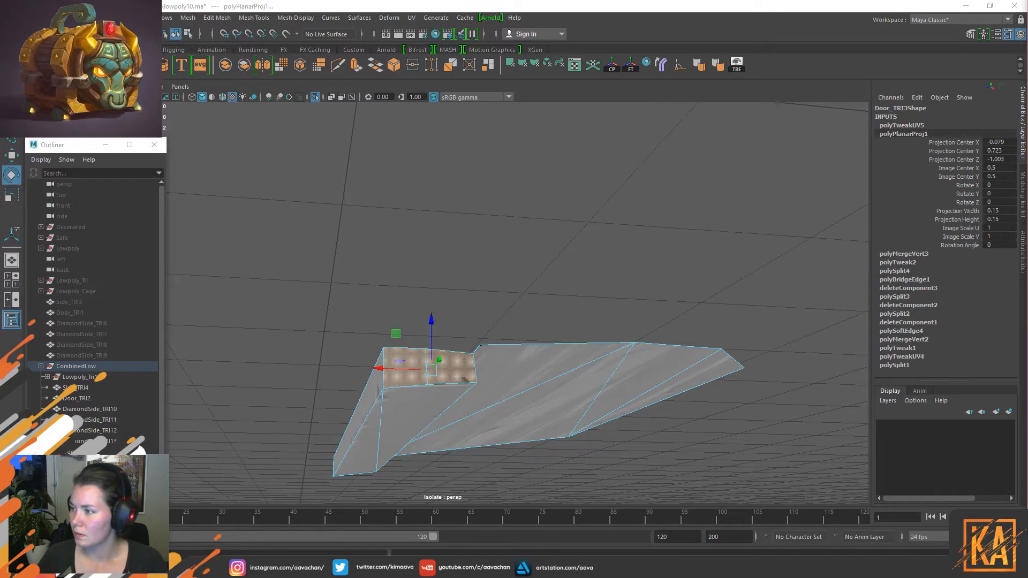
{"action": "key", "text": "w"}
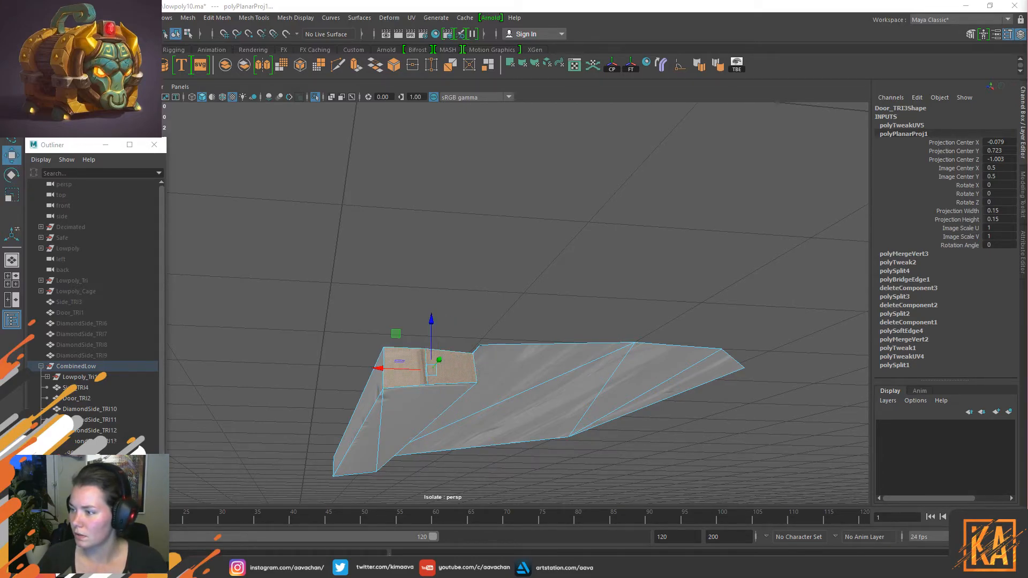
{"action": "key", "text": "e"}
{"action": "key", "text": "r"}
{"action": "key", "text": "w"}
Move and sew the UVs of the two end faces to the plank along their two shared lower edges.
{"action": "left_click", "coordinate": [405, 348]}
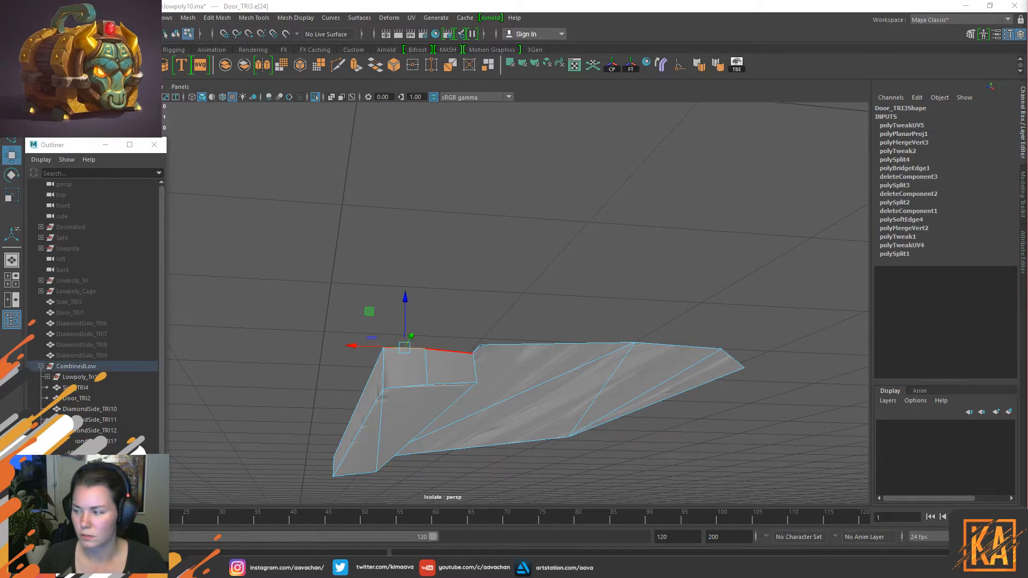
{"action": "left_click", "coordinate": [405, 386]}
{"action": "left_click", "coordinate": [453, 383], "text": "shift"}
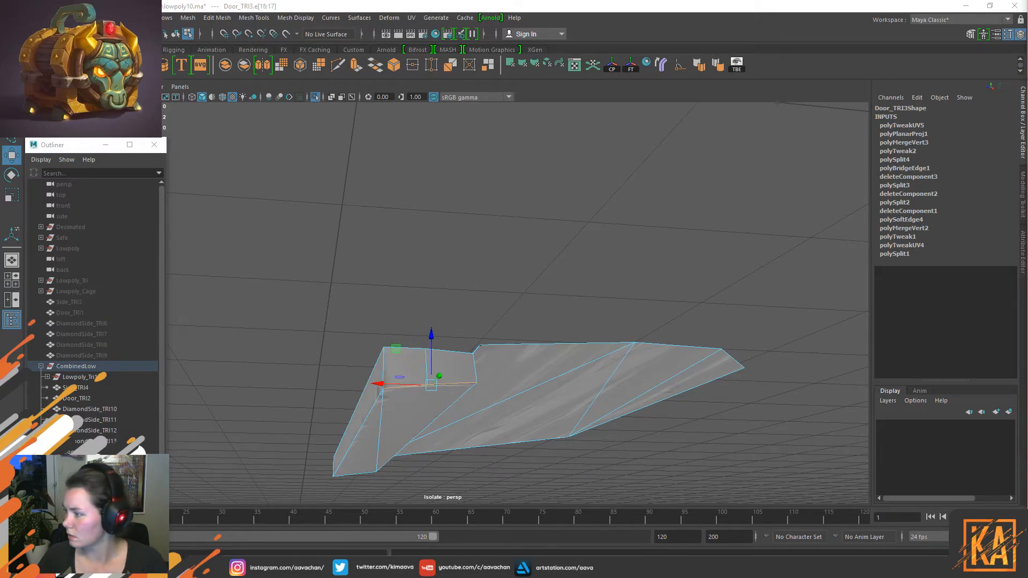
{"action": "key", "text": "shift+s"}
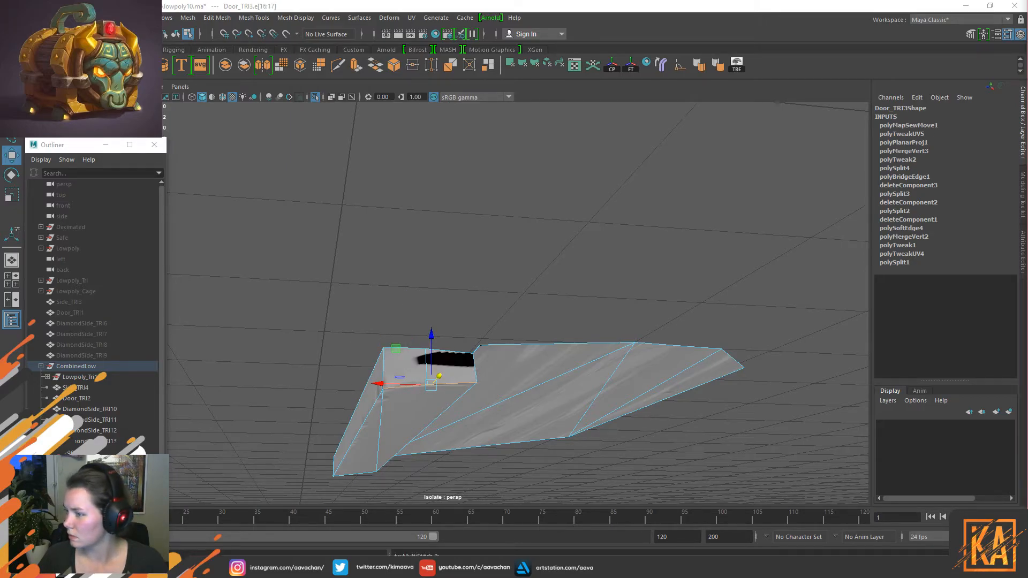
Reposition the UVs of the three points along the outer edge of the plank's end faces.
{"action": "left_click", "coordinate": [300, 429]}
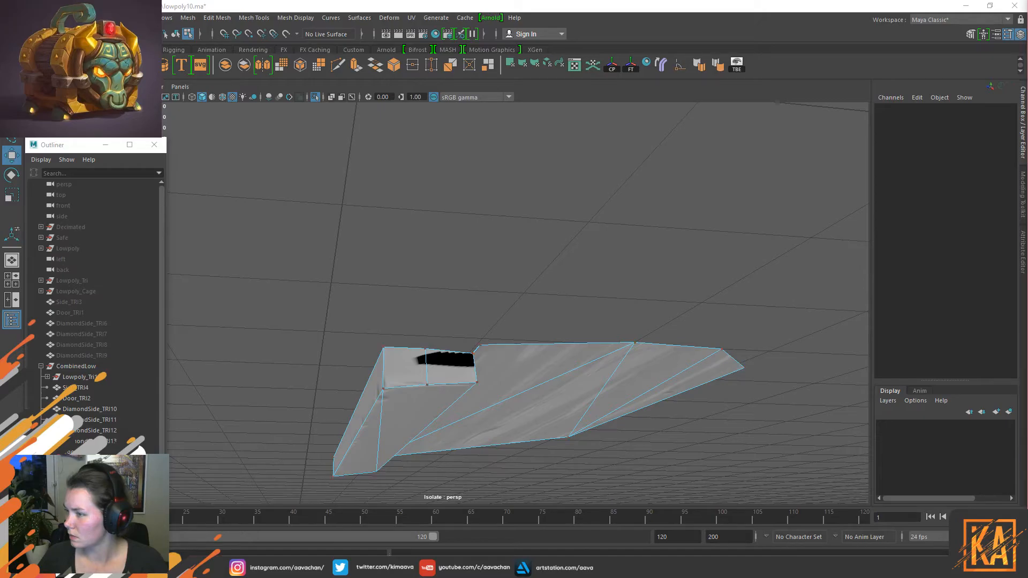
{"action": "left_click", "coordinate": [473, 353]}
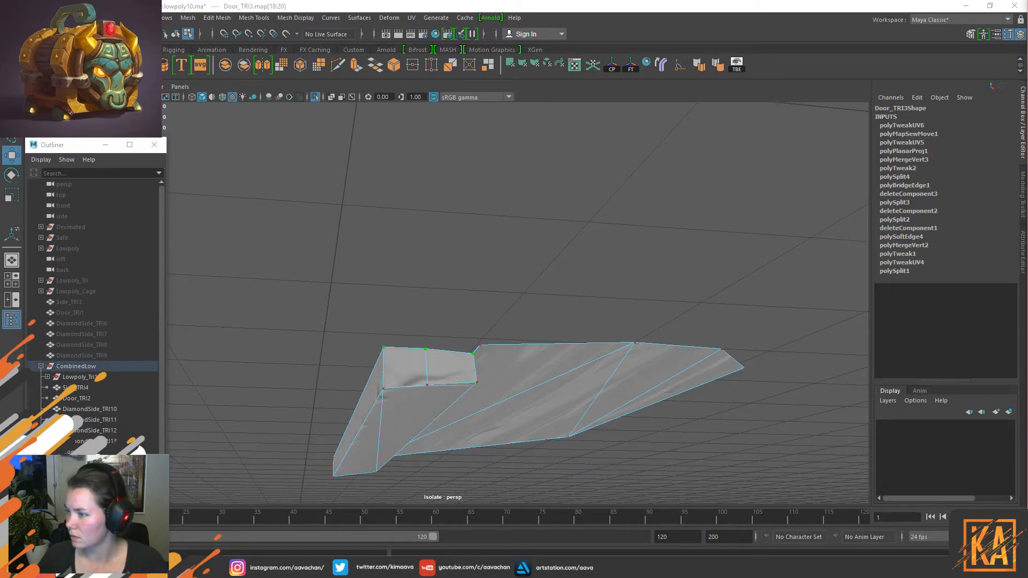
{"action": "left_click", "coordinate": [477, 383]}
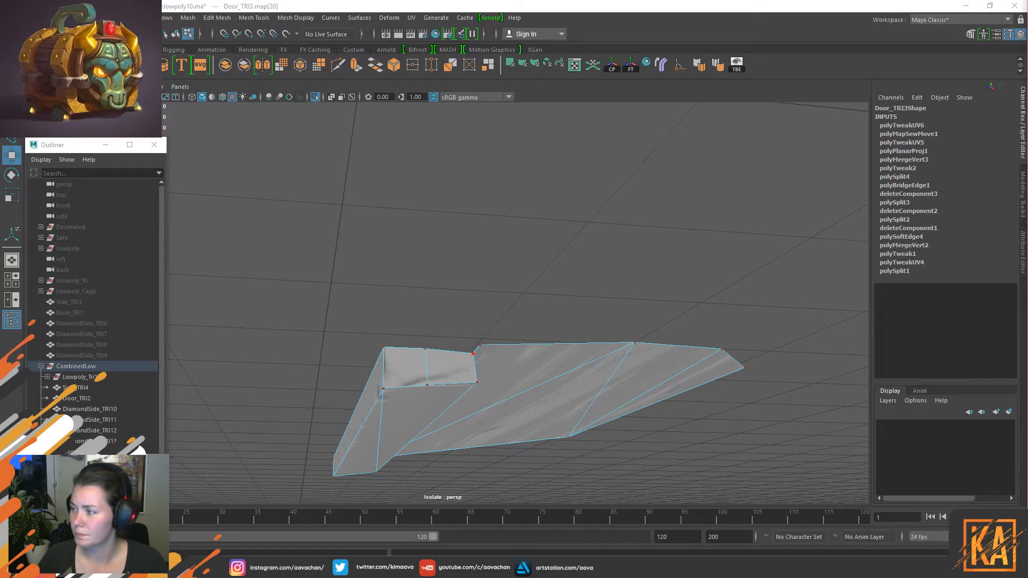
{"action": "right_click_drag", "start_coordinate": [382, 342], "coordinate": [384, 283]}
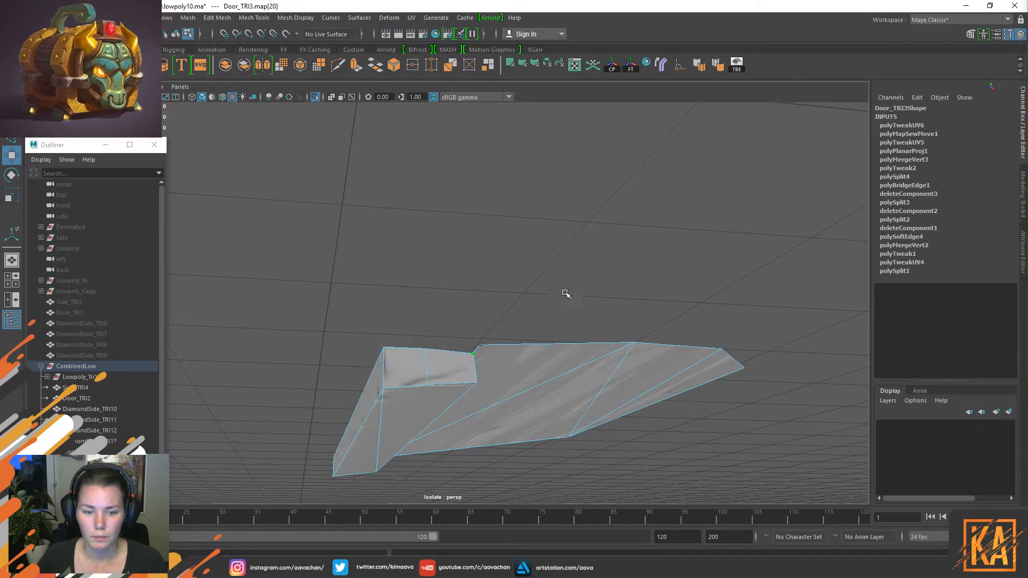
Return Door_TRI3 to object mode, delete its construction history, and leave isolation to show the whole chest front.
{"action": "left_click", "coordinate": [427, 364]}
{"action": "right_click_drag", "start_coordinate": [444, 342], "coordinate": [556, 130]}
{"action": "left_click", "coordinate": [556, 129]}
{"action": "left_click", "coordinate": [447, 378]}
{"action": "key", "text": "alt+shift+d"}
{"action": "left_click_drag", "start_coordinate": [448, 378], "coordinate": [498, 133], "text": "alt"}
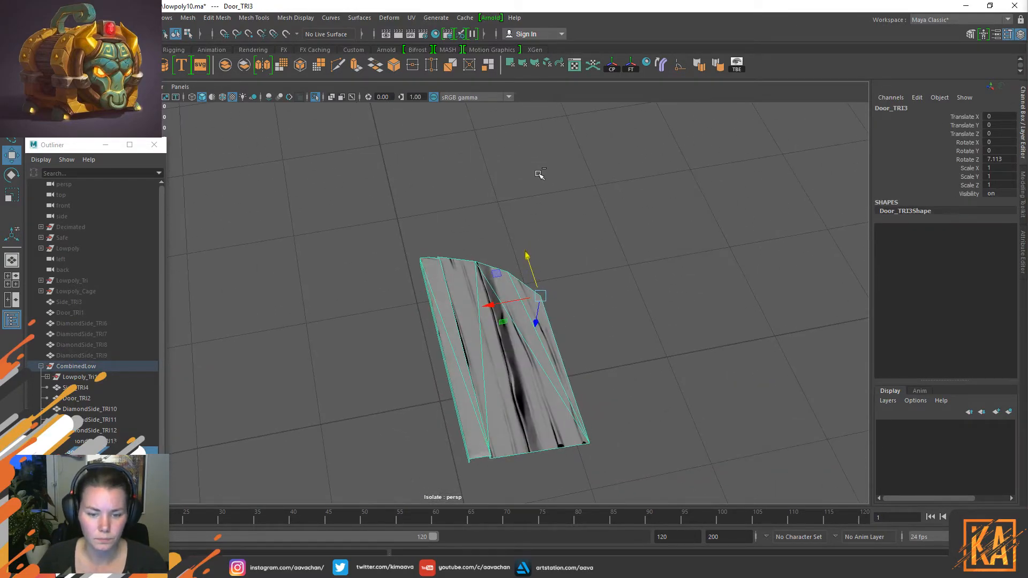
{"action": "key", "text": "ctrl+1"}
{"action": "scroll", "coordinate": [491, 271], "scroll_direction": "up", "scroll_amount": 3}
{"action": "mouse_move", "coordinate": [490, 270]}
{"action": "left_mouse_down", "text": "alt"}
{"action": "mouse_move", "coordinate": [498, 305]}
{"action": "mouse_move", "coordinate": [487, 285]}
{"action": "left_mouse_up", "text": "alt"}
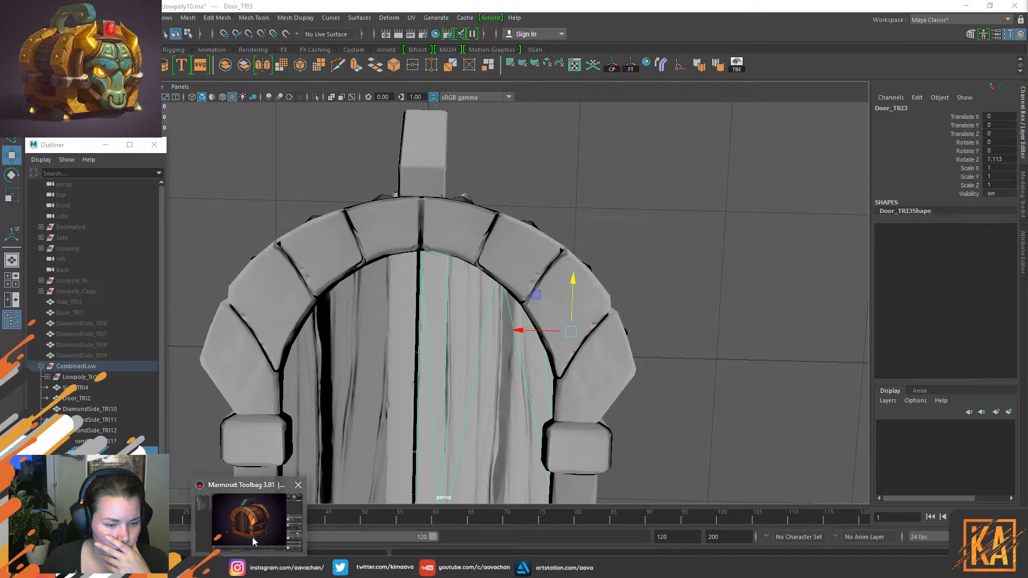
Switch to Marmoset Toolbag, expand the Crossbow group down to the parts of Crossbow_low9, and return to Maya.
{"action": "left_click", "coordinate": [252, 538]}
{"action": "scroll", "coordinate": [77, 155], "scroll_direction": "down", "scroll_amount": 1}
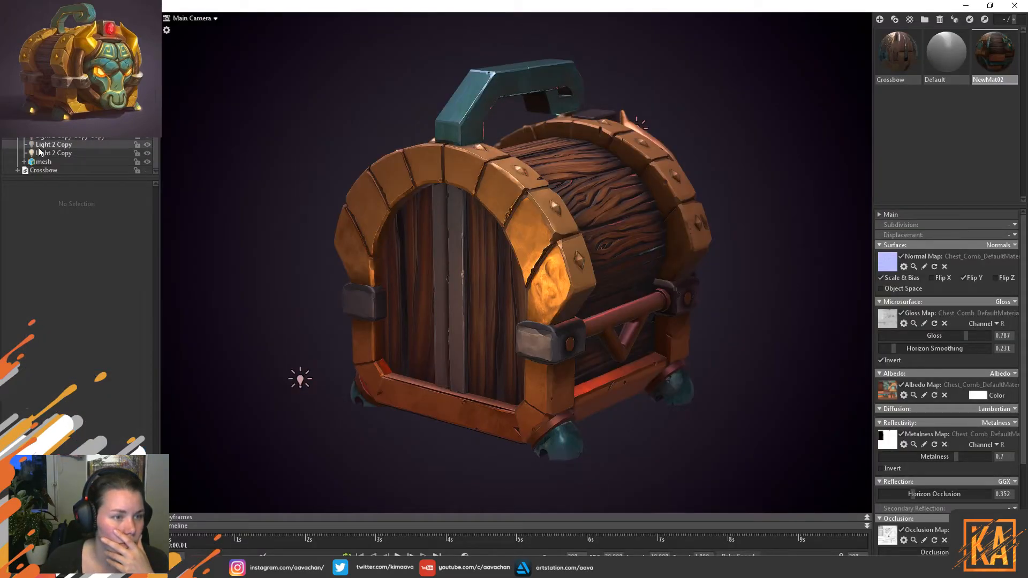
{"action": "left_click", "coordinate": [17, 170]}
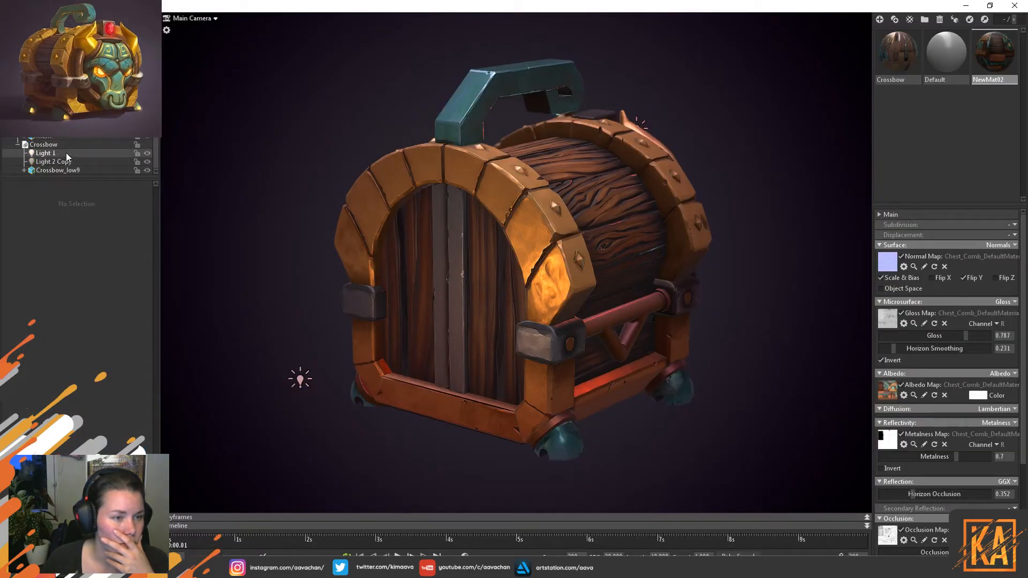
{"action": "left_click", "coordinate": [24, 170]}
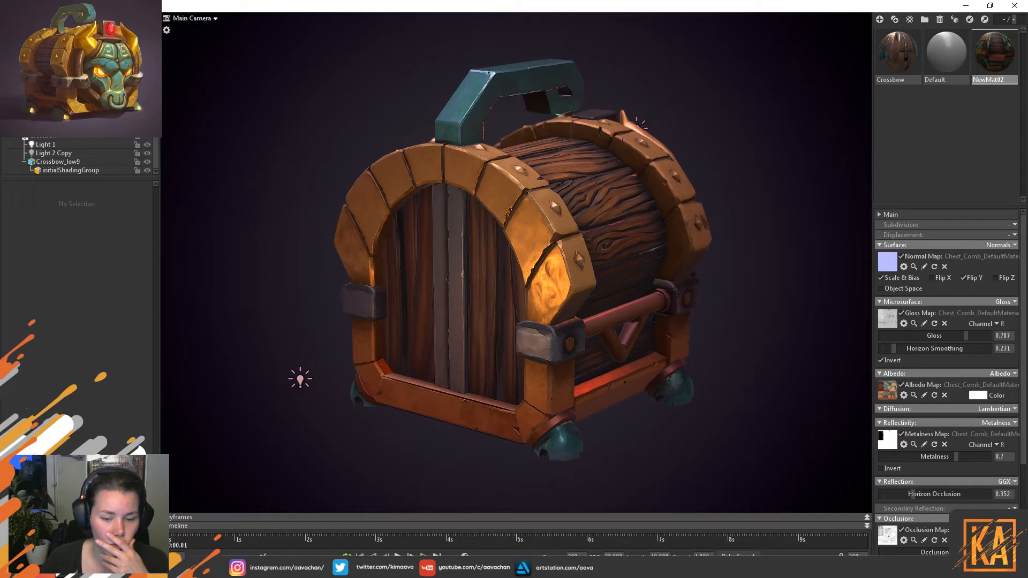
{"action": "key", "text": "alt+Tab"}
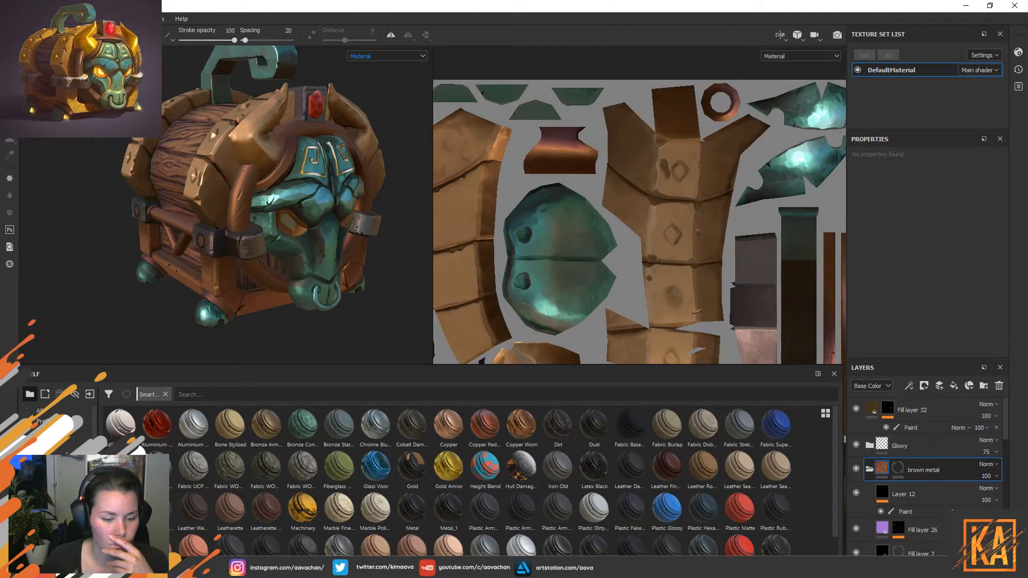
{"action": "left_click", "coordinate": [332, 529]}
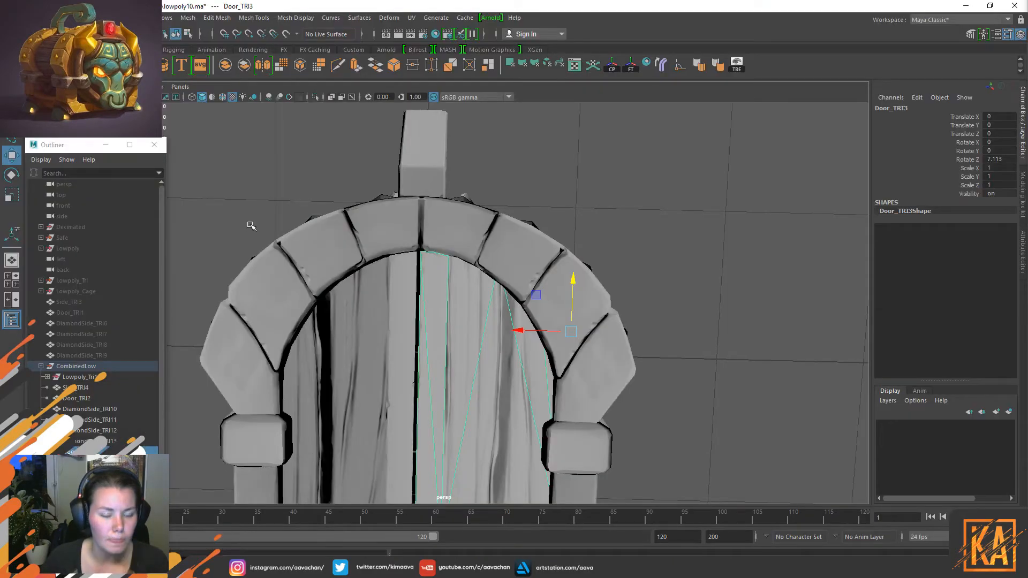
Combine all meshes of the CombinedLow group into one mesh and delete its construction history.
{"action": "left_click", "coordinate": [94, 366]}
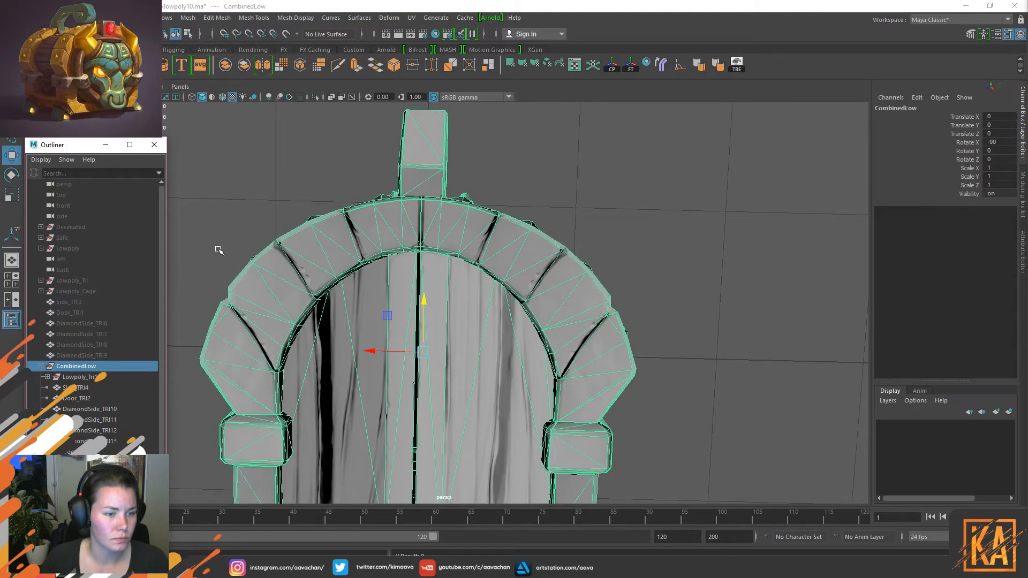
{"action": "right_click_drag", "start_coordinate": [238, 229], "coordinate": [236, 406], "text": "shift"}
{"action": "key", "text": "alt+shift+d"}
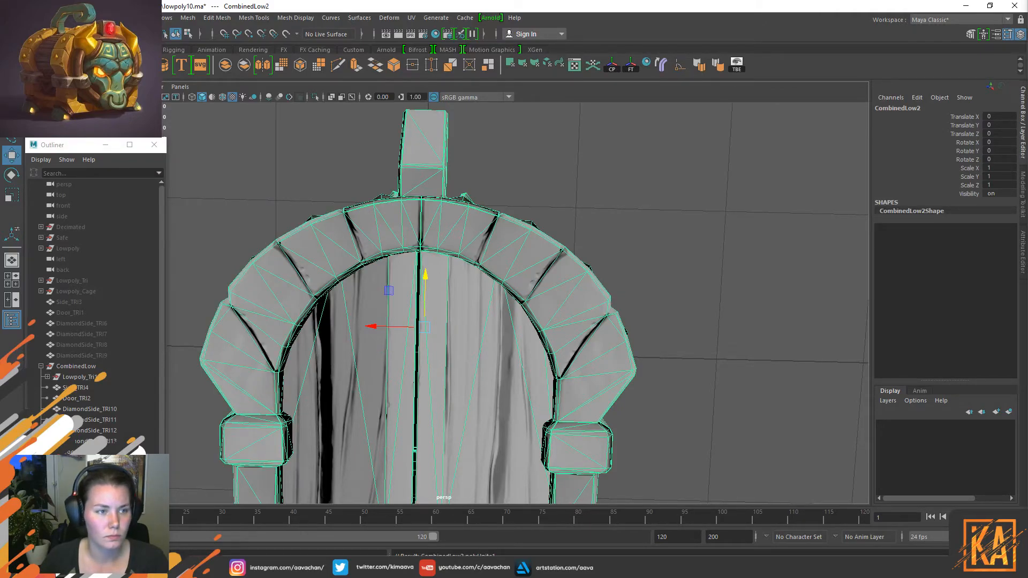
Export the combined chest mesh as ChestComb.obj into the Chest project's Maya folder.
{"action": "left_click", "coordinate": [9, 18]}
{"action": "left_click", "coordinate": [43, 148]}
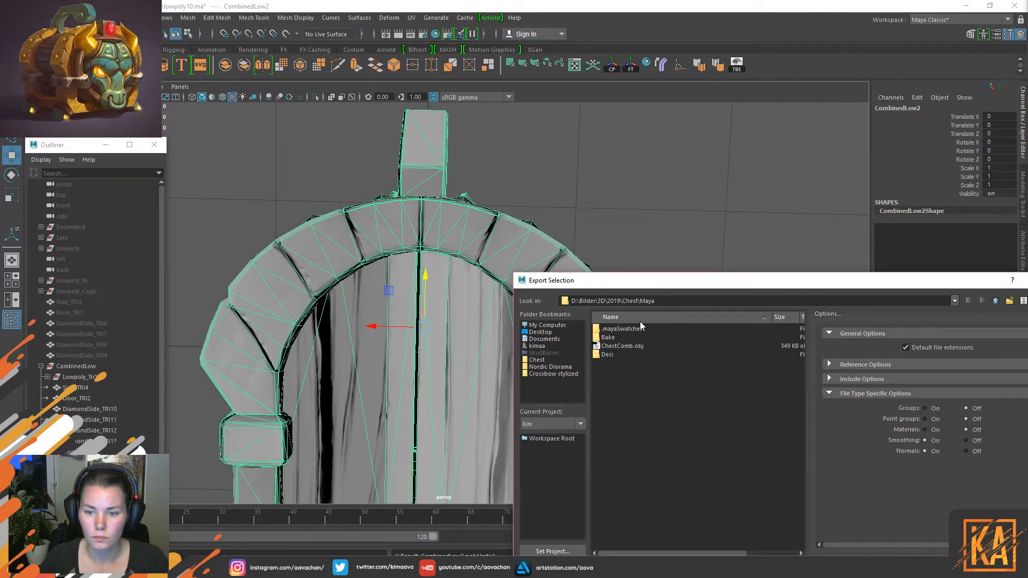
{"action": "left_click_drag", "start_coordinate": [653, 287], "coordinate": [1027, 286]}
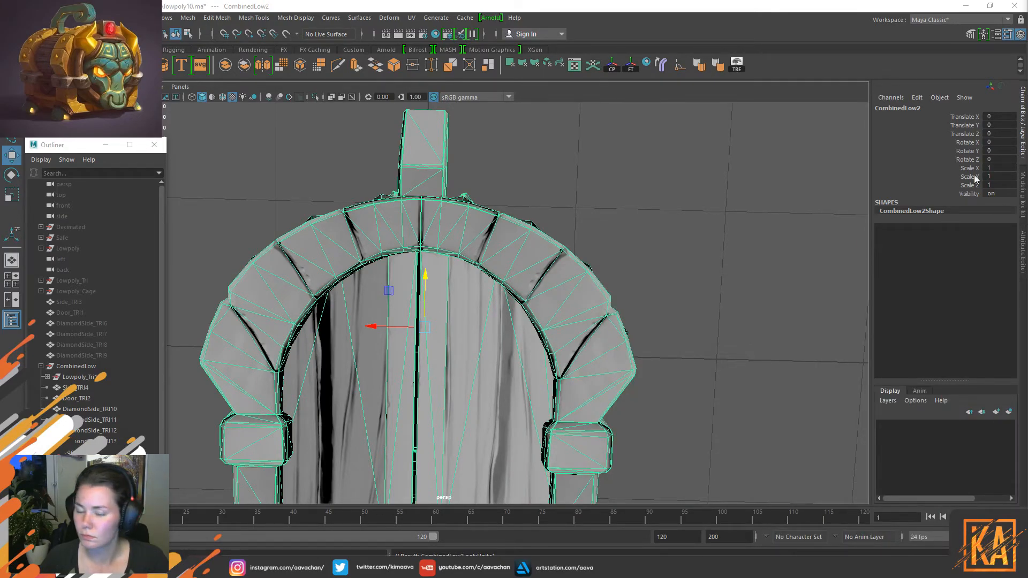
{"action": "key", "text": "alt+Tab"}
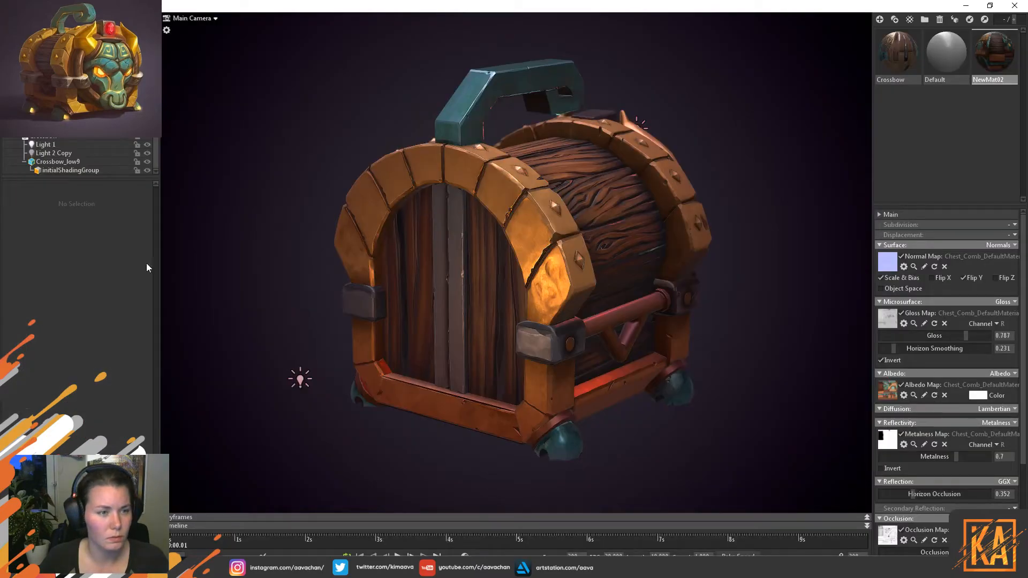
{"action": "scroll", "coordinate": [88, 132], "scroll_direction": "up", "scroll_amount": 3}
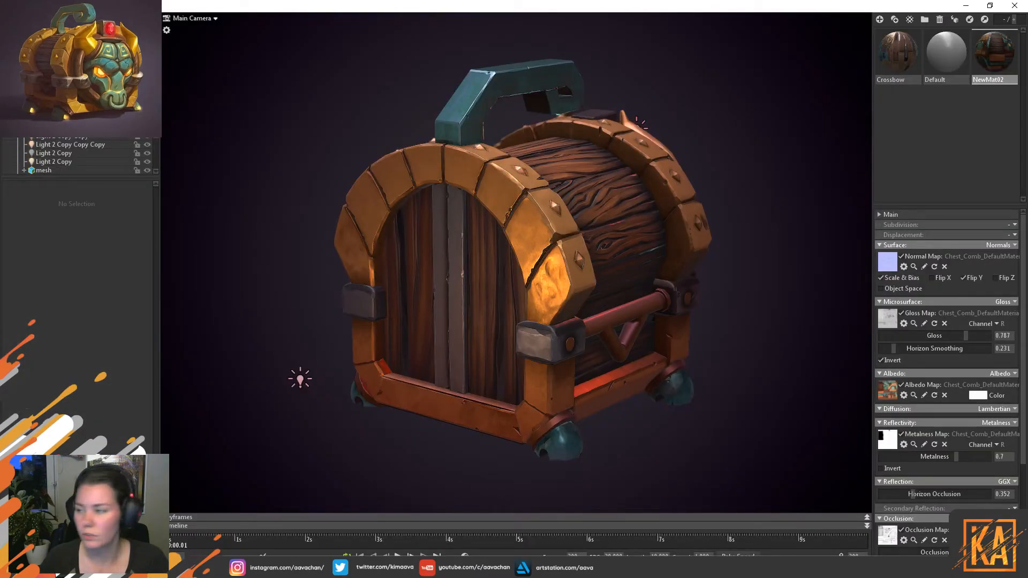
{"action": "key", "text": "alt+Tab"}
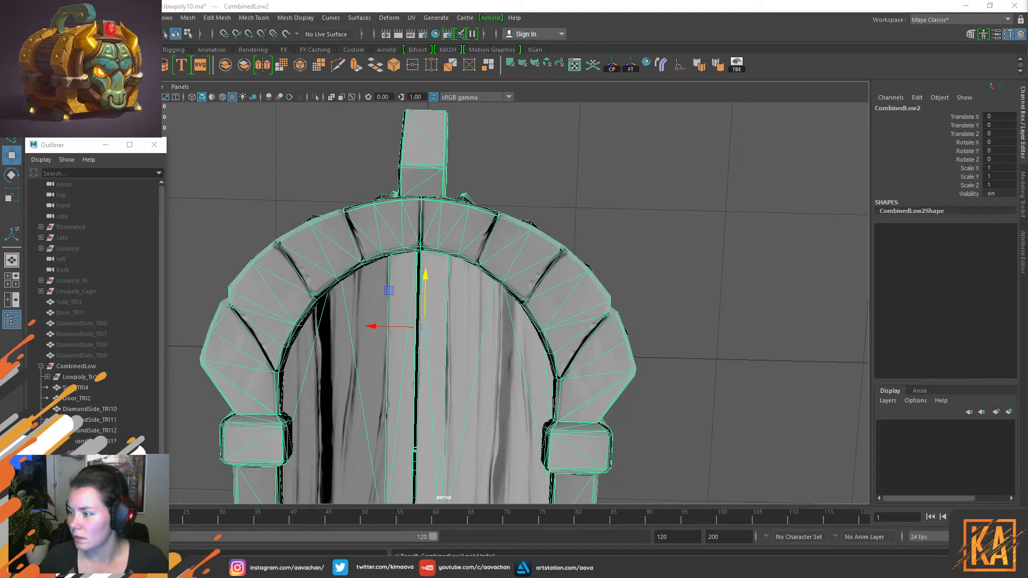
{"action": "key", "text": "Return"}
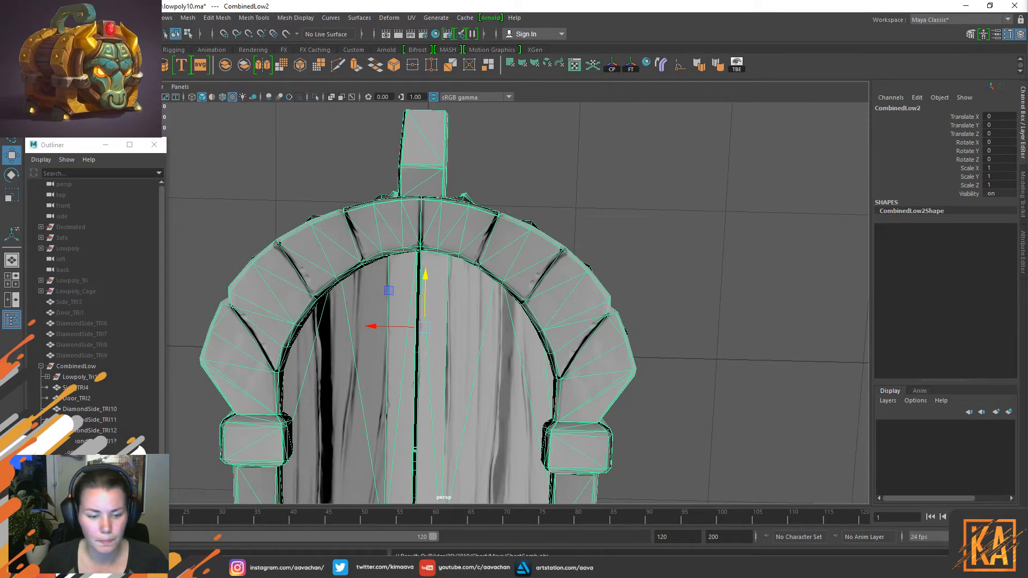
Switch to Marmoset Toolbag and reload the chest model's Chest_Comb.obj file reference.
{"action": "key", "text": "alt+Tab"}
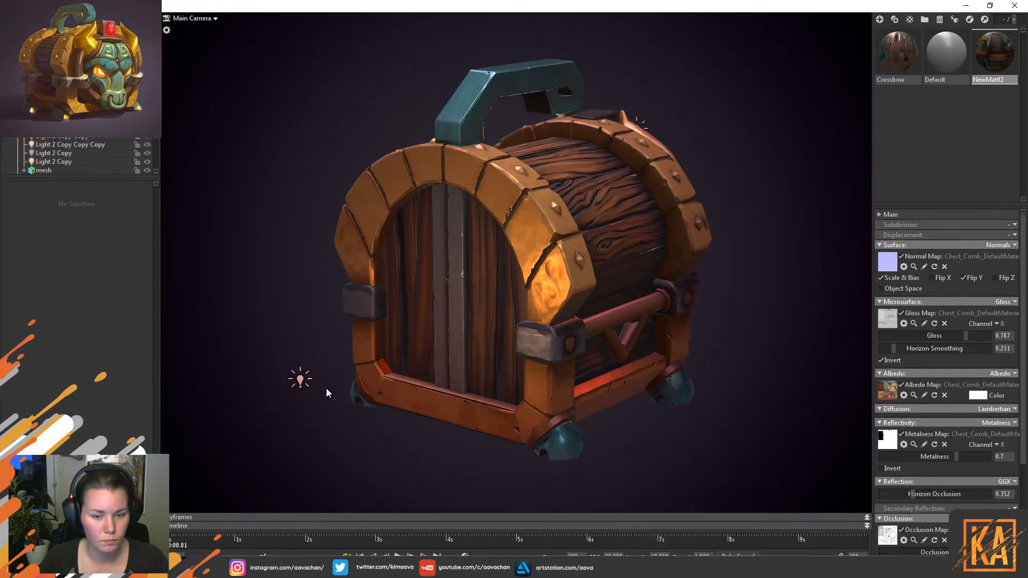
{"action": "left_click_drag", "start_coordinate": [312, 341], "coordinate": [232, 282]}
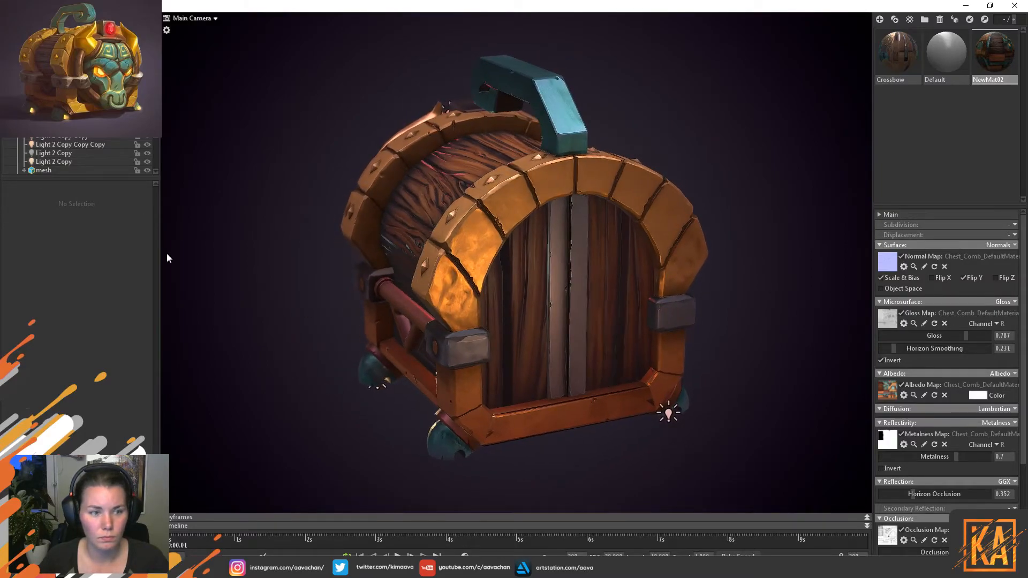
{"action": "scroll", "coordinate": [93, 155], "scroll_direction": "down", "scroll_amount": 3}
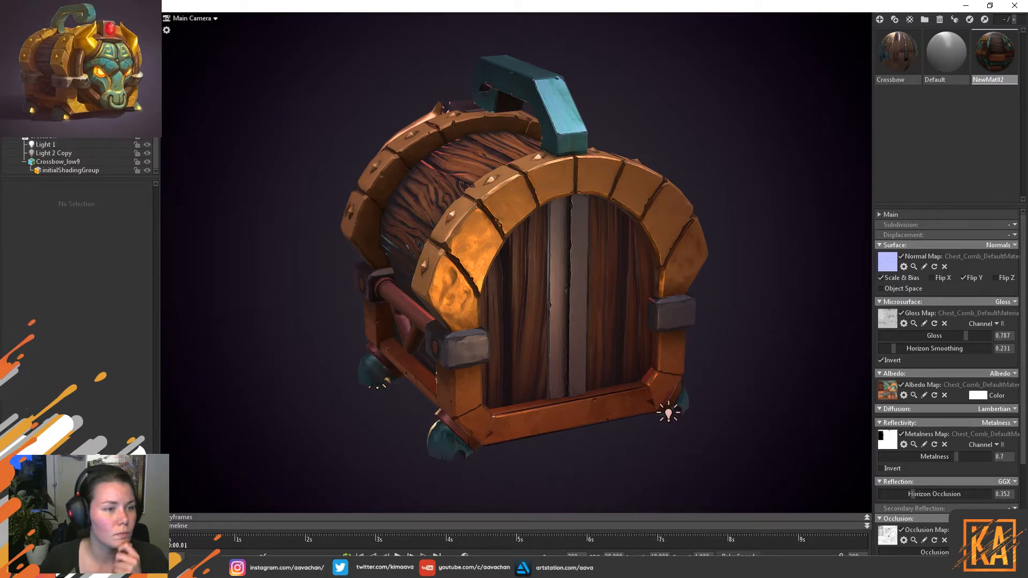
{"action": "left_click", "coordinate": [61, 138]}
{"action": "scroll", "coordinate": [61, 139], "scroll_direction": "up", "scroll_amount": 2}
{"action": "left_click", "coordinate": [61, 139]}
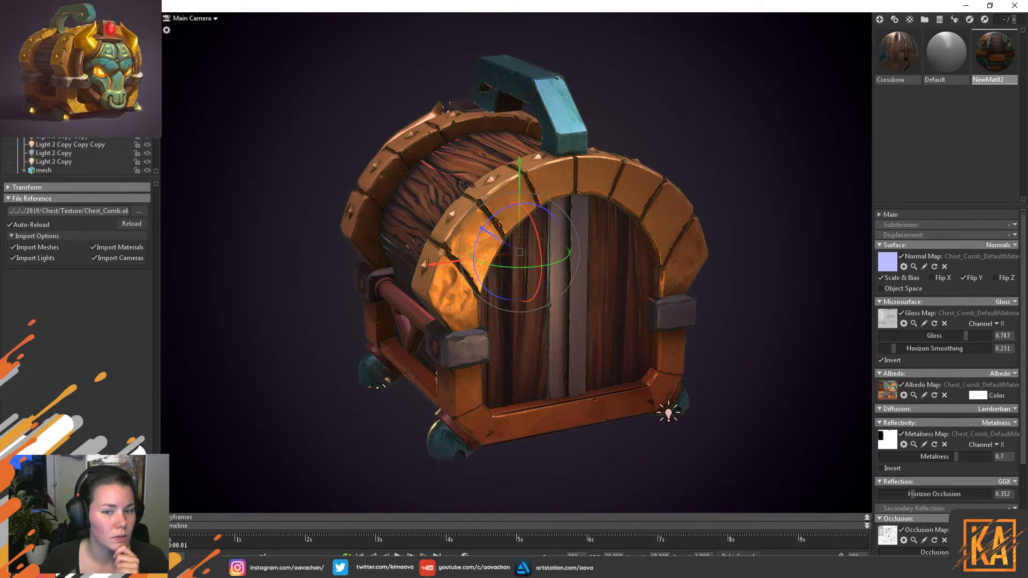
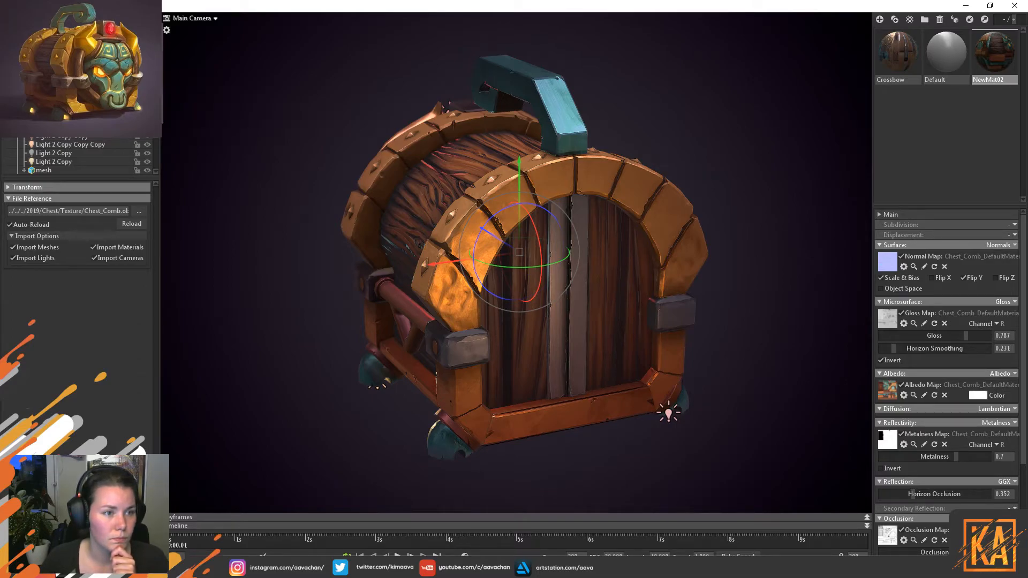
{"action": "left_click", "coordinate": [299, 199]}
{"action": "left_click", "coordinate": [59, 110]}
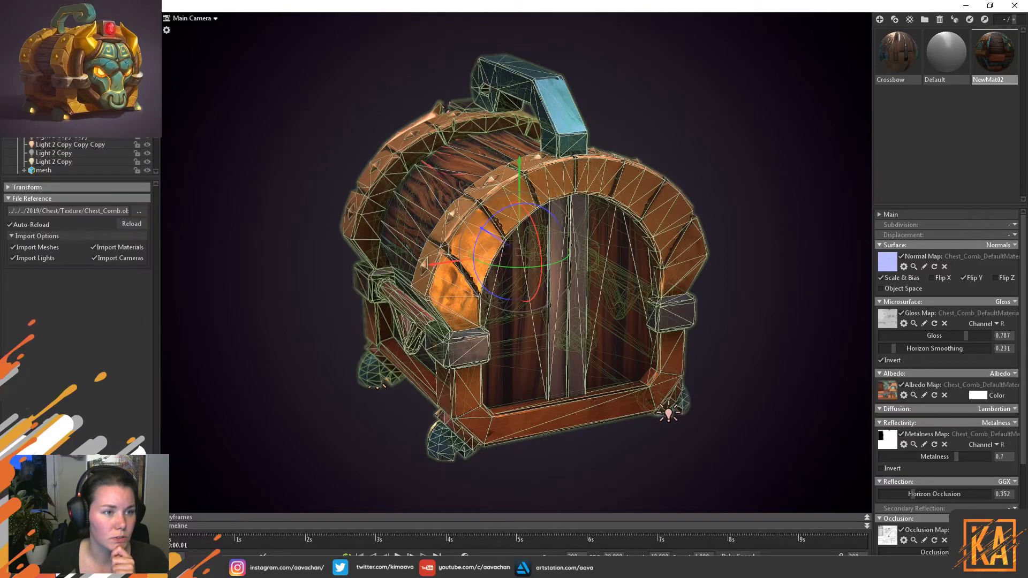
{"action": "left_click", "coordinate": [138, 224]}
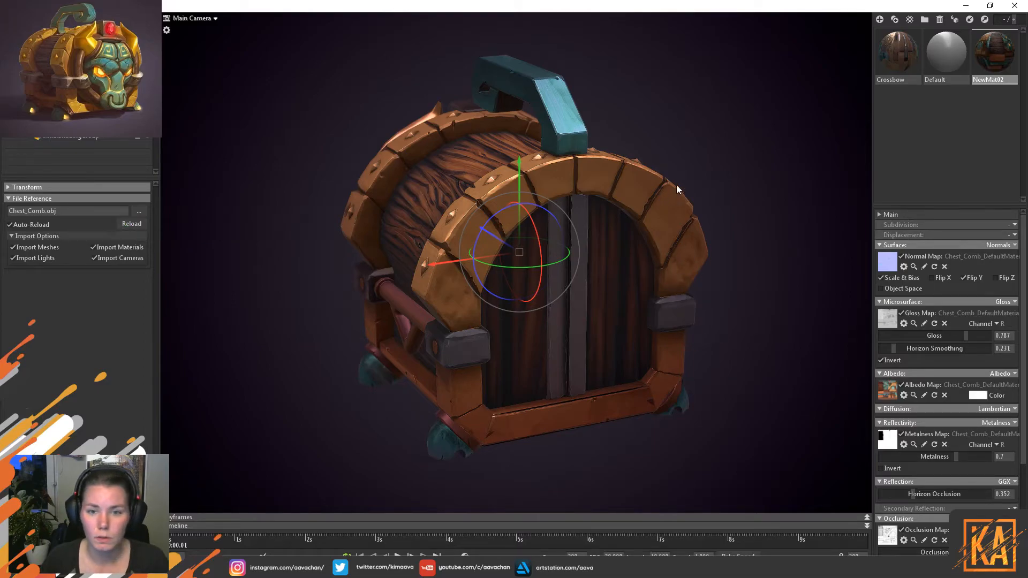
Examine the reloaded chest mesh and look through the scene's lights for the chest model's entry.
{"action": "left_click", "coordinate": [703, 157]}
{"action": "left_click_drag", "start_coordinate": [627, 342], "coordinate": [466, 278]}
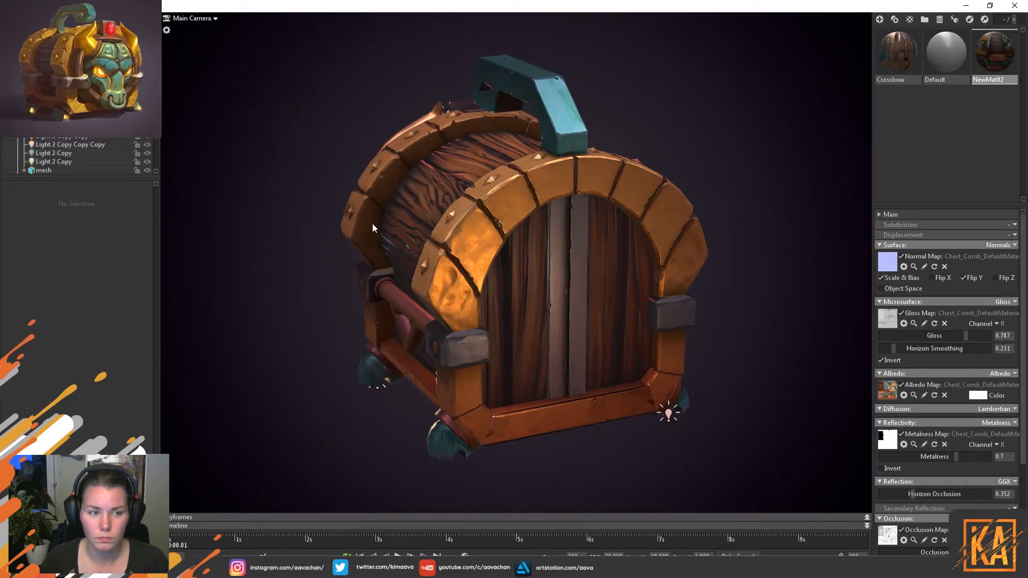
{"action": "left_click", "coordinate": [373, 228]}
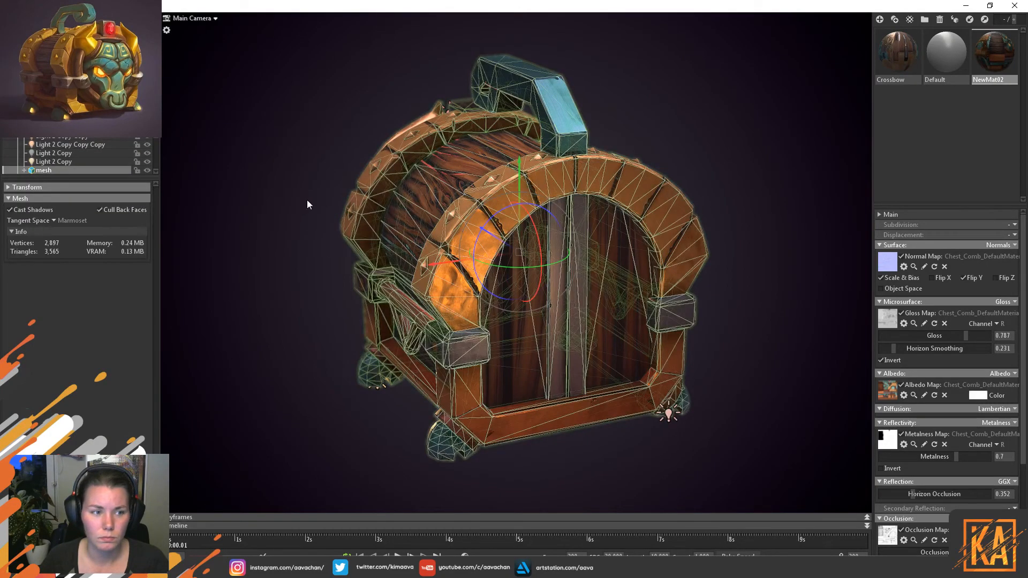
{"action": "scroll", "coordinate": [78, 156], "scroll_direction": "down", "scroll_amount": 5}
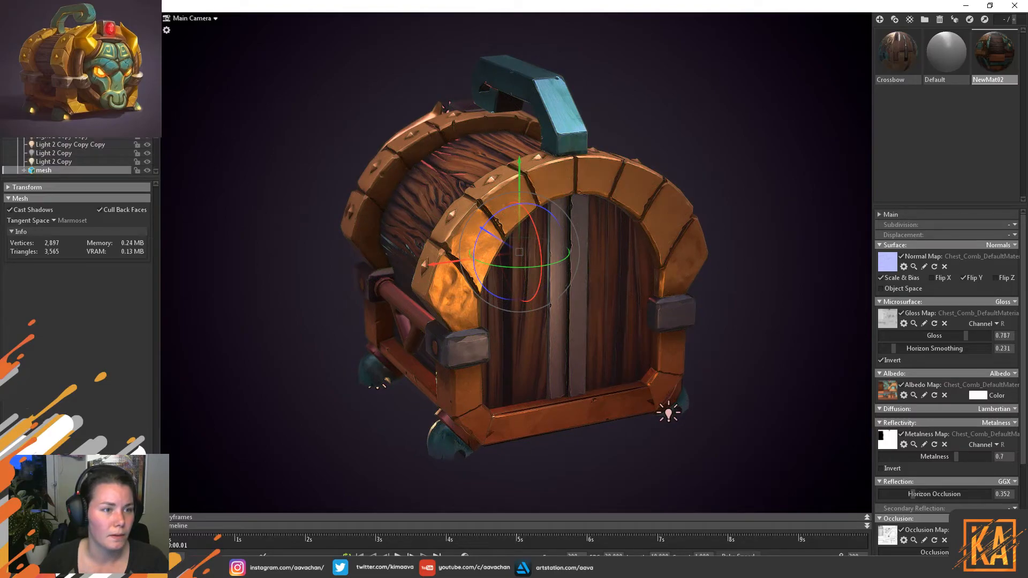
{"action": "left_click", "coordinate": [67, 128]}
{"action": "scroll", "coordinate": [87, 151], "scroll_direction": "down", "scroll_amount": 1}
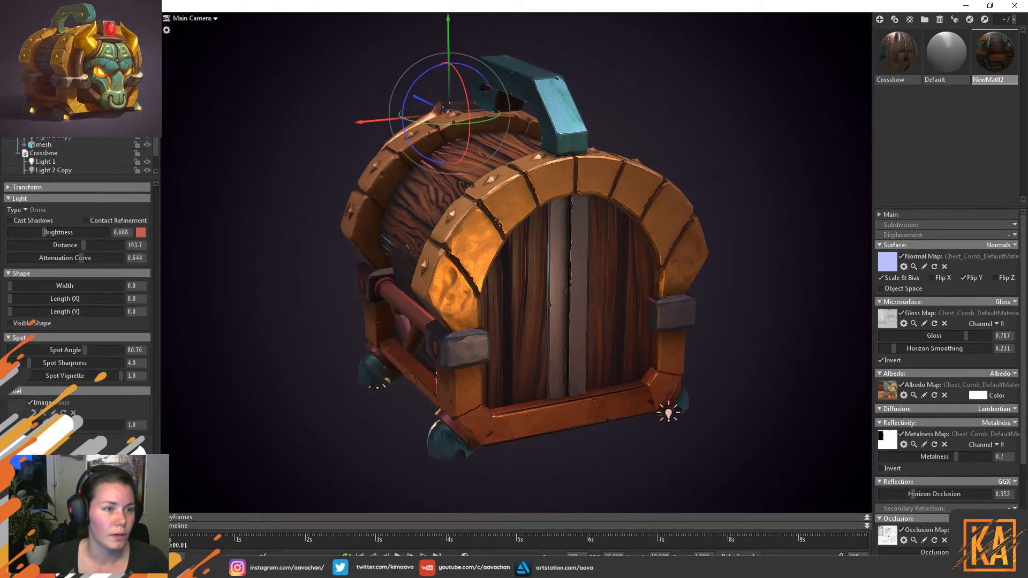
{"action": "left_click", "coordinate": [58, 136]}
{"action": "left_click", "coordinate": [58, 119], "text": "shift"}
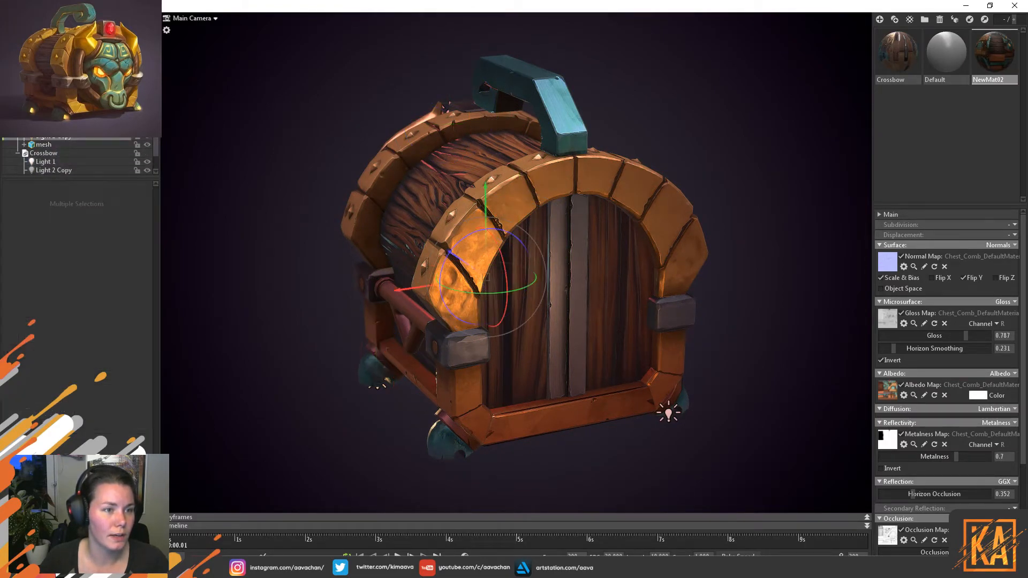
{"action": "left_click_drag", "start_coordinate": [57, 136], "coordinate": [58, 107]}
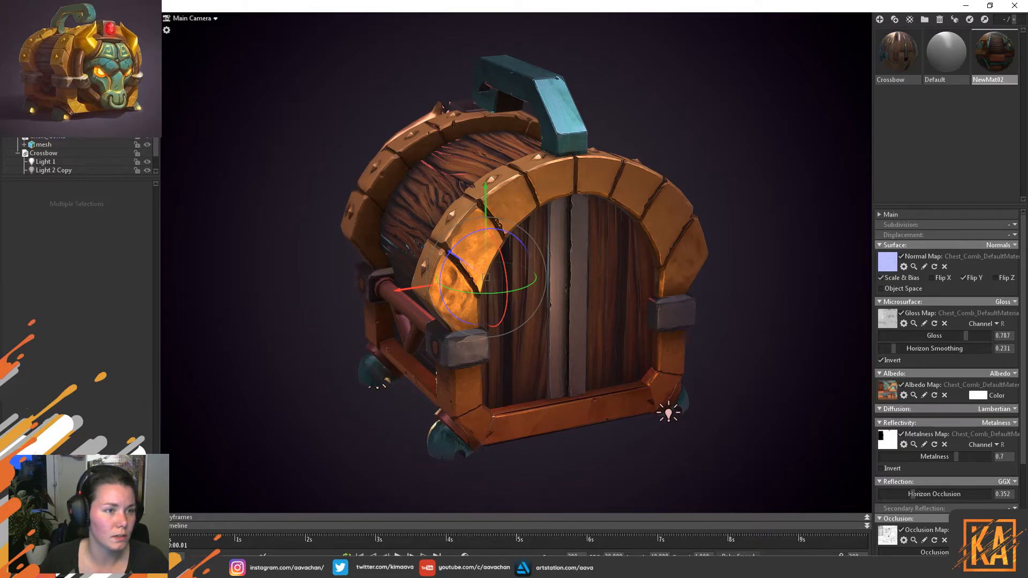
Load Chest_Comb from the Chest project's Texture folder as the Chest_Comb object's file reference.
{"action": "left_click", "coordinate": [55, 136]}
{"action": "left_click", "coordinate": [17, 154]}
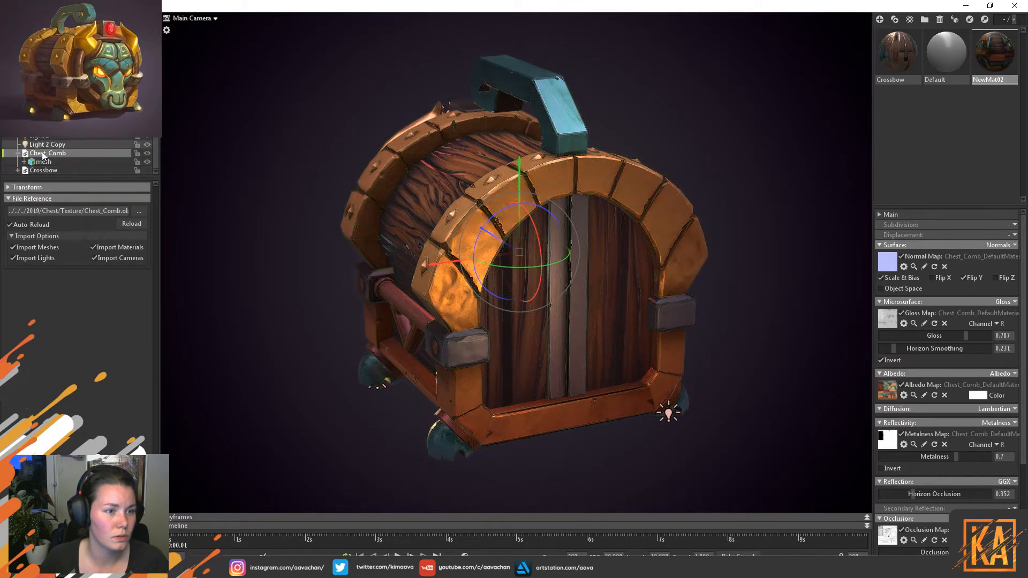
{"action": "left_click", "coordinate": [44, 161]}
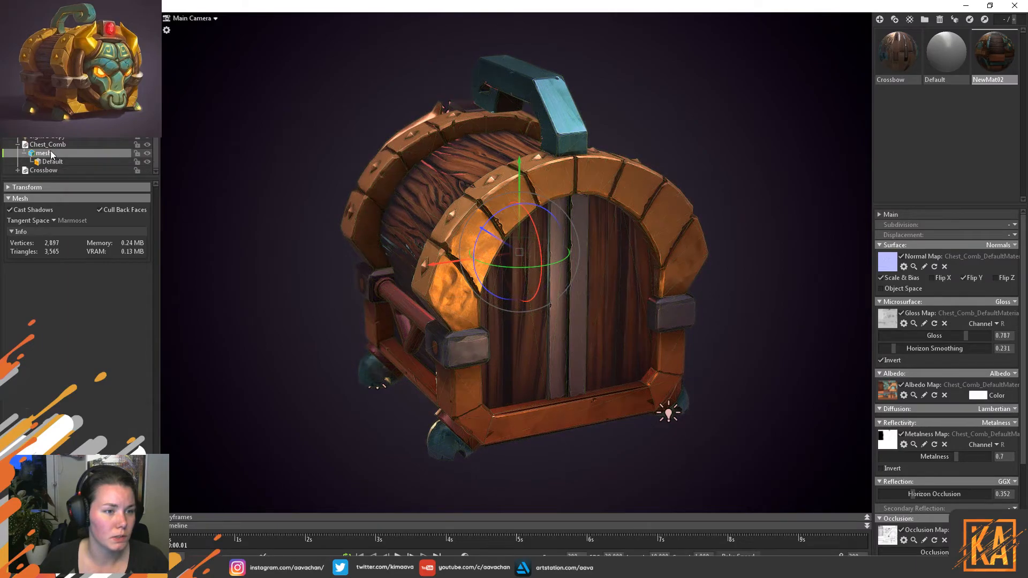
{"action": "left_click", "coordinate": [48, 145]}
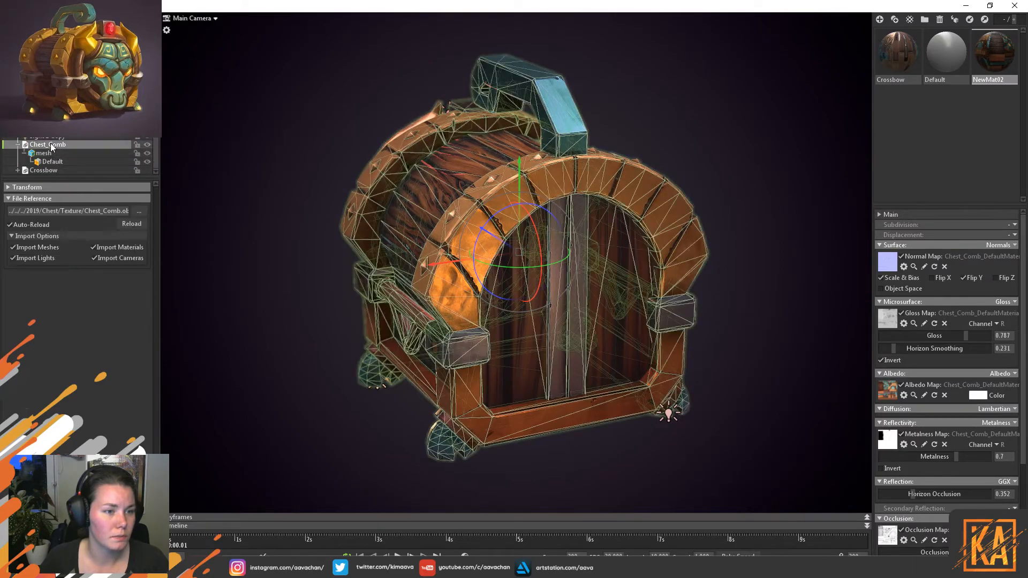
{"action": "left_click", "coordinate": [139, 213]}
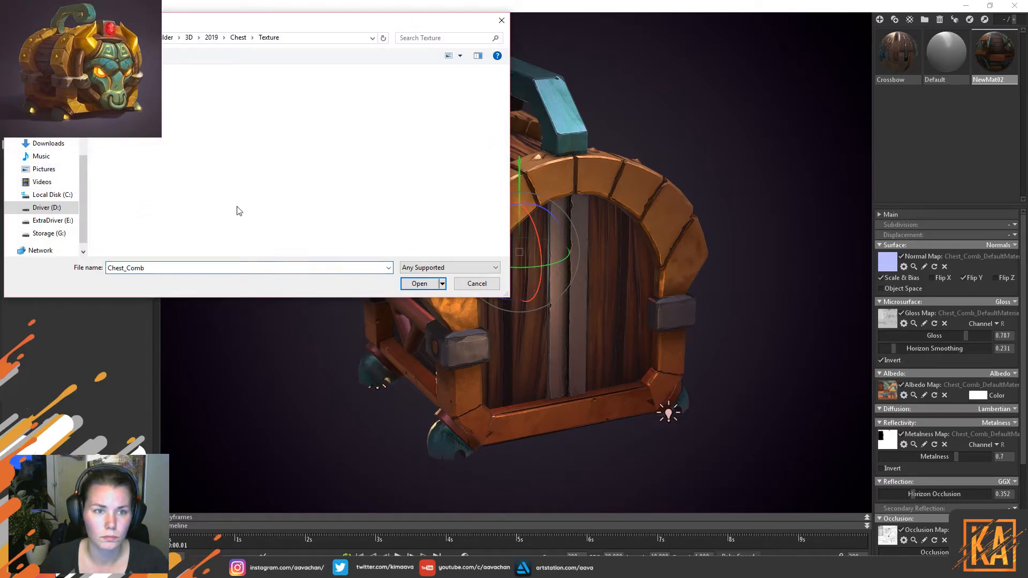
{"action": "left_click", "coordinate": [419, 286]}
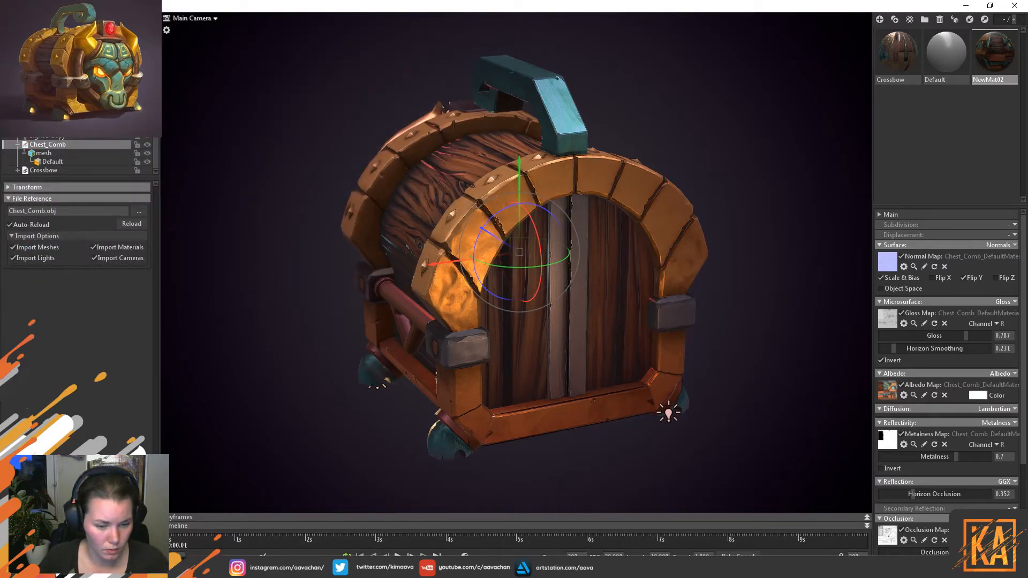
Switch to Maya and export the selected combined mesh to the Chest project's Texture folder, overwriting Chest_Comb.obj.
{"action": "key", "text": "alt+Tab"}
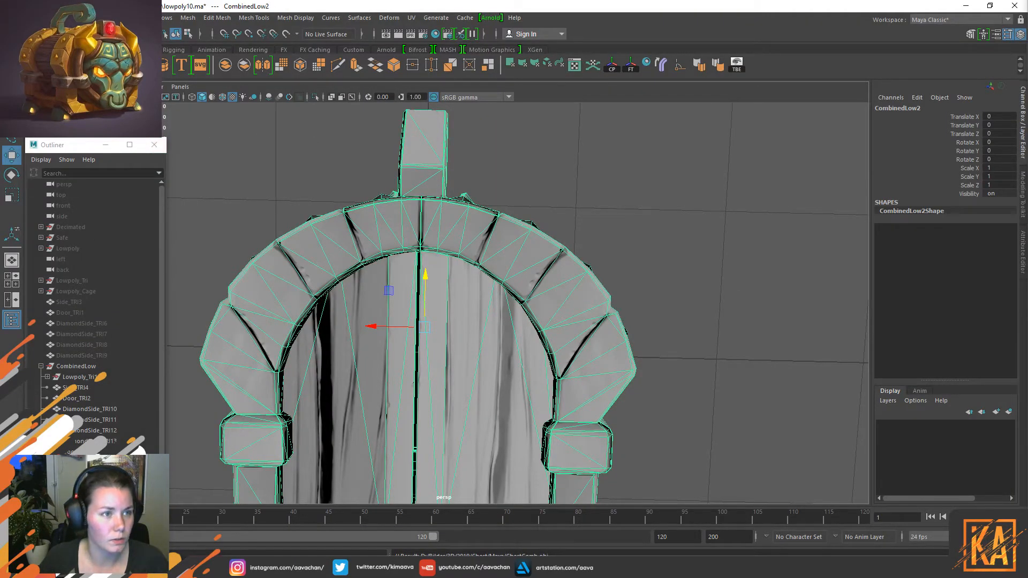
{"action": "left_click", "coordinate": [8, 18]}
{"action": "left_click", "coordinate": [64, 160]}
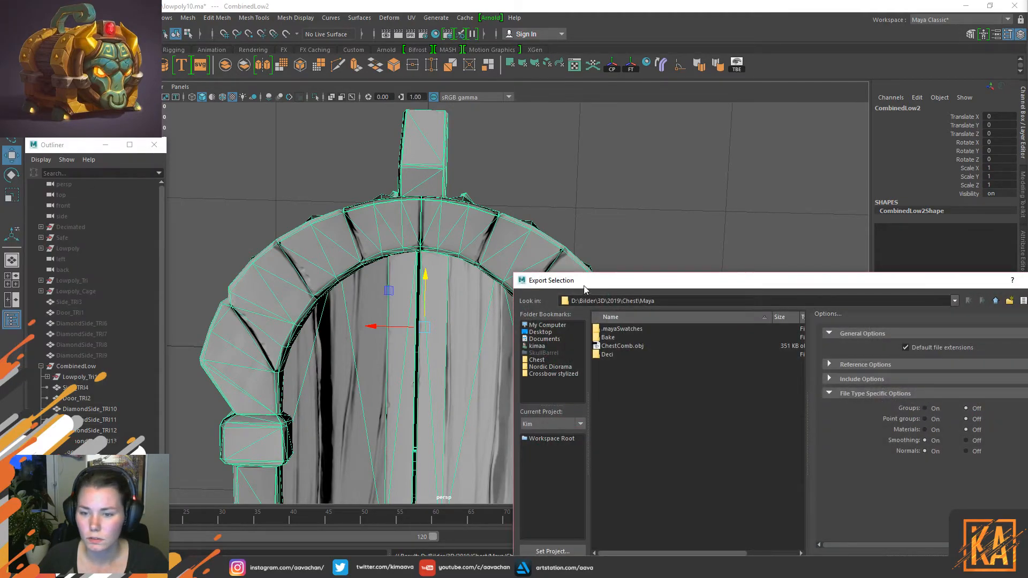
{"action": "left_click", "coordinate": [995, 301]}
{"action": "double_click", "coordinate": [610, 354]}
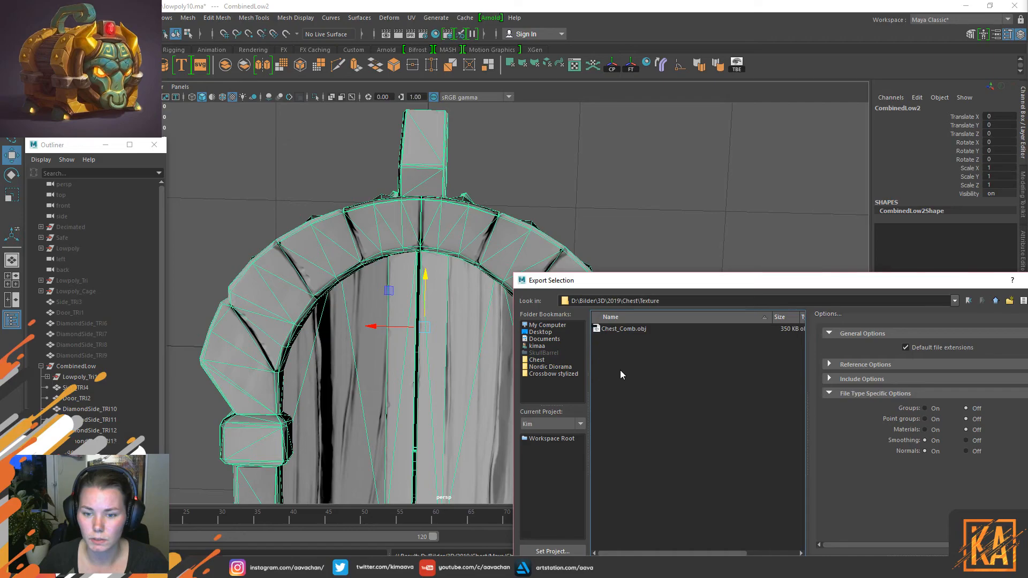
{"action": "left_click", "coordinate": [631, 330]}
{"action": "left_click", "coordinate": [1010, 566]}
{"action": "left_click", "coordinate": [759, 455]}
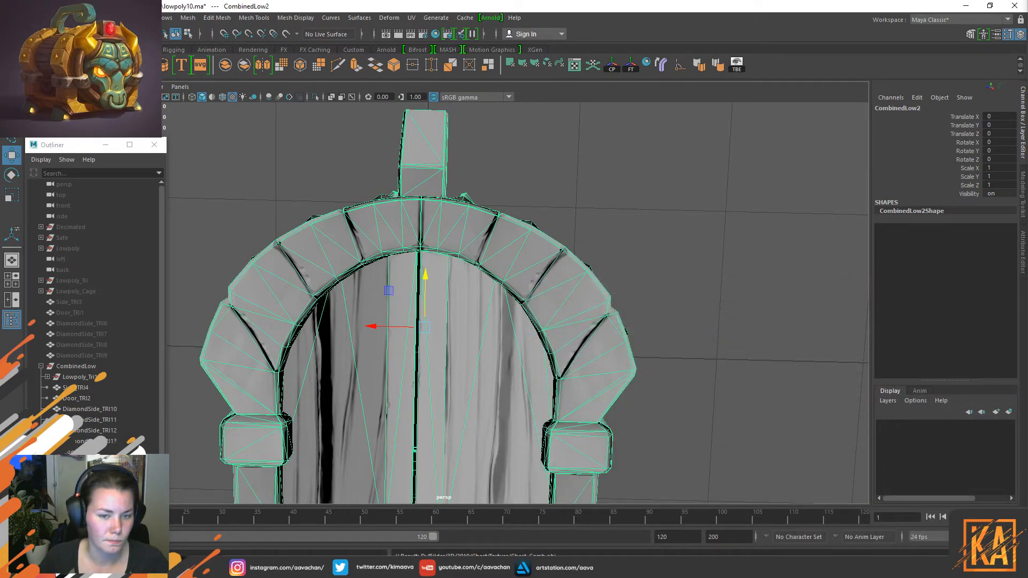
Switch to Marmoset Toolbag and examine the gap between the chest's door halves from several angles.
{"action": "key", "text": "alt+Tab"}
{"action": "left_click", "coordinate": [693, 129]}
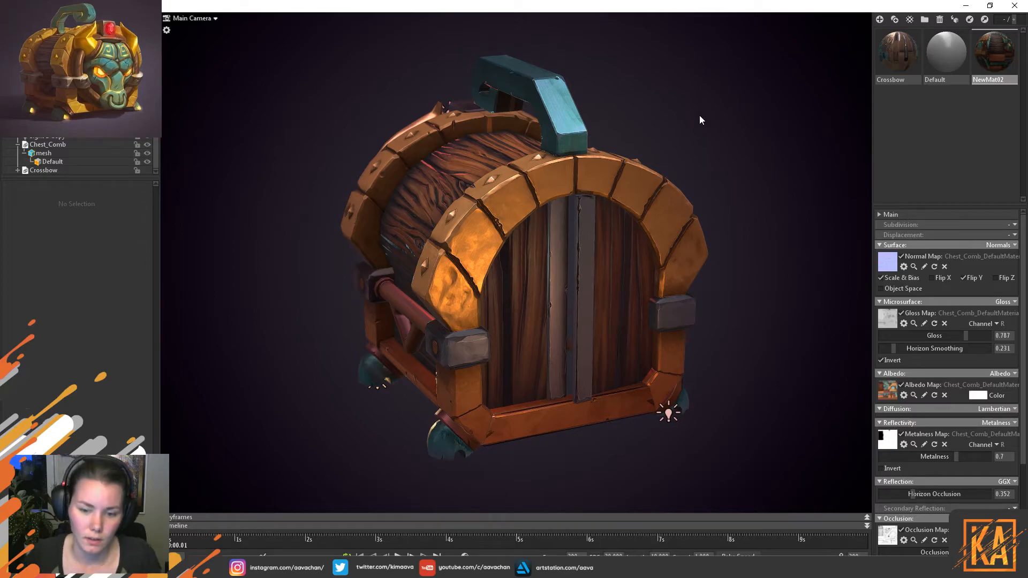
{"action": "left_click_drag", "start_coordinate": [613, 284], "coordinate": [645, 286]}
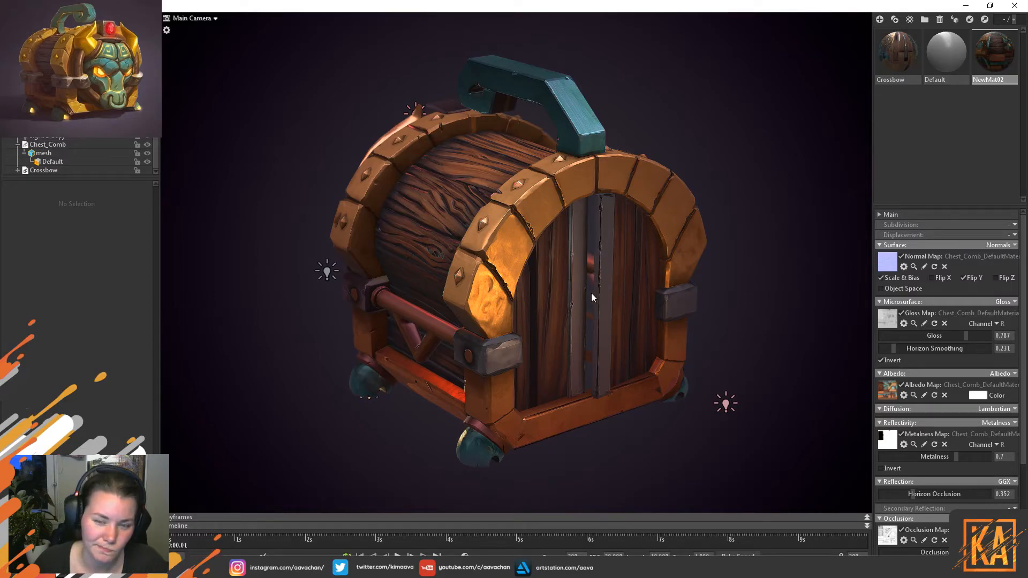
{"action": "left_click_drag", "start_coordinate": [586, 290], "coordinate": [569, 315]}
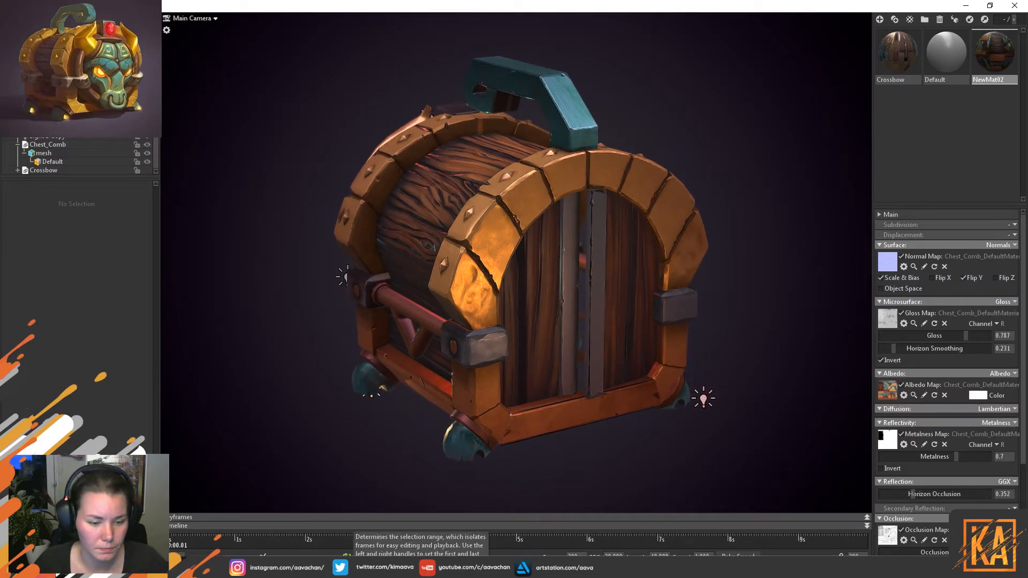
Switch to Maya and create a polygon plane for filling the gap between the door halves.
{"action": "left_click", "coordinate": [300, 567]}
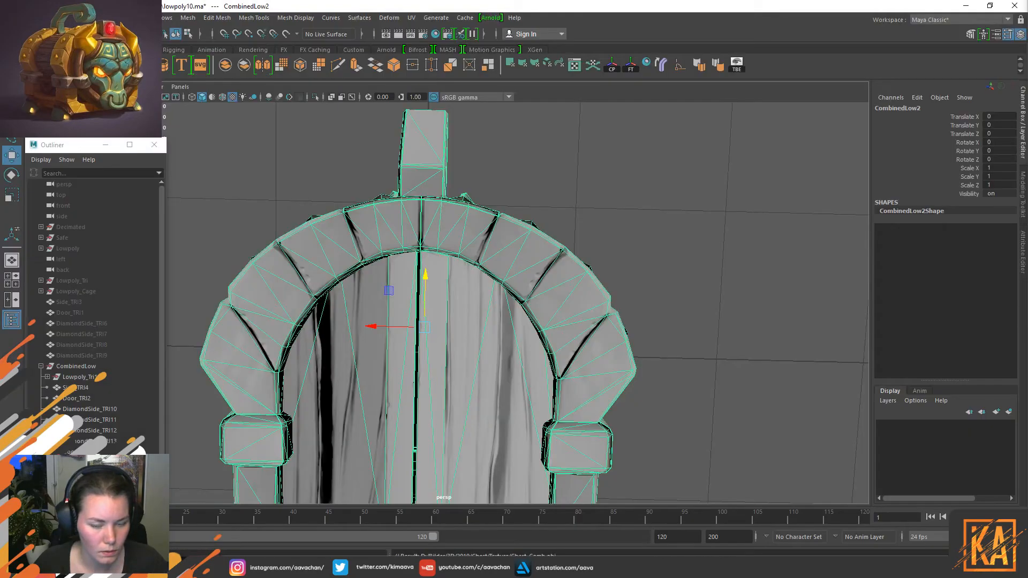
{"action": "scroll", "coordinate": [509, 358], "scroll_direction": "down", "scroll_amount": 4}
{"action": "left_click_drag", "start_coordinate": [380, 338], "coordinate": [323, 282], "text": "alt"}
{"action": "scroll", "coordinate": [477, 286], "scroll_direction": "up", "scroll_amount": 5}
{"action": "middle_click_drag", "start_coordinate": [481, 324], "coordinate": [463, 286], "text": "alt"}
{"action": "left_click", "coordinate": [702, 134]}
{"action": "left_click", "coordinate": [416, 222]}
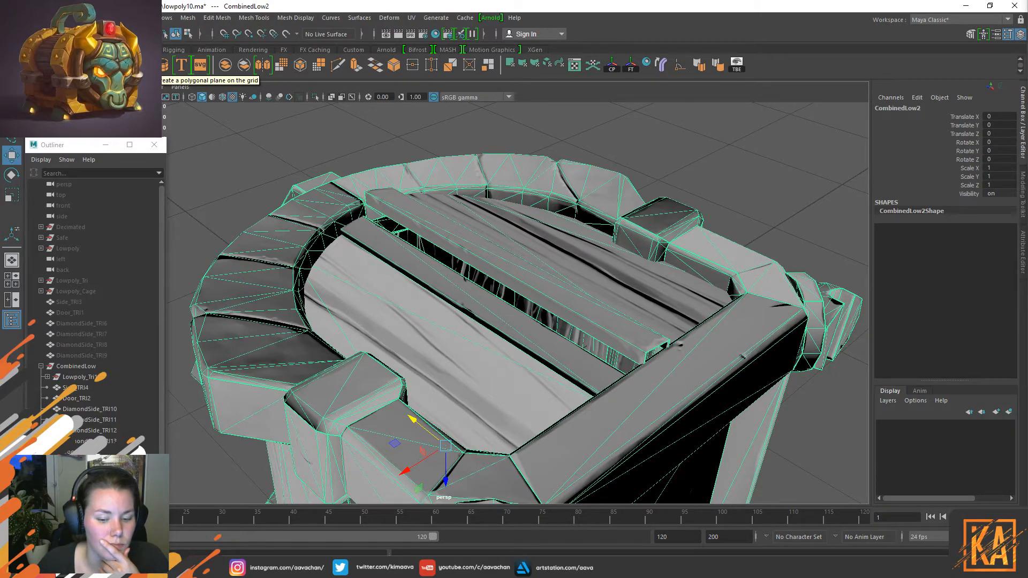
{"action": "left_click", "coordinate": [163, 64]}
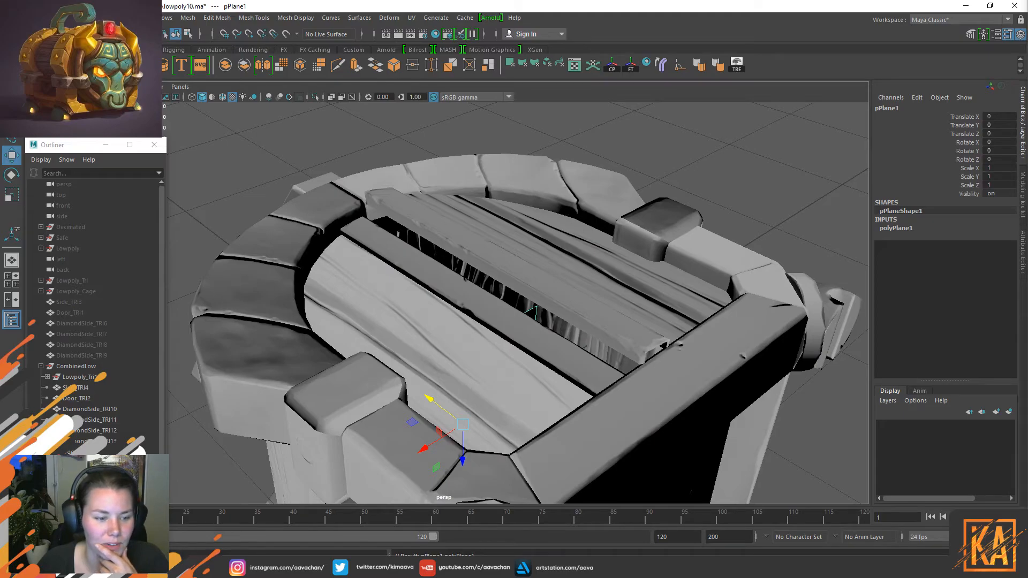
Move the new plane along Z to about -1.413 so it sits at the door gap.
{"action": "scroll", "coordinate": [481, 355], "scroll_direction": "down", "scroll_amount": 5}
{"action": "scroll", "coordinate": [484, 345], "scroll_direction": "up", "scroll_amount": 3}
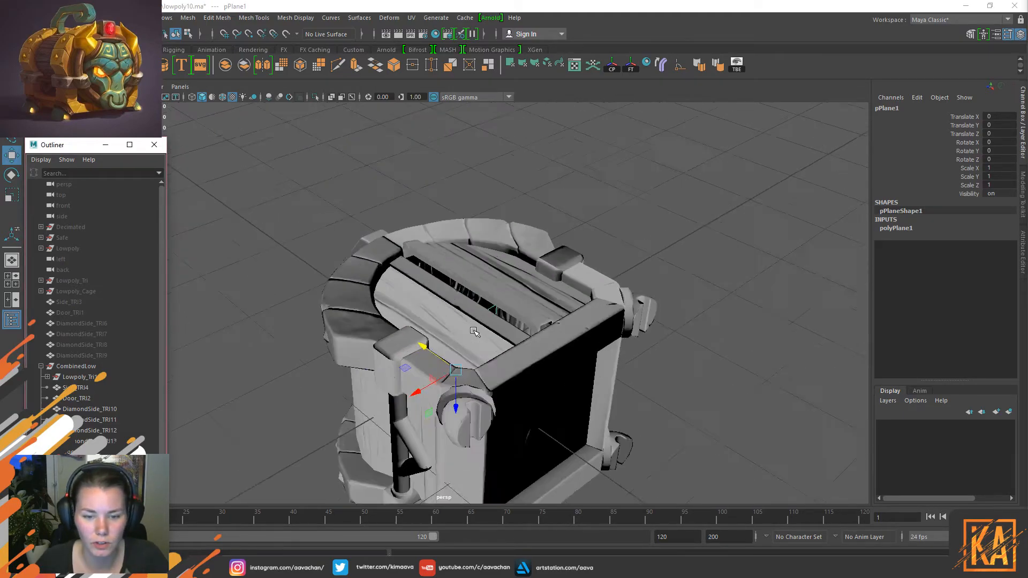
{"action": "key", "text": "ctrl+1"}
{"action": "key", "text": "ctrl+1"}
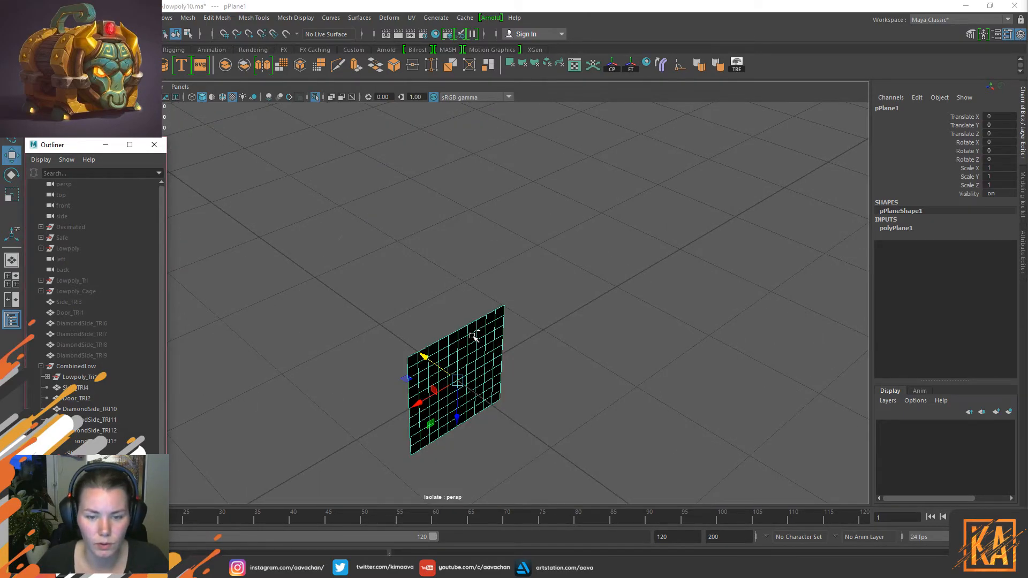
{"action": "left_click_drag", "start_coordinate": [457, 426], "coordinate": [448, 245]}
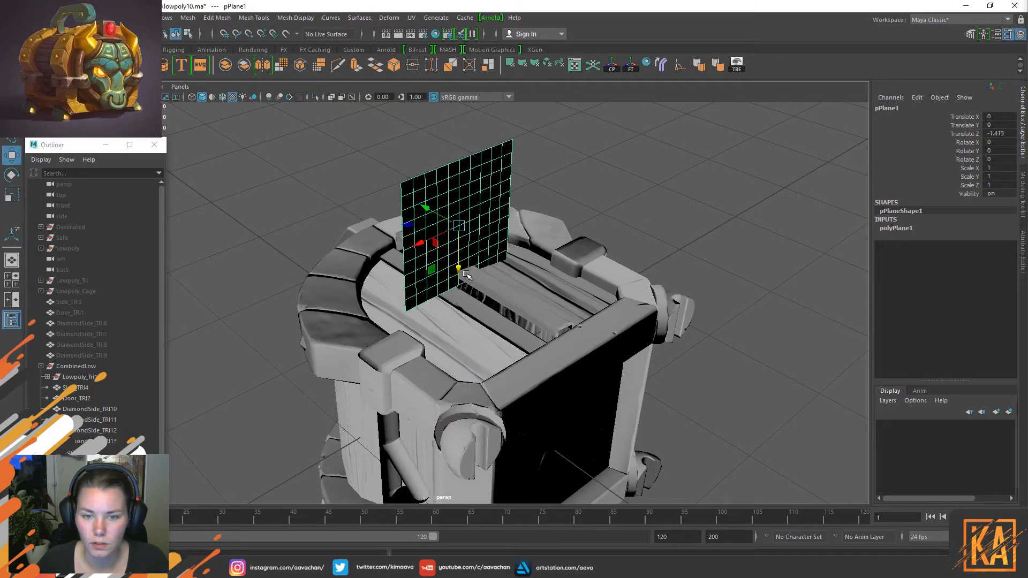
Set the plane's width and height subdivisions to 1.
{"action": "left_click", "coordinate": [895, 229]}
{"action": "left_click_drag", "start_coordinate": [997, 253], "coordinate": [1004, 261]}
{"action": "type", "text": "1"}
{"action": "key", "text": "Return"}
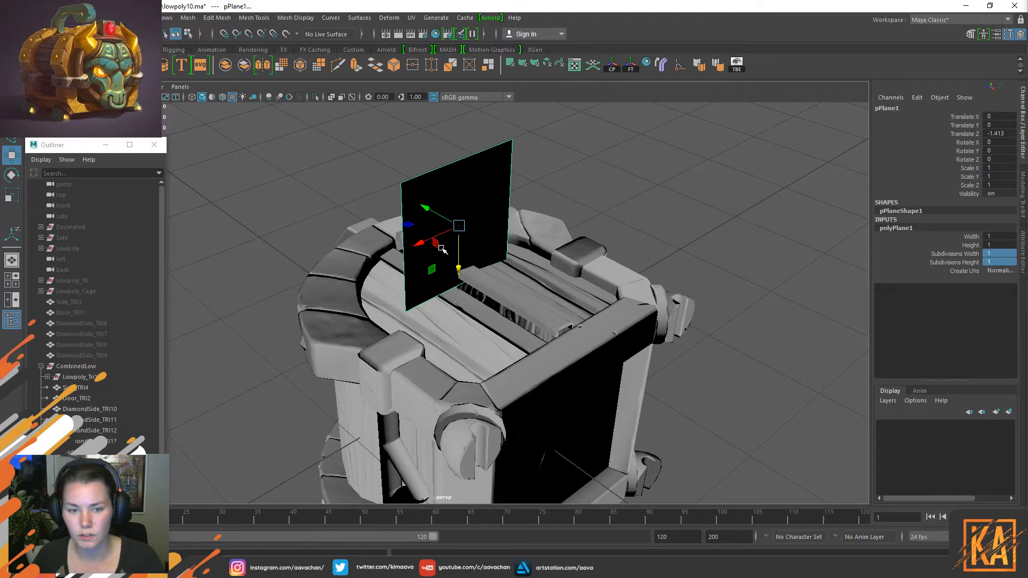
Rotate the plane to about -94 degrees on Z so it runs along the door gap.
{"action": "key", "text": "e"}
{"action": "left_click_drag", "start_coordinate": [450, 246], "coordinate": [504, 246]}
{"action": "left_click_drag", "start_coordinate": [403, 248], "coordinate": [411, 184], "text": "alt"}
Move the plane's two side edges outward so the plane spans the full length of the door gap.
{"action": "right_click_drag", "start_coordinate": [429, 191], "coordinate": [420, 166]}
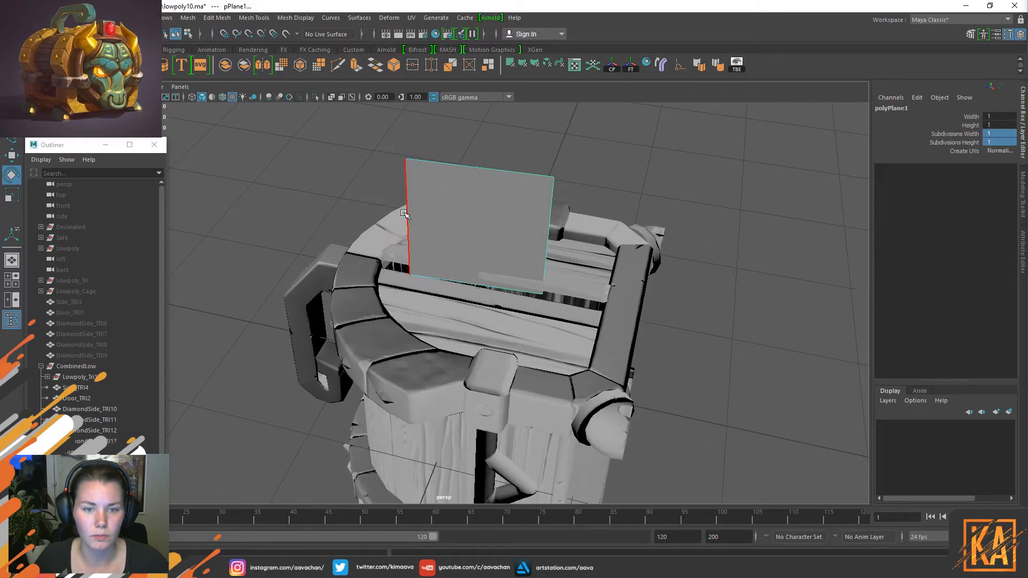
{"action": "left_click", "coordinate": [408, 212]}
{"action": "key", "text": "w"}
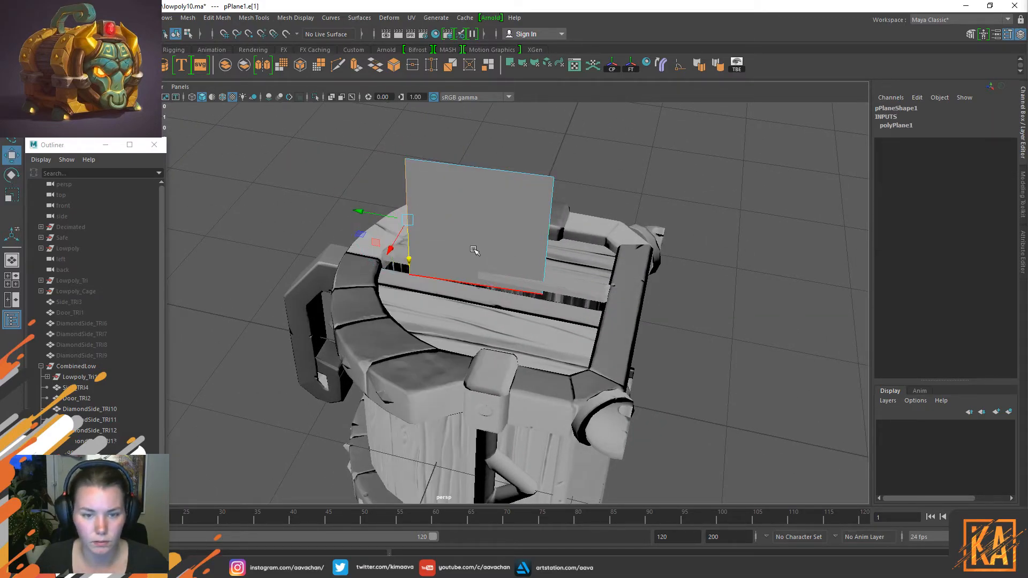
{"action": "left_click_drag", "start_coordinate": [410, 217], "coordinate": [385, 266]}
{"action": "left_click", "coordinate": [544, 201]}
{"action": "left_click_drag", "start_coordinate": [547, 238], "coordinate": [612, 306]}
{"action": "left_click", "coordinate": [475, 289]}
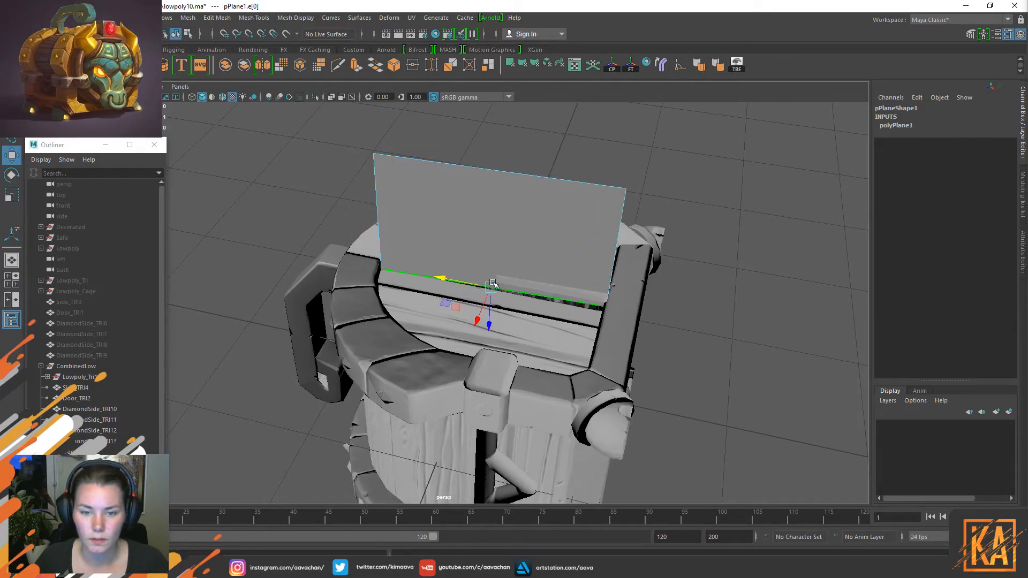
{"action": "mouse_move", "coordinate": [541, 257]}
{"action": "left_mouse_down", "text": "alt"}
{"action": "mouse_move", "coordinate": [532, 225]}
{"action": "mouse_move", "coordinate": [544, 246]}
{"action": "left_mouse_up", "text": "alt"}
Snap the plane's lower vertex at the arch end to the corner of the adjacent door board.
{"action": "right_click", "coordinate": [446, 250]}
{"action": "left_click", "coordinate": [395, 251]}
{"action": "left_click", "coordinate": [340, 293]}
{"action": "left_click_drag", "start_coordinate": [345, 290], "coordinate": [396, 270], "text": "alt"}
{"action": "key", "text": "v"}
{"action": "left_click_drag", "start_coordinate": [341, 234], "coordinate": [351, 239]}
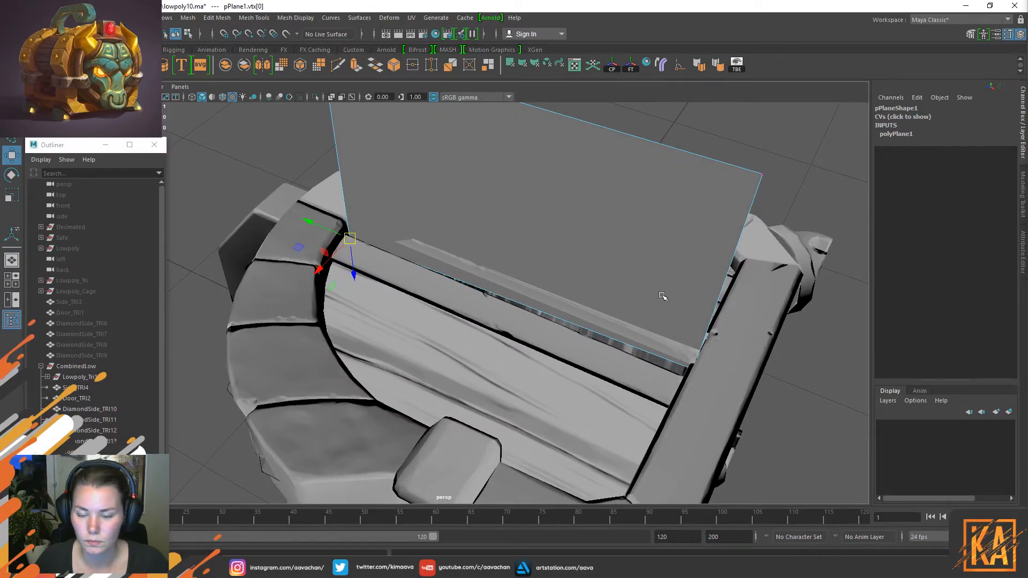
Isolate the plane together with the door meshes on both sides of the gap.
{"action": "right_click_drag", "start_coordinate": [567, 237], "coordinate": [689, 166]}
{"action": "left_click", "coordinate": [527, 307]}
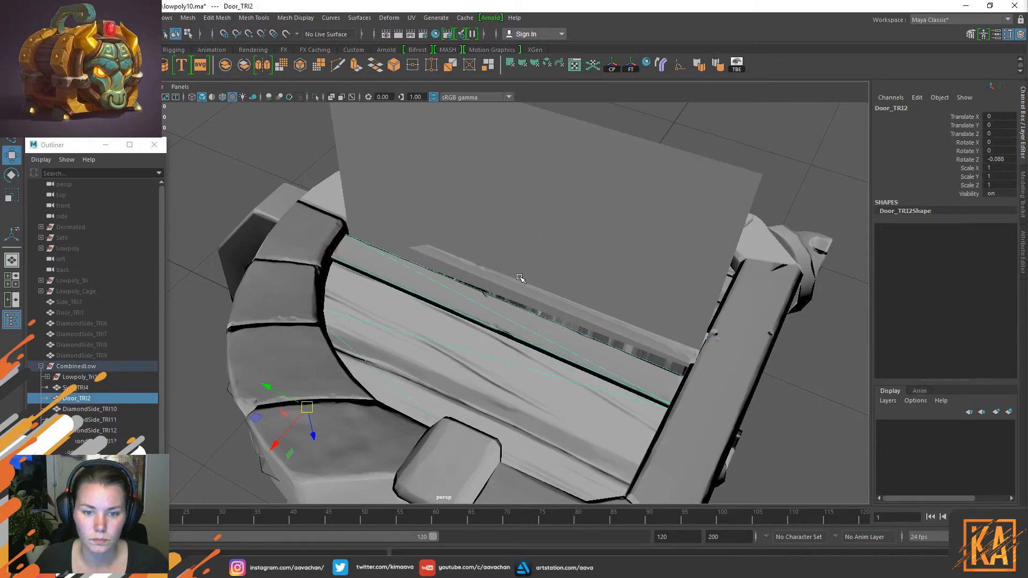
{"action": "left_click", "coordinate": [485, 250], "text": "shift"}
{"action": "left_click", "coordinate": [521, 231], "text": "shift"}
{"action": "key", "text": "ctrl+1"}
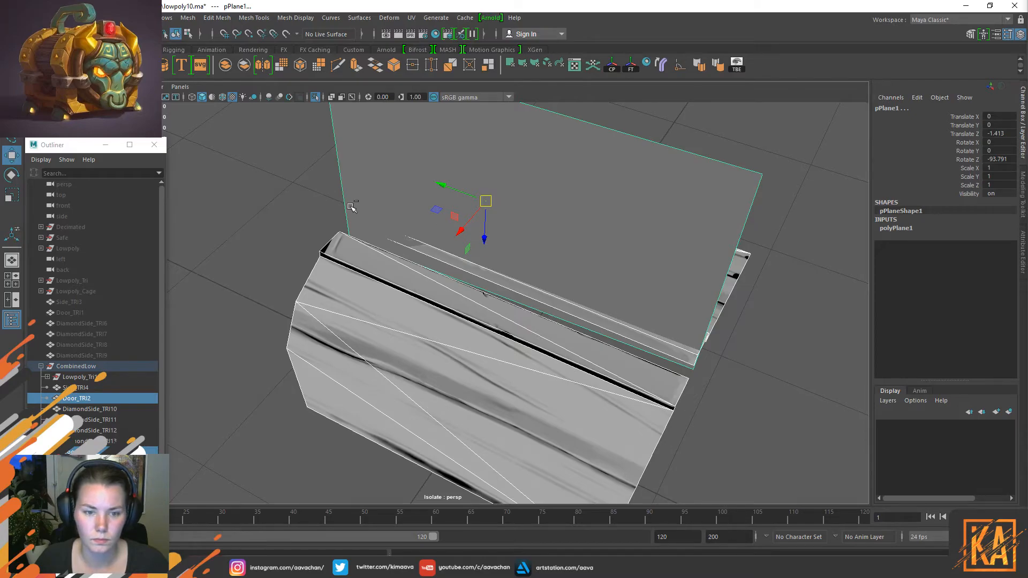
Snap the plane's lower vertex at the chest's base end to the corner of the same door board.
{"action": "left_click", "coordinate": [387, 201]}
{"action": "right_click_drag", "start_coordinate": [387, 198], "coordinate": [340, 194]}
{"action": "left_click", "coordinate": [349, 234]}
{"action": "mouse_move", "coordinate": [351, 230]}
{"action": "left_mouse_down", "text": "alt"}
{"action": "mouse_move", "coordinate": [366, 235]}
{"action": "mouse_move", "coordinate": [345, 245]}
{"action": "left_mouse_up", "text": "alt"}
{"action": "left_click", "coordinate": [685, 433]}
{"action": "right_click_drag", "start_coordinate": [691, 376], "coordinate": [649, 261]}
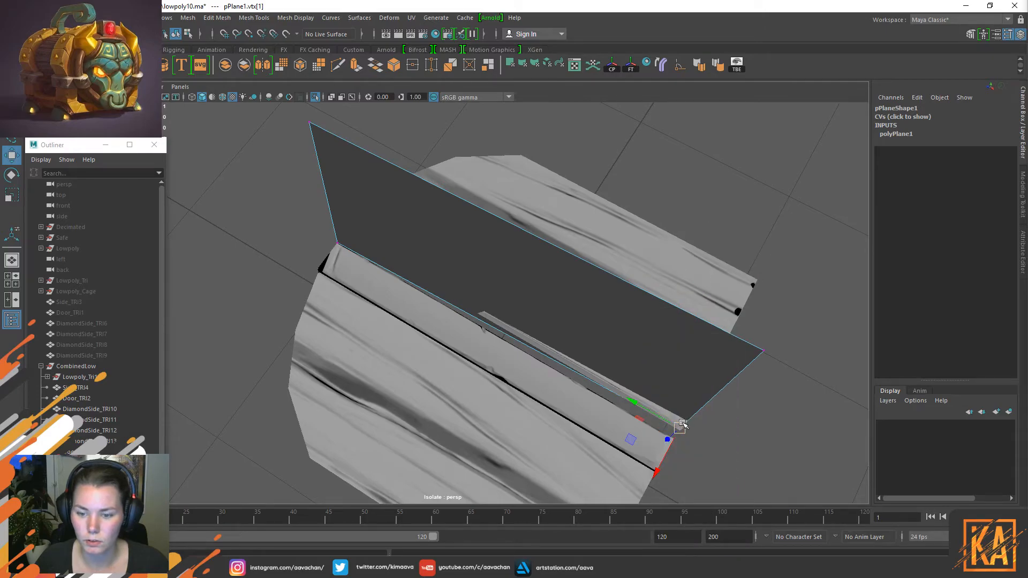
{"action": "left_click_drag", "start_coordinate": [683, 425], "coordinate": [671, 432]}
Snap the plane's two remaining vertices to the opposite door board's corners to close the gap.
{"action": "left_click", "coordinate": [761, 349]}
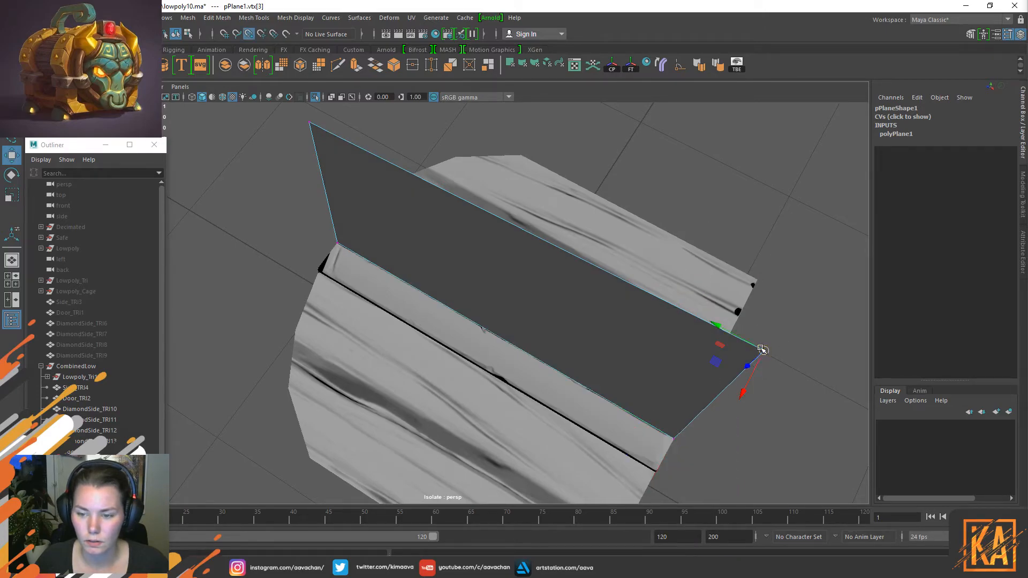
{"action": "left_click_drag", "start_coordinate": [761, 349], "coordinate": [677, 428]}
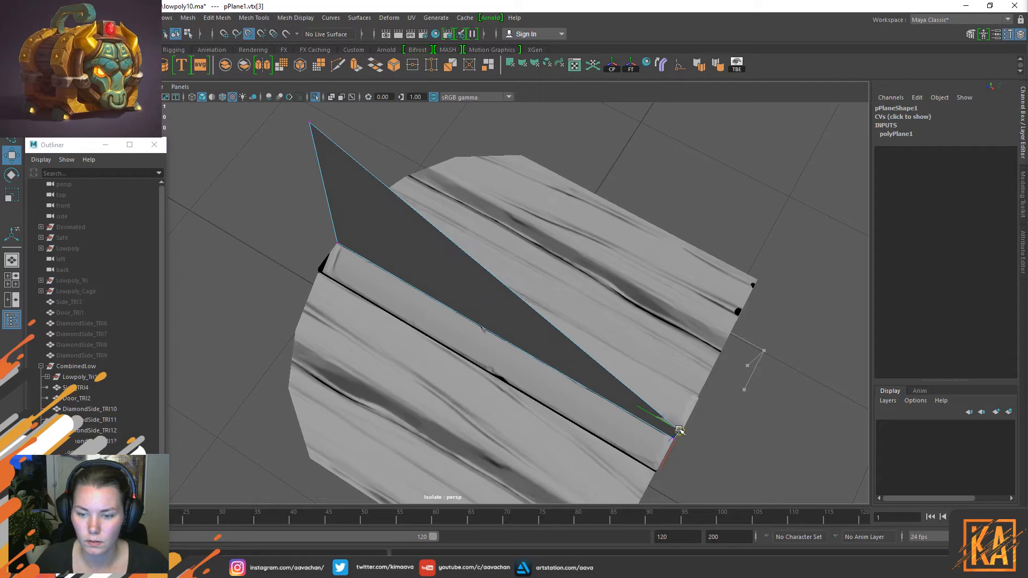
{"action": "left_click", "coordinate": [310, 124]}
{"action": "left_click_drag", "start_coordinate": [310, 124], "coordinate": [344, 240]}
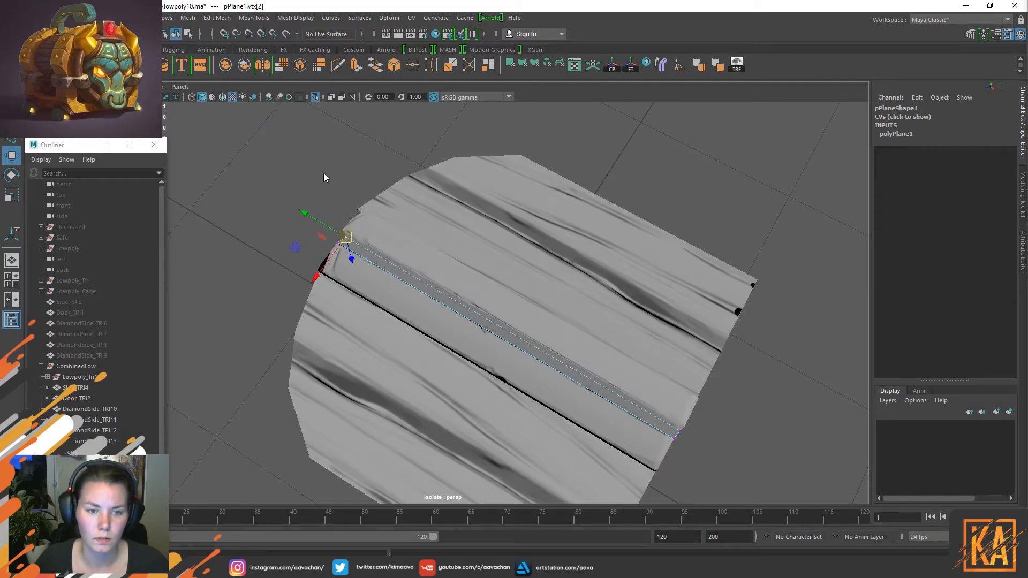
Adjust the UVs of the gap-filling plane and select its face.
{"action": "right_click_drag", "start_coordinate": [324, 178], "coordinate": [371, 154]}
{"action": "scroll", "coordinate": [605, 342], "scroll_direction": "down", "scroll_amount": 3}
{"action": "left_click_drag", "start_coordinate": [609, 345], "coordinate": [570, 320], "text": "alt"}
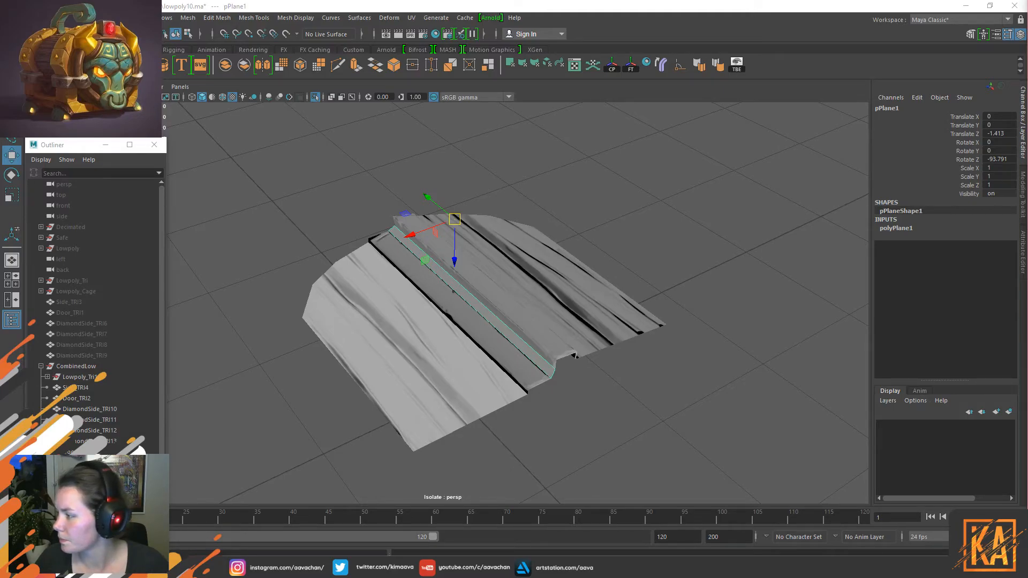
{"action": "key", "text": "ctrl+u"}
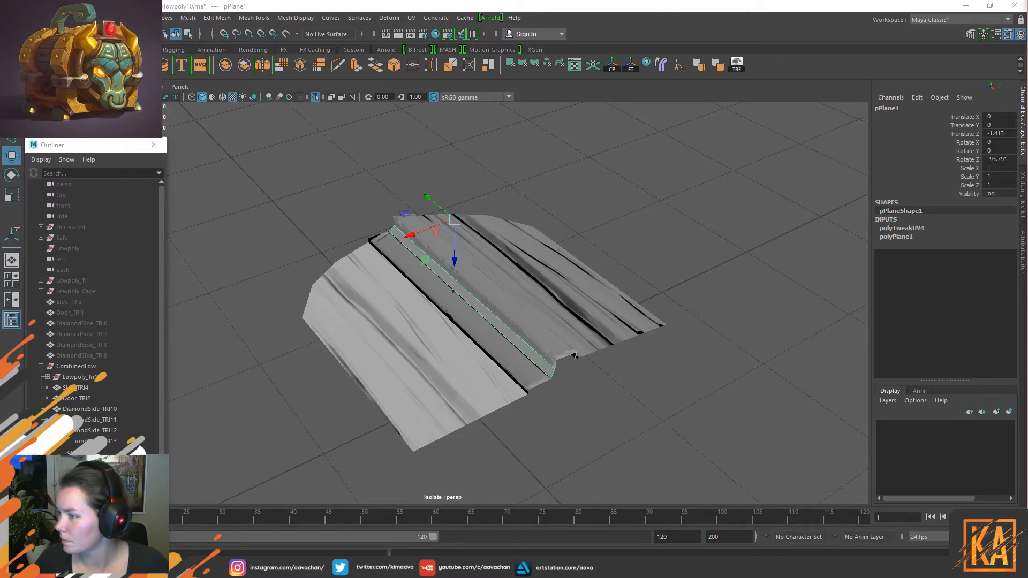
{"action": "key", "text": "r"}
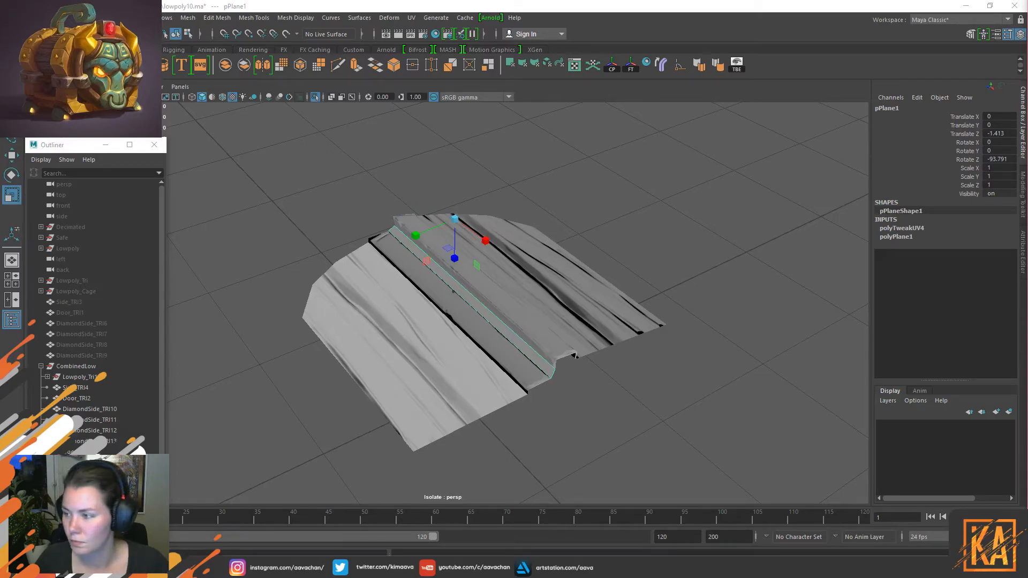
{"action": "key", "text": "F11"}
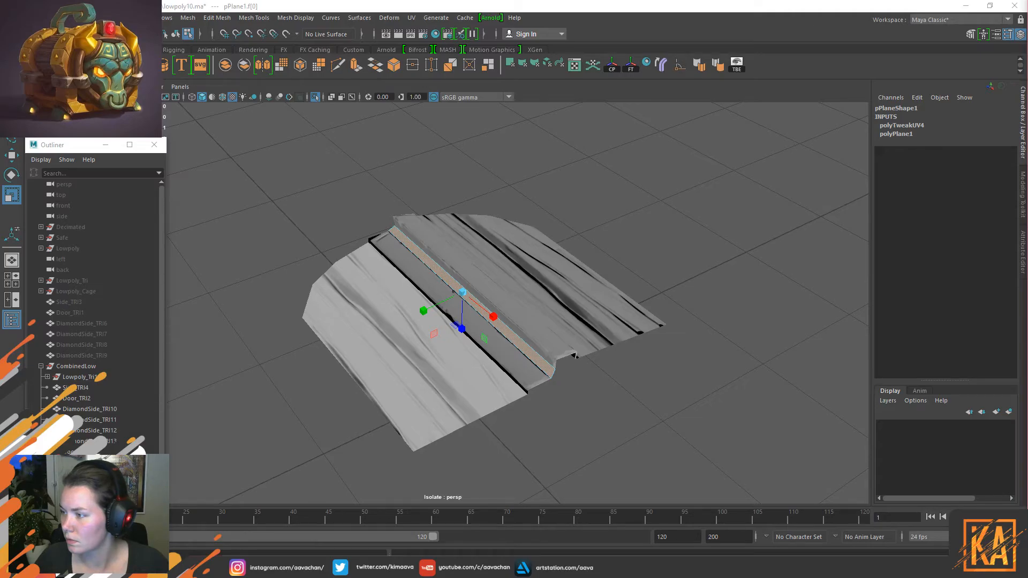
{"action": "key", "text": "w"}
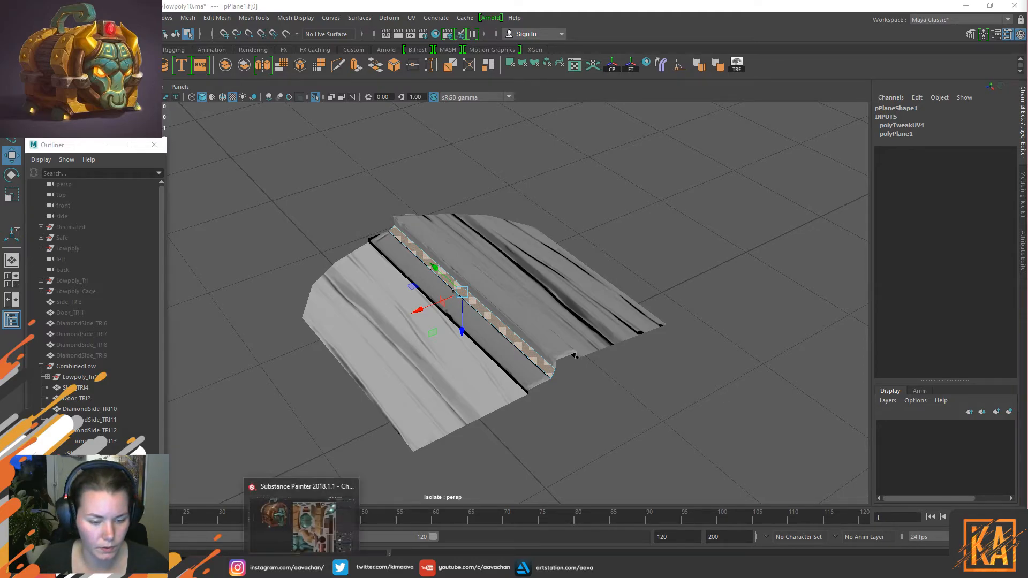
Switch to Substance Painter and examine the chest's UV texture layout in the Base Color channel view.
{"action": "left_click", "coordinate": [302, 568]}
{"action": "scroll", "coordinate": [636, 243], "scroll_direction": "down", "scroll_amount": 8}
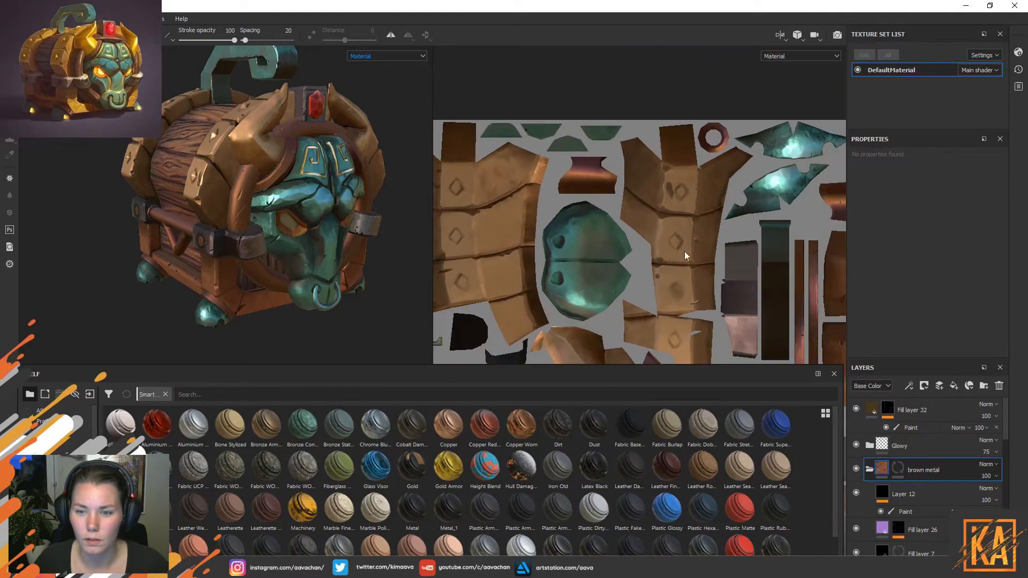
{"action": "scroll", "coordinate": [651, 319], "scroll_direction": "up", "scroll_amount": 6}
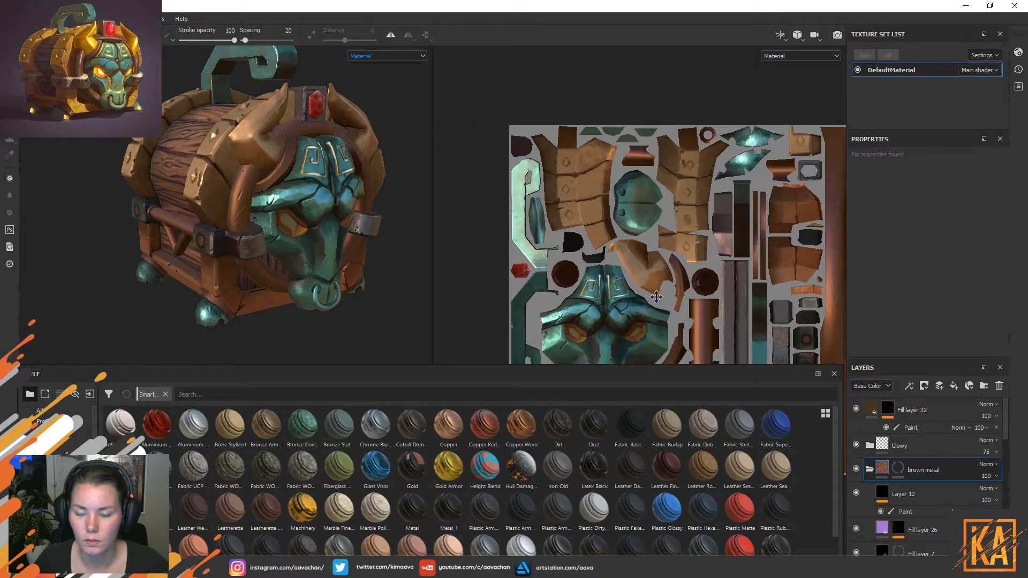
{"action": "left_click", "coordinate": [375, 56]}
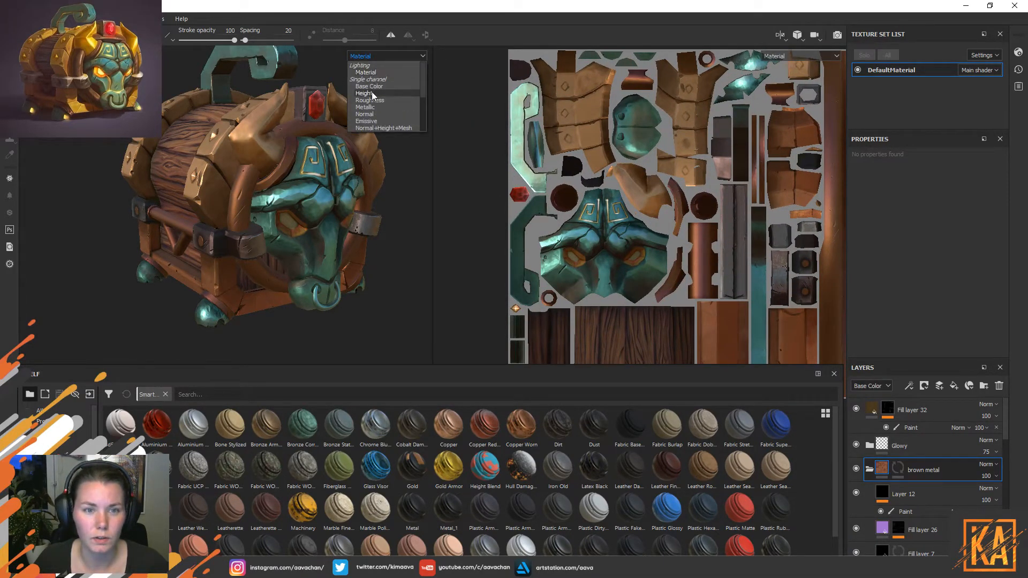
{"action": "left_click", "coordinate": [374, 67]}
{"action": "scroll", "coordinate": [698, 219], "scroll_direction": "down", "scroll_amount": 3}
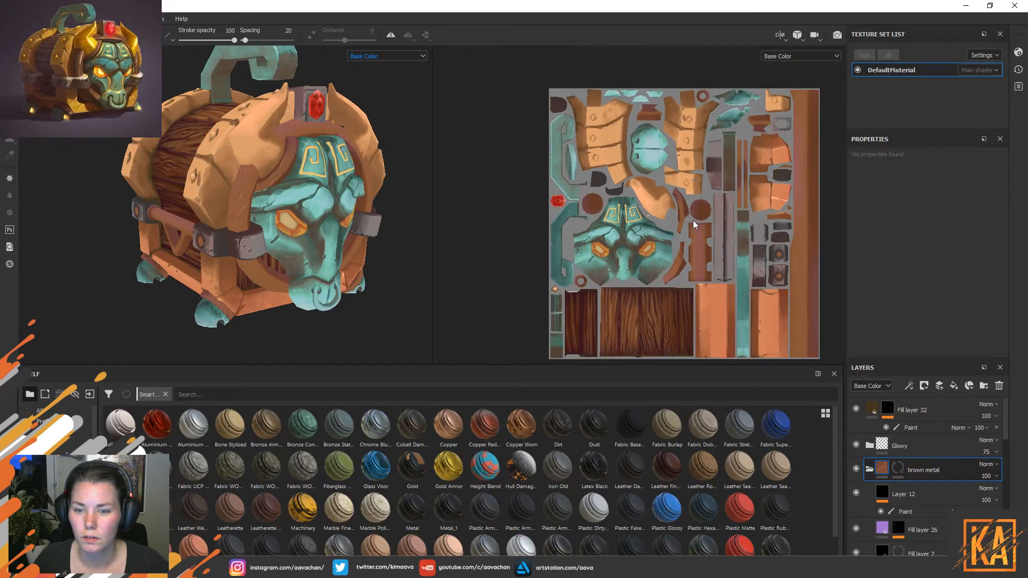
{"action": "scroll", "coordinate": [690, 229], "scroll_direction": "up", "scroll_amount": 2}
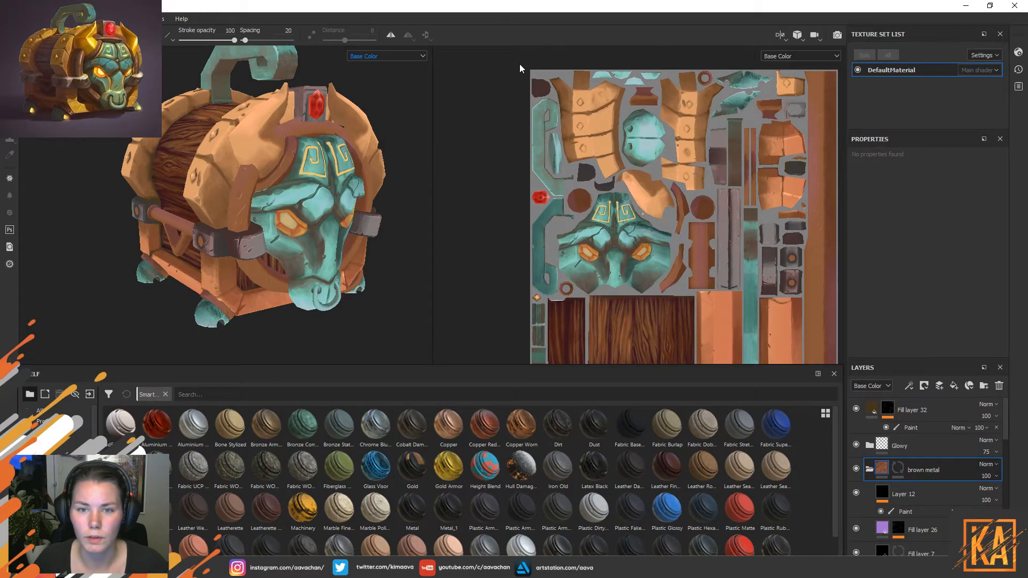
Switch back to Maya and unfold the selected plane face's UVs, then adjust the placement of its UV shell.
{"action": "key", "text": "alt+Tab"}
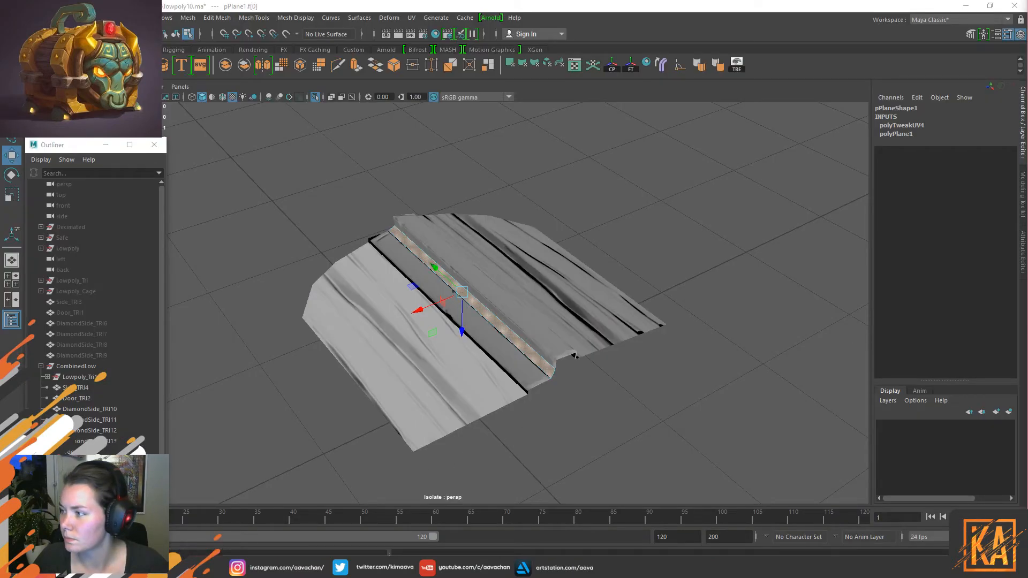
{"action": "key", "text": "r"}
{"action": "key", "text": "e"}
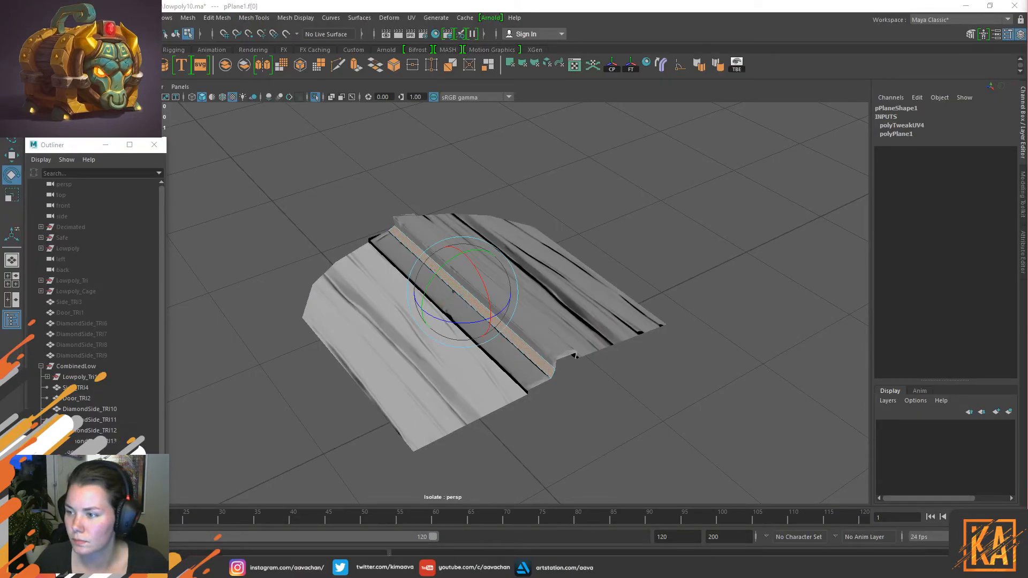
{"action": "key", "text": "r"}
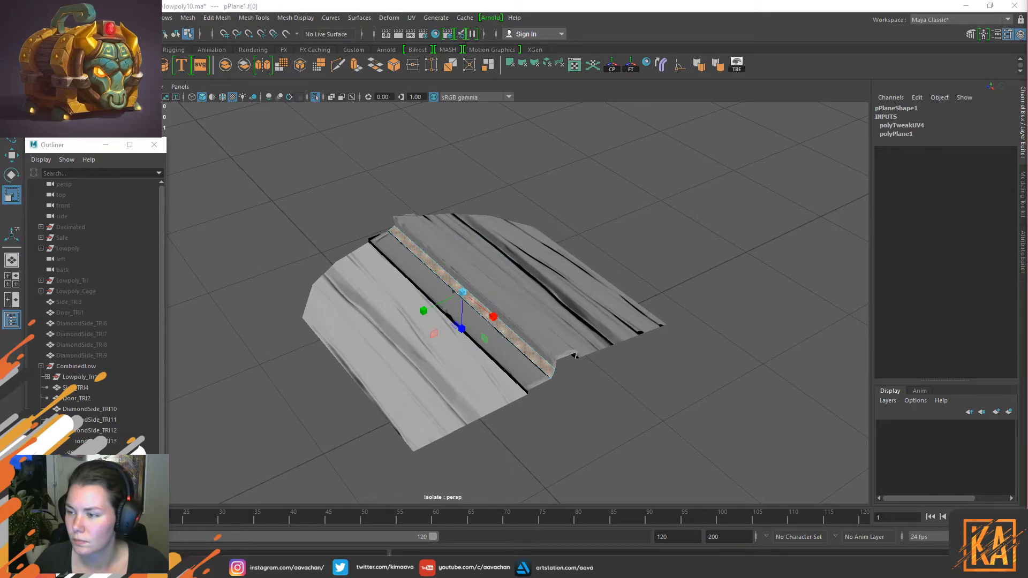
{"action": "key", "text": "ctrl+u"}
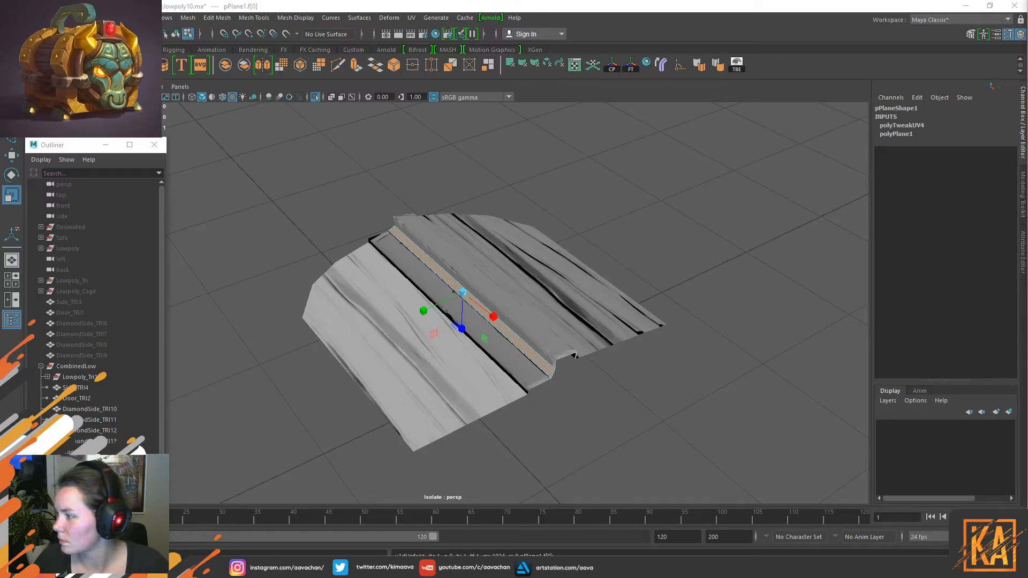
{"action": "key", "text": "w"}
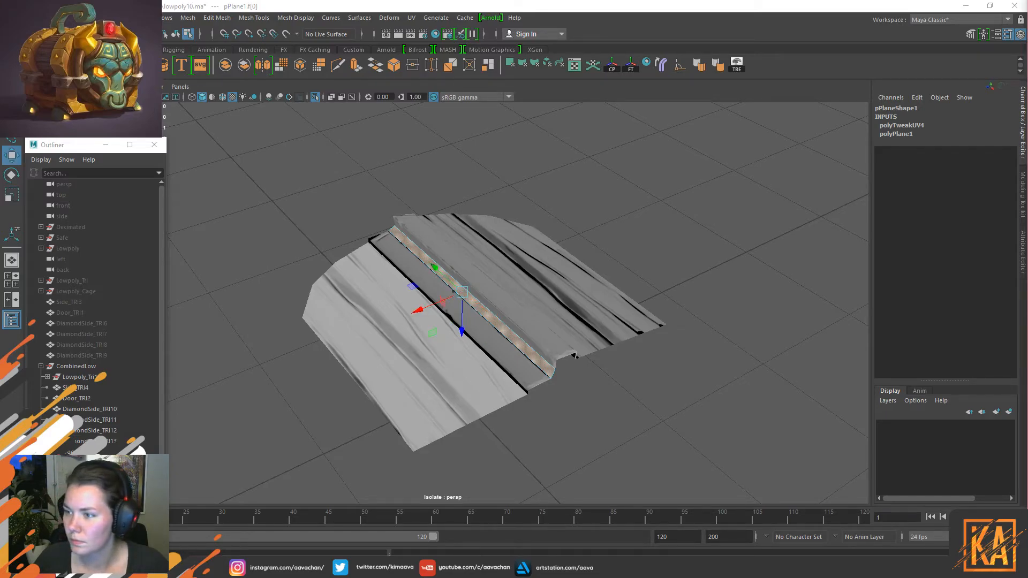
{"action": "key", "text": "r"}
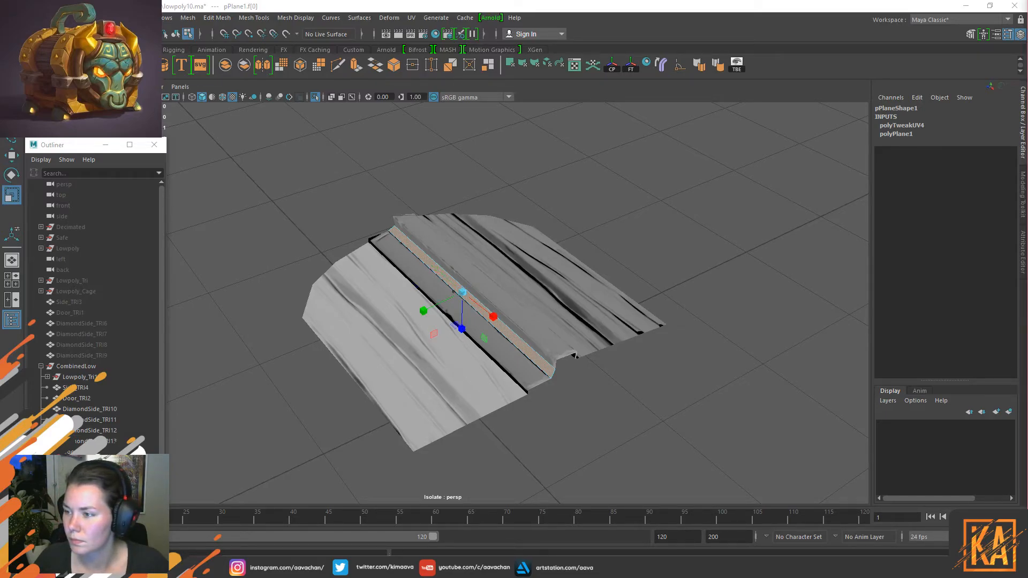
{"action": "key", "text": "e"}
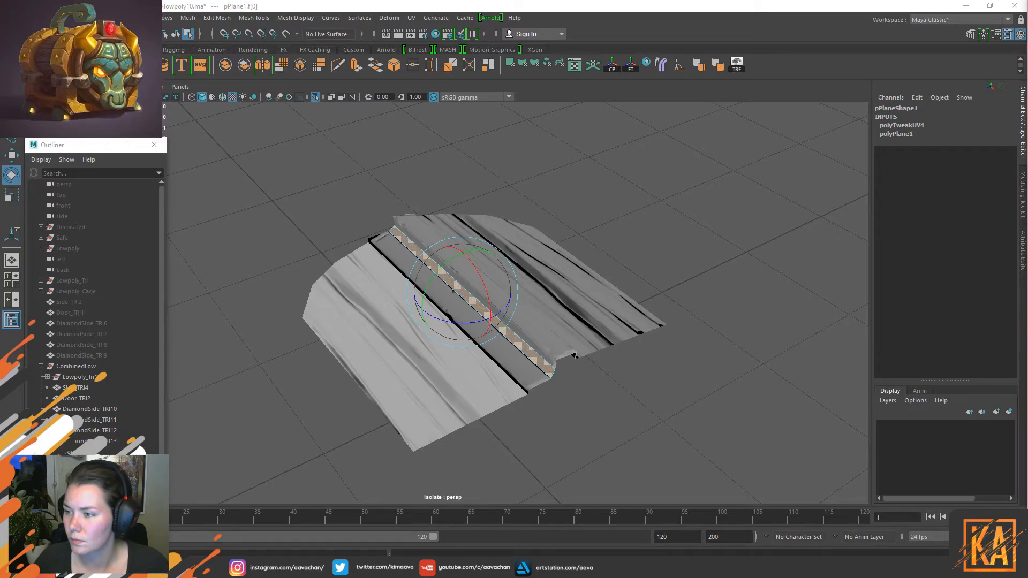
{"action": "key", "text": "w"}
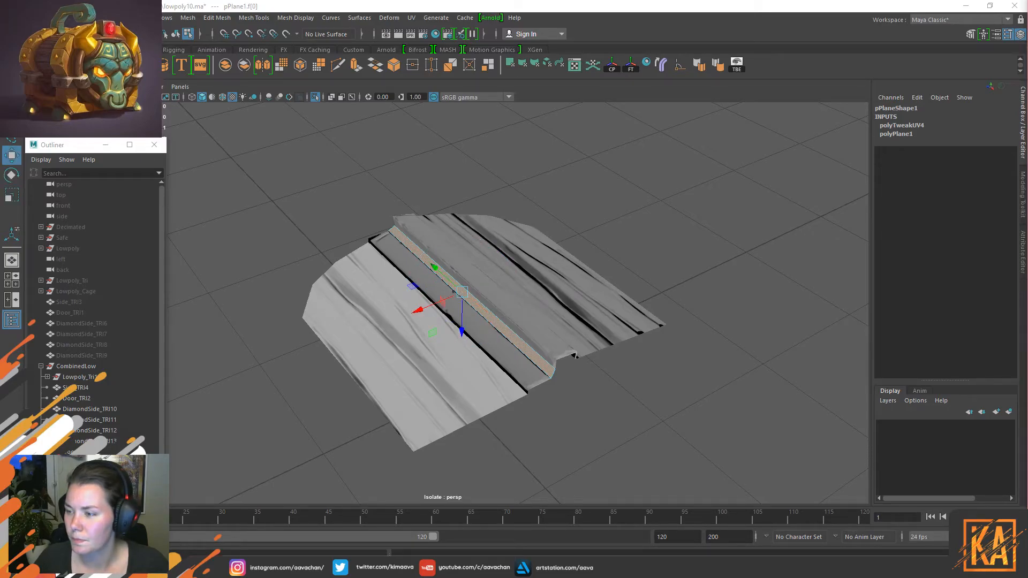
Export only the gap-filling plane as an OBJ named "rear" into the Chest\Texture folder.
{"action": "right_click_drag", "start_coordinate": [378, 199], "coordinate": [511, 118]}
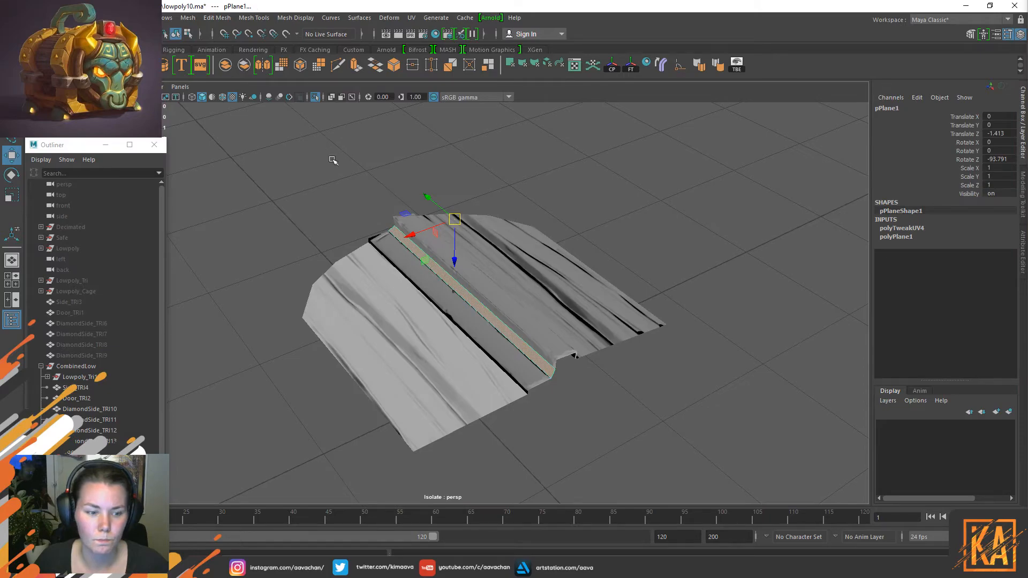
{"action": "left_click", "coordinate": [19, 18]}
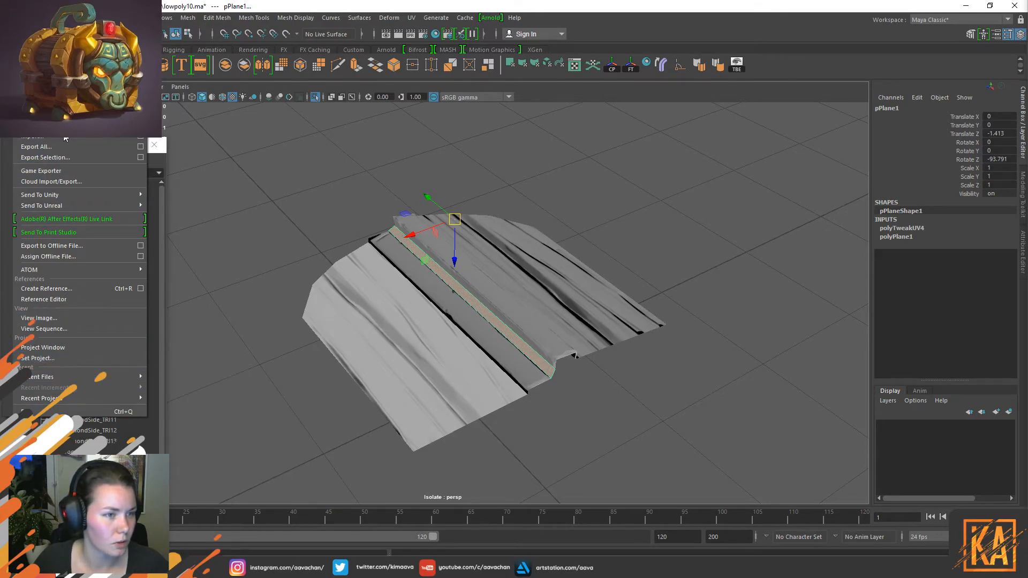
{"action": "left_click", "coordinate": [46, 157]}
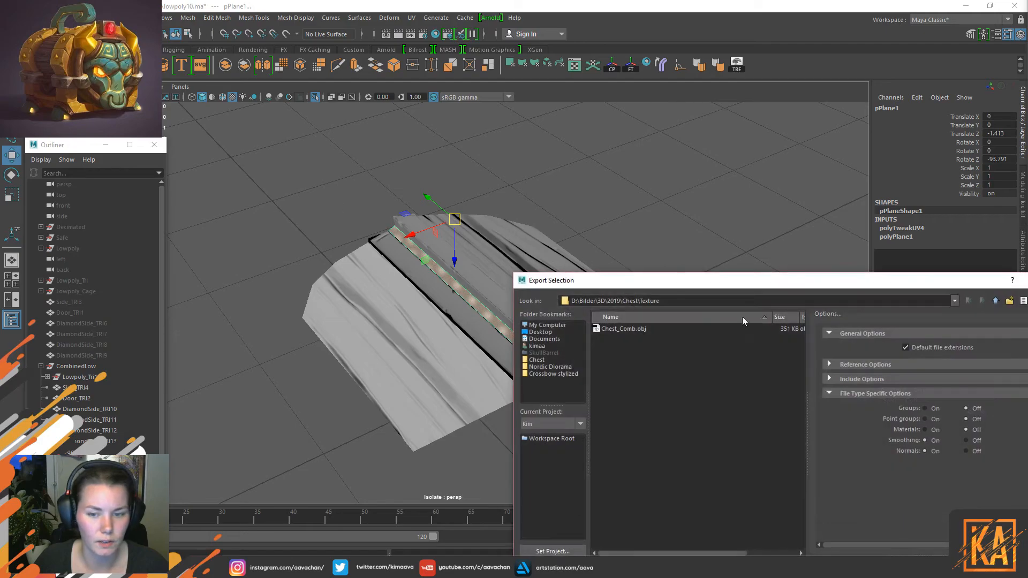
{"action": "left_click_drag", "start_coordinate": [627, 280], "coordinate": [465, 138]}
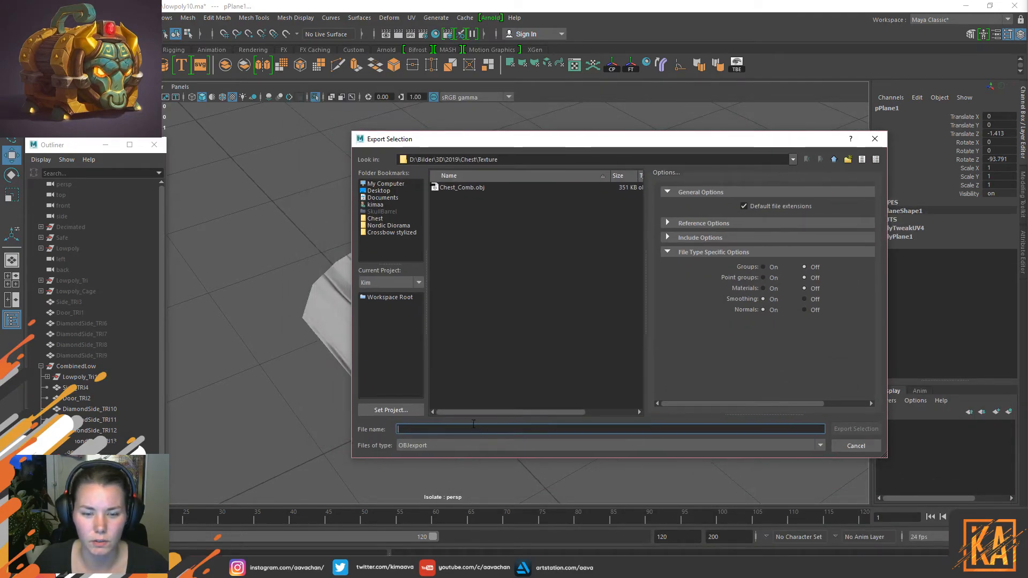
{"action": "type", "text": "rear"}
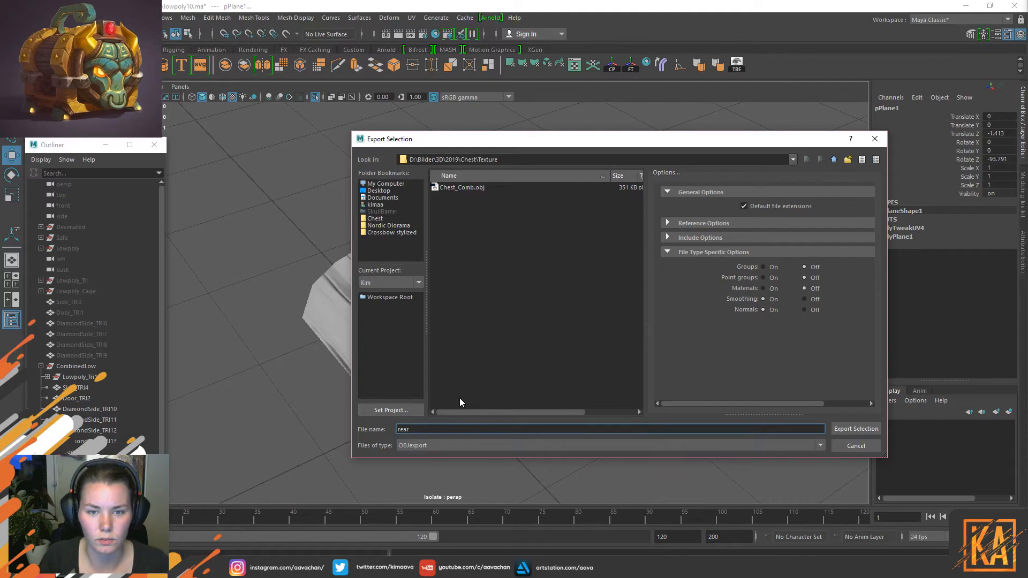
{"action": "key", "text": "Return"}
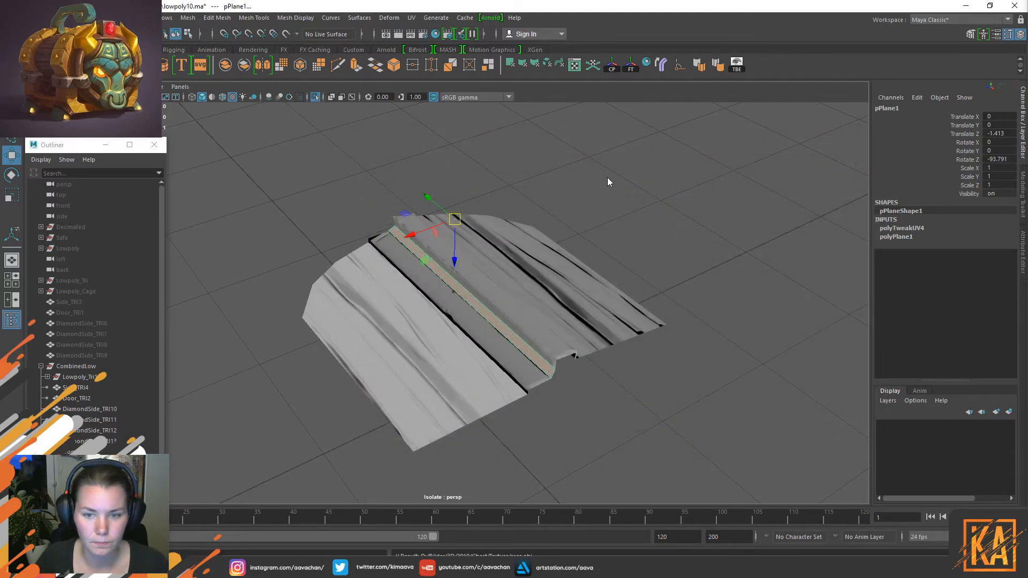
Deselect the plane, switch to Marmoset Toolbag, and import the exported rear model into the chest scene.
{"action": "left_click", "coordinate": [704, 366]}
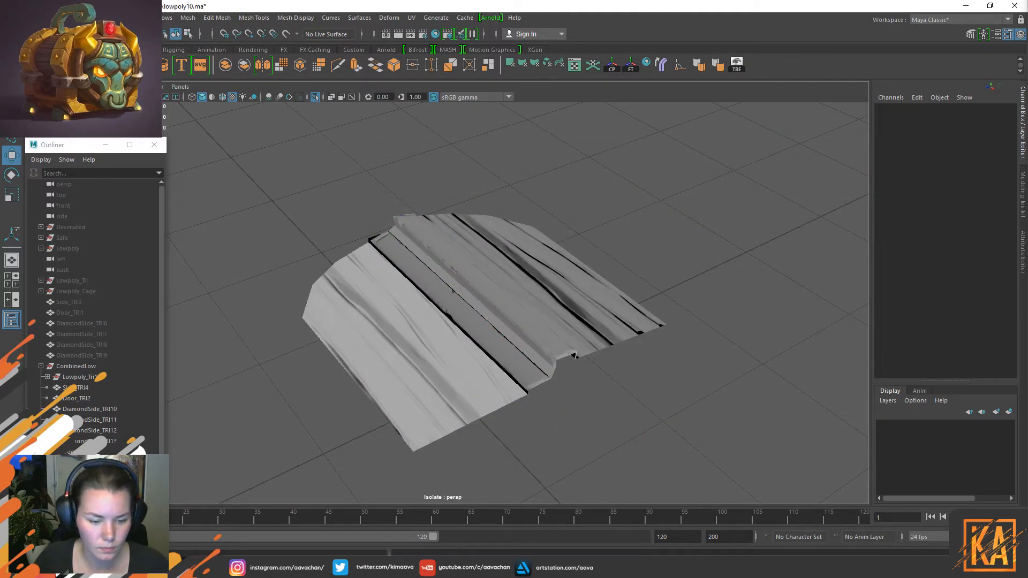
{"action": "left_click", "coordinate": [250, 567]}
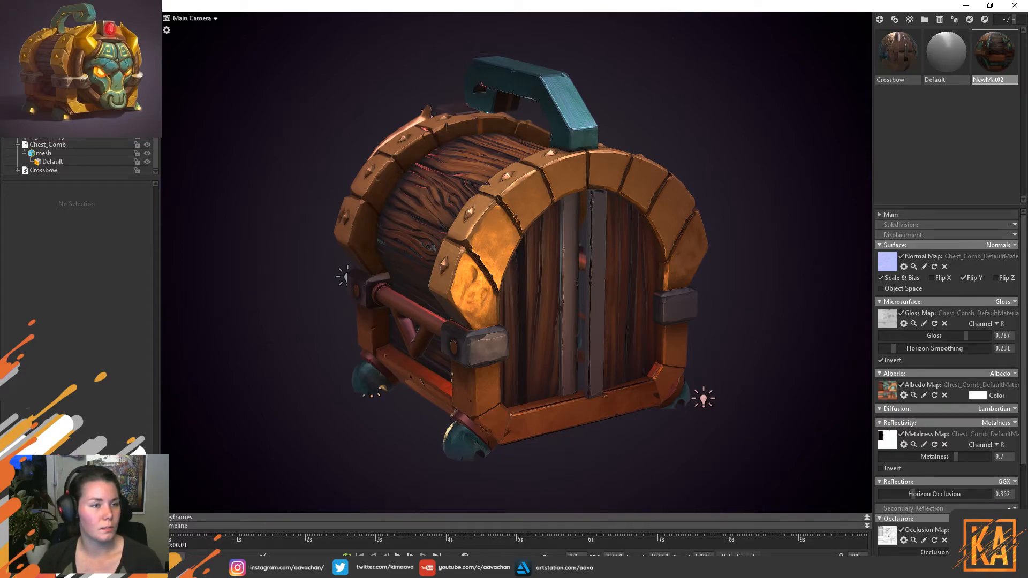
{"action": "key", "text": "ctrl+i"}
{"action": "left_click", "coordinate": [192, 102]}
{"action": "left_click", "coordinate": [427, 283]}
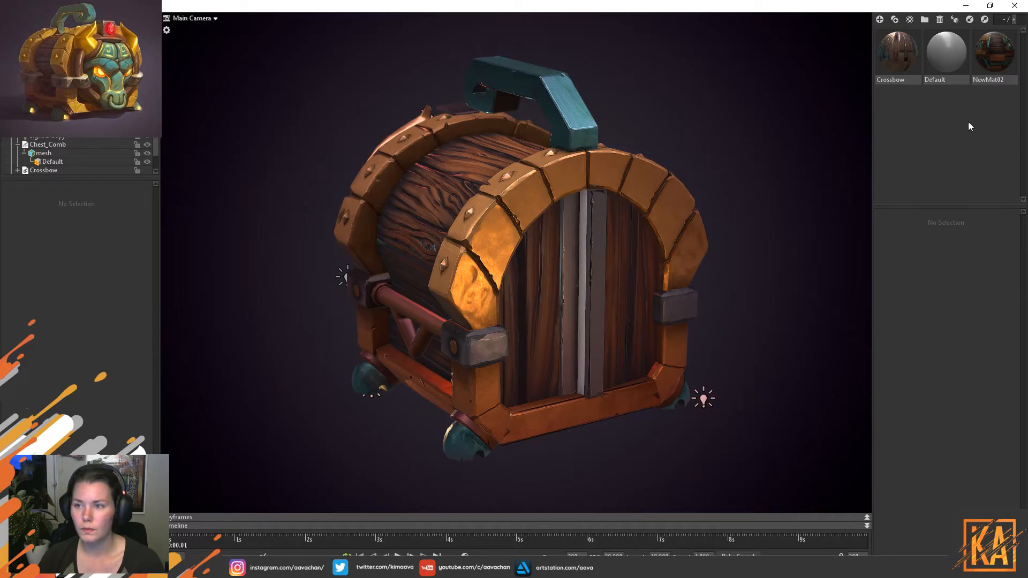
Create a new material with a black albedo color and apply it to the plane between the doors.
{"action": "left_click", "coordinate": [879, 19]}
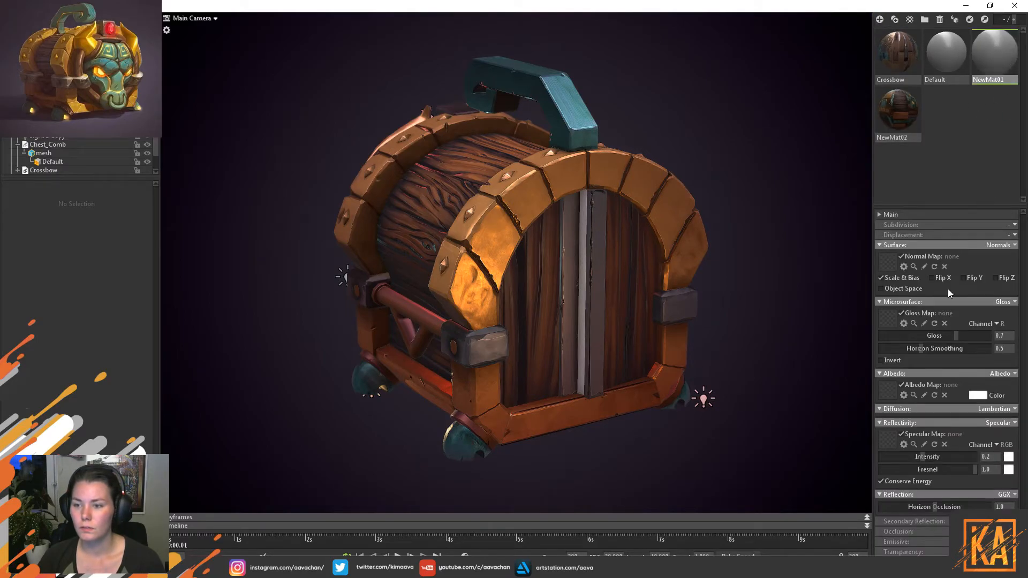
{"action": "left_click", "coordinate": [976, 395]}
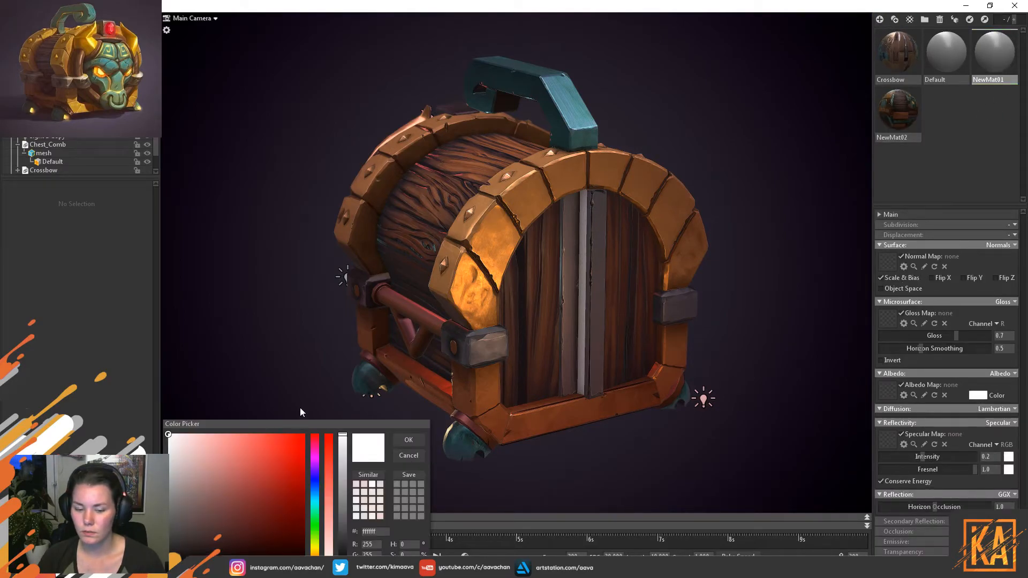
{"action": "left_click_drag", "start_coordinate": [241, 486], "coordinate": [229, 570]}
{"action": "left_click", "coordinate": [423, 439]}
{"action": "left_click_drag", "start_coordinate": [994, 52], "coordinate": [583, 260]}
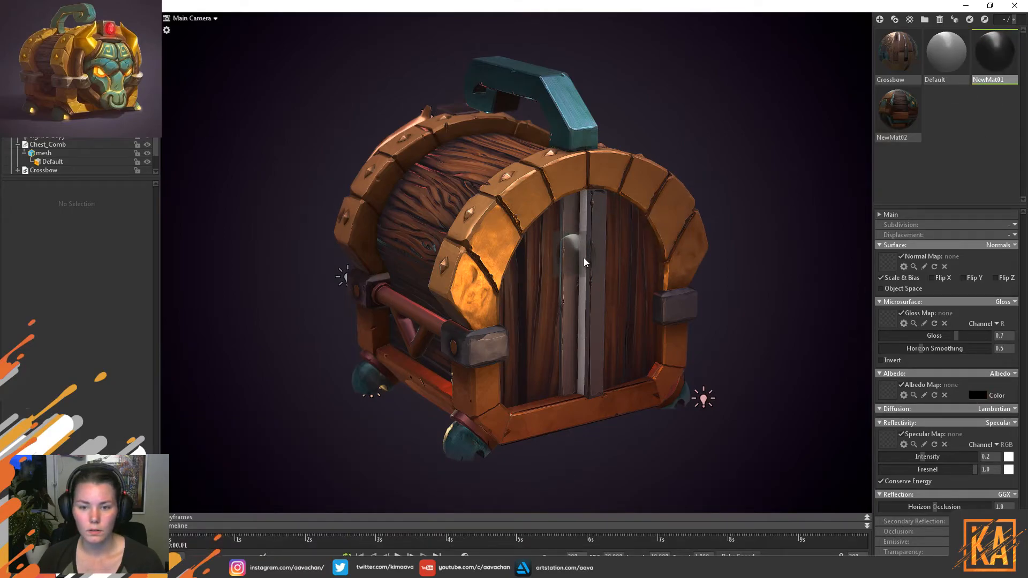
Set the black material's gloss to 1.0 and specular intensity to 0.039, and disable its specular, normal and gloss maps.
{"action": "left_click_drag", "start_coordinate": [956, 336], "coordinate": [1025, 342]}
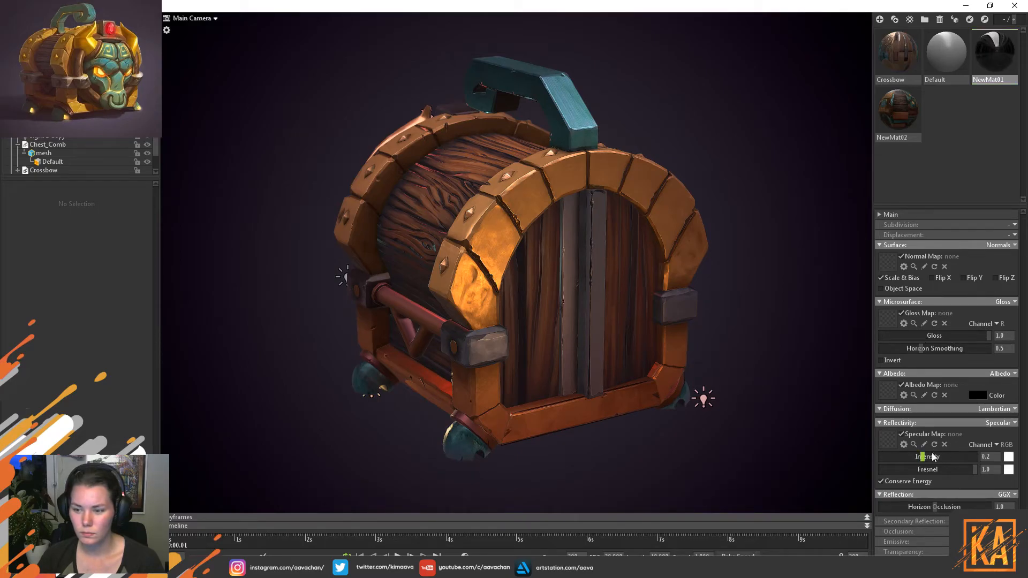
{"action": "left_click", "coordinate": [909, 434]}
{"action": "left_click", "coordinate": [913, 259]}
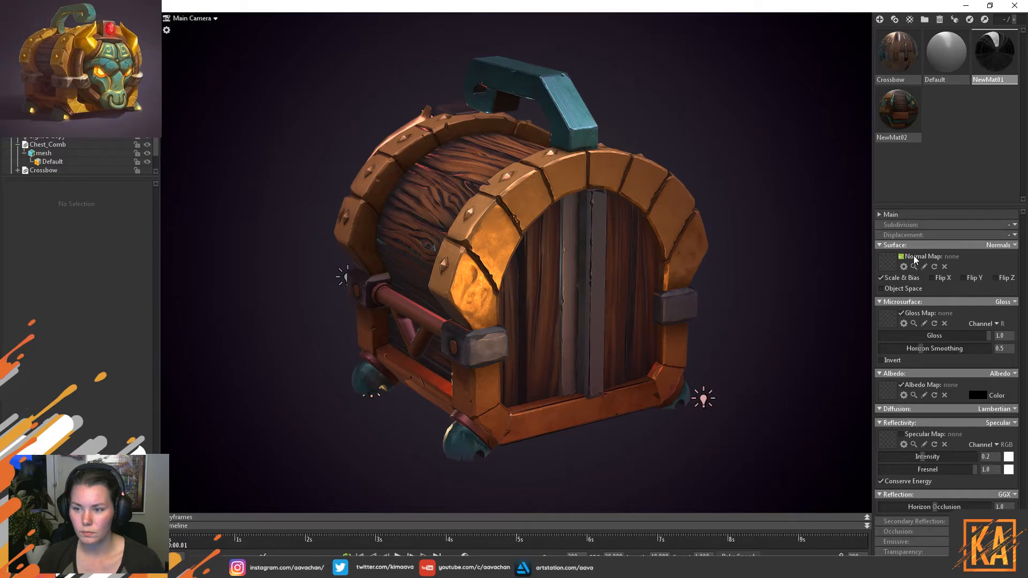
{"action": "left_click", "coordinate": [901, 313]}
{"action": "left_click_drag", "start_coordinate": [929, 459], "coordinate": [900, 461]}
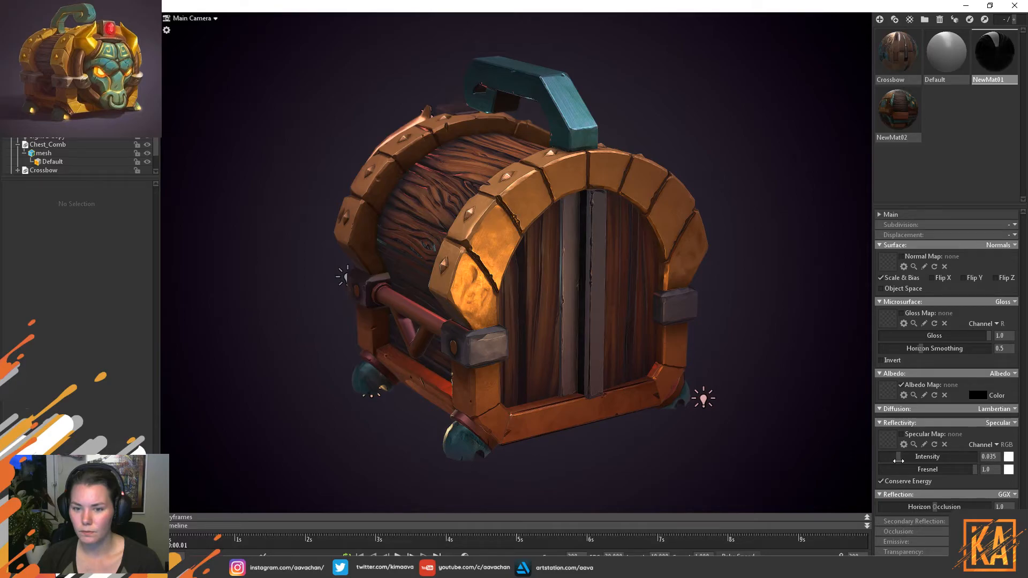
{"action": "scroll", "coordinate": [754, 213], "scroll_direction": "down", "scroll_amount": 4}
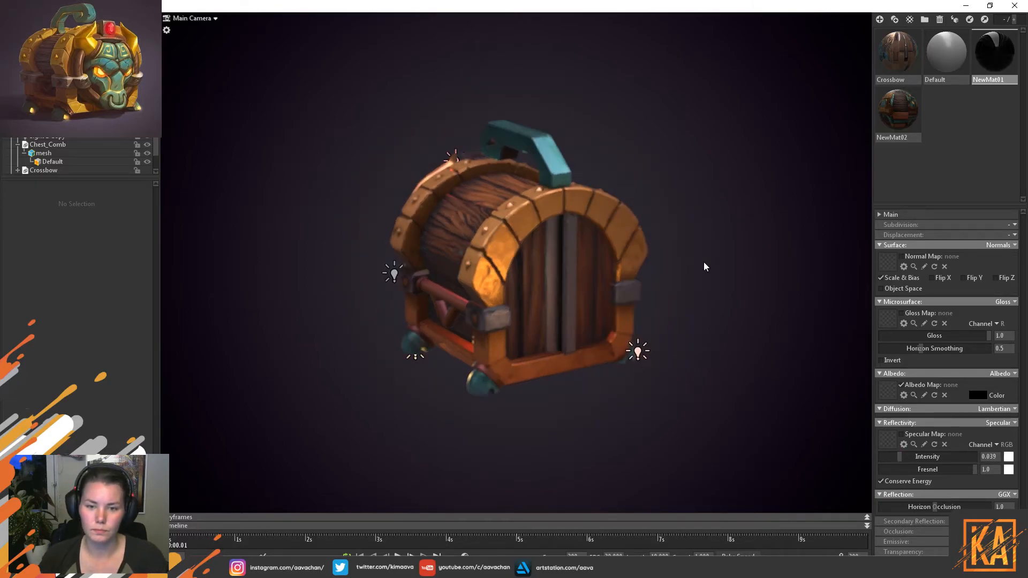
{"action": "scroll", "coordinate": [705, 268], "scroll_direction": "up", "scroll_amount": 4}
{"action": "scroll", "coordinate": [798, 284], "scroll_direction": "down", "scroll_amount": 2}
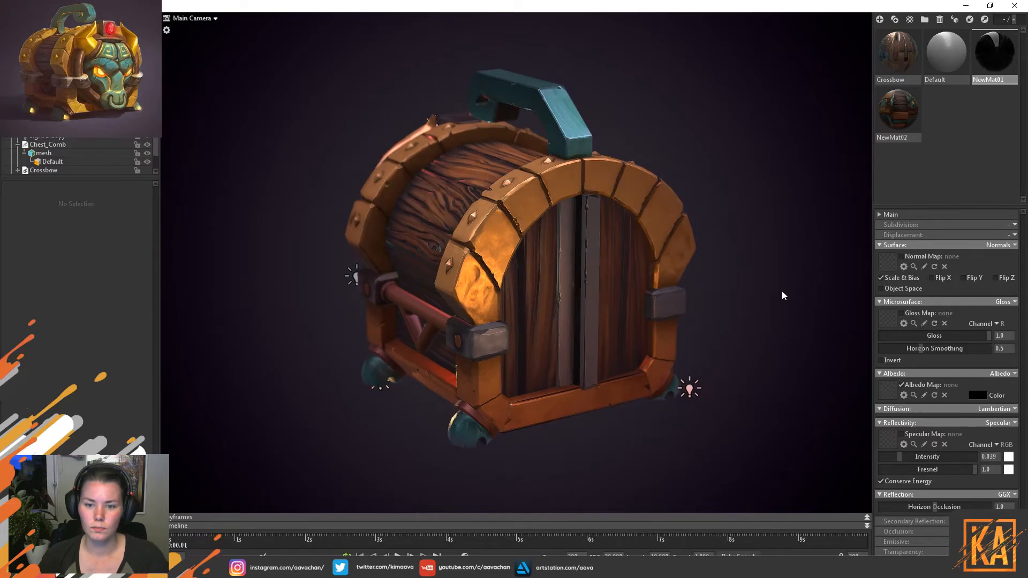
Examine the black plane between the chest's rear doors from several angles, including from underneath.
{"action": "scroll", "coordinate": [782, 295], "scroll_direction": "up", "scroll_amount": 2}
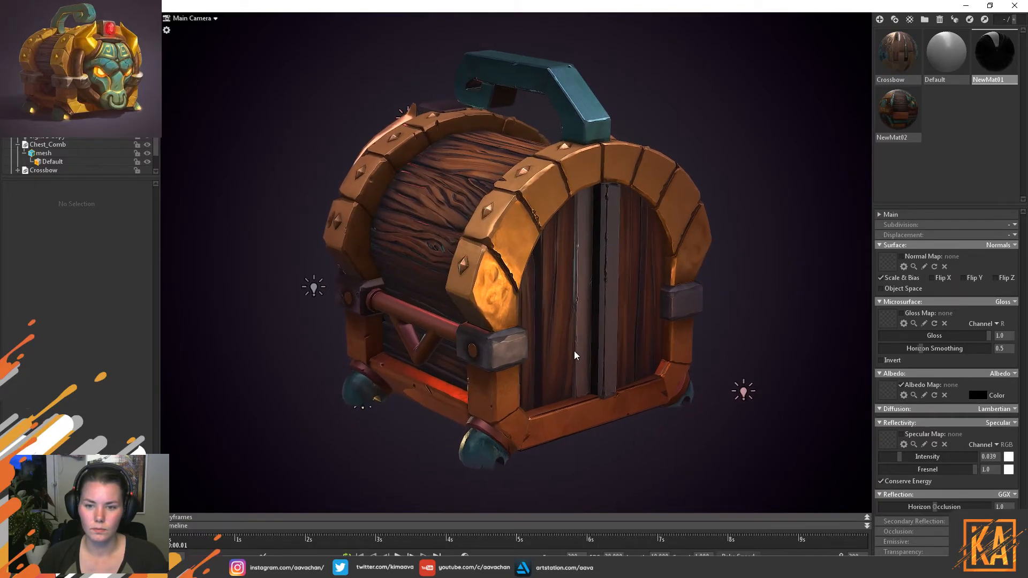
{"action": "mouse_move", "coordinate": [575, 355]}
{"action": "left_mouse_down"}
{"action": "mouse_move", "coordinate": [658, 350]}
{"action": "mouse_move", "coordinate": [268, 360]}
{"action": "mouse_move", "coordinate": [592, 344]}
{"action": "mouse_move", "coordinate": [333, 275]}
{"action": "mouse_move", "coordinate": [576, 374]}
{"action": "mouse_move", "coordinate": [597, 347]}
{"action": "mouse_move", "coordinate": [569, 374]}
{"action": "mouse_move", "coordinate": [615, 374]}
{"action": "mouse_move", "coordinate": [603, 367]}
{"action": "mouse_move", "coordinate": [617, 377]}
{"action": "mouse_move", "coordinate": [594, 371]}
{"action": "mouse_move", "coordinate": [594, 350]}
{"action": "mouse_move", "coordinate": [619, 360]}
{"action": "mouse_move", "coordinate": [592, 374]}
{"action": "mouse_move", "coordinate": [585, 364]}
{"action": "mouse_move", "coordinate": [575, 380]}
{"action": "mouse_move", "coordinate": [557, 367]}
{"action": "mouse_move", "coordinate": [579, 374]}
{"action": "mouse_move", "coordinate": [572, 357]}
{"action": "mouse_move", "coordinate": [581, 360]}
{"action": "left_mouse_up"}
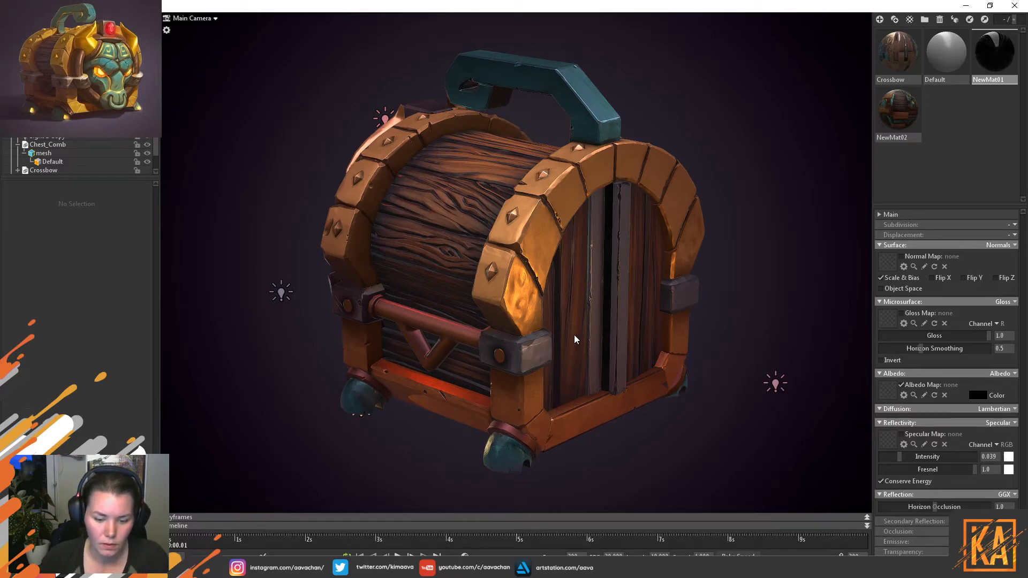
{"action": "left_click_drag", "start_coordinate": [610, 317], "coordinate": [611, 323]}
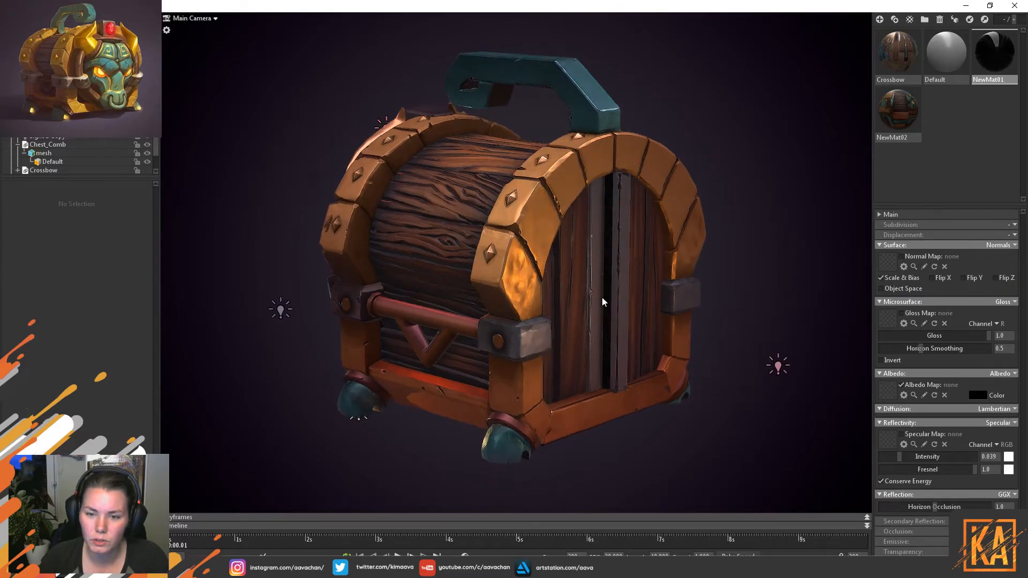
{"action": "left_click_drag", "start_coordinate": [628, 328], "coordinate": [553, 205]}
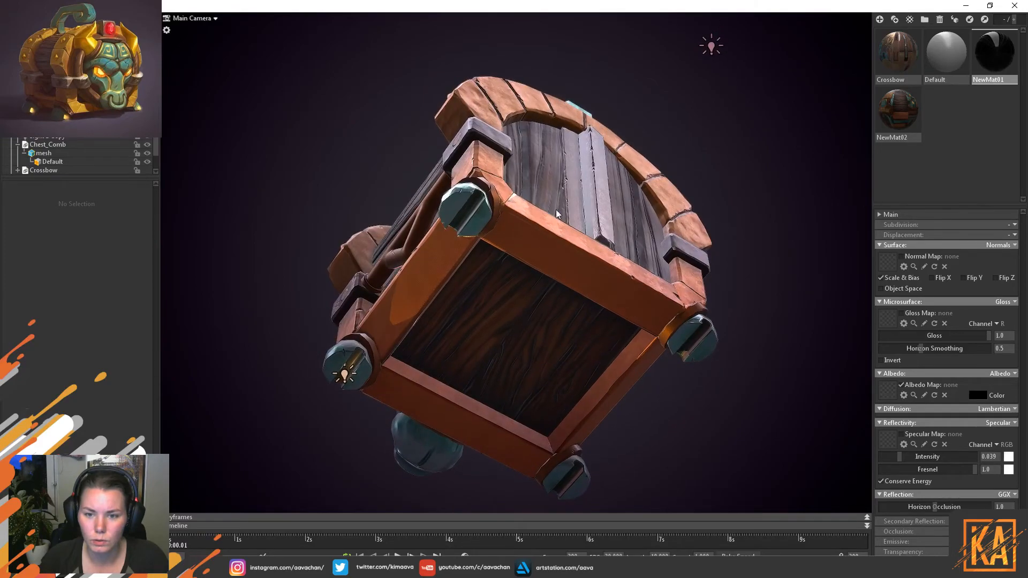
{"action": "left_click_drag", "start_coordinate": [607, 246], "coordinate": [637, 266]}
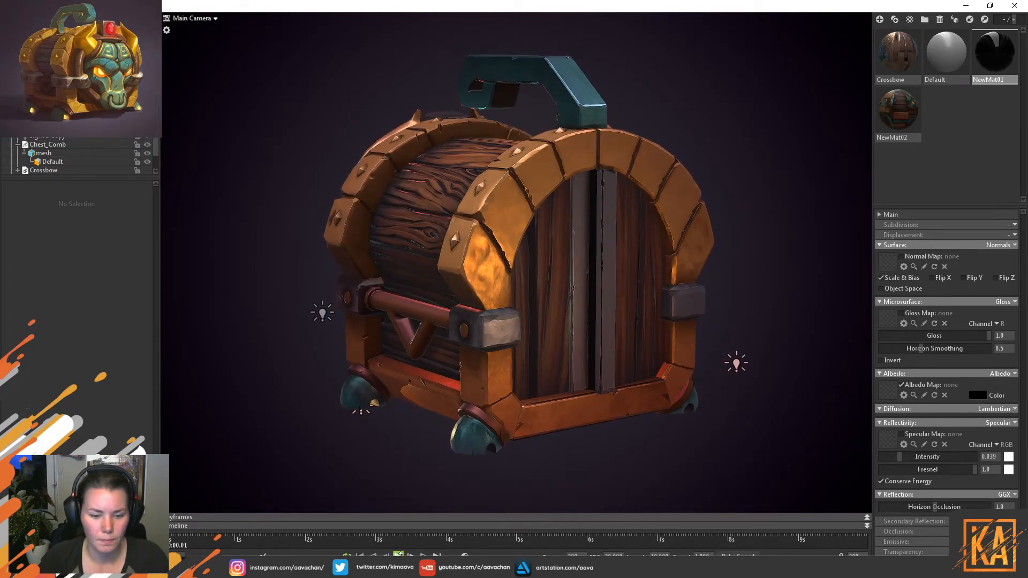
Play the turntable animation to check how the plane behaves, and return the timeline to the start.
{"action": "left_click", "coordinate": [397, 555]}
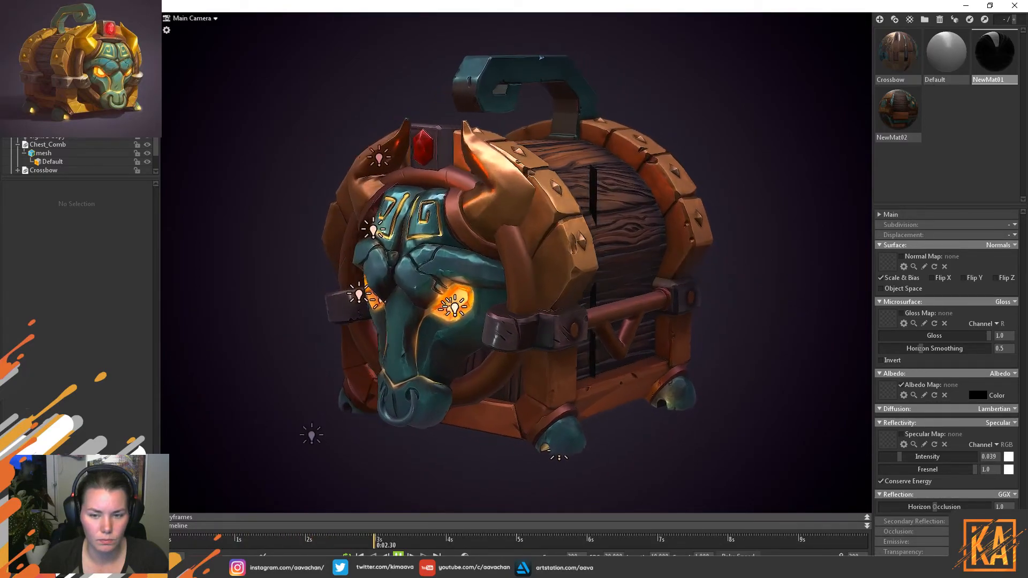
{"action": "left_click", "coordinate": [398, 555]}
{"action": "left_click_drag", "start_coordinate": [405, 544], "coordinate": [163, 546]}
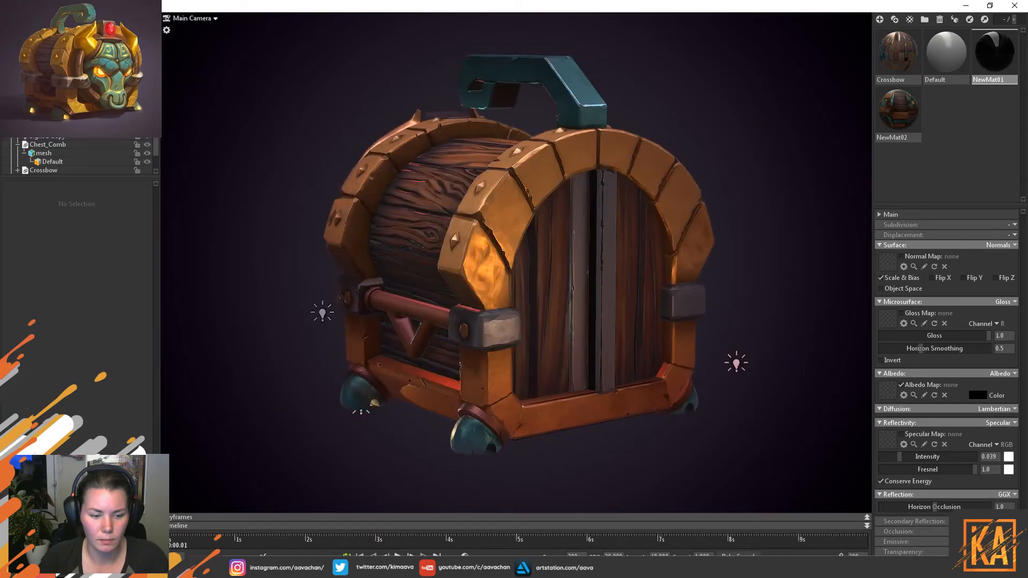
Move the imported rear model into the chest's turntable group, play the animation to check it, and return the timeline to the start.
{"action": "scroll", "coordinate": [59, 156], "scroll_direction": "down", "scroll_amount": 1}
{"action": "left_click_drag", "start_coordinate": [43, 163], "coordinate": [53, 126]}
{"action": "scroll", "coordinate": [70, 155], "scroll_direction": "up", "scroll_amount": 1}
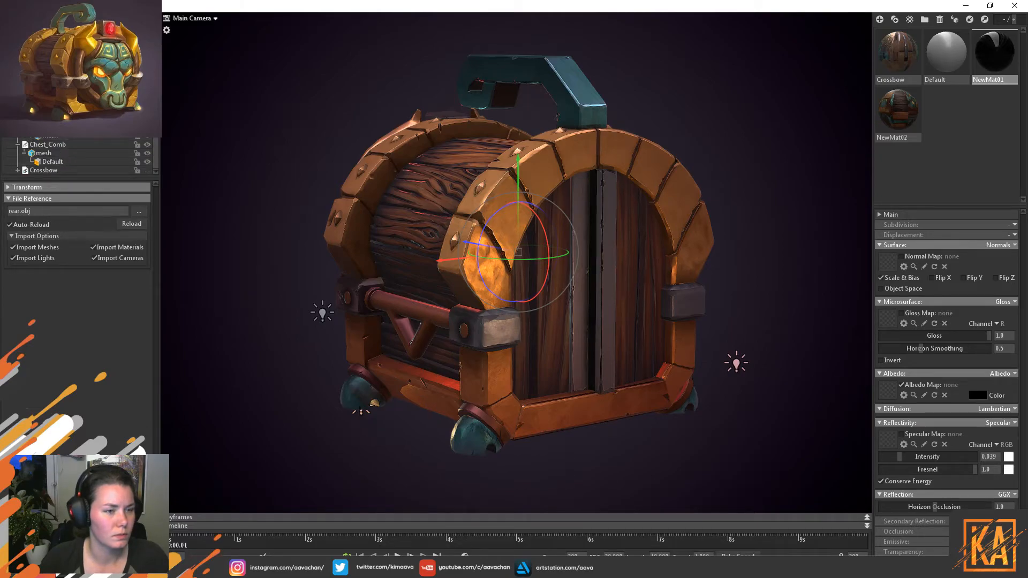
{"action": "left_click", "coordinate": [398, 555]}
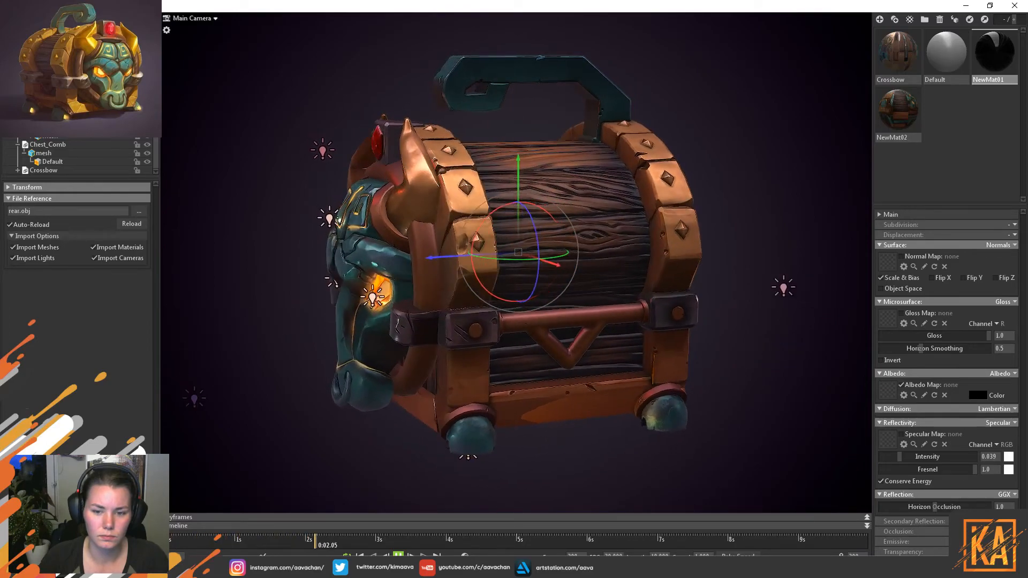
{"action": "left_click_drag", "start_coordinate": [396, 550], "coordinate": [277, 530]}
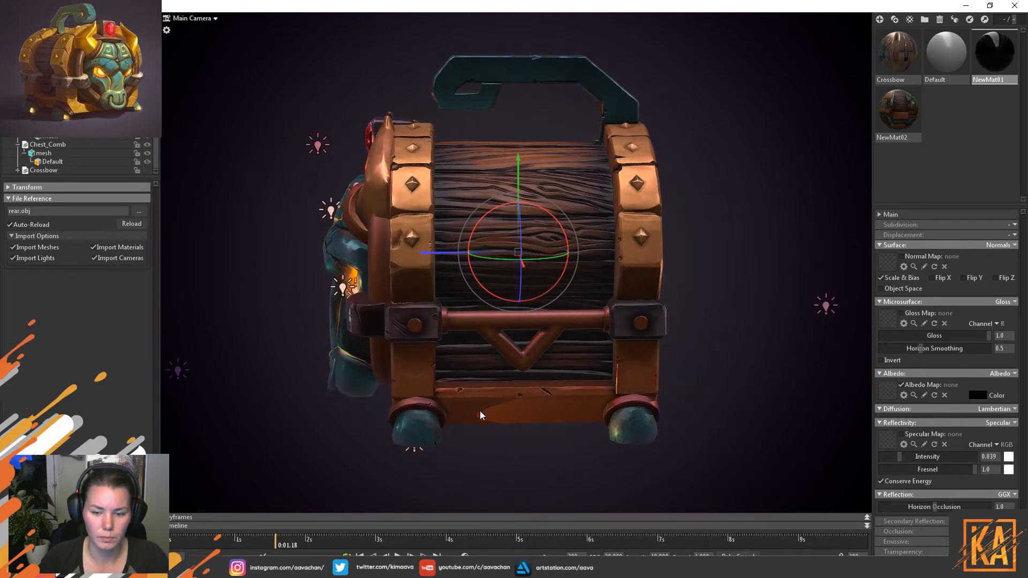
{"action": "left_click_drag", "start_coordinate": [271, 543], "coordinate": [166, 542]}
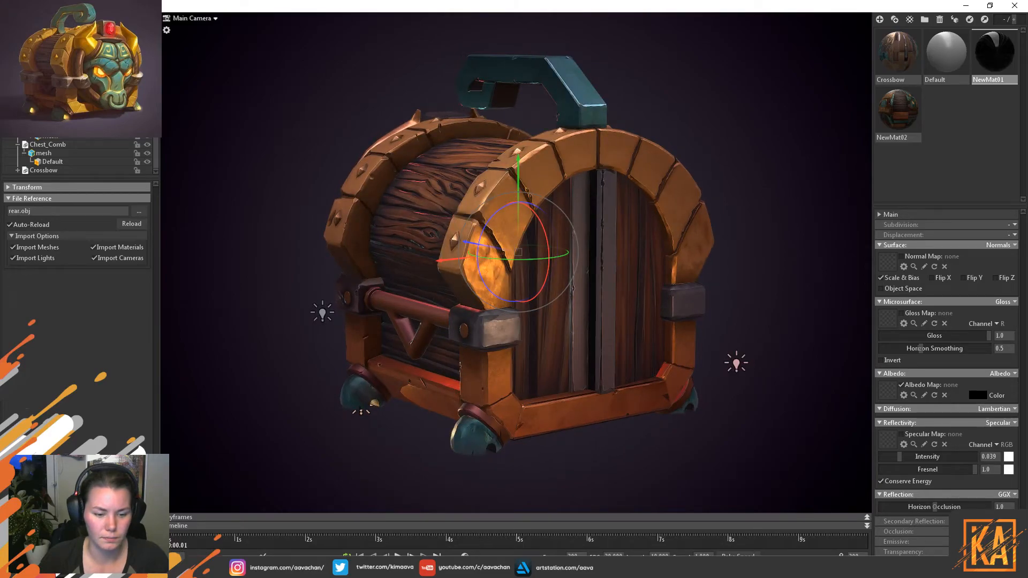
Show the chest's bull-face side, deselect the rear model, and save the scene as Chest_Render03 in the Chest\Texture folder.
{"action": "left_click_drag", "start_coordinate": [301, 395], "coordinate": [561, 368]}
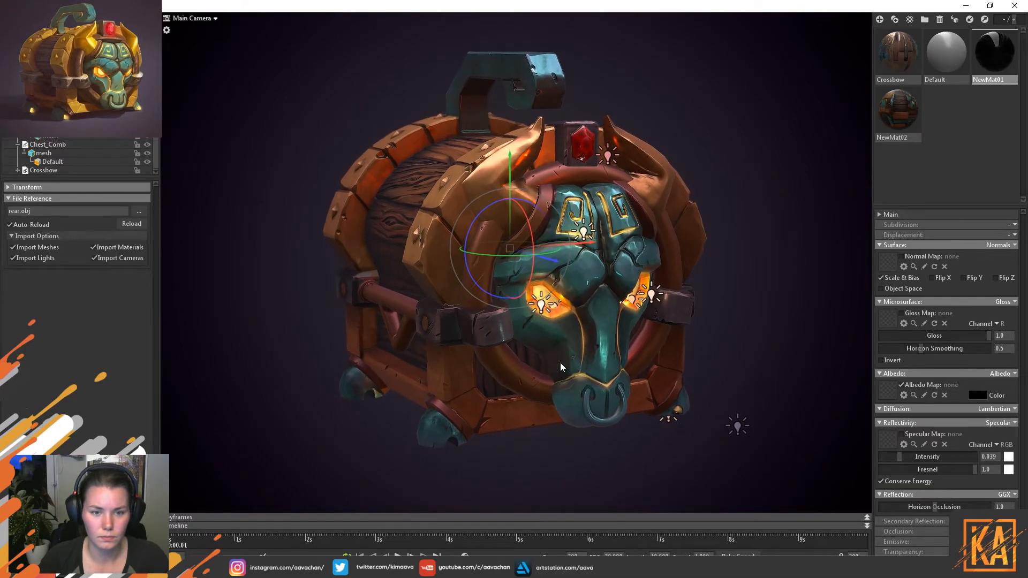
{"action": "left_click", "coordinate": [766, 233]}
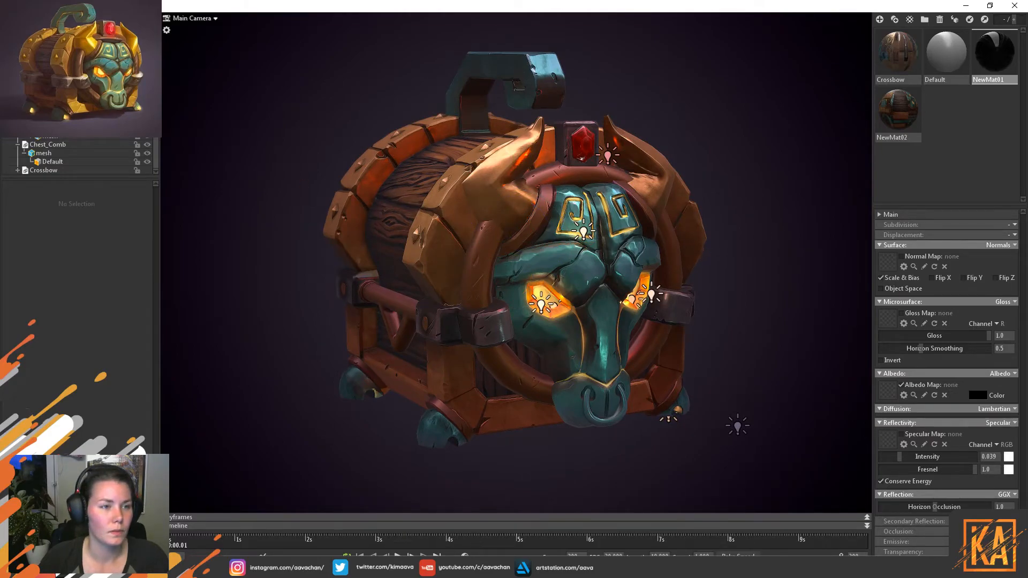
{"action": "key", "text": "ctrl+s"}
{"action": "double_click", "coordinate": [133, 244]}
{"action": "left_click", "coordinate": [133, 244]}
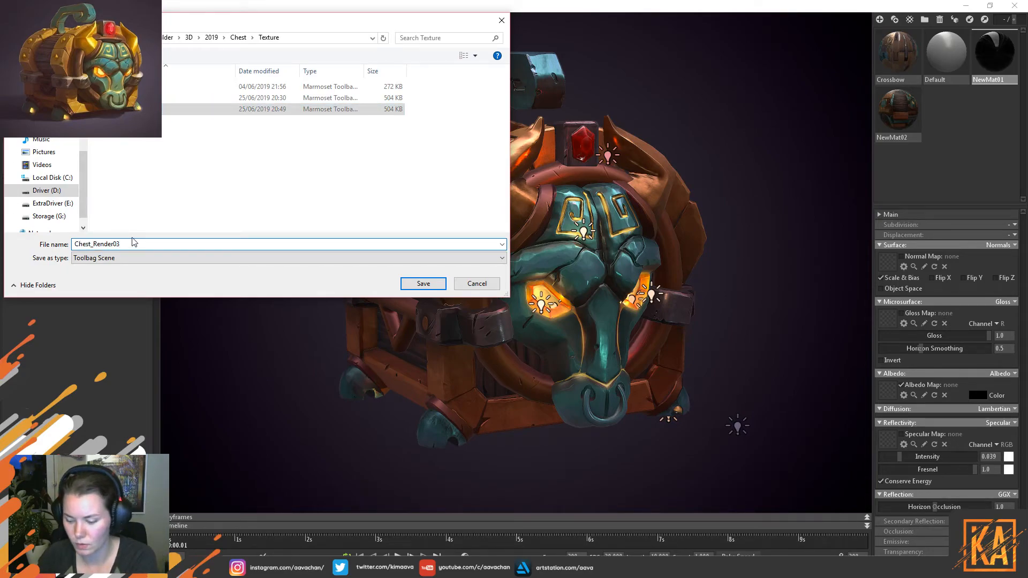
{"action": "key", "text": "Return"}
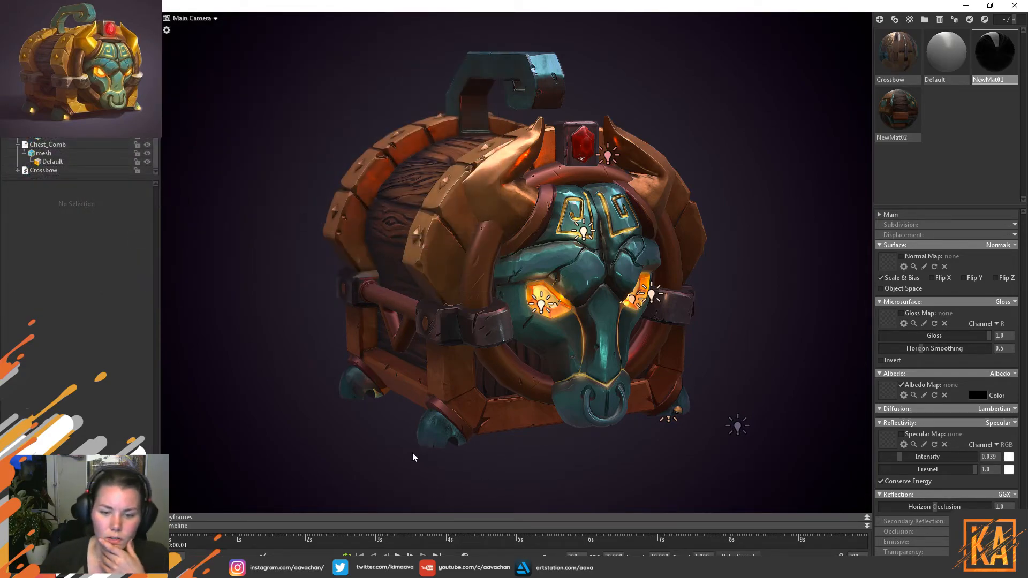
Switch to Substance Painter, view the chest from the rear and side, and collapse the brown metal folder to review the layer stack.
{"action": "key", "text": "alt+Tab"}
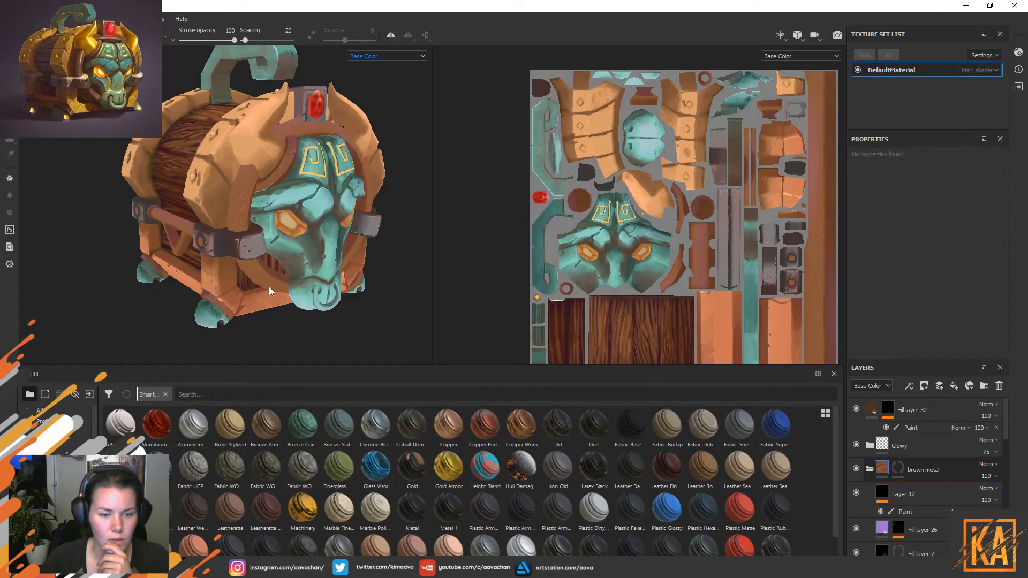
{"action": "left_click_drag", "start_coordinate": [318, 270], "coordinate": [331, 307], "text": "alt"}
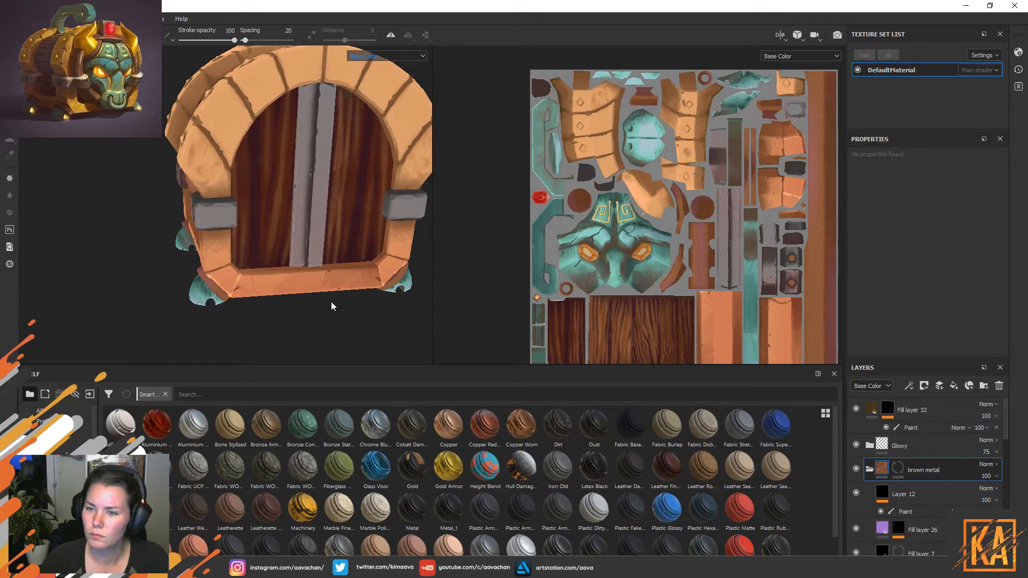
{"action": "left_click", "coordinate": [869, 469]}
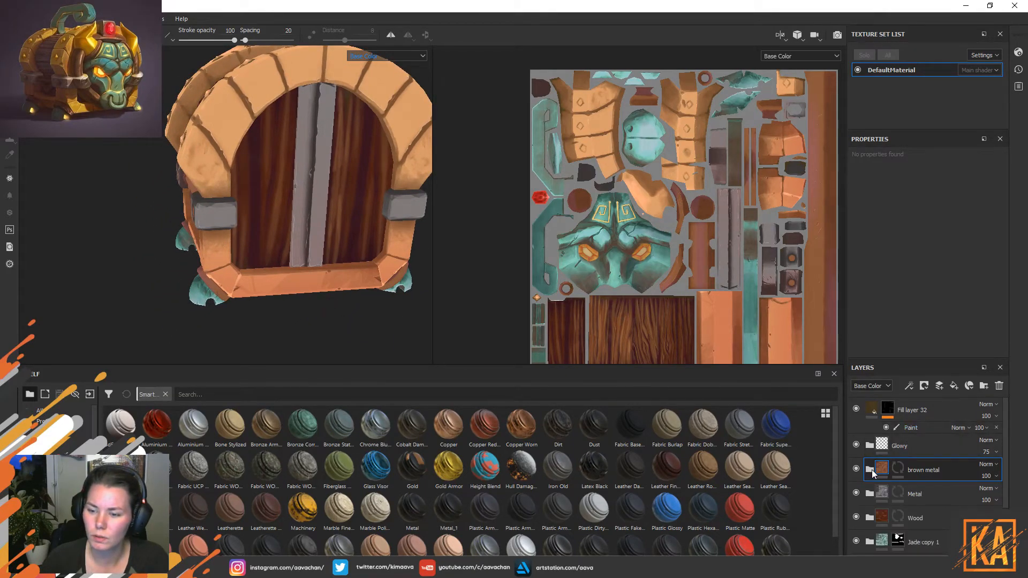
{"action": "scroll", "coordinate": [932, 509], "scroll_direction": "down", "scroll_amount": 3}
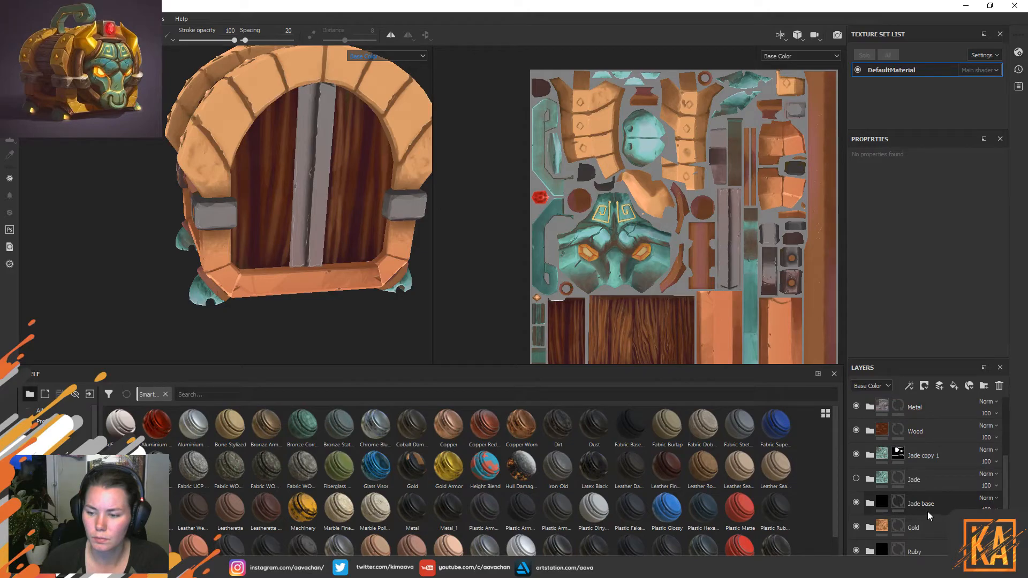
{"action": "mouse_move", "coordinate": [302, 292]}
{"action": "left_mouse_down", "text": "alt"}
{"action": "mouse_move", "coordinate": [283, 273]}
{"action": "mouse_move", "coordinate": [353, 206]}
{"action": "mouse_move", "coordinate": [312, 286]}
{"action": "left_mouse_up", "text": "alt"}
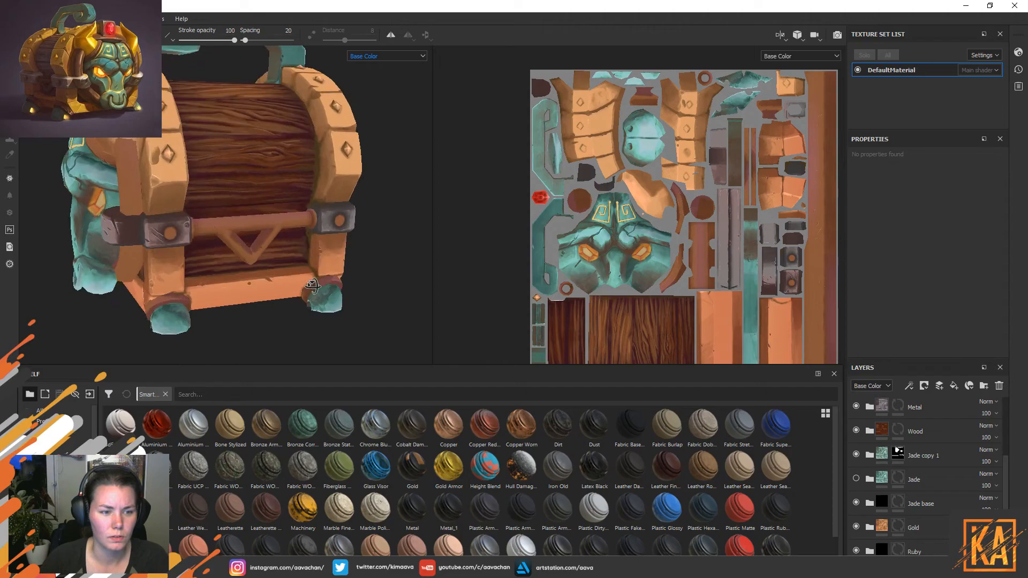
Display the Ambient occlusion mesh map and examine it around the whole chest.
{"action": "left_click", "coordinate": [382, 60]}
{"action": "scroll", "coordinate": [396, 109], "scroll_direction": "down", "scroll_amount": 2}
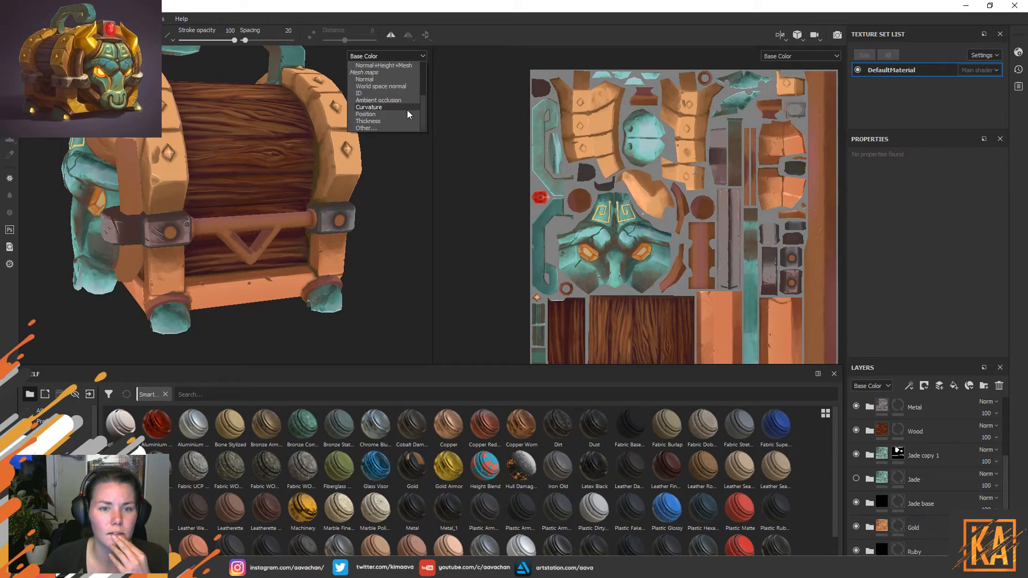
{"action": "left_click", "coordinate": [388, 101]}
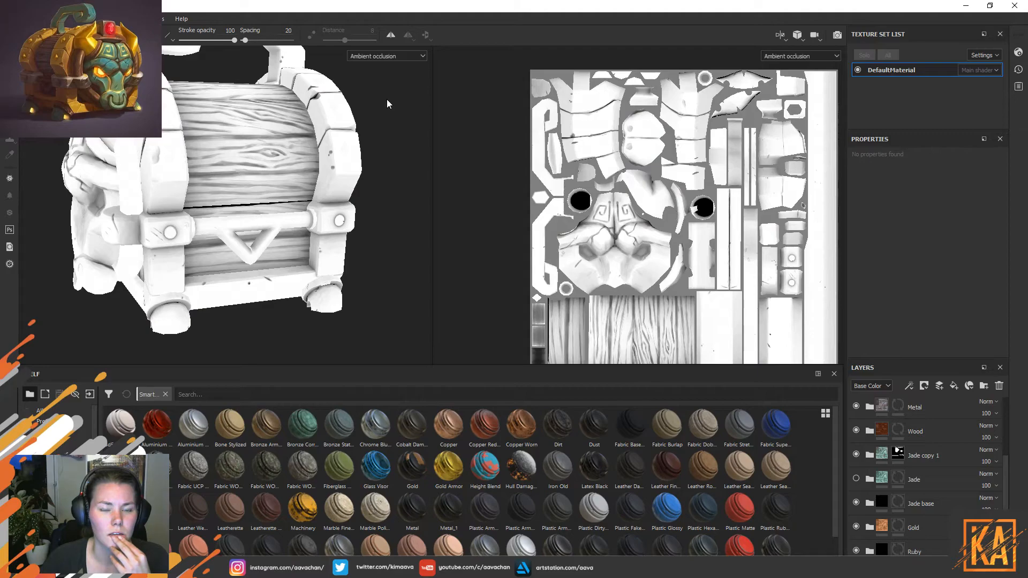
{"action": "left_click_drag", "start_coordinate": [391, 171], "coordinate": [186, 201], "text": "alt"}
{"action": "middle_click_drag", "start_coordinate": [311, 265], "coordinate": [120, 231], "text": "alt"}
{"action": "left_click_drag", "start_coordinate": [343, 225], "coordinate": [188, 230], "text": "alt"}
{"action": "right_click_drag", "start_coordinate": [312, 229], "coordinate": [337, 230], "text": "alt"}
{"action": "left_click_drag", "start_coordinate": [369, 230], "coordinate": [321, 232], "text": "alt"}
Display the Curvature mesh map and examine the chest's edges and feet up close.
{"action": "left_click", "coordinate": [382, 57]}
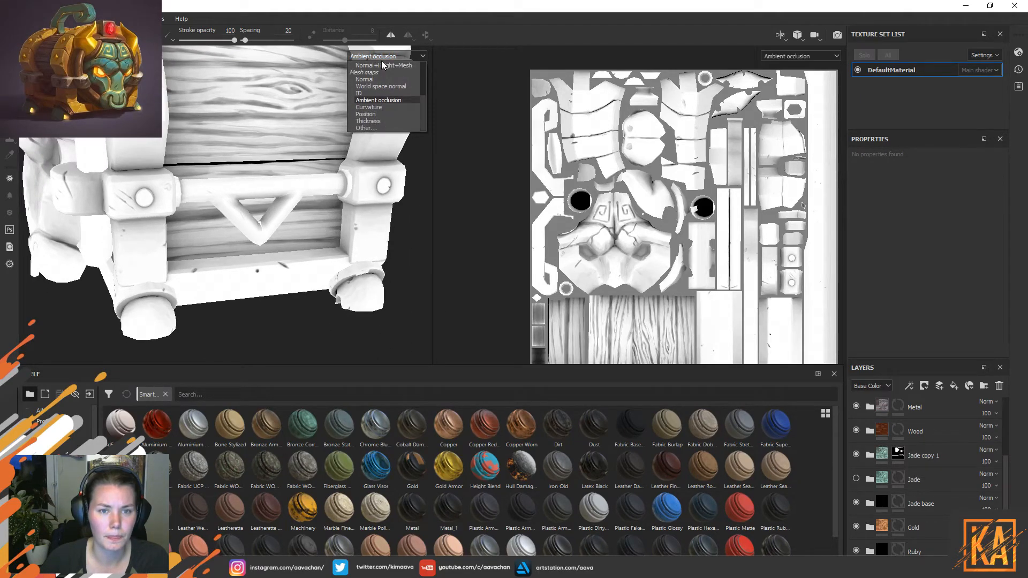
{"action": "left_click", "coordinate": [388, 107]}
{"action": "left_click_drag", "start_coordinate": [369, 207], "coordinate": [194, 222], "text": "alt"}
{"action": "middle_click_drag", "start_coordinate": [404, 235], "coordinate": [261, 242], "text": "alt"}
{"action": "left_click_drag", "start_coordinate": [353, 257], "coordinate": [615, 257], "text": "alt"}
{"action": "middle_click_drag", "start_coordinate": [315, 225], "coordinate": [210, 150], "text": "alt"}
{"action": "right_click_drag", "start_coordinate": [210, 150], "coordinate": [204, 180], "text": "alt"}
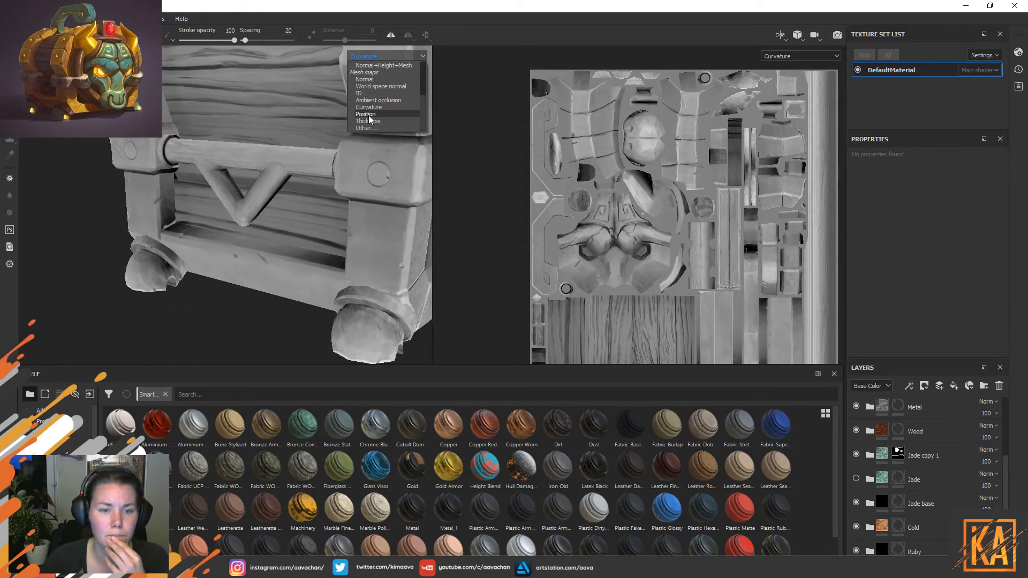
Display the Position and Thickness mesh maps in turn, and return the view to Base Color.
{"action": "left_click", "coordinate": [366, 106]}
{"action": "left_click_drag", "start_coordinate": [324, 250], "coordinate": [359, 261], "text": "alt"}
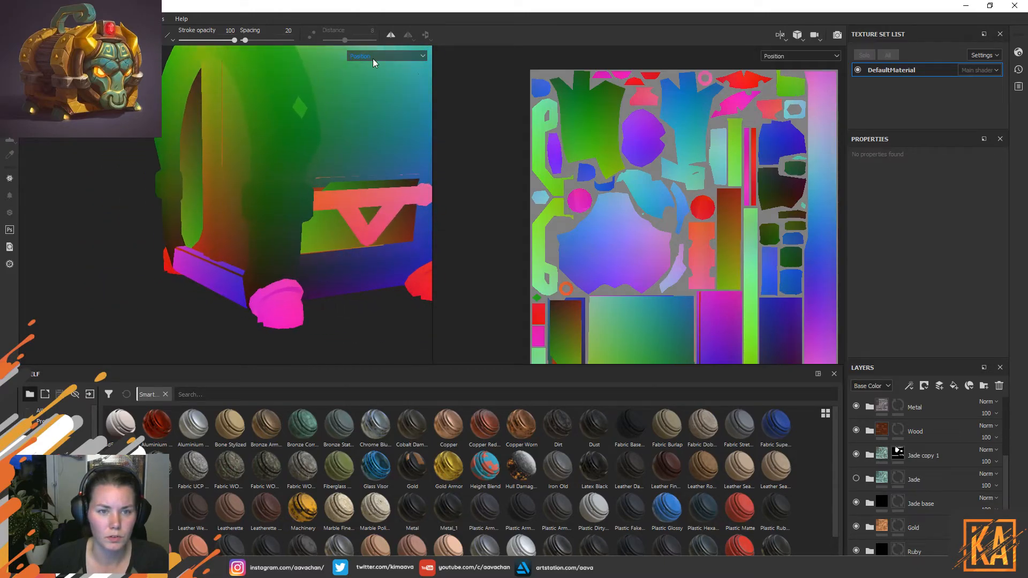
{"action": "left_click", "coordinate": [369, 121]}
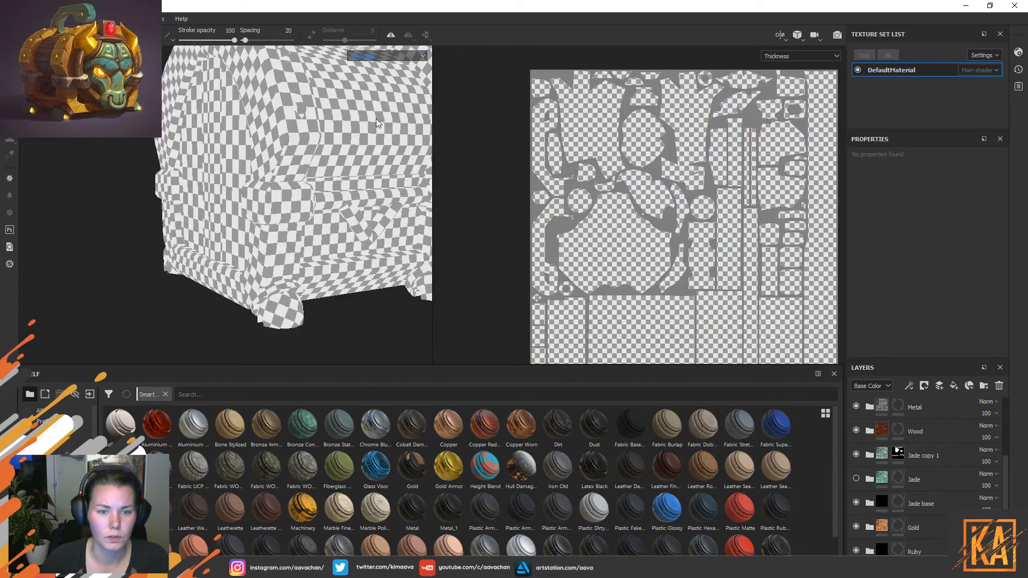
{"action": "left_click", "coordinate": [380, 55]}
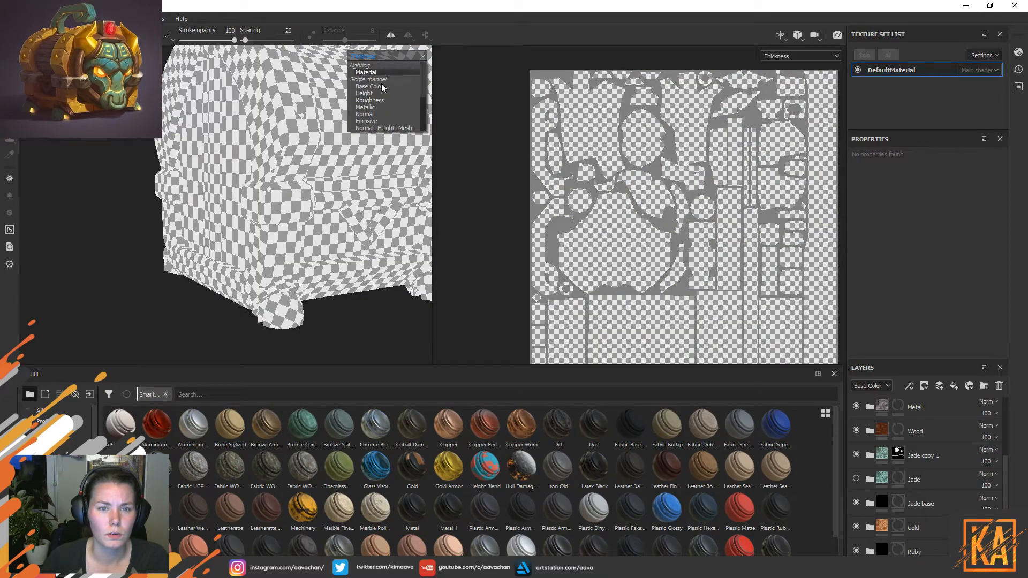
{"action": "left_click", "coordinate": [381, 87]}
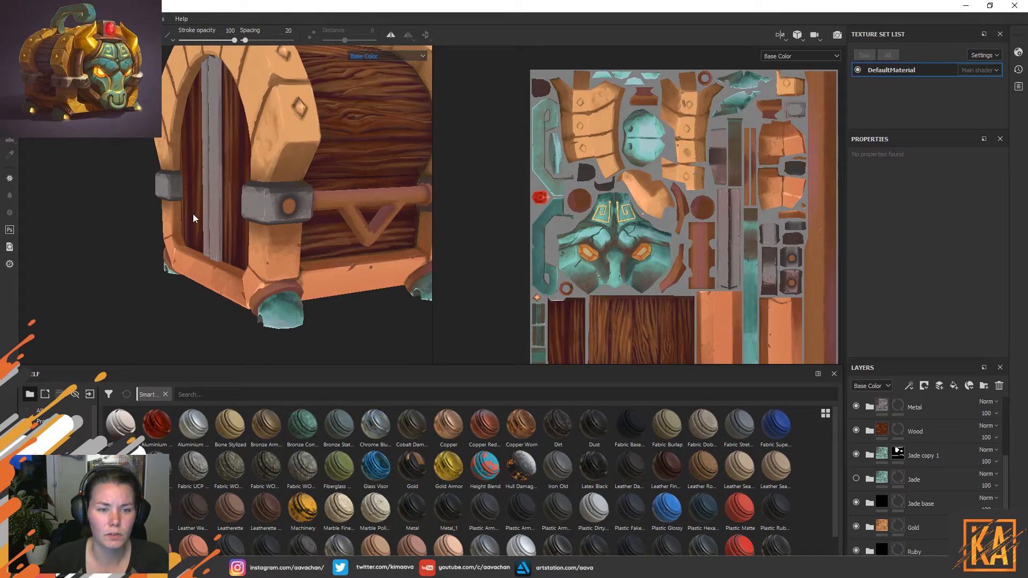
{"action": "mouse_move", "coordinate": [153, 234]}
{"action": "left_mouse_down", "text": "alt"}
{"action": "mouse_move", "coordinate": [314, 223]}
{"action": "mouse_move", "coordinate": [150, 219]}
{"action": "left_mouse_up", "text": "alt"}
Display the Roughness channel and the Metallic channel in turn and examine both on the chest.
{"action": "left_click", "coordinate": [382, 55]}
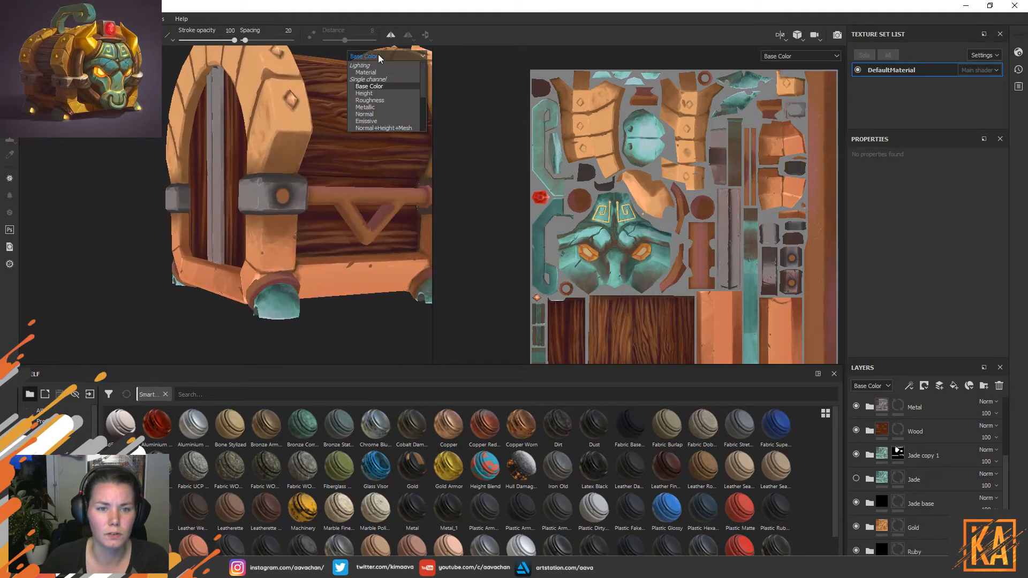
{"action": "left_click", "coordinate": [373, 104]}
{"action": "left_click_drag", "start_coordinate": [373, 104], "coordinate": [401, 229], "text": "alt"}
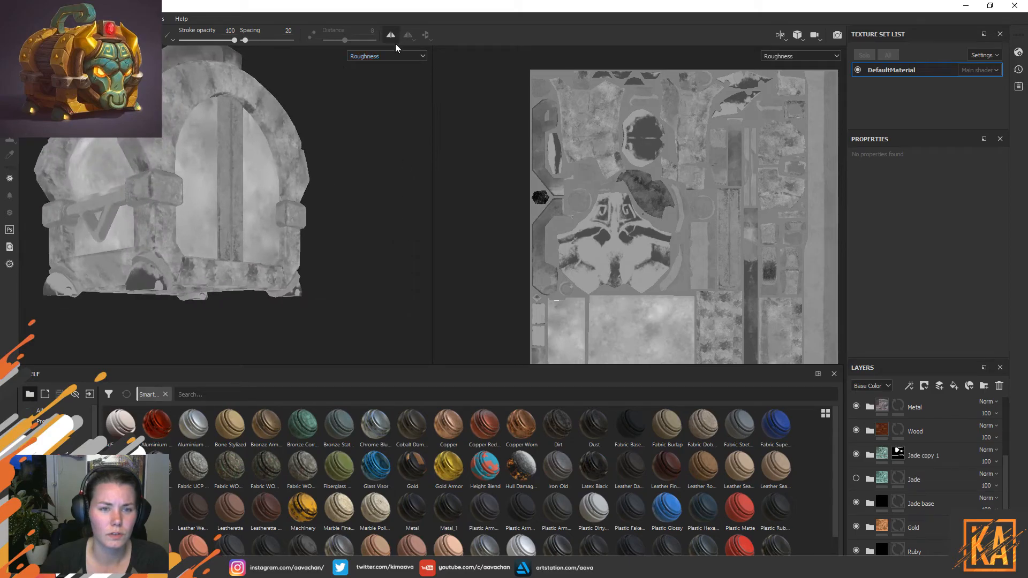
{"action": "left_click", "coordinate": [380, 57]}
{"action": "left_click", "coordinate": [367, 113]}
{"action": "left_click_drag", "start_coordinate": [292, 232], "coordinate": [327, 210], "text": "alt"}
Display the Normal, Emissive and Normal+Height+Mesh channels in turn and examine each on the chest.
{"action": "left_click", "coordinate": [382, 57]}
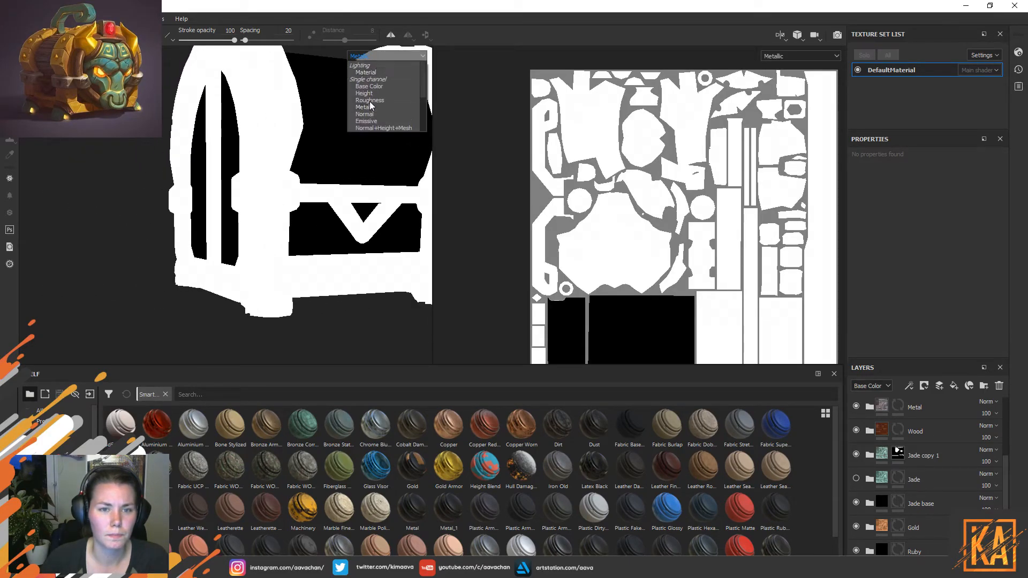
{"action": "left_click", "coordinate": [370, 119]}
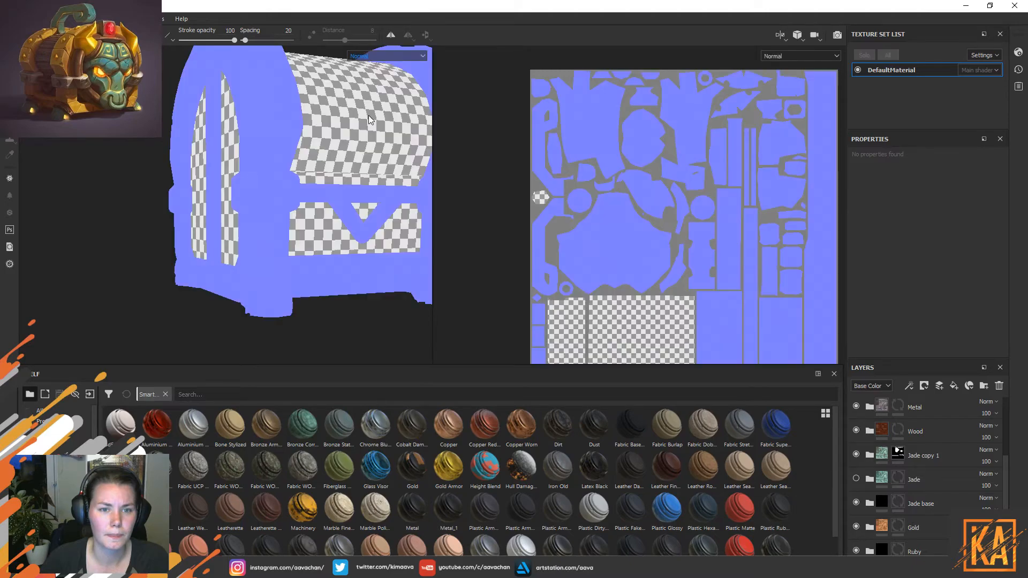
{"action": "left_click", "coordinate": [374, 56]}
{"action": "left_click", "coordinate": [374, 101]}
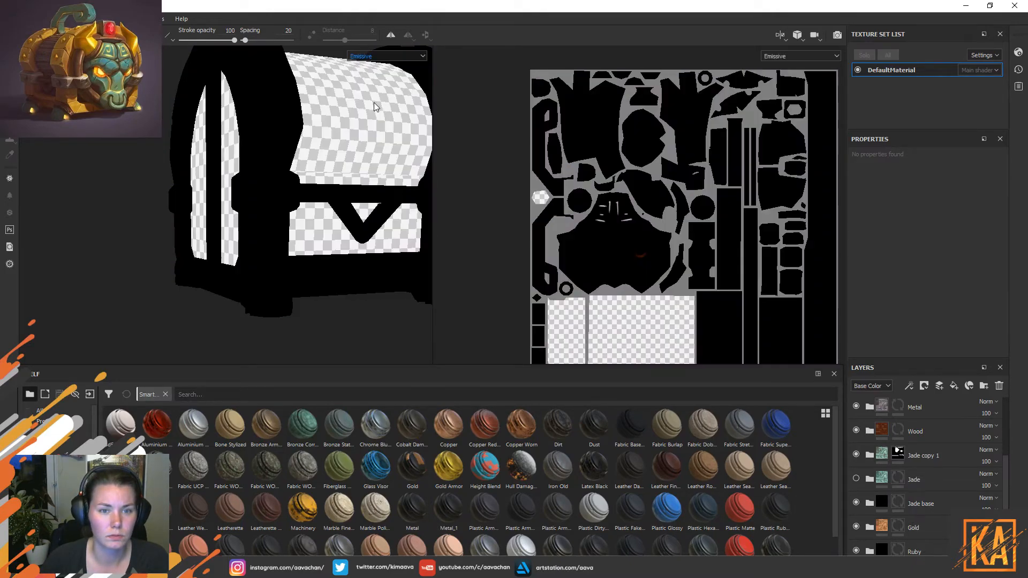
{"action": "left_click", "coordinate": [380, 58]}
{"action": "left_click", "coordinate": [382, 107]}
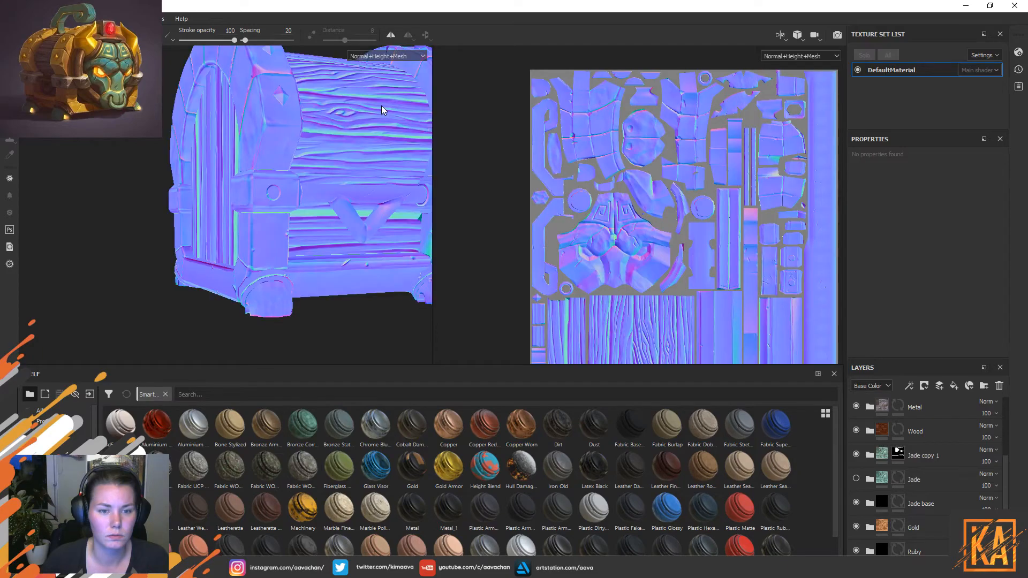
Return the view to the Base Color channel and the full Material display in turn.
{"action": "left_click", "coordinate": [392, 58]}
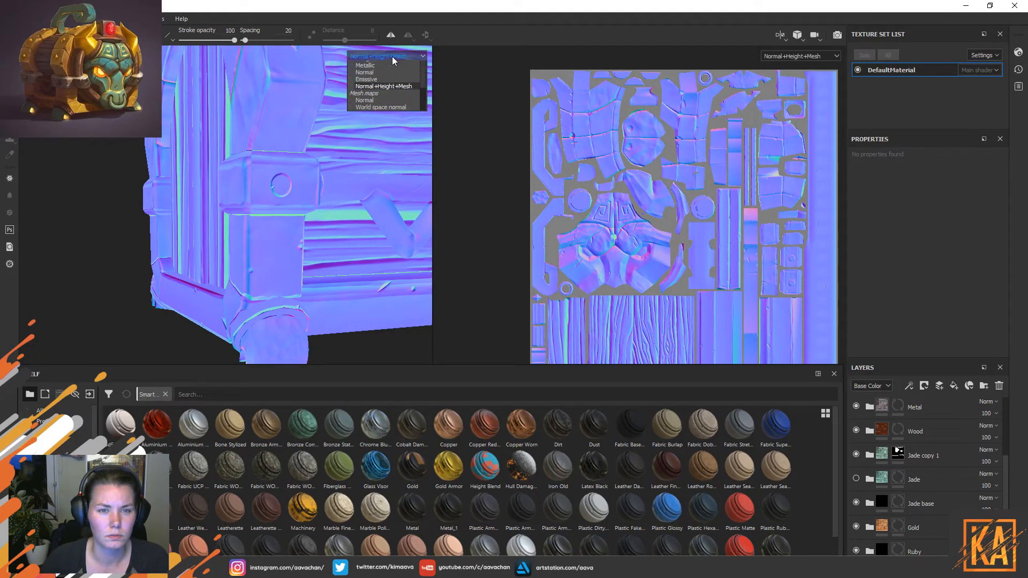
{"action": "left_click", "coordinate": [386, 62]}
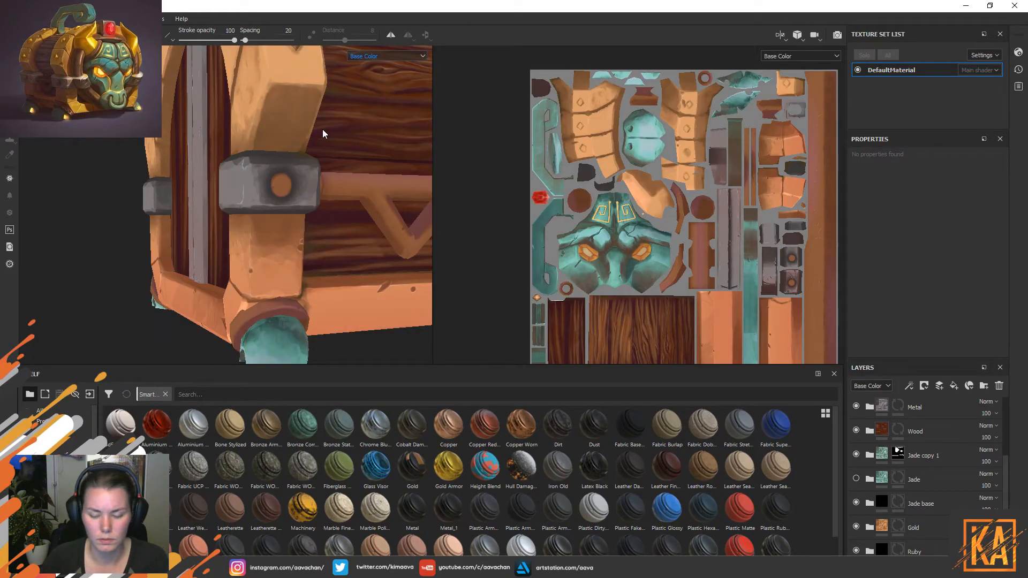
{"action": "key", "text": "m"}
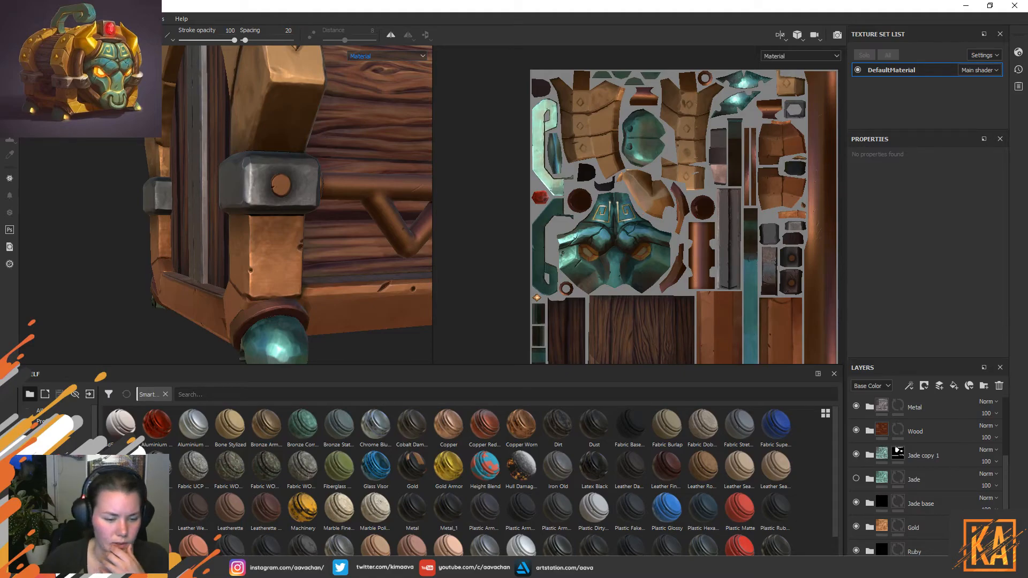
Switch to Marmoset Toolbag and compare the chest from below with NewMat02's albedo map disabled and enabled again.
{"action": "key", "text": "alt+Tab"}
{"action": "left_click_drag", "start_coordinate": [801, 303], "coordinate": [538, 242]}
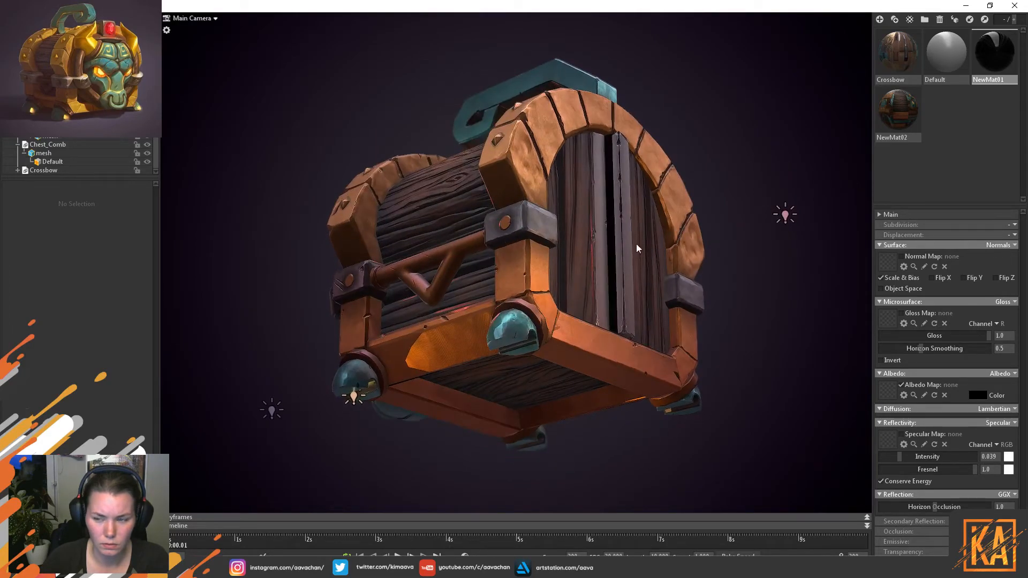
{"action": "left_click", "coordinate": [907, 125]}
{"action": "left_click", "coordinate": [907, 389]}
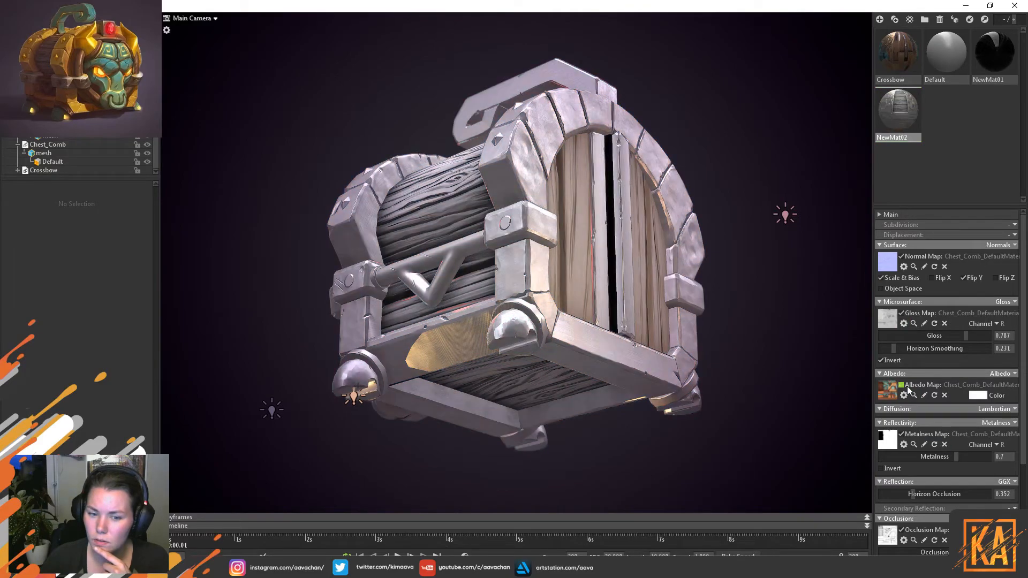
{"action": "left_click", "coordinate": [908, 389]}
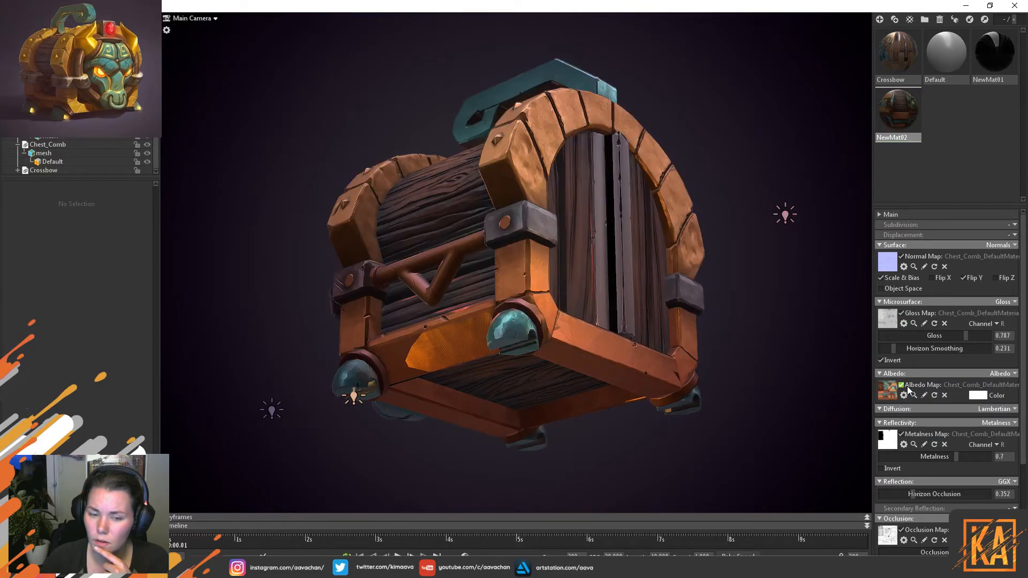
Try lowering the warm omni light beneath the chest's foot, and undo the move.
{"action": "left_click", "coordinate": [353, 397]}
{"action": "left_click_drag", "start_coordinate": [357, 313], "coordinate": [359, 325]}
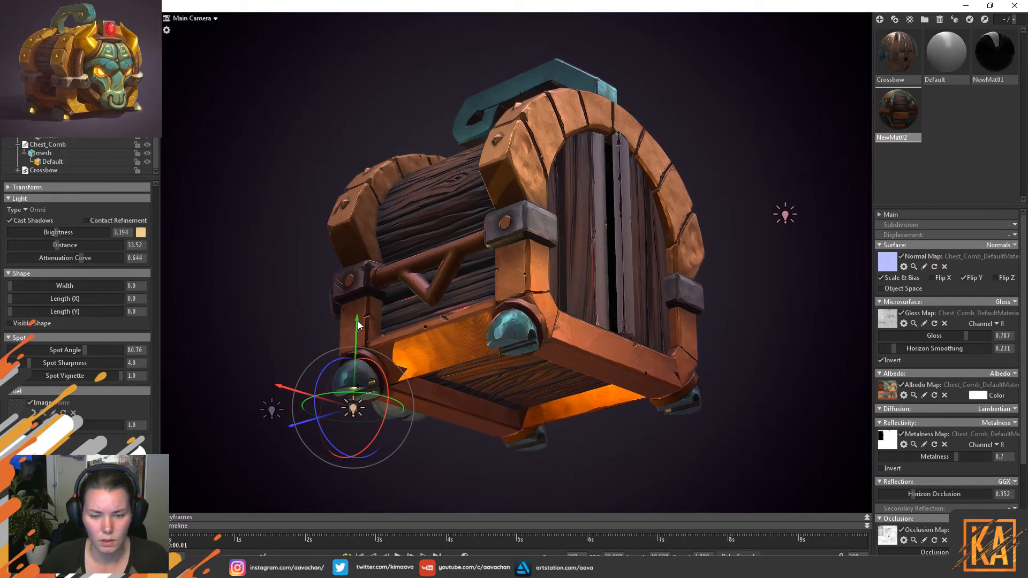
{"action": "key", "text": "ctrl+z"}
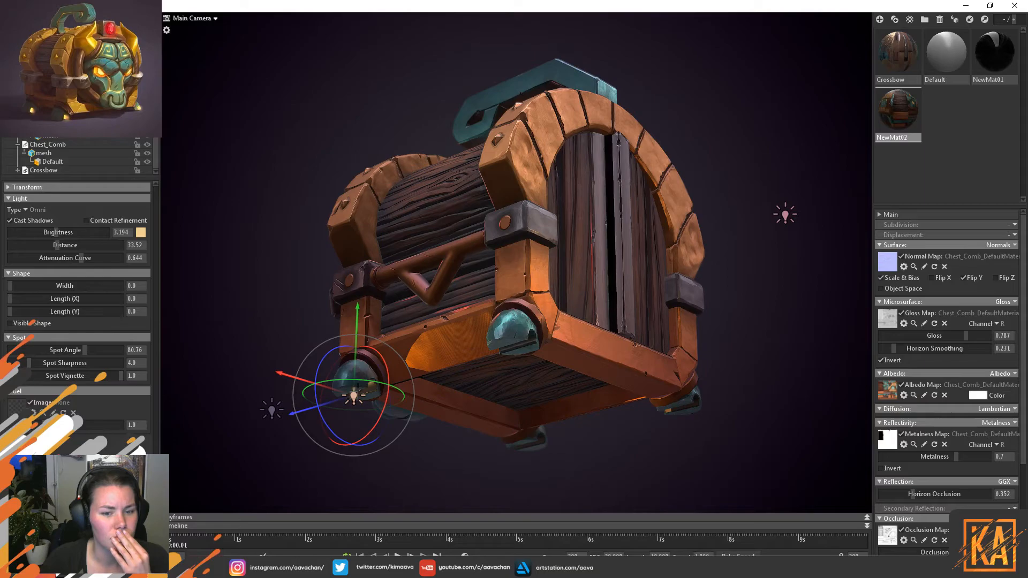
Select the rear.obj plane, deselect it, and examine the gap between the chest's end planks.
{"action": "left_click_drag", "start_coordinate": [703, 129], "coordinate": [714, 178]}
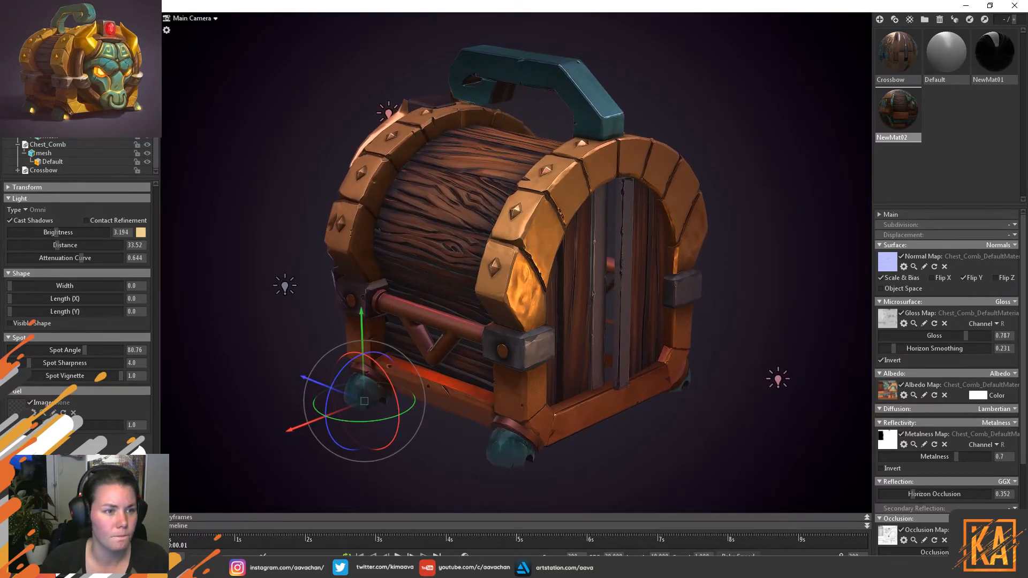
{"action": "left_click", "coordinate": [45, 119]}
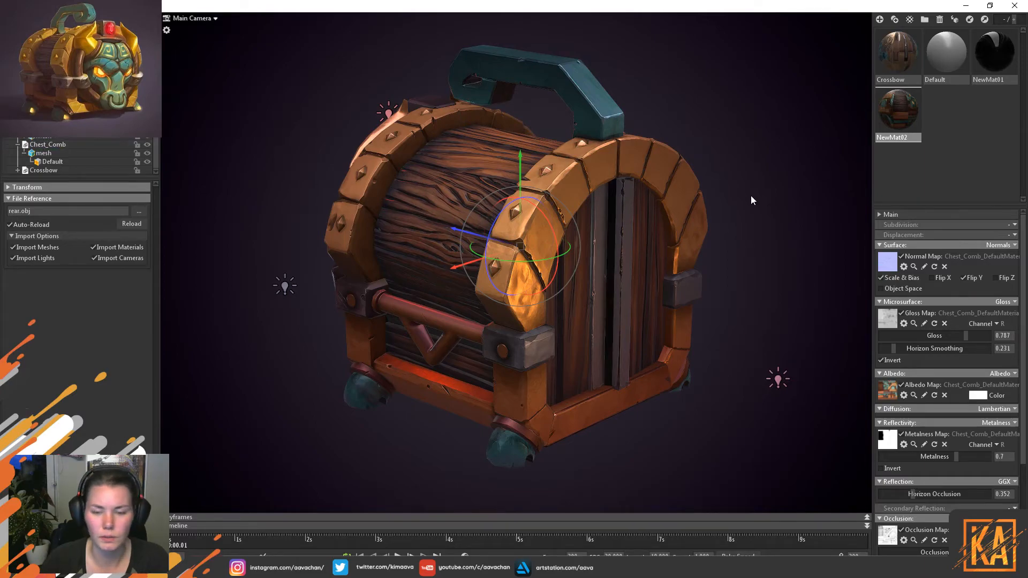
{"action": "left_click", "coordinate": [691, 151]}
{"action": "left_click_drag", "start_coordinate": [369, 298], "coordinate": [398, 285]}
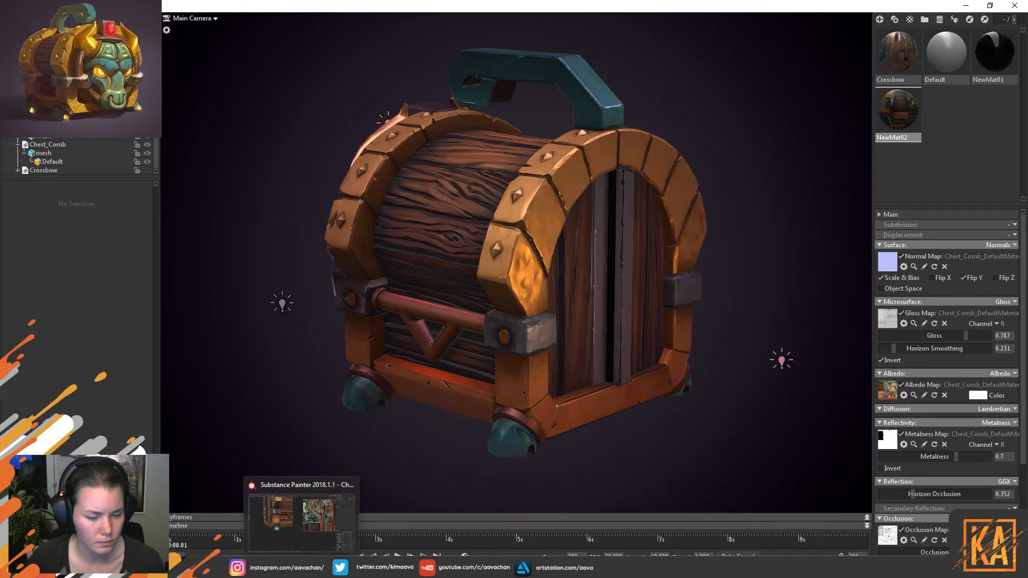
Switch to Maya and bridge the two open border edges at the recessed plank end of the door mesh.
{"action": "left_click", "coordinate": [279, 568]}
{"action": "scroll", "coordinate": [616, 238], "scroll_direction": "down", "scroll_amount": 3}
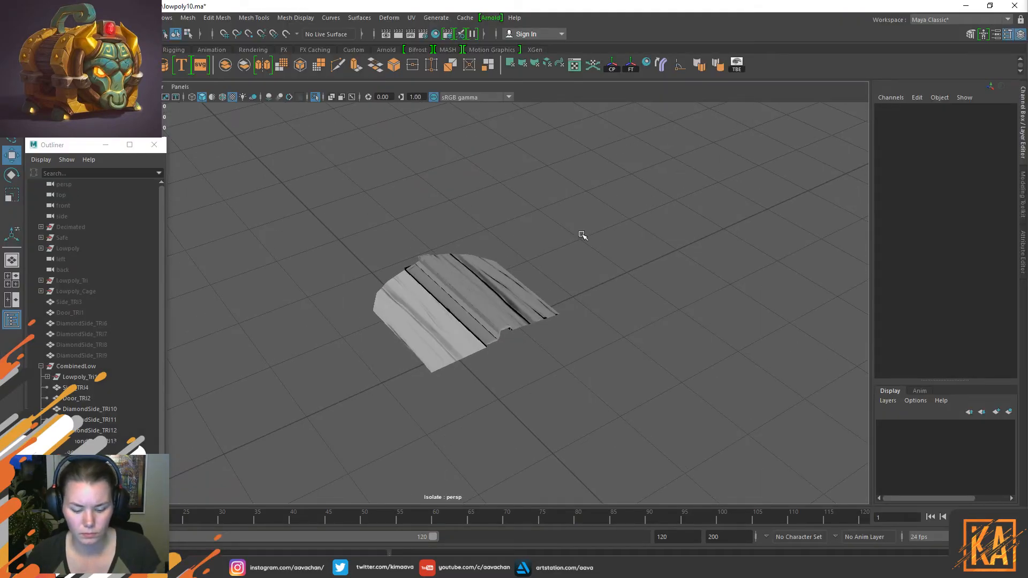
{"action": "scroll", "coordinate": [589, 300], "scroll_direction": "up", "scroll_amount": 3}
{"action": "left_click", "coordinate": [613, 399]}
{"action": "left_click_drag", "start_coordinate": [612, 398], "coordinate": [426, 310], "text": "alt"}
{"action": "scroll", "coordinate": [477, 284], "scroll_direction": "up", "scroll_amount": 3}
{"action": "left_click_drag", "start_coordinate": [476, 284], "coordinate": [518, 320], "text": "alt"}
{"action": "right_click_drag", "start_coordinate": [517, 320], "coordinate": [507, 174]}
{"action": "left_click", "coordinate": [464, 350]}
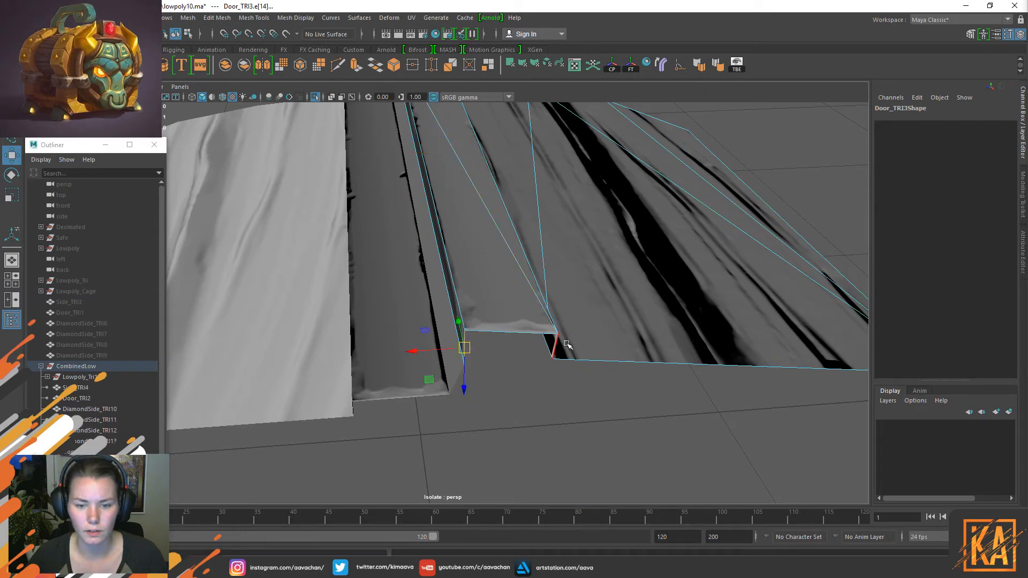
{"action": "left_click", "coordinate": [556, 345], "text": "shift"}
{"action": "right_click_drag", "start_coordinate": [555, 344], "coordinate": [539, 470], "text": "shift"}
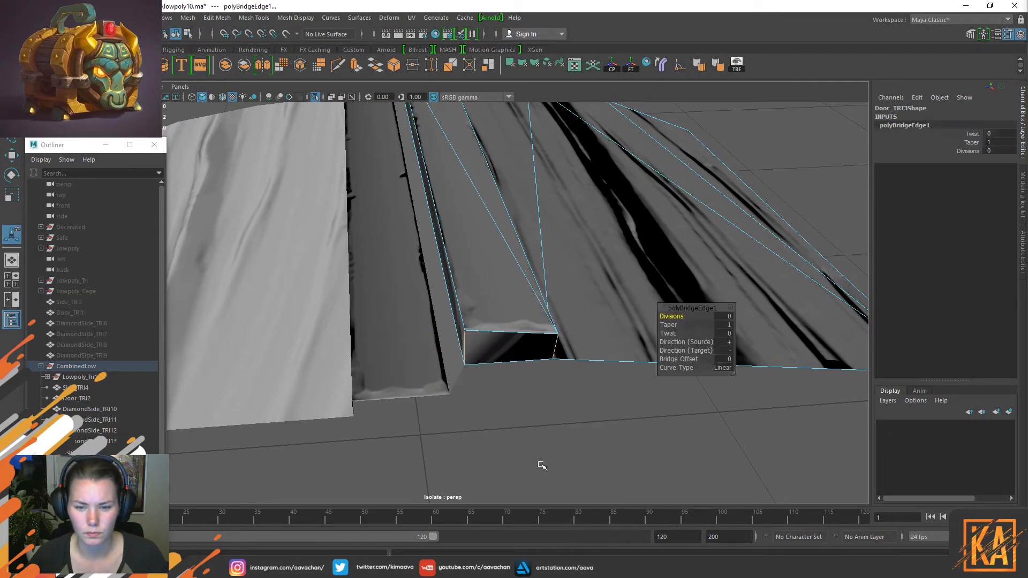
Select the side edges of the bridged face on the door and cut the UVs along them.
{"action": "right_click_drag", "start_coordinate": [508, 345], "coordinate": [508, 288]}
{"action": "left_click", "coordinate": [502, 349]}
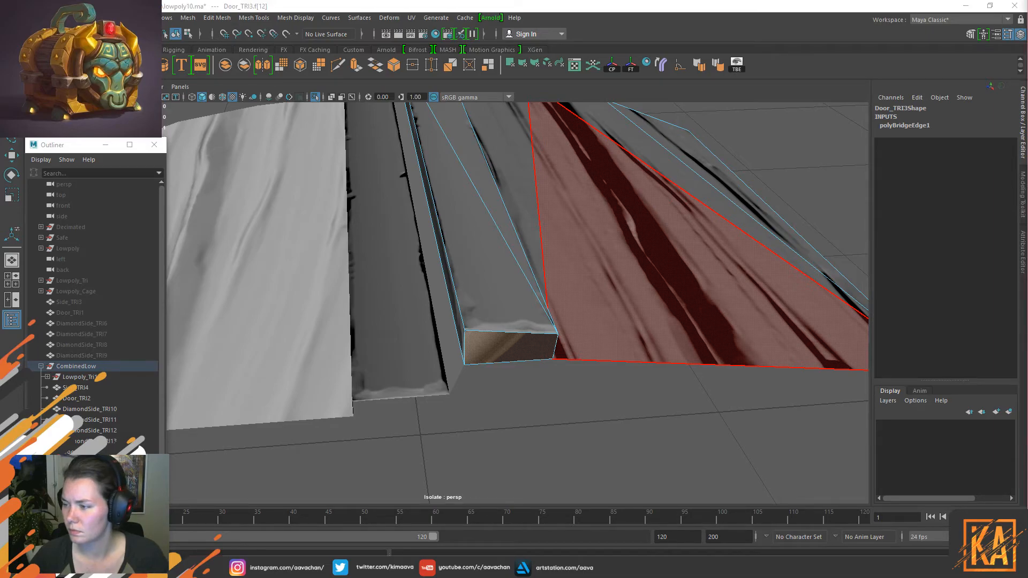
{"action": "right_click_drag", "start_coordinate": [498, 259], "coordinate": [463, 204]}
{"action": "left_click", "coordinate": [464, 345]}
{"action": "left_click", "coordinate": [555, 349], "text": "shift"}
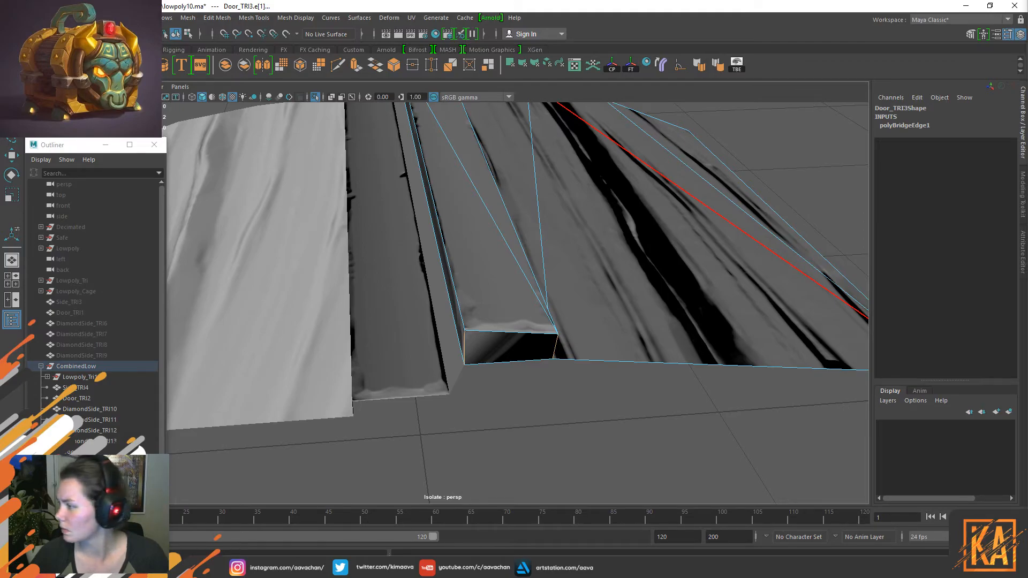
{"action": "key", "text": "shift+x"}
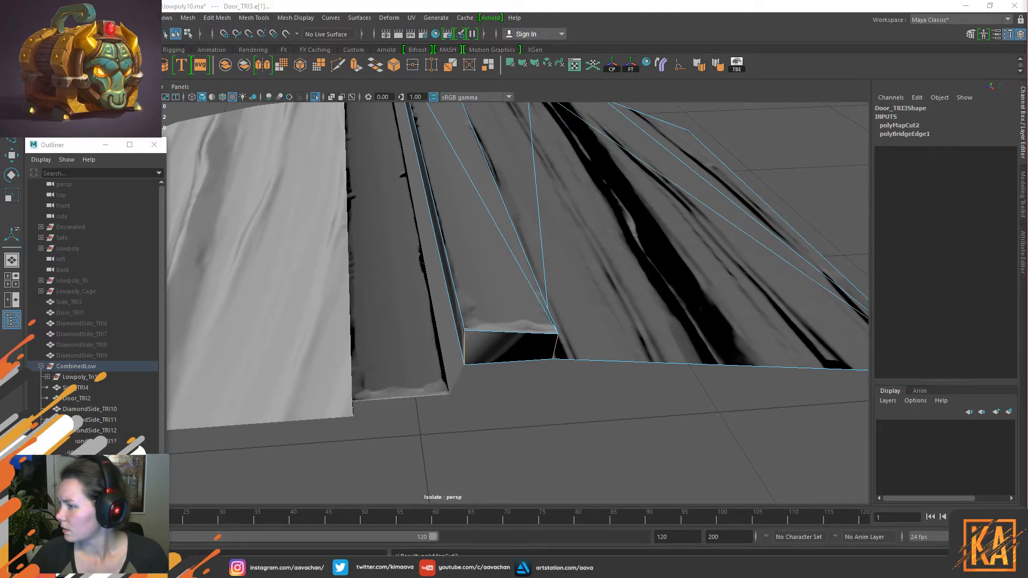
{"action": "key", "text": "ctrl+shift+x"}
Move the bridged face's UVs onto the matching wood texture and return to object mode.
{"action": "right_click_drag", "start_coordinate": [482, 259], "coordinate": [482, 290]}
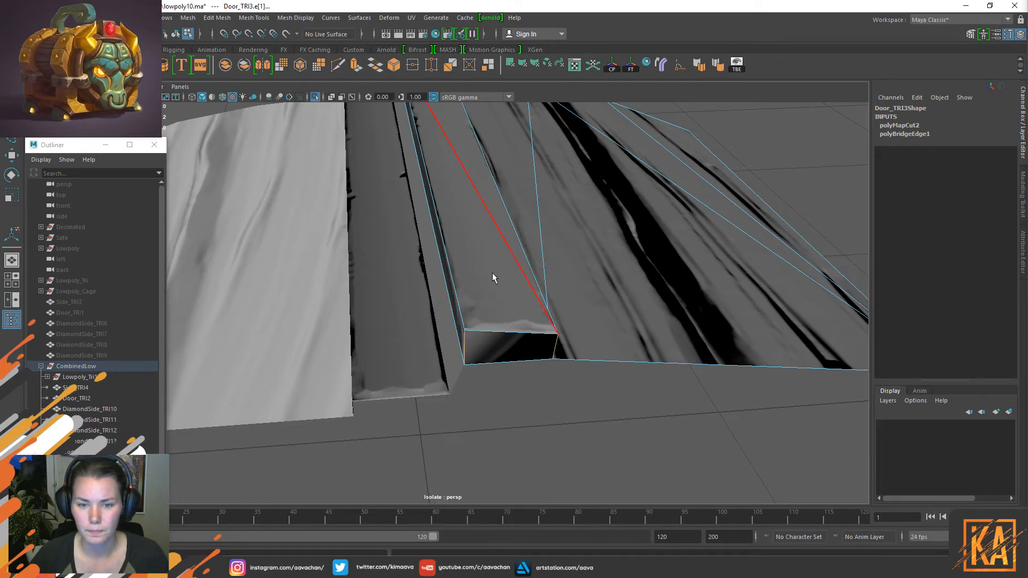
{"action": "left_click", "coordinate": [500, 346]}
{"action": "key", "text": "w"}
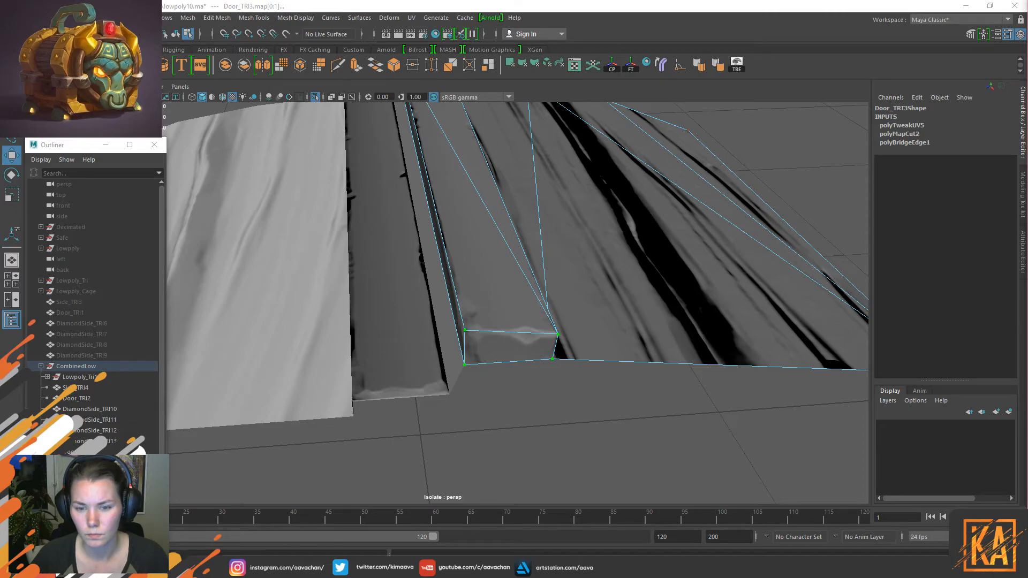
{"action": "mouse_move", "coordinate": [471, 299]}
{"action": "left_mouse_down", "text": "alt"}
{"action": "mouse_move", "coordinate": [482, 294]}
{"action": "mouse_move", "coordinate": [419, 305]}
{"action": "mouse_move", "coordinate": [458, 304]}
{"action": "left_mouse_up", "text": "alt"}
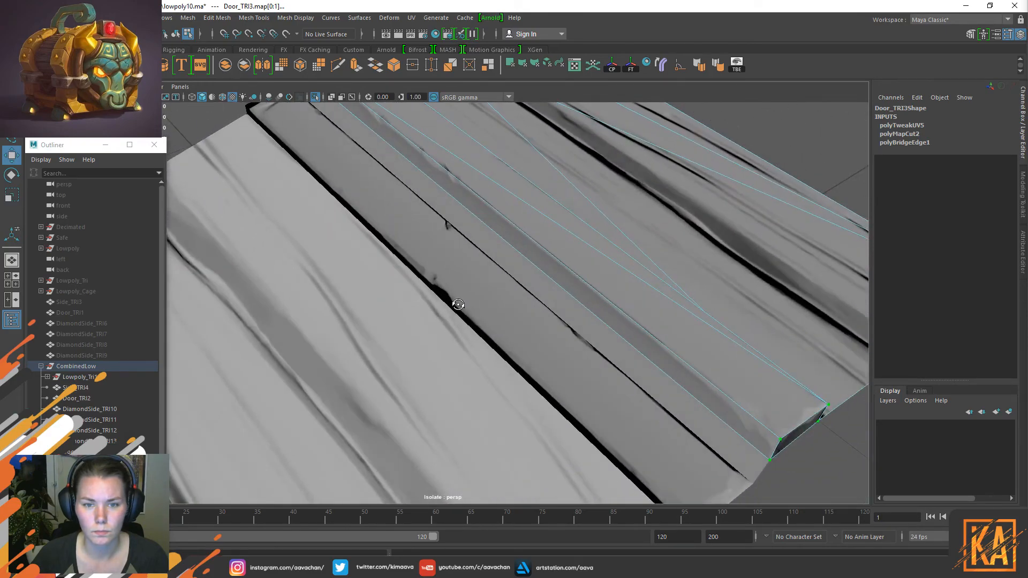
{"action": "key", "text": "F8"}
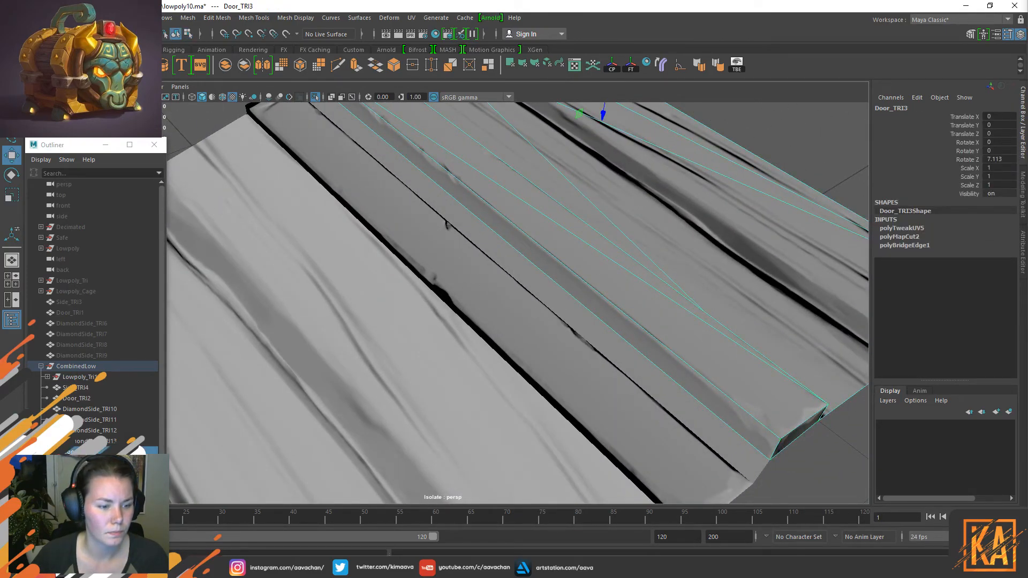
Hide the old combined chest mesh CombinedLow2, leaving the CombinedLow group shown.
{"action": "left_click", "coordinate": [75, 367]}
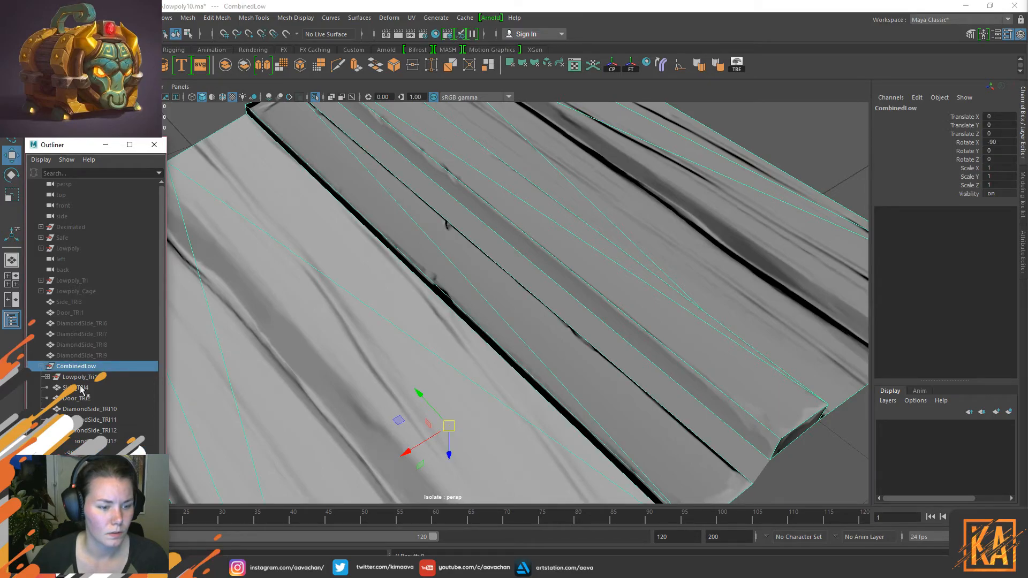
{"action": "left_click", "coordinate": [78, 465]}
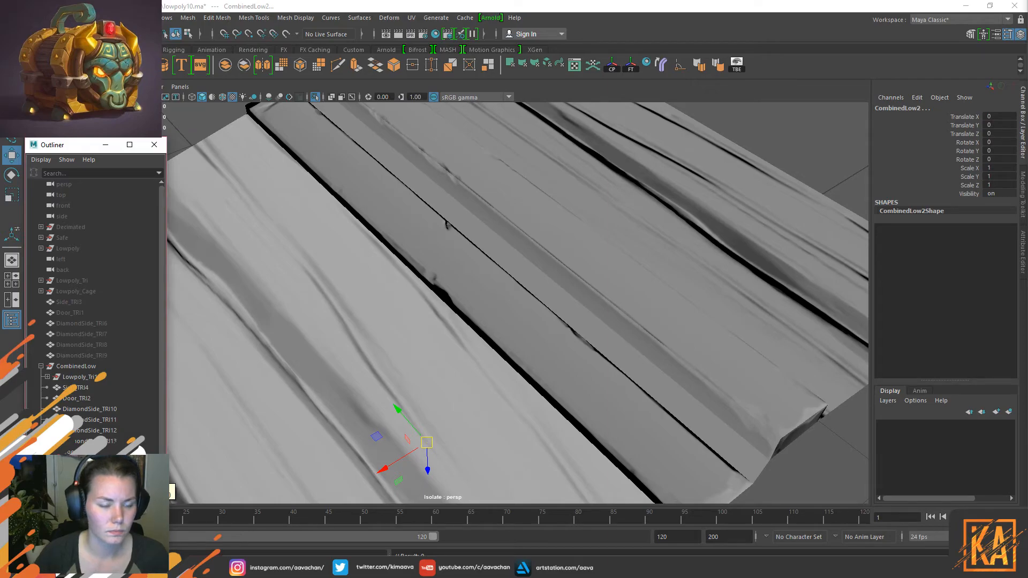
{"action": "left_click", "coordinate": [81, 366]}
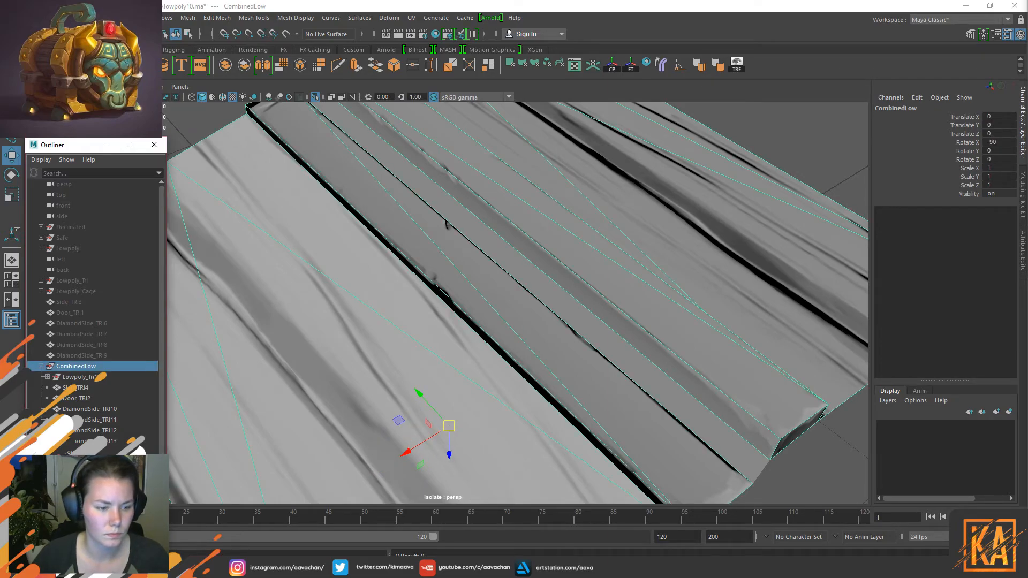
{"action": "left_click", "coordinate": [78, 464]}
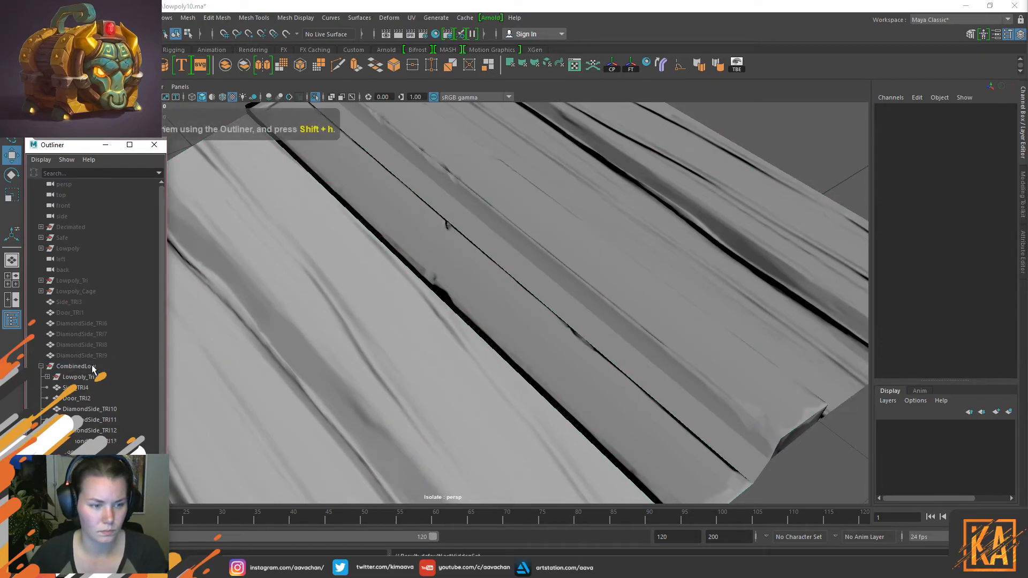
Duplicate the CombinedLow group and combine the copy into a single mesh.
{"action": "left_click", "coordinate": [80, 366]}
{"action": "key", "text": "f"}
{"action": "scroll", "coordinate": [442, 377], "scroll_direction": "up", "scroll_amount": 2}
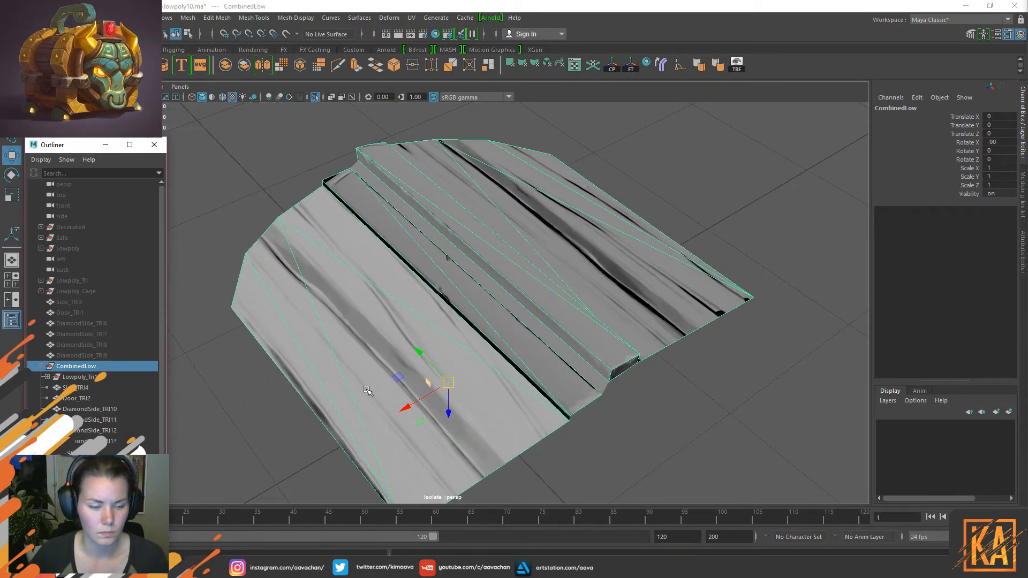
{"action": "left_click", "coordinate": [81, 473]}
{"action": "right_click", "coordinate": [212, 147], "text": "shift"}
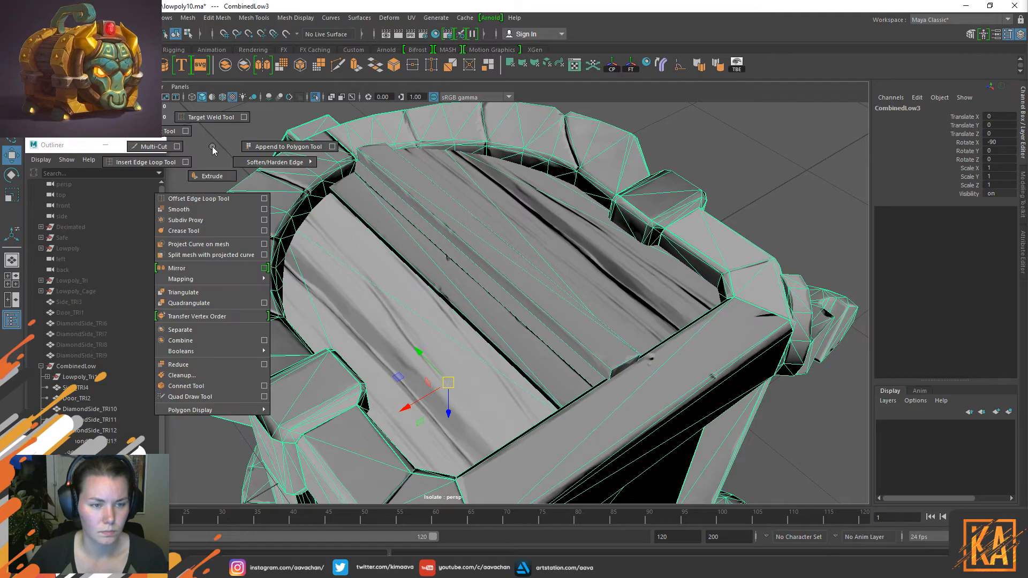
{"action": "left_click", "coordinate": [202, 341]}
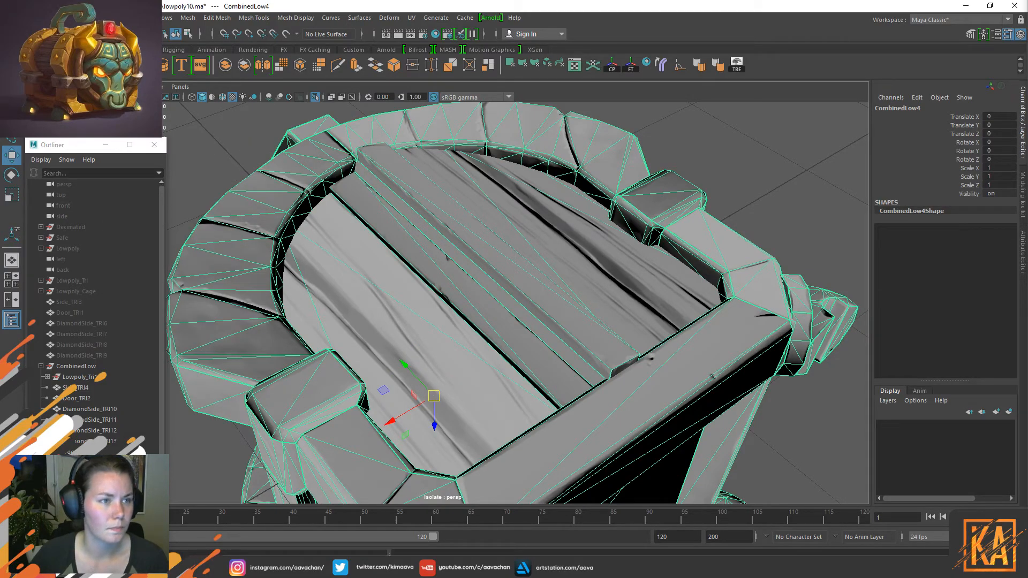
Export the combined mesh as OBJ to the Chest Texture folder, replacing Chest_Comb.obj.
{"action": "left_click", "coordinate": [8, 18]}
{"action": "left_click", "coordinate": [49, 158]}
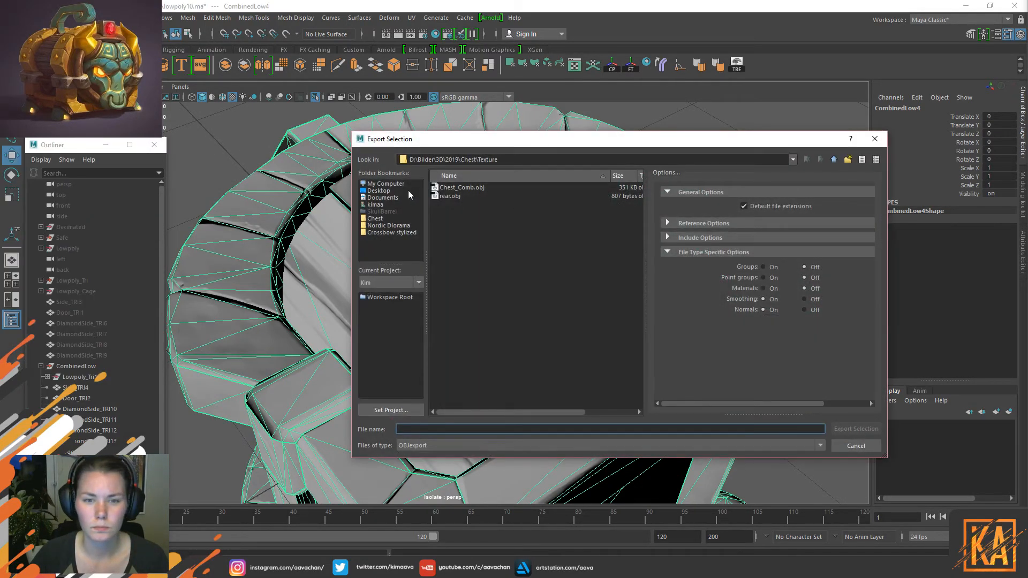
{"action": "left_click", "coordinate": [472, 189]}
{"action": "left_click", "coordinate": [854, 428]}
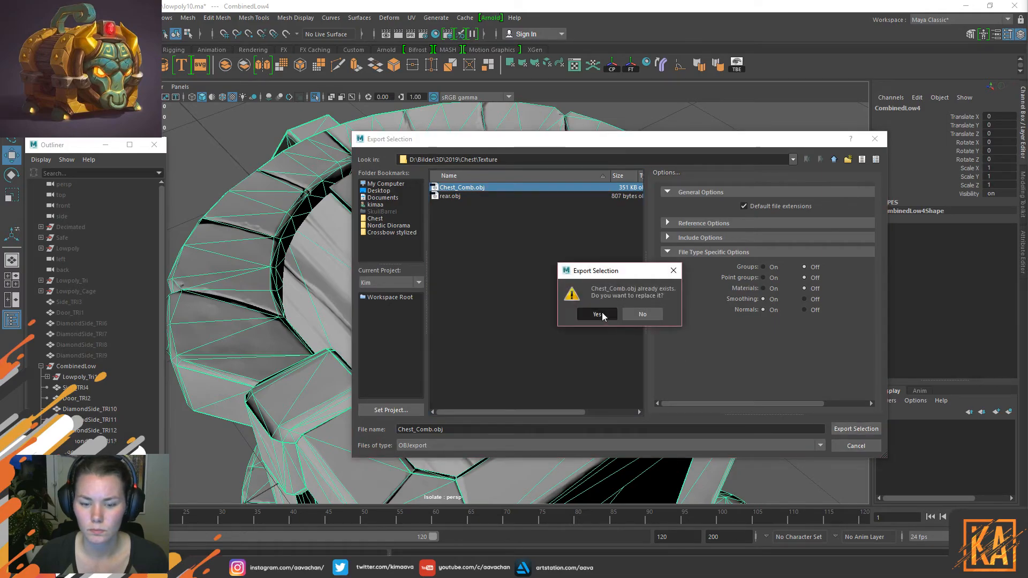
{"action": "left_click", "coordinate": [602, 313]}
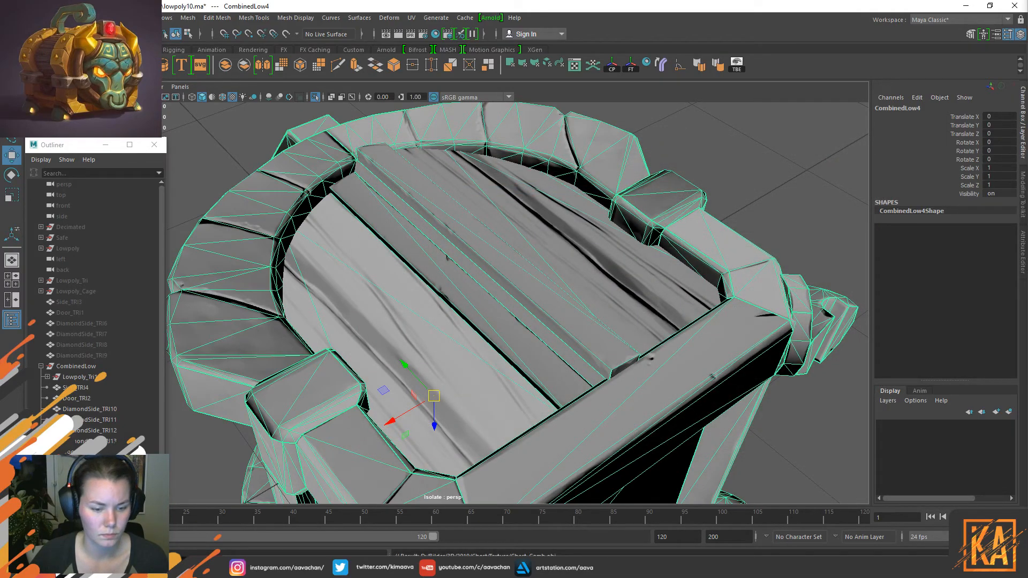
Switch to Marmoset Toolbag and inspect the chest's door gap and lower frame from up close and from below.
{"action": "key", "text": "alt+Tab"}
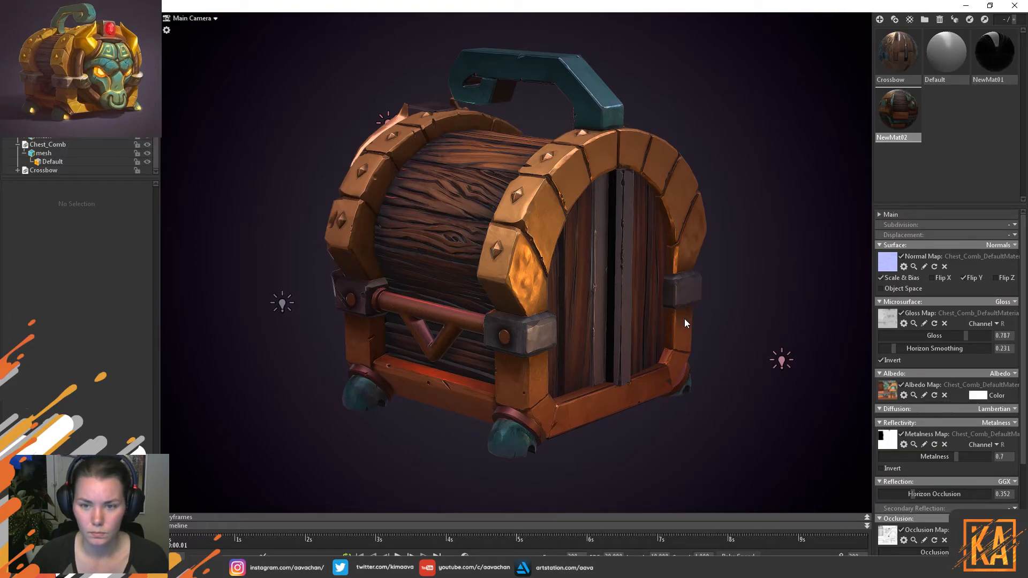
{"action": "left_click", "coordinate": [620, 323]}
{"action": "left_click_drag", "start_coordinate": [709, 312], "coordinate": [697, 239]}
{"action": "left_click", "coordinate": [697, 239]}
{"action": "scroll", "coordinate": [618, 294], "scroll_direction": "up", "scroll_amount": 10}
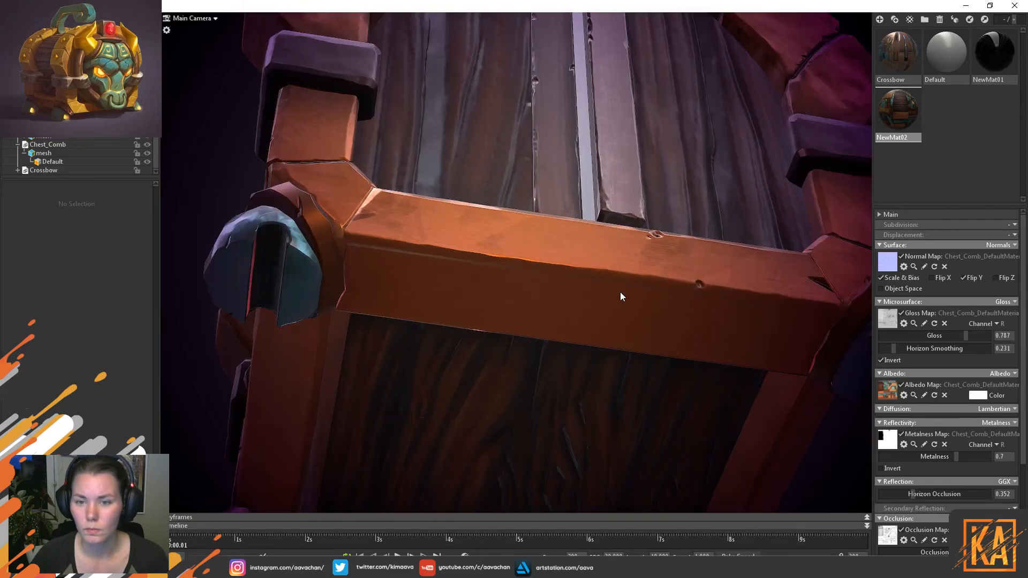
{"action": "scroll", "coordinate": [618, 323], "scroll_direction": "down", "scroll_amount": 10}
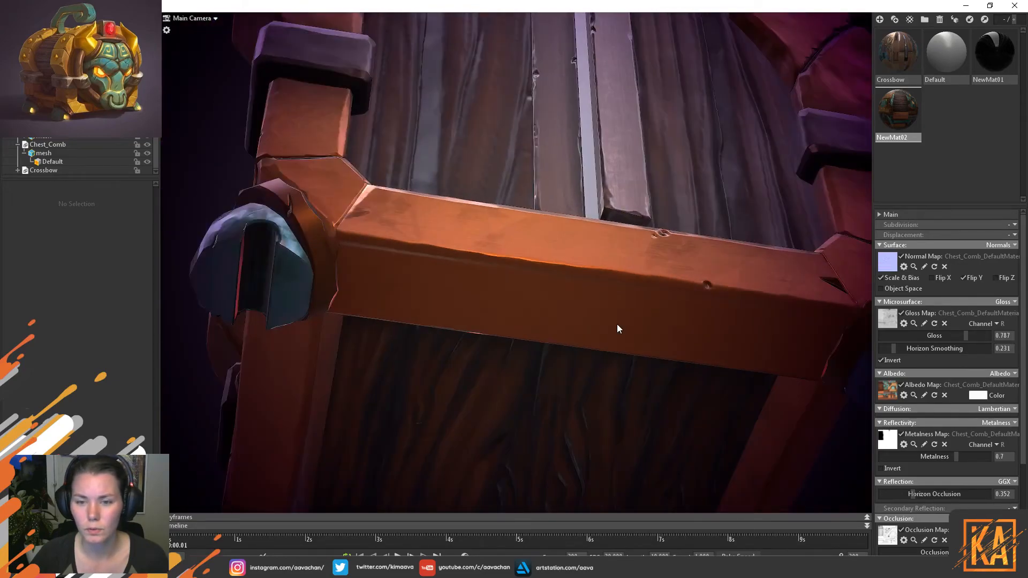
{"action": "left_click_drag", "start_coordinate": [539, 190], "coordinate": [568, 345]}
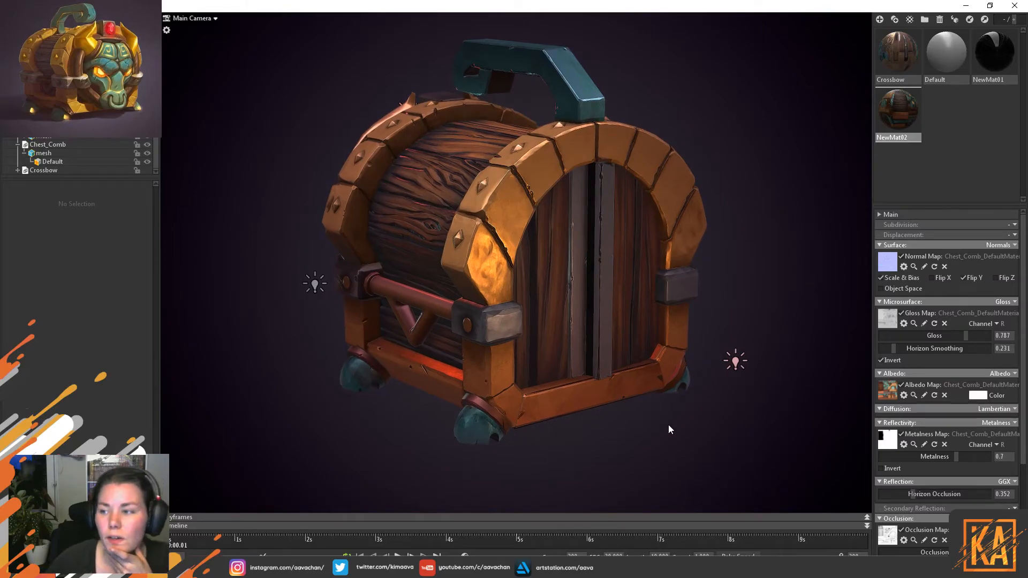
Switch back to Maya and unfold the UVs of the narrow plane's face in the door gap.
{"action": "key", "text": "alt+Tab"}
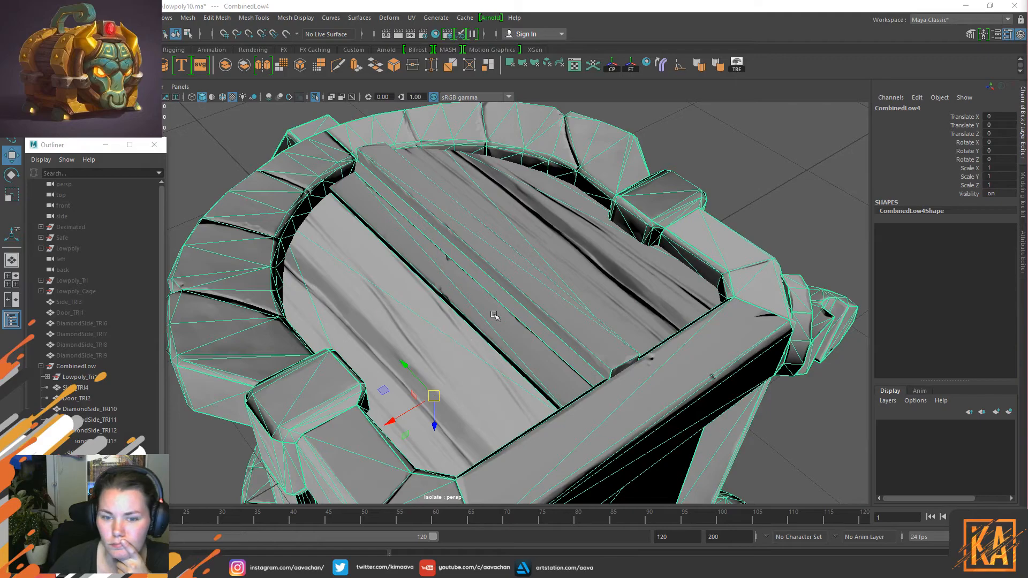
{"action": "left_click", "coordinate": [505, 296]}
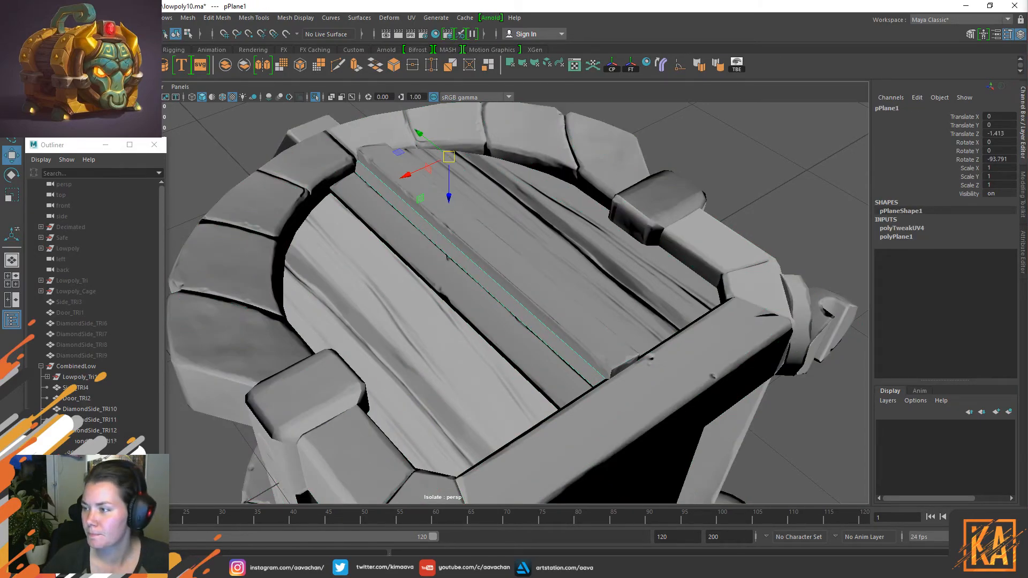
{"action": "key", "text": "F11"}
{"action": "left_click", "coordinate": [482, 277]}
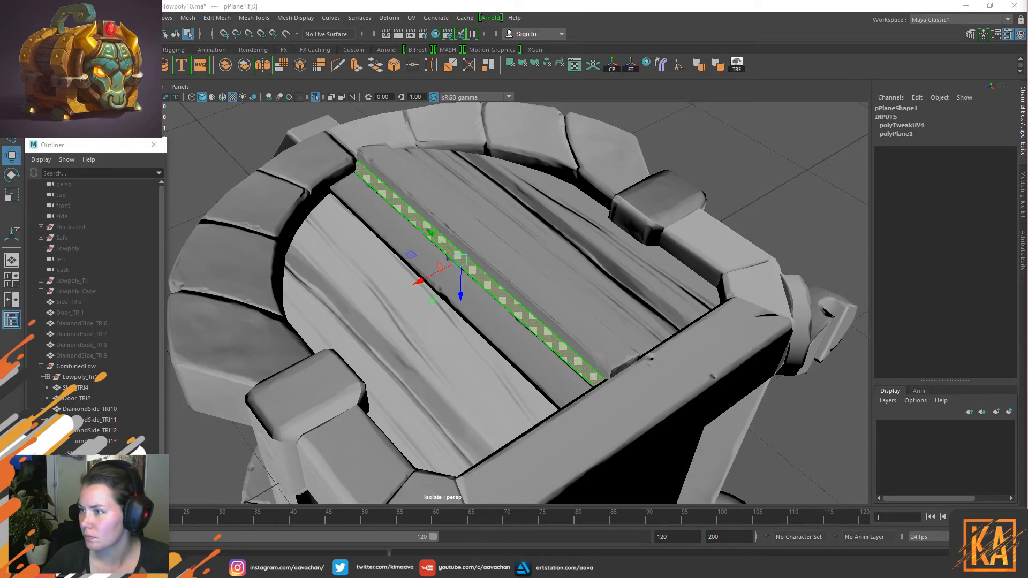
{"action": "key", "text": "ctrl+u"}
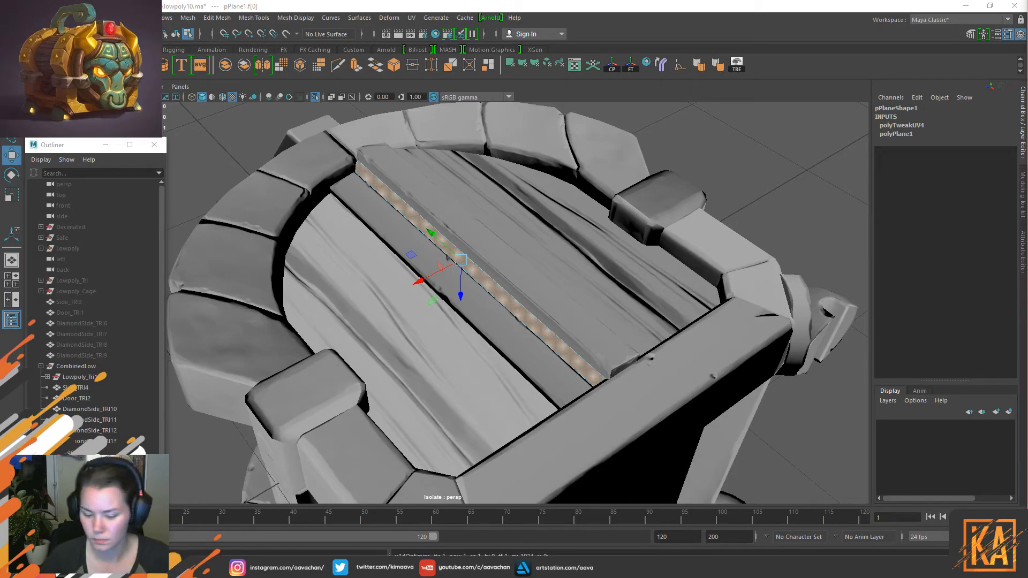
Scale and reposition the narrow plane's UVs, return to object mode and clear the selection.
{"action": "key", "text": "r"}
{"action": "key", "text": "w"}
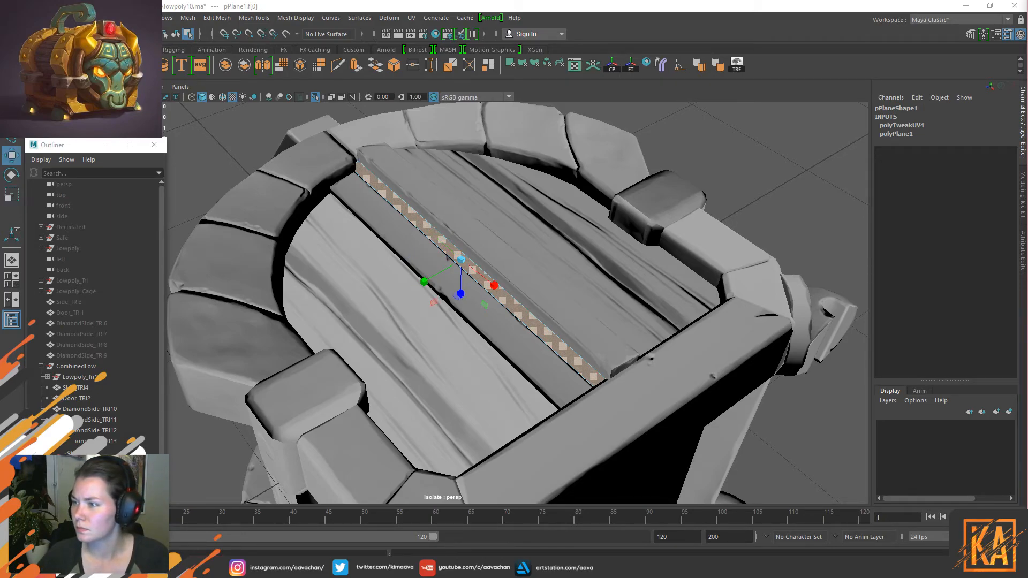
{"action": "key", "text": "r"}
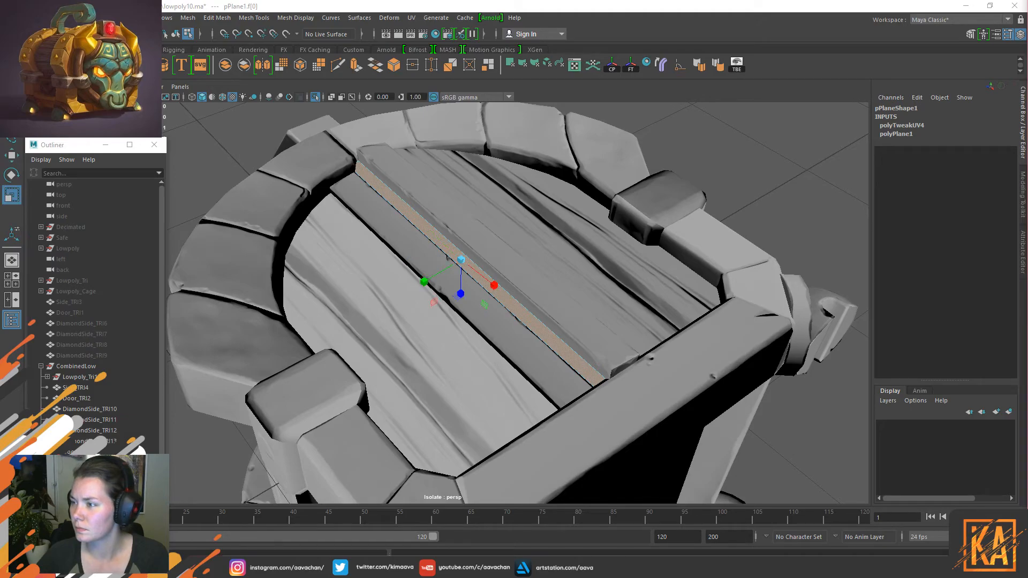
{"action": "key", "text": "w"}
{"action": "key", "text": "r"}
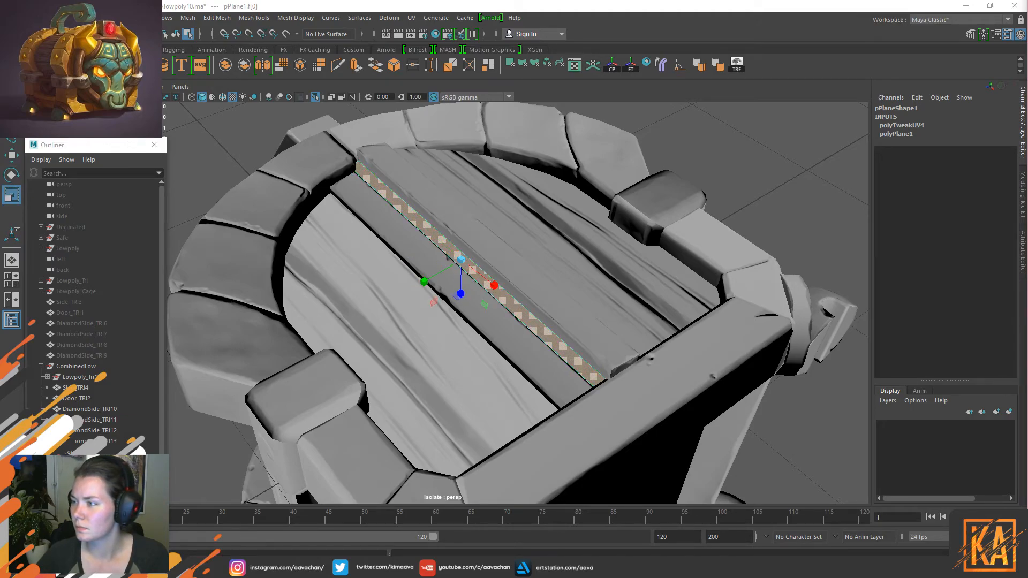
{"action": "key", "text": "w"}
{"action": "key", "text": "r"}
{"action": "key", "text": "w"}
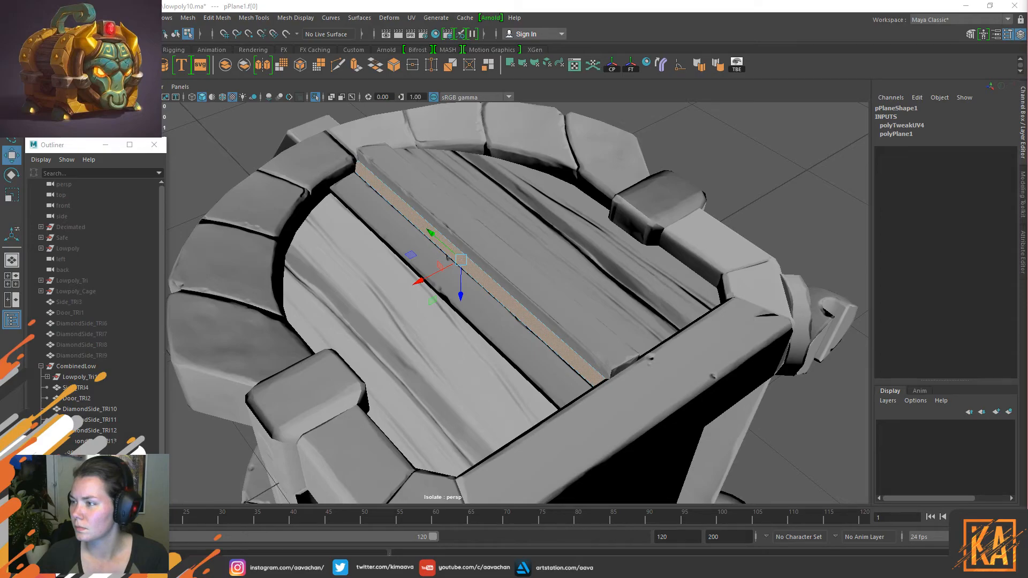
{"action": "right_click", "coordinate": [382, 191]}
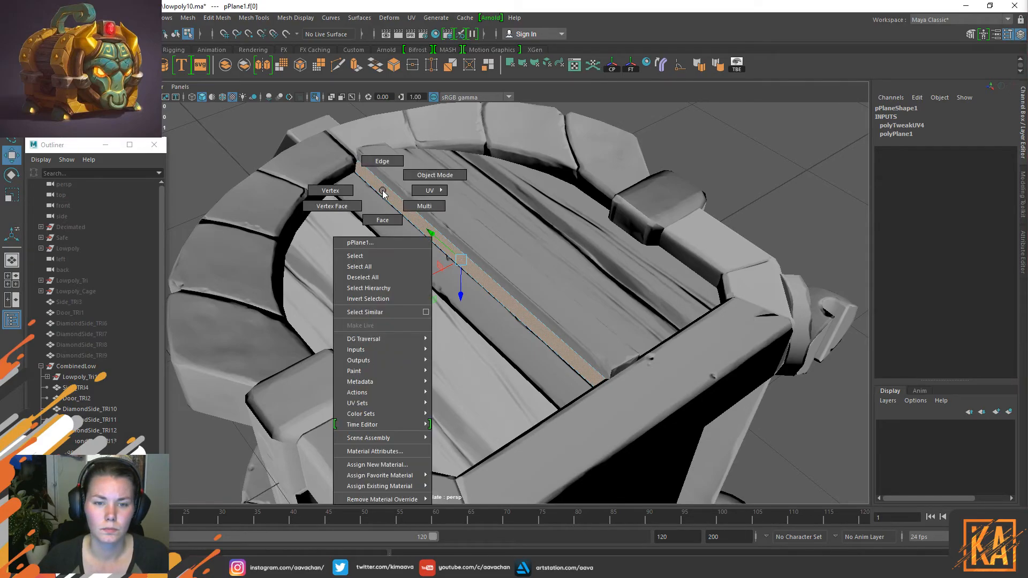
{"action": "right_click_drag", "start_coordinate": [383, 194], "coordinate": [435, 175]}
{"action": "left_click", "coordinate": [729, 156]}
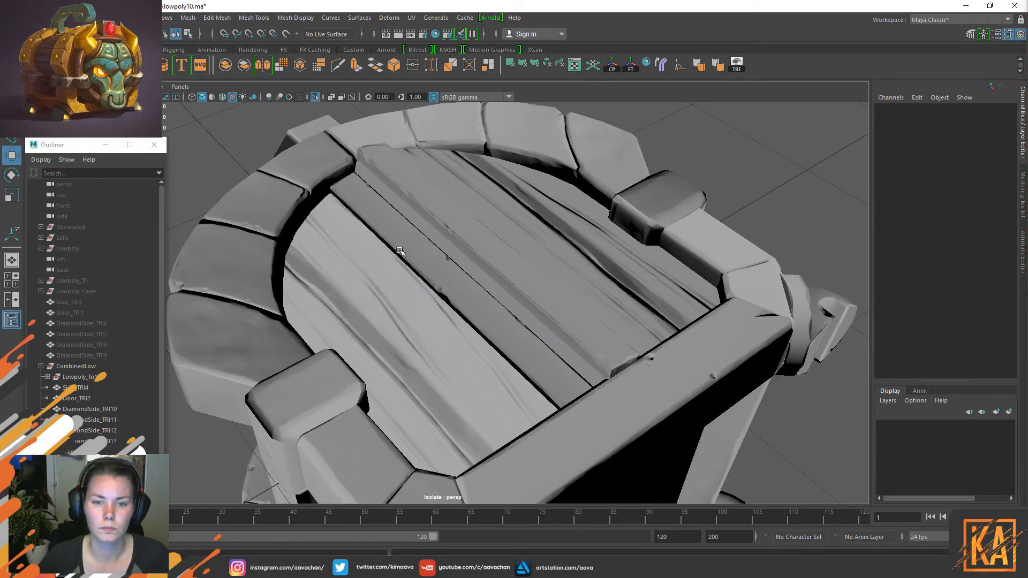
Export the narrow door-gap plane as OBJ to the Chest Texture folder, replacing rear.obj, and save the scene.
{"action": "left_click", "coordinate": [430, 229]}
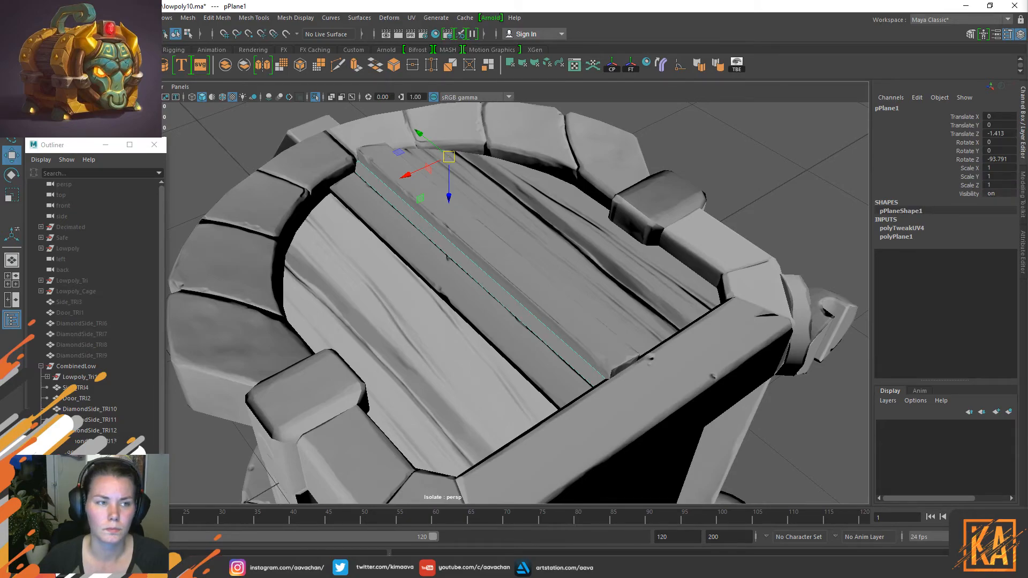
{"action": "left_click", "coordinate": [12, 18]}
{"action": "left_click", "coordinate": [43, 160]}
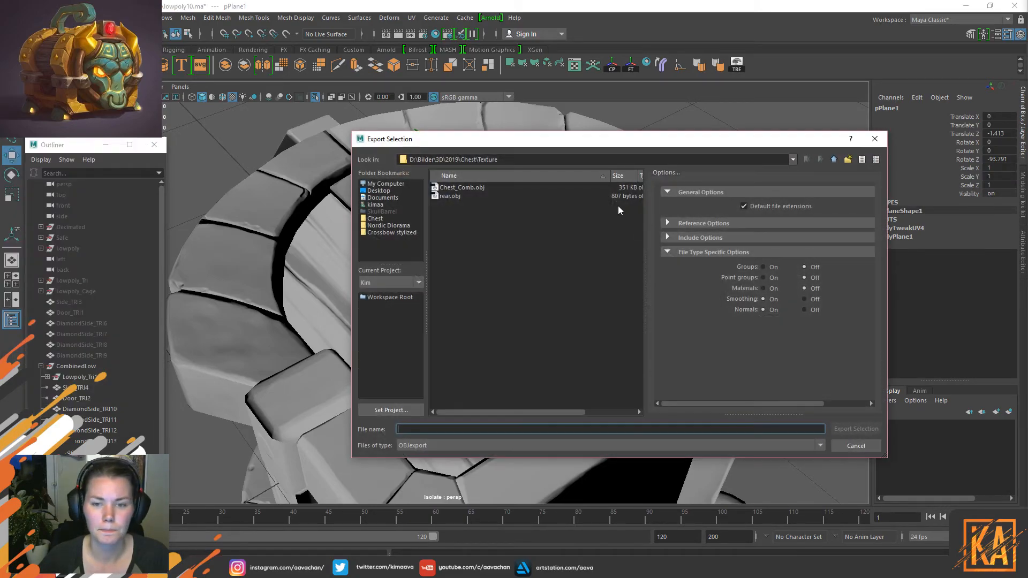
{"action": "left_click", "coordinate": [450, 195]}
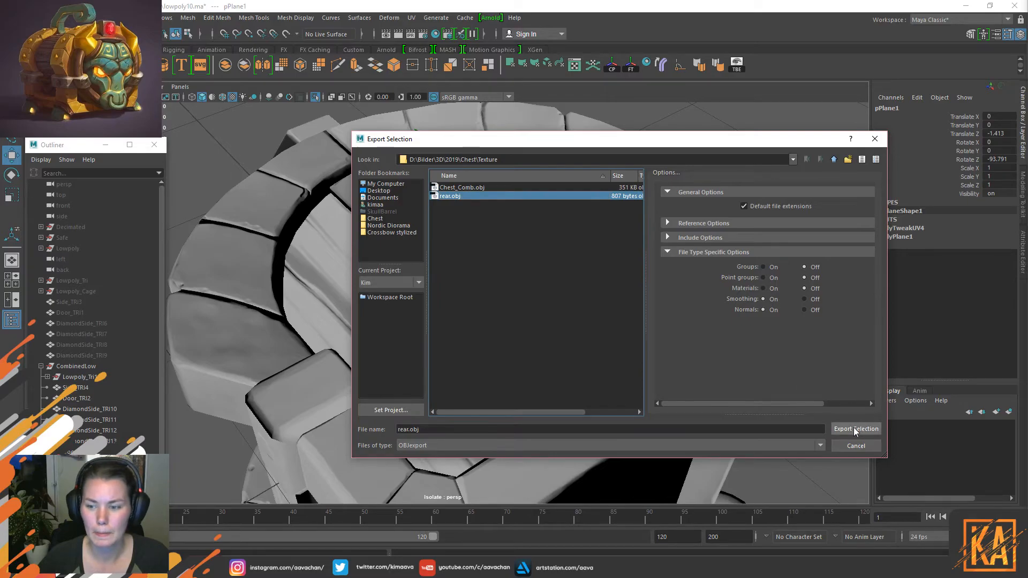
{"action": "left_click", "coordinate": [856, 429]}
{"action": "left_click", "coordinate": [595, 318]}
{"action": "left_click", "coordinate": [728, 185]}
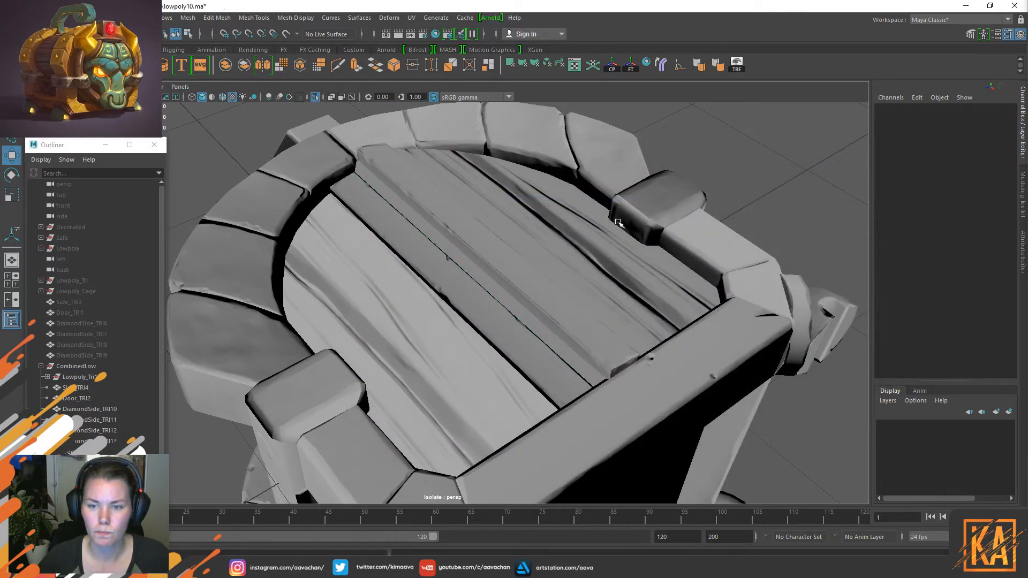
{"action": "key", "text": "ctrl+s"}
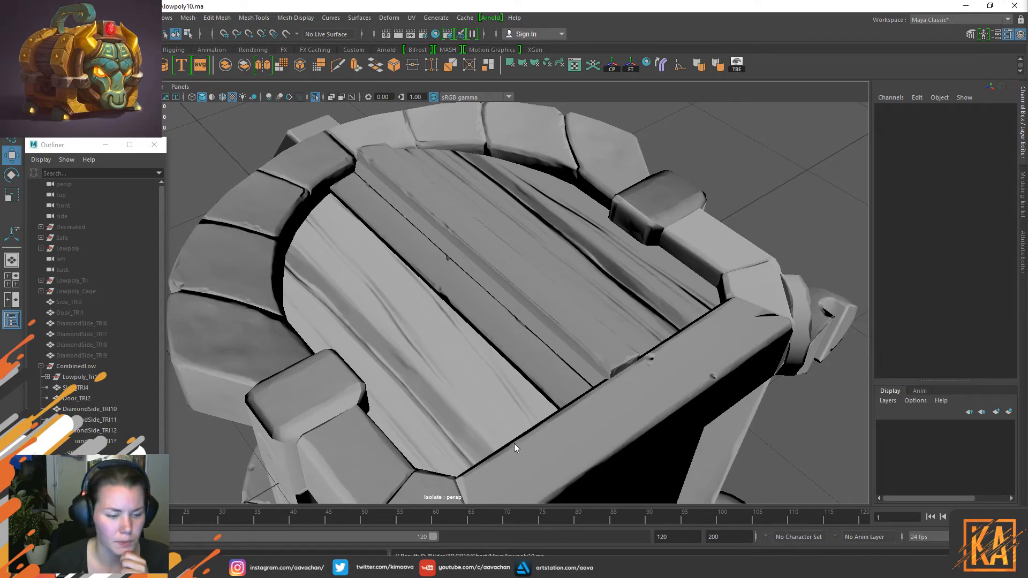
Launch Adobe Photoshop CC 2017 and create a new 512 by 512 pixel document.
{"action": "key", "text": "alt+Tab"}
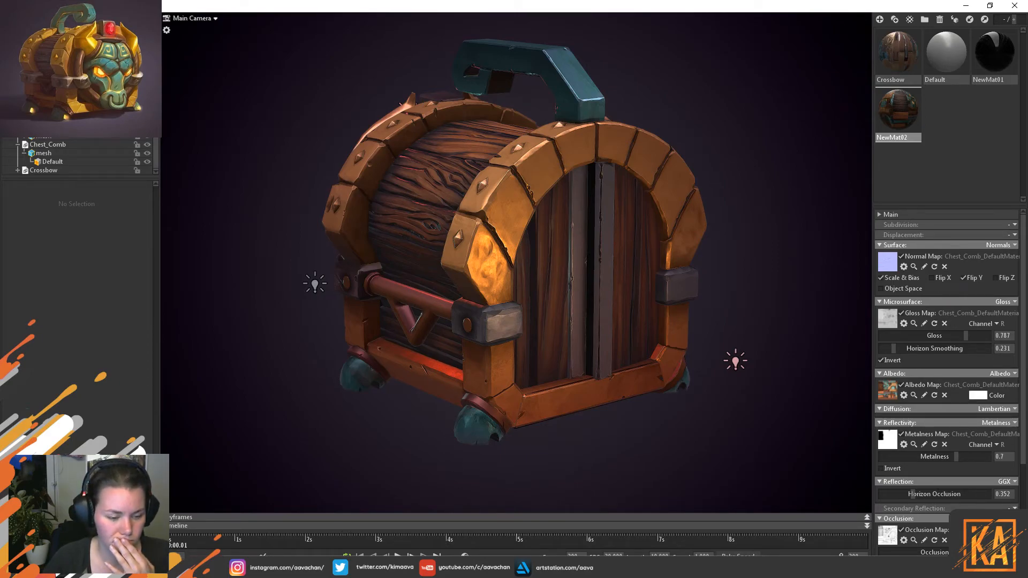
{"action": "key", "text": "super"}
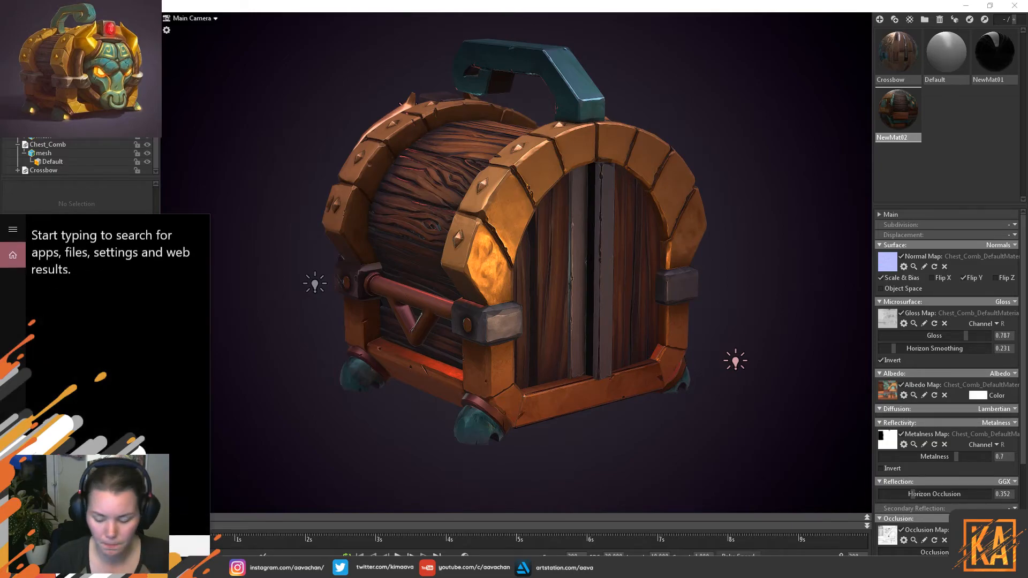
{"action": "type", "text": "photo"}
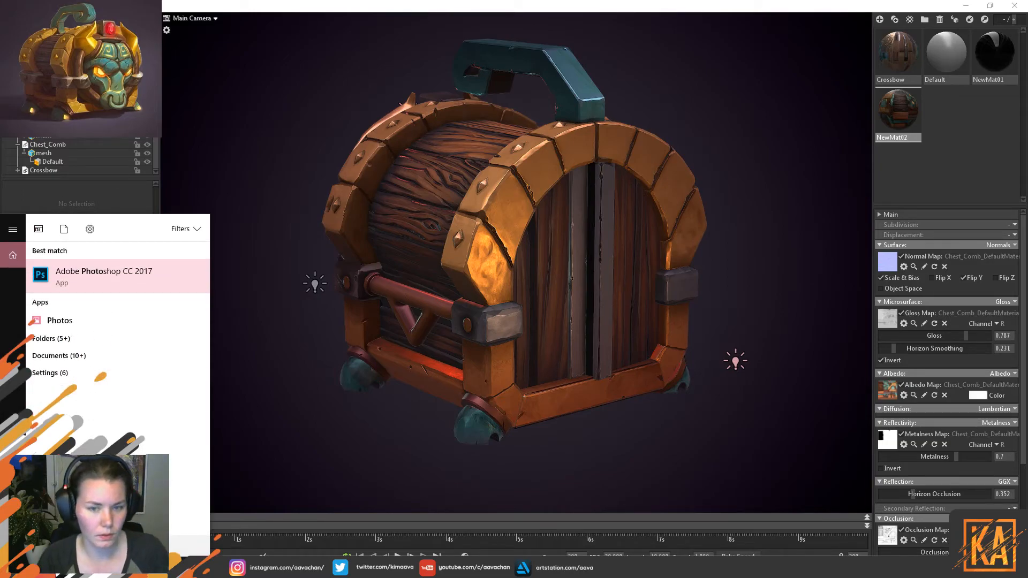
{"action": "key", "text": "Return"}
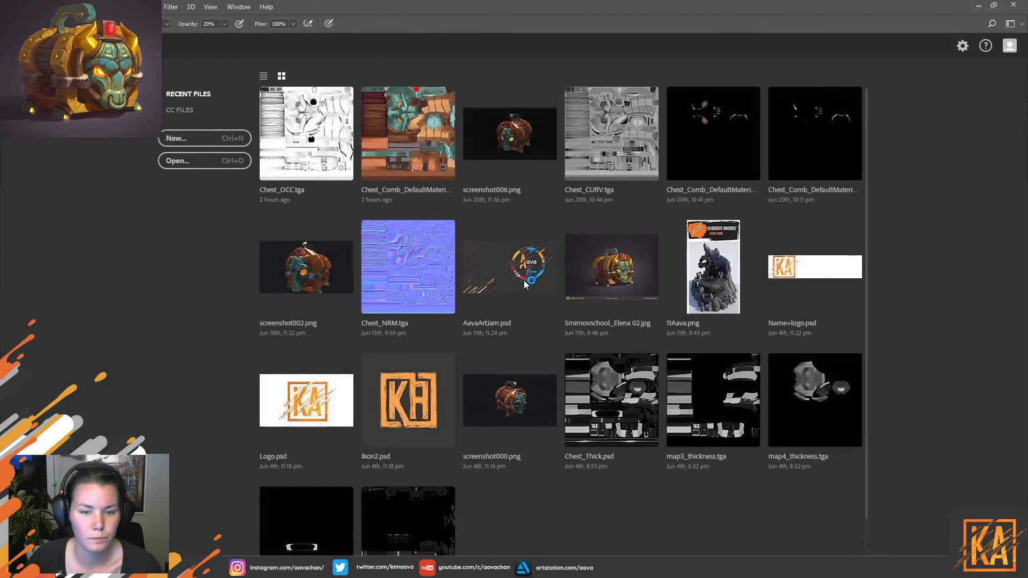
{"action": "left_click", "coordinate": [192, 142]}
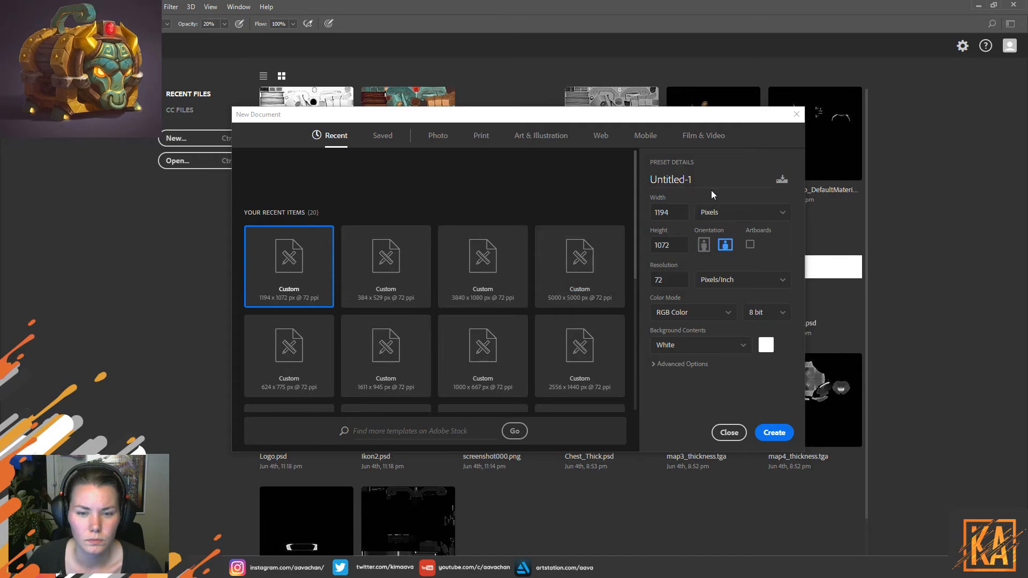
{"action": "type", "text": "512"}
{"action": "key", "text": "Tab"}
{"action": "type", "text": "512"}
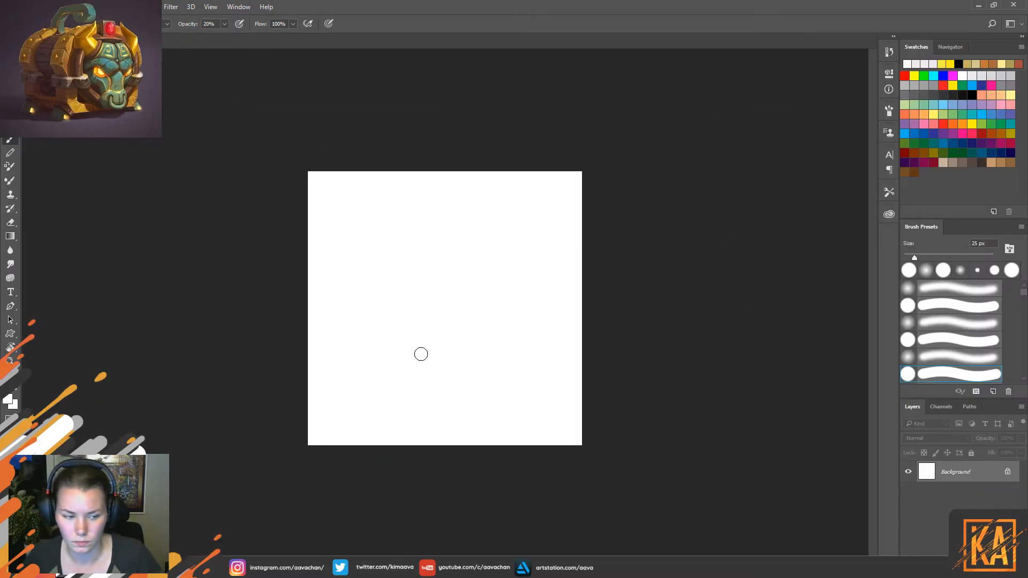
Add a new layer above the background, fill it with black and lock it.
{"action": "left_click", "coordinate": [7, 392]}
{"action": "key", "text": "ctrl+shift+alt+n"}
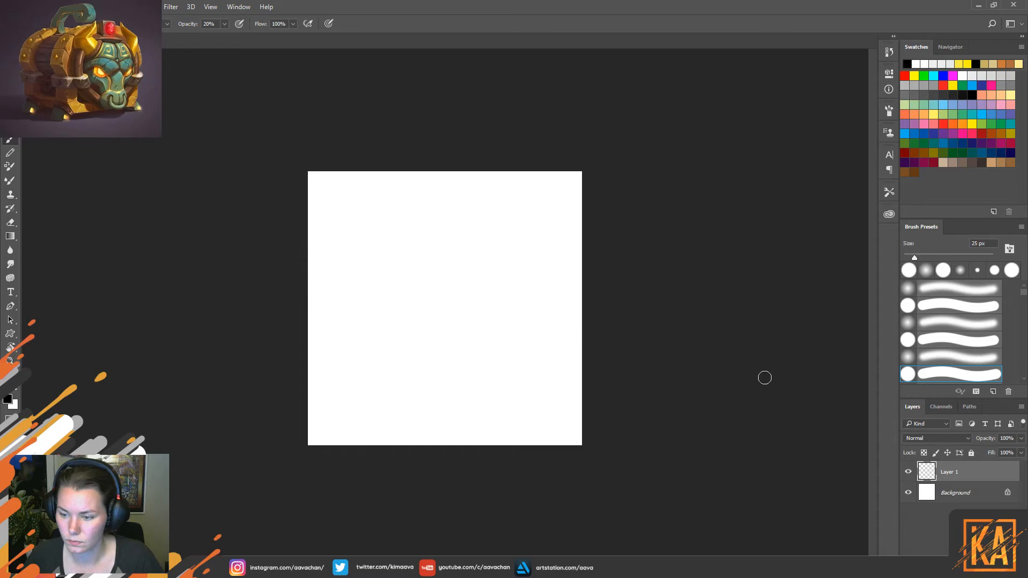
{"action": "key", "text": "alt+BackSpace"}
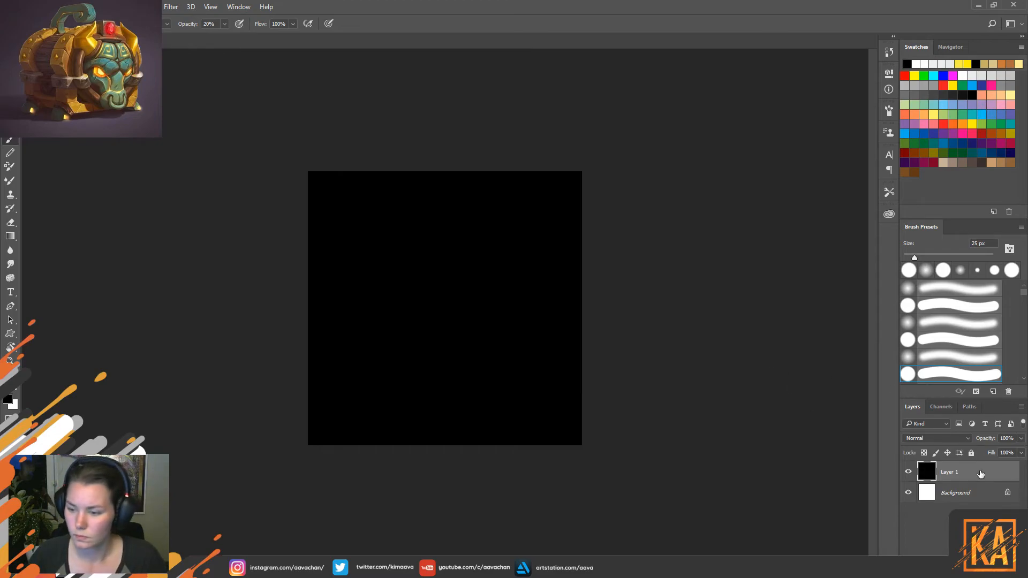
{"action": "left_click", "coordinate": [971, 452]}
Add an empty layer above the black one and reduce the brush size to 2 px.
{"action": "key", "text": "ctrl+shift+alt+n"}
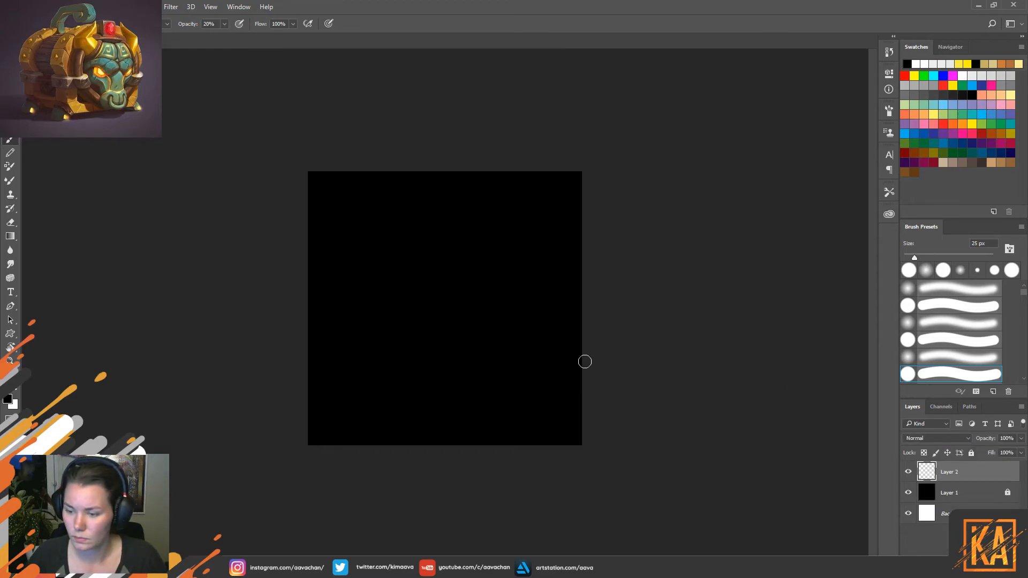
{"action": "key", "text": "ctrl+plus"}
{"action": "key", "text": "ctrl+plus"}
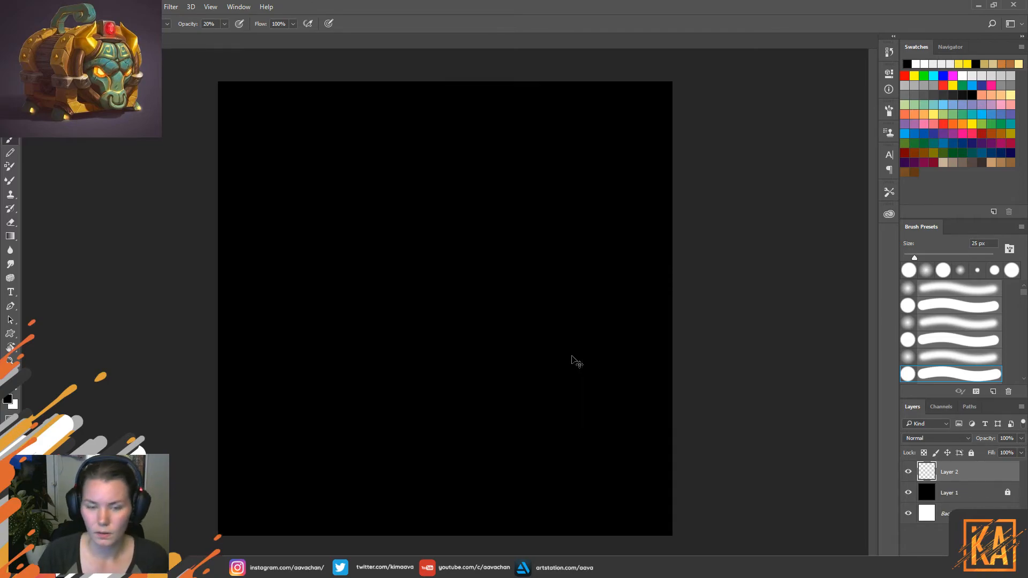
{"action": "left_click_drag", "start_coordinate": [352, 142], "coordinate": [466, 294]}
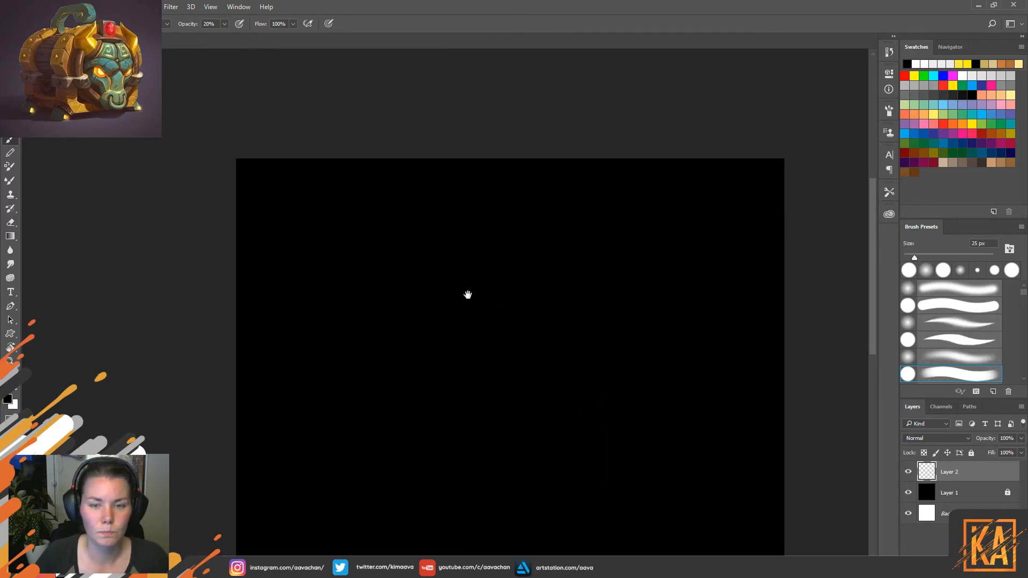
{"action": "key", "text": "bracketleft"}
{"action": "key", "text": "bracketleft"}
{"action": "key", "text": "bracketleft"}
{"action": "key", "text": "bracketleft"}
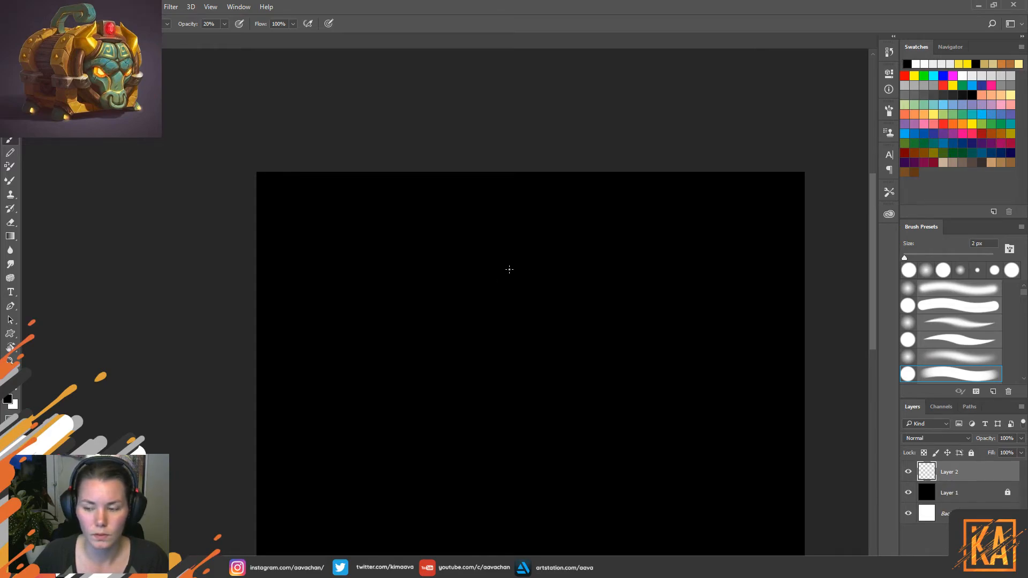
{"action": "key", "text": "ctrl+plus"}
{"action": "key", "text": "ctrl+plus"}
{"action": "left_click_drag", "start_coordinate": [610, 184], "coordinate": [673, 301]}
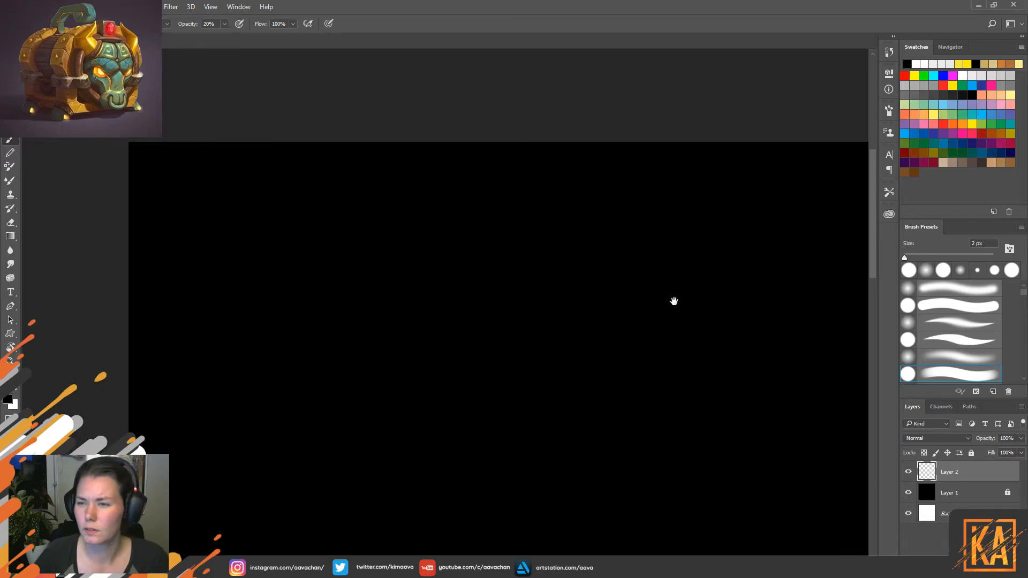
Paint two small slanted red eyes near the canvas's upper edge with the 2 px brush and save the image as glare.tga.
{"action": "left_click", "coordinate": [943, 123]}
{"action": "mouse_move", "coordinate": [579, 200]}
{"action": "left_mouse_down"}
{"action": "mouse_move", "coordinate": [472, 254]}
{"action": "mouse_move", "coordinate": [544, 222]}
{"action": "left_mouse_up"}
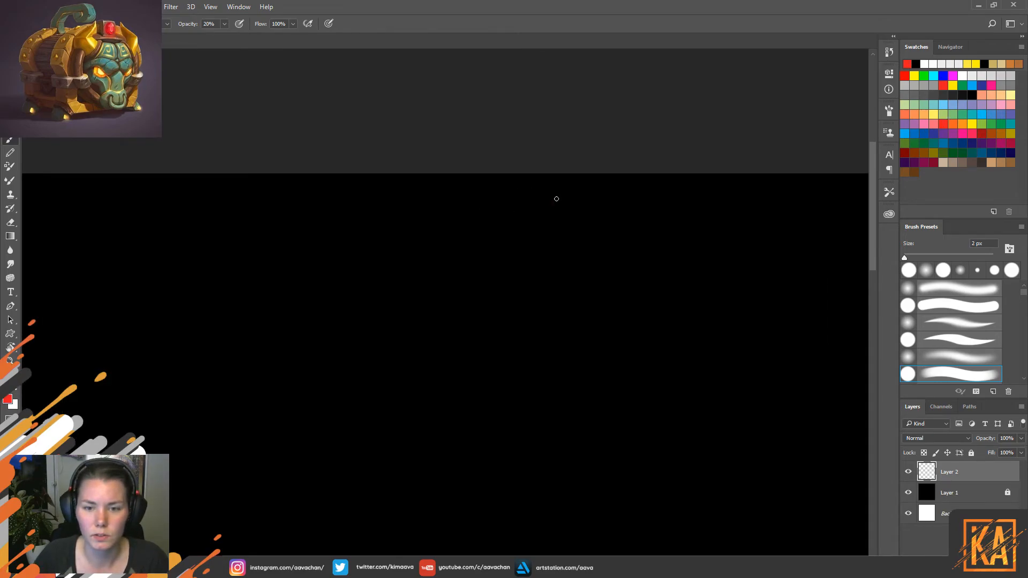
{"action": "left_click_drag", "start_coordinate": [560, 193], "coordinate": [552, 202]}
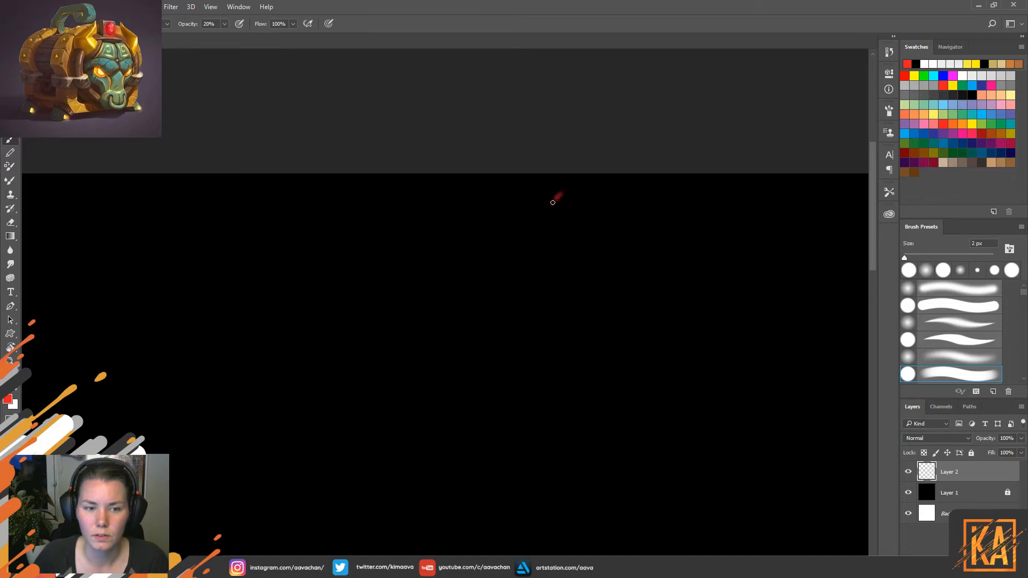
{"action": "key", "text": "ctrl+minus"}
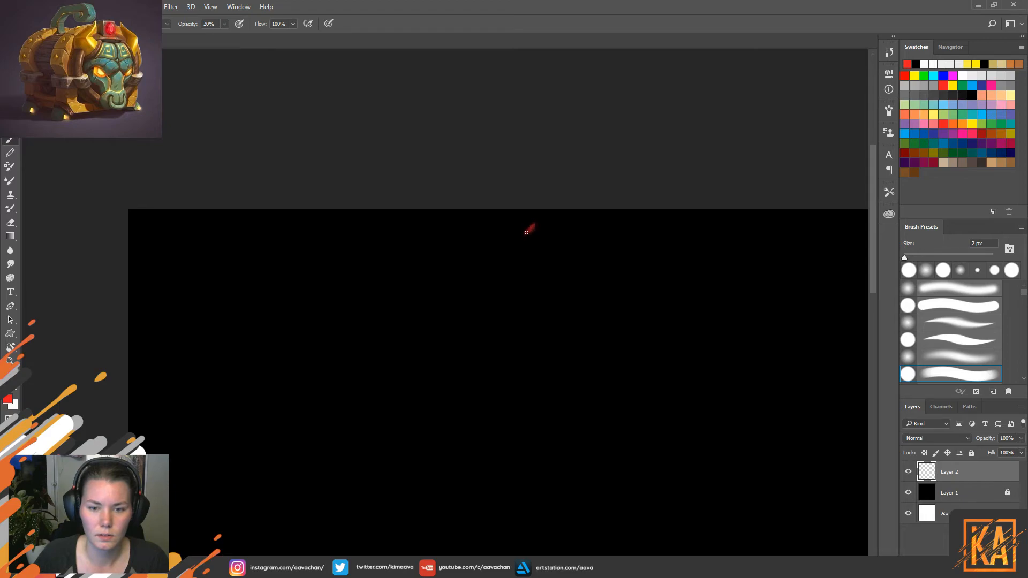
{"action": "left_click_drag", "start_coordinate": [526, 232], "coordinate": [533, 226]}
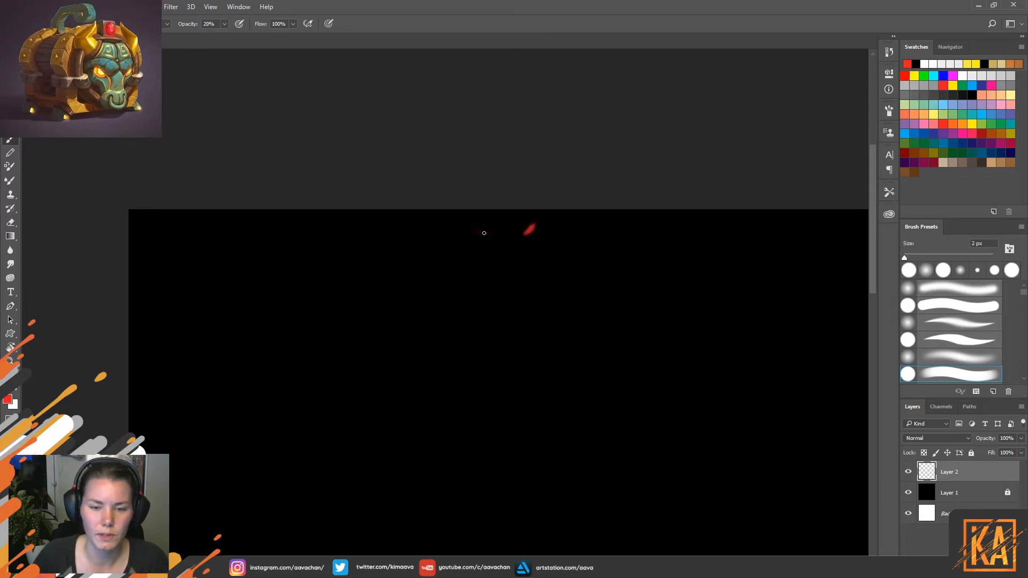
{"action": "left_click_drag", "start_coordinate": [488, 234], "coordinate": [469, 229]}
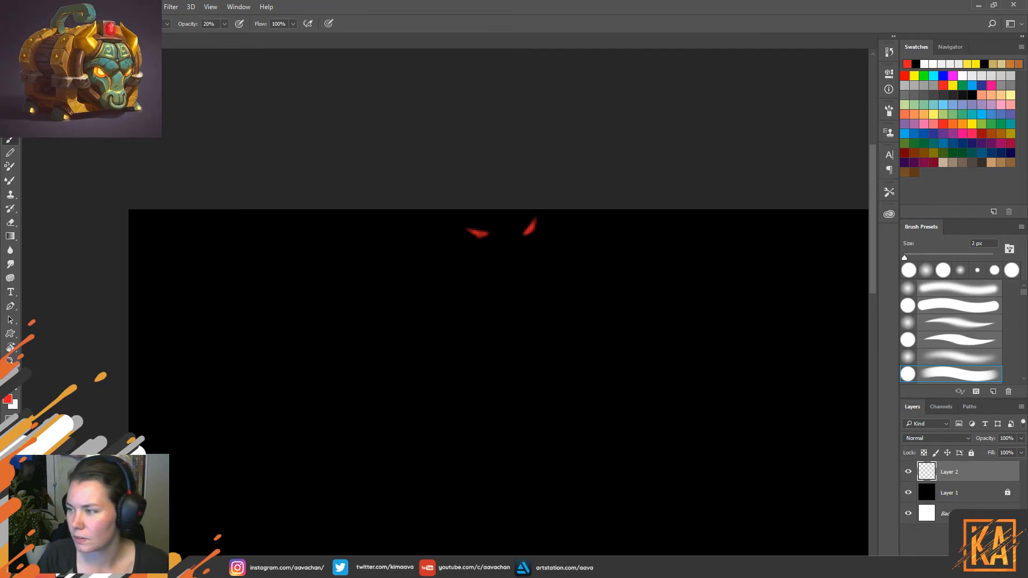
{"action": "key", "text": "Return"}
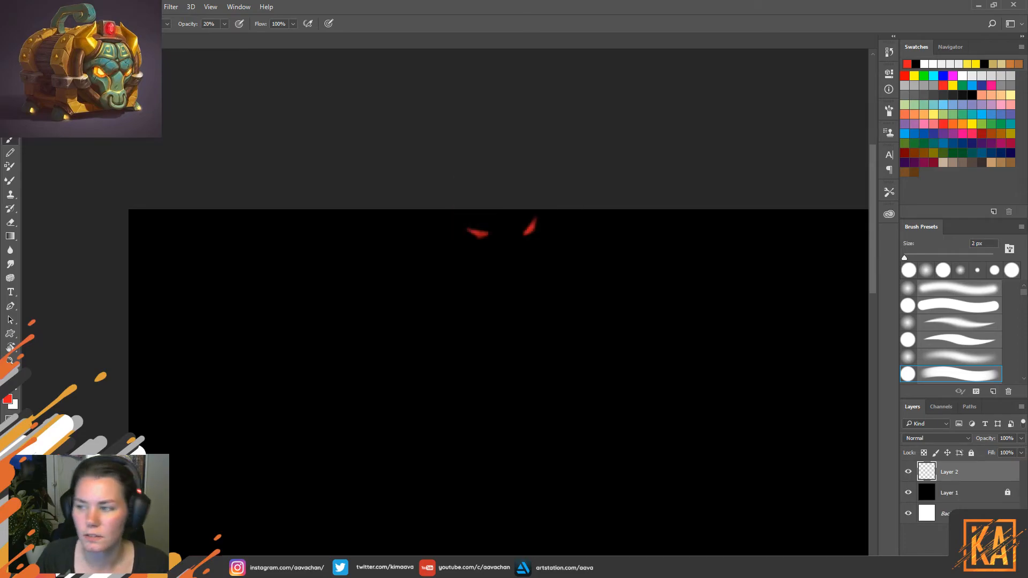
Switch to Marmoset Toolbag and disable the normal, gloss and specular maps of the NewMat01 material.
{"action": "key", "text": "alt+Tab"}
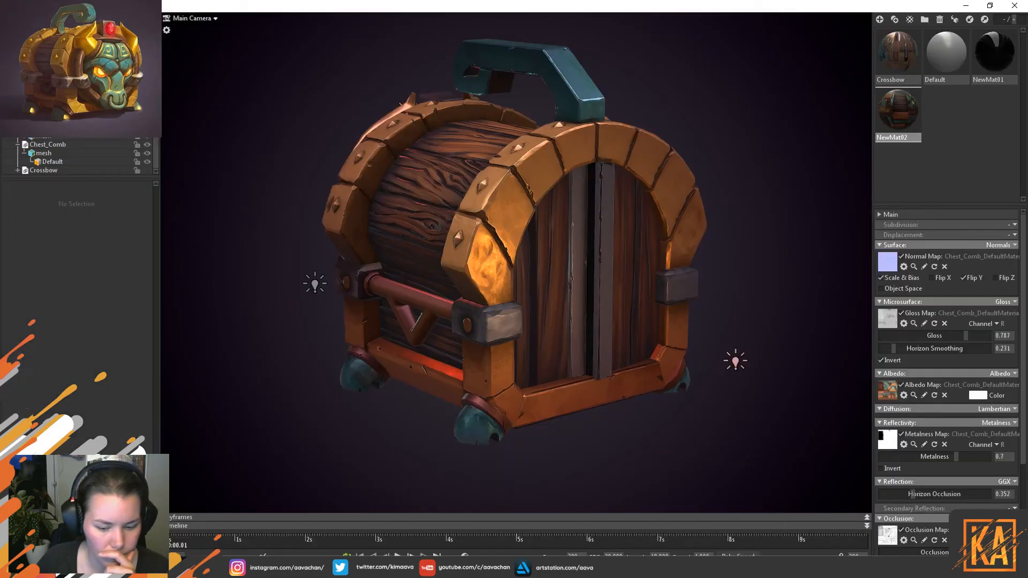
{"action": "left_click", "coordinate": [1007, 126]}
{"action": "left_click", "coordinate": [1011, 51]}
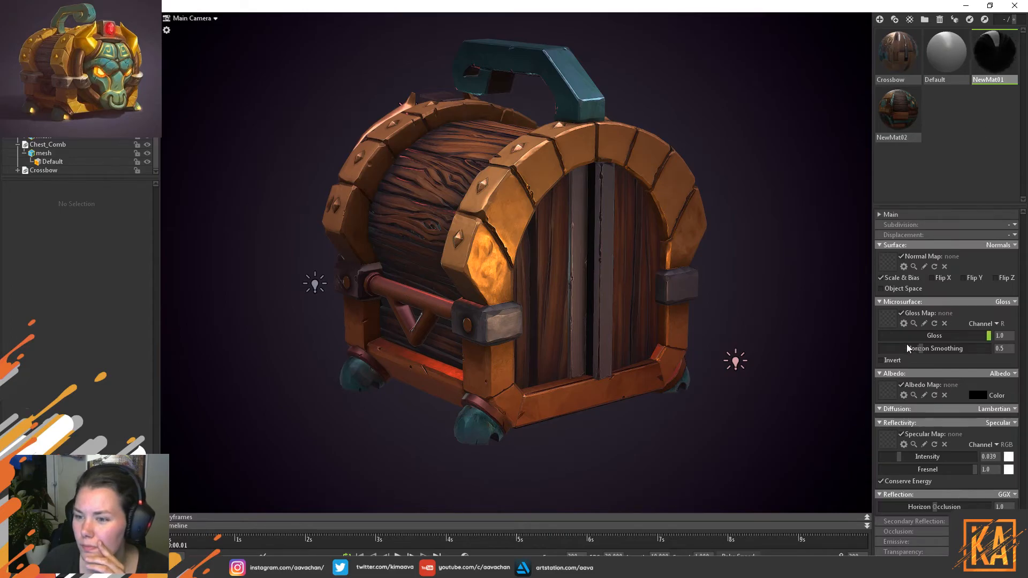
{"action": "left_click", "coordinate": [902, 313]}
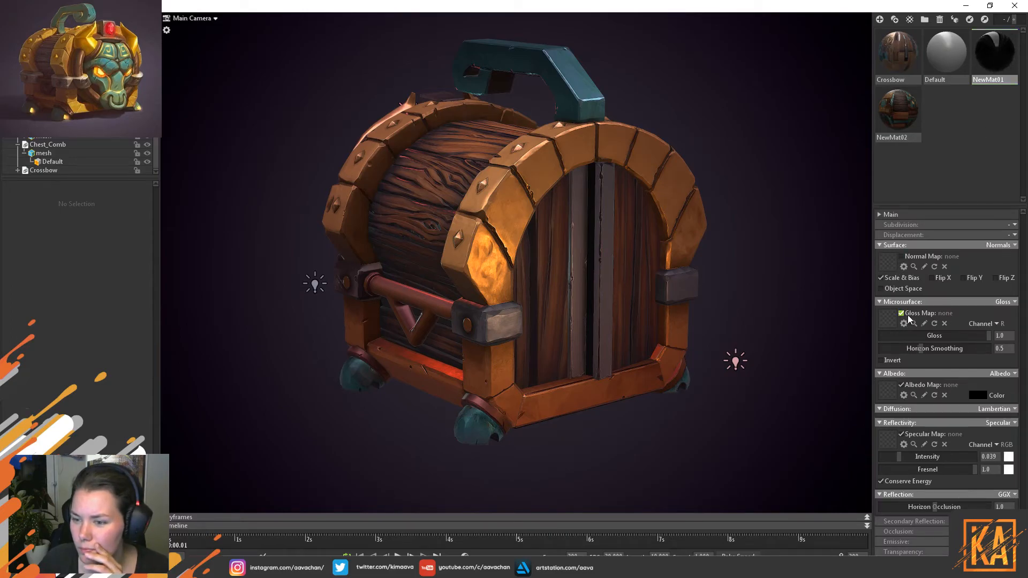
{"action": "left_click", "coordinate": [901, 434]}
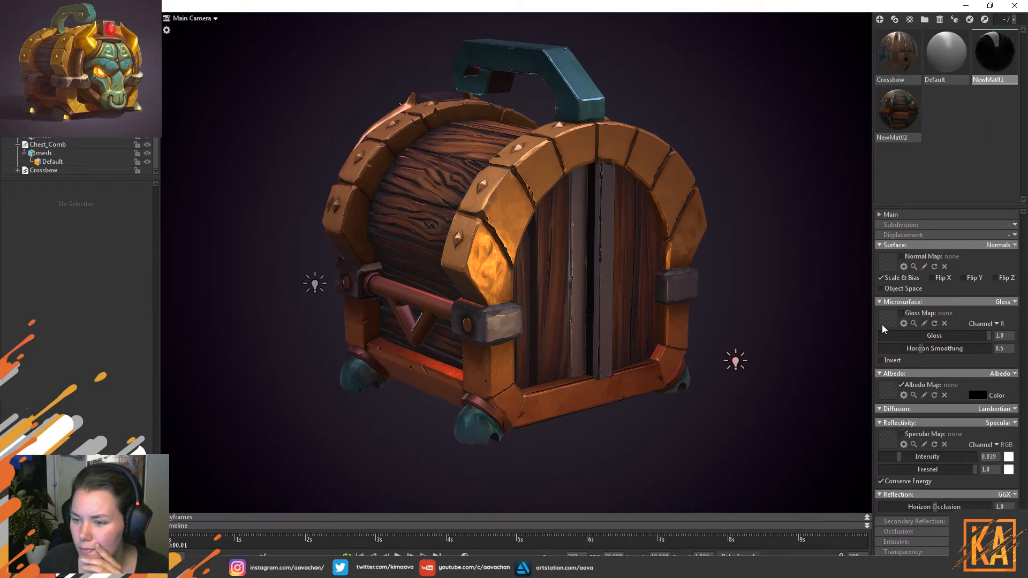
Load glare.tga as NewMat01's albedo map and apply the material to the door-gap plane.
{"action": "left_click", "coordinate": [890, 395]}
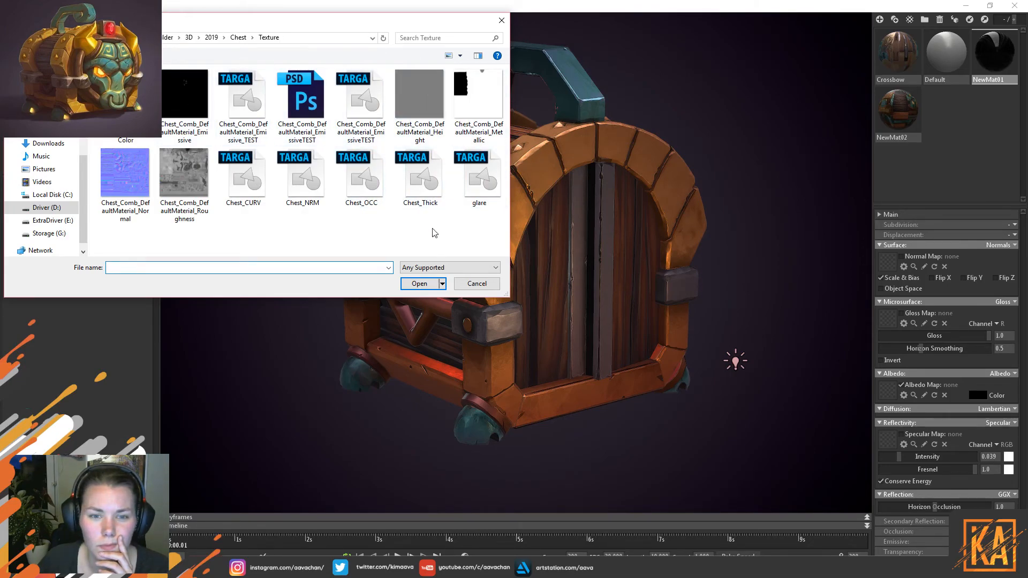
{"action": "left_click", "coordinate": [478, 176]}
{"action": "left_click", "coordinate": [431, 283]}
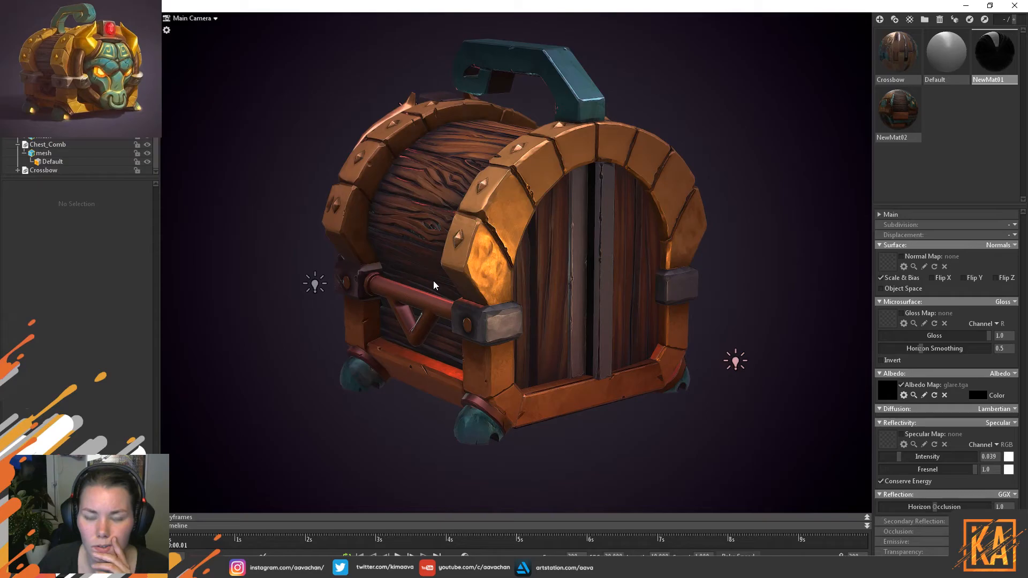
{"action": "left_click_drag", "start_coordinate": [1003, 60], "coordinate": [592, 267]}
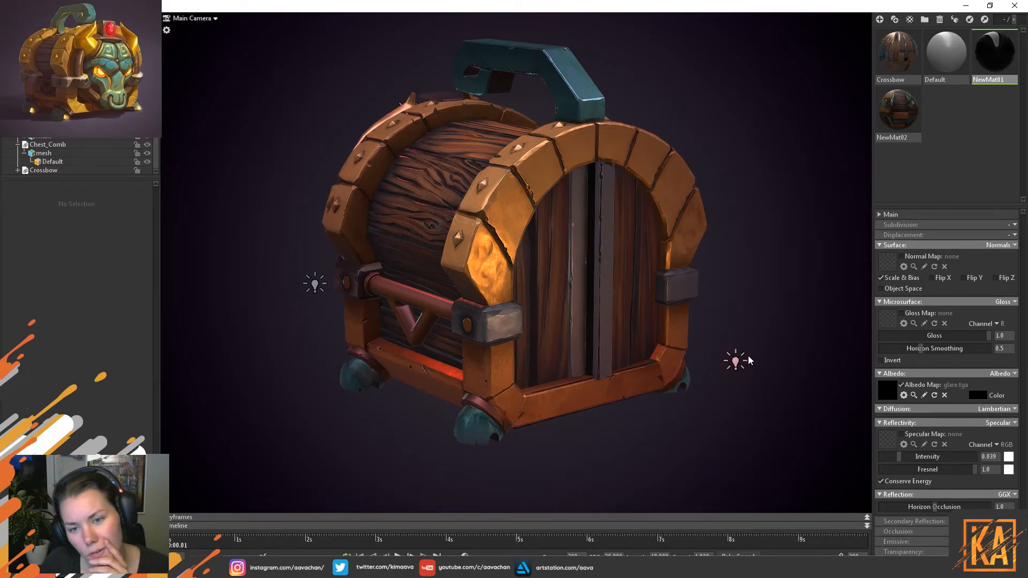
Set NewMat01's albedo color to white.
{"action": "left_click", "coordinate": [978, 395]}
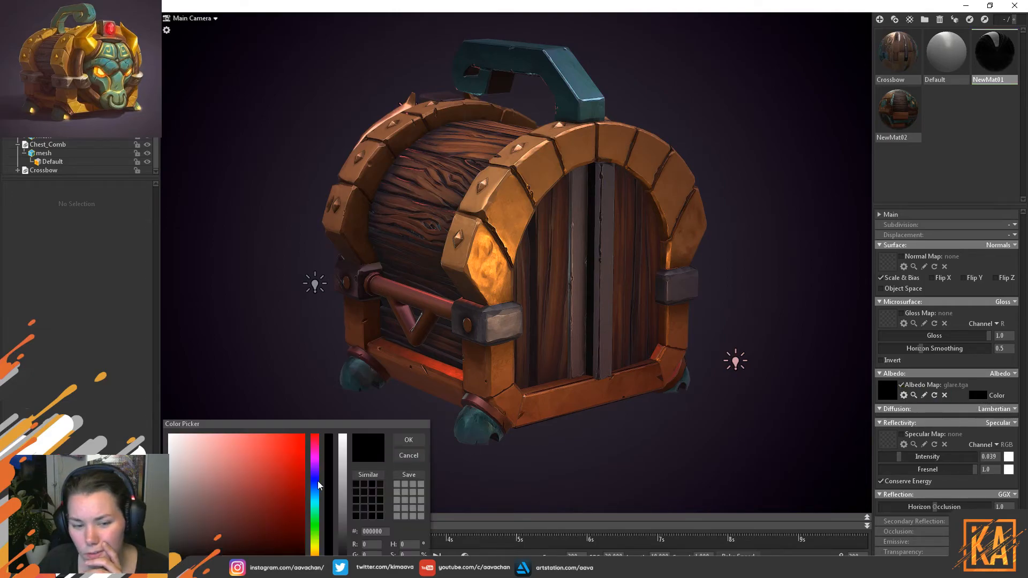
{"action": "left_click_drag", "start_coordinate": [231, 496], "coordinate": [150, 416]}
{"action": "left_click", "coordinate": [408, 440]}
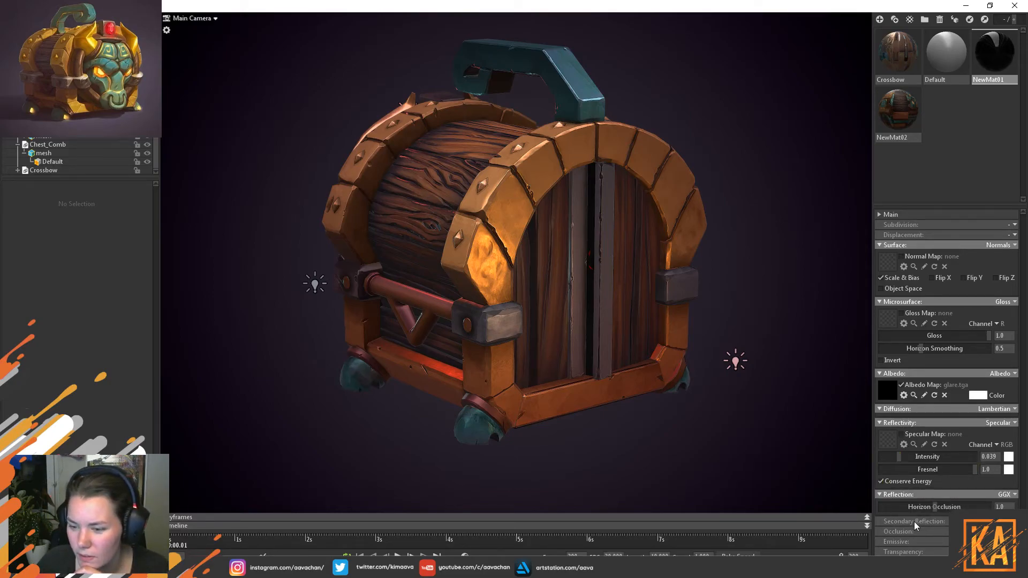
Enable emissive shading on NewMat01, load glare.tga as the emissive map and raise its intensity.
{"action": "left_click", "coordinate": [1004, 494]}
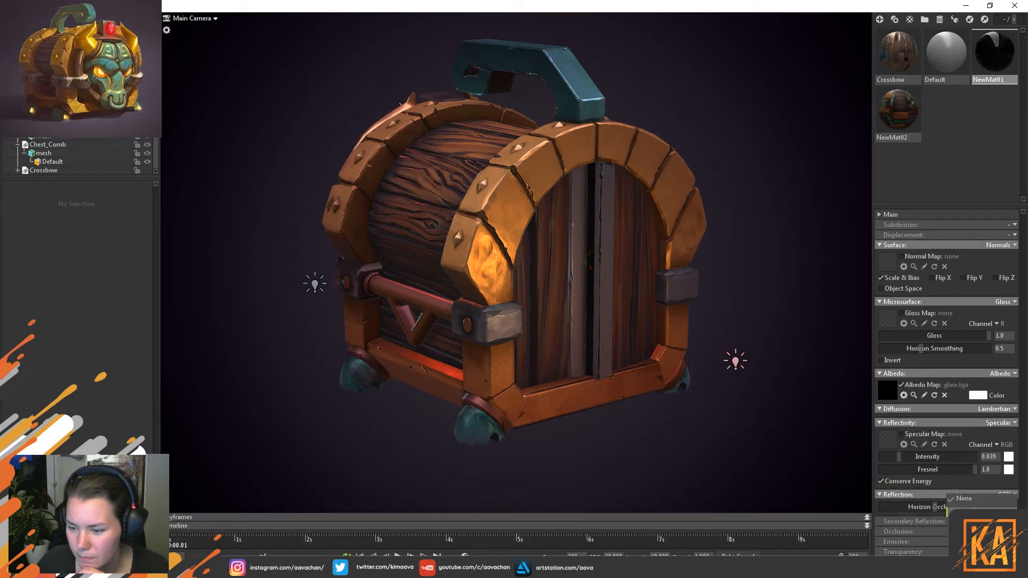
{"action": "left_click", "coordinate": [987, 510]}
{"action": "left_click", "coordinate": [887, 560]}
{"action": "left_click", "coordinate": [479, 185]}
{"action": "left_click", "coordinate": [419, 283]}
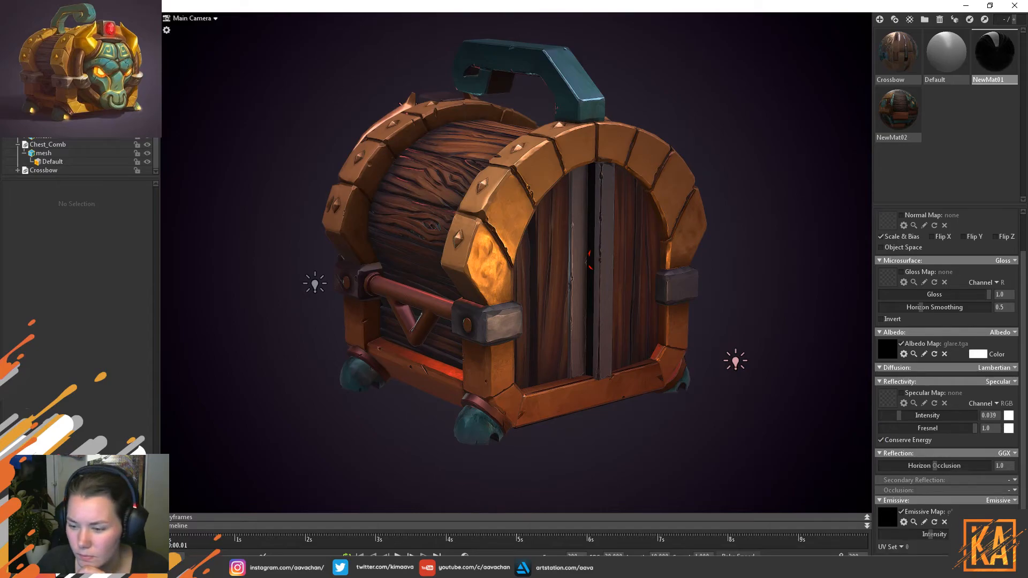
{"action": "left_click_drag", "start_coordinate": [931, 537], "coordinate": [954, 538]}
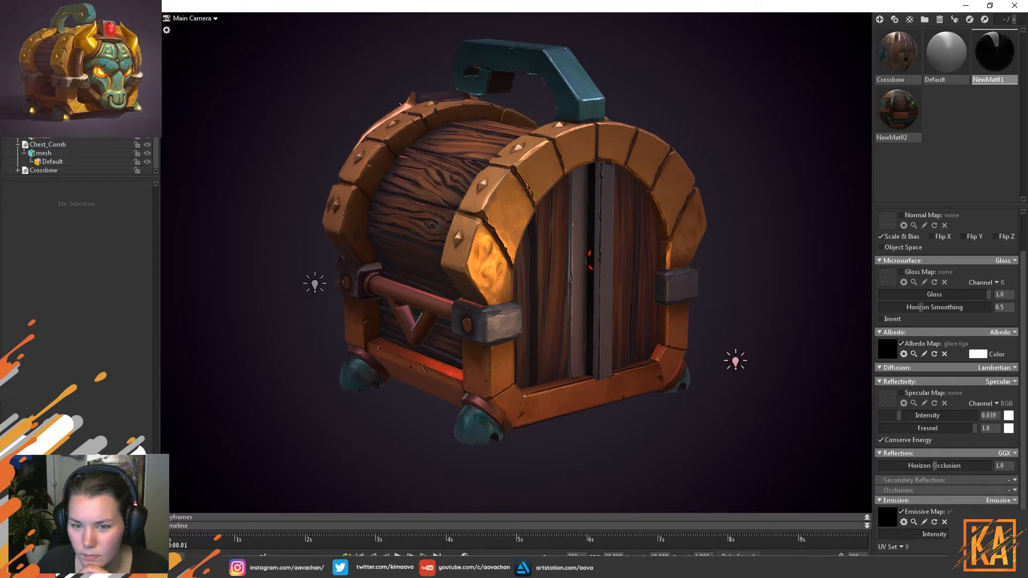
Try a dark red emissive color on NewMat01 and set it back to white.
{"action": "left_click", "coordinate": [978, 522]}
{"action": "mouse_move", "coordinate": [284, 478]}
{"action": "left_mouse_down"}
{"action": "mouse_move", "coordinate": [305, 410]}
{"action": "mouse_move", "coordinate": [200, 544]}
{"action": "mouse_move", "coordinate": [227, 533]}
{"action": "mouse_move", "coordinate": [213, 548]}
{"action": "mouse_move", "coordinate": [285, 436]}
{"action": "mouse_move", "coordinate": [274, 489]}
{"action": "mouse_move", "coordinate": [252, 486]}
{"action": "mouse_move", "coordinate": [281, 488]}
{"action": "left_mouse_up"}
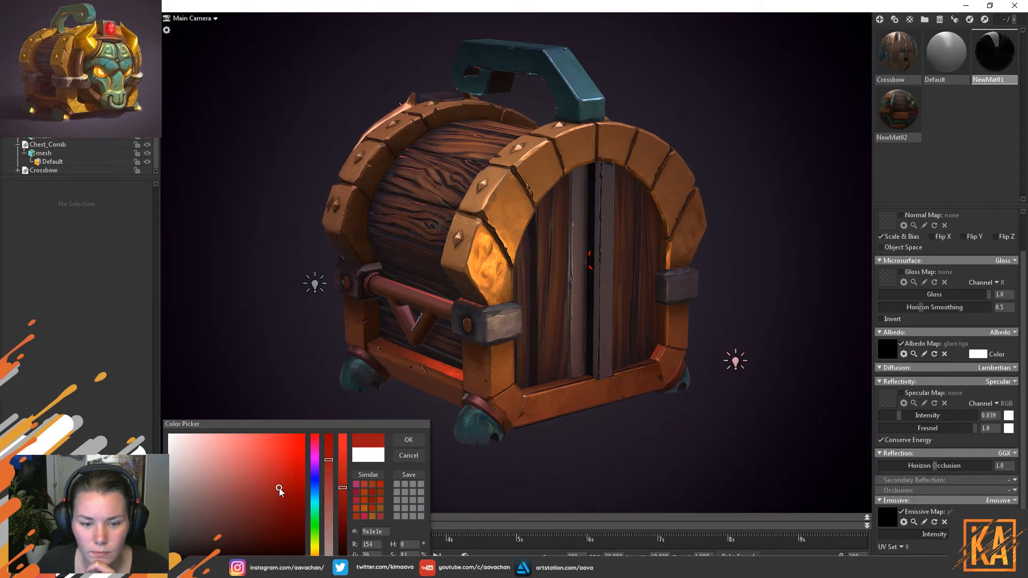
{"action": "left_click", "coordinate": [409, 440]}
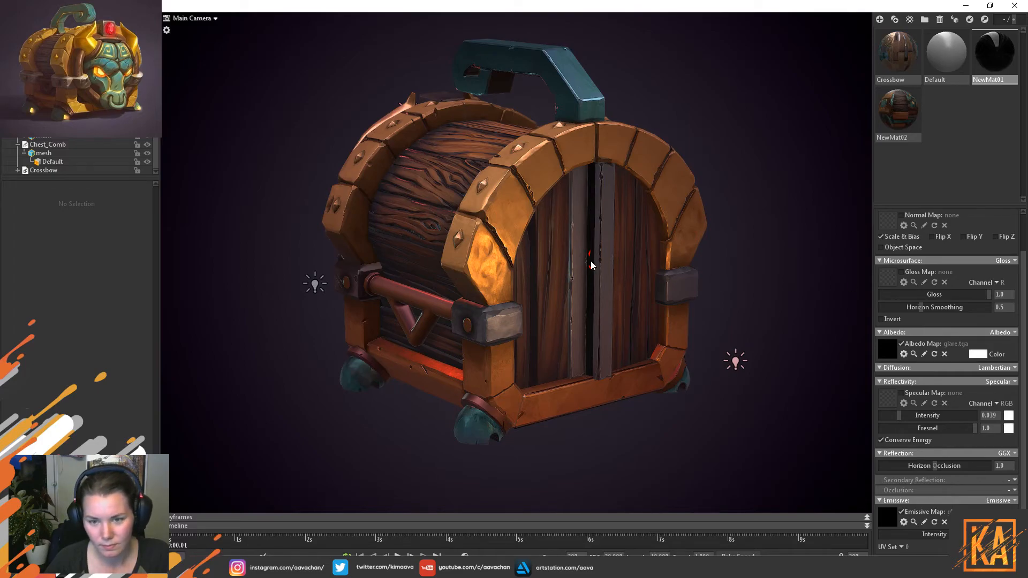
{"action": "left_click", "coordinate": [977, 522]}
{"action": "left_click_drag", "start_coordinate": [243, 486], "coordinate": [169, 406]}
{"action": "left_click", "coordinate": [410, 438]}
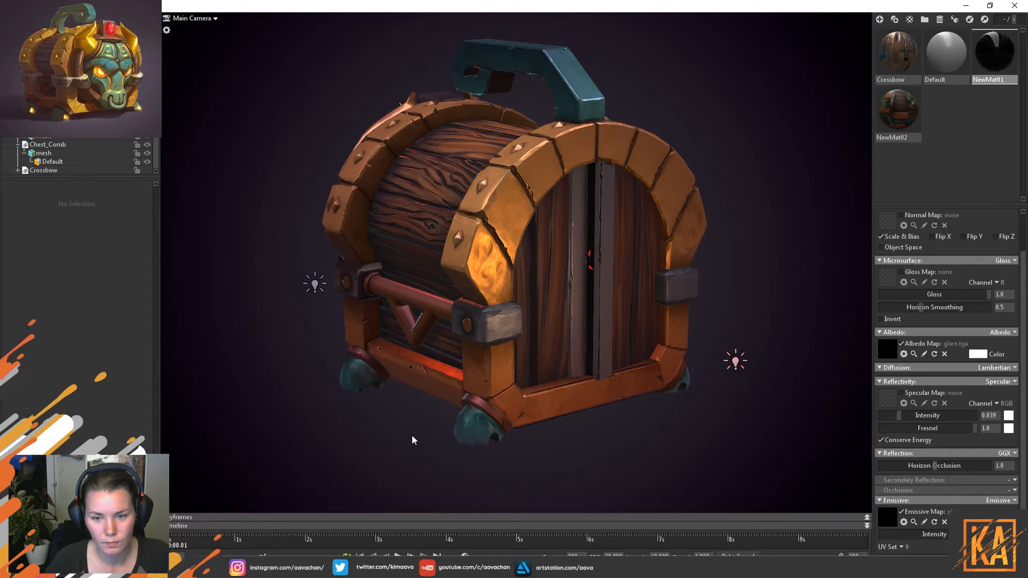
In Photoshop, paint a red glow around both eyes on a new layer with a soft 10 px brush at 10% opacity and save a 24-bit Targa.
{"action": "key", "text": "alt+Tab"}
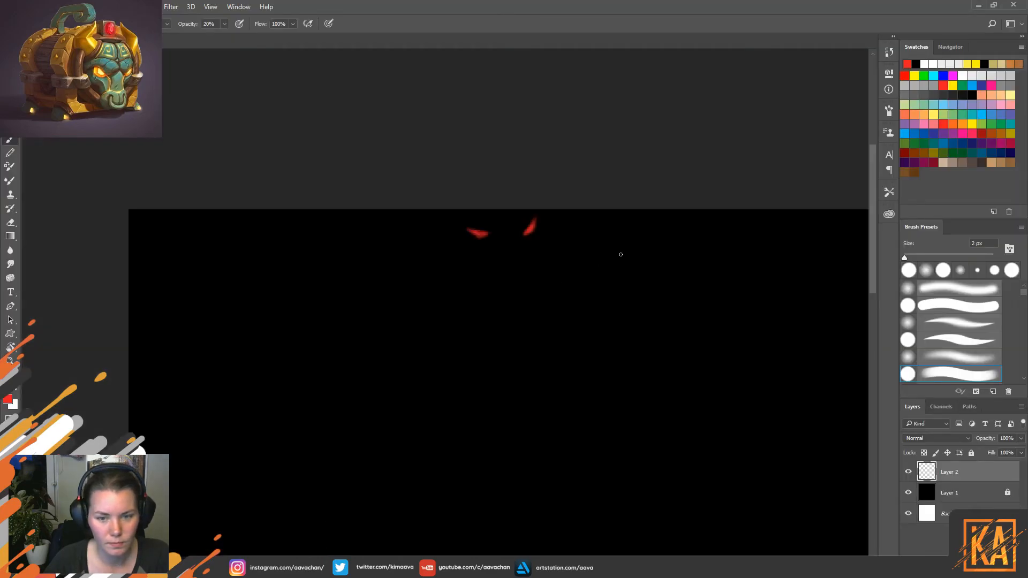
{"action": "key", "text": "ctrl+shift+alt+n"}
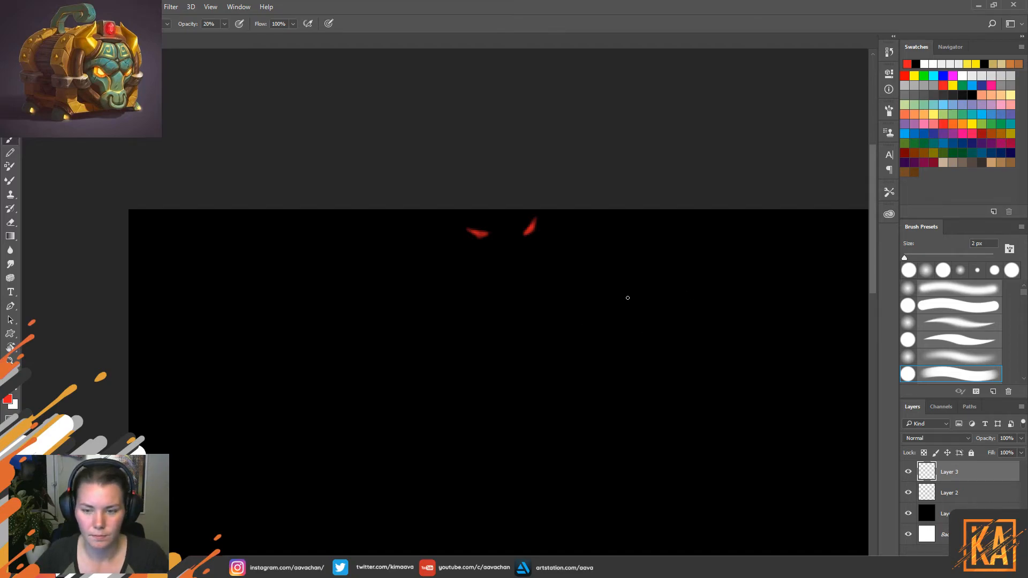
{"action": "left_click", "coordinate": [910, 357]}
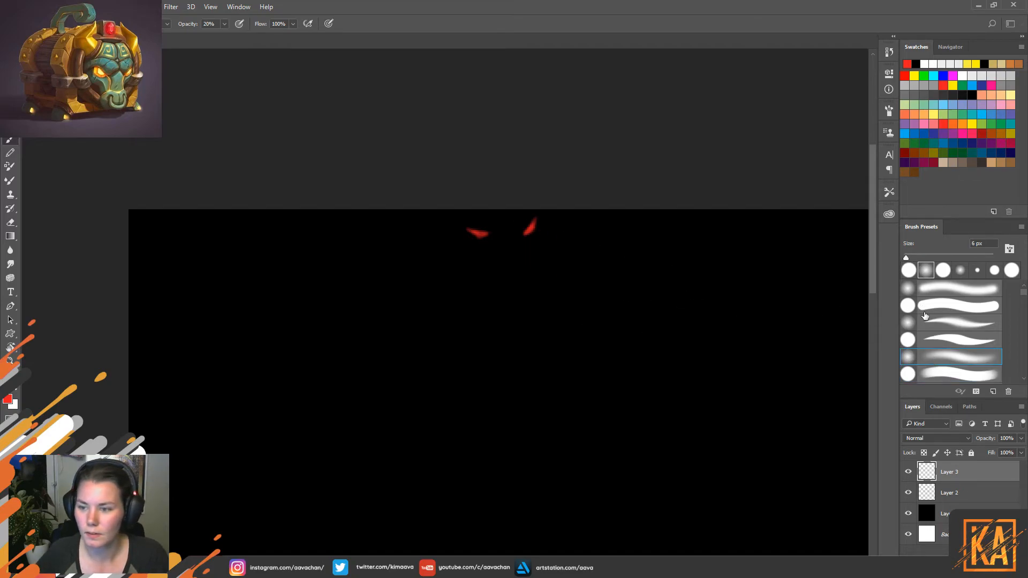
{"action": "mouse_move", "coordinate": [524, 233]}
{"action": "left_mouse_down"}
{"action": "mouse_move", "coordinate": [538, 217]}
{"action": "mouse_move", "coordinate": [524, 231]}
{"action": "mouse_move", "coordinate": [458, 229]}
{"action": "mouse_move", "coordinate": [485, 233]}
{"action": "mouse_move", "coordinate": [462, 231]}
{"action": "mouse_move", "coordinate": [472, 232]}
{"action": "left_mouse_up"}
{"action": "key", "text": "1"}
{"action": "key", "text": "]"}
{"action": "key", "text": "]"}
{"action": "key", "text": "]"}
{"action": "key", "text": "]"}
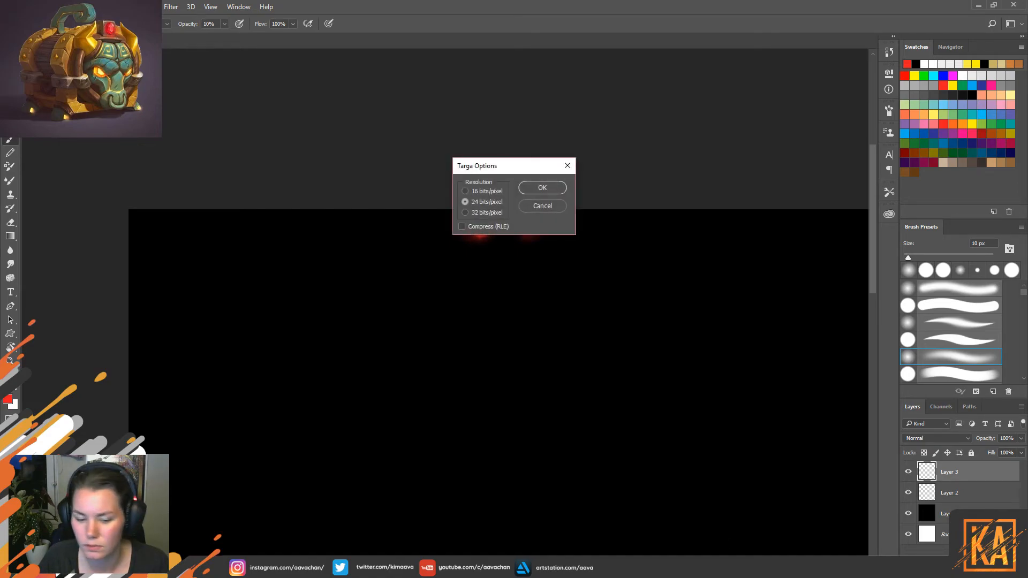
{"action": "left_click", "coordinate": [546, 188]}
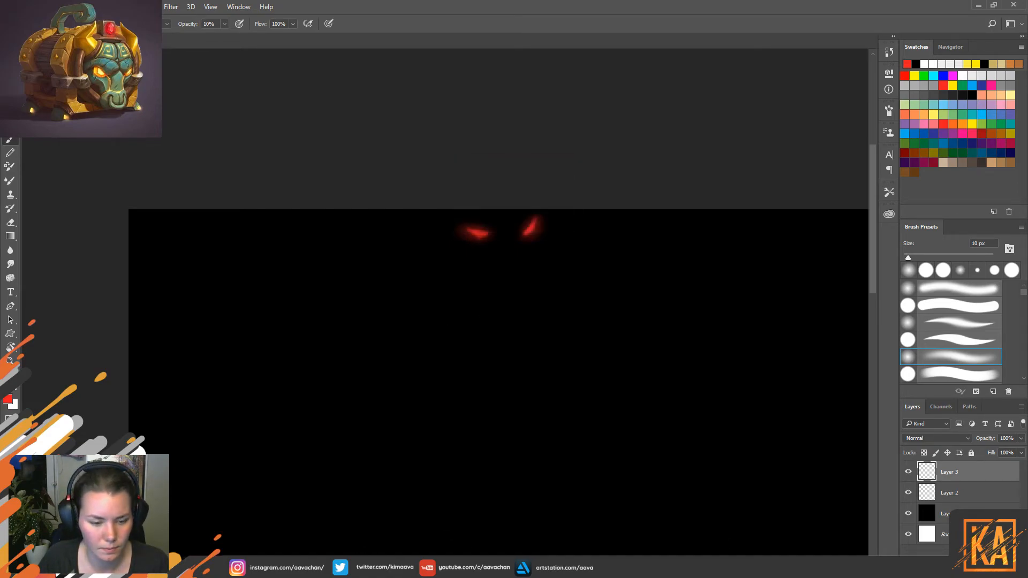
Switch back to Marmoset Toolbag, disable NewMat01's albedo map and set its albedo color to black.
{"action": "key", "text": "alt+Tab"}
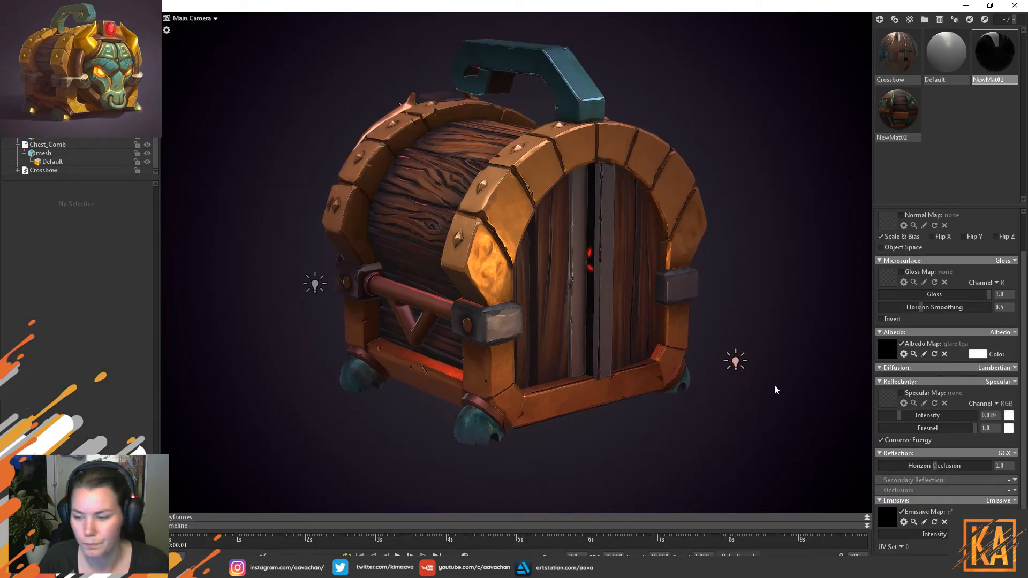
{"action": "left_click", "coordinate": [913, 346]}
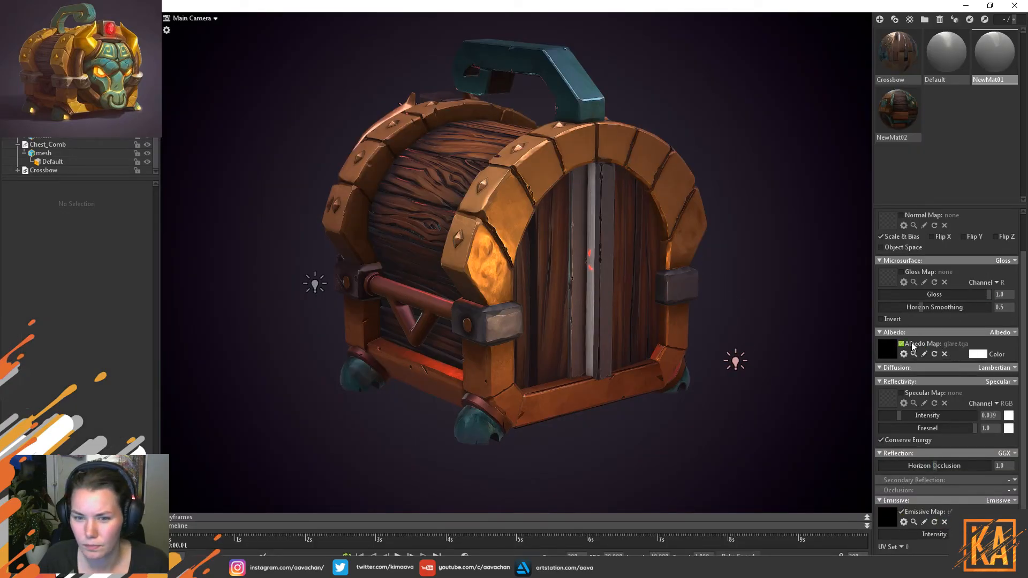
{"action": "left_click", "coordinate": [901, 344]}
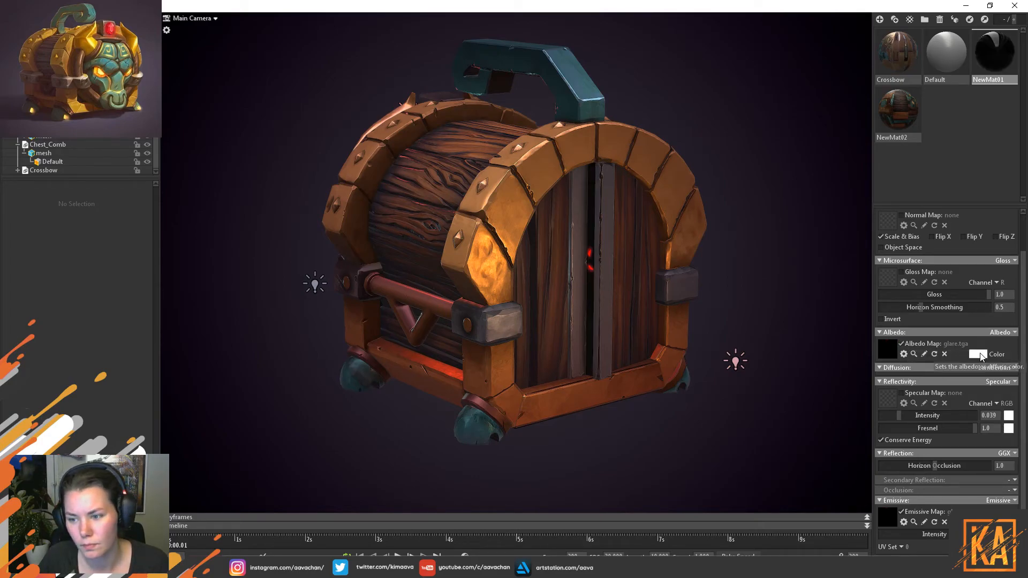
{"action": "left_click", "coordinate": [917, 344]}
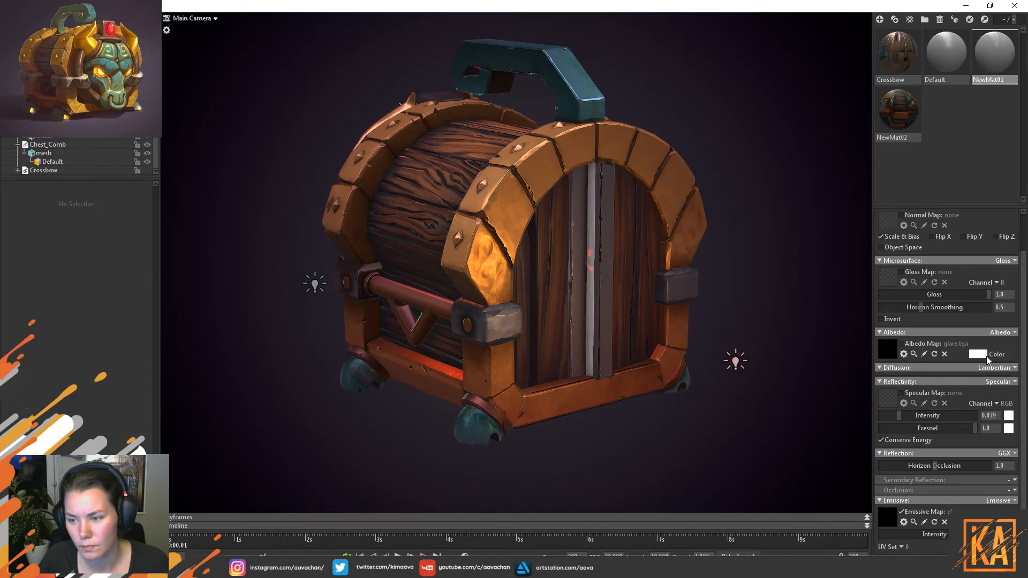
{"action": "left_click", "coordinate": [983, 356]}
{"action": "left_click_drag", "start_coordinate": [257, 494], "coordinate": [240, 571]}
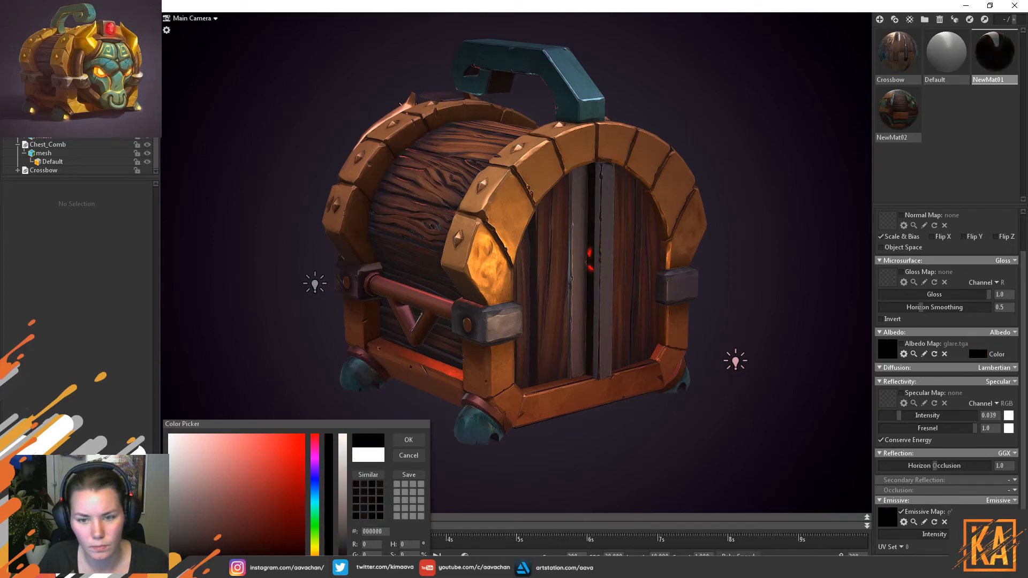
{"action": "left_click", "coordinate": [408, 441]}
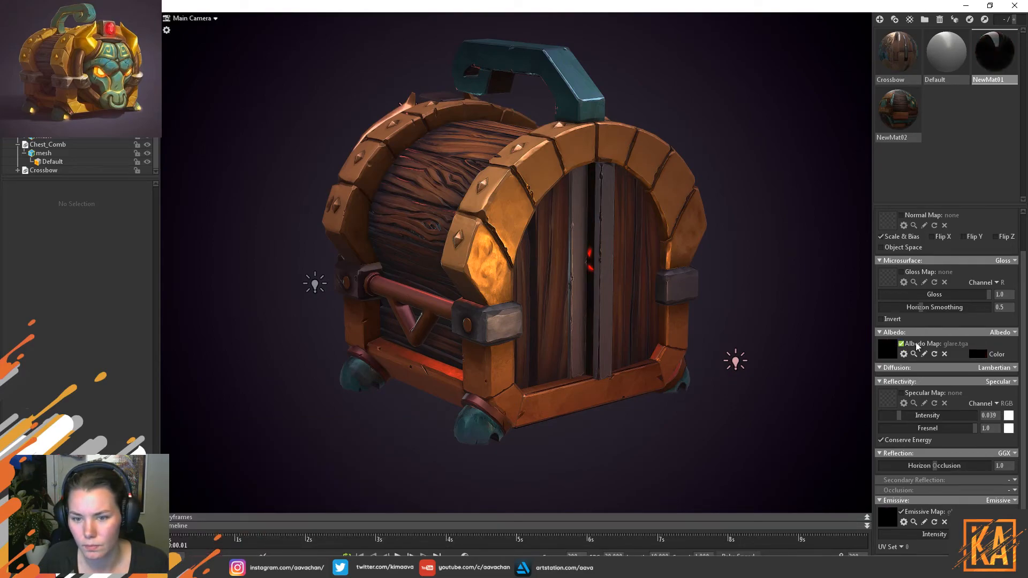
Lower NewMat01's emissive intensity slightly and preview the turntable animation, returning to the start of the timeline.
{"action": "mouse_move", "coordinate": [949, 533]}
{"action": "left_mouse_down"}
{"action": "mouse_move", "coordinate": [880, 529]}
{"action": "mouse_move", "coordinate": [939, 532]}
{"action": "left_mouse_up"}
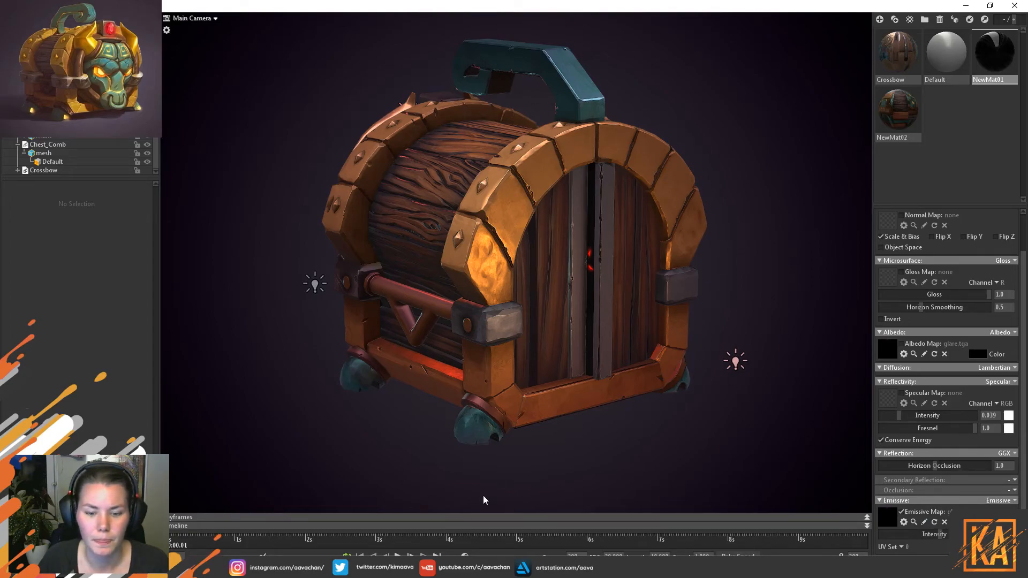
{"action": "left_click", "coordinate": [398, 555]}
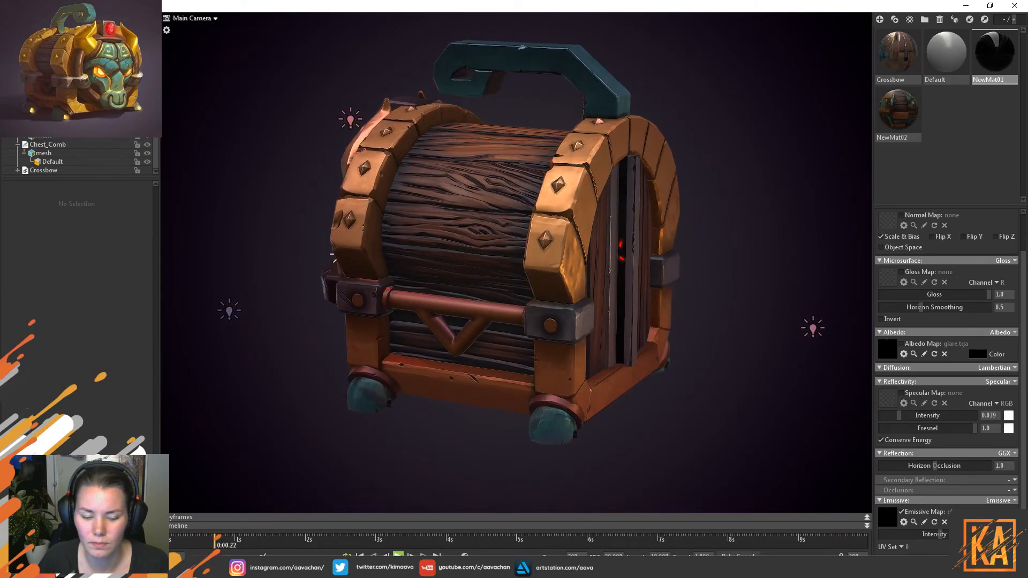
{"action": "left_click", "coordinate": [398, 557]}
{"action": "left_click_drag", "start_coordinate": [215, 537], "coordinate": [170, 535]}
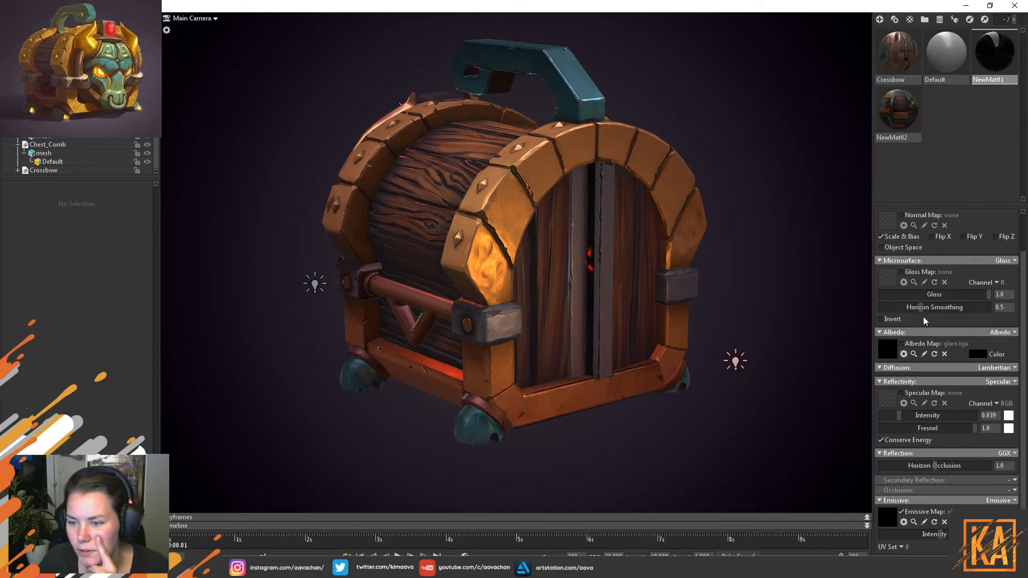
Lower NewMat01's specular intensity to 0.009 and switch to Photoshop.
{"action": "left_click_drag", "start_coordinate": [901, 416], "coordinate": [890, 412]}
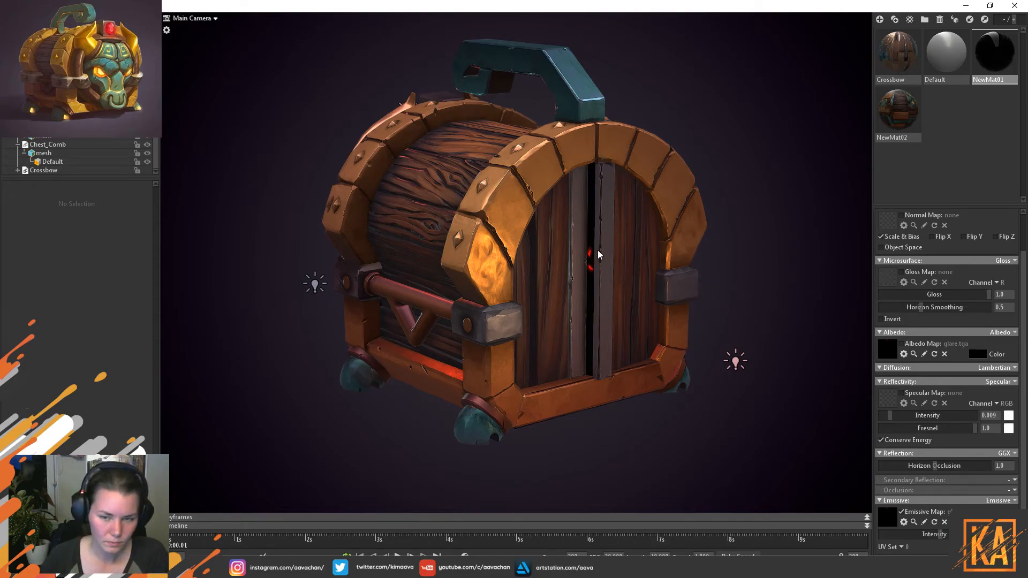
{"action": "left_click", "coordinate": [330, 566]}
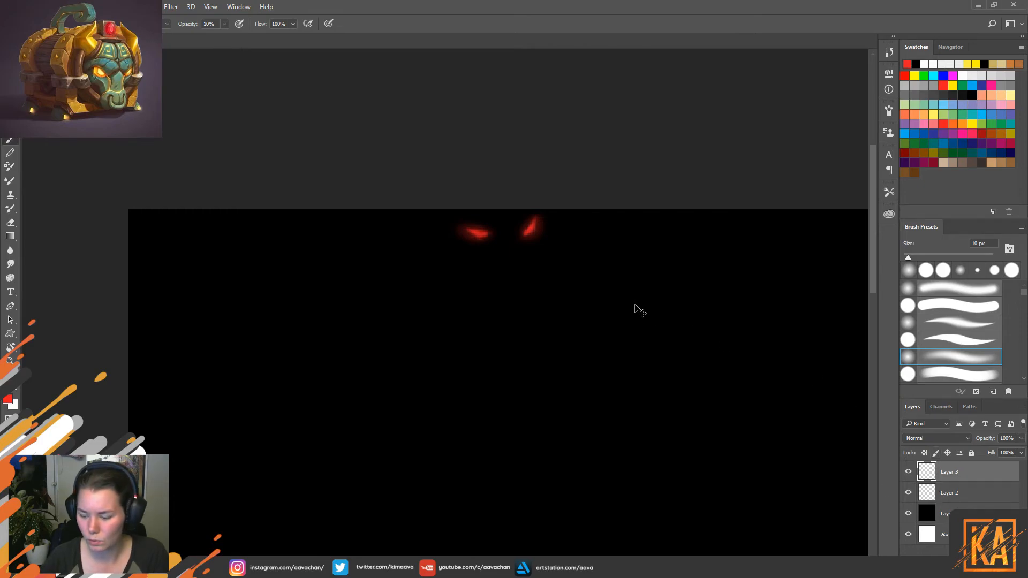
Select Layer 2 and Layer 3, move both red eyes near the canvas's upper-right corner, save a 24-bit Targa and return to Marmoset Toolbag.
{"action": "key", "text": "ctrl+minus"}
{"action": "left_click", "coordinate": [966, 491], "text": "shift"}
{"action": "left_click_drag", "start_coordinate": [554, 348], "coordinate": [752, 351], "text": "ctrl"}
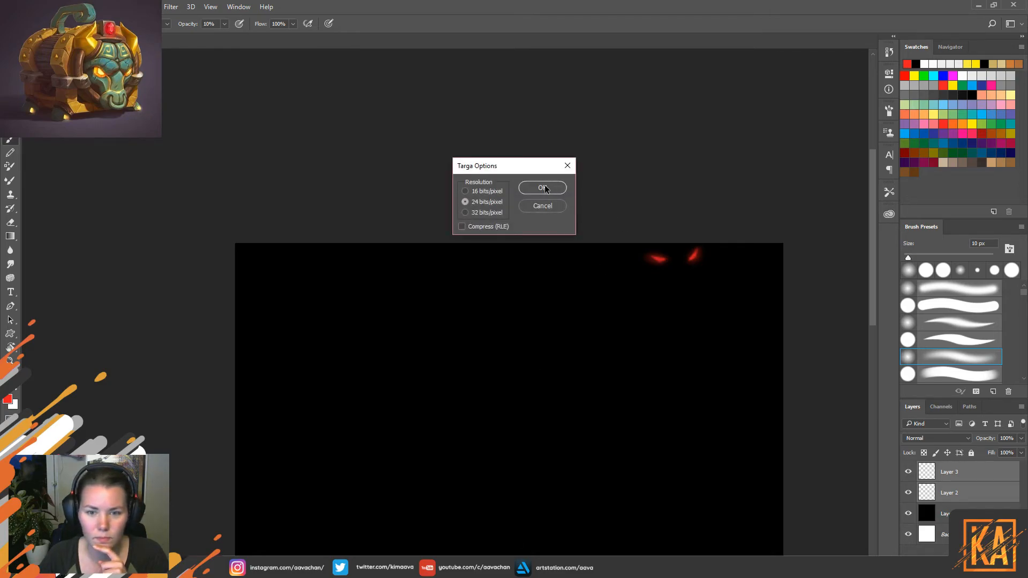
{"action": "left_click", "coordinate": [545, 190]}
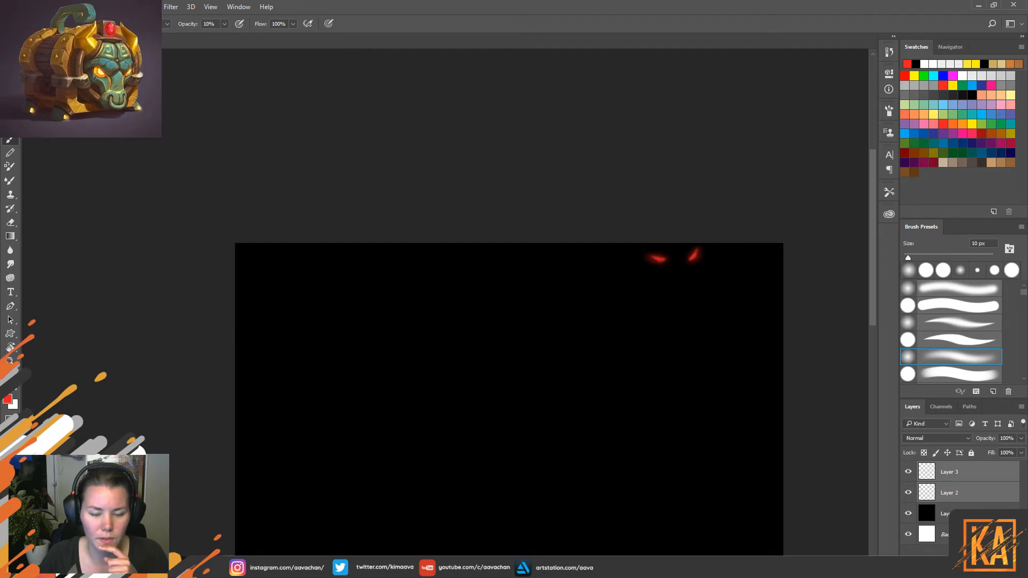
{"action": "key", "text": "alt+Tab"}
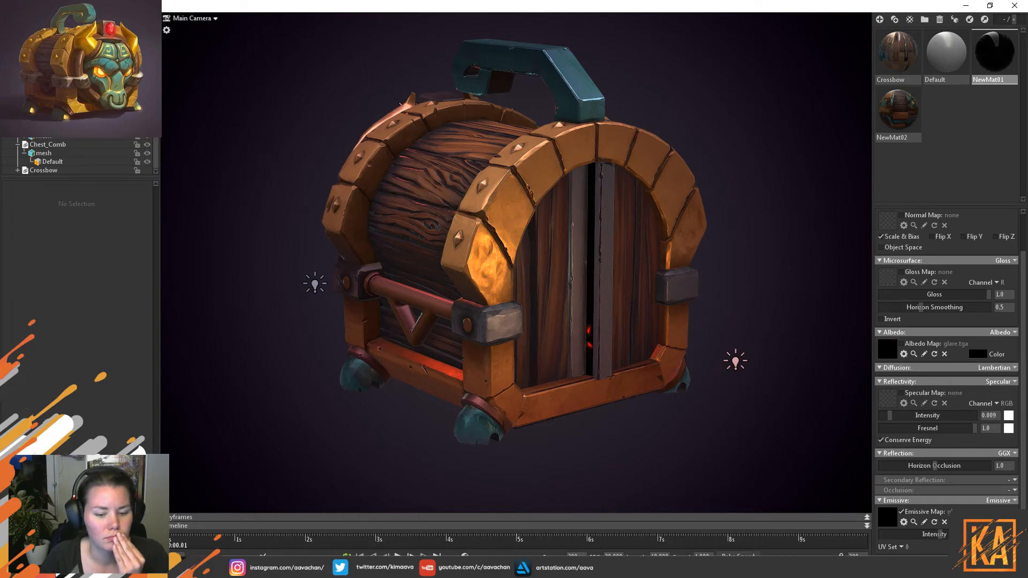
In Photoshop, move both red eyes to the canvas's upper-left corner, save a 24-bit Targa and switch back to Marmoset Toolbag.
{"action": "key", "text": "alt+Tab"}
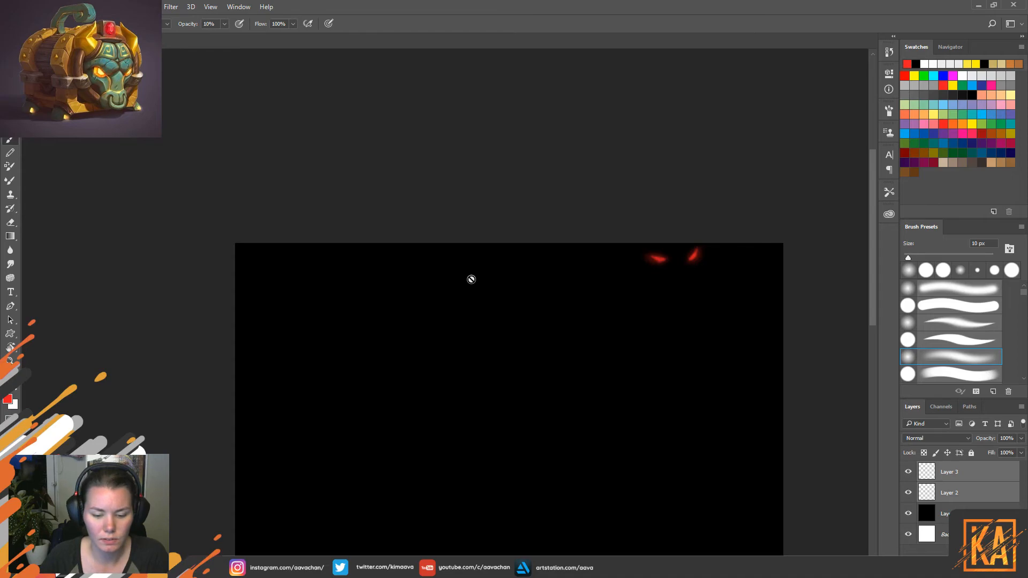
{"action": "left_click_drag", "start_coordinate": [725, 280], "coordinate": [332, 296]}
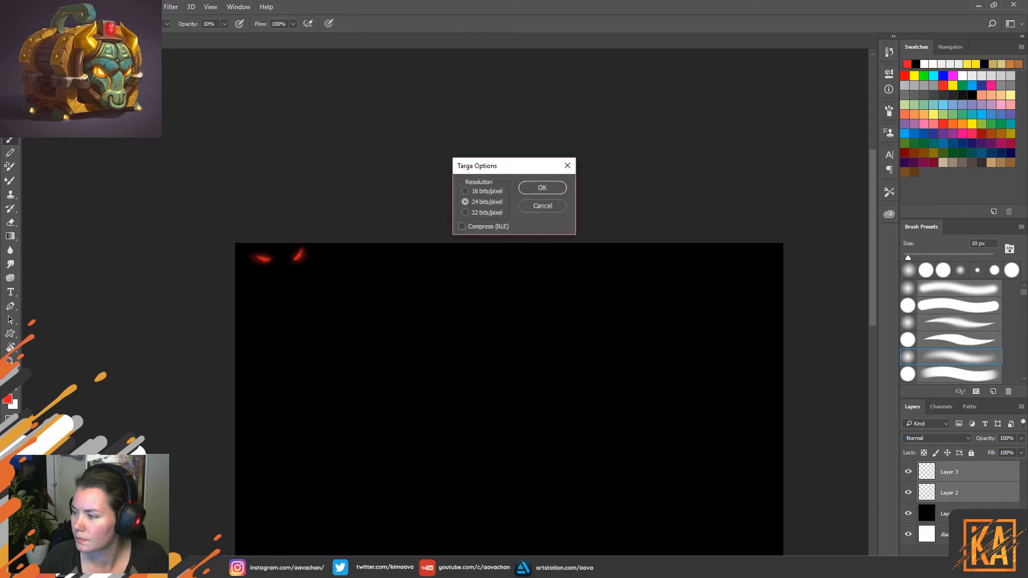
{"action": "left_click", "coordinate": [542, 190]}
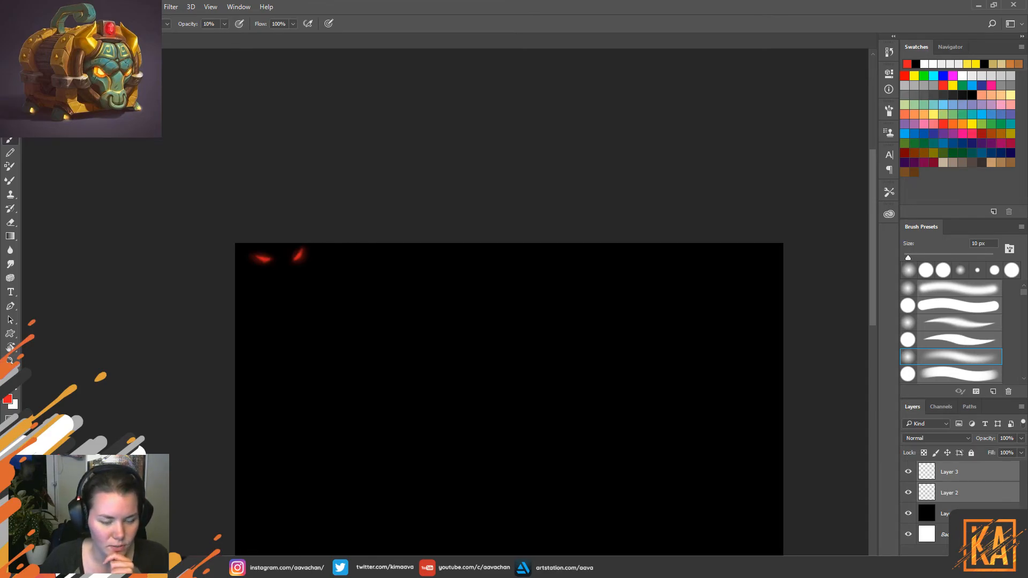
{"action": "key", "text": "alt+Tab"}
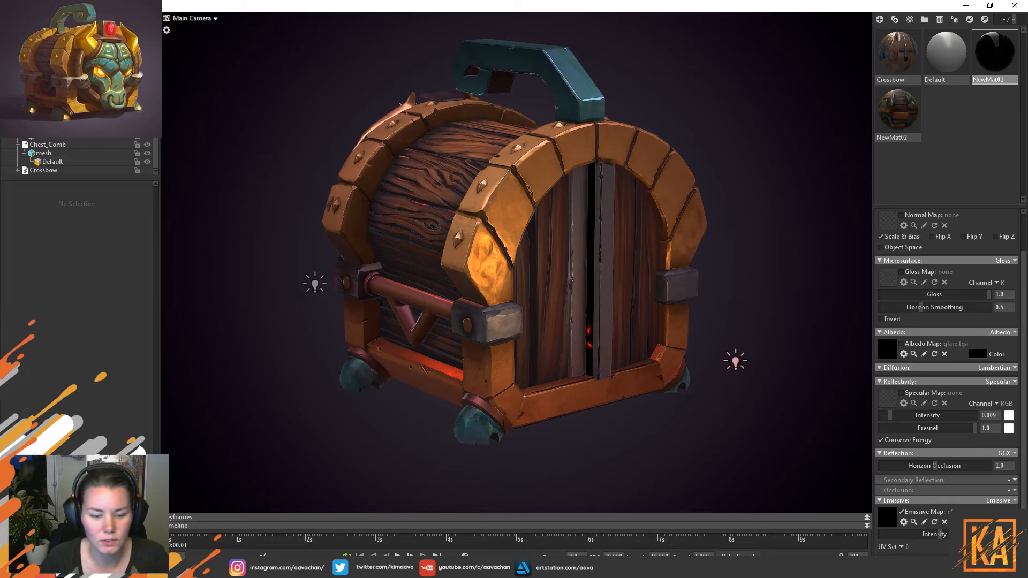
Save the eye texture again from Photoshop as a 24-bit Targa and reload NewMat01's emissive map in Marmoset Toolbag.
{"action": "key", "text": "alt+Tab"}
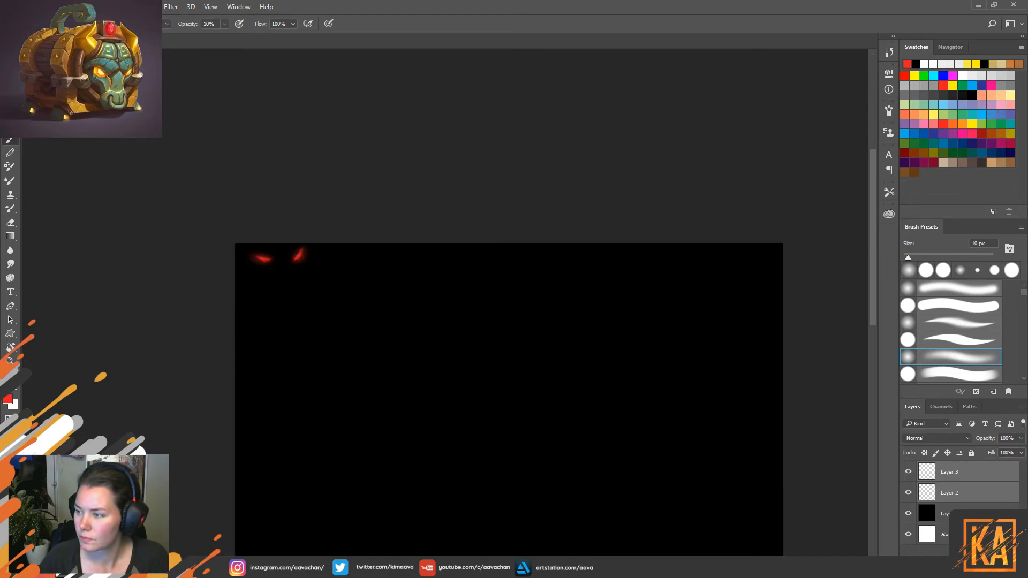
{"action": "key", "text": "ctrl+s"}
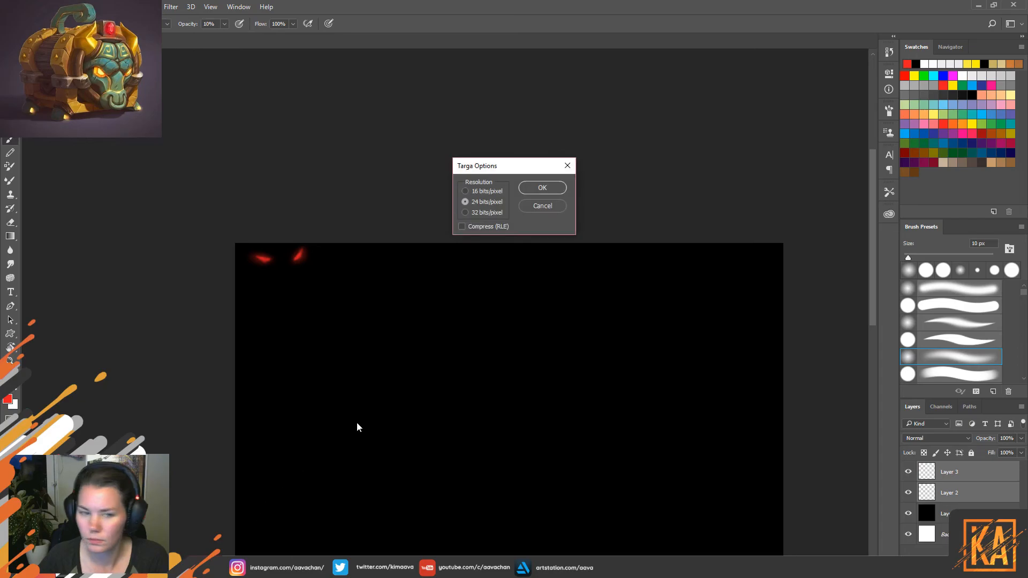
{"action": "left_click", "coordinate": [544, 187]}
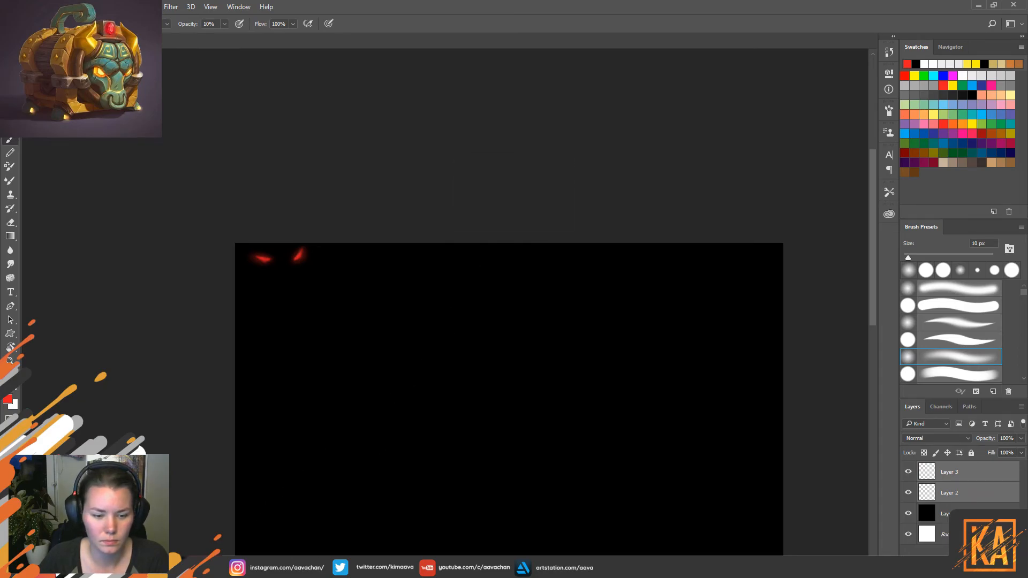
{"action": "key", "text": "alt+Tab"}
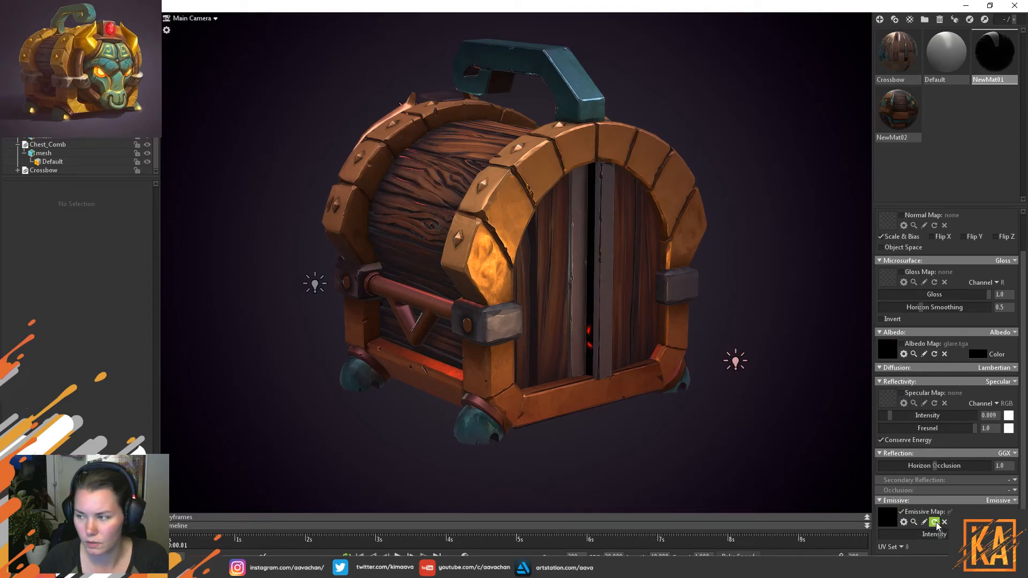
{"action": "key", "text": "alt+Tab"}
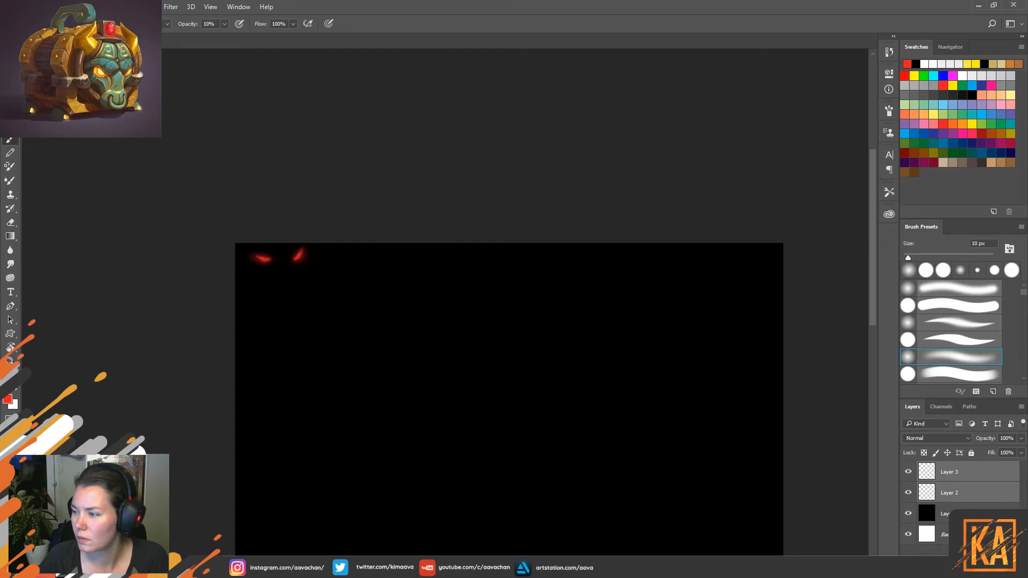
{"action": "key", "text": "ctrl+s"}
{"action": "left_click", "coordinate": [552, 187]}
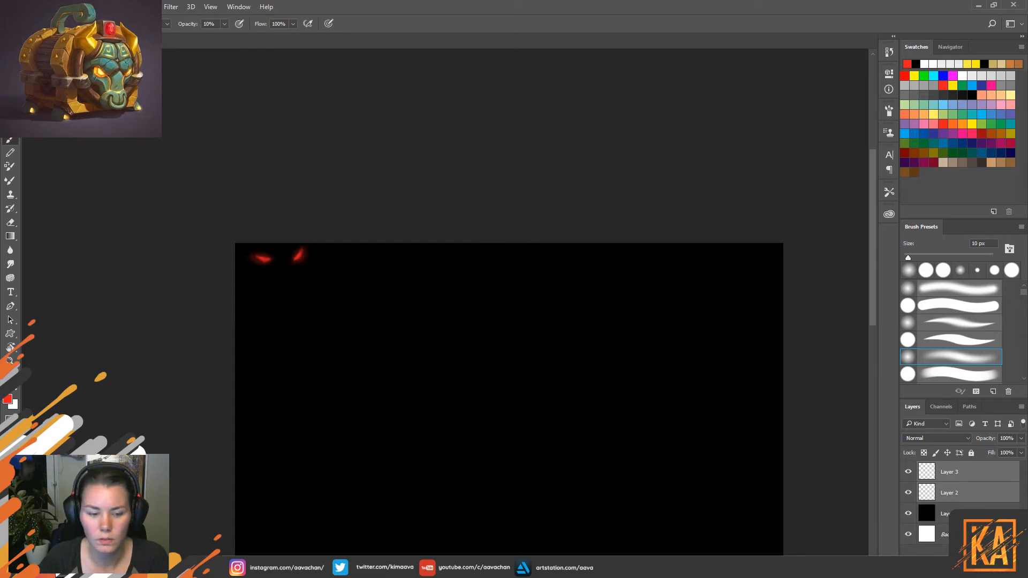
{"action": "key", "text": "alt+Tab"}
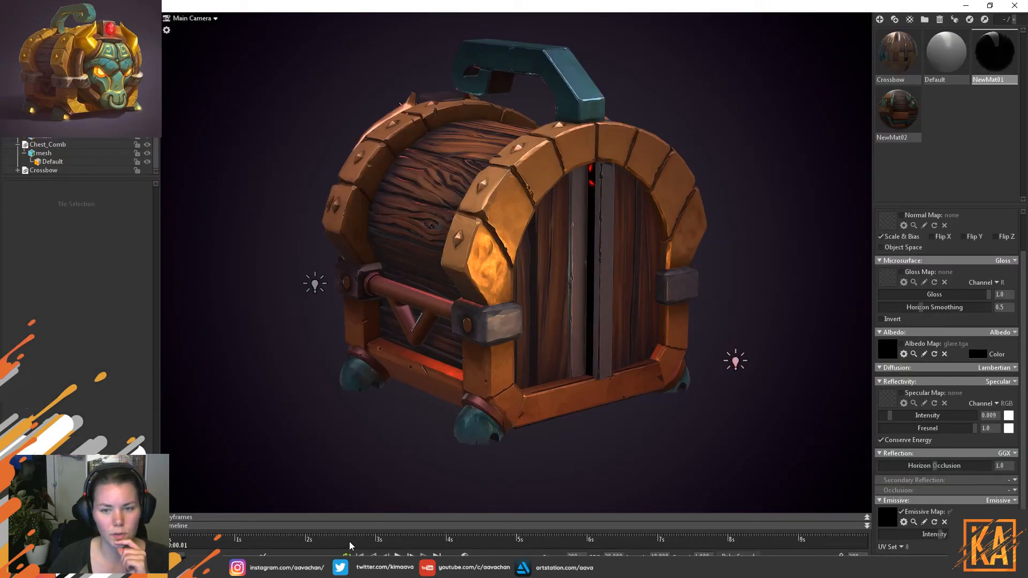
In Photoshop, shift both red eyes slightly right from the canvas's left edge, save the Targa and switch back to Marmoset Toolbag.
{"action": "key", "text": "alt+Tab"}
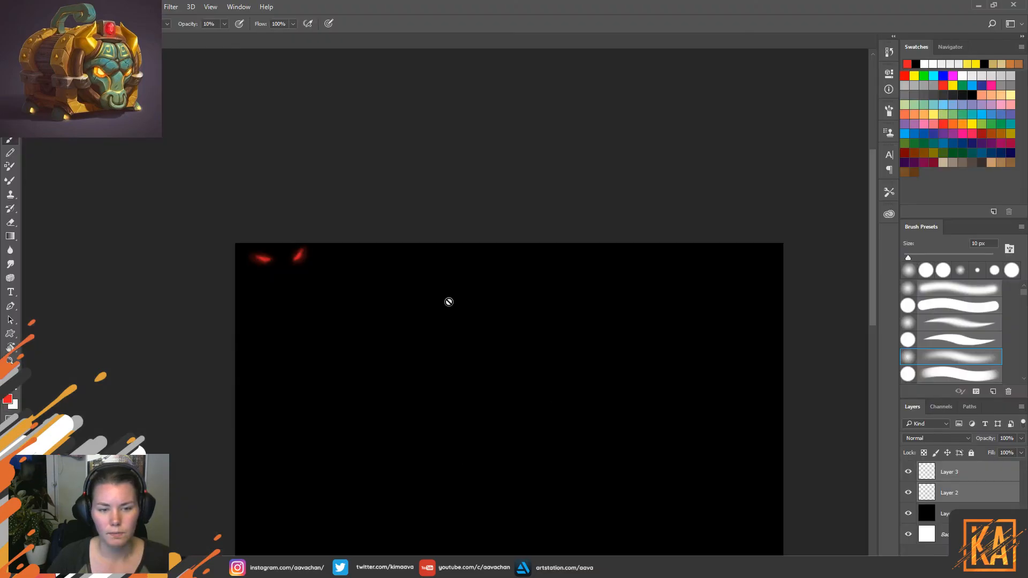
{"action": "left_click_drag", "start_coordinate": [340, 327], "coordinate": [367, 321], "text": "ctrl"}
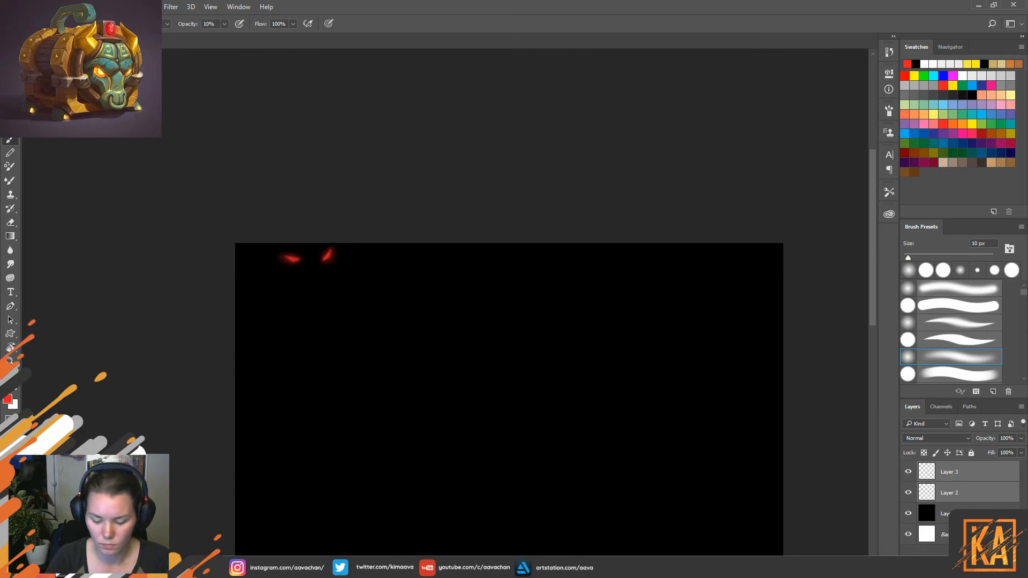
{"action": "key", "text": "ctrl+s"}
{"action": "key", "text": "Return"}
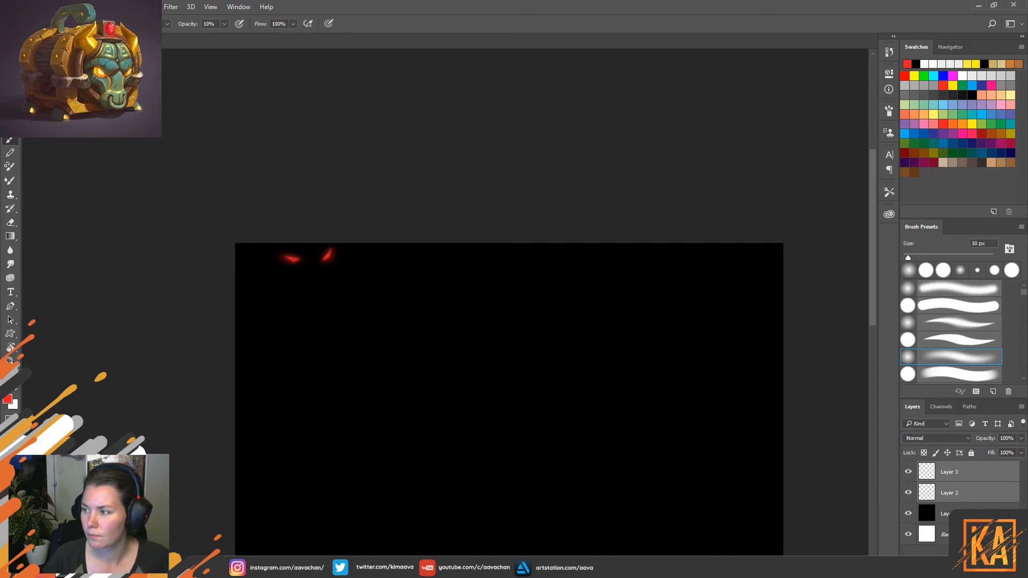
{"action": "key", "text": "ctrl+s"}
{"action": "key", "text": "Return"}
{"action": "key", "text": "alt+Tab"}
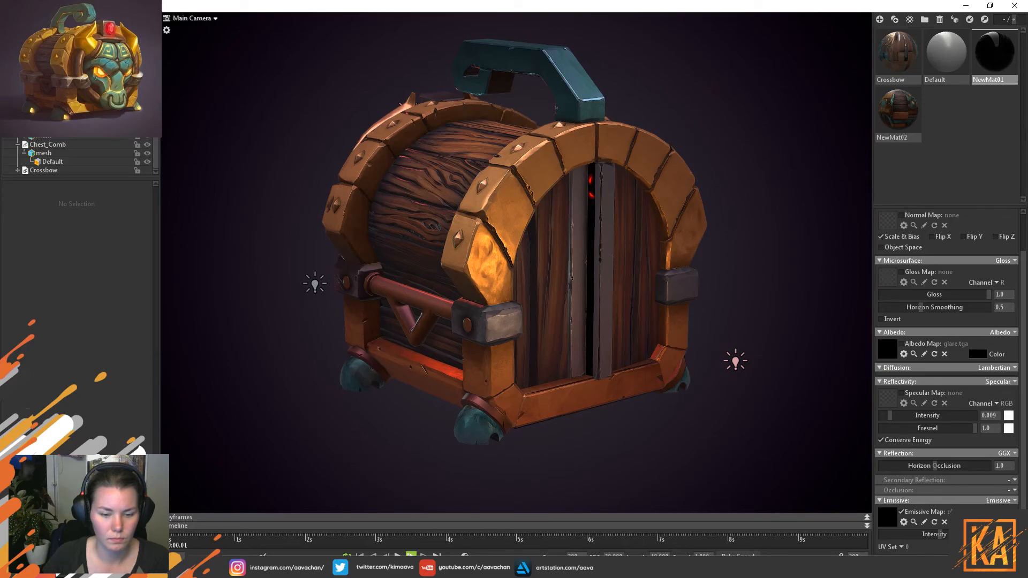
Preview the turntable animation, return to the start of the timeline and inspect the chest from its bull-face side.
{"action": "left_click", "coordinate": [398, 555]}
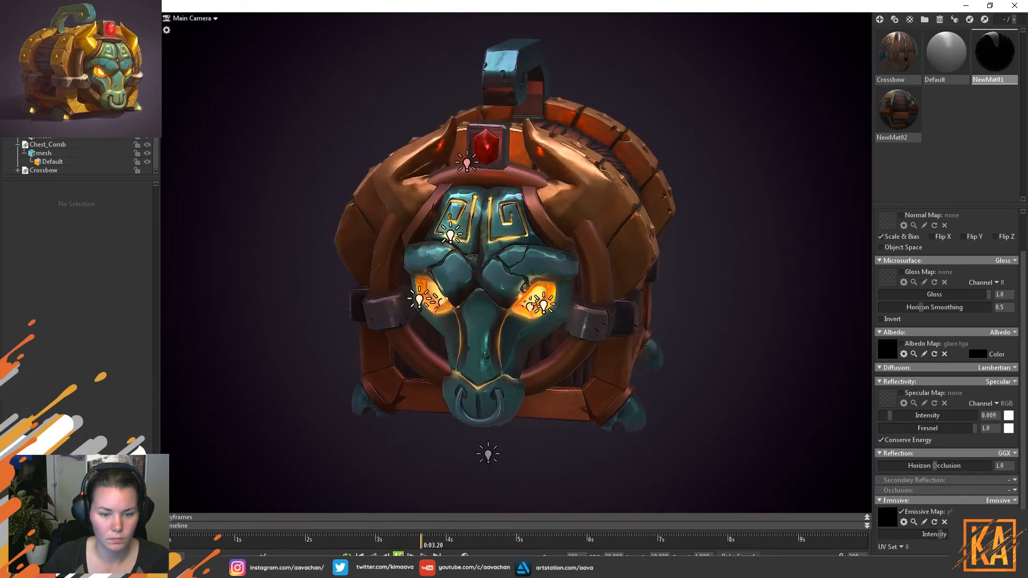
{"action": "left_click", "coordinate": [398, 556]}
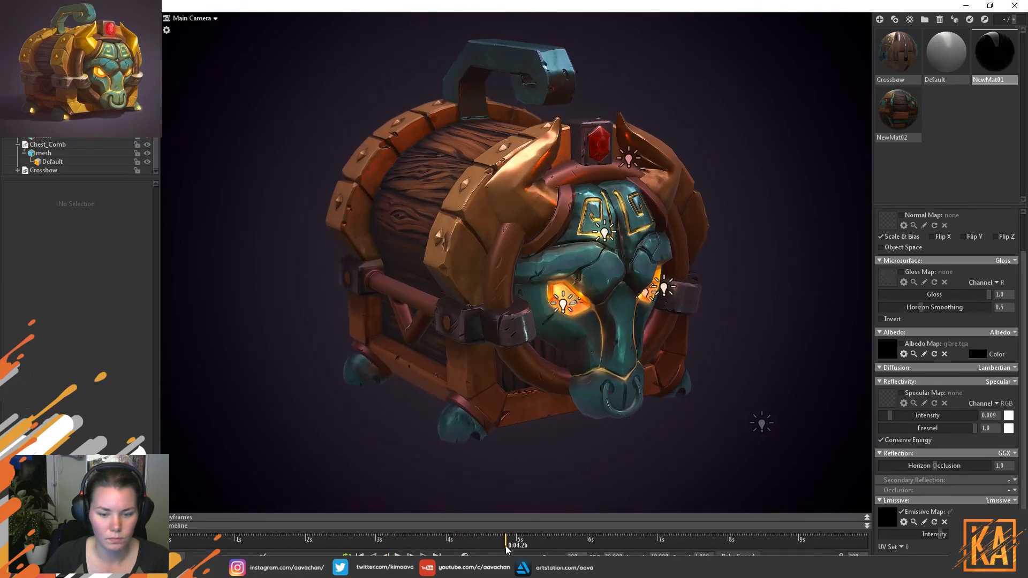
{"action": "left_click_drag", "start_coordinate": [505, 545], "coordinate": [170, 545]}
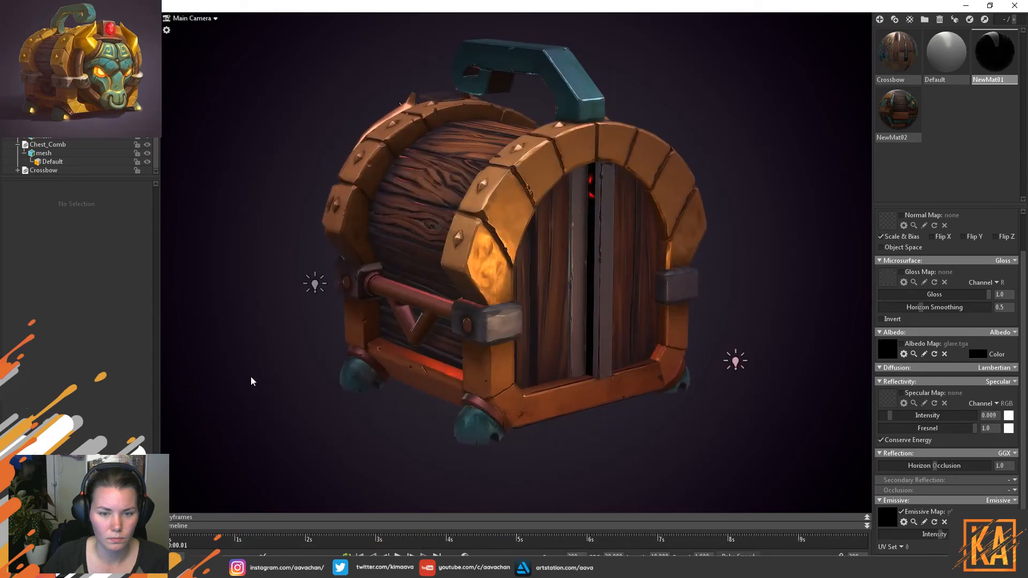
{"action": "left_click_drag", "start_coordinate": [206, 376], "coordinate": [467, 361]}
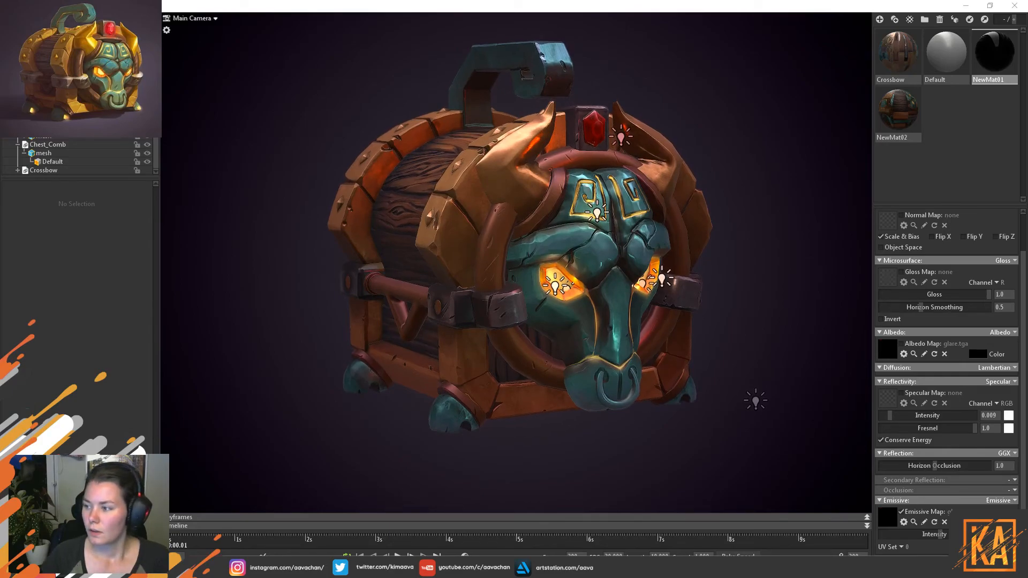
{"action": "left_click_drag", "start_coordinate": [775, 271], "coordinate": [743, 289]}
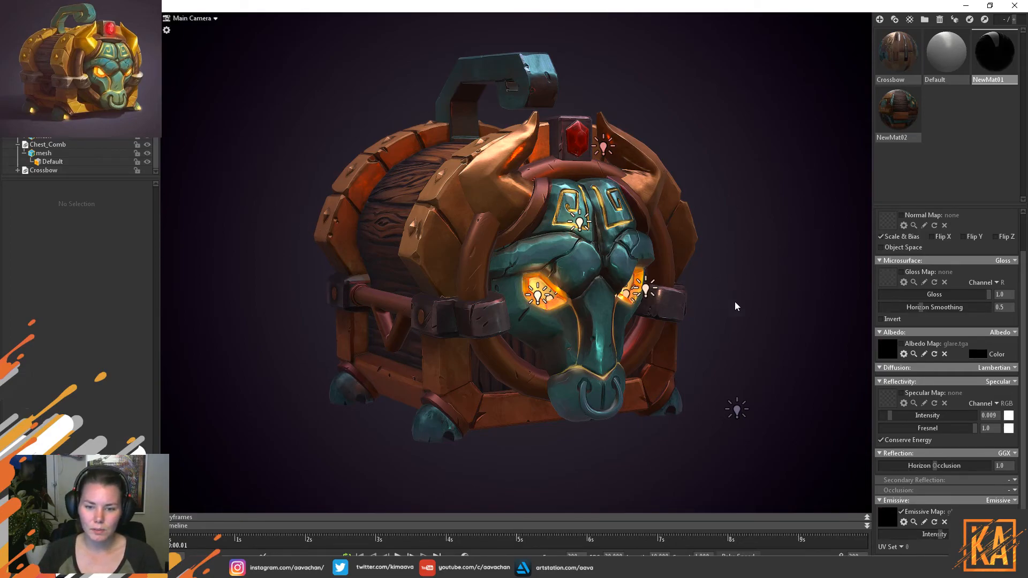
{"action": "mouse_move", "coordinate": [752, 322]}
{"action": "left_mouse_down"}
{"action": "mouse_move", "coordinate": [414, 336]}
{"action": "mouse_move", "coordinate": [508, 320]}
{"action": "mouse_move", "coordinate": [451, 349]}
{"action": "mouse_move", "coordinate": [472, 326]}
{"action": "mouse_move", "coordinate": [471, 340]}
{"action": "mouse_move", "coordinate": [447, 336]}
{"action": "mouse_move", "coordinate": [463, 336]}
{"action": "mouse_move", "coordinate": [478, 365]}
{"action": "mouse_move", "coordinate": [512, 336]}
{"action": "mouse_move", "coordinate": [735, 329]}
{"action": "mouse_move", "coordinate": [755, 338]}
{"action": "left_mouse_up"}
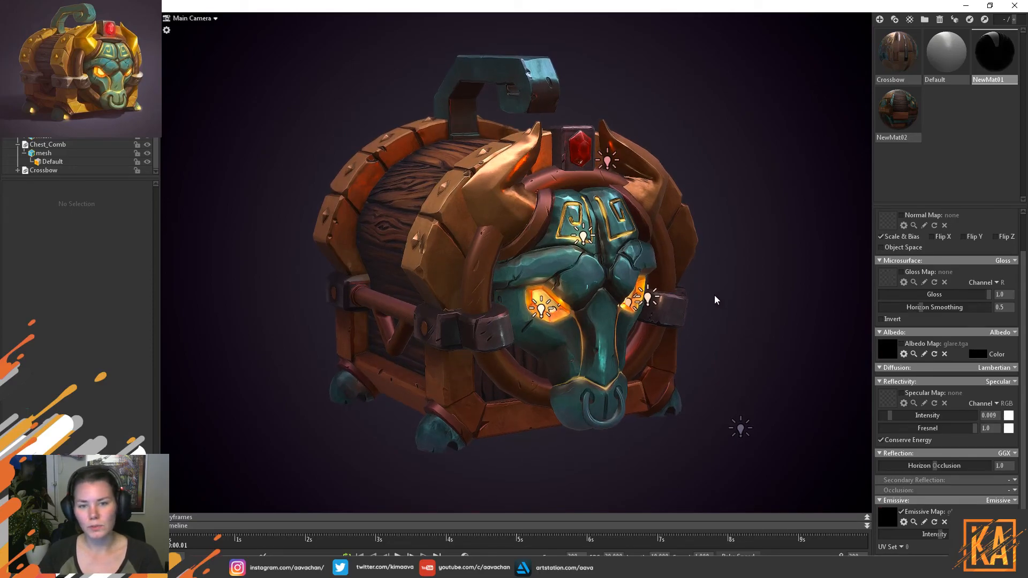
{"action": "left_click_drag", "start_coordinate": [708, 281], "coordinate": [676, 300]}
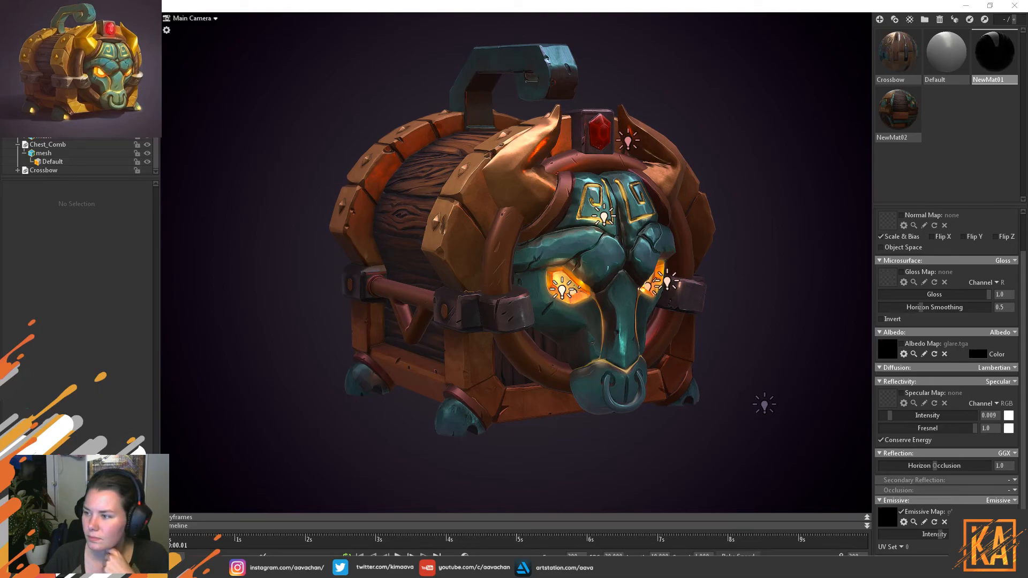
Switch to Photoshop and examine the painted eye and crack glow shapes in DefaultMaterial_EmissiveTEST.psd.
{"action": "key", "text": "alt+Tab"}
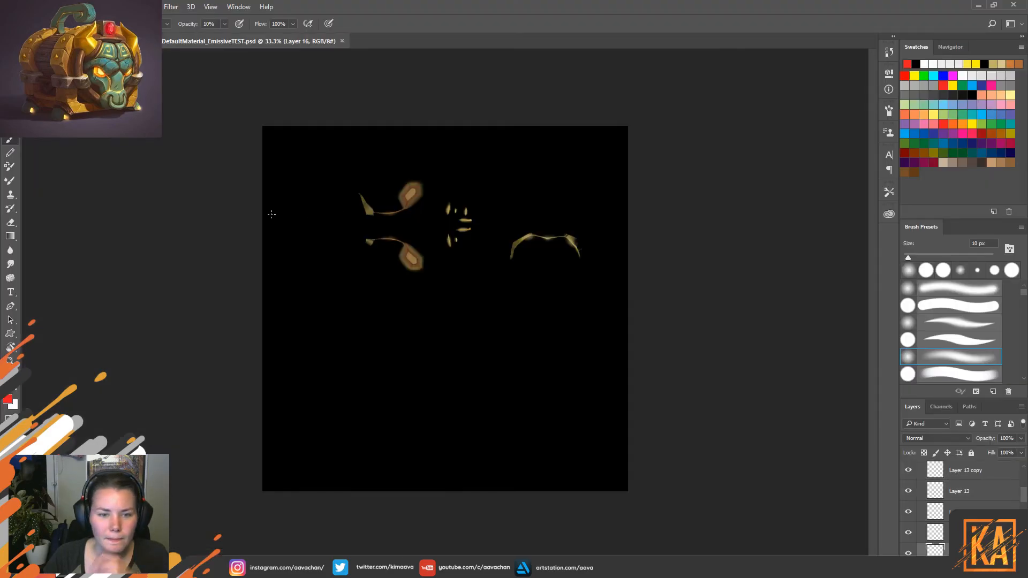
{"action": "key", "text": "ctrl+plus"}
{"action": "key", "text": "ctrl+plus"}
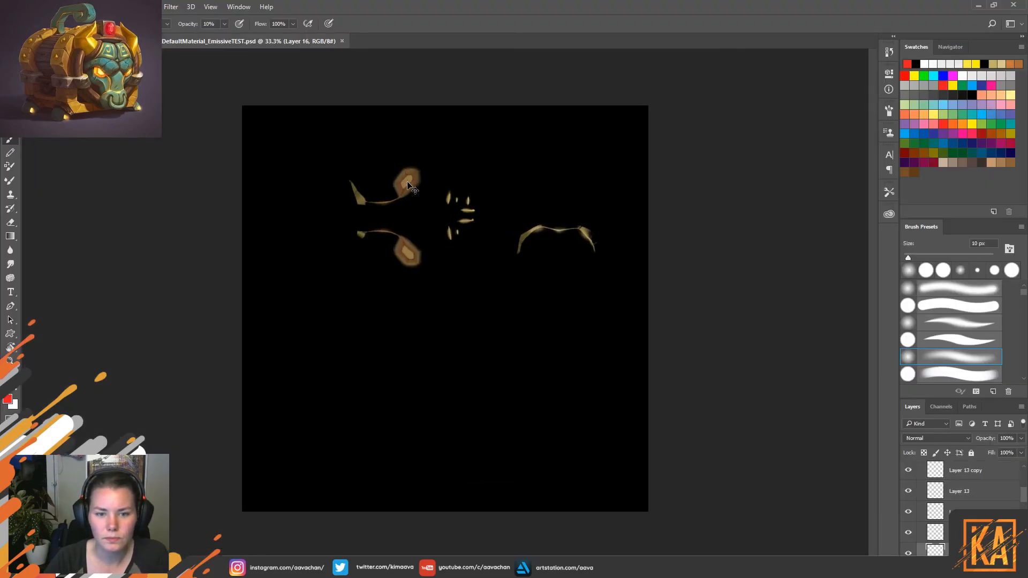
{"action": "key", "text": "ctrl+plus"}
{"action": "key", "text": "ctrl+plus"}
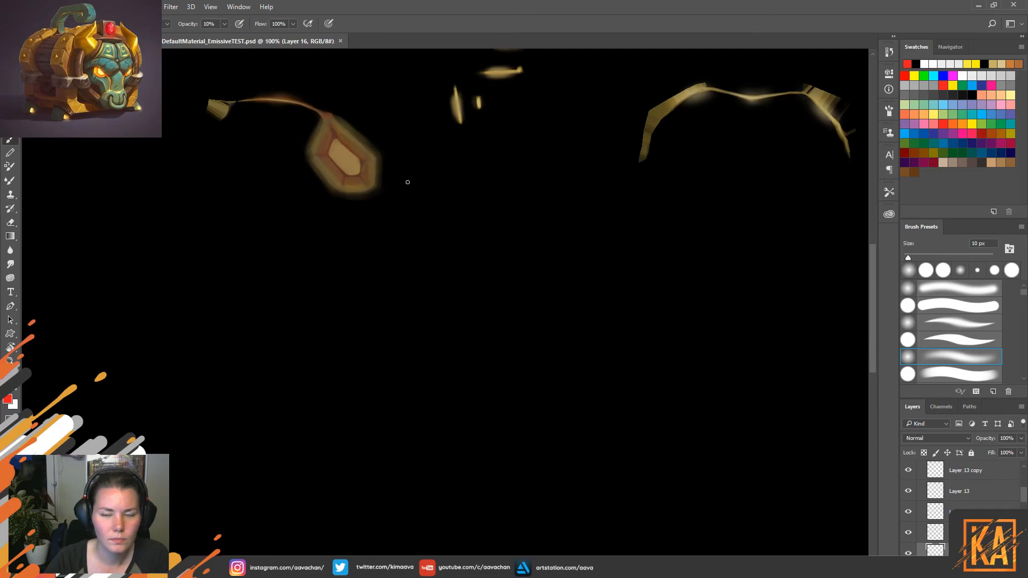
{"action": "left_click_drag", "start_coordinate": [569, 215], "coordinate": [527, 413]}
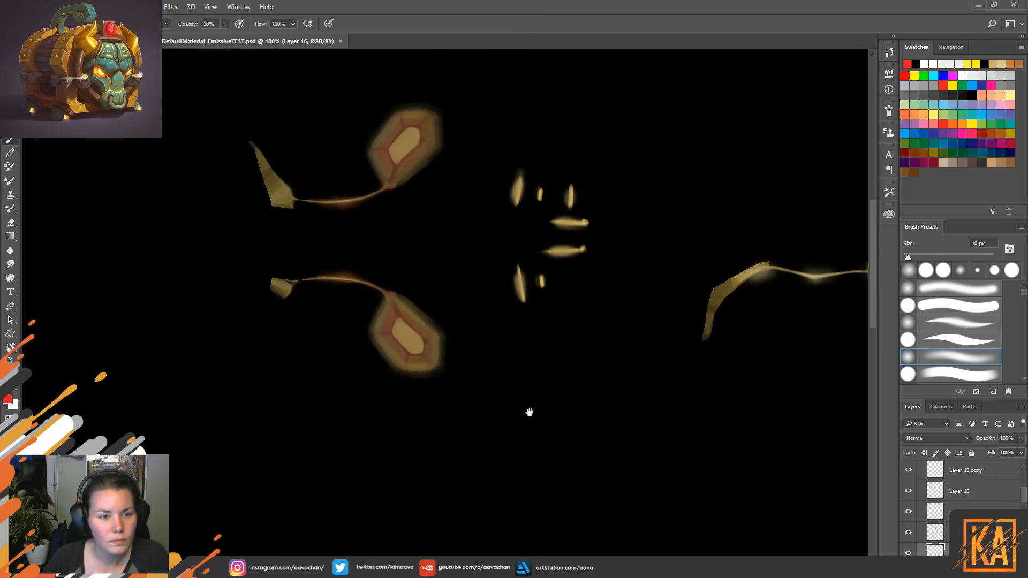
Switch back to Marmoset Toolbag and examine the emissive glow on the bull's eyes and face lines up close.
{"action": "key", "text": "alt+Tab"}
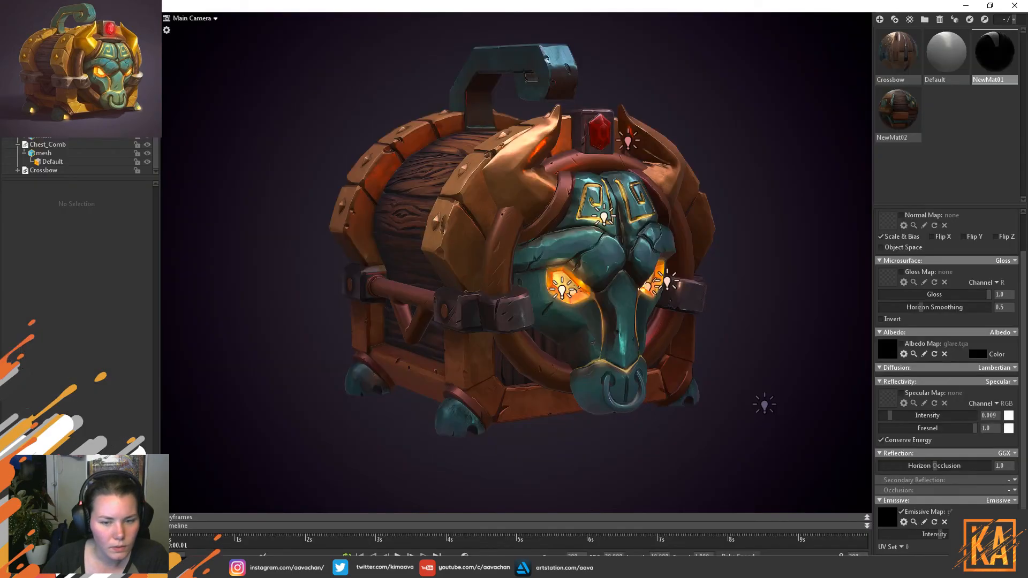
{"action": "scroll", "coordinate": [627, 389], "scroll_direction": "up", "scroll_amount": 5}
{"action": "scroll", "coordinate": [637, 398], "scroll_direction": "up", "scroll_amount": 5}
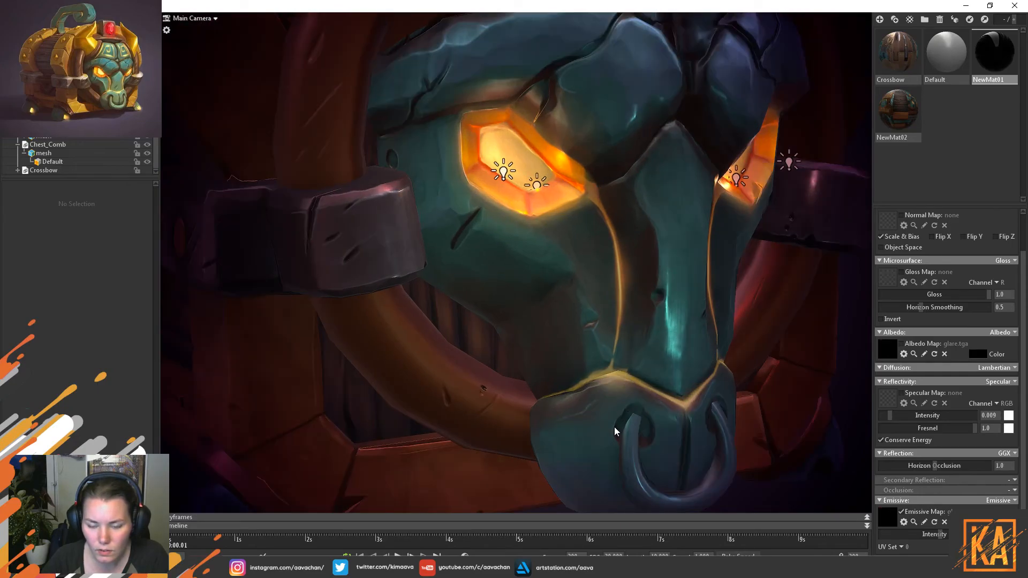
{"action": "scroll", "coordinate": [475, 398], "scroll_direction": "down", "scroll_amount": 6}
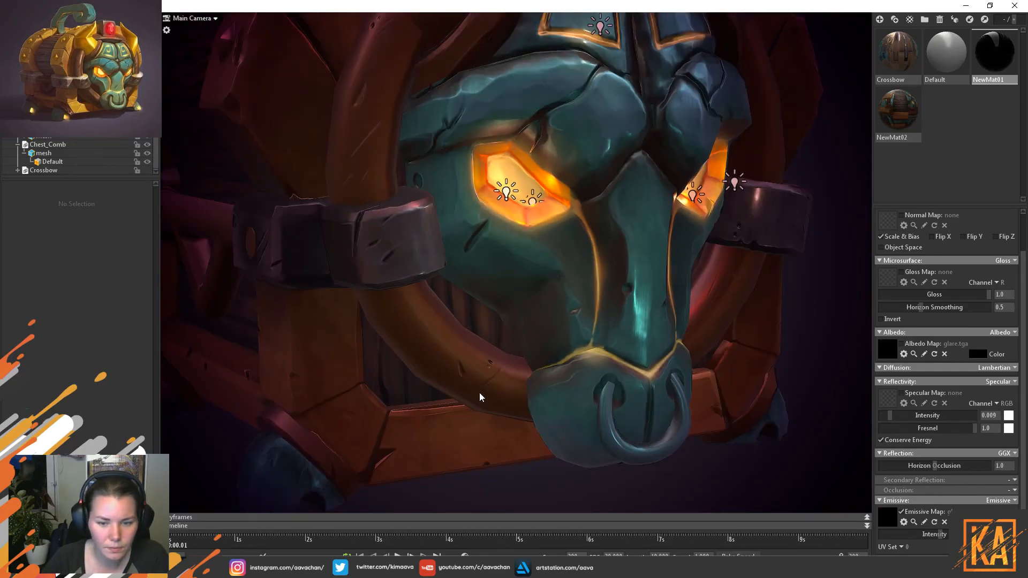
{"action": "left_click_drag", "start_coordinate": [582, 213], "coordinate": [597, 309]}
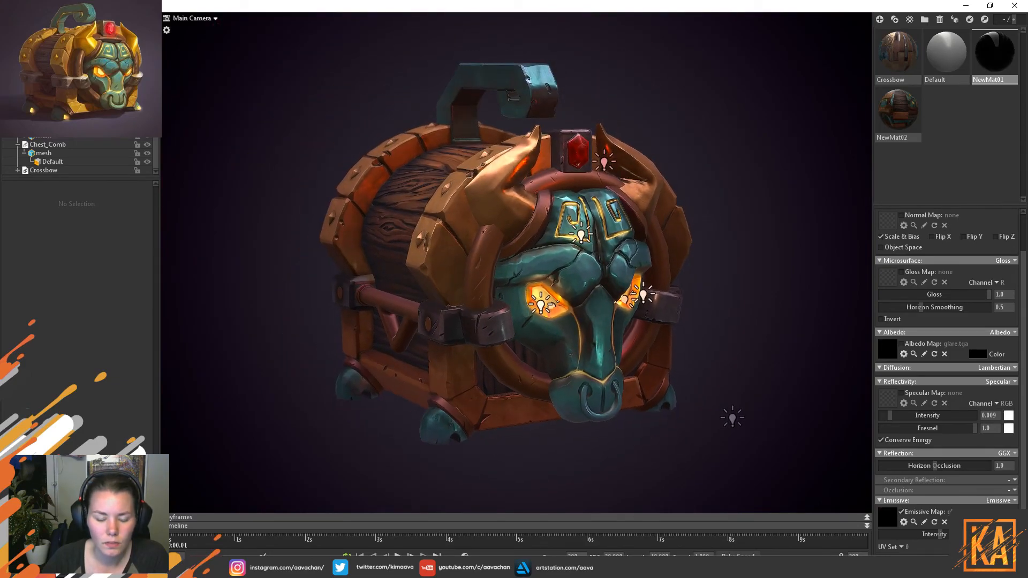
Switch to Photoshop and show the chest's painted color texture layer beneath the glow groups in DefaultMaterial_EmissiveTEST.psd.
{"action": "left_click", "coordinate": [327, 568]}
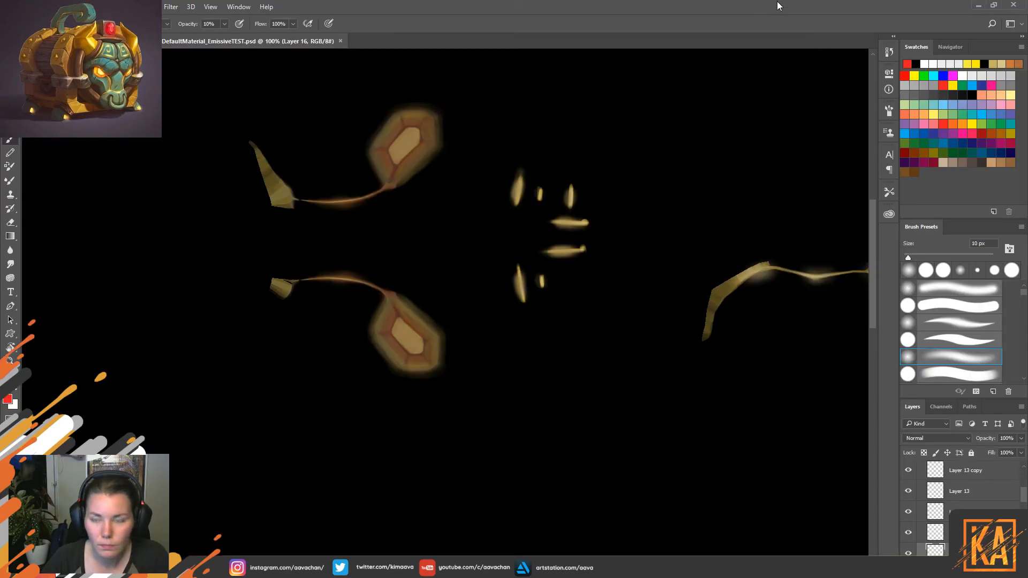
{"action": "left_click_drag", "start_coordinate": [769, 287], "coordinate": [599, 278]}
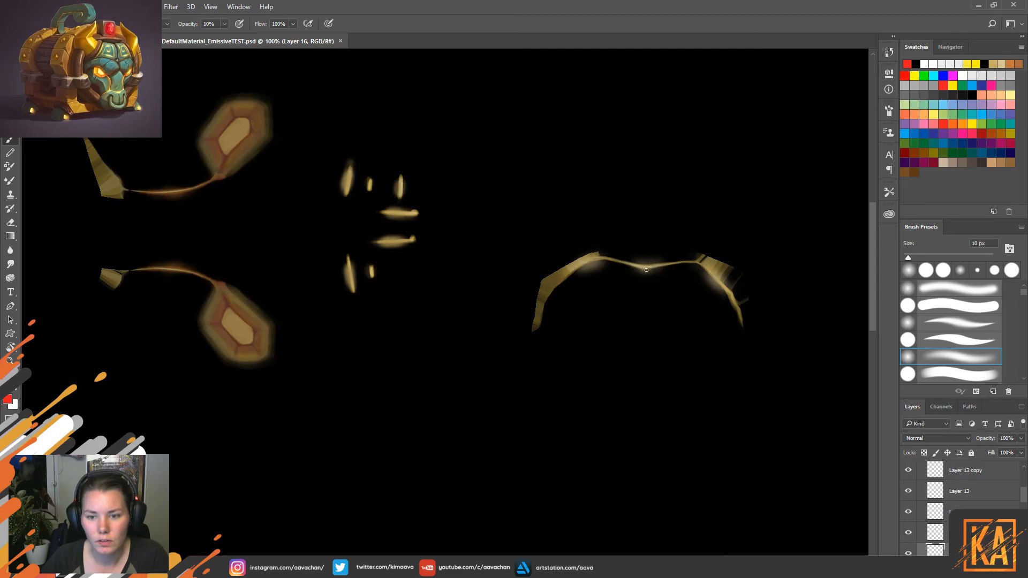
{"action": "left_click_drag", "start_coordinate": [287, 339], "coordinate": [414, 359]}
{"action": "scroll", "coordinate": [942, 504], "scroll_direction": "down", "scroll_amount": 4}
{"action": "scroll", "coordinate": [942, 503], "scroll_direction": "down", "scroll_amount": 5}
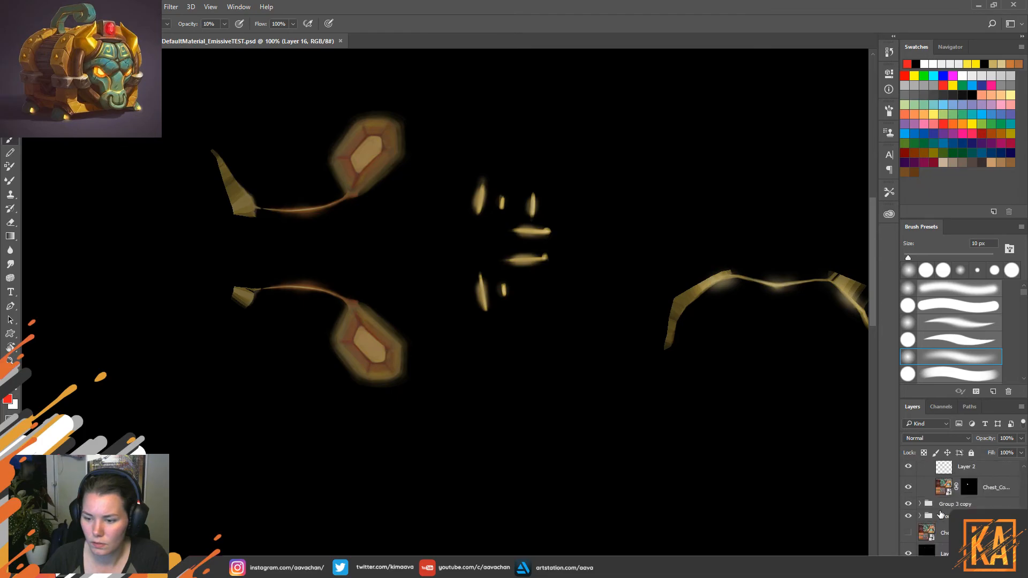
{"action": "scroll", "coordinate": [966, 489], "scroll_direction": "up", "scroll_amount": 10}
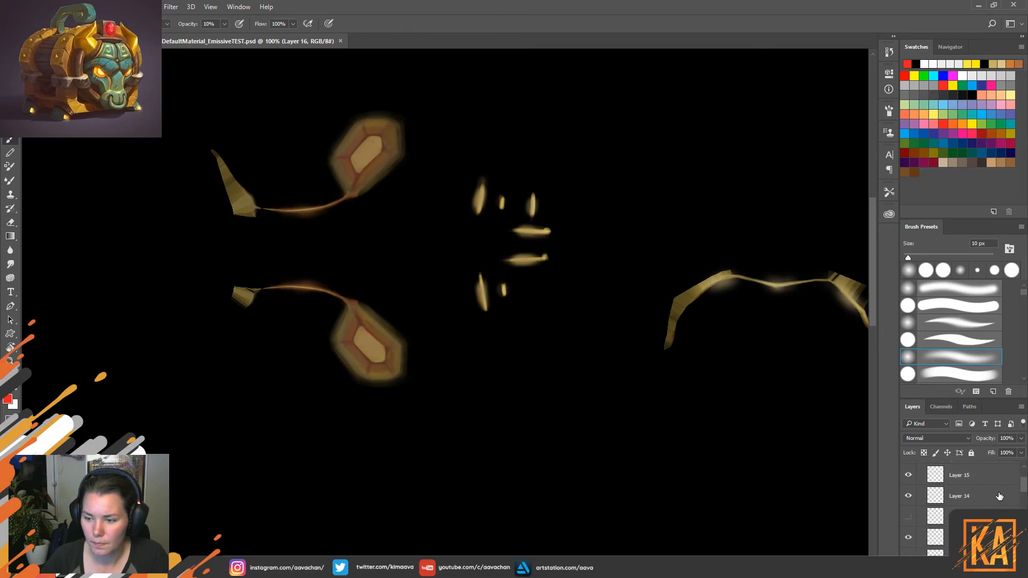
{"action": "left_click", "coordinate": [918, 512]}
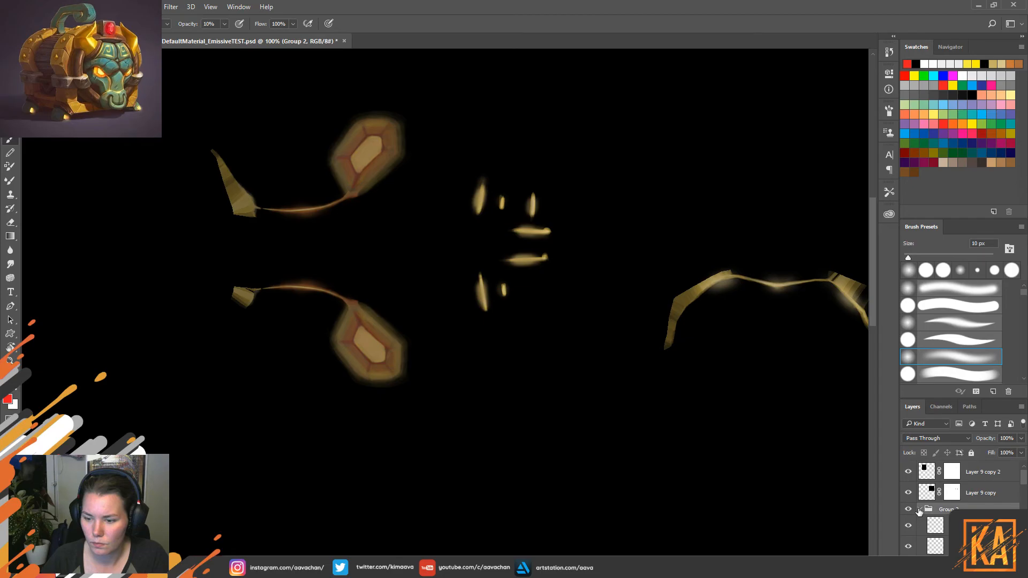
{"action": "left_click", "coordinate": [919, 510]}
{"action": "left_click", "coordinate": [907, 550]}
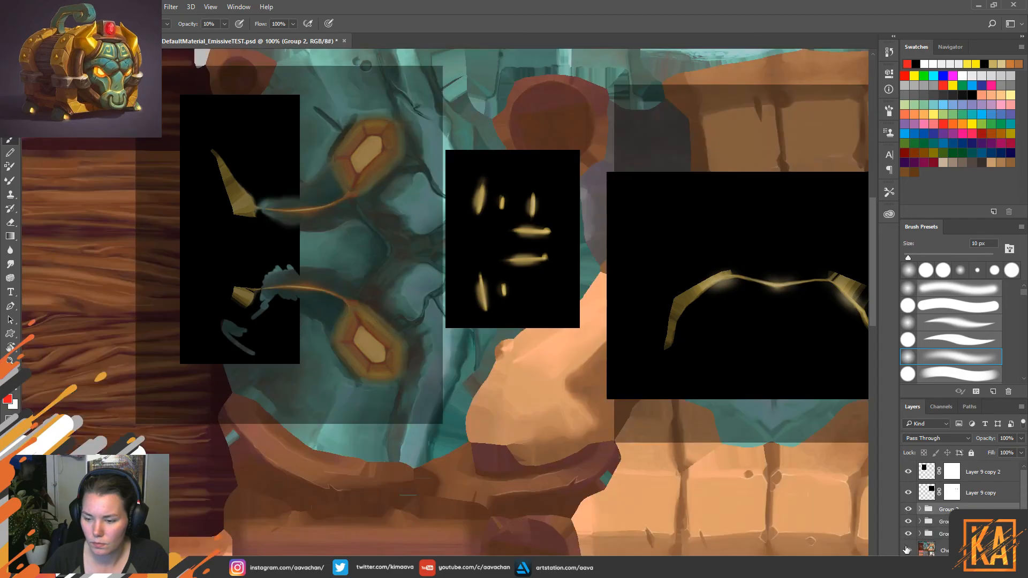
Temporarily hide Group 2 and Group 3 copy, compare the bare face texture with the Marmoset Toolbag render, and show both groups again.
{"action": "left_click", "coordinate": [907, 509]}
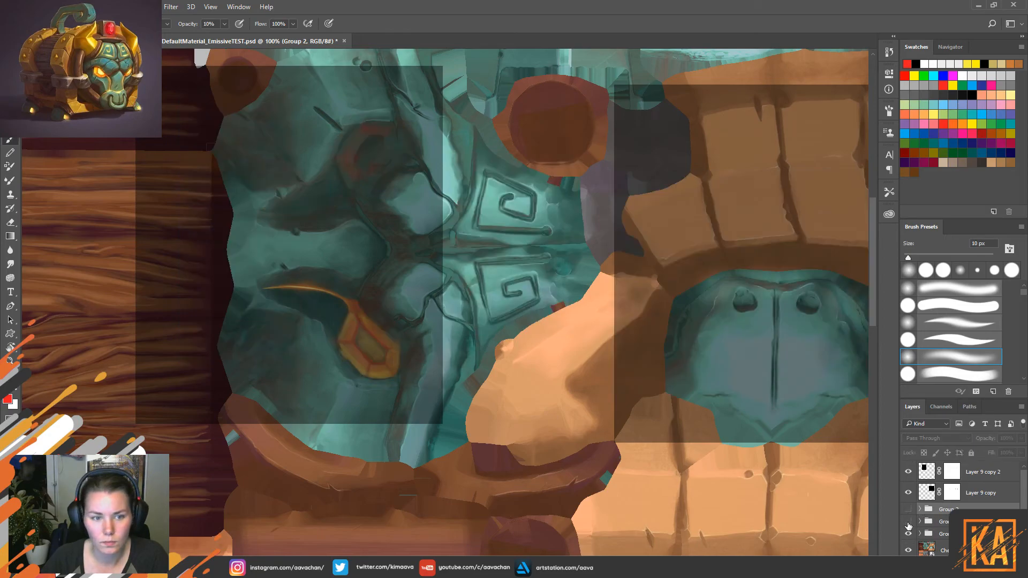
{"action": "left_click", "coordinate": [908, 522]}
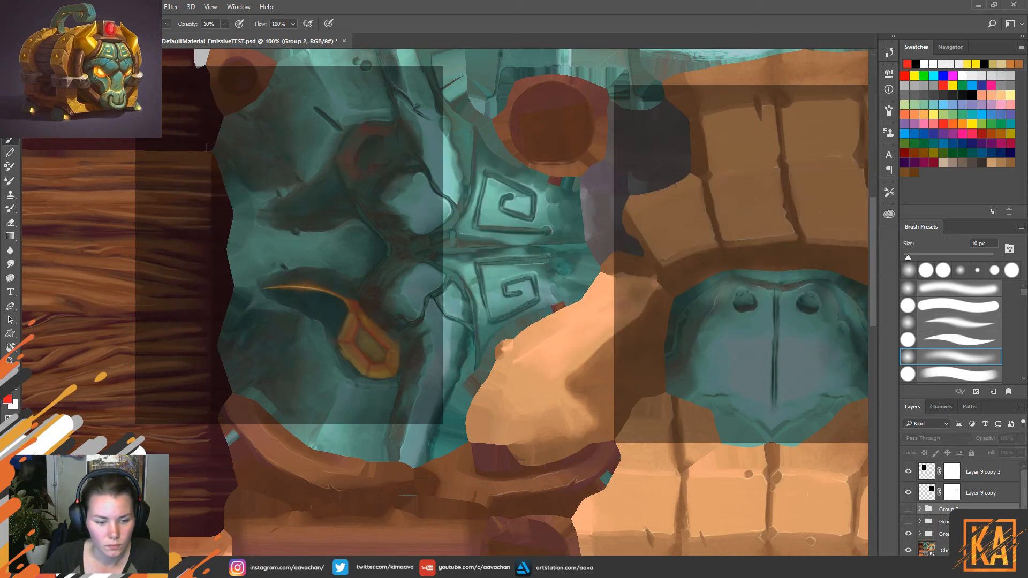
{"action": "key", "text": "alt+Tab"}
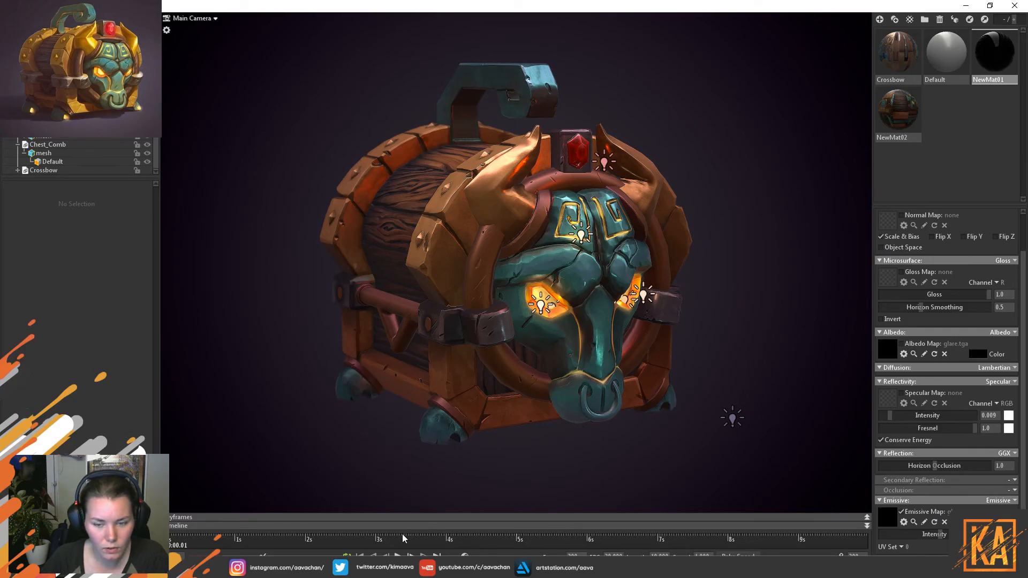
{"action": "key", "text": "alt+Tab"}
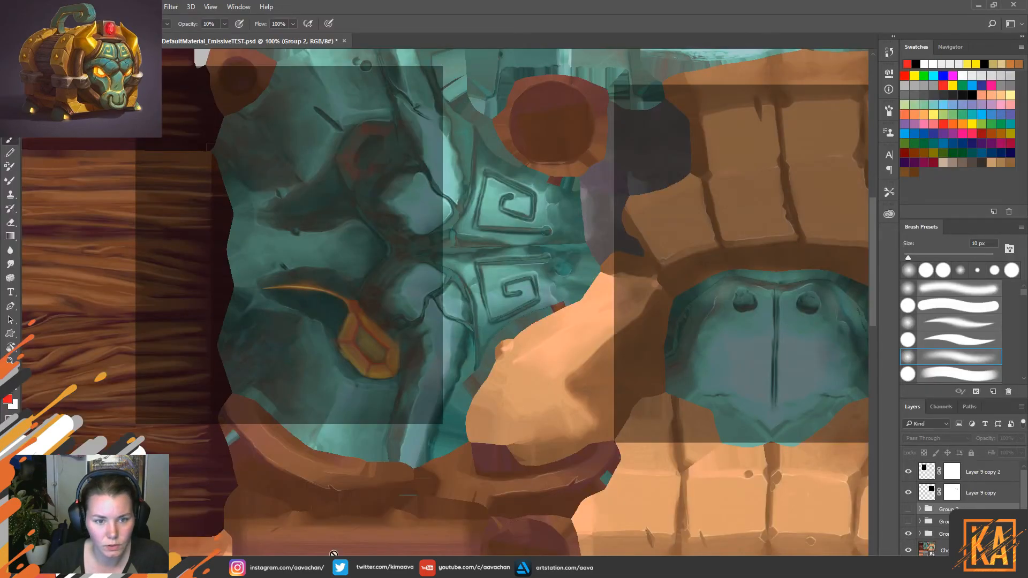
{"action": "left_click", "coordinate": [907, 509]}
{"action": "left_click", "coordinate": [908, 521]}
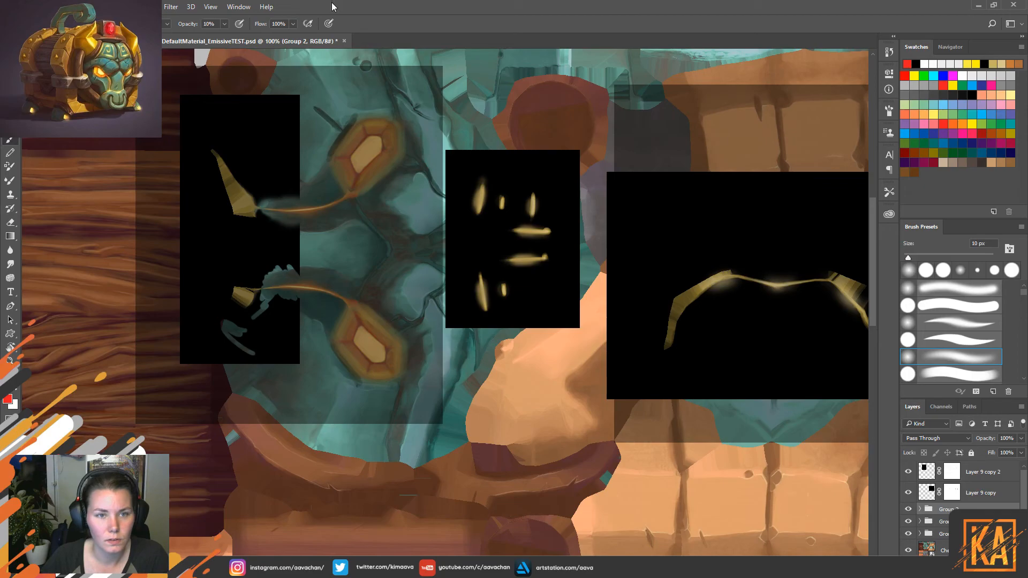
Toggle each of the three glow groups off and on to examine their effect around the bull's eyes.
{"action": "key", "text": "ctrl+plus"}
{"action": "left_click_drag", "start_coordinate": [168, 211], "coordinate": [482, 331]}
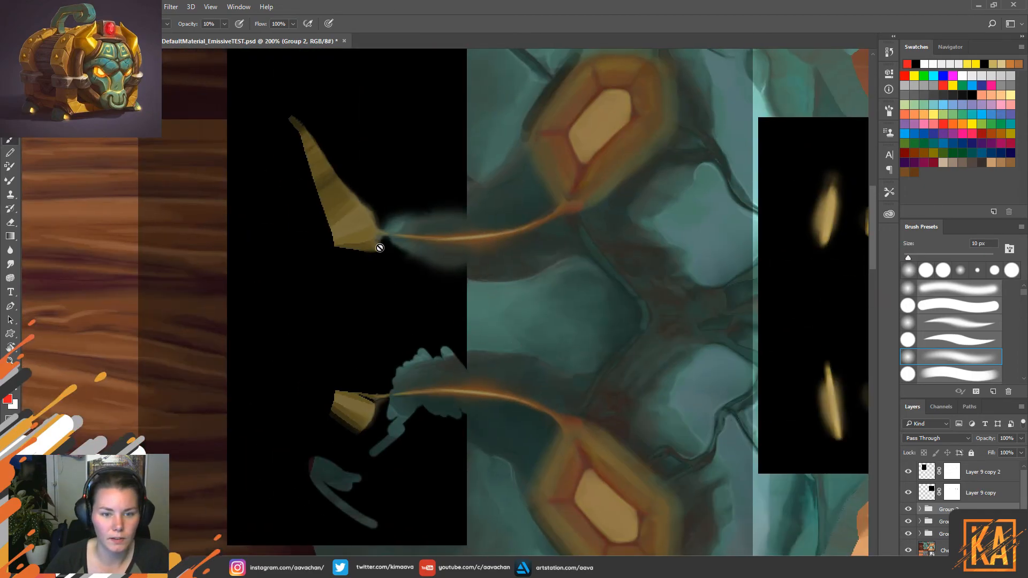
{"action": "left_click", "coordinate": [909, 533]}
{"action": "left_click", "coordinate": [909, 533]}
{"action": "left_click", "coordinate": [908, 521]}
{"action": "left_click", "coordinate": [908, 521]}
{"action": "left_click", "coordinate": [908, 509]}
{"action": "left_click", "coordinate": [908, 509]}
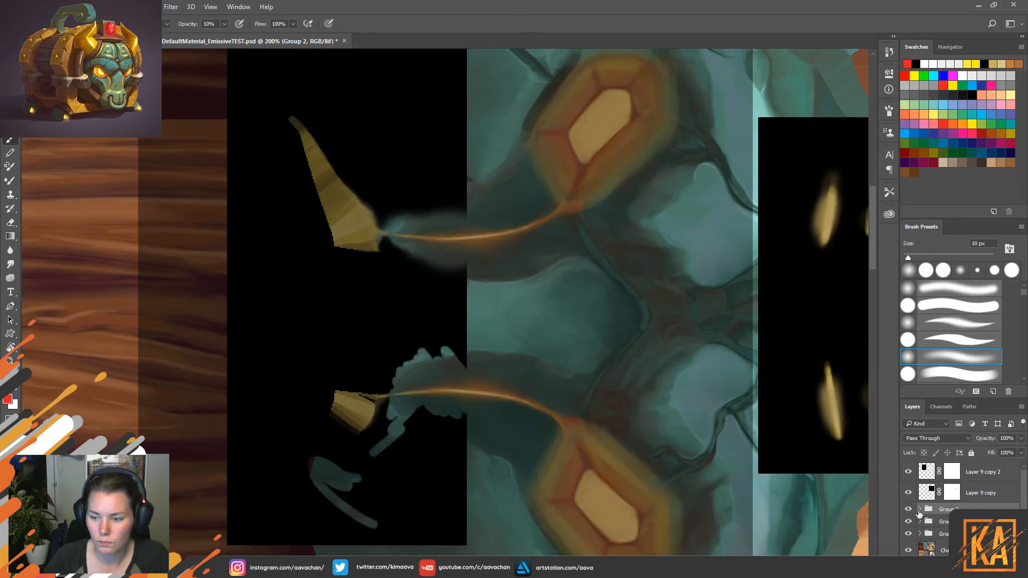
Expand Group 2, check what Layer 14 covers by toggling its visibility, and select Layer 14.
{"action": "left_click", "coordinate": [920, 510]}
{"action": "scroll", "coordinate": [918, 509], "scroll_direction": "down", "scroll_amount": 1}
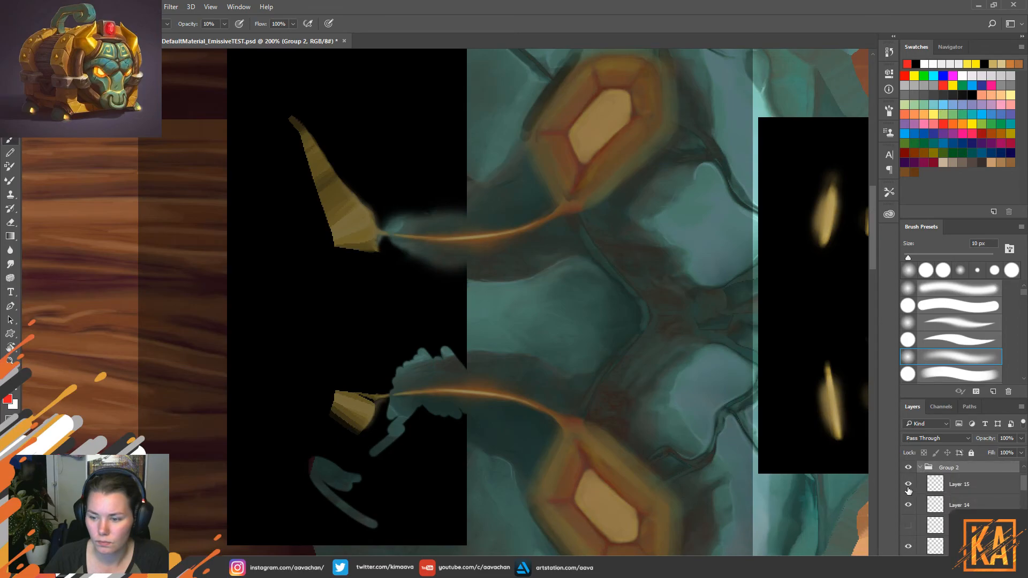
{"action": "left_click", "coordinate": [908, 505]}
{"action": "left_click", "coordinate": [908, 505]}
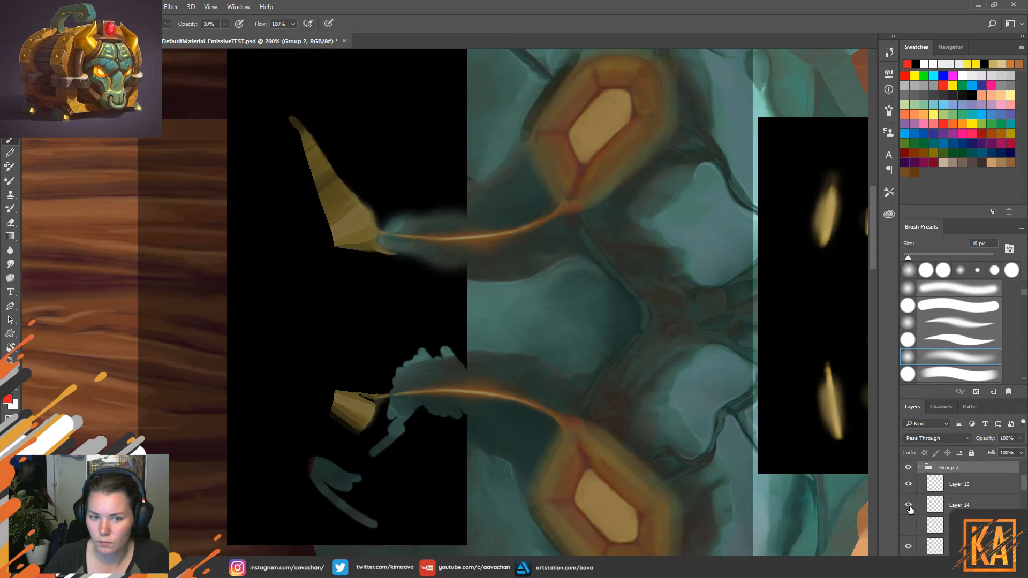
{"action": "left_click", "coordinate": [950, 507]}
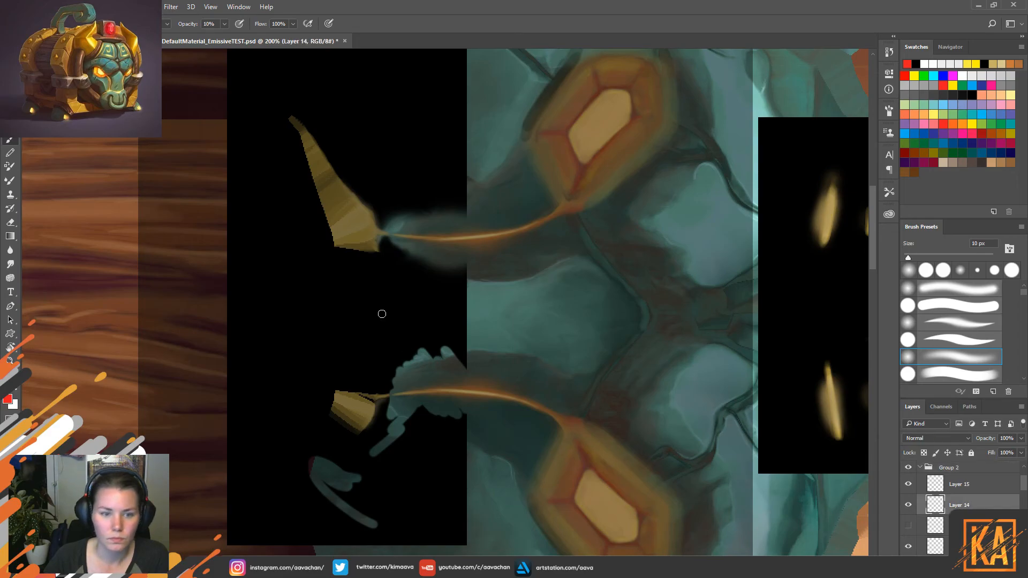
Sample the black background and paint over the edge of the upper gold shape with the hard round brush, reducing its size to 6 px.
{"action": "left_click", "coordinate": [380, 263], "text": "alt"}
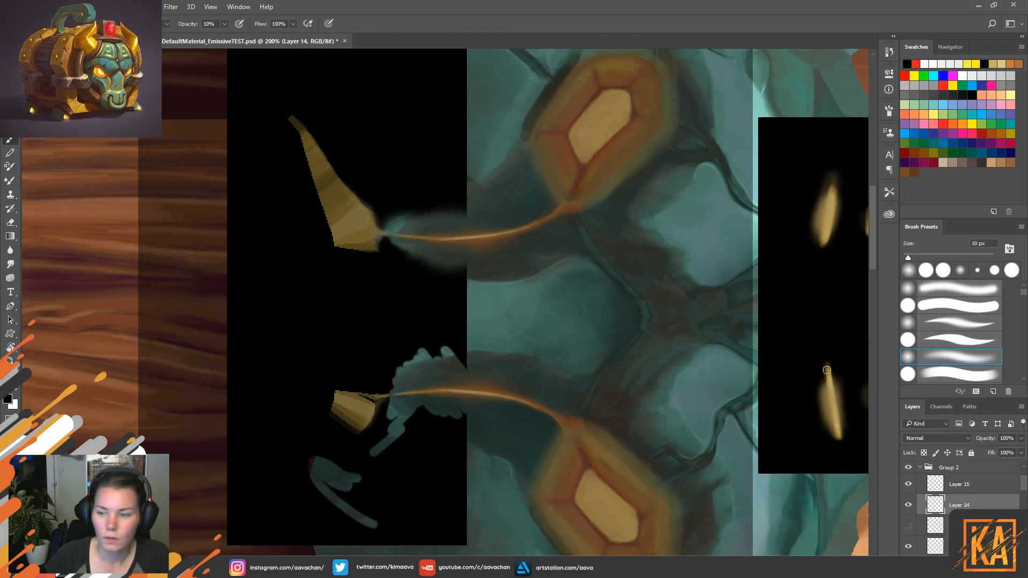
{"action": "left_click", "coordinate": [956, 375]}
{"action": "left_click_drag", "start_coordinate": [381, 245], "coordinate": [381, 263]}
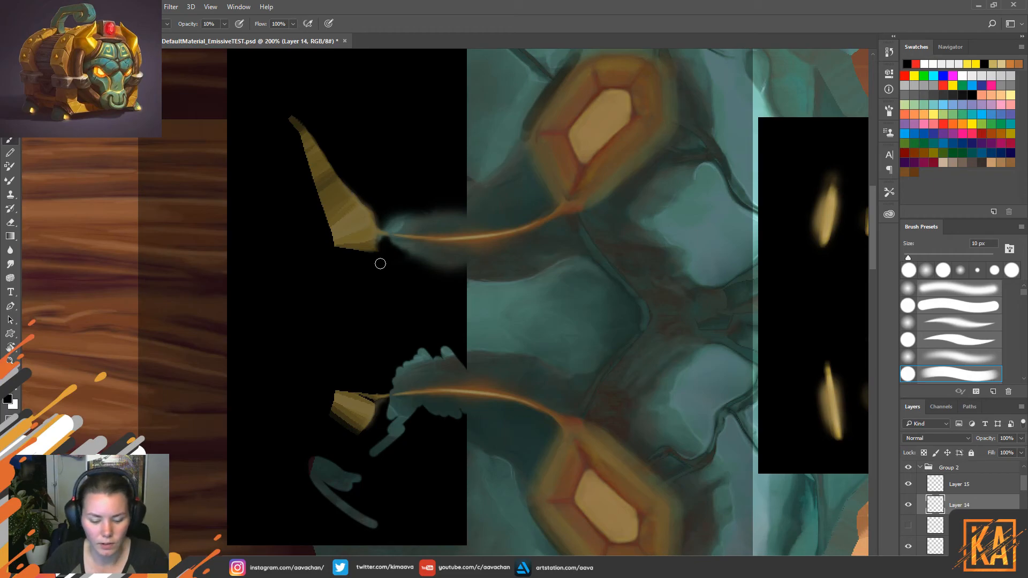
{"action": "key", "text": "bracketleft"}
{"action": "key", "text": "bracketleft"}
{"action": "key", "text": "bracketleft"}
{"action": "key", "text": "bracketleft"}
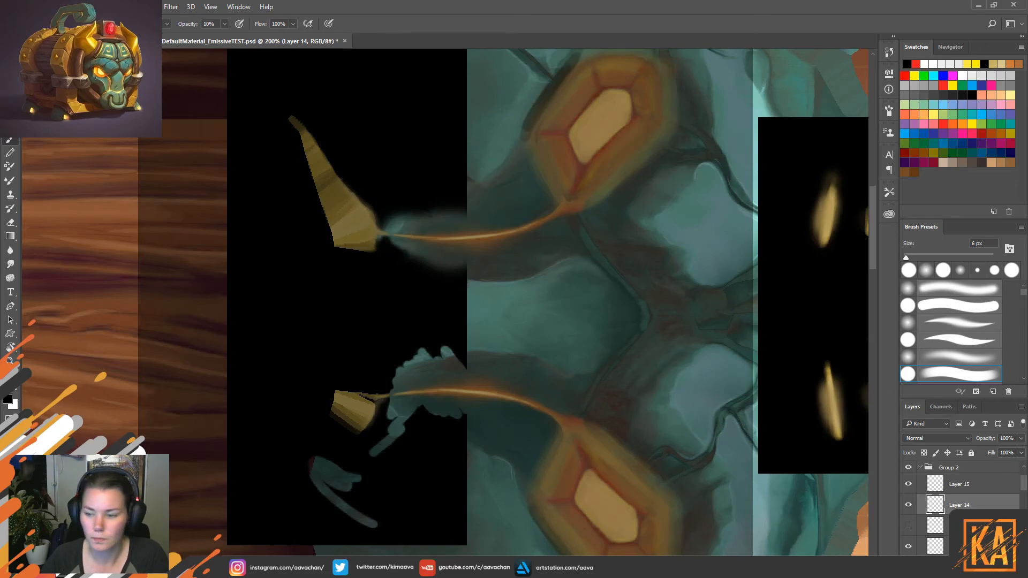
Collapse Group 2, hide the chest's color texture layer and save the emissive map.
{"action": "scroll", "coordinate": [913, 476], "scroll_direction": "up", "scroll_amount": 2}
{"action": "left_click", "coordinate": [920, 513]}
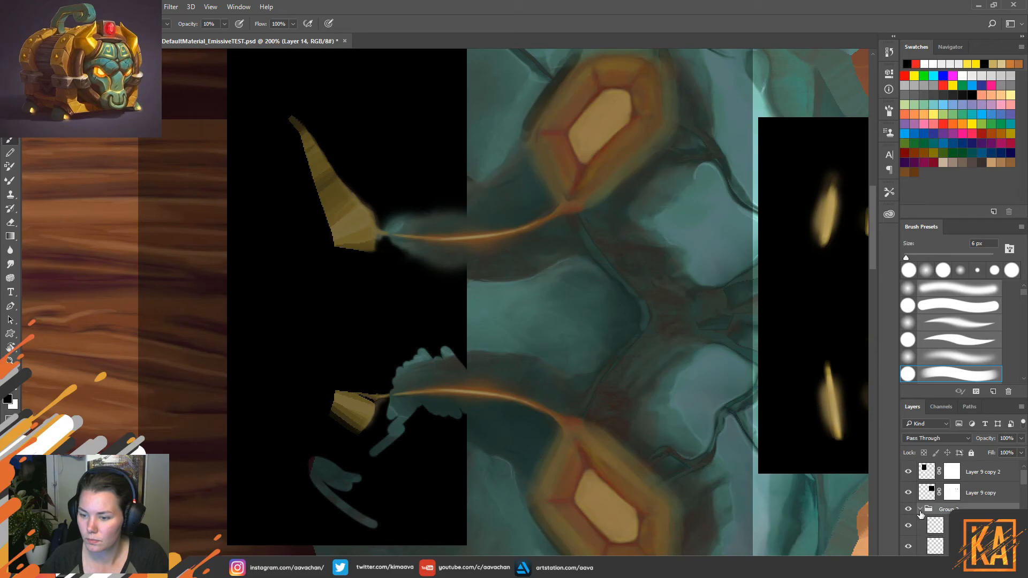
{"action": "left_click", "coordinate": [921, 508]}
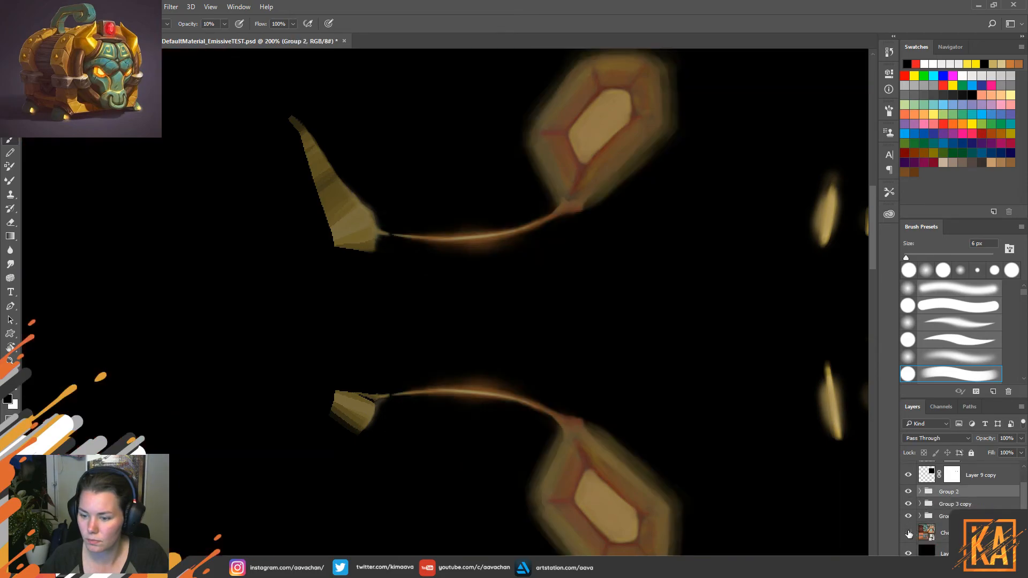
{"action": "left_click", "coordinate": [908, 532]}
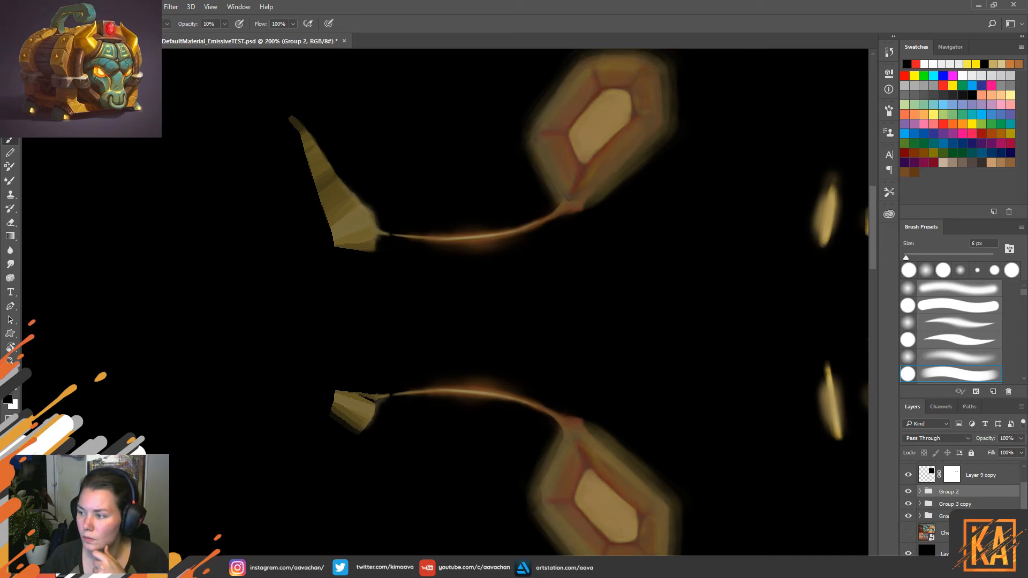
{"action": "left_click", "coordinate": [544, 191]}
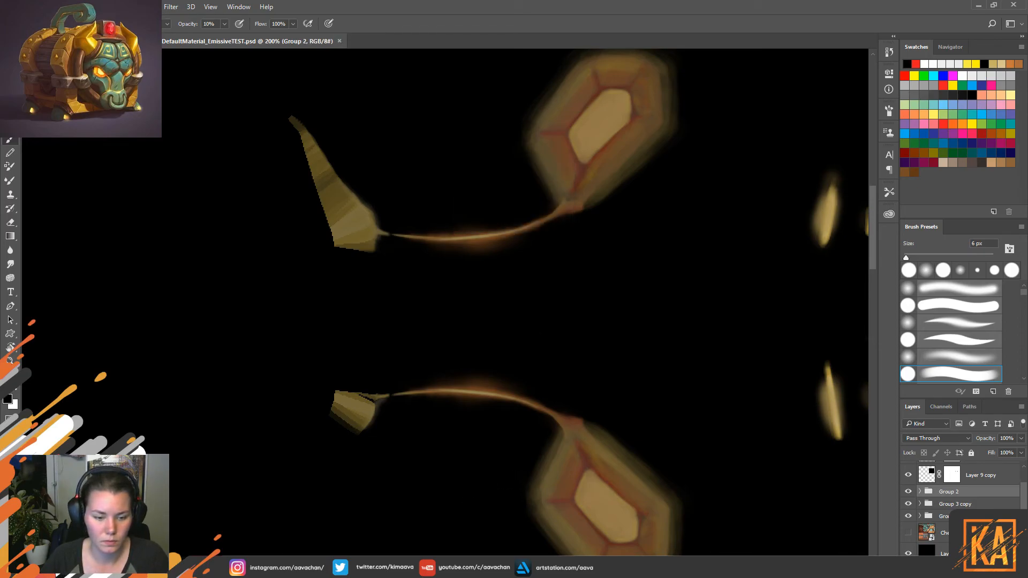
Switch to Photos, view the chest screenshot enlarged and the wip03.png pot sculpt, and close both images to return to Marmoset Toolbag.
{"action": "key", "text": "alt+Tab"}
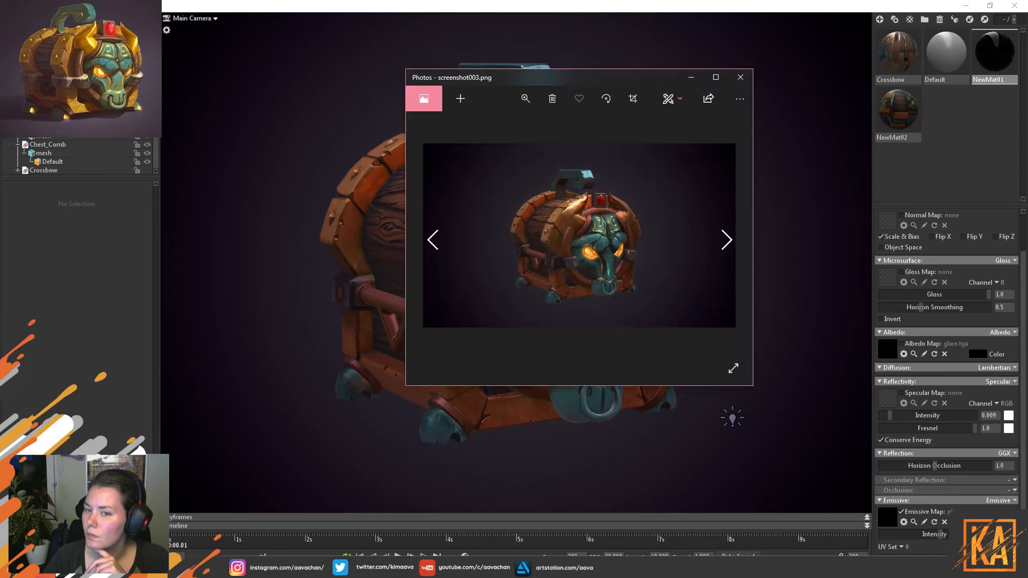
{"action": "left_click", "coordinate": [716, 76]}
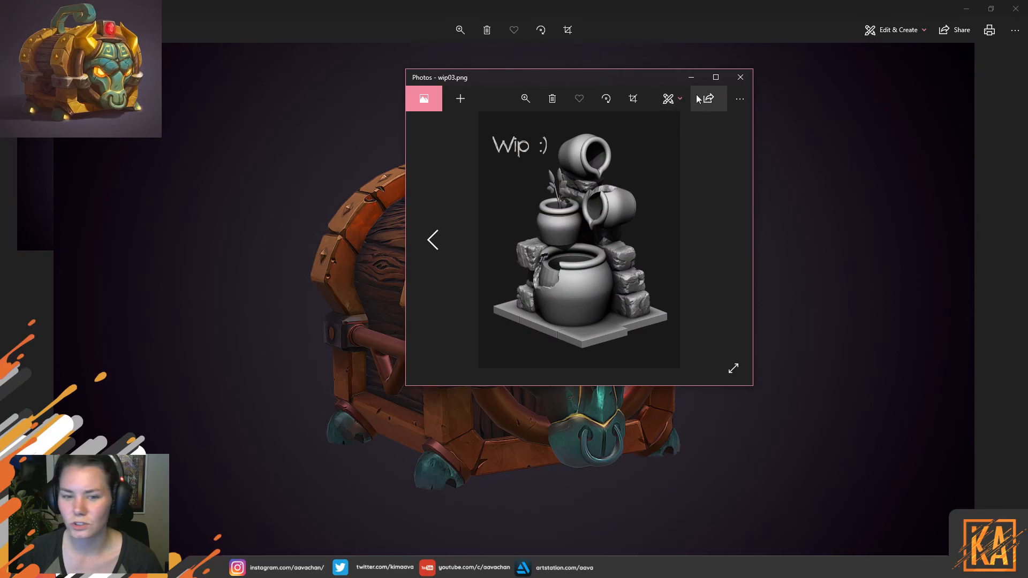
{"action": "left_click_drag", "start_coordinate": [626, 79], "coordinate": [791, 9]}
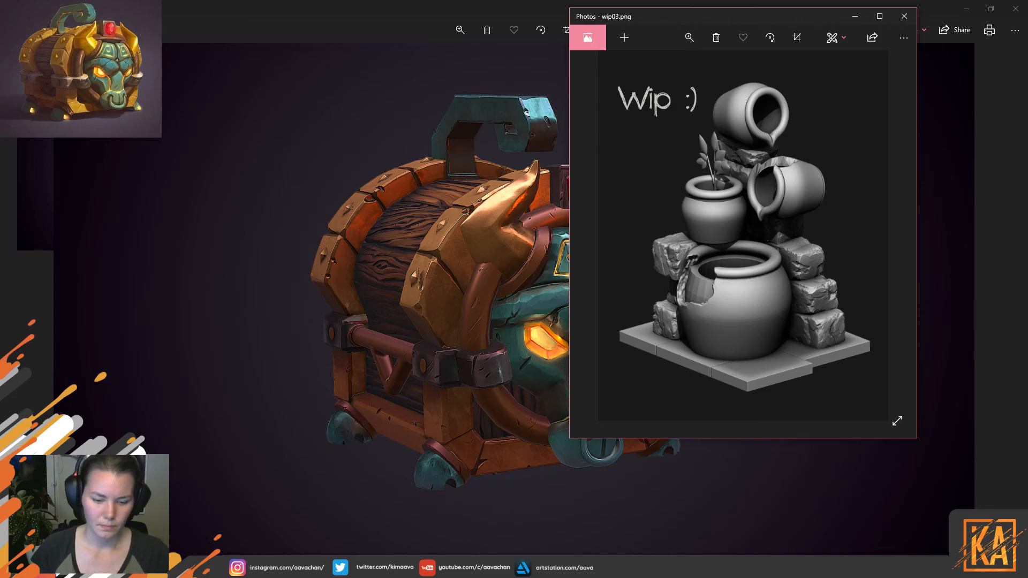
{"action": "left_click", "coordinate": [904, 16]}
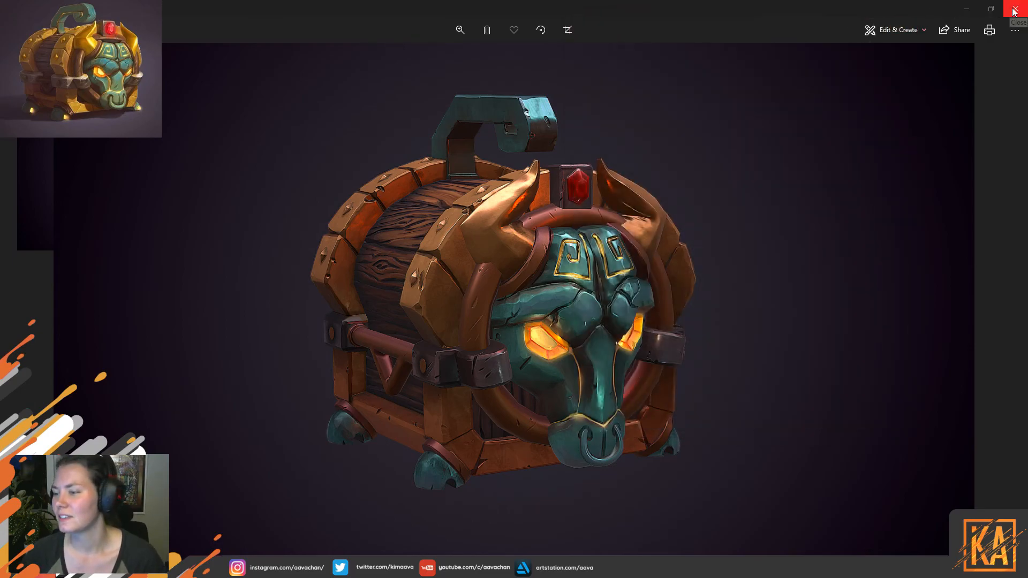
{"action": "left_click", "coordinate": [1013, 9]}
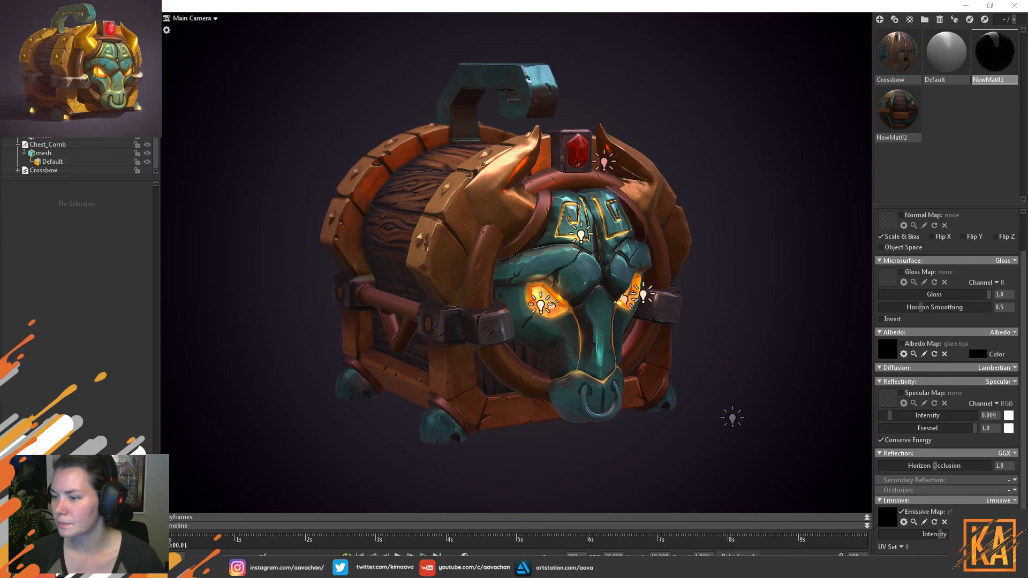
Bring up Discord over Marmoset Toolbag and read the First Aava Art Jam rules and concept images in the jam-info channel.
{"action": "left_click_drag", "start_coordinate": [1027, 49], "coordinate": [630, 36]}
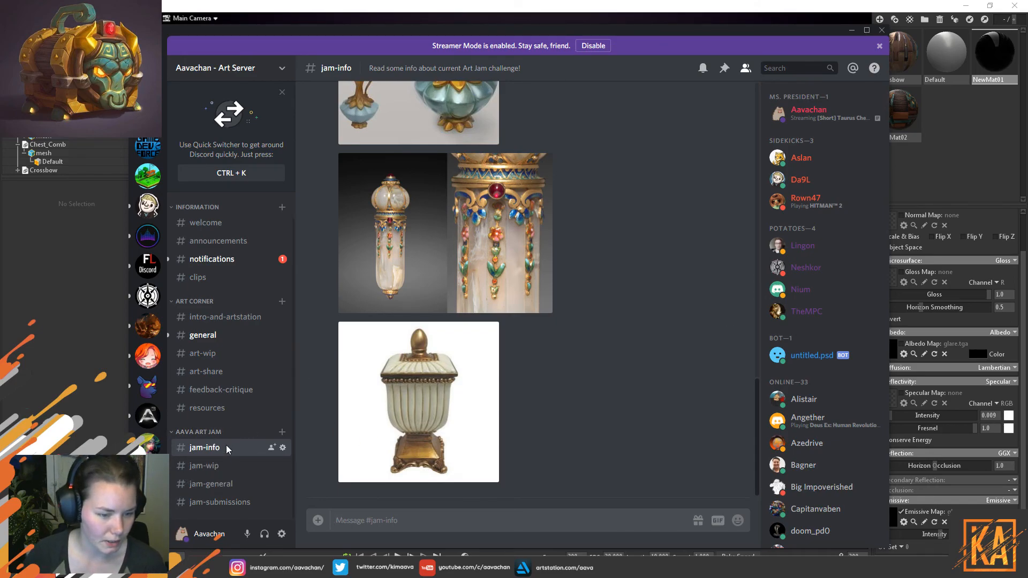
{"action": "scroll", "coordinate": [529, 423], "scroll_direction": "up", "scroll_amount": 2}
{"action": "scroll", "coordinate": [528, 423], "scroll_direction": "up", "scroll_amount": 10}
{"action": "scroll", "coordinate": [529, 423], "scroll_direction": "up", "scroll_amount": 5}
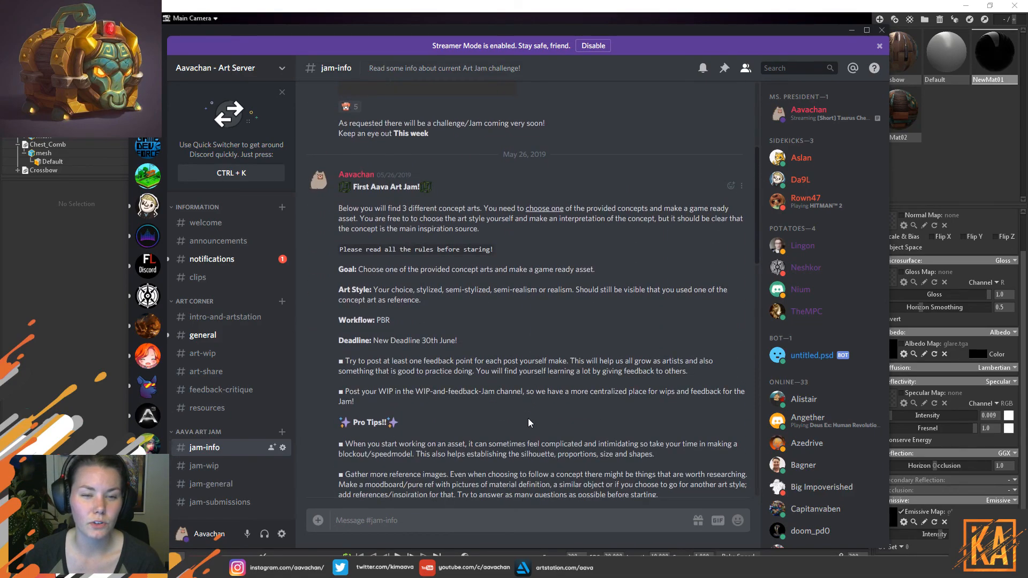
{"action": "scroll", "coordinate": [529, 423], "scroll_direction": "down", "scroll_amount": 1}
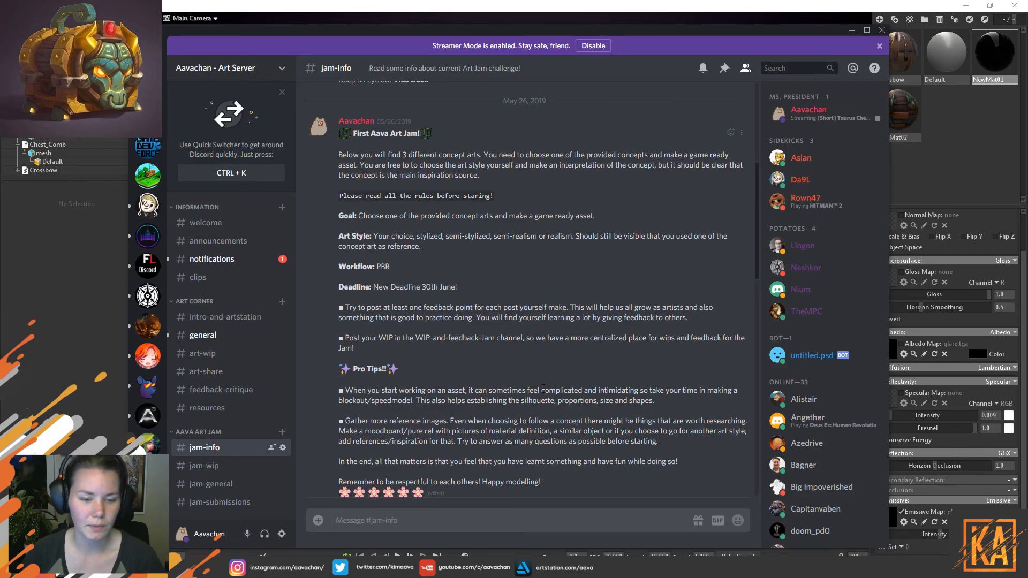
{"action": "scroll", "coordinate": [544, 388], "scroll_direction": "down", "scroll_amount": 5}
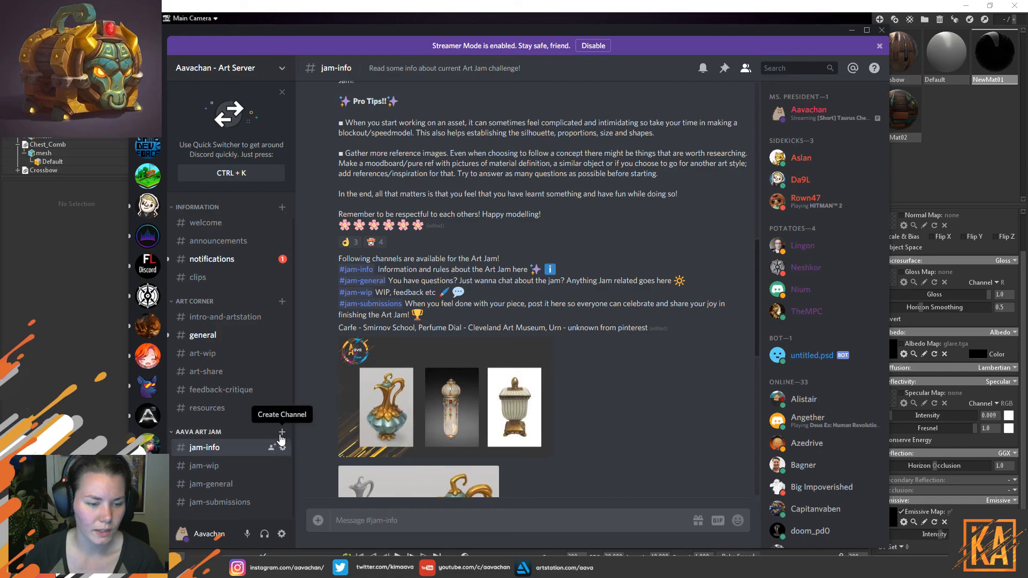
Look through the jug renders in the jam-submissions channel and the progress images and feedback in jam-wip.
{"action": "left_click", "coordinate": [219, 503]}
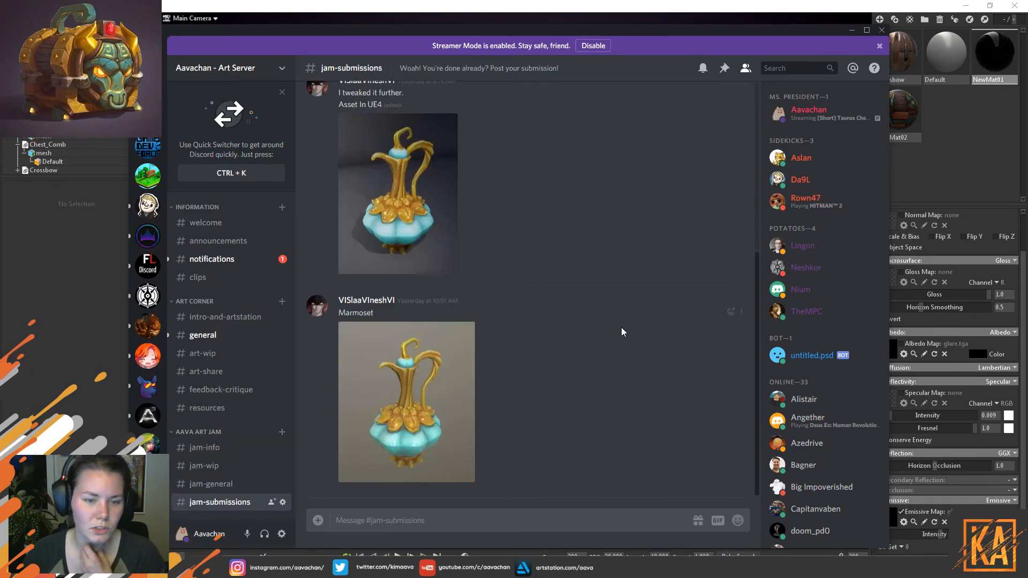
{"action": "scroll", "coordinate": [514, 388], "scroll_direction": "up", "scroll_amount": 5}
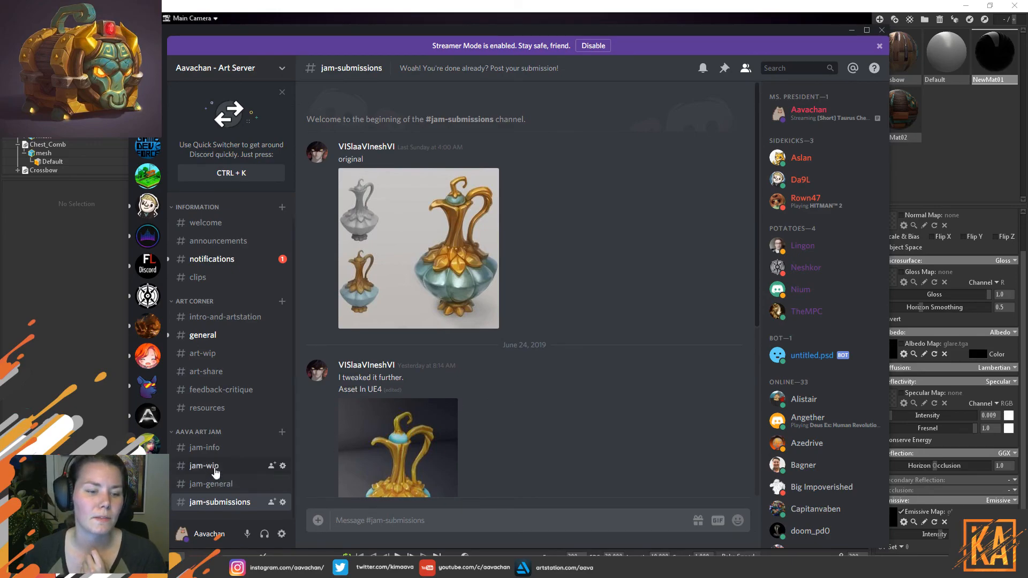
{"action": "left_click", "coordinate": [204, 467]}
{"action": "scroll", "coordinate": [527, 415], "scroll_direction": "up", "scroll_amount": 3}
{"action": "scroll", "coordinate": [527, 415], "scroll_direction": "up", "scroll_amount": 10}
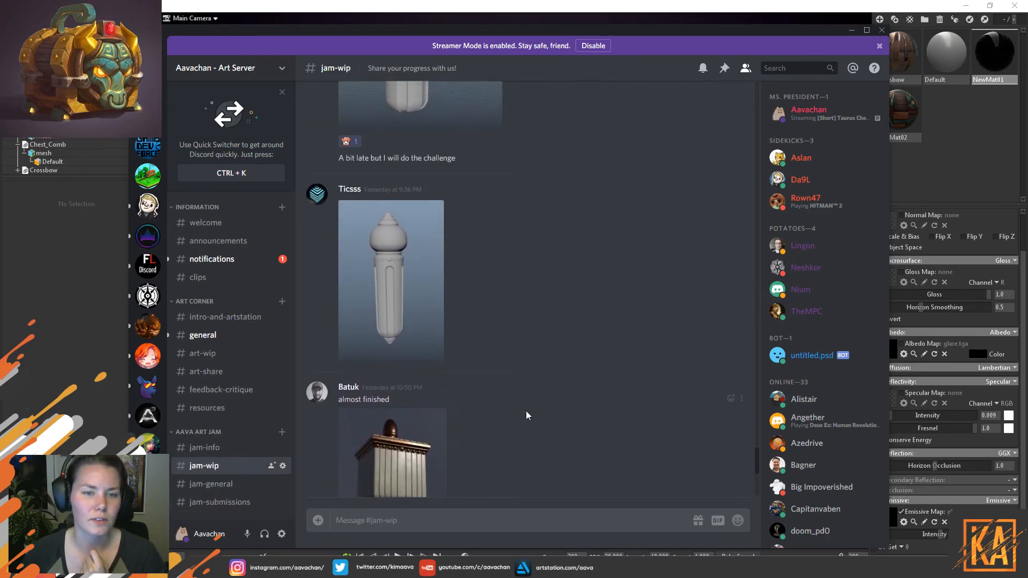
{"action": "scroll", "coordinate": [525, 415], "scroll_direction": "up", "scroll_amount": 10}
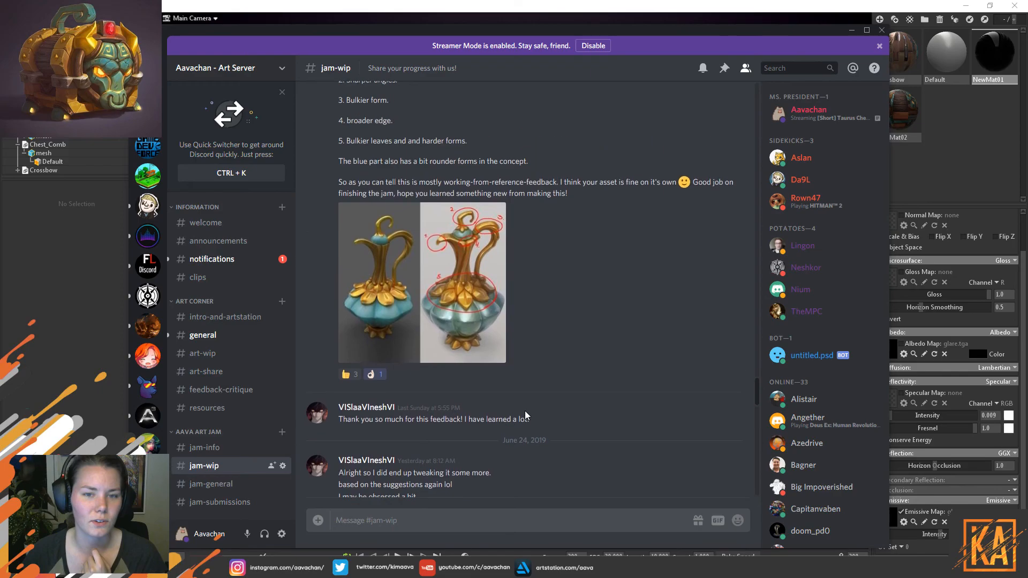
{"action": "scroll", "coordinate": [525, 415], "scroll_direction": "down", "scroll_amount": 15}
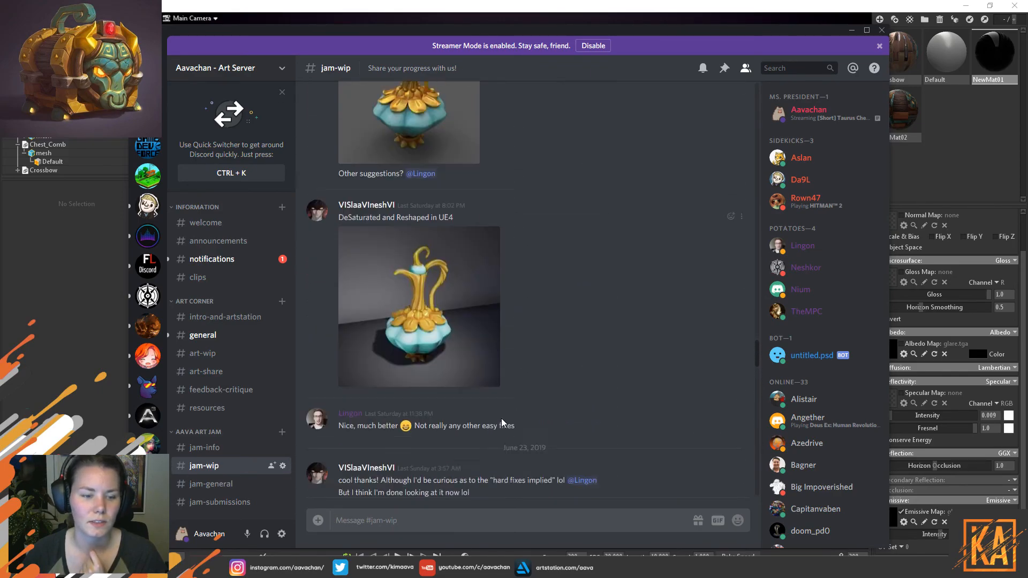
{"action": "scroll", "coordinate": [486, 424], "scroll_direction": "down", "scroll_amount": 6}
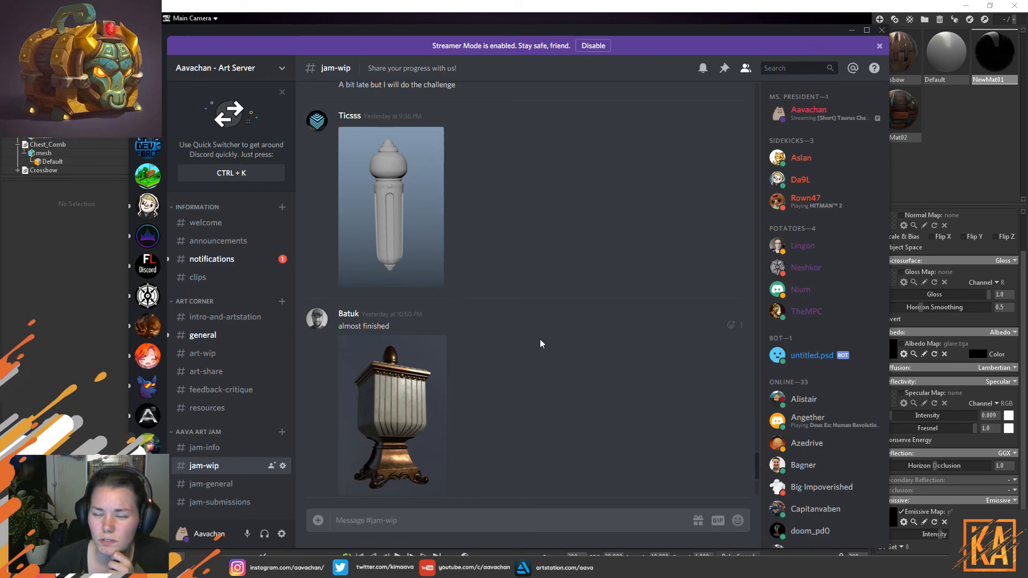
{"action": "scroll", "coordinate": [540, 344], "scroll_direction": "down", "scroll_amount": 4}
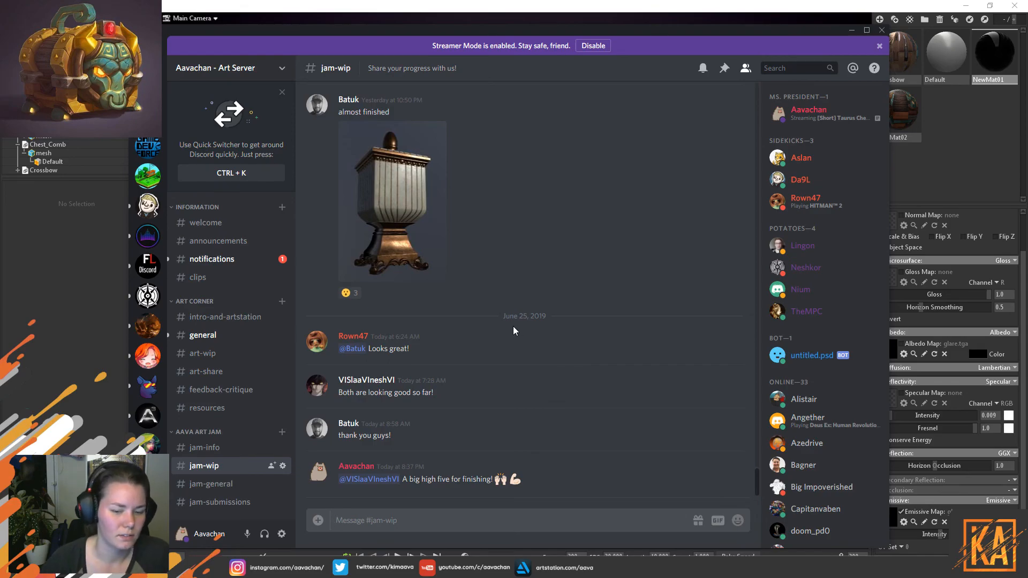
Examine the jug, perfume vial and urn concept images in the jam-info channel.
{"action": "left_click", "coordinate": [212, 447]}
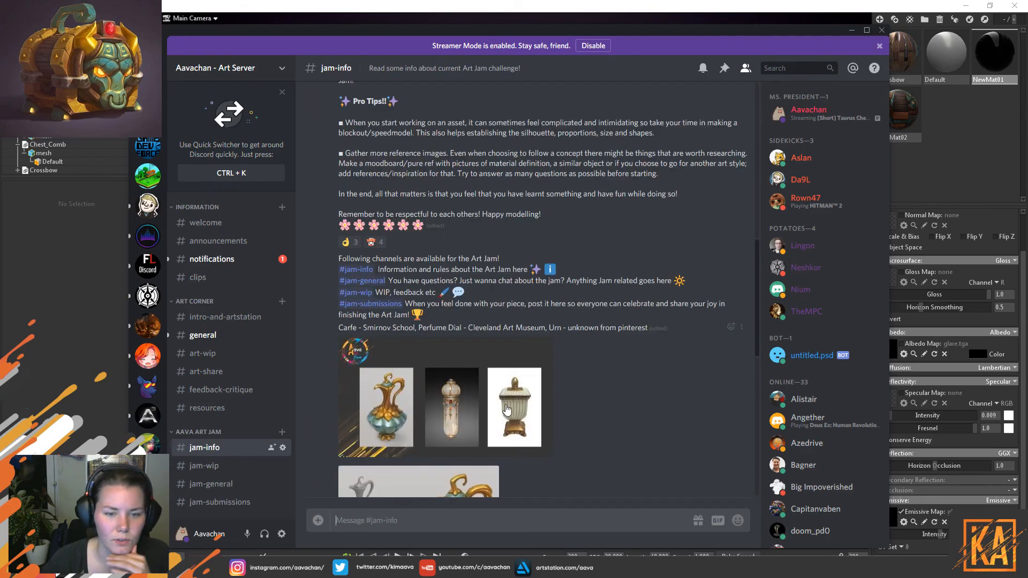
{"action": "scroll", "coordinate": [560, 416], "scroll_direction": "down", "scroll_amount": 5}
{"action": "scroll", "coordinate": [589, 372], "scroll_direction": "down", "scroll_amount": 5}
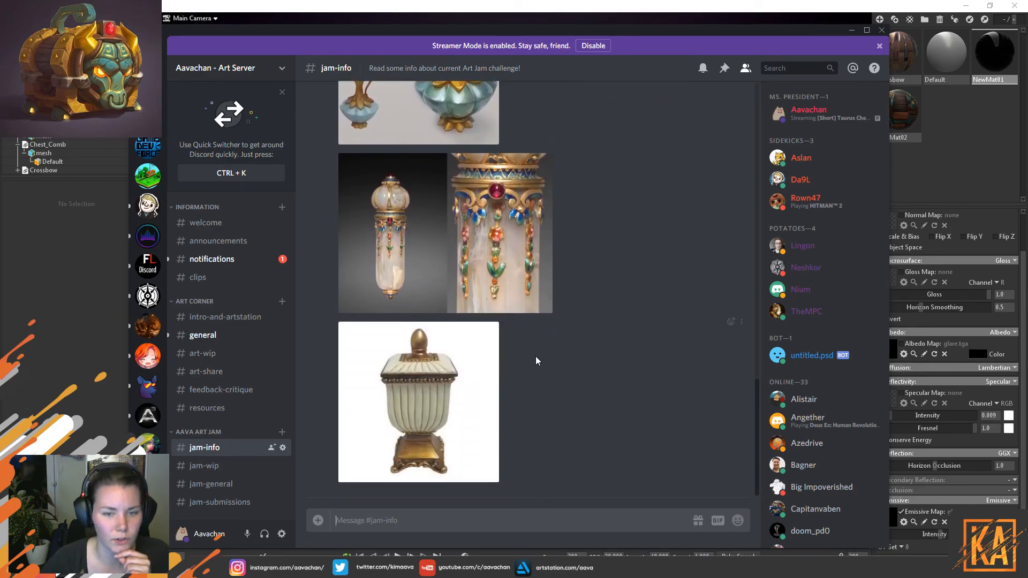
{"action": "scroll", "coordinate": [617, 433], "scroll_direction": "up", "scroll_amount": 3}
{"action": "scroll", "coordinate": [613, 427], "scroll_direction": "up", "scroll_amount": 1}
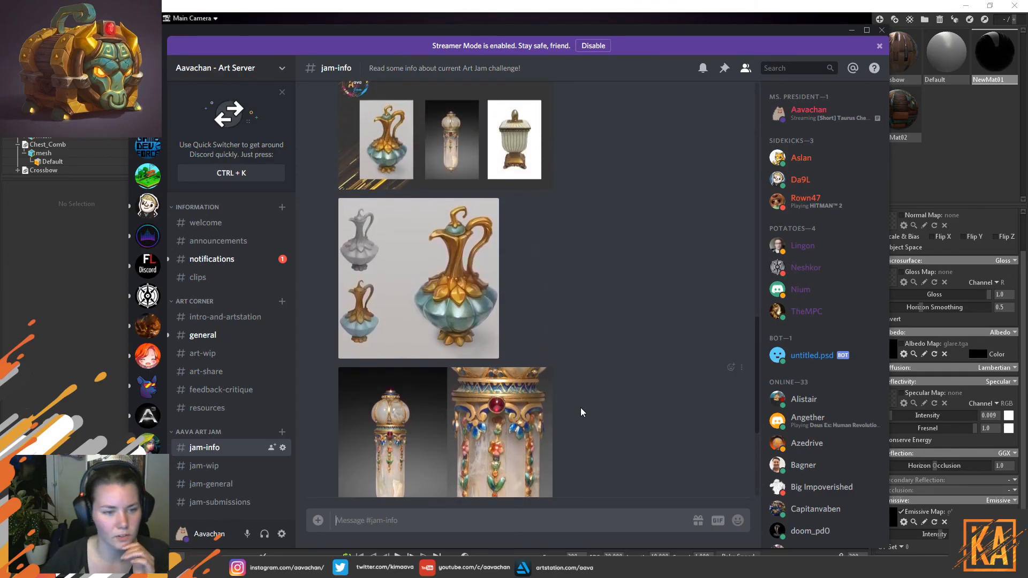
{"action": "scroll", "coordinate": [560, 416], "scroll_direction": "up", "scroll_amount": 4}
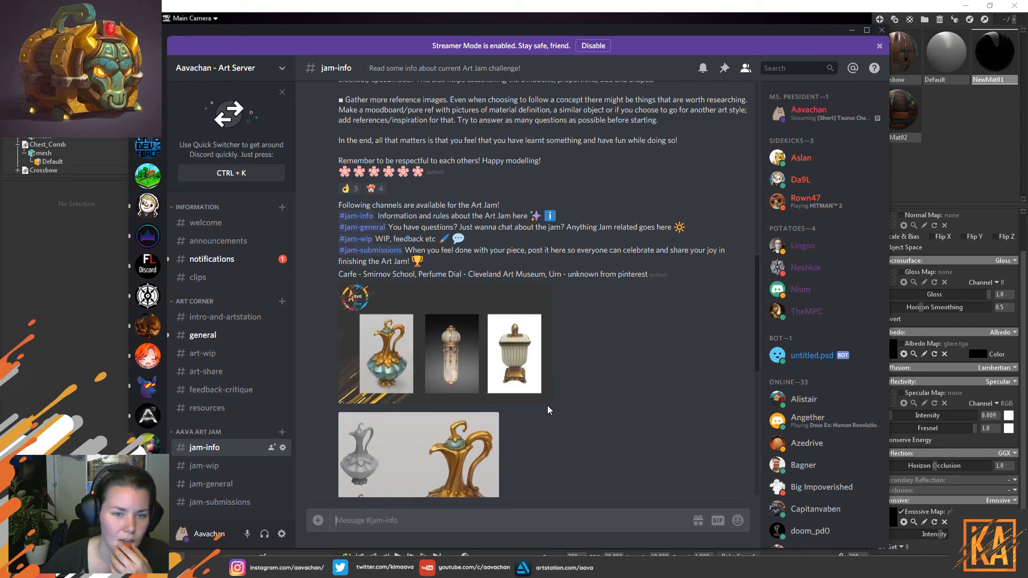
{"action": "scroll", "coordinate": [541, 407], "scroll_direction": "down", "scroll_amount": 7}
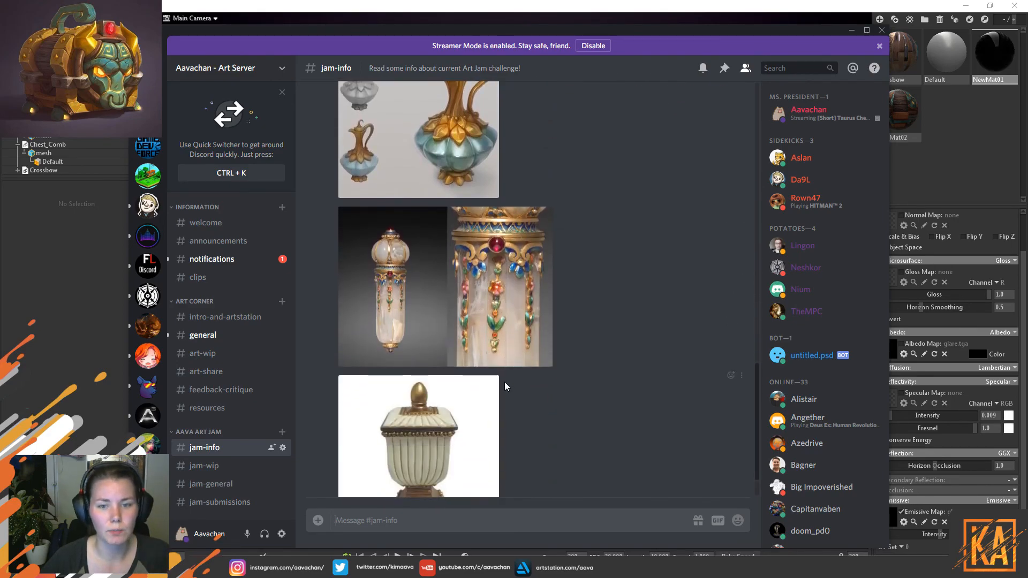
{"action": "scroll", "coordinate": [501, 381], "scroll_direction": "down", "scroll_amount": 1}
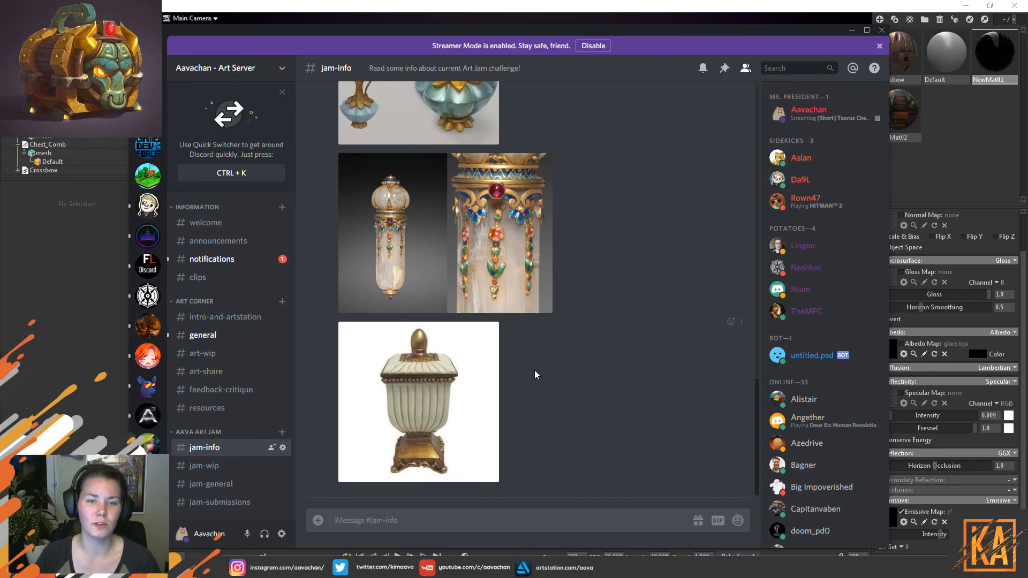
{"action": "scroll", "coordinate": [536, 375], "scroll_direction": "up", "scroll_amount": 4}
{"action": "scroll", "coordinate": [578, 381], "scroll_direction": "up", "scroll_amount": 3}
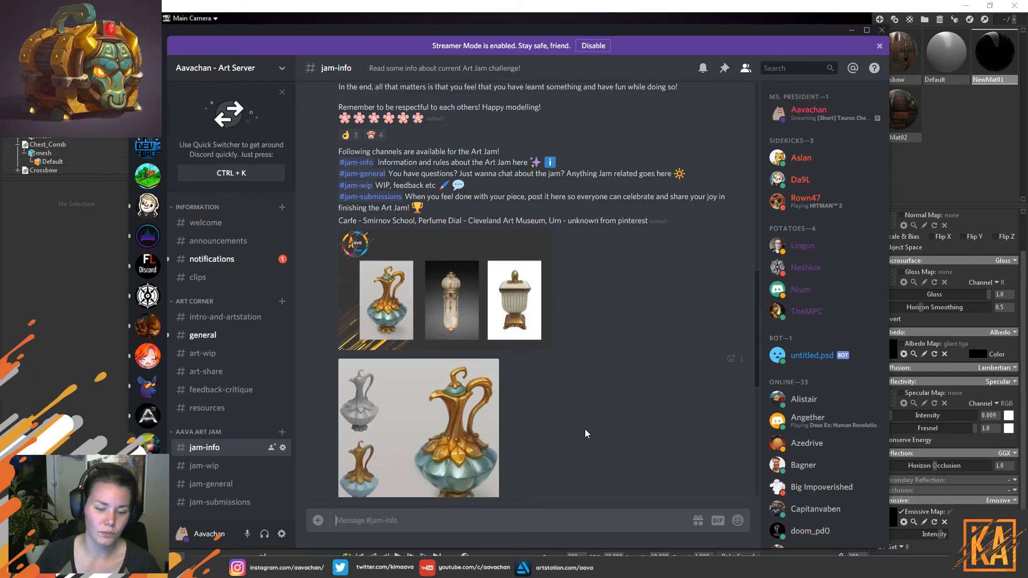
{"action": "scroll", "coordinate": [583, 436], "scroll_direction": "down", "scroll_amount": 7}
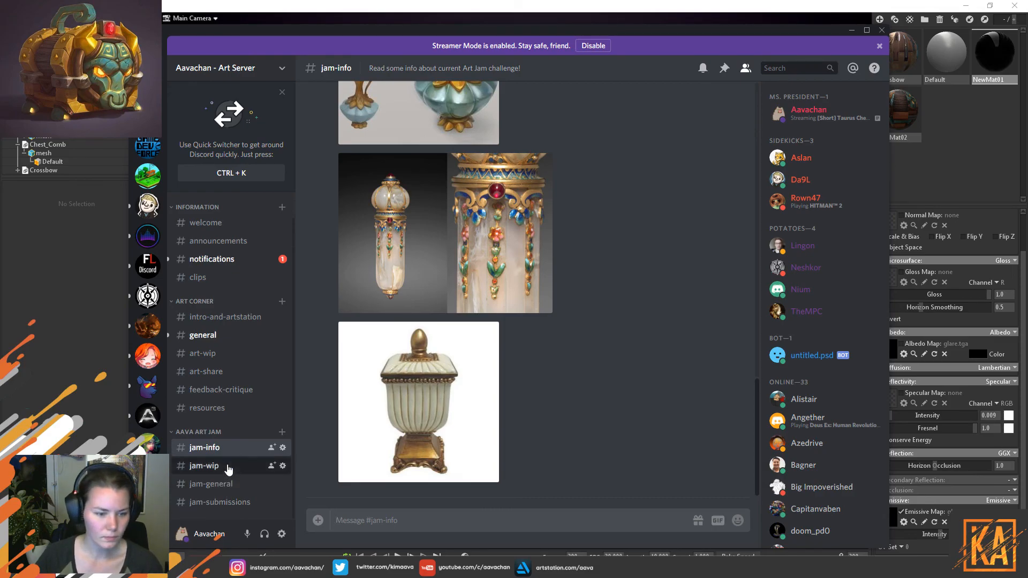
Review the jug feedback and latest work-in-progress posts in the jam-wip channel, and minimize Discord to return to Marmoset Toolbag.
{"action": "left_click", "coordinate": [225, 466]}
{"action": "scroll", "coordinate": [560, 431], "scroll_direction": "up", "scroll_amount": 10}
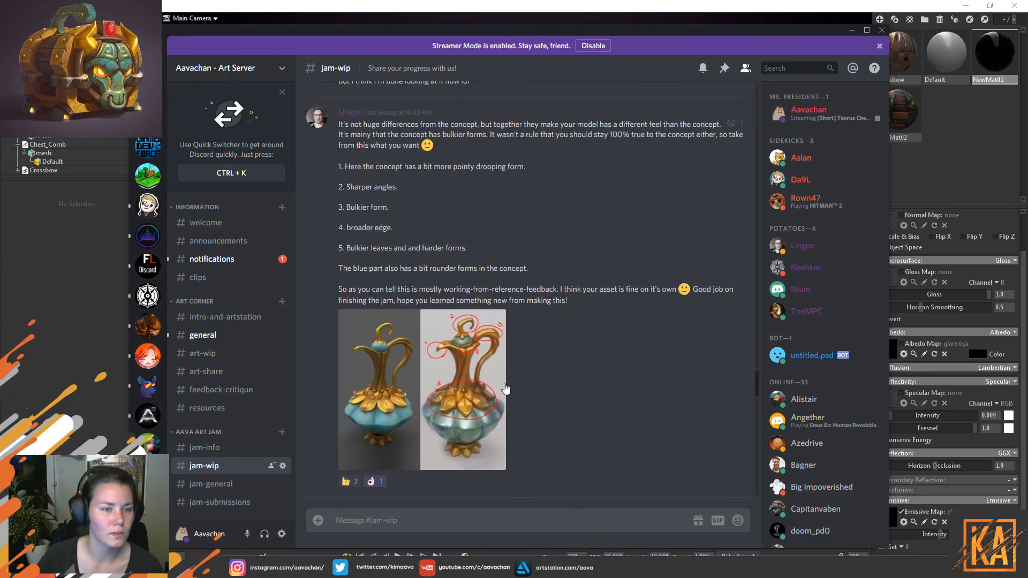
{"action": "scroll", "coordinate": [514, 377], "scroll_direction": "down", "scroll_amount": 10}
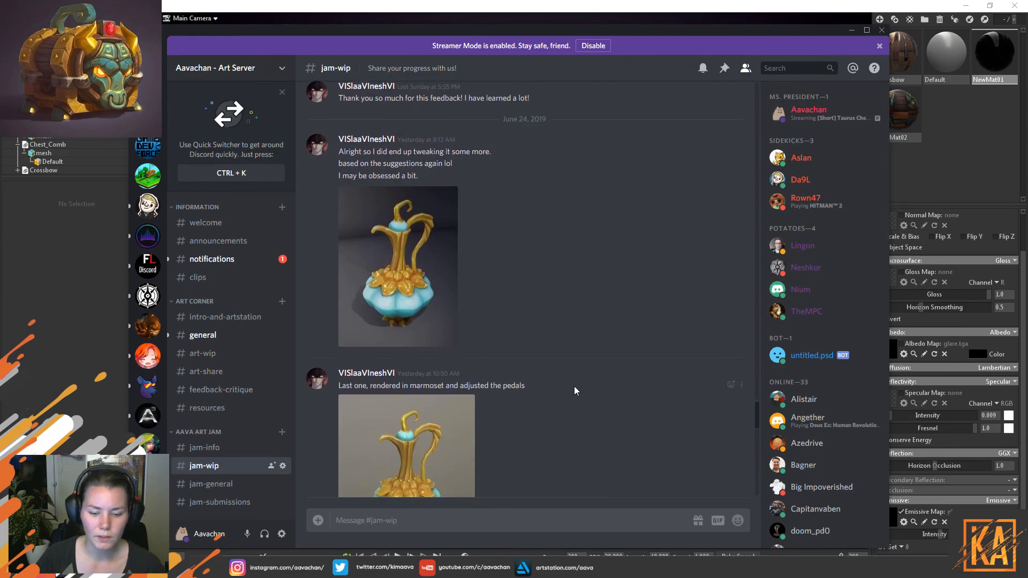
{"action": "scroll", "coordinate": [607, 445], "scroll_direction": "down", "scroll_amount": 6}
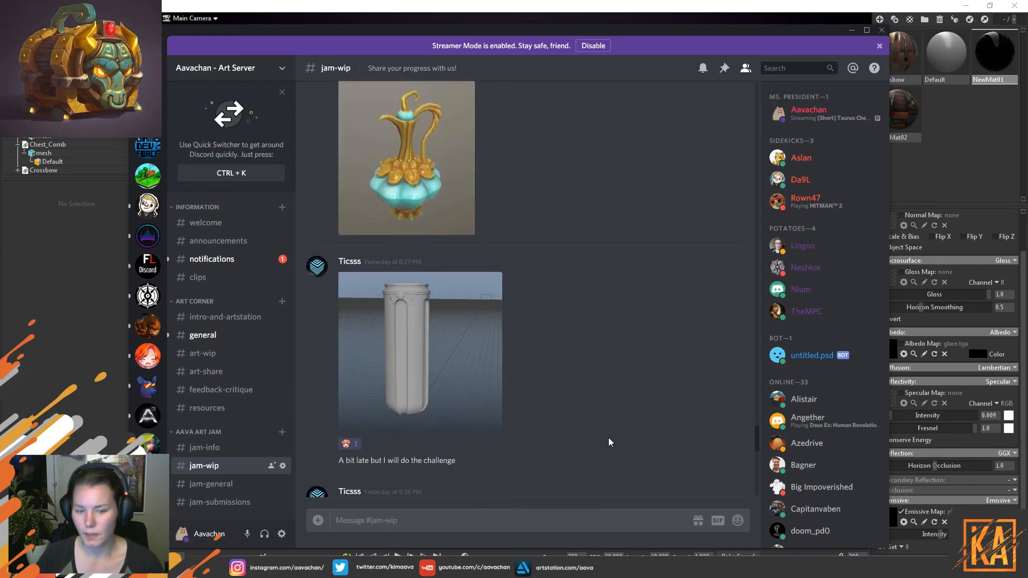
{"action": "scroll", "coordinate": [629, 412], "scroll_direction": "down", "scroll_amount": 7}
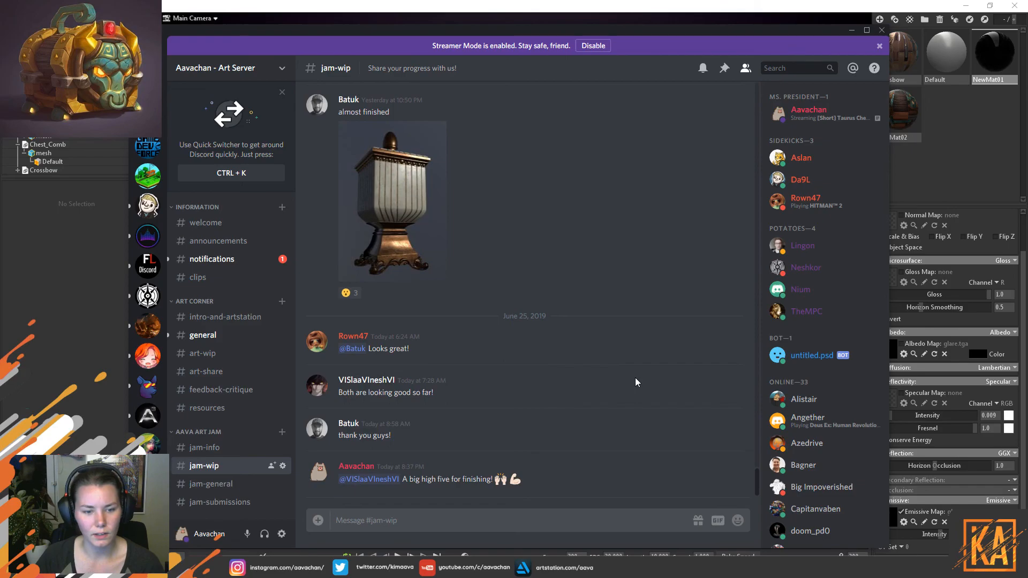
{"action": "left_click", "coordinate": [851, 30]}
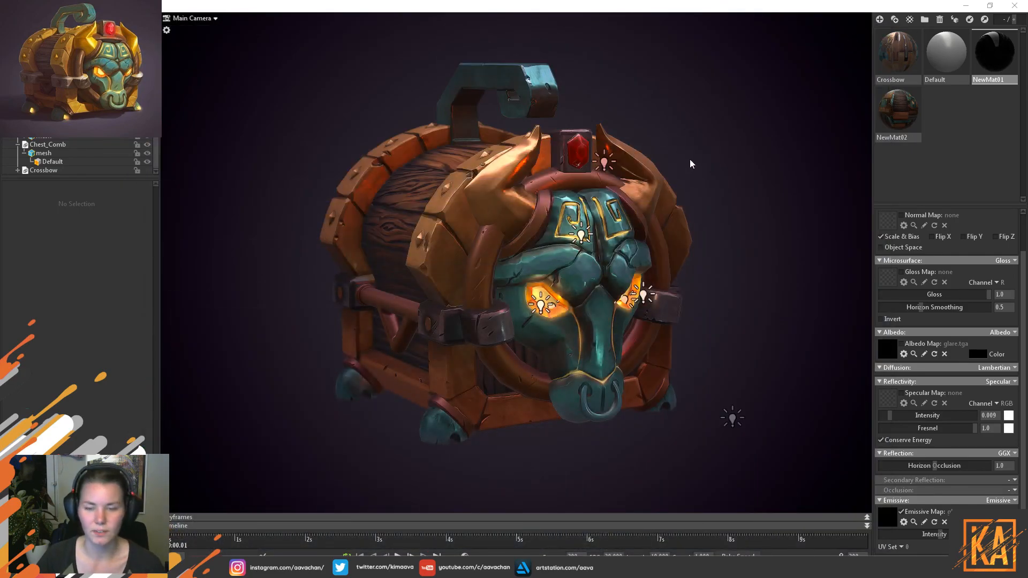